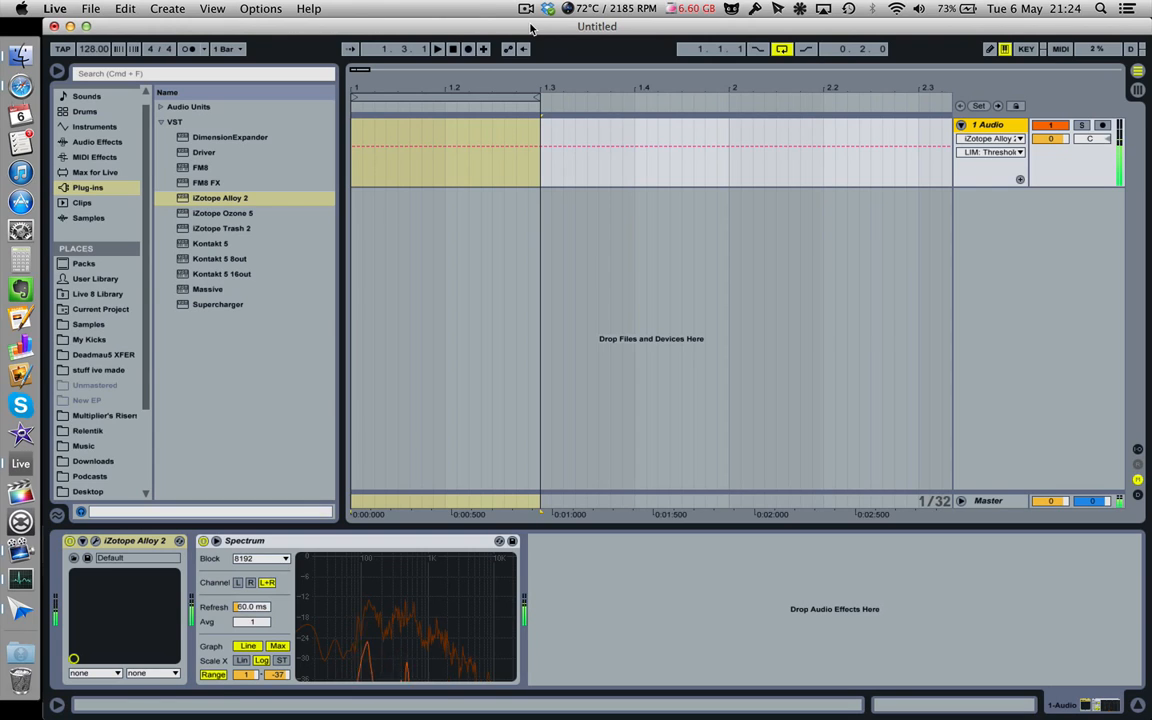
pyautogui.click(359, 203)
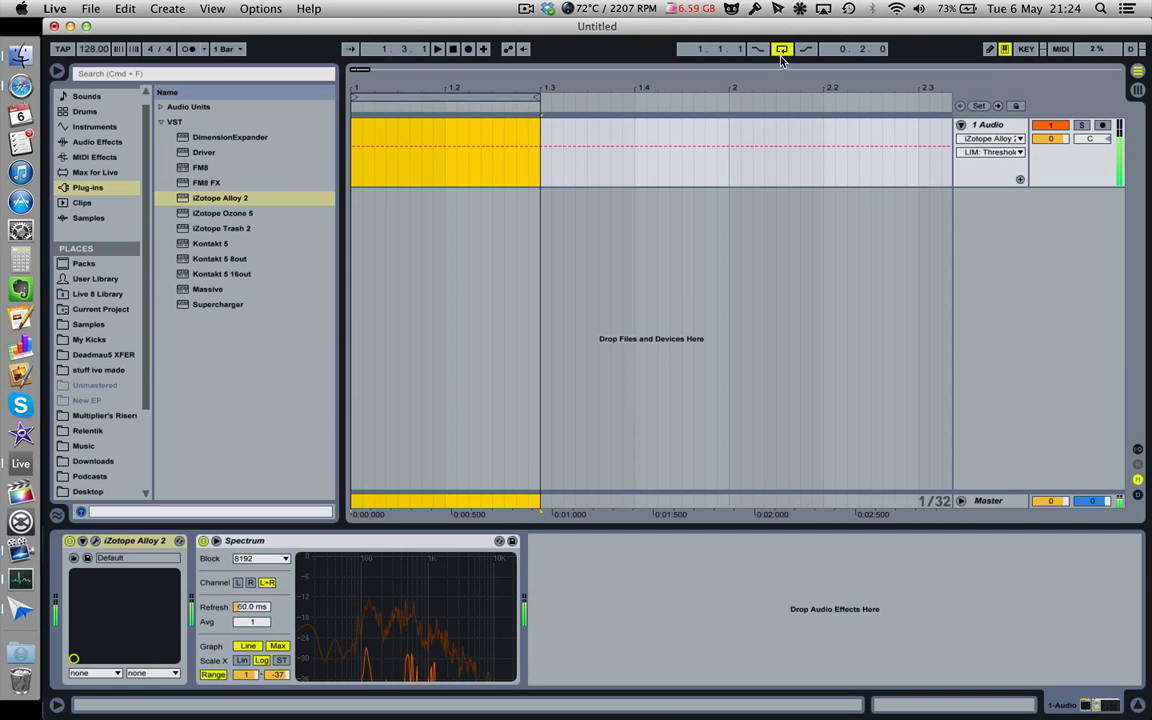
pyautogui.click(409, 94)
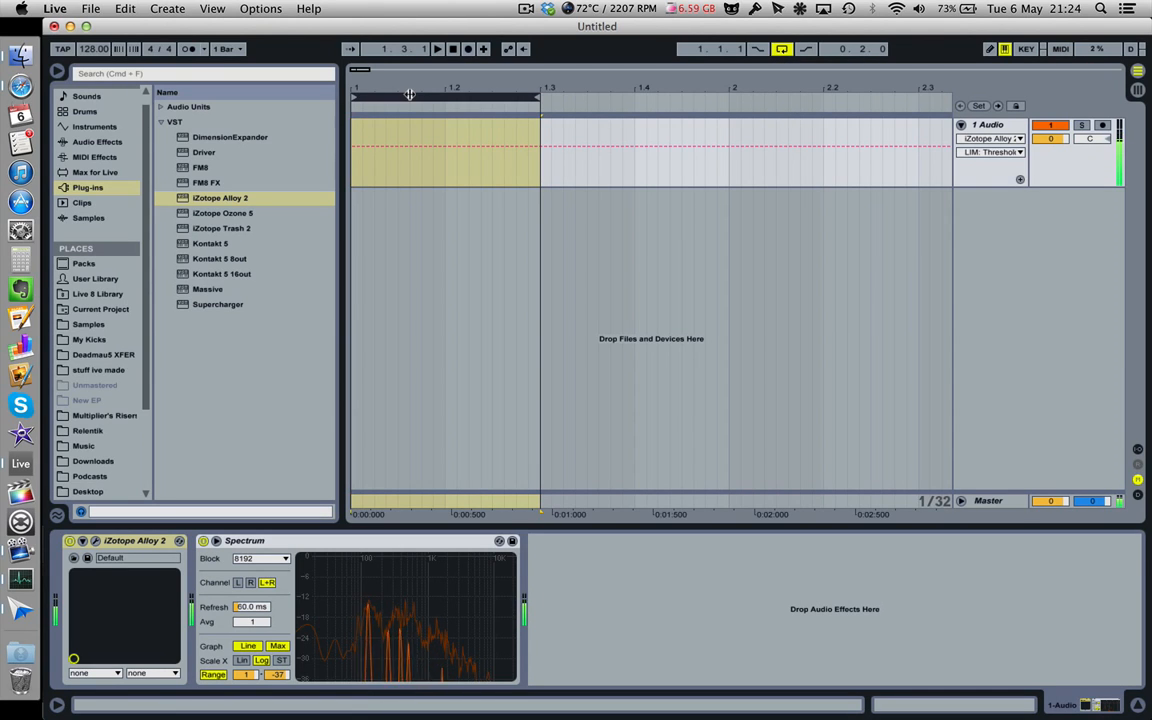
pyautogui.moveTo(393, 86)
pyautogui.mouseDown()
pyautogui.moveTo(385, 72)
pyautogui.moveTo(393, 87)
pyautogui.mouseUp()
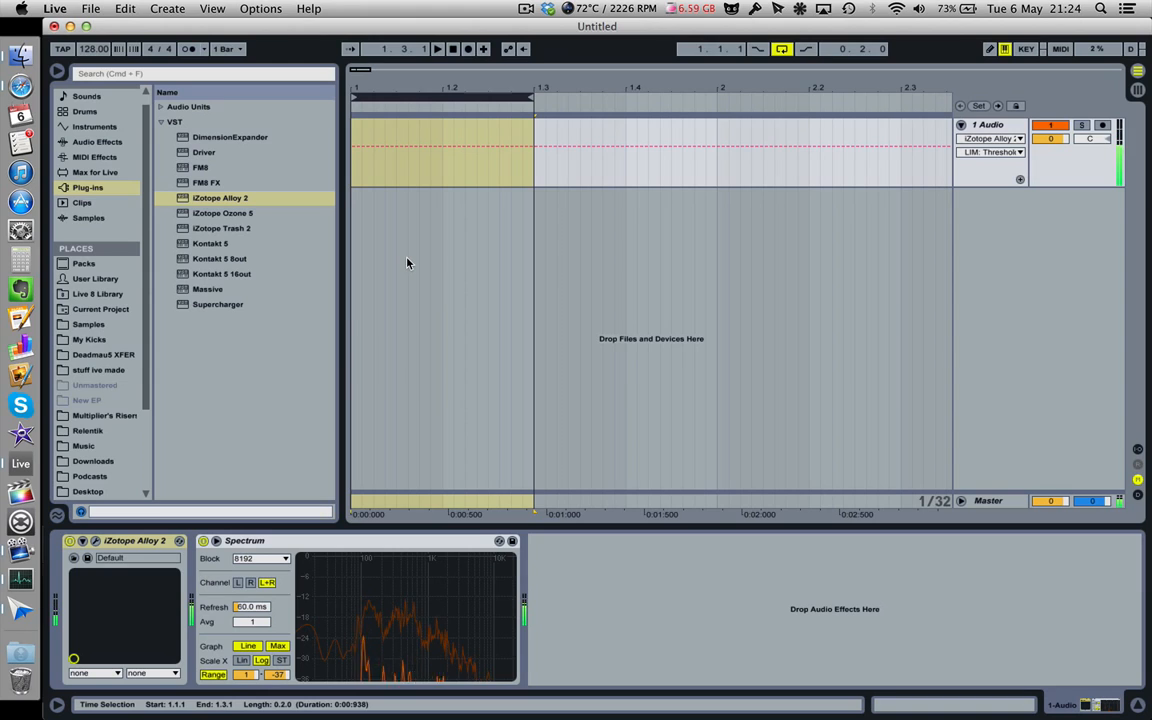
# - Add a second audio track below 1 Audio and open the Layered folder under Snares in the Deadmau5 XFER library
pyautogui.click(980, 127)
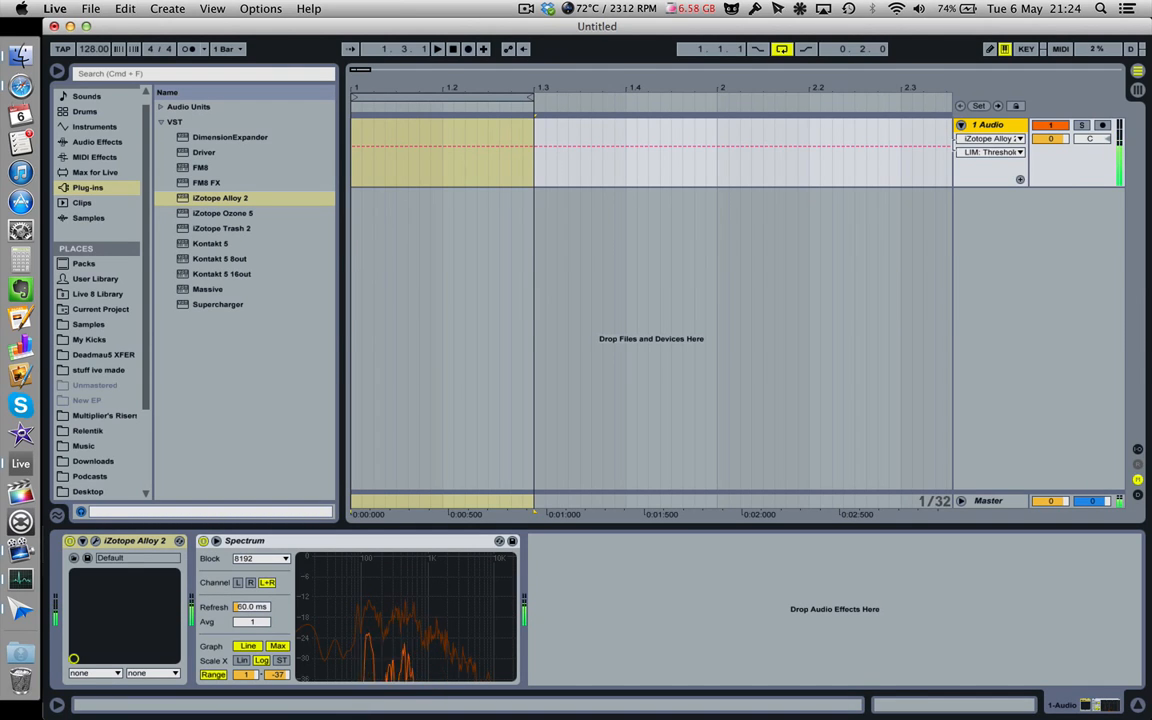
pyautogui.press('super+t')
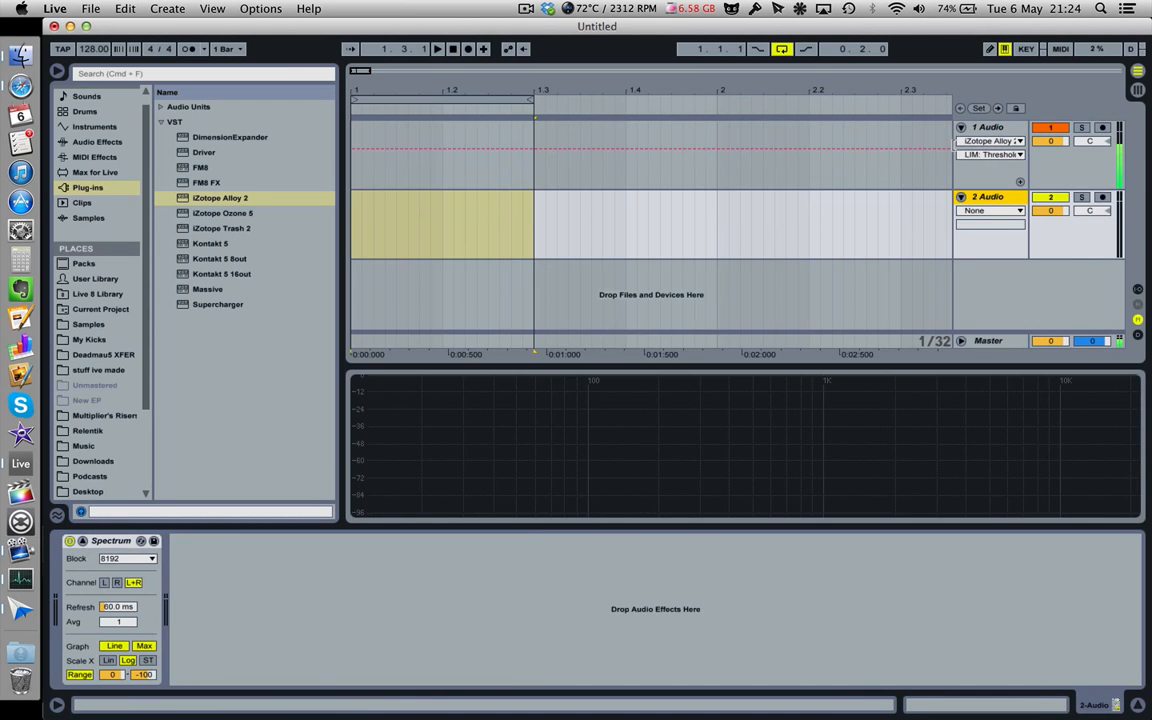
pyautogui.click(104, 355)
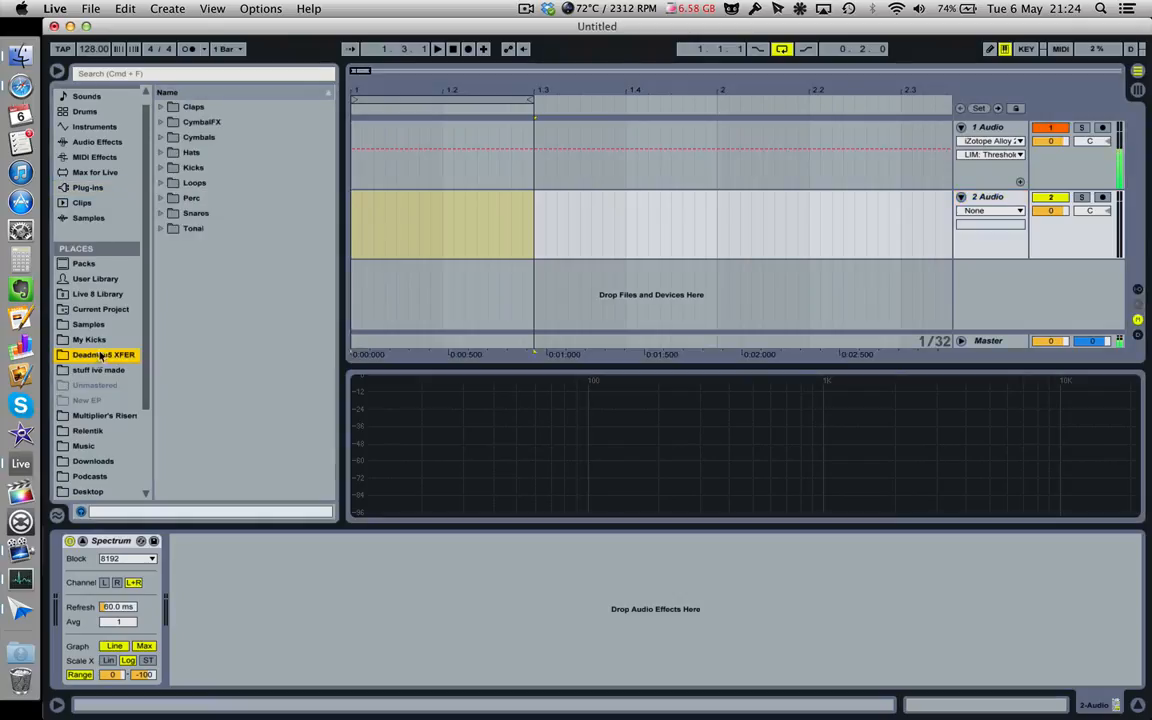
pyautogui.click(160, 213)
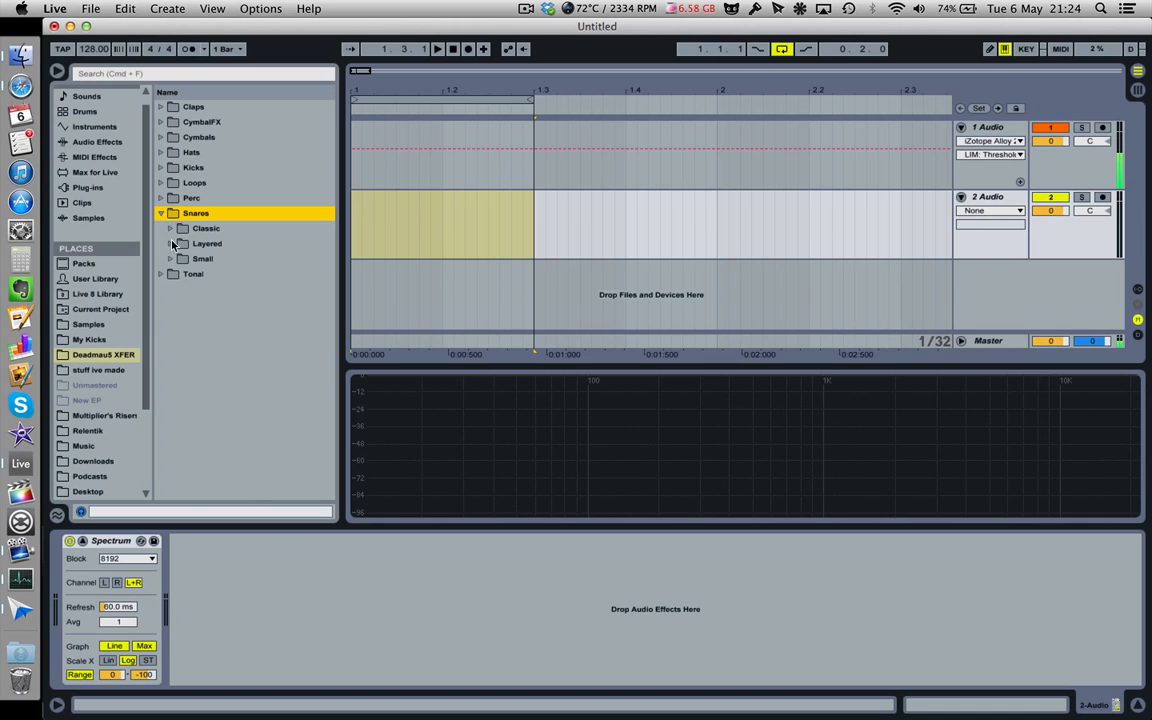
pyautogui.click(171, 244)
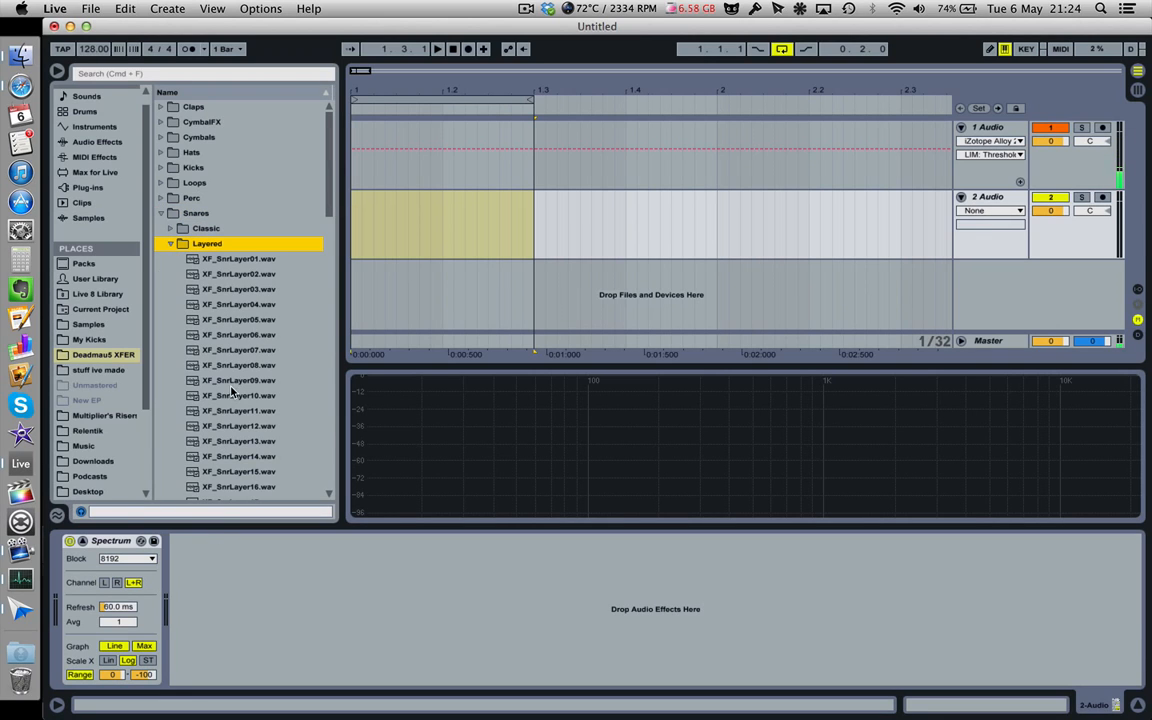
pyautogui.scroll(-15, 231, 392)
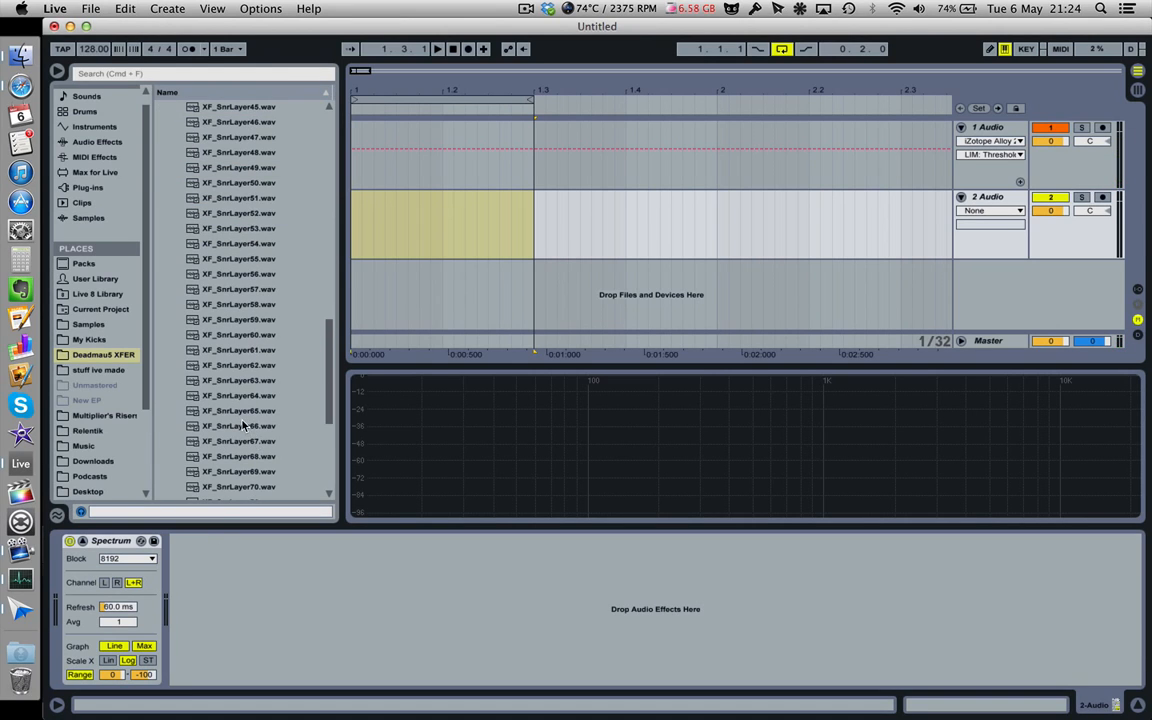
# - Audition the layered snare samples one after another, working back from the sixties to XF_SnrLayer43.wav
pyautogui.click(242, 425)
pyautogui.scroll(-5, 243, 424)
pyautogui.click(260, 247)
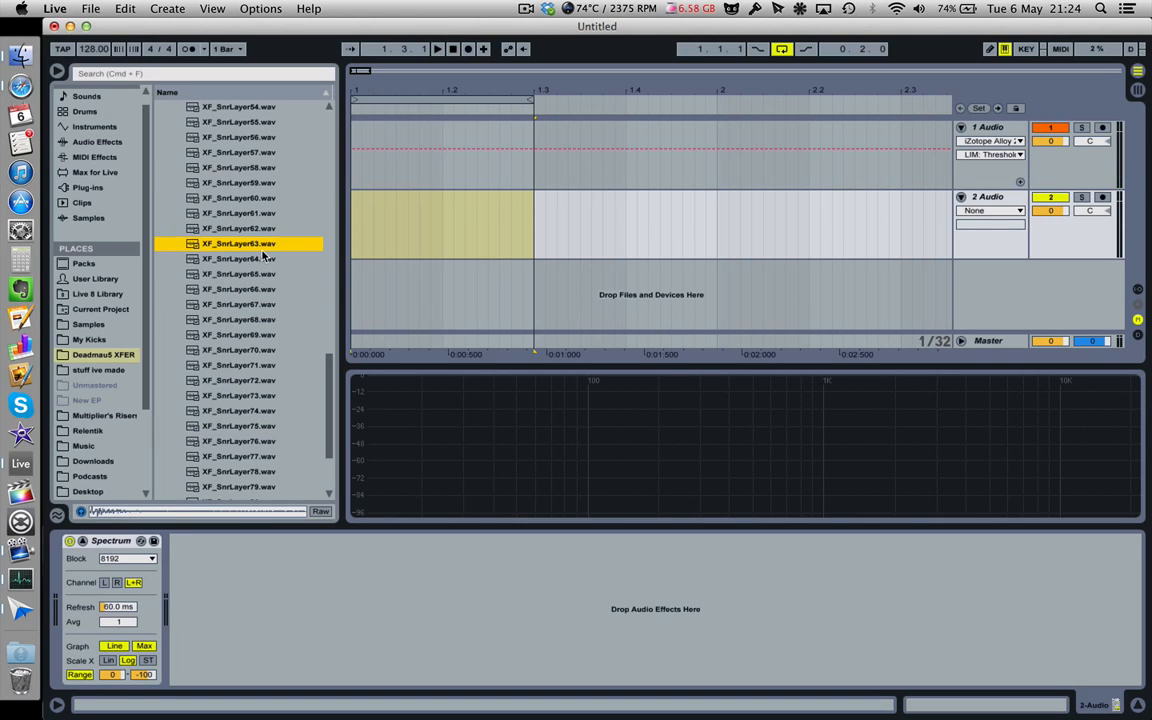
pyautogui.click(245, 167)
pyautogui.click(241, 152)
pyautogui.click(238, 138)
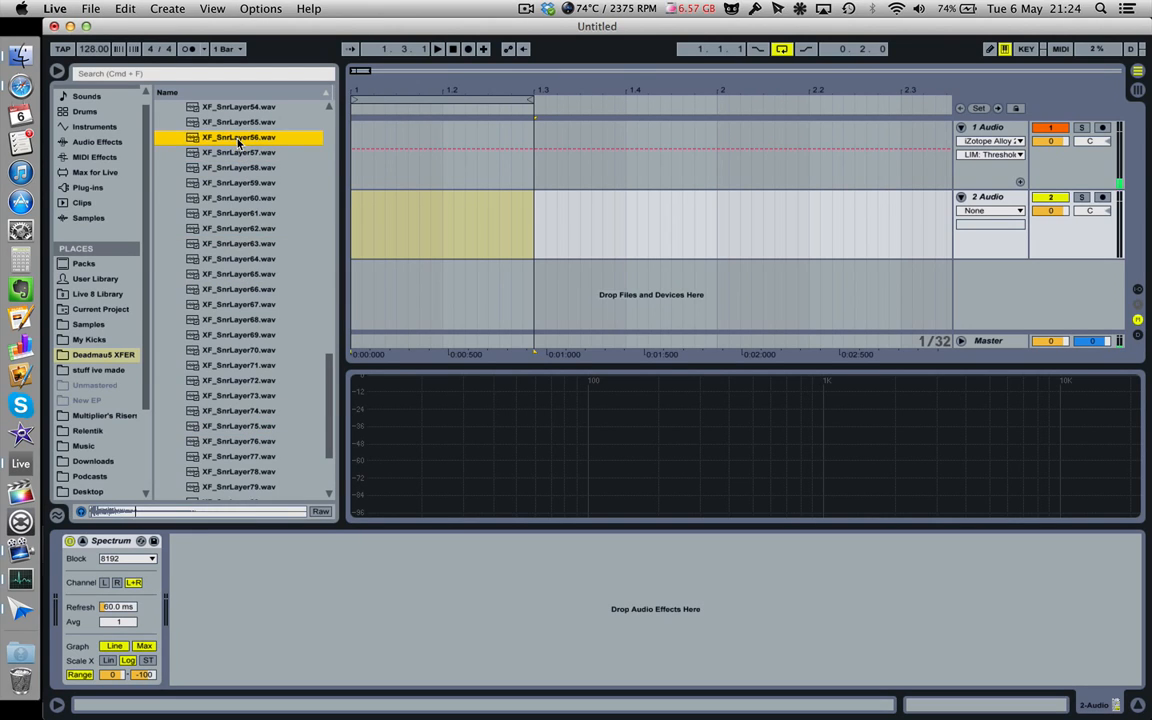
pyautogui.scroll(2, 238, 143)
pyautogui.click(237, 140)
pyautogui.click(235, 153)
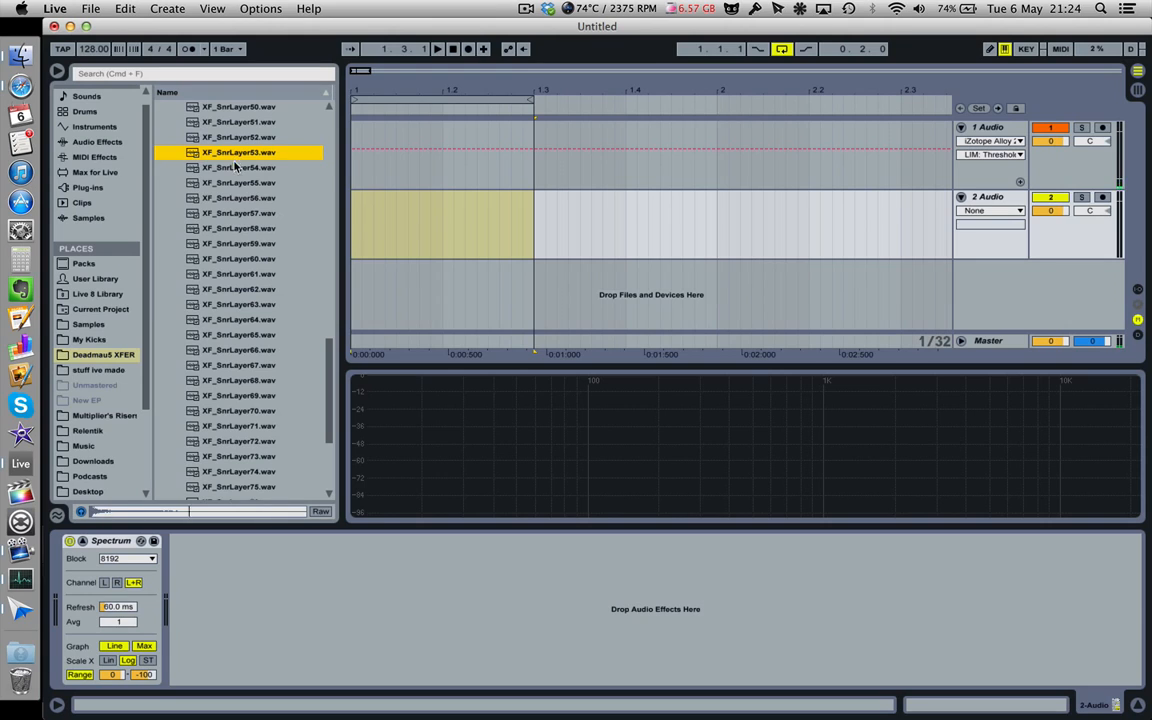
pyautogui.click(235, 168)
pyautogui.scroll(3, 235, 168)
pyautogui.click(235, 168)
pyautogui.click(235, 200)
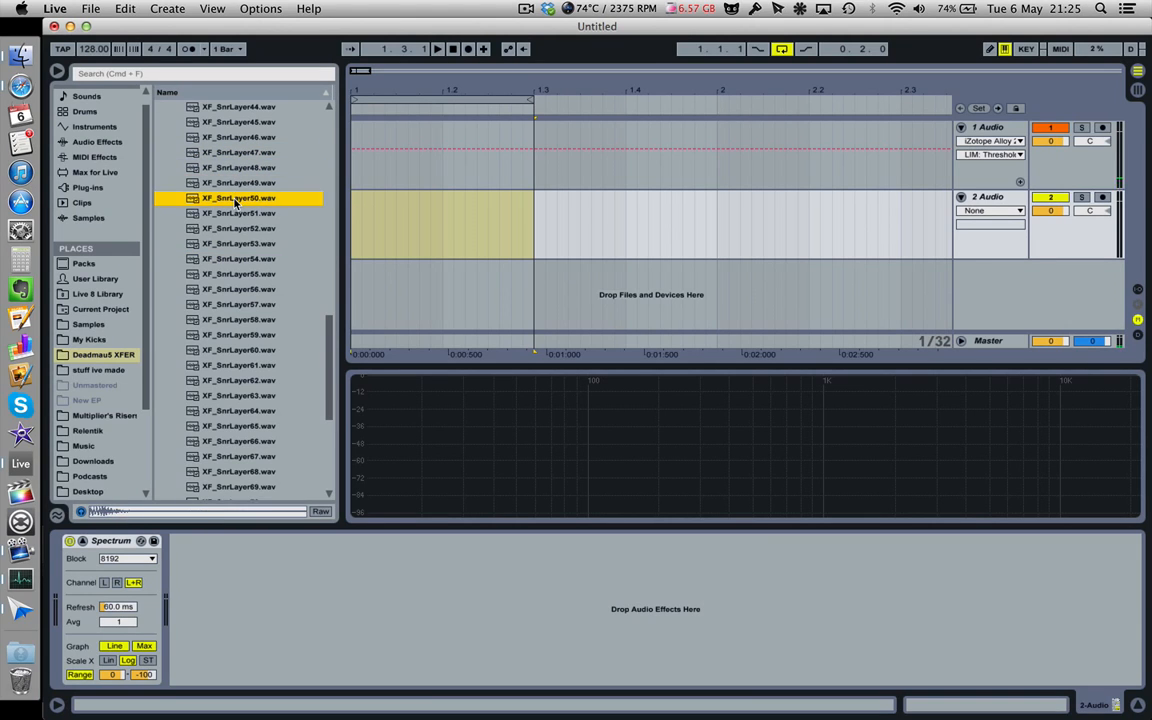
pyautogui.click(236, 230)
pyautogui.click(236, 214)
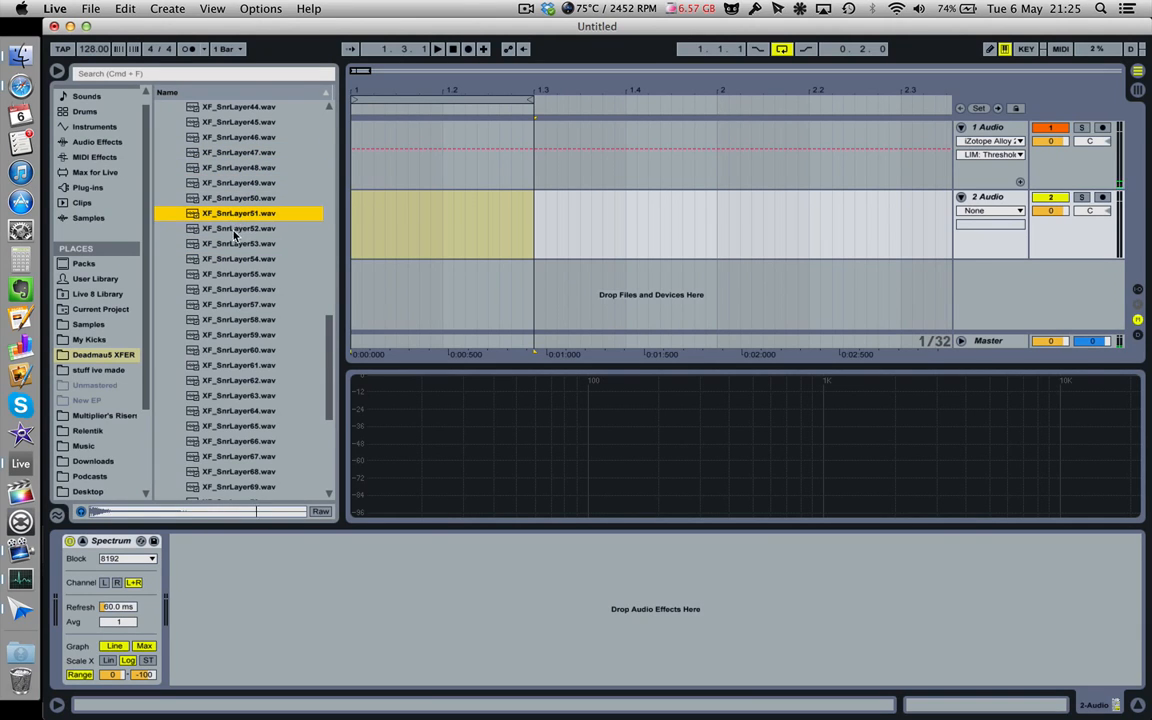
pyautogui.click(235, 231)
pyautogui.click(229, 167)
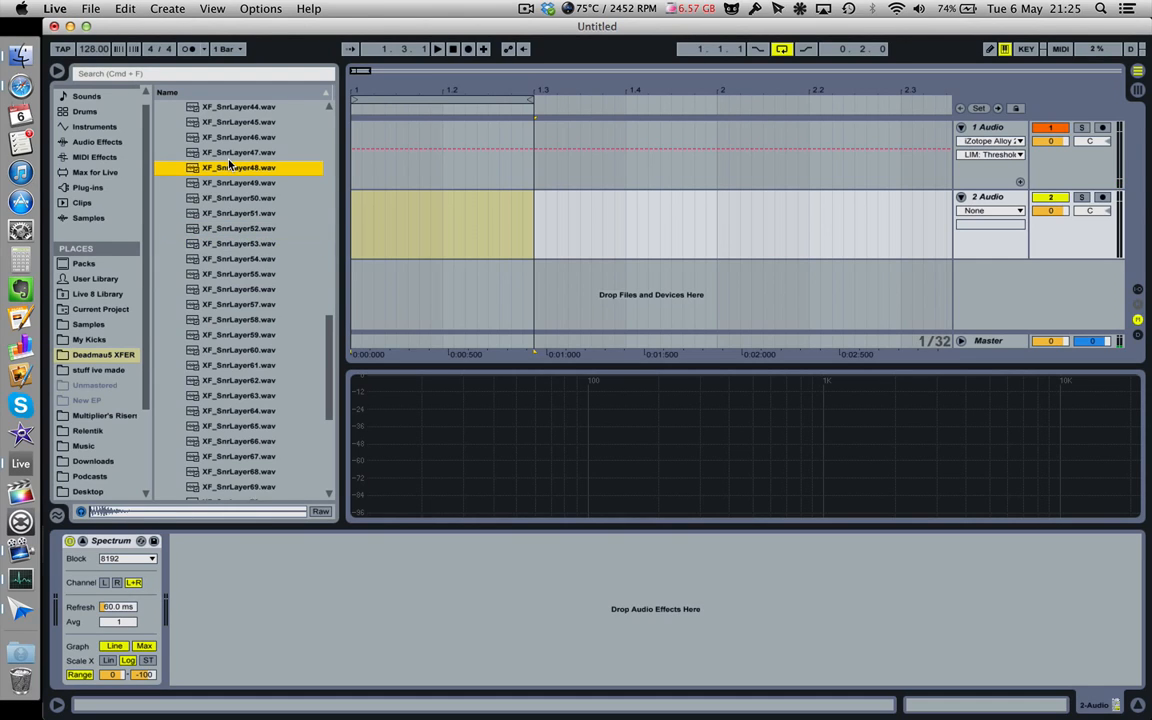
pyautogui.click(232, 152)
pyautogui.scroll(3, 236, 184)
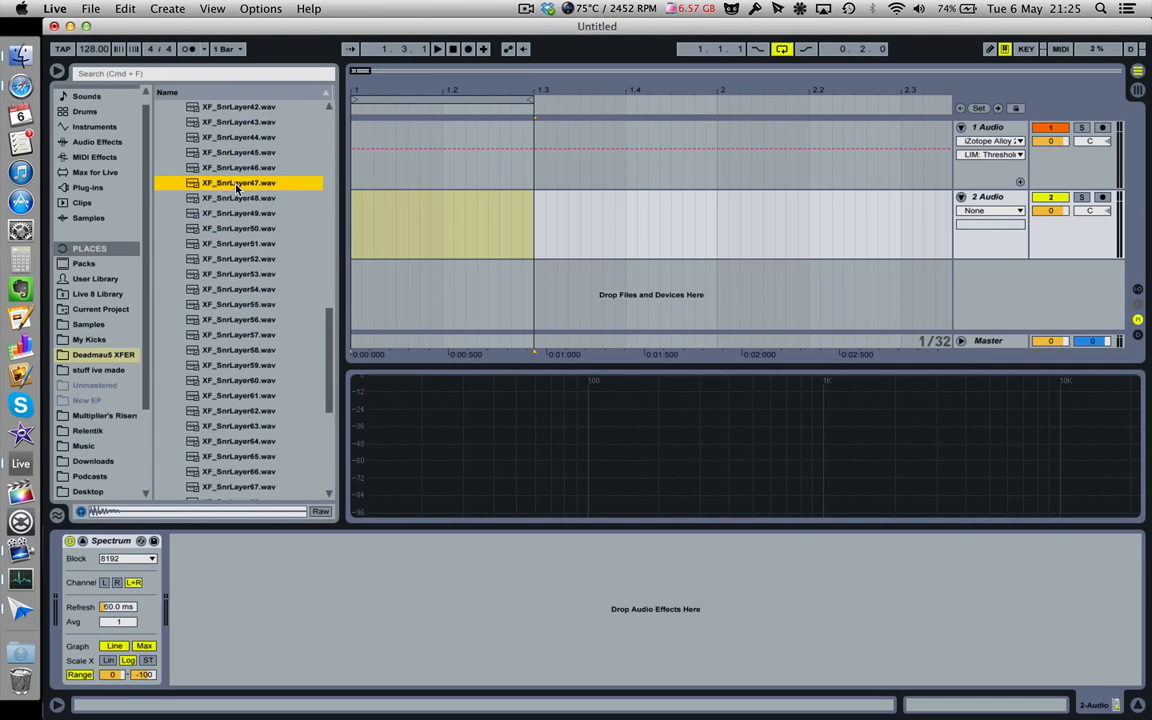
pyautogui.click(236, 154)
pyautogui.click(235, 186)
pyautogui.click(240, 137)
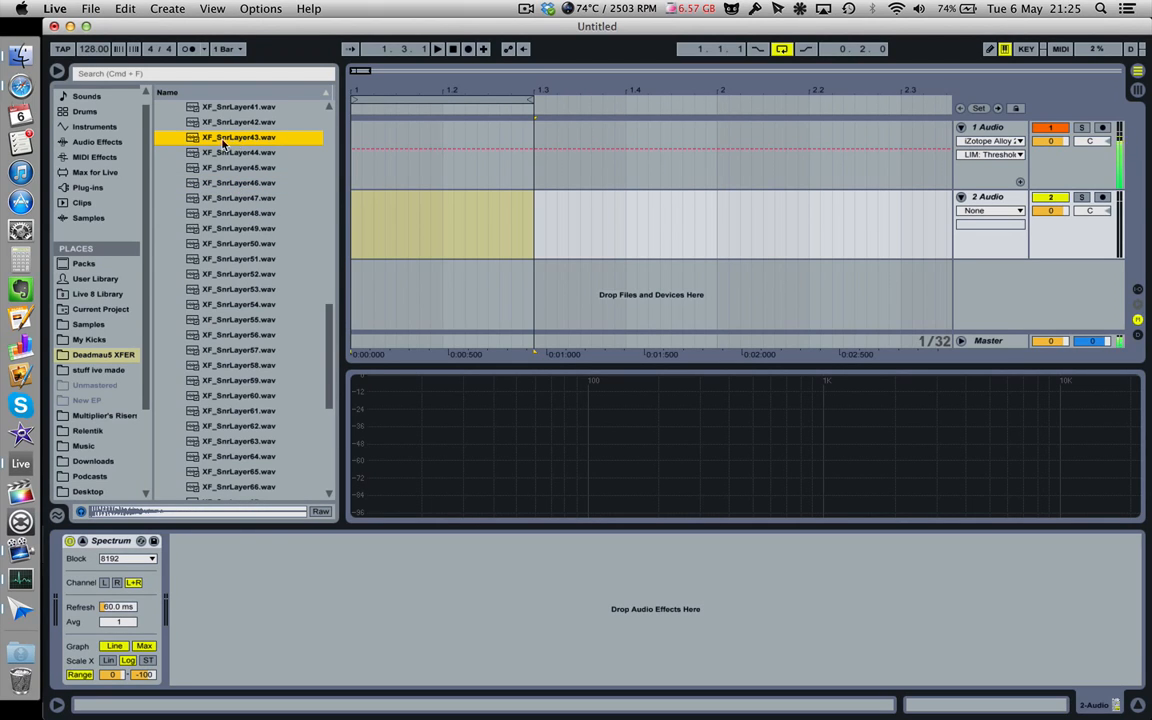
# - Place XF_SnrLayer43.wav at the start of 2 Audio and set that track's volume to -2.3
pyautogui.moveTo(193, 141); pyautogui.dragTo(357, 200)
pyautogui.moveTo(352, 89); pyautogui.dragTo(356, 168)
pyautogui.click(990, 211)
pyautogui.click(985, 240)
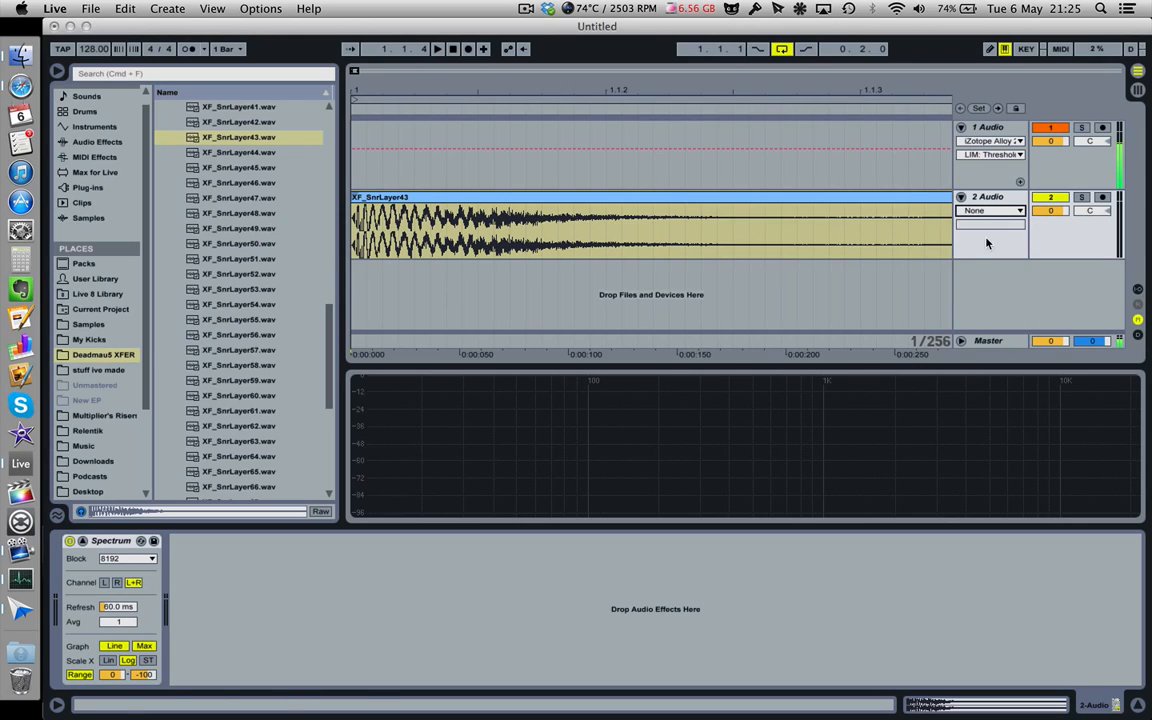
pyautogui.moveTo(362, 208); pyautogui.dragTo(326, 210)
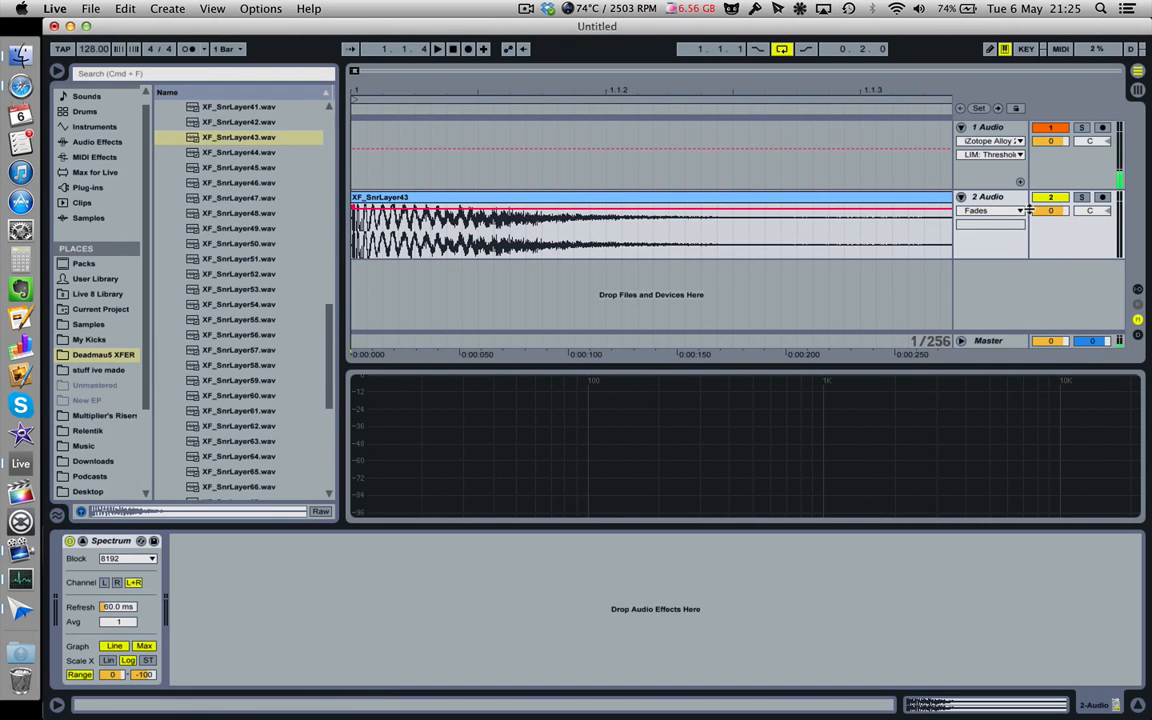
pyautogui.moveTo(1050, 211); pyautogui.dragTo(1050, 227)
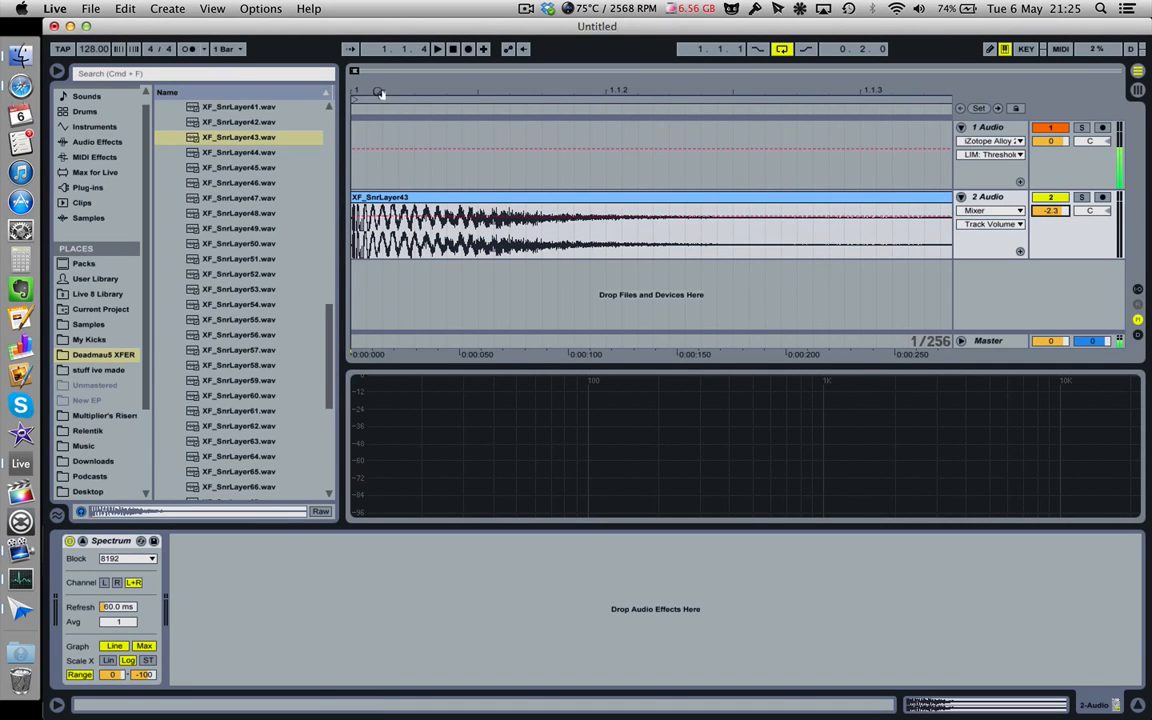
# - Play the snare clip from 1.1.1 and examine its frequency peaks in the Spectrum display
pyautogui.moveTo(380, 93); pyautogui.dragTo(379, 53)
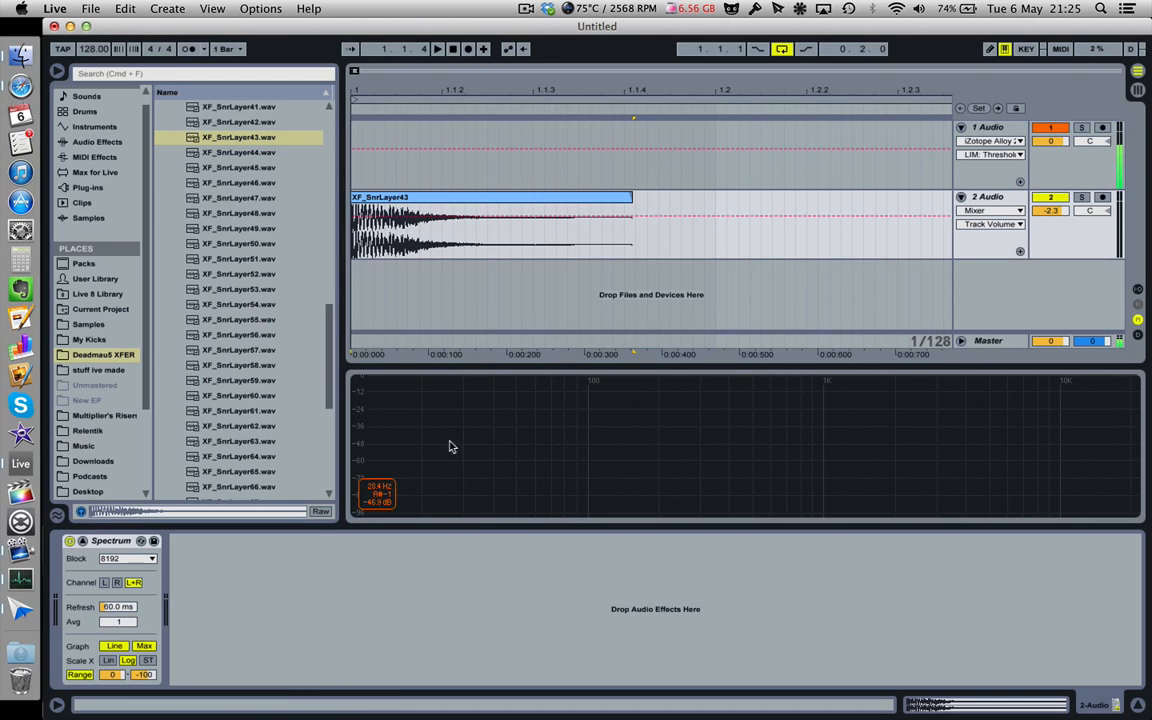
pyautogui.click(354, 252)
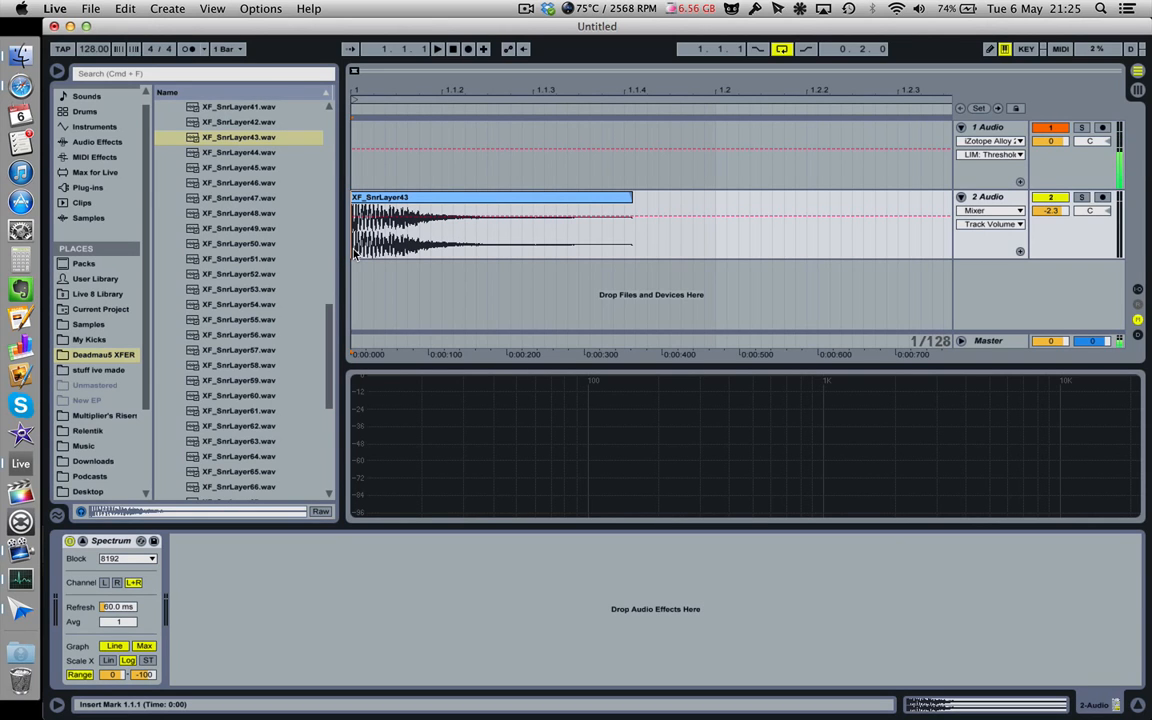
pyautogui.press('space')
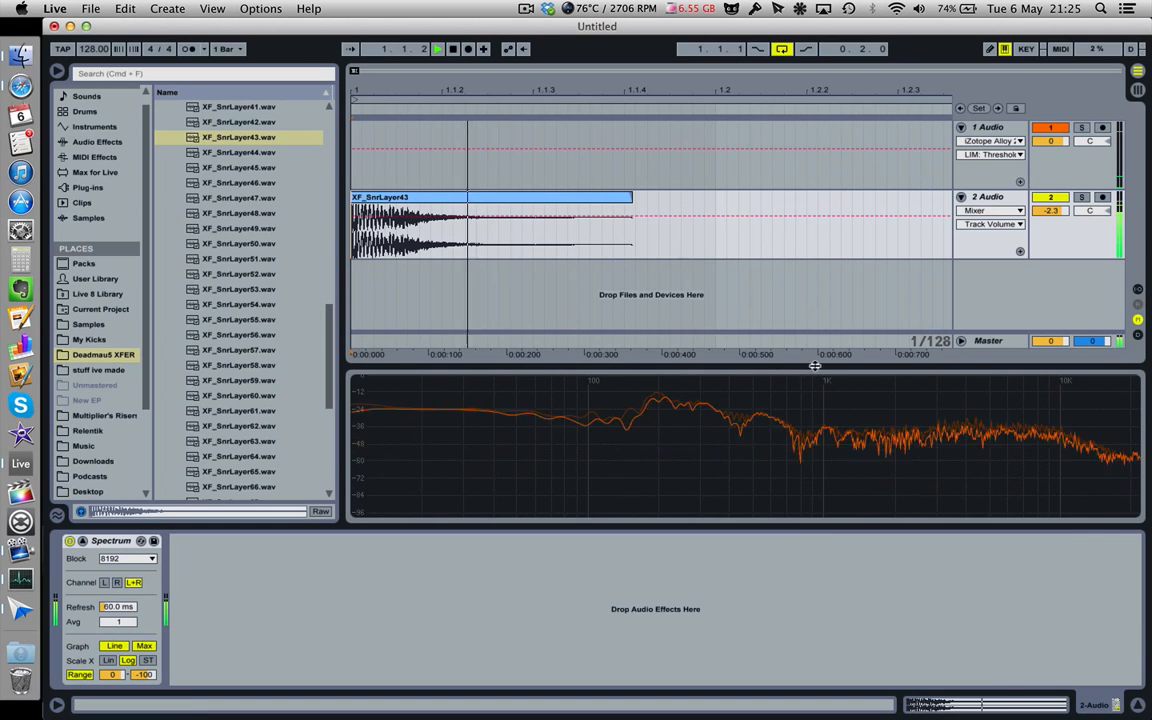
pyautogui.moveTo(667, 411)
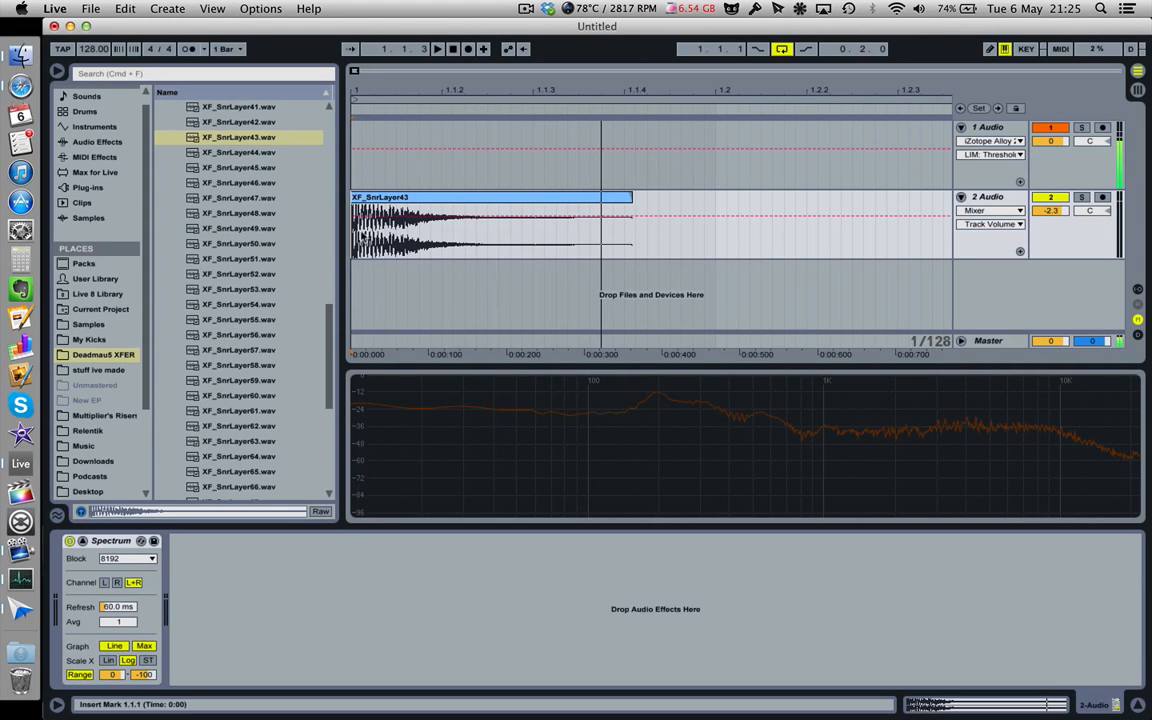
# - Examine the snare clip's waveform close up, from the initial transient through the tonal body to the noisy tail
pyautogui.moveTo(358, 90); pyautogui.dragTo(358, 200)
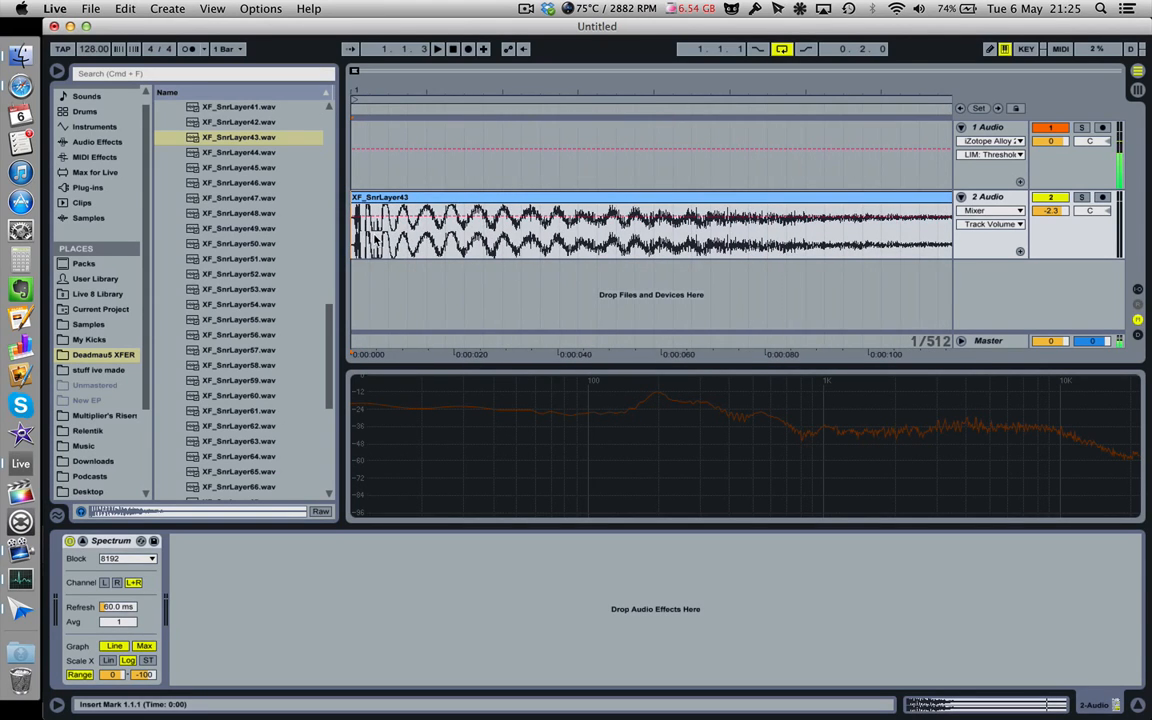
pyautogui.moveTo(498, 91); pyautogui.dragTo(498, 45)
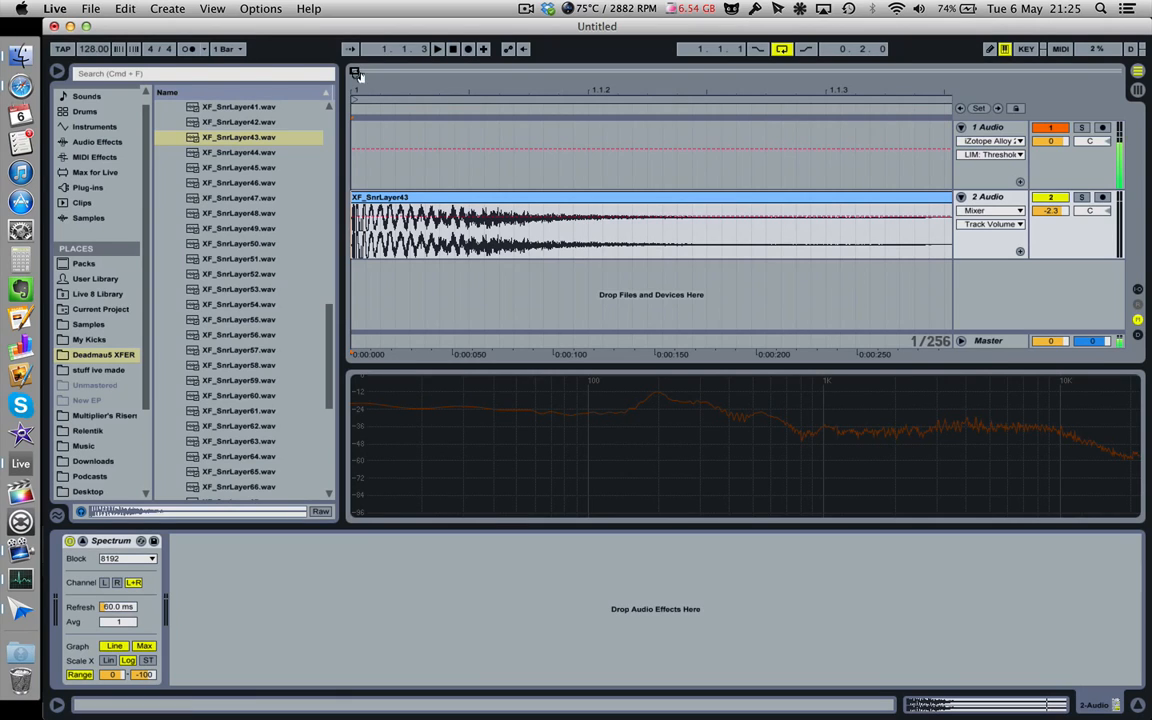
pyautogui.moveTo(356, 90); pyautogui.dragTo(356, 110)
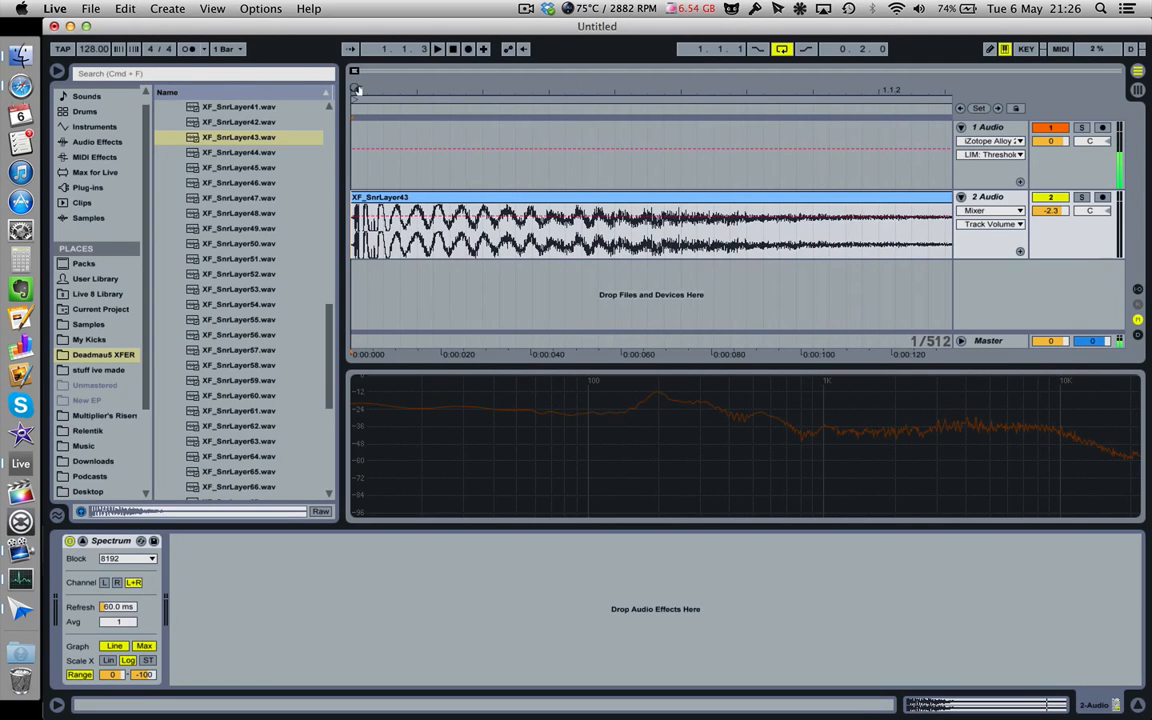
pyautogui.moveTo(461, 87)
pyautogui.mouseDown()
pyautogui.moveTo(461, 120)
pyautogui.moveTo(461, 89)
pyautogui.mouseUp()
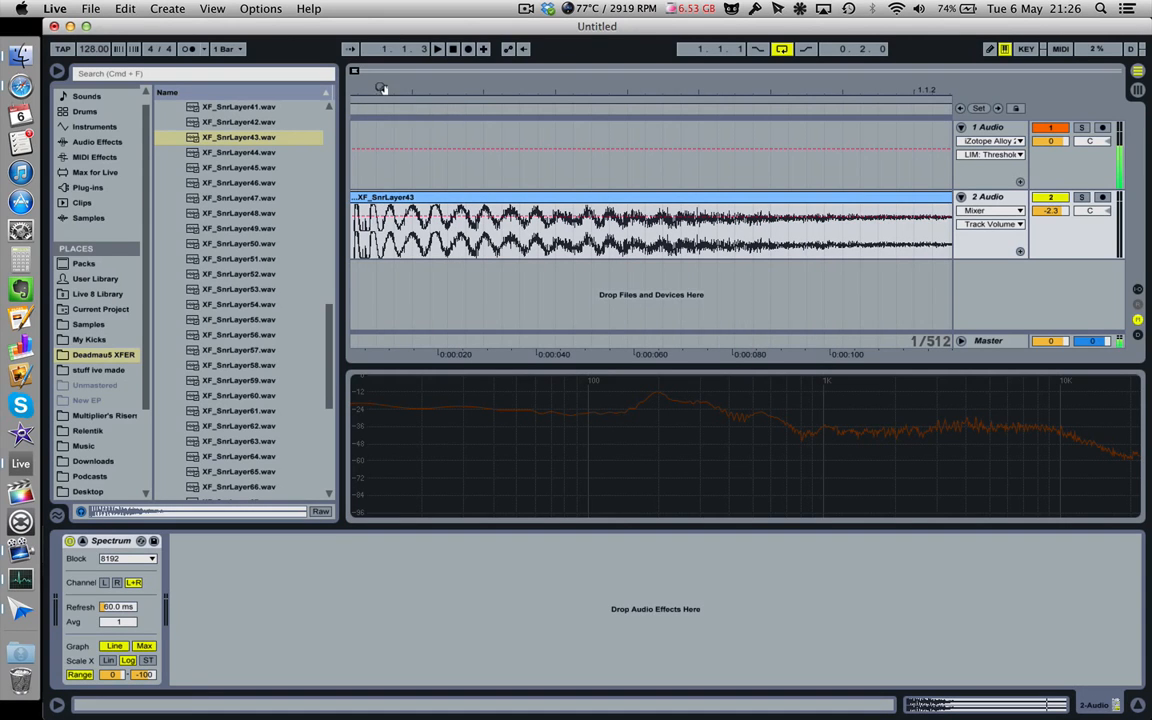
pyautogui.moveTo(370, 90); pyautogui.dragTo(370, 89)
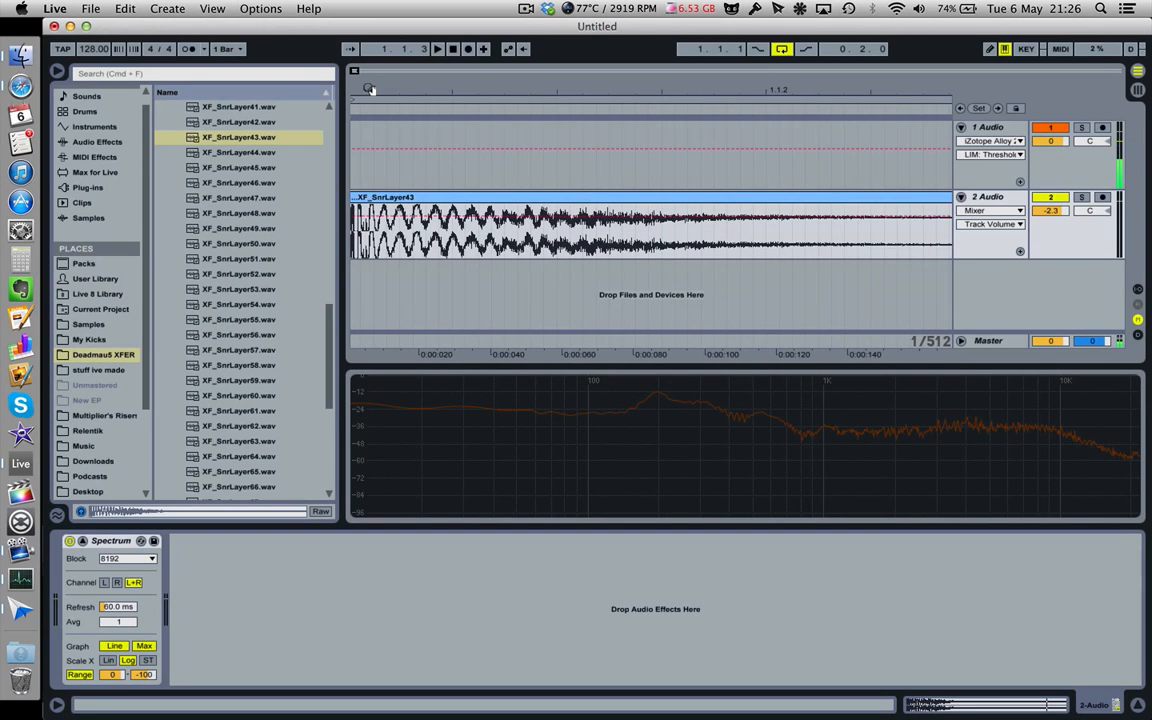
pyautogui.moveTo(758, 507)
pyautogui.moveTo(358, 92); pyautogui.dragTo(358, 130)
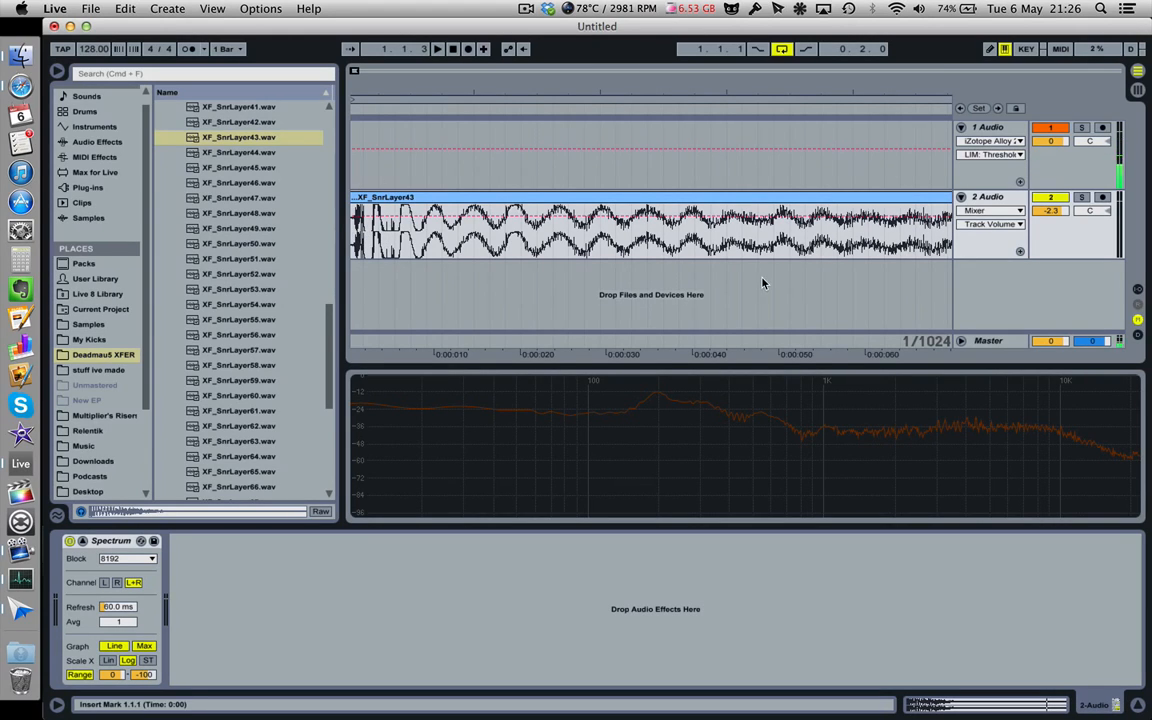
pyautogui.hscroll(-1, 517, 232)
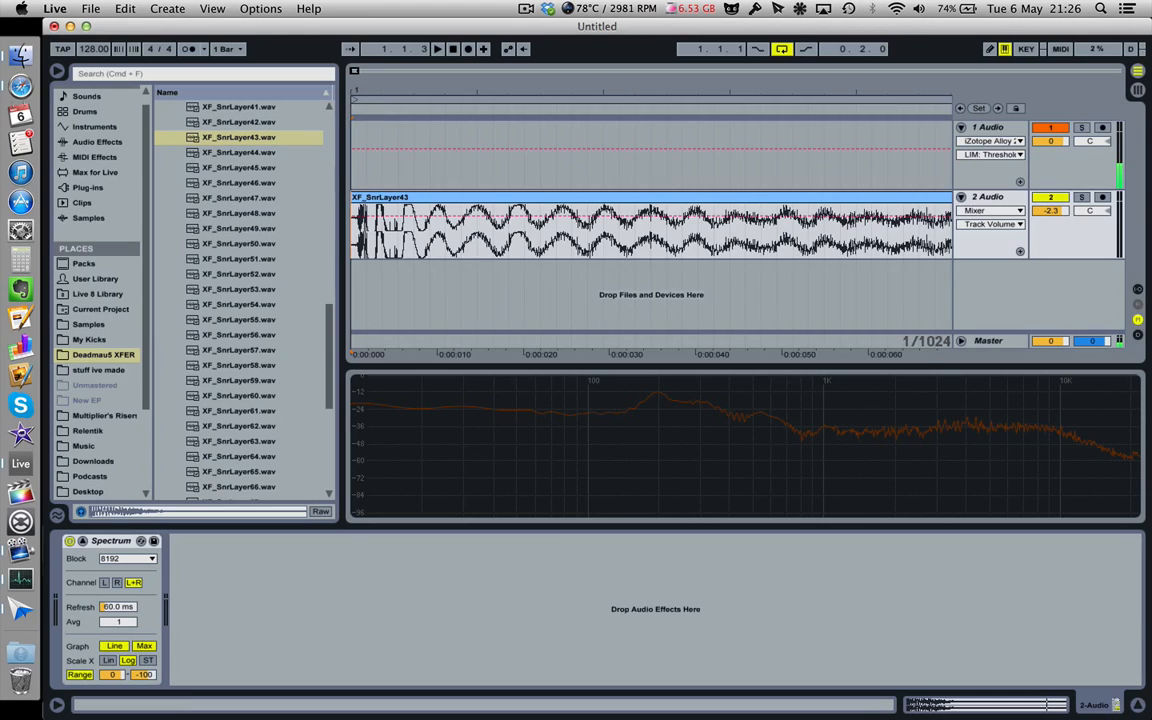
pyautogui.moveTo(364, 94); pyautogui.dragTo(366, 140)
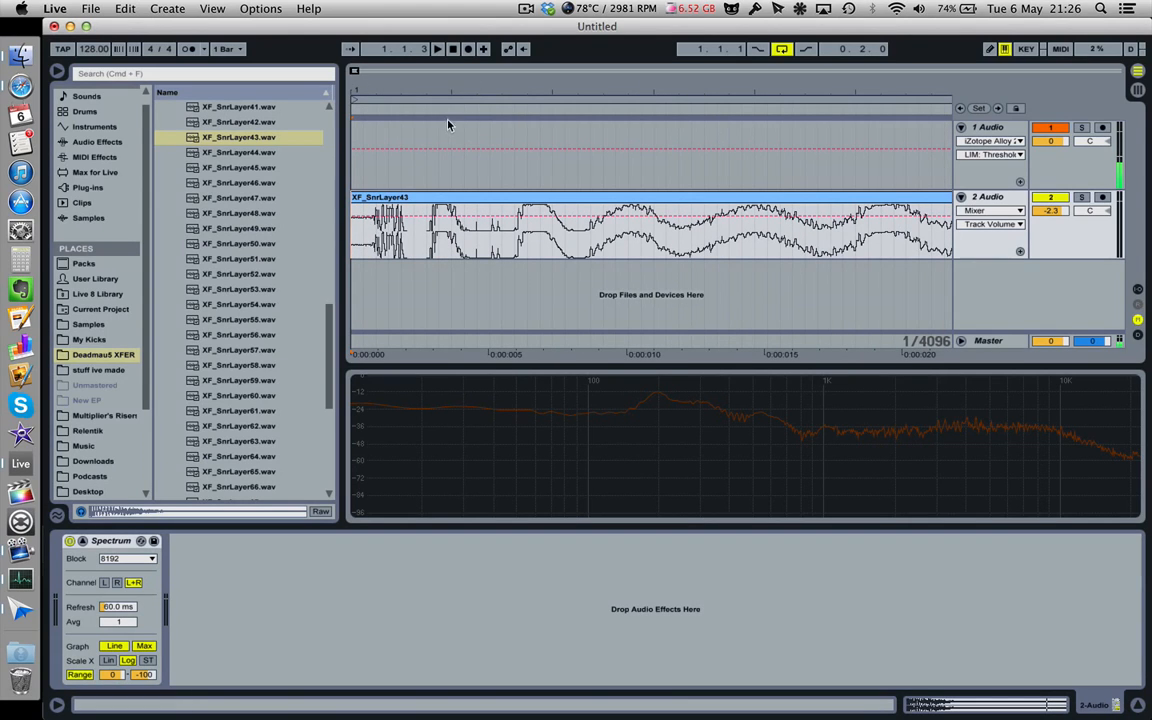
pyautogui.moveTo(434, 95); pyautogui.dragTo(432, 58)
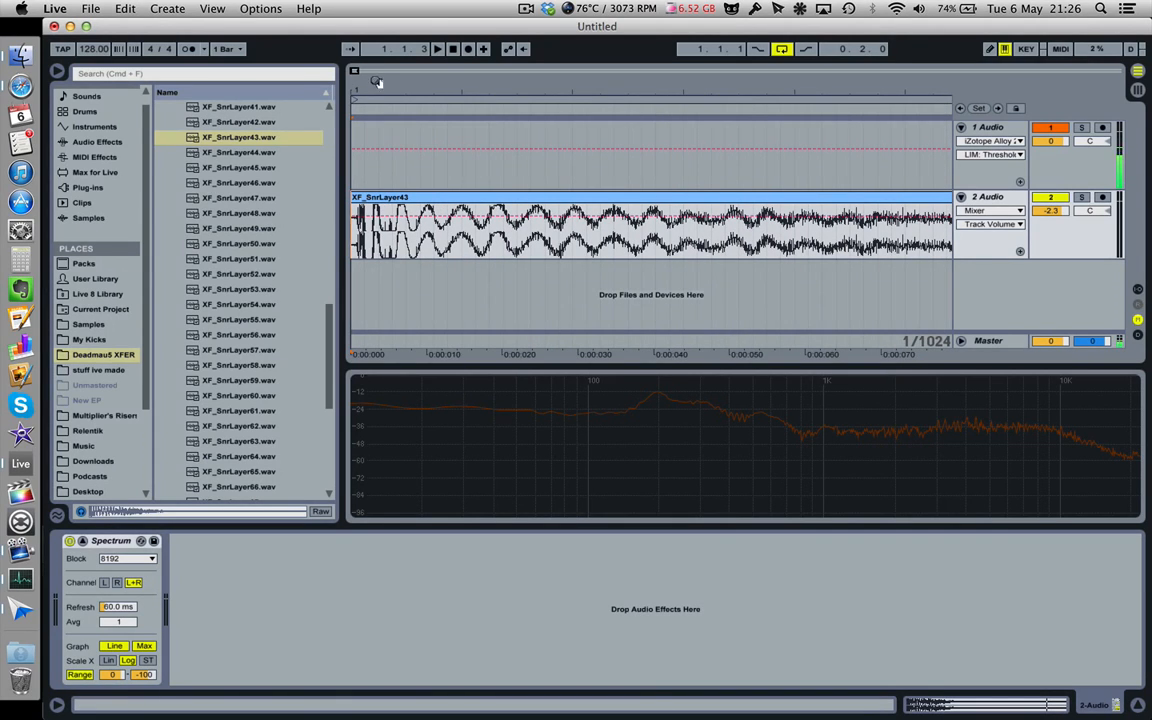
pyautogui.moveTo(368, 89); pyautogui.dragTo(362, 58)
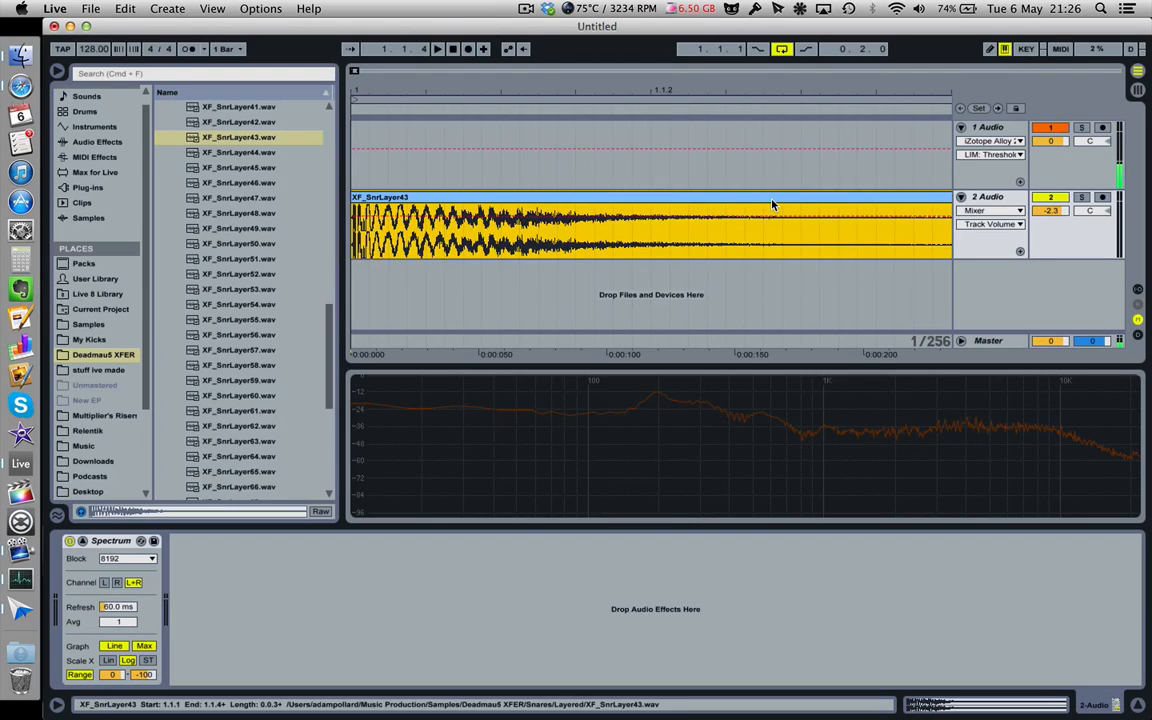
# - Delete the 2 Audio track together with its snare clip
pyautogui.click(985, 197)
pyautogui.press('Delete')
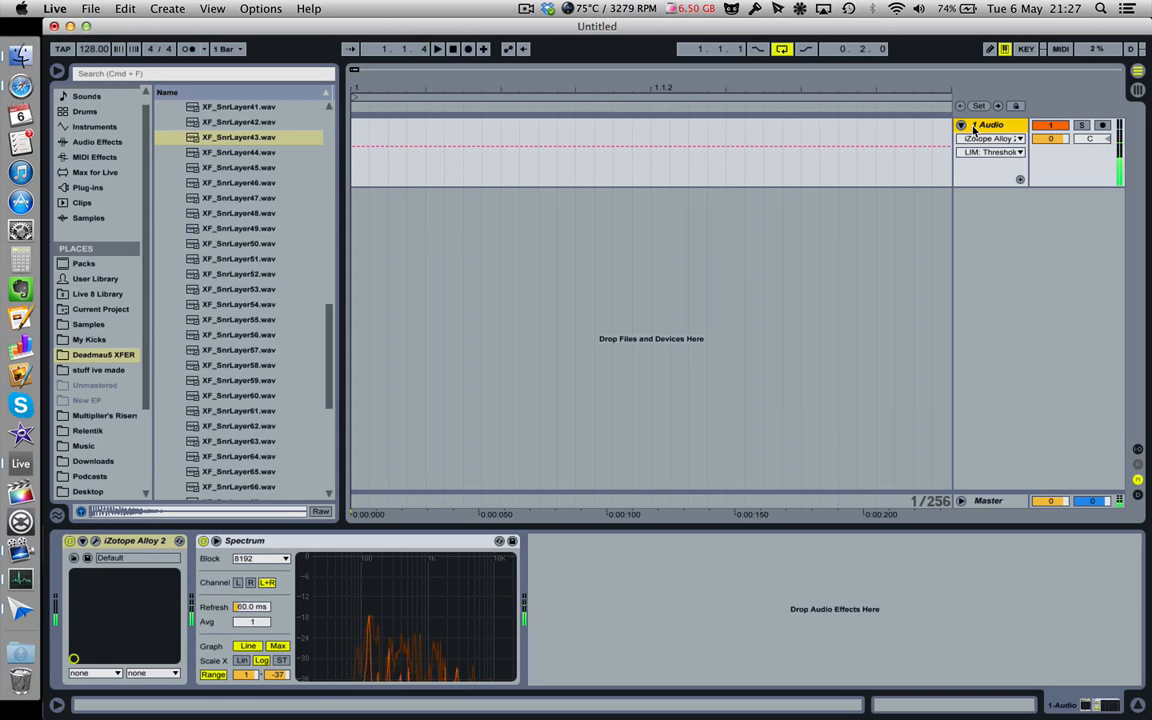
# - Add a new MIDI track below 1 Audio and load the FM8 plug-in on it ahead of Spectrum
pyautogui.press('super+shift+t')
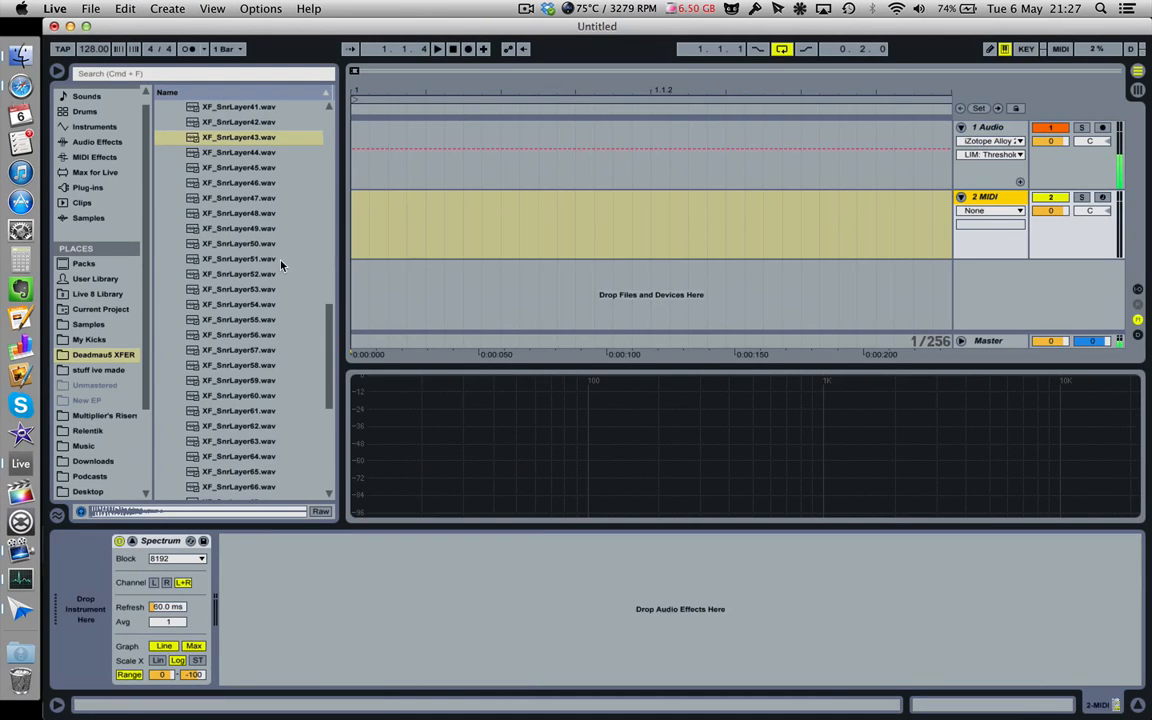
pyautogui.click(90, 187)
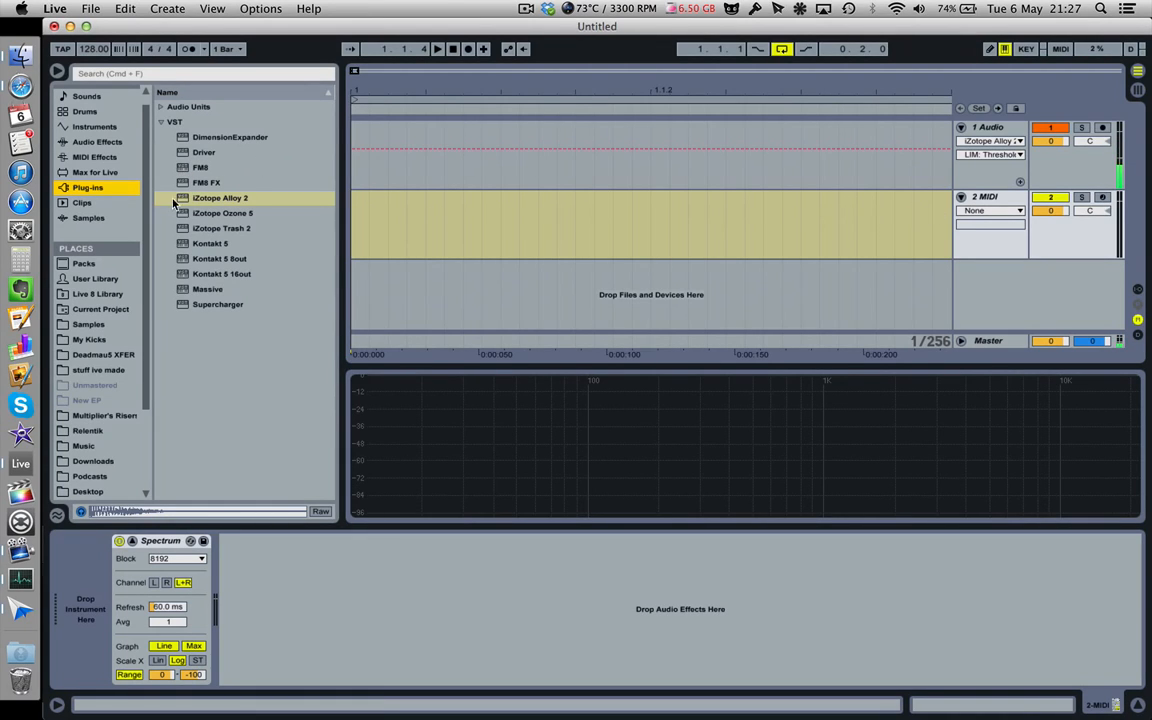
pyautogui.moveTo(187, 170); pyautogui.dragTo(80, 598)
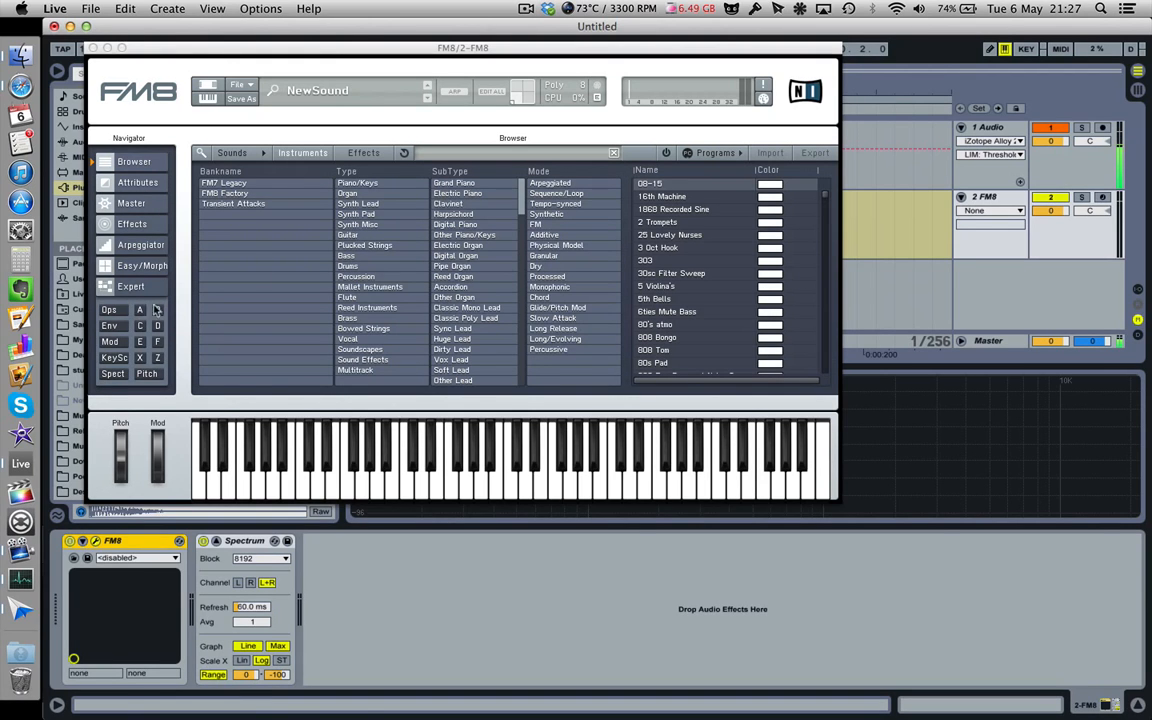
pyautogui.moveTo(430, 48); pyautogui.dragTo(578, 174)
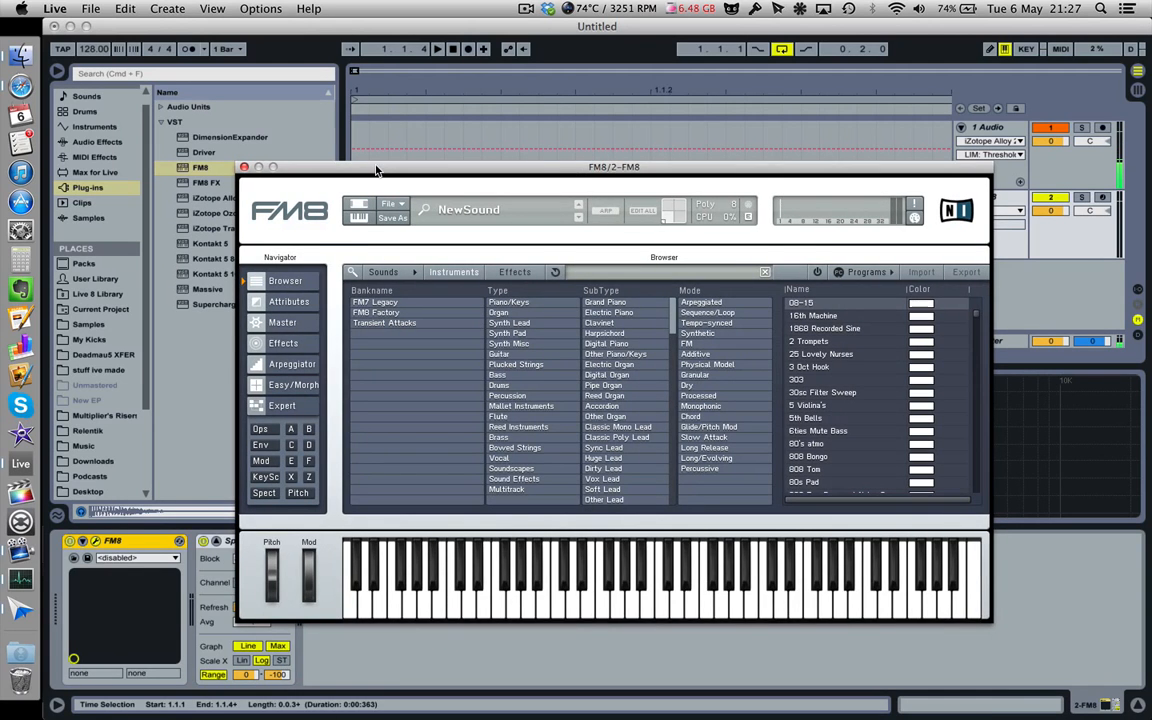
# - Create an empty MIDI clip on the FM8 track from 1.1.1 to 1.3.1
pyautogui.moveTo(376, 171); pyautogui.dragTo(391, 336)
pyautogui.moveTo(445, 84); pyautogui.dragTo(642, 203)
pyautogui.rightClick(626, 200)
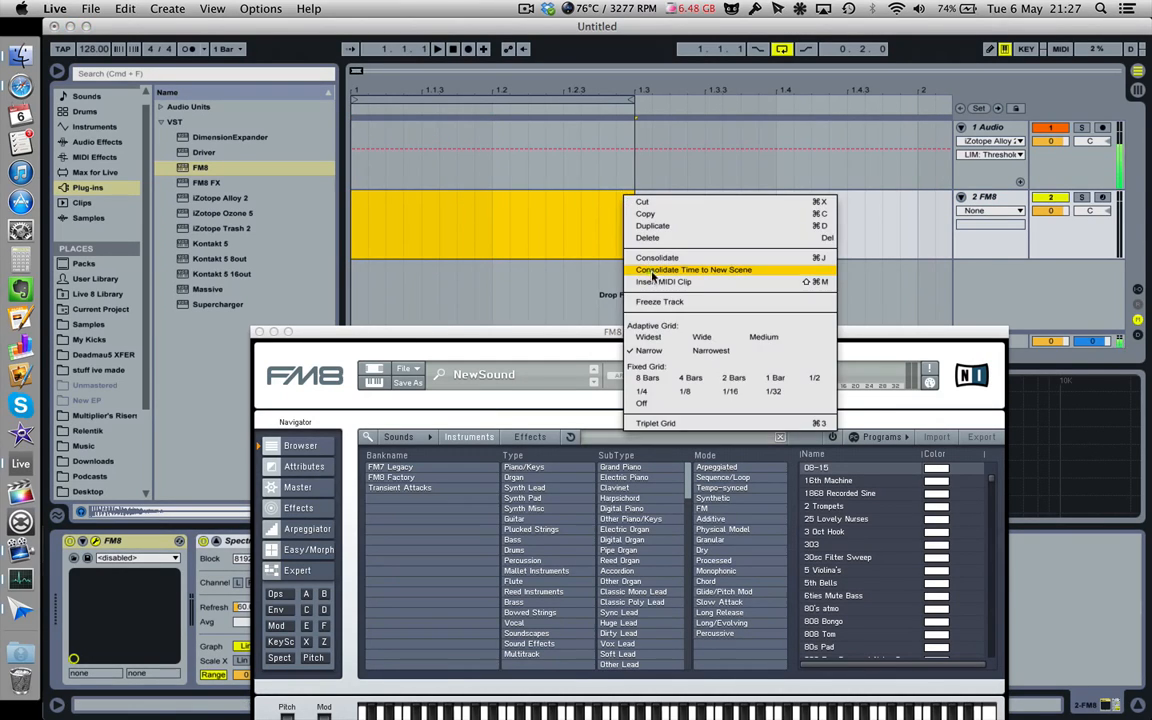
pyautogui.click(652, 262)
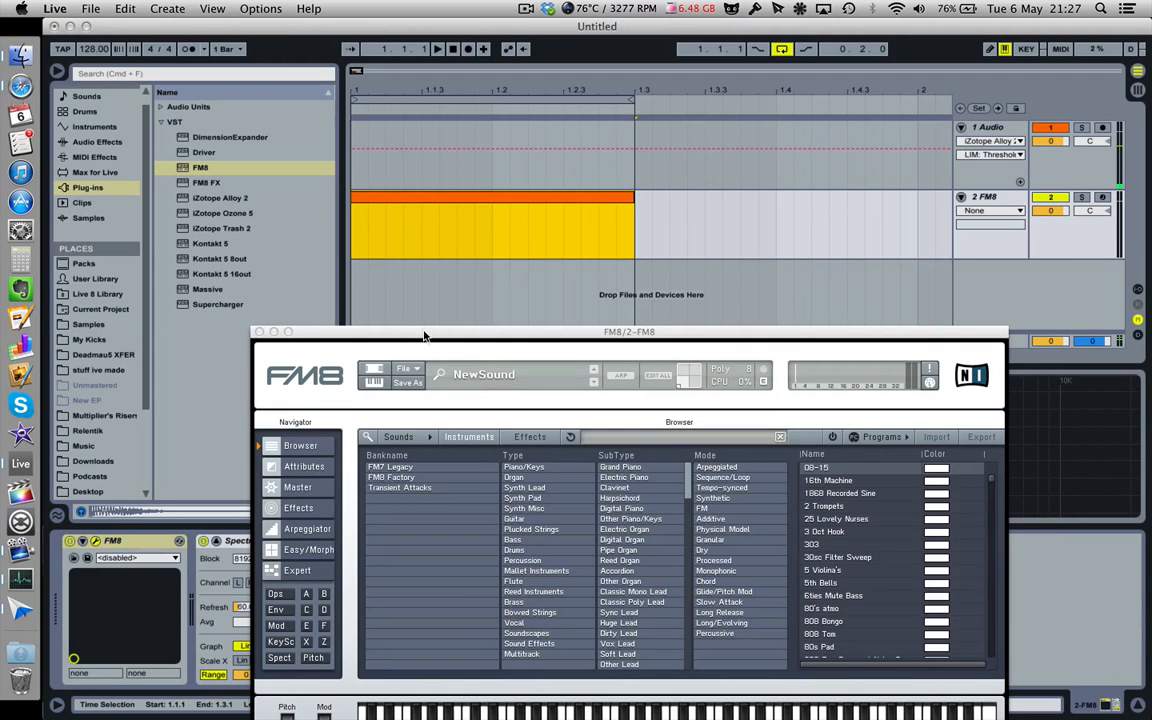
# - Enter an E2 note at the start of the FM8 clip and extend it across the clip's full length
pyautogui.moveTo(422, 333); pyautogui.dragTo(581, 119)
pyautogui.click(930, 708)
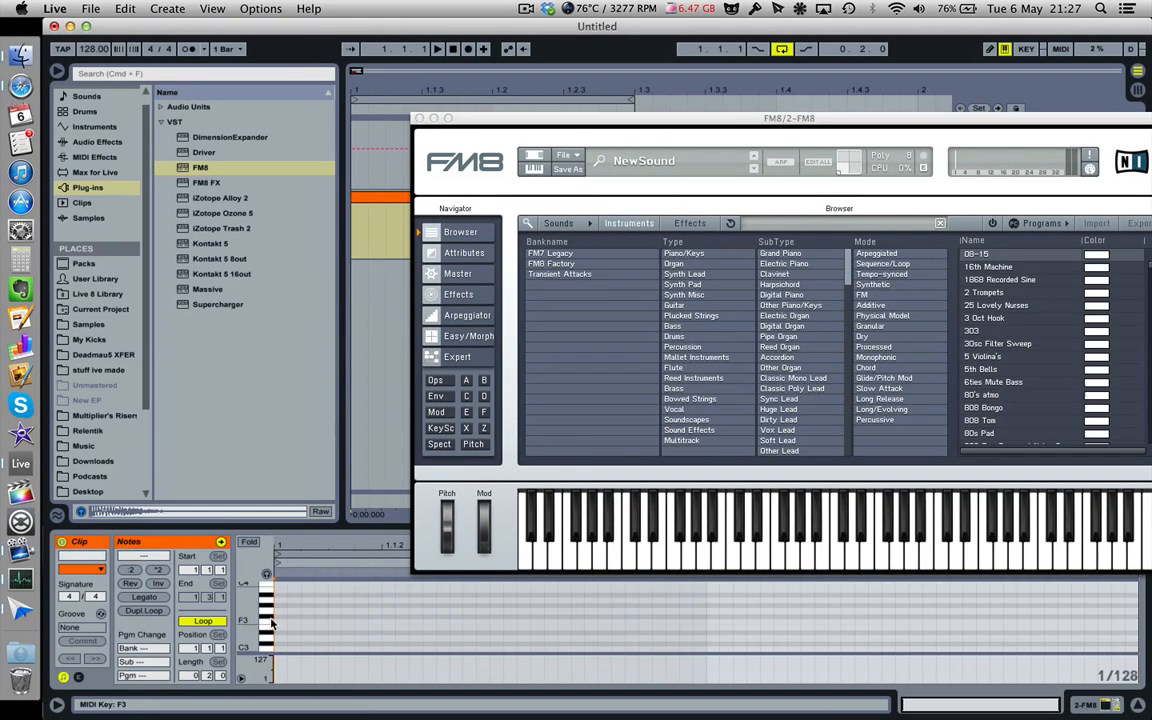
pyautogui.scroll(2, 274, 625)
pyautogui.scroll(-3, 274, 625)
pyautogui.moveTo(756, 121); pyautogui.dragTo(693, 127)
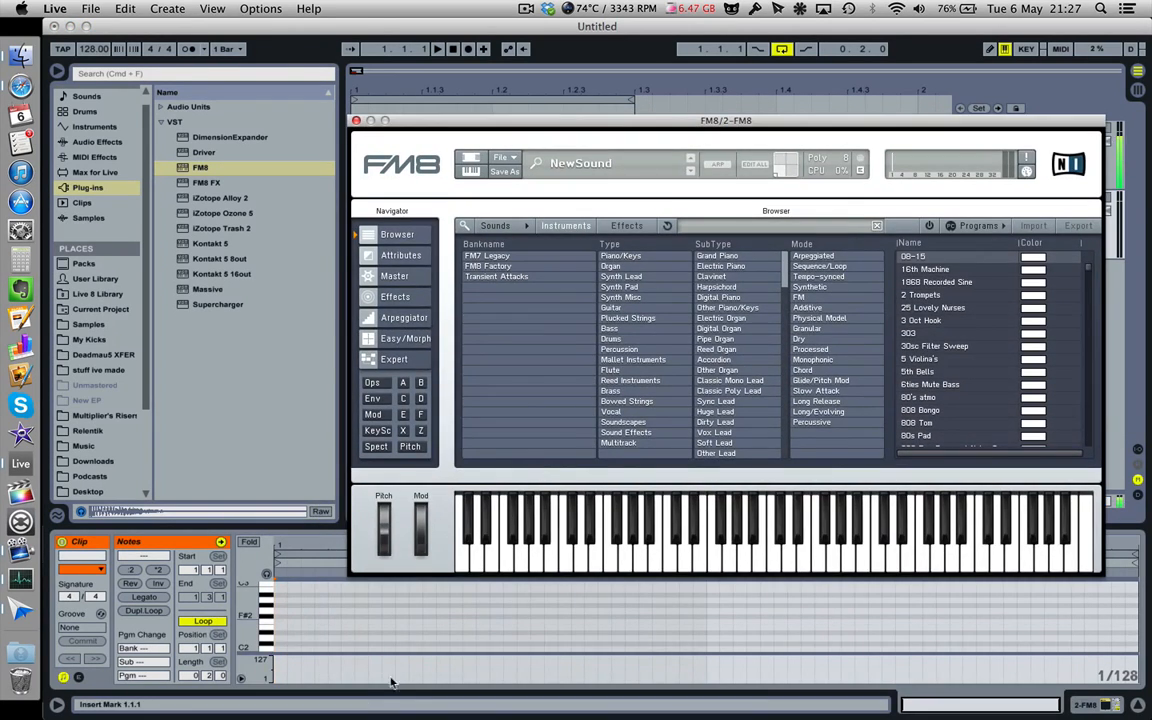
pyautogui.click(283, 627)
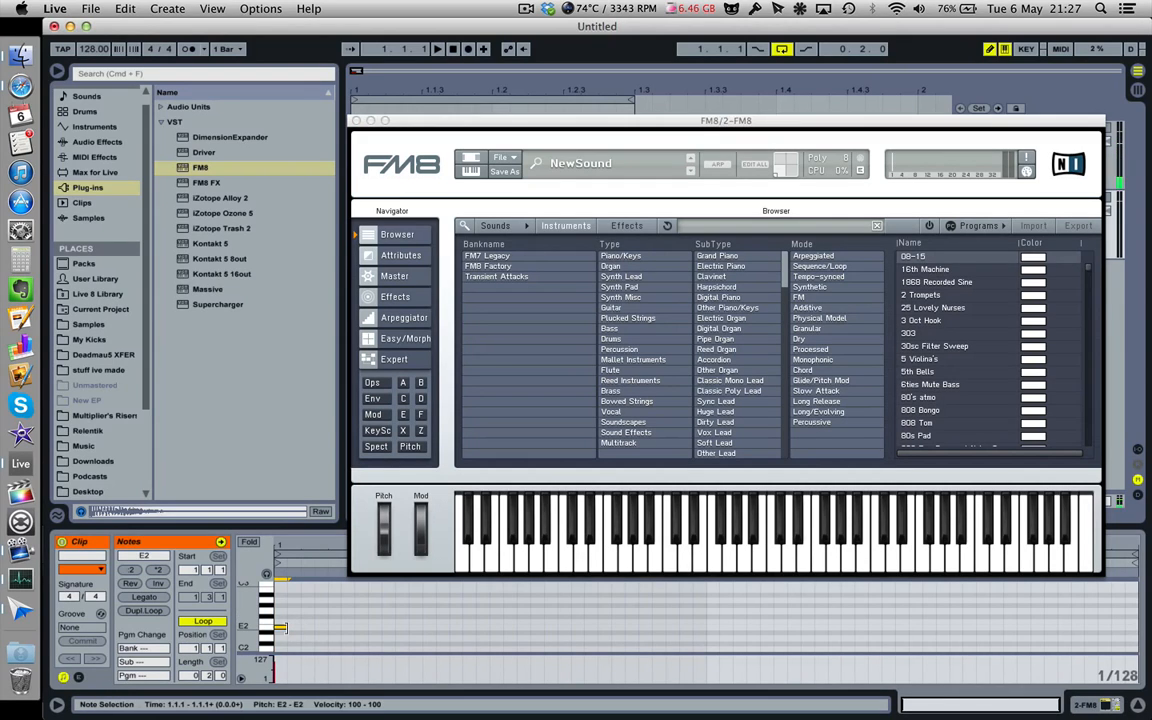
pyautogui.moveTo(283, 627); pyautogui.dragTo(1138, 631)
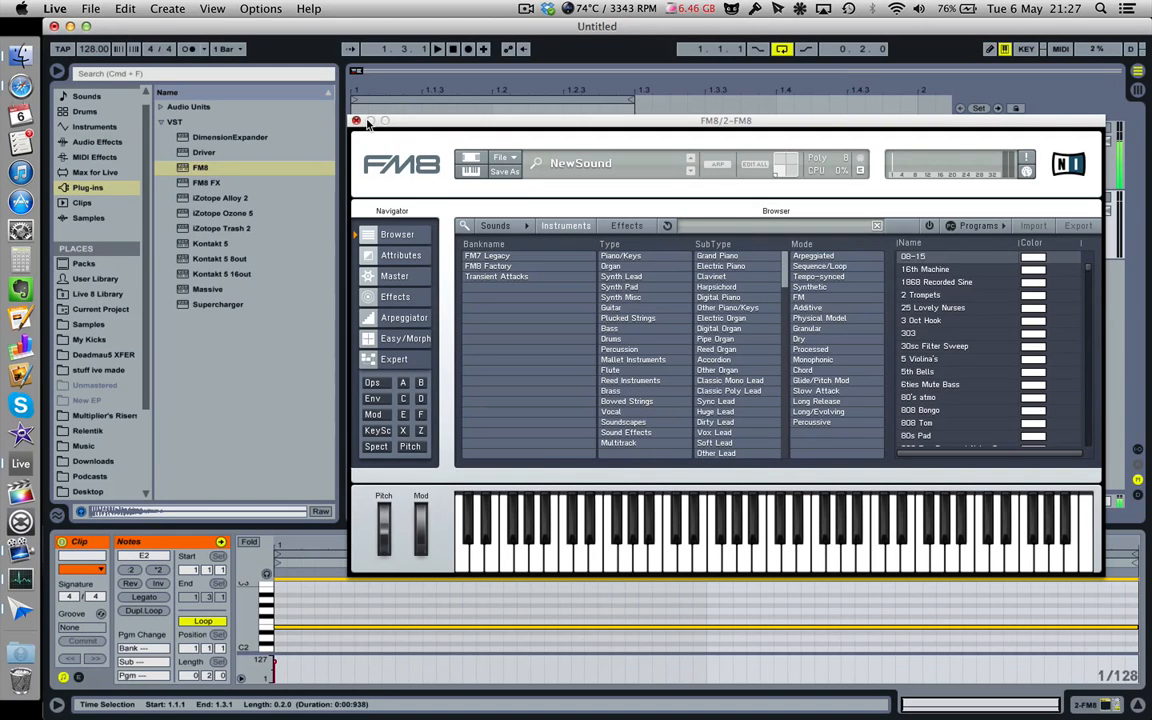
# - Close the FM8 window, play the clip and examine the sine tone's peak in the Spectrum display
pyautogui.click(357, 121)
pyautogui.moveTo(424, 91); pyautogui.dragTo(424, 50)
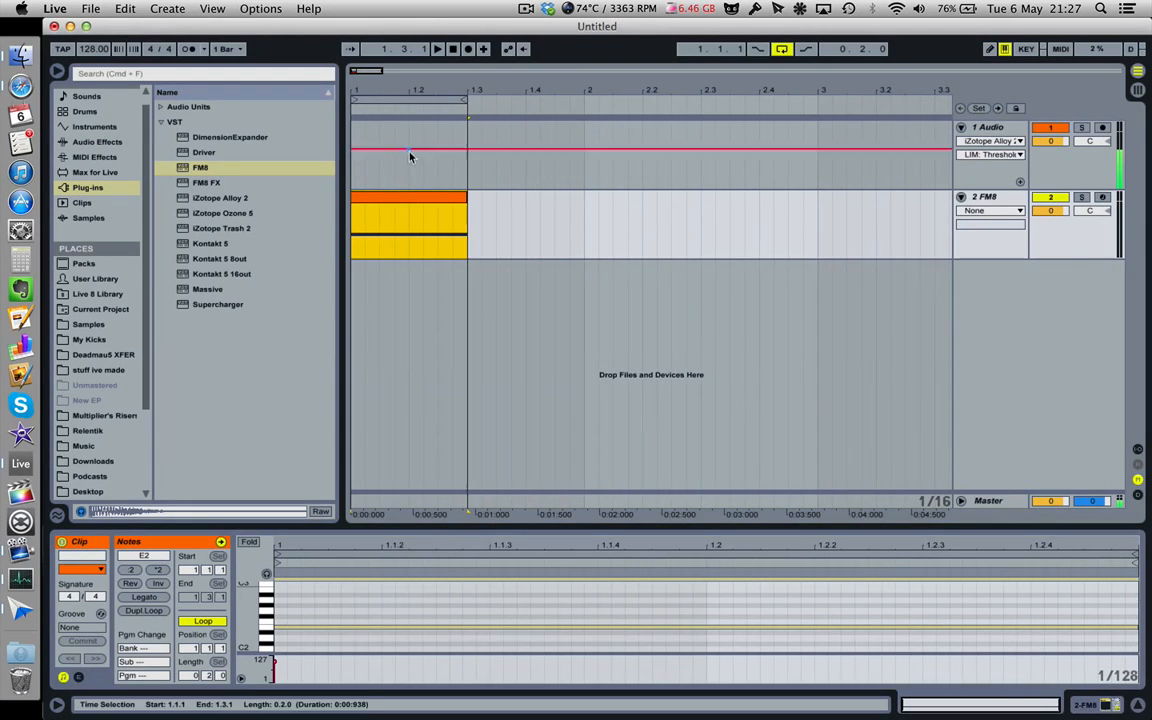
pyautogui.click(535, 239)
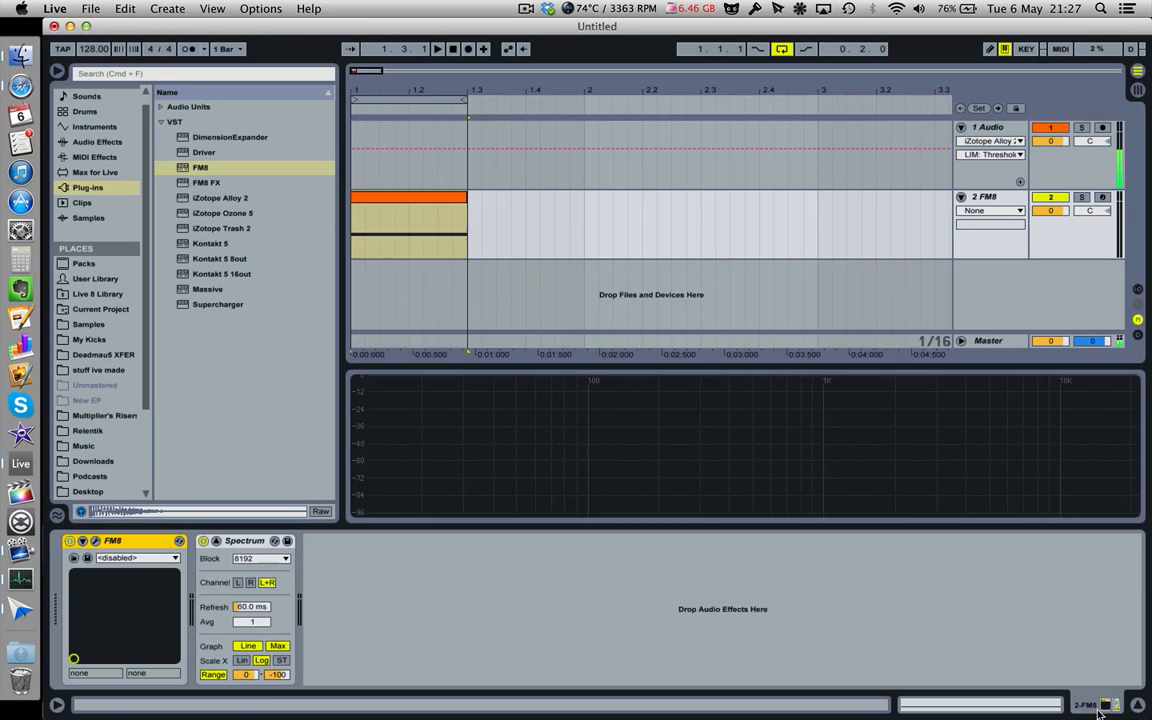
pyautogui.press('space')
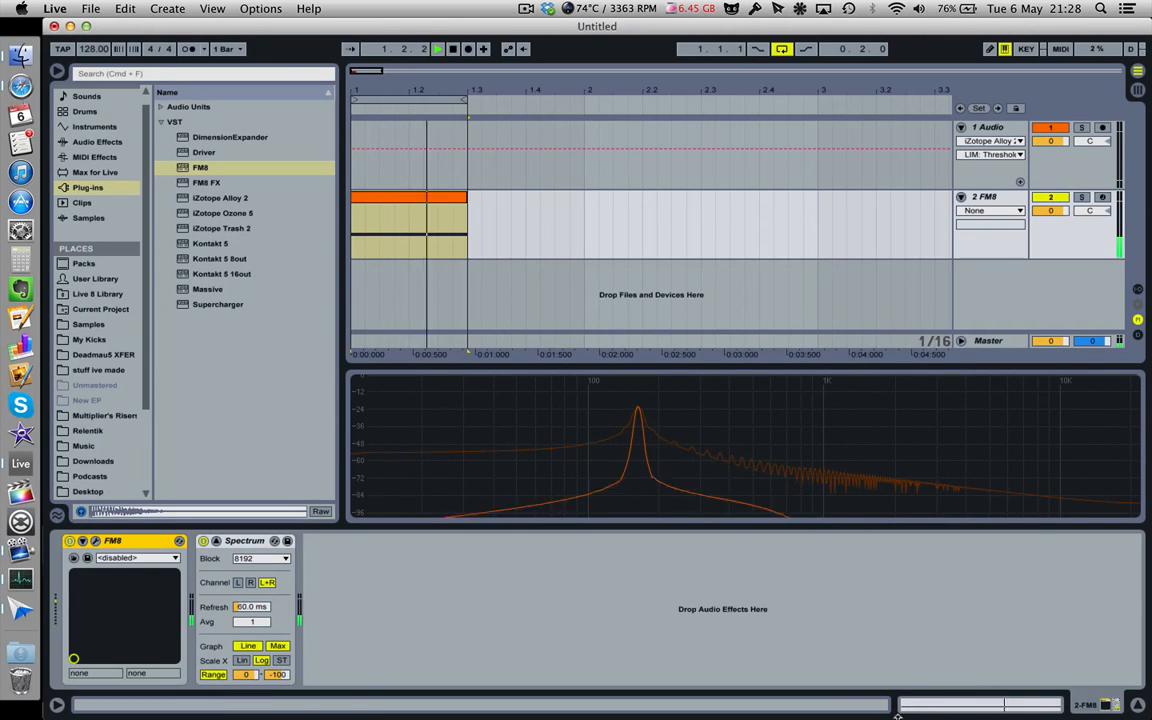
# - Transpose the clip's note up to G2, checking its peak frequency in the Spectrum display during playback
pyautogui.hotkey('shift', 'Tab')
pyautogui.press('Up')
pyautogui.press('Up')
pyautogui.press('Up')
pyautogui.press('Up')
pyautogui.press('Up')
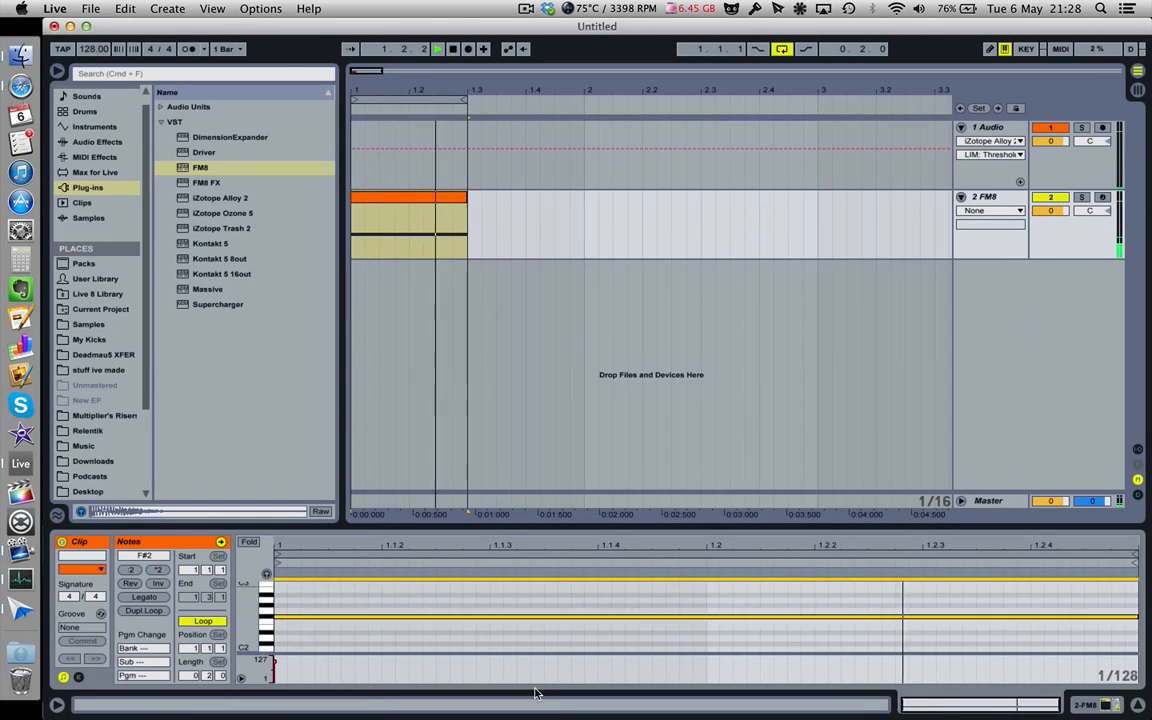
pyautogui.click(1104, 705)
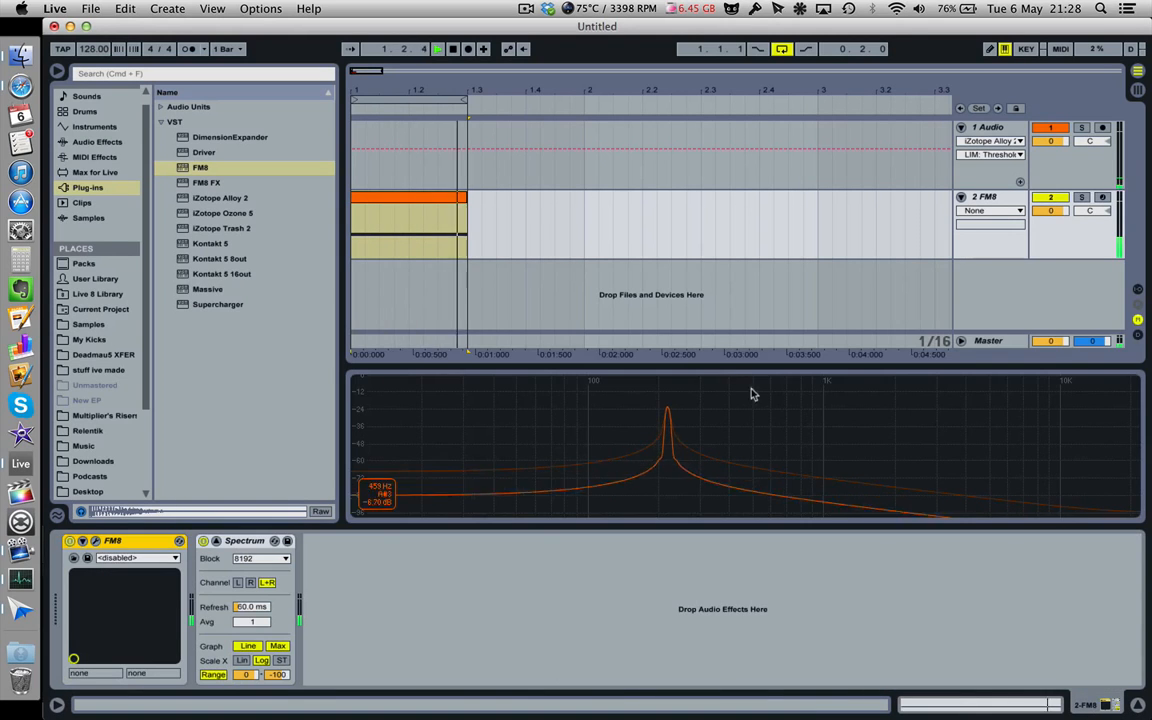
pyautogui.hotkey('shift', 'Tab')
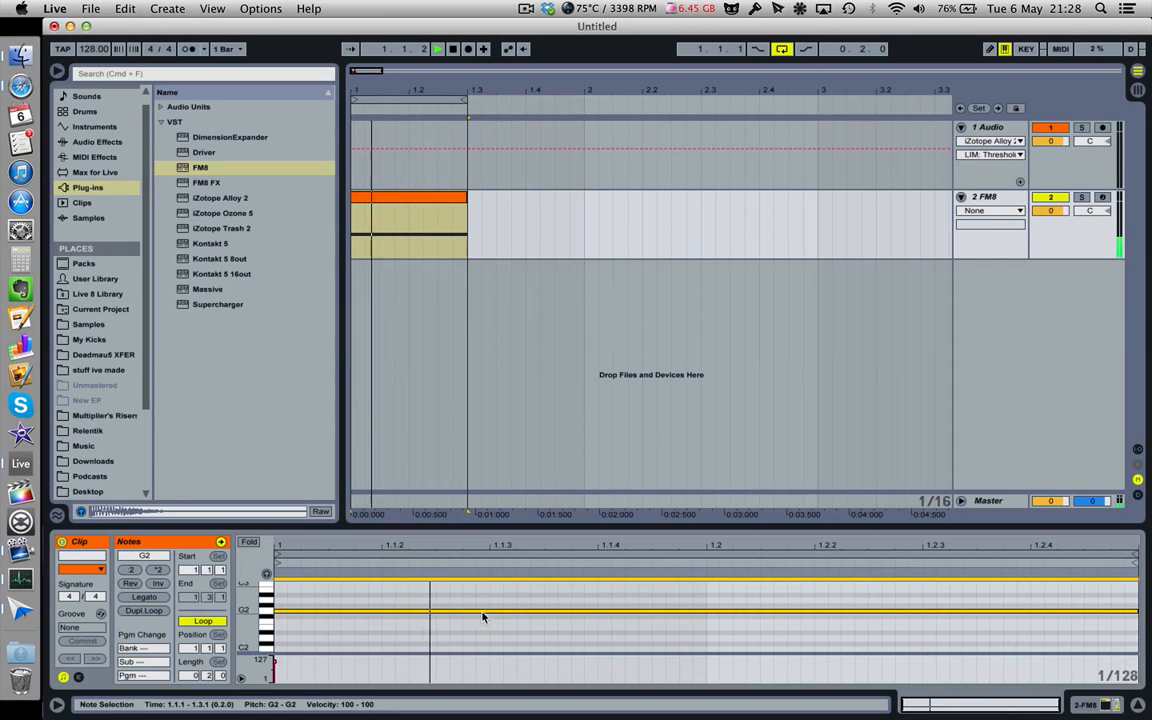
pyautogui.click(1084, 706)
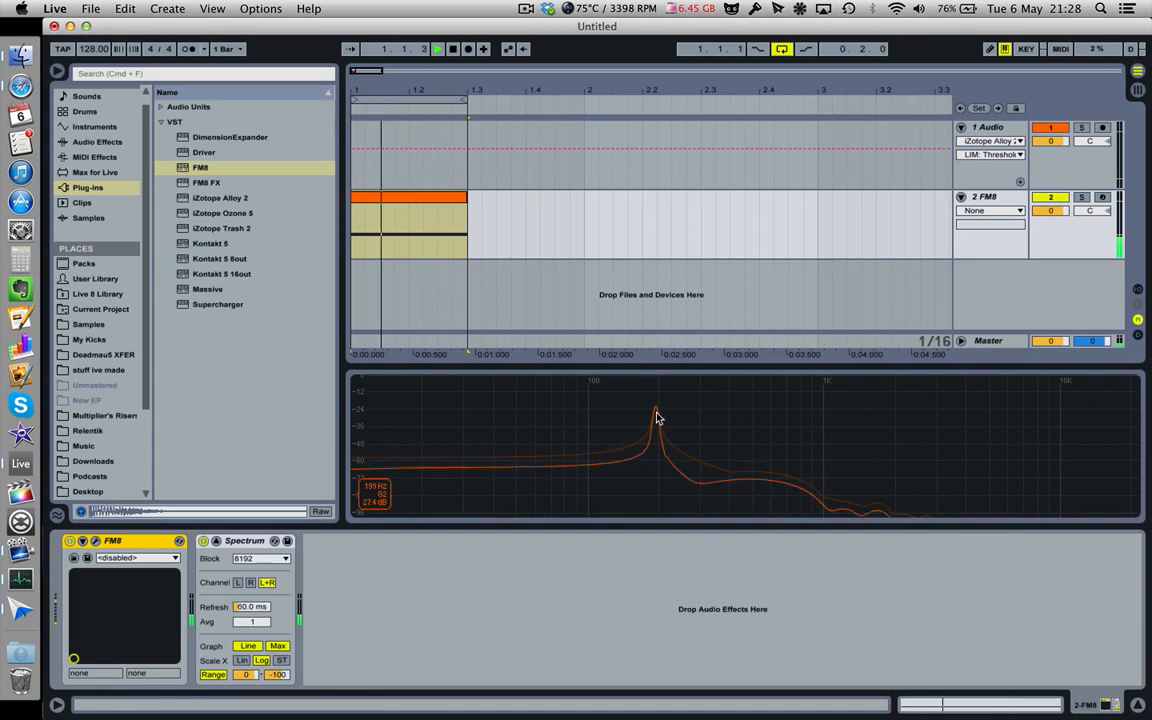
pyautogui.hotkey('shift', 'Tab')
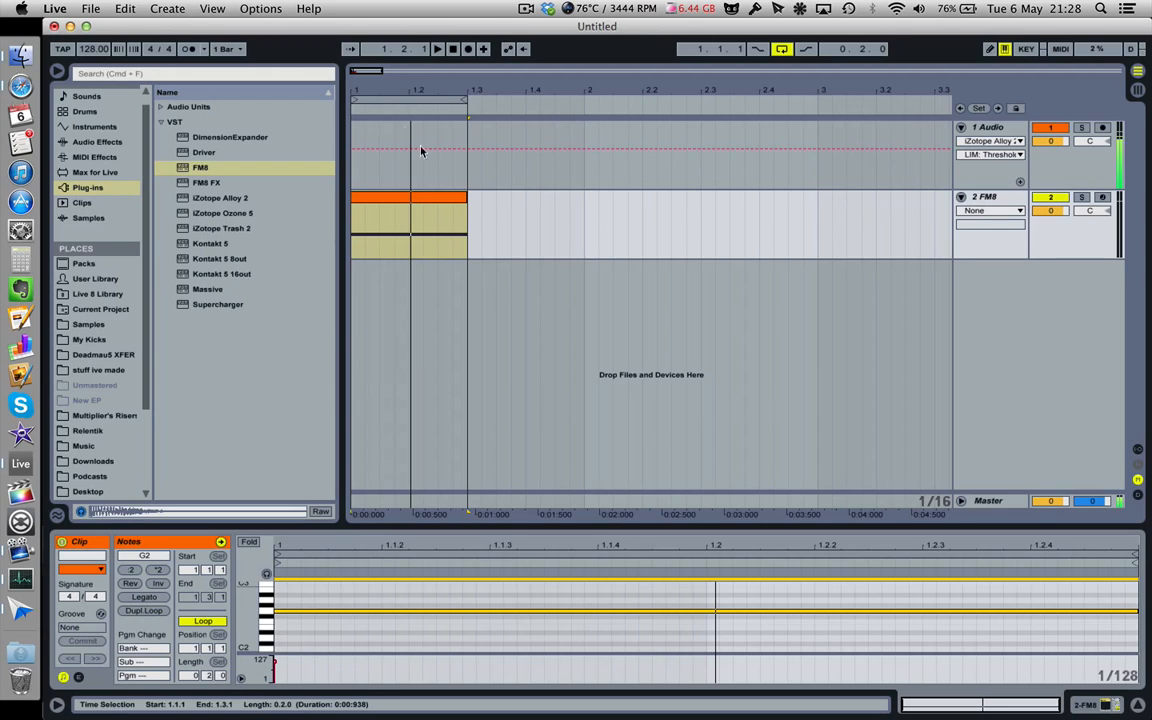
# - Insert a Utility effect between FM8 and Spectrum and set its gain to 6.67 dB
pyautogui.moveTo(359, 85); pyautogui.dragTo(359, 132)
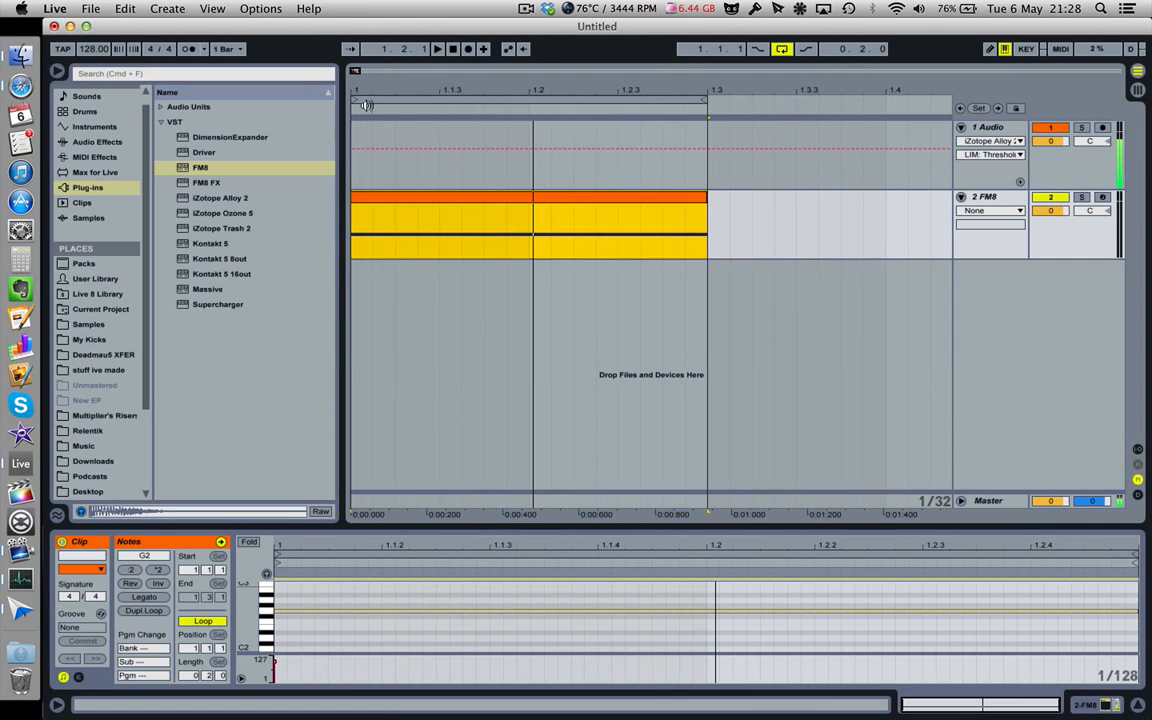
pyautogui.moveTo(359, 88)
pyautogui.mouseDown()
pyautogui.moveTo(359, 110)
pyautogui.moveTo(359, 96)
pyautogui.mouseUp()
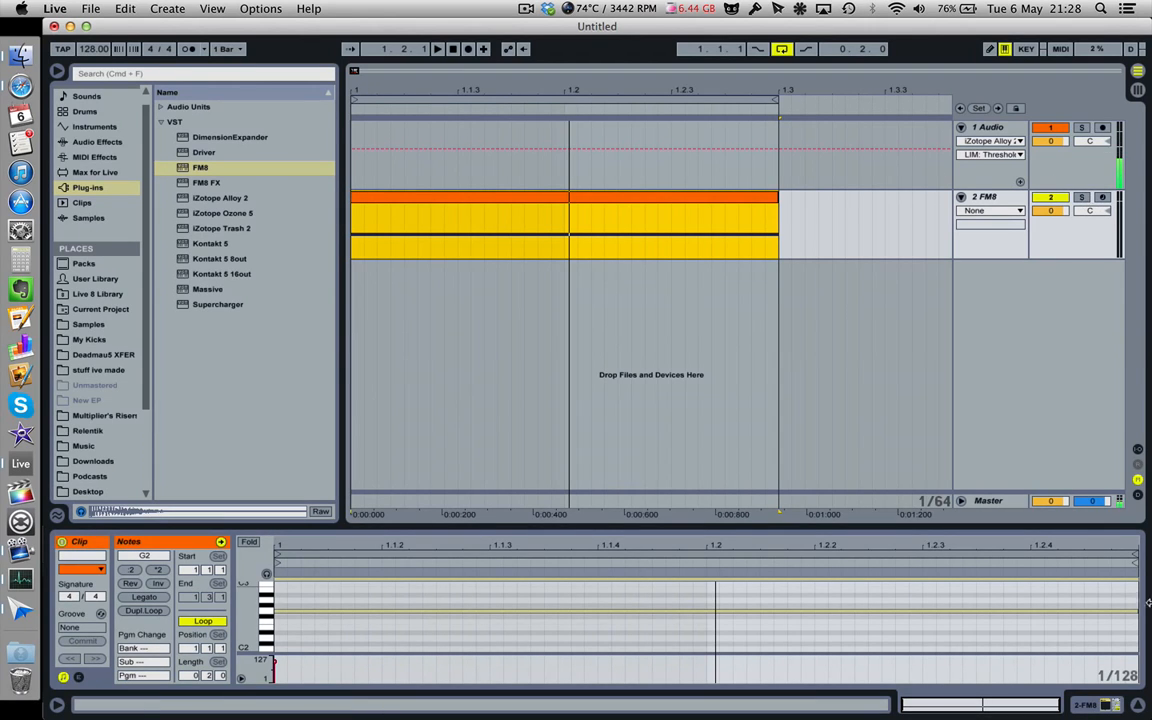
pyautogui.click(1080, 706)
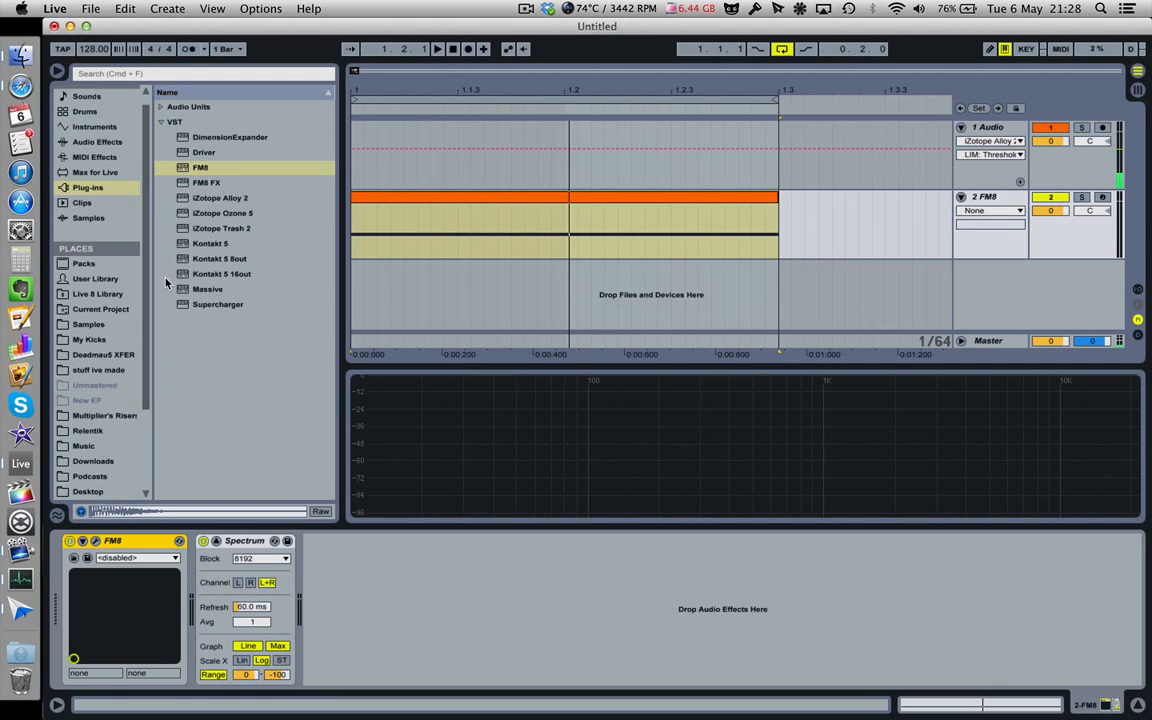
pyautogui.click(98, 142)
pyautogui.scroll(-4, 203, 402)
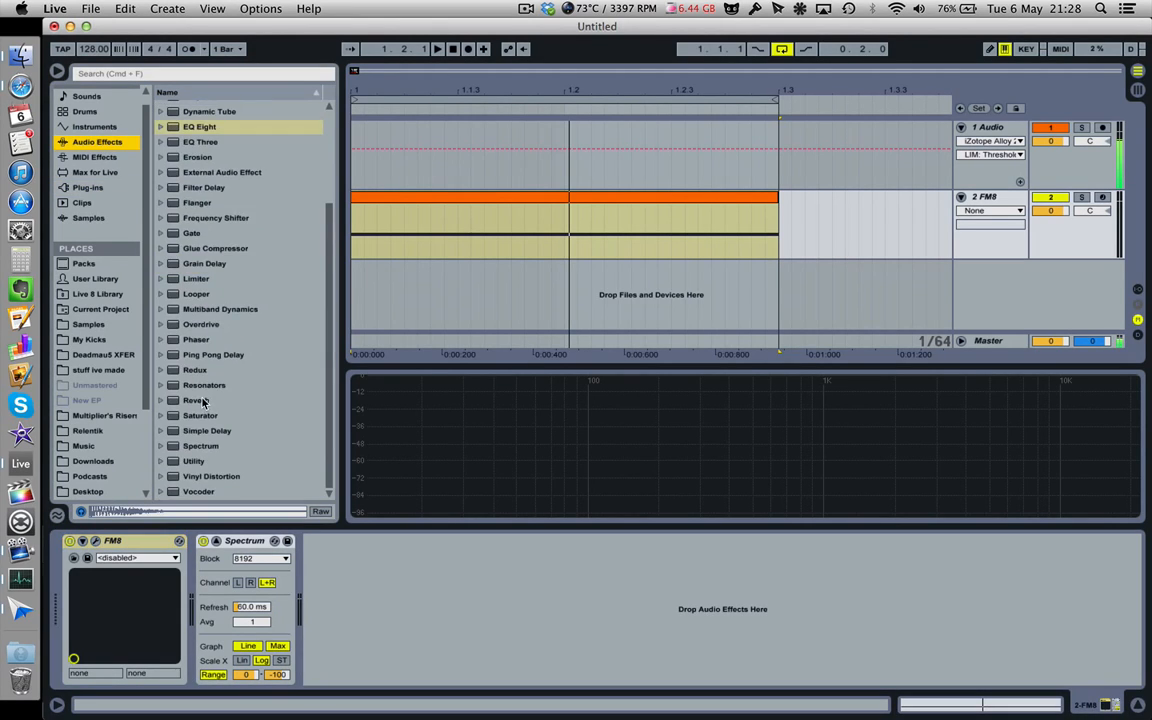
pyautogui.moveTo(192, 461); pyautogui.dragTo(230, 570)
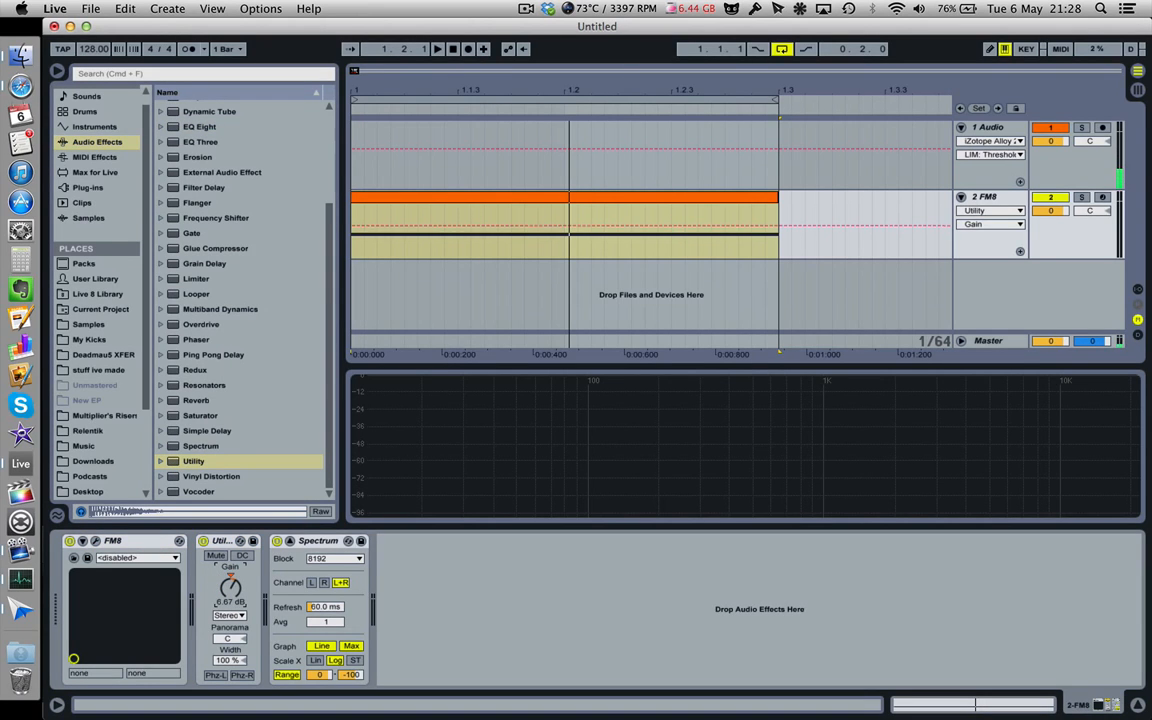
# - Raise operator F's output level to 100 in FM8's matrix and turn up the master output volume
pyautogui.click(95, 542)
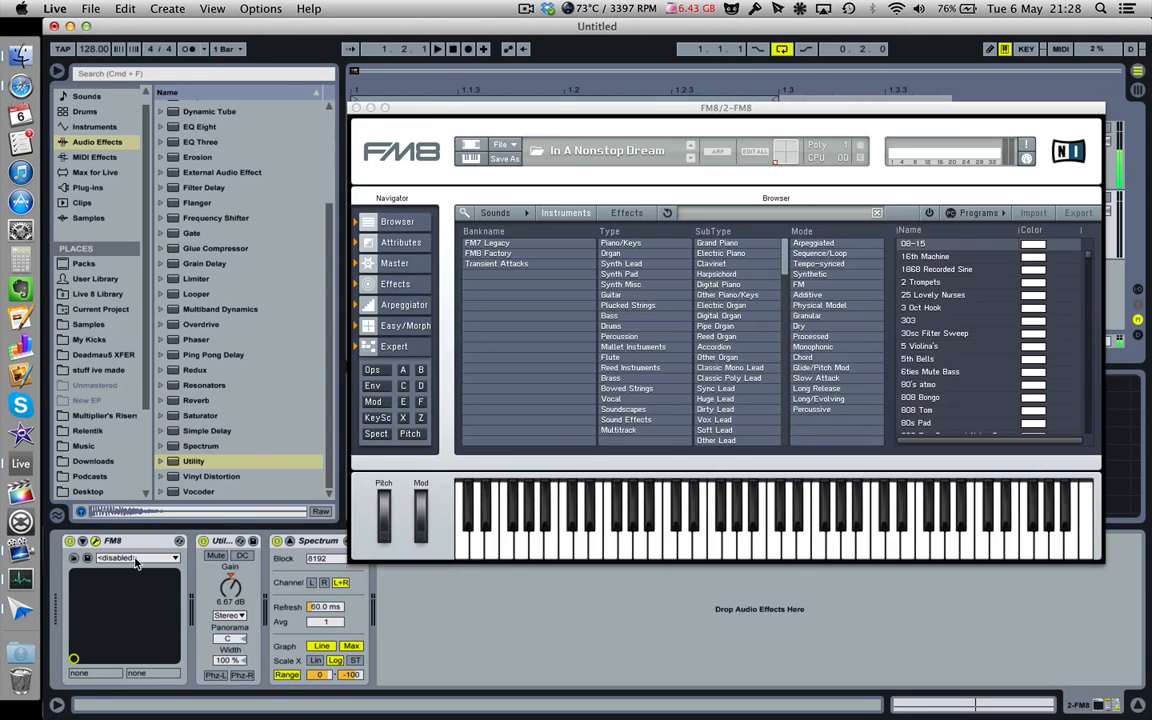
pyautogui.click(374, 371)
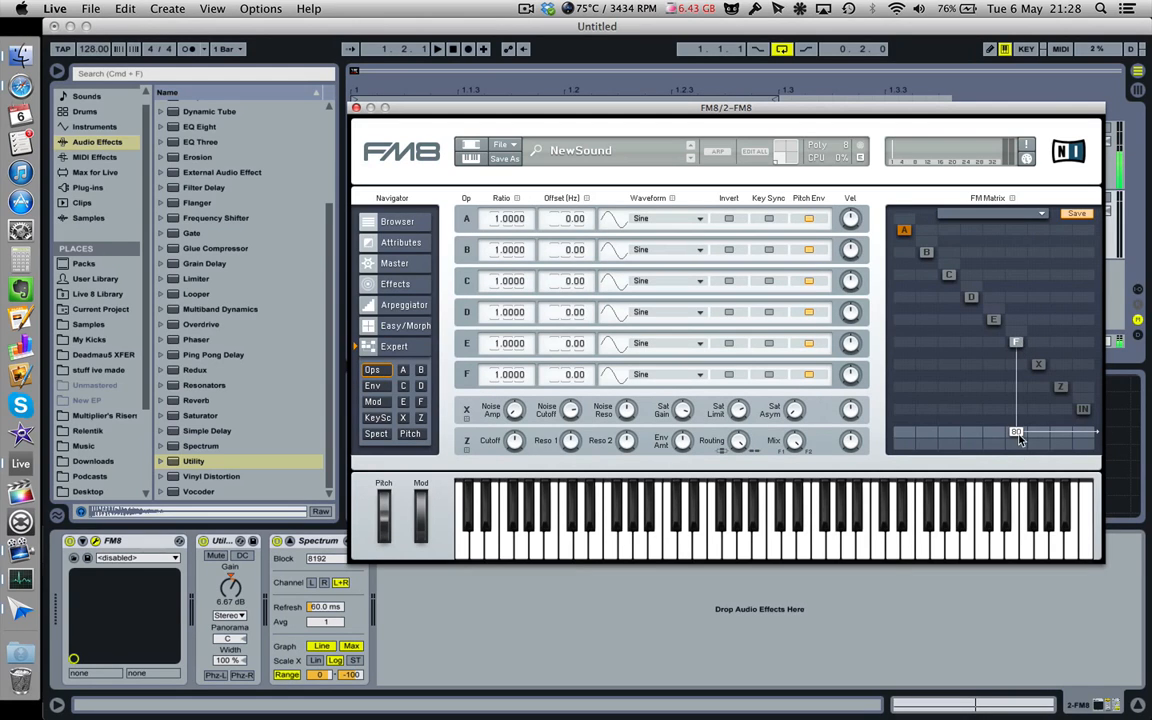
pyautogui.moveTo(1020, 440); pyautogui.dragTo(1013, 342)
pyautogui.click(400, 263)
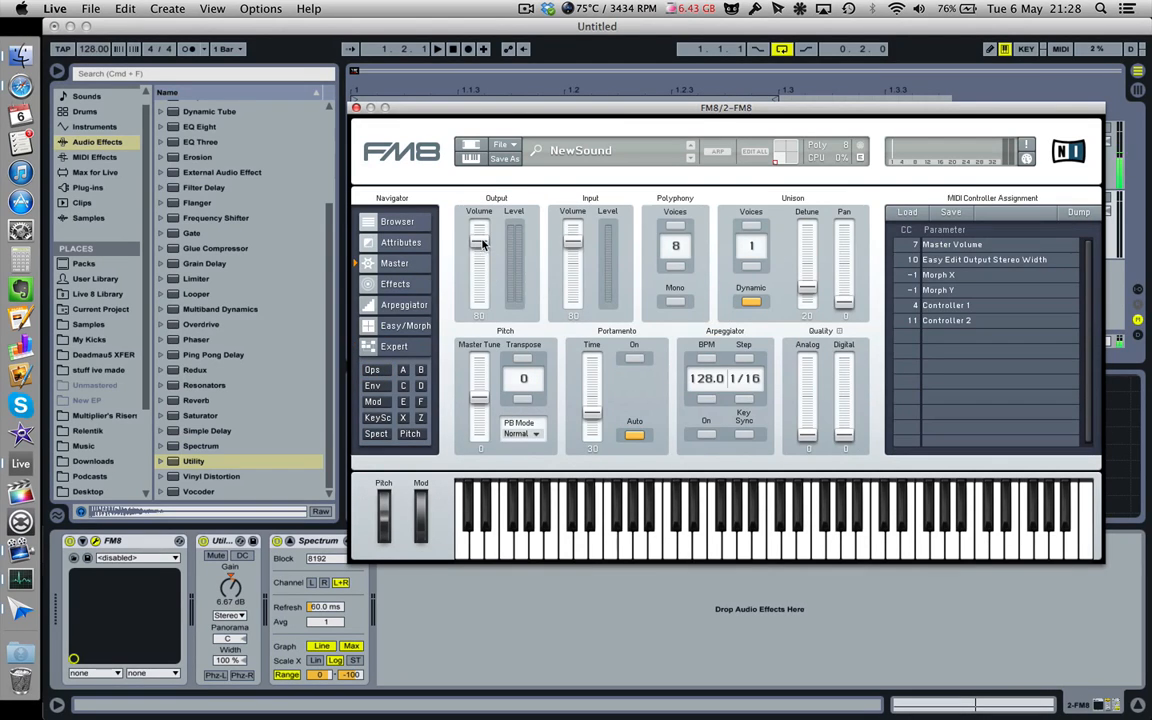
pyautogui.moveTo(481, 242); pyautogui.dragTo(470, 155)
# - Shape operator F's envelope during playback as a curved decay to level 0.000 at about 0.397, with slope 0.800
pyautogui.click(421, 402)
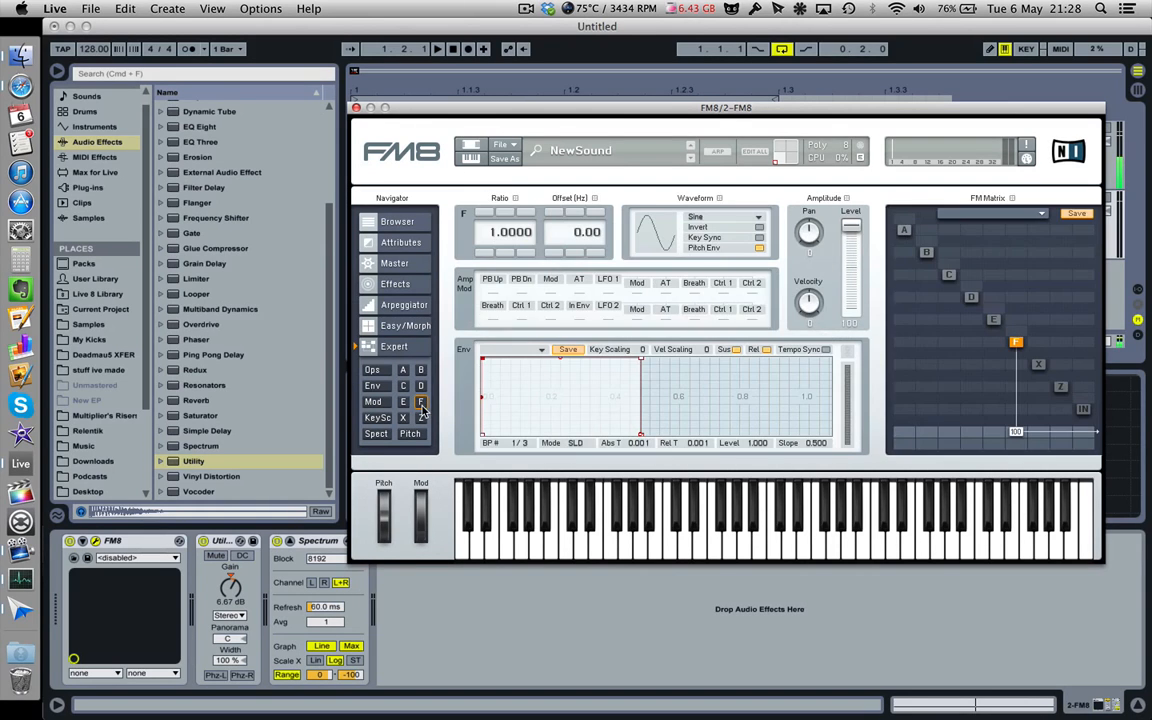
pyautogui.moveTo(531, 110); pyautogui.dragTo(457, 115)
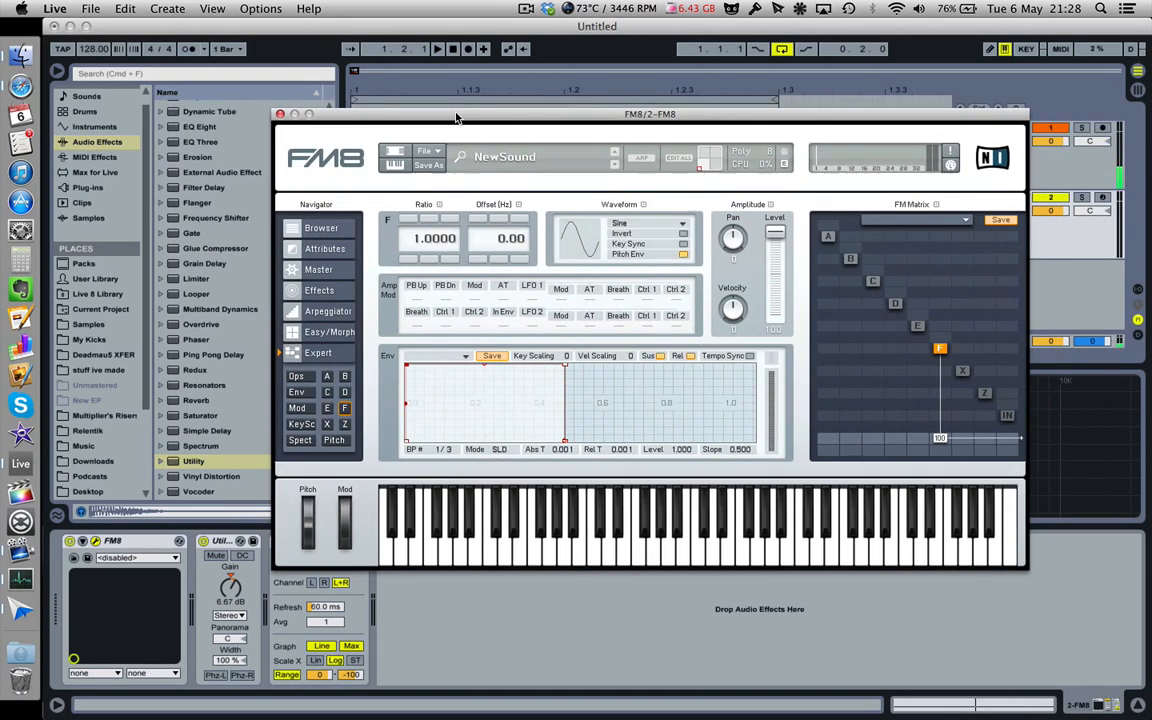
pyautogui.press('space')
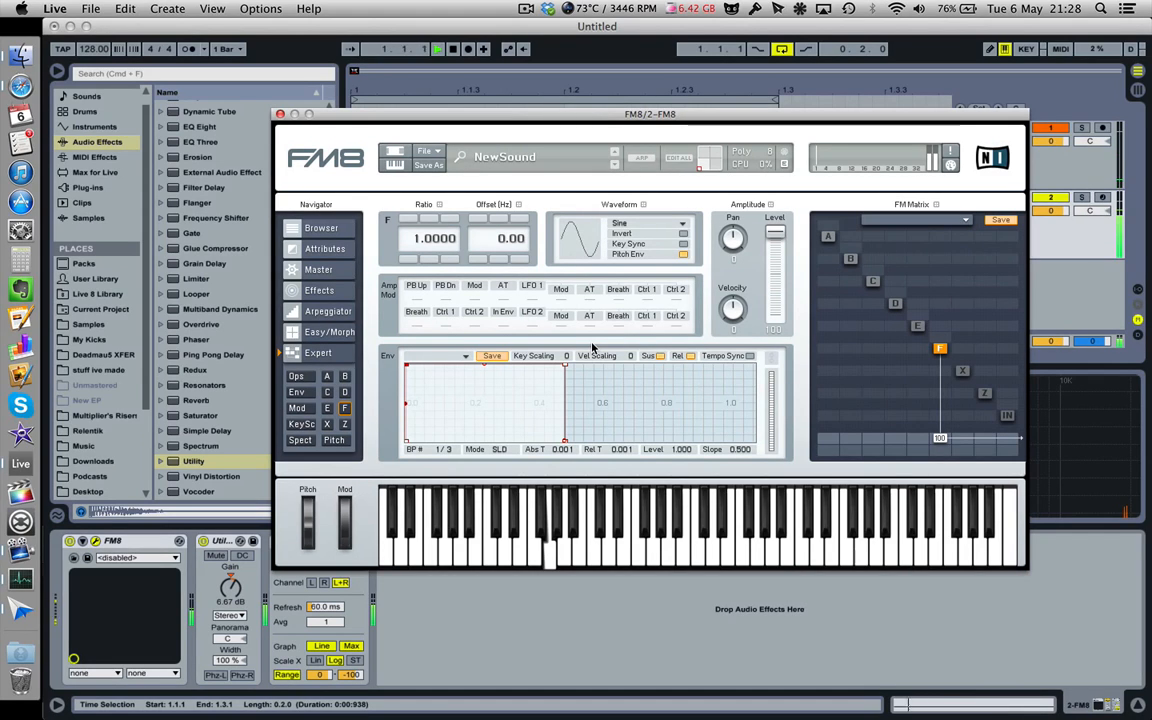
pyautogui.moveTo(566, 368); pyautogui.dragTo(516, 441)
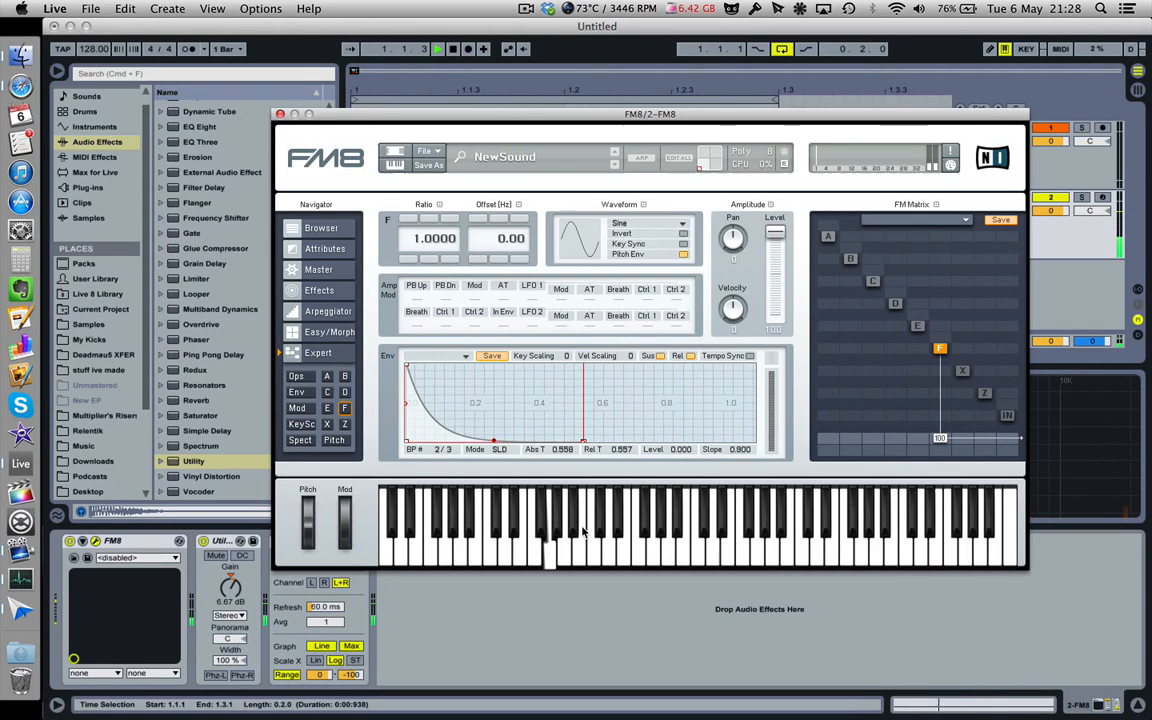
pyautogui.moveTo(628, 540); pyautogui.dragTo(532, 539)
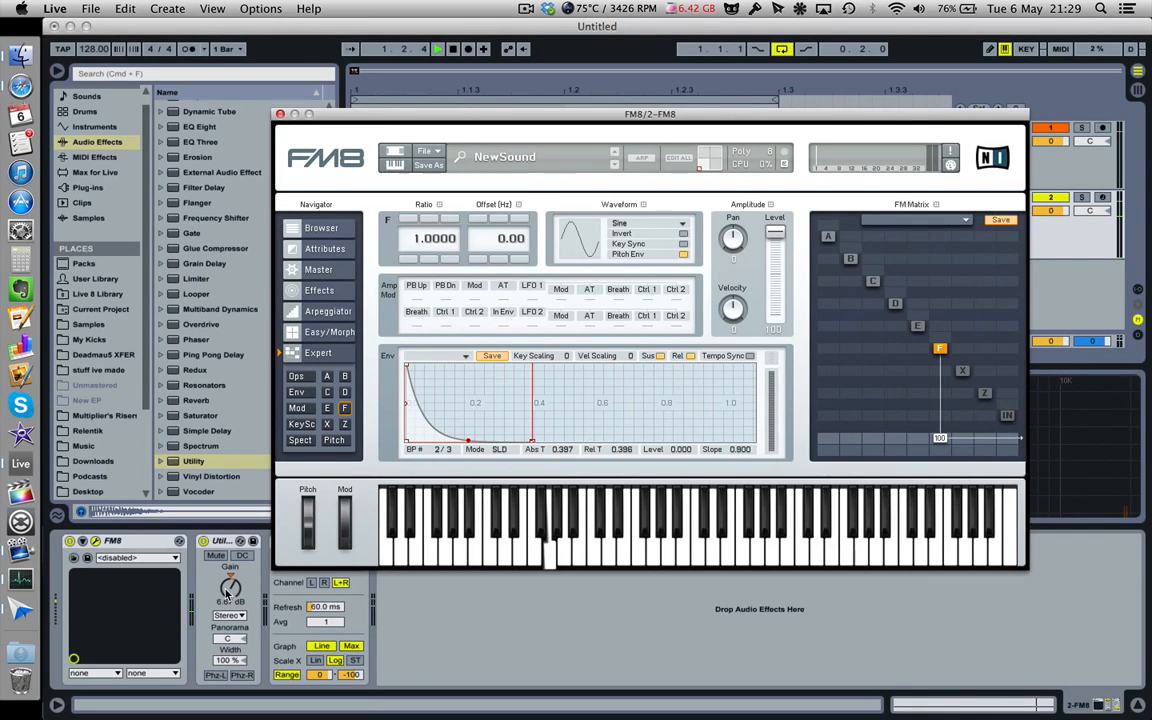
# - Shorten operator F's envelope decay to about 0.286 and set the Utility gain to 7.78 dB
pyautogui.moveTo(230, 588)
pyautogui.mouseDown()
pyautogui.moveTo(230, 574)
pyautogui.moveTo(230, 588)
pyautogui.mouseUp()
pyautogui.click(406, 371)
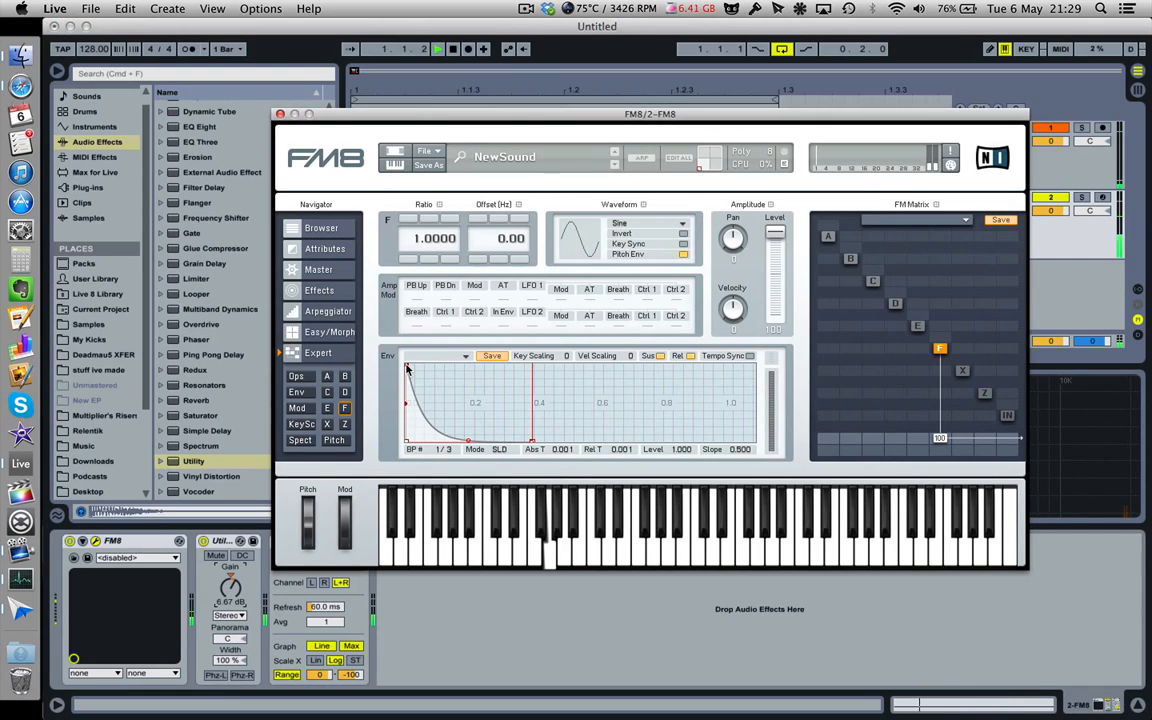
pyautogui.moveTo(406, 371)
pyautogui.mouseDown()
pyautogui.moveTo(443, 368)
pyautogui.moveTo(406, 365)
pyautogui.moveTo(394, 348)
pyautogui.mouseUp()
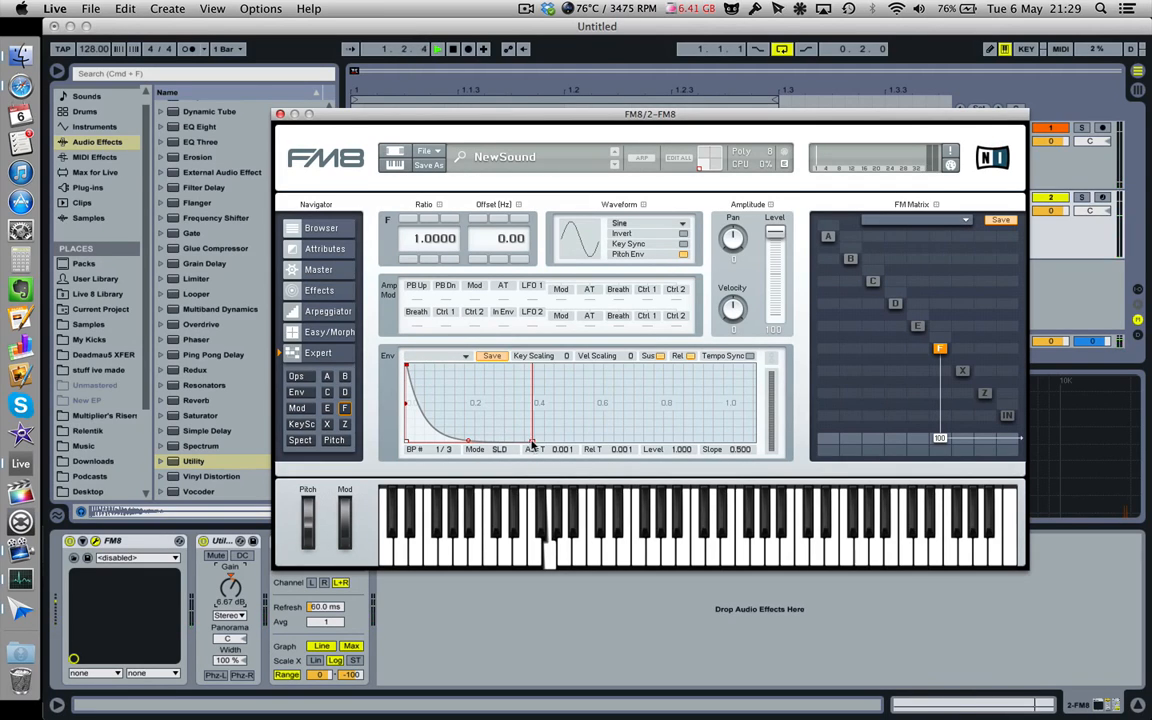
pyautogui.moveTo(532, 441); pyautogui.dragTo(497, 487)
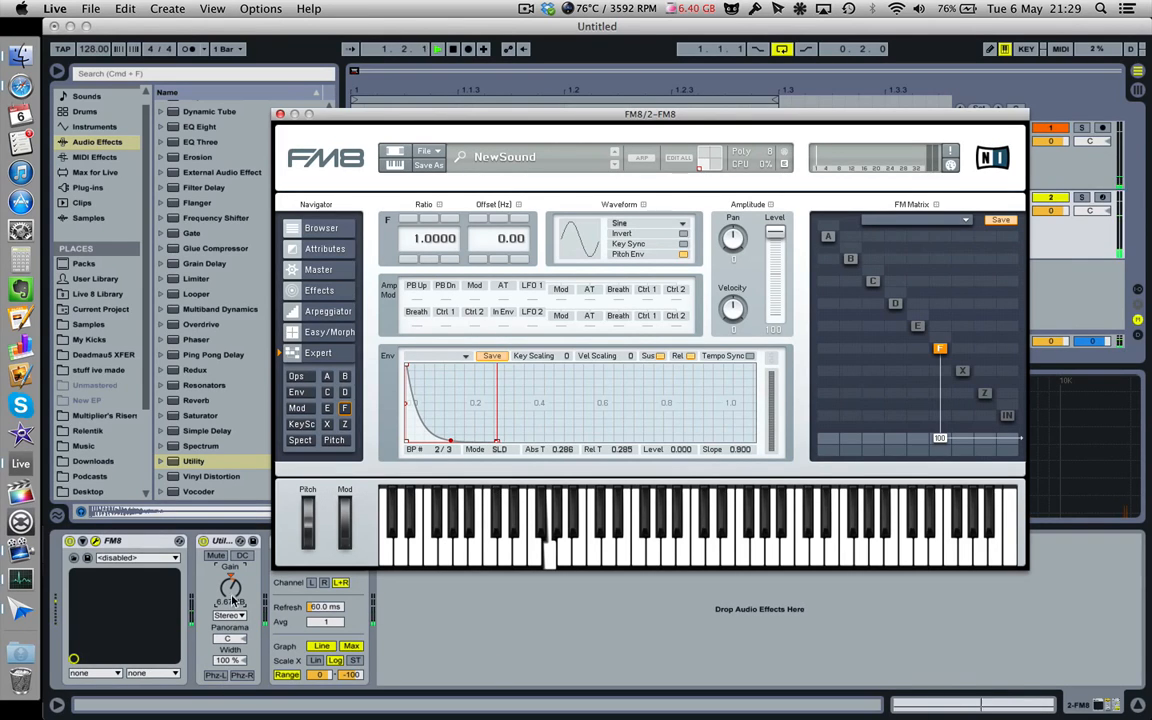
pyautogui.moveTo(230, 589); pyautogui.dragTo(230, 590)
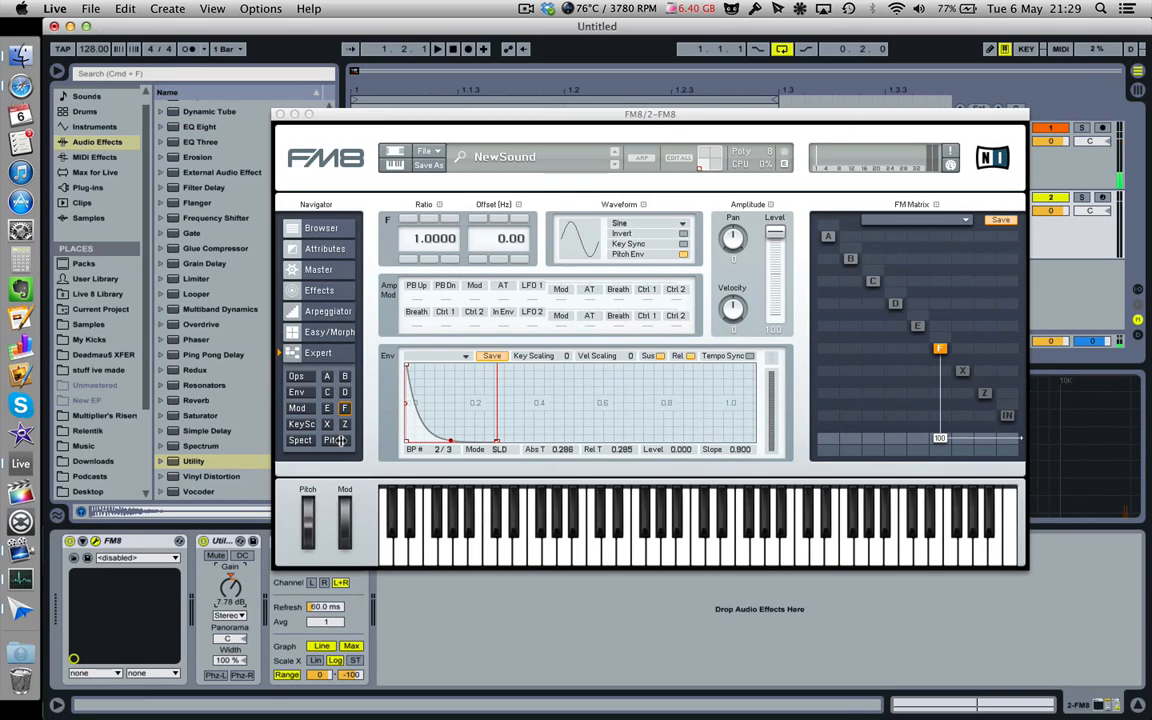
# - Set the pitch envelope's starting level to 0.571 during playback and raise its envelope amount to about 33
pyautogui.click(332, 442)
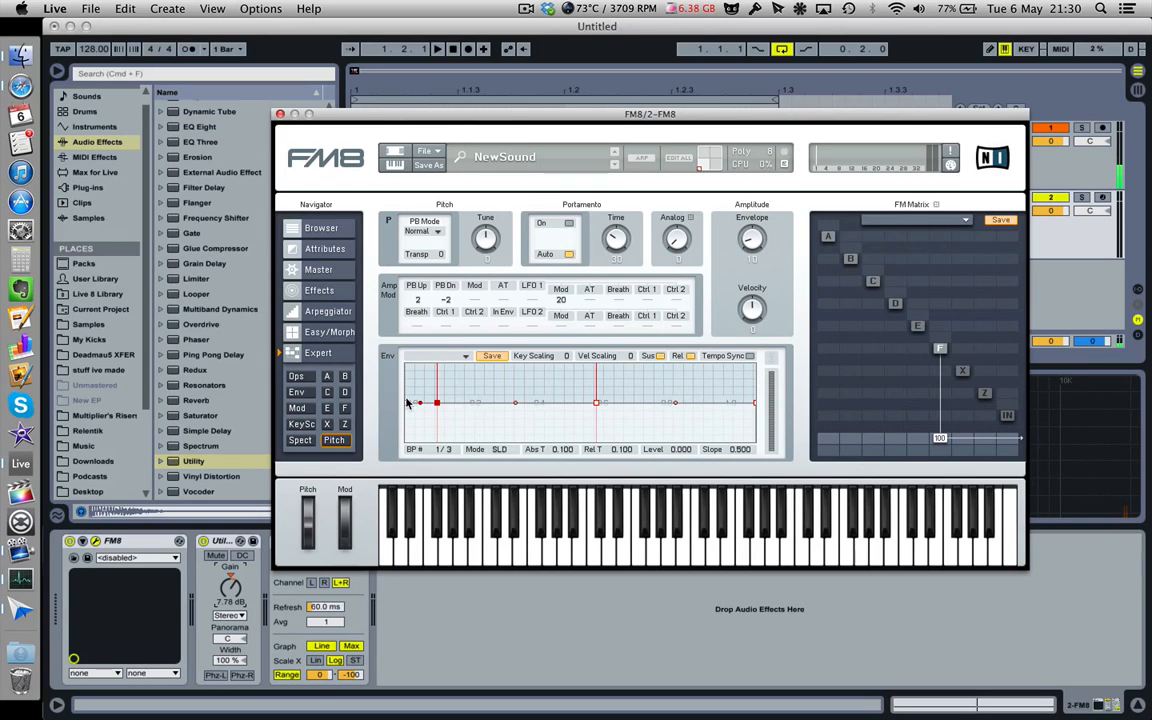
pyautogui.press('space')
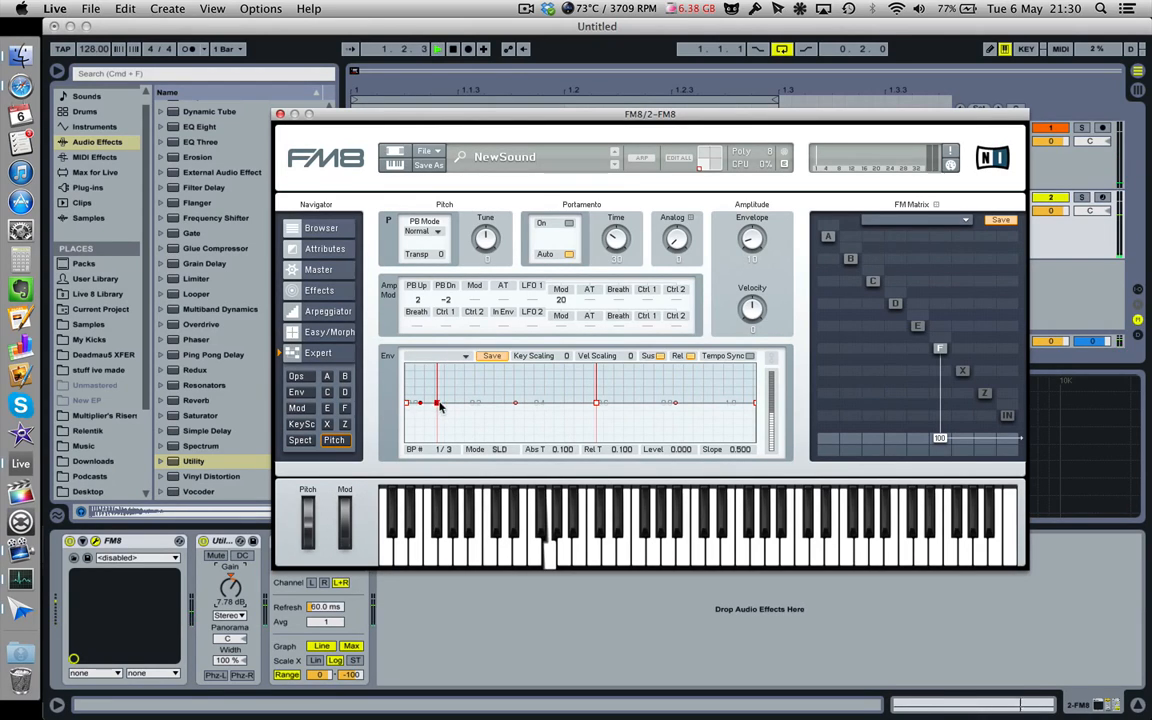
pyautogui.click(405, 403)
pyautogui.moveTo(405, 403); pyautogui.dragTo(406, 381)
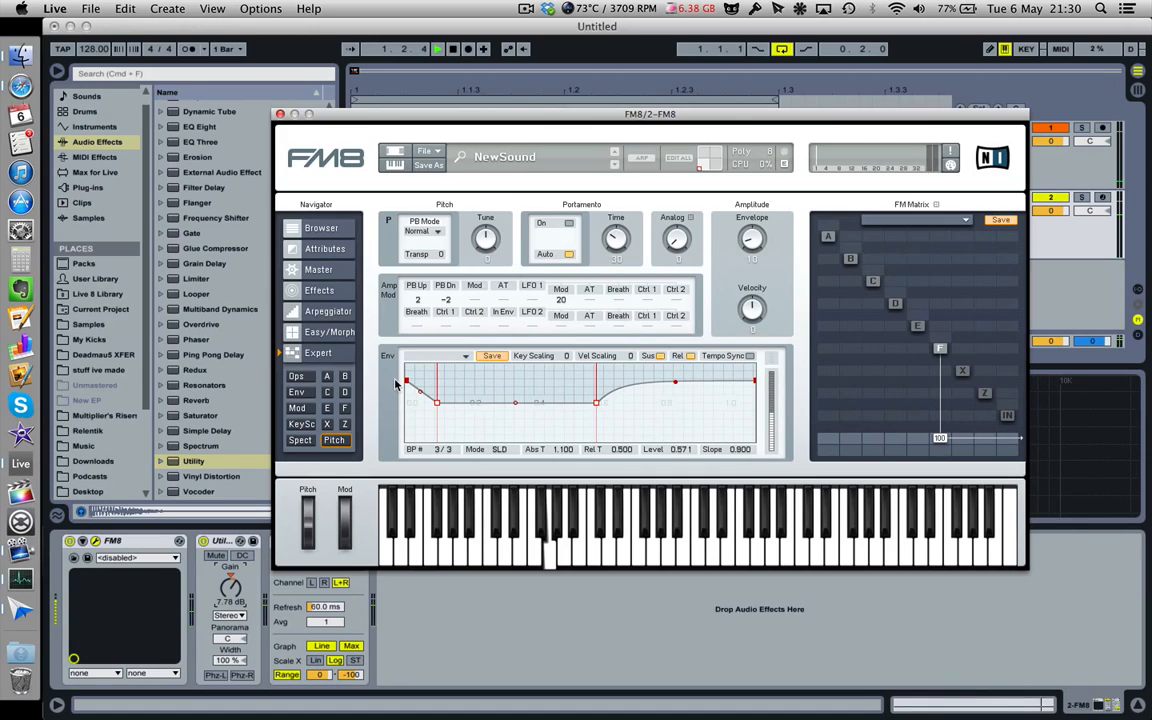
pyautogui.moveTo(750, 240); pyautogui.dragTo(746, 213)
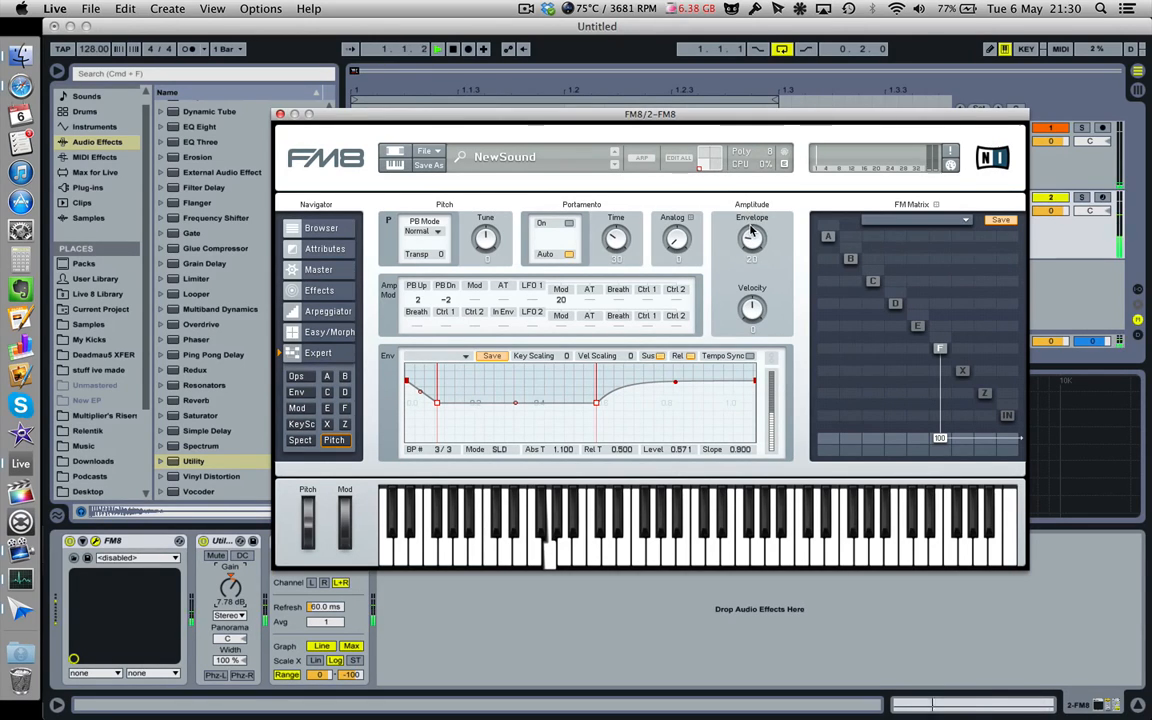
# - Curve the pitch envelope's initial decay to a slope of 0.900, stop playback and close the synth window
pyautogui.click(437, 402)
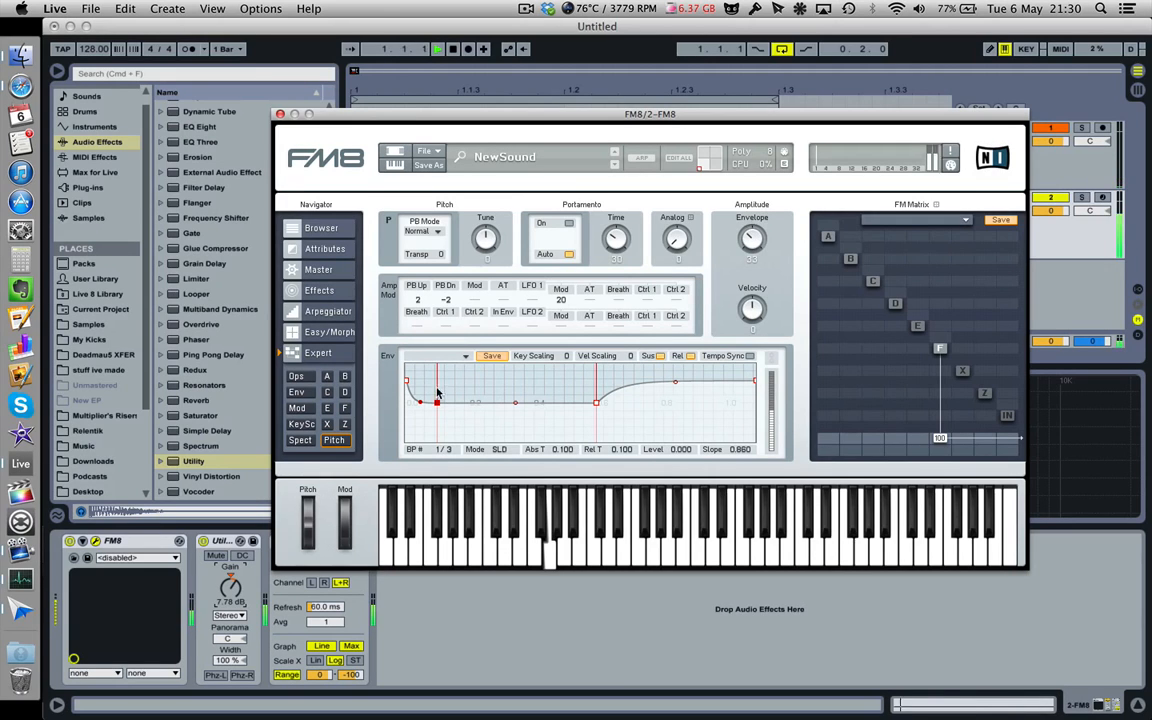
pyautogui.moveTo(407, 381)
pyautogui.mouseDown()
pyautogui.moveTo(391, 350)
pyautogui.moveTo(405, 381)
pyautogui.mouseUp()
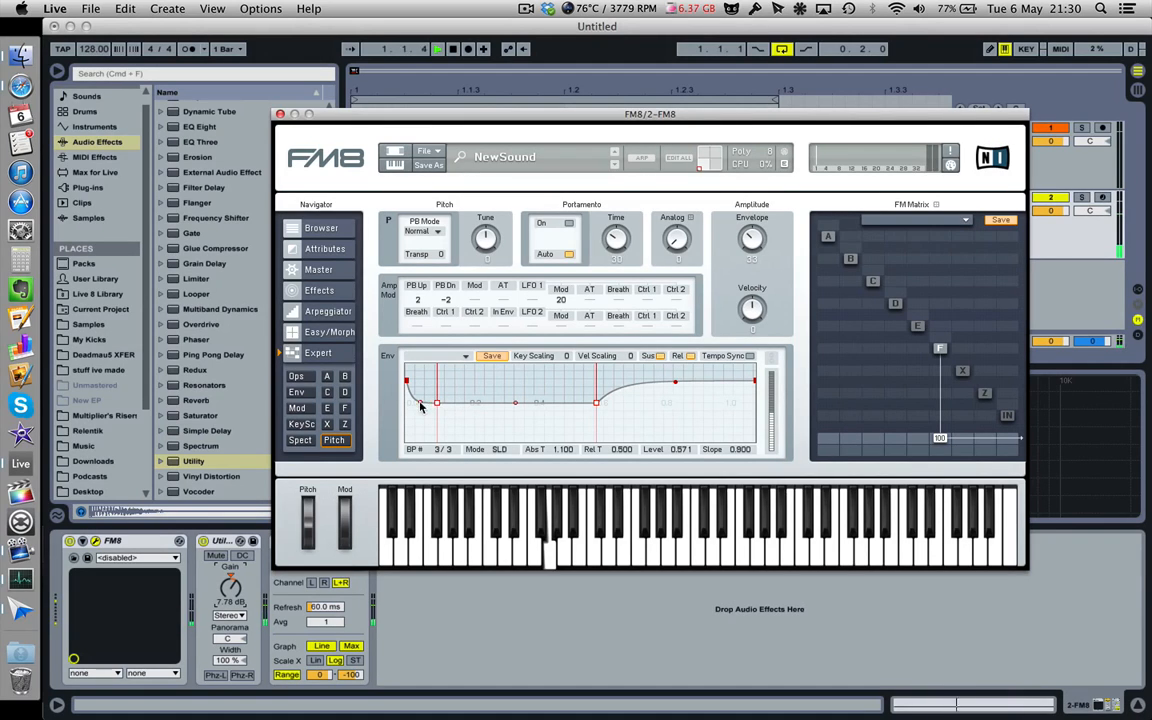
pyautogui.click(415, 405)
pyautogui.moveTo(414, 404); pyautogui.dragTo(413, 406)
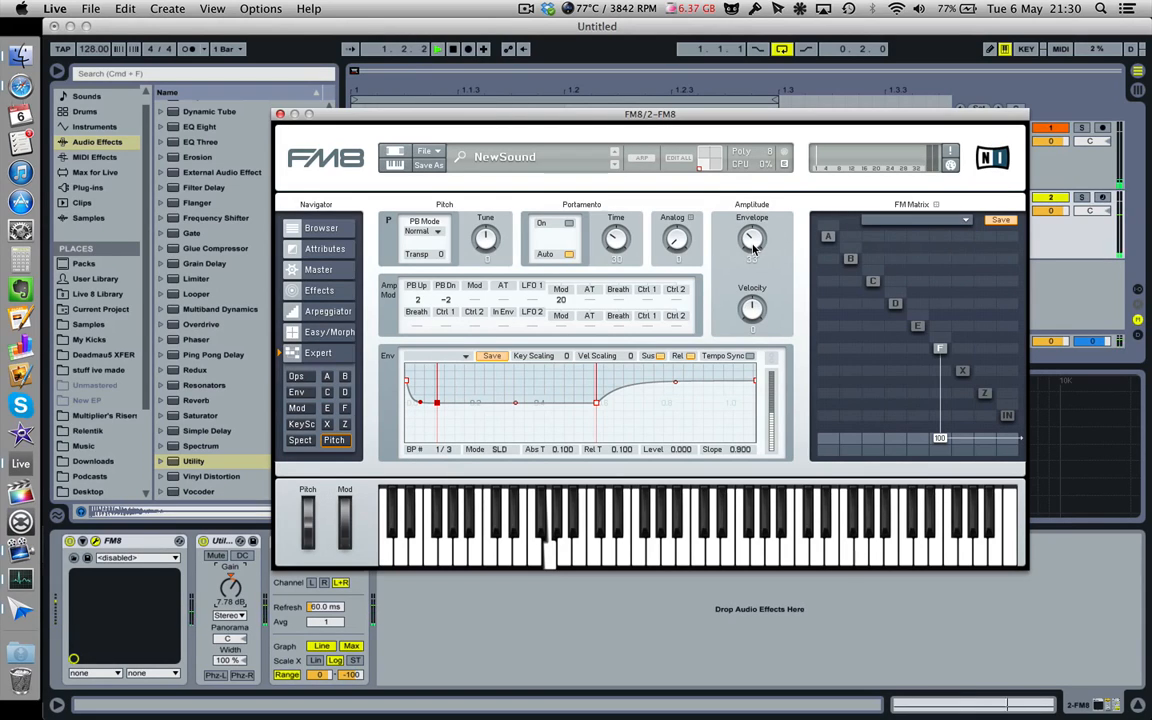
pyautogui.moveTo(758, 247); pyautogui.dragTo(759, 251)
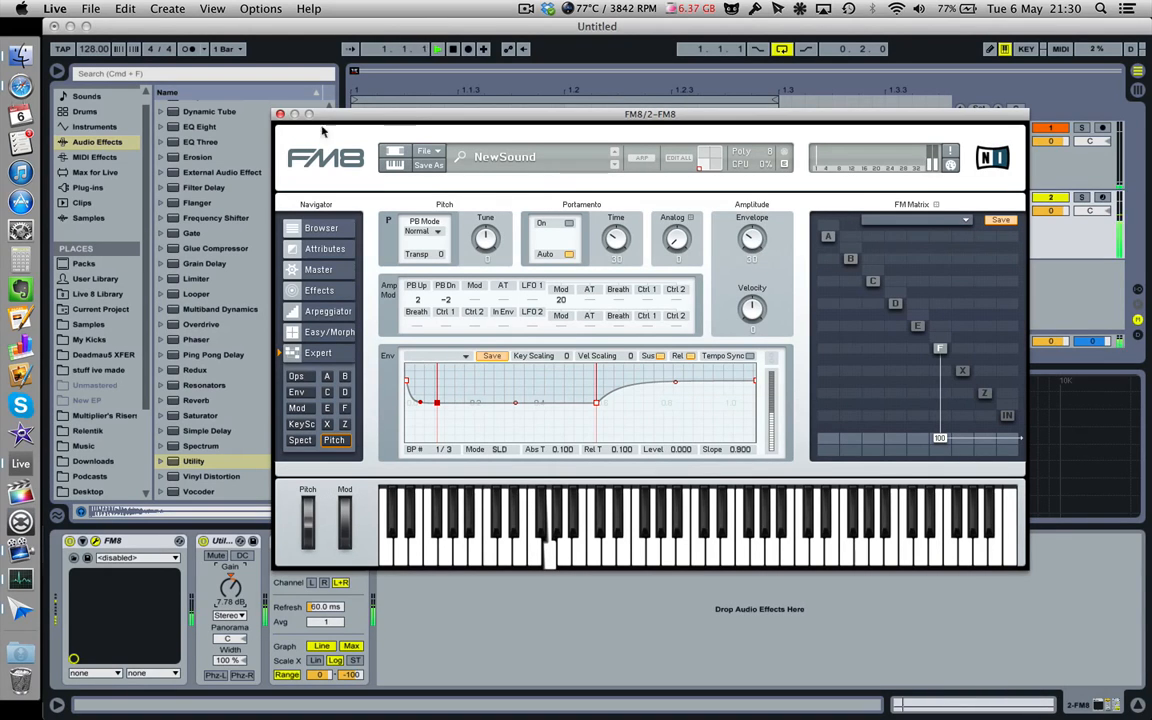
pyautogui.click(280, 113)
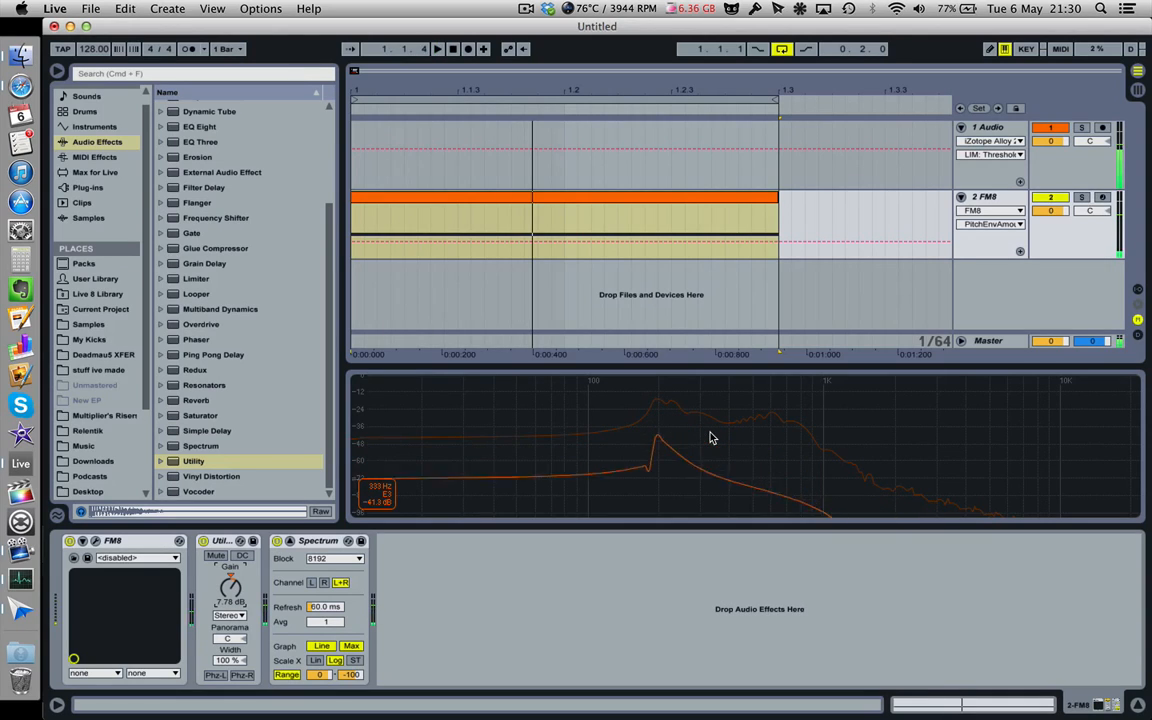
# - Set operator F's waveform to Triangle with Key Sync enabled, and audition the sound
pyautogui.click(95, 541)
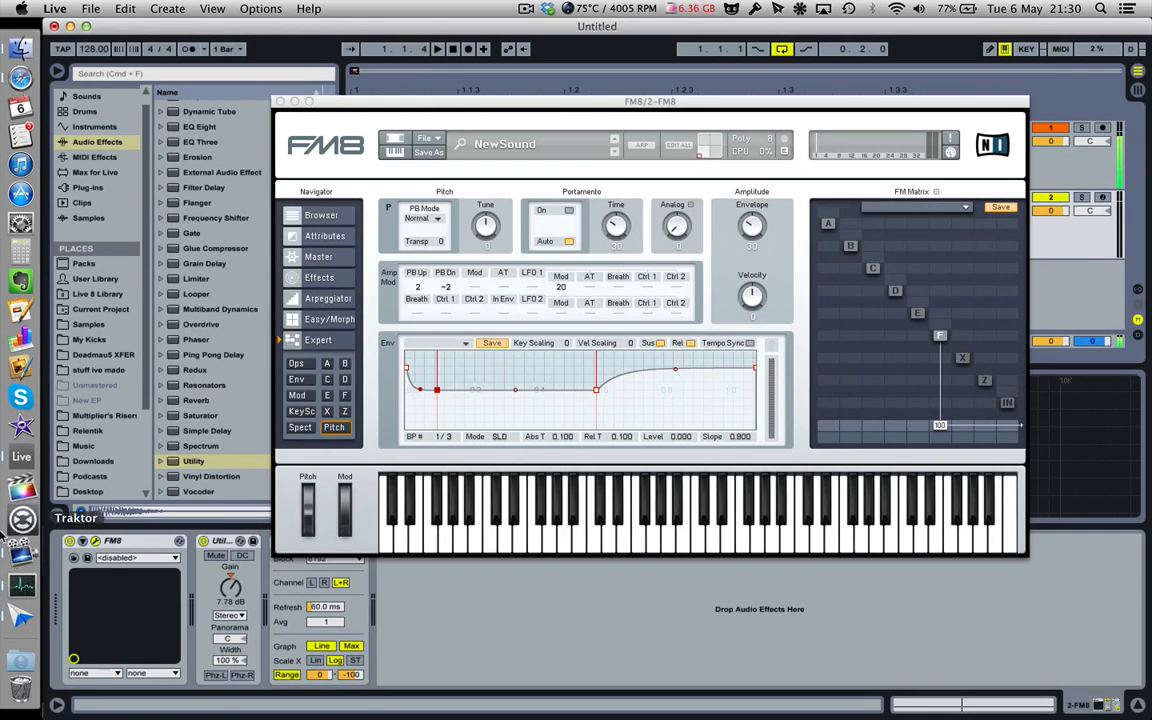
pyautogui.click(299, 365)
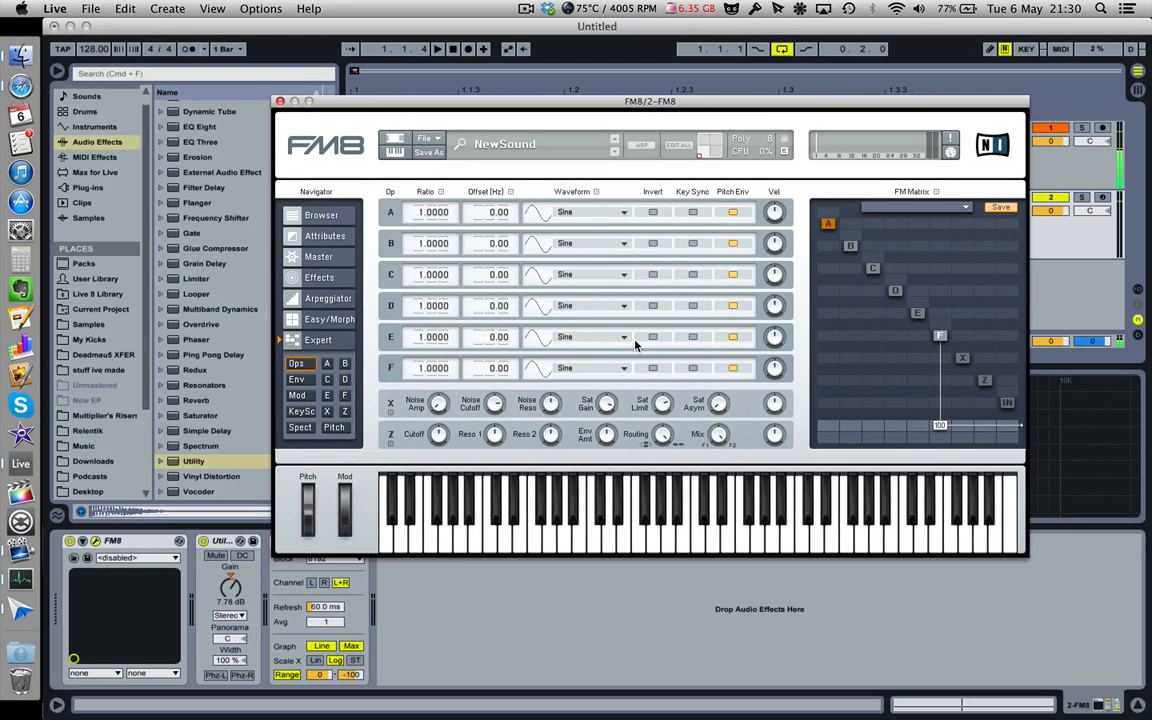
pyautogui.click(585, 370)
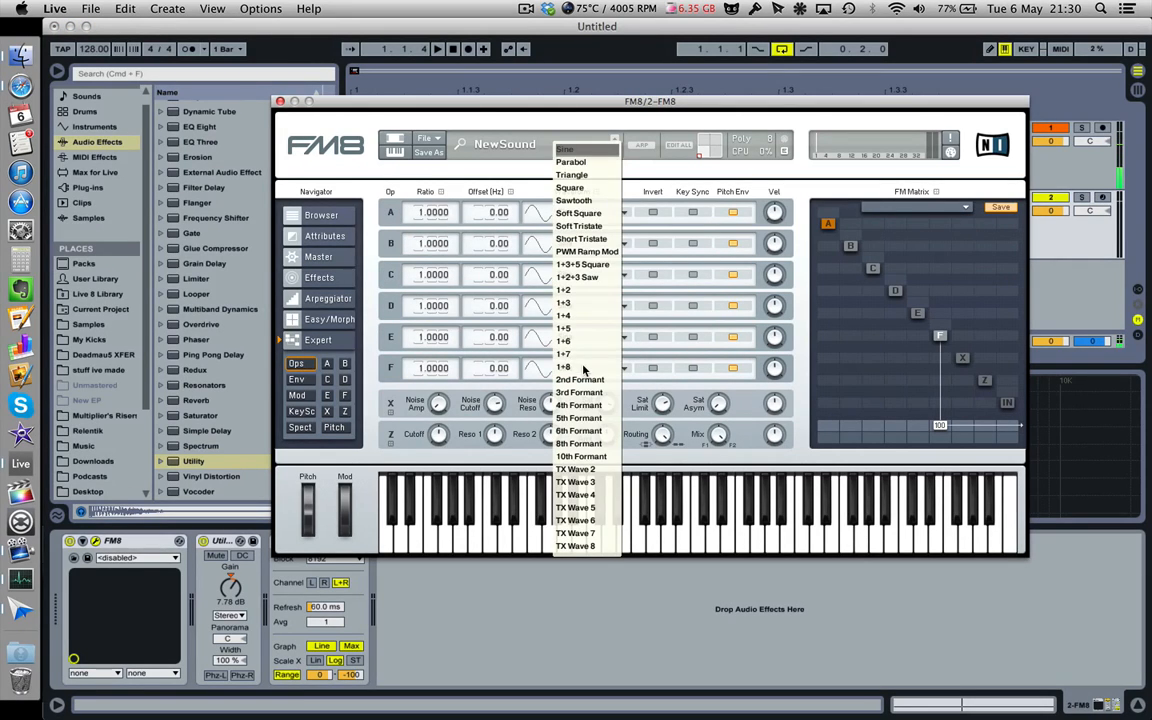
pyautogui.click(580, 176)
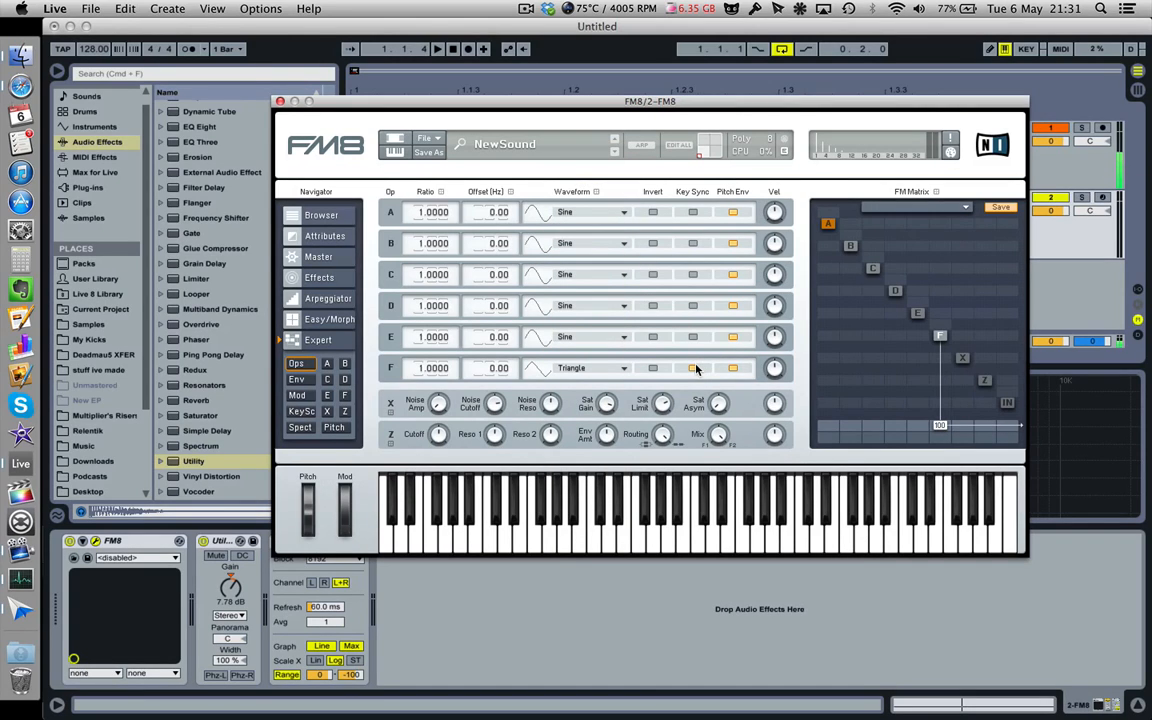
pyautogui.press('space')
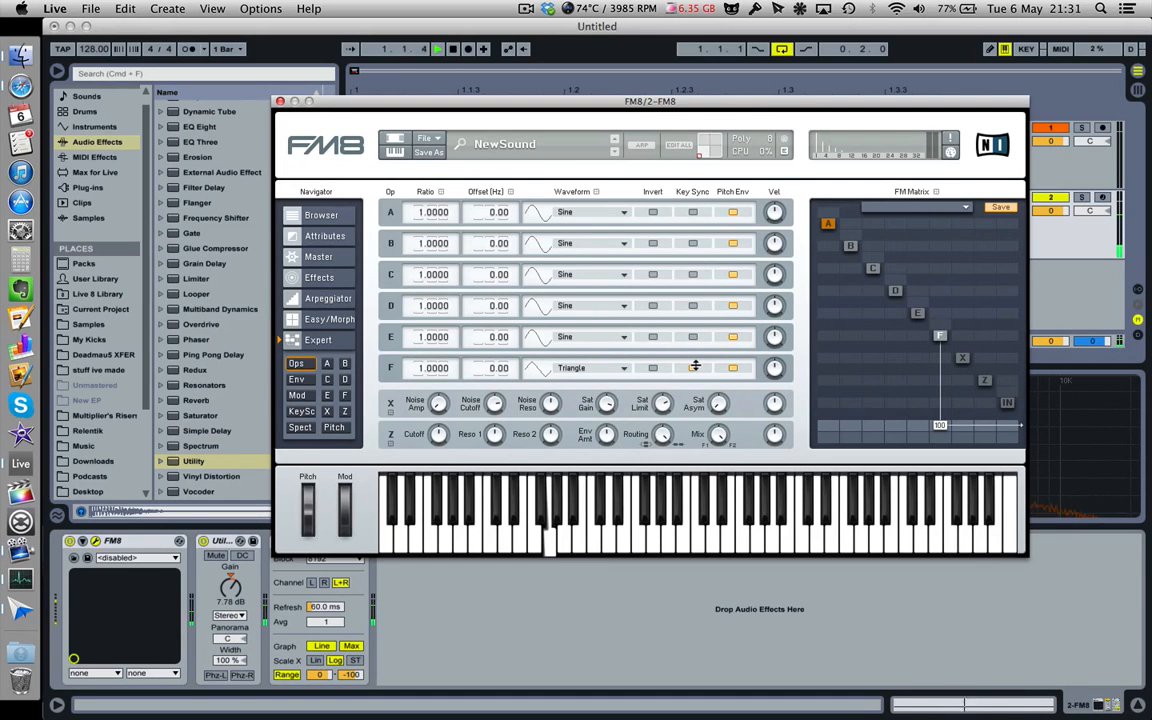
pyautogui.press('space')
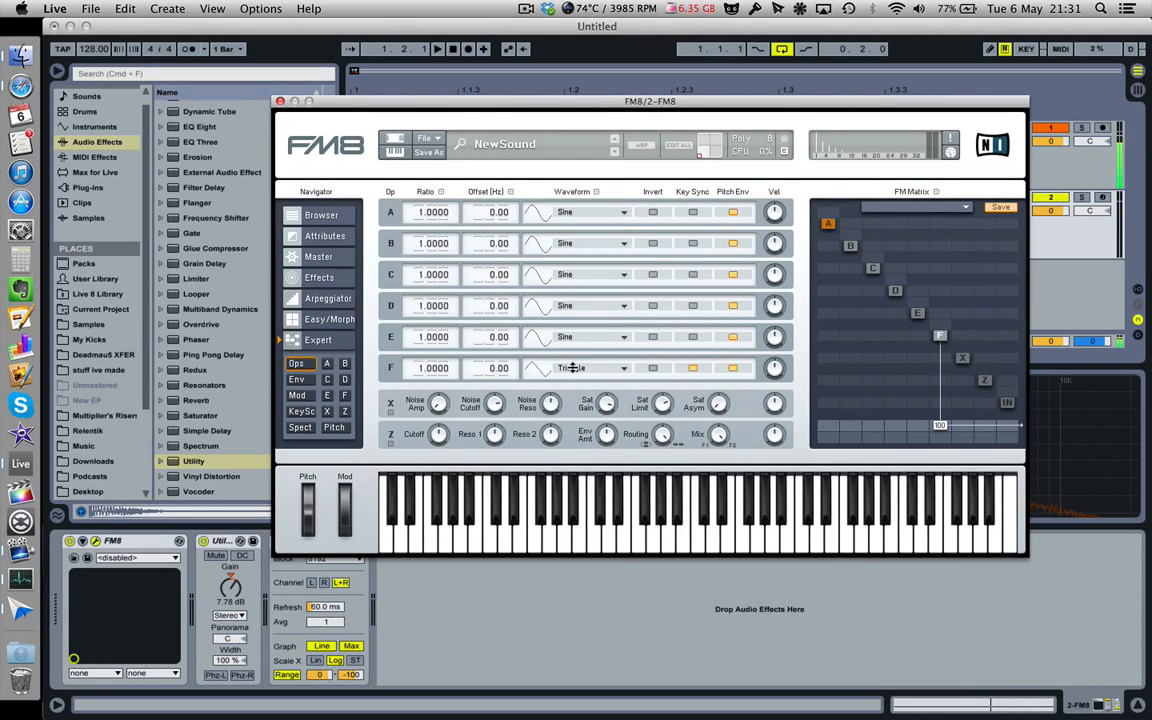
# - Set operator F's waveform back to Sine and close the FM8 window
pyautogui.click(568, 336)
pyautogui.click(590, 148)
pyautogui.click(281, 103)
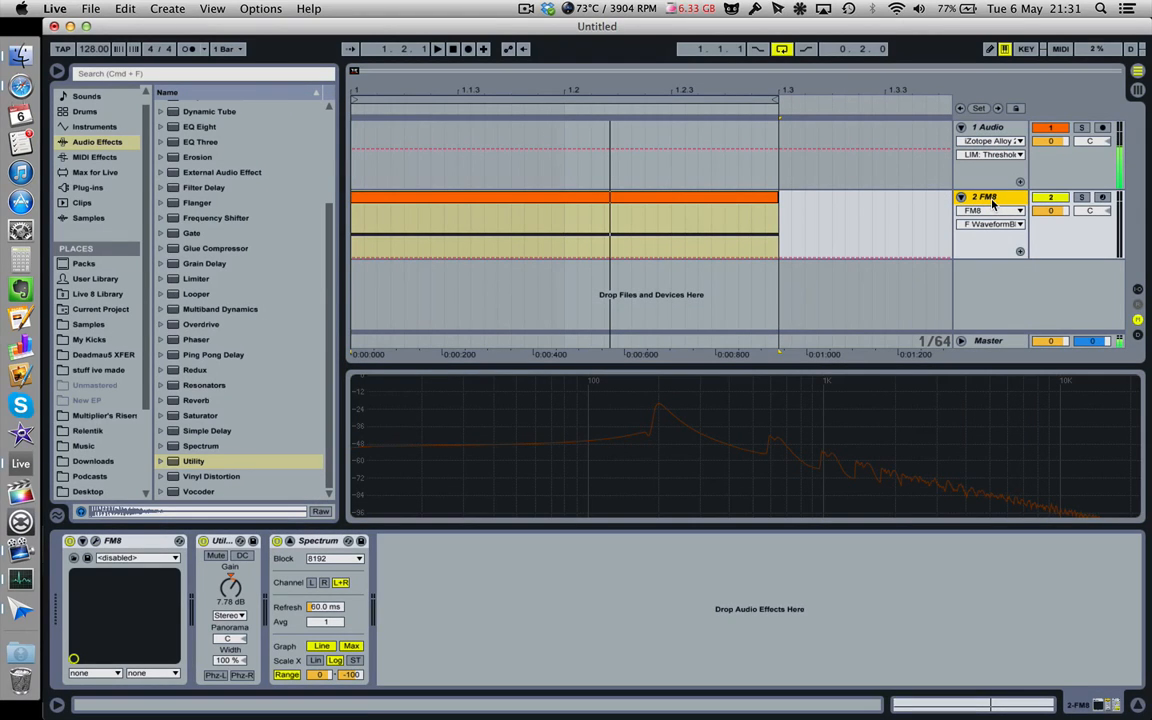
# - Group the FM8 track and rename the group SNAAAAAARE
pyautogui.rightClick(992, 203)
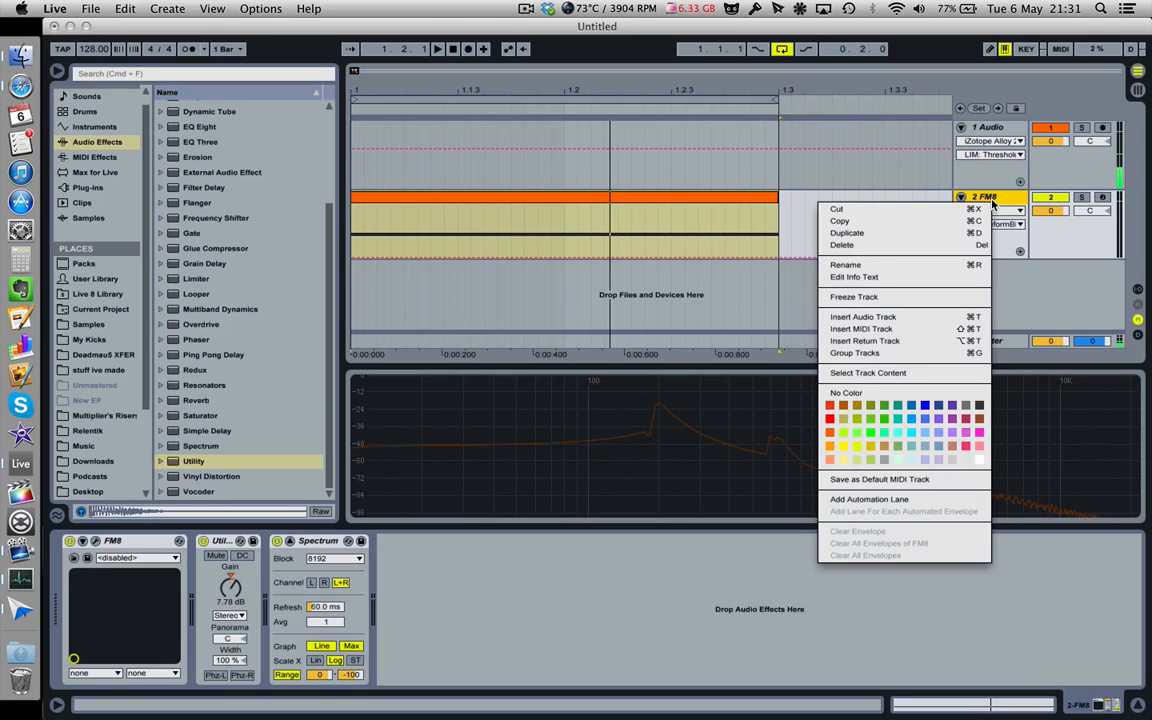
pyautogui.click(882, 352)
pyautogui.press('super+r')
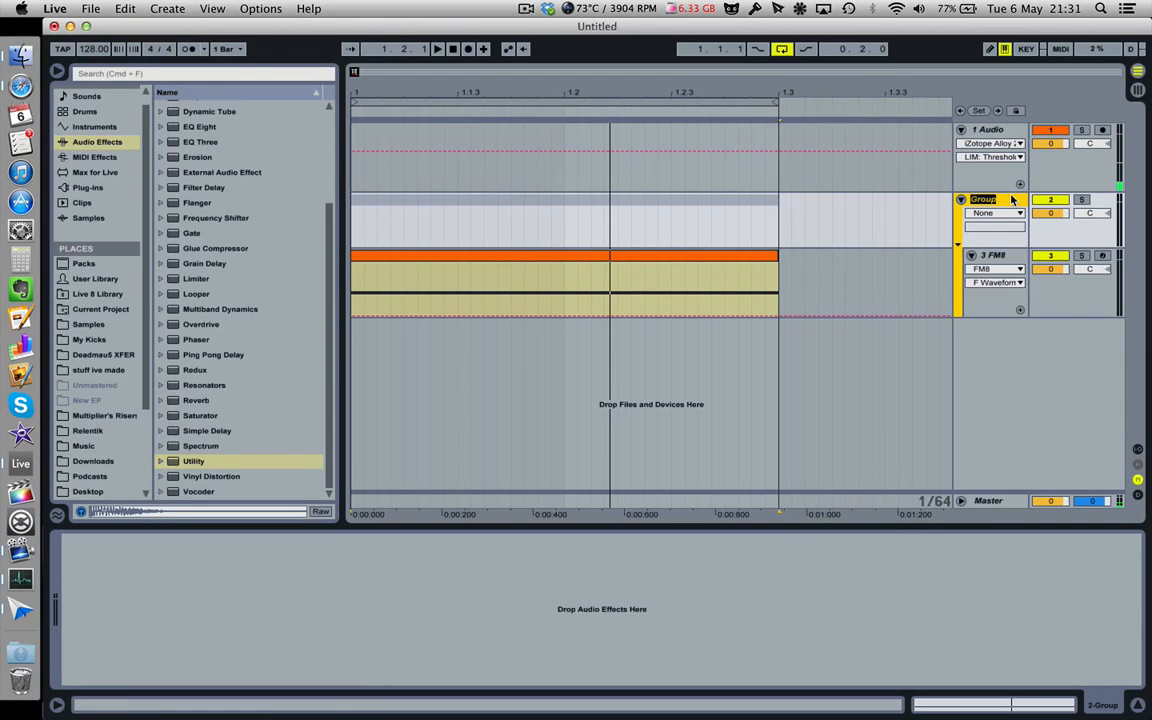
pyautogui.write('SNAAAAARE')
pyautogui.press('Return')
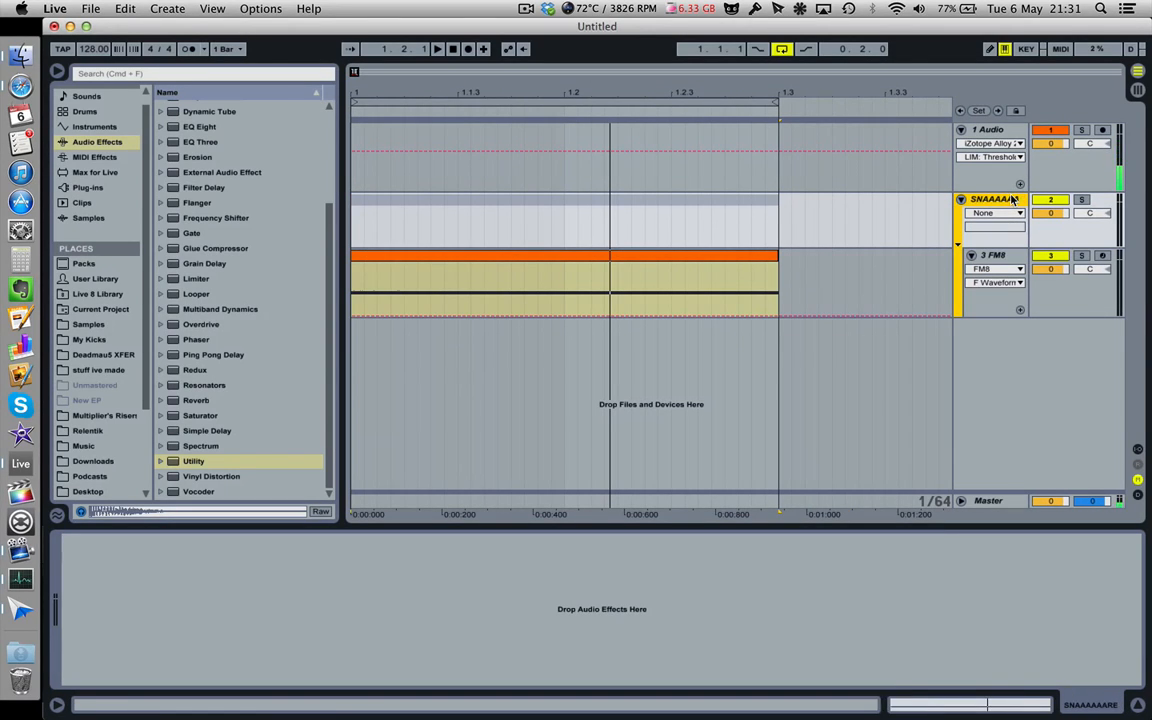
# - Rename the FM8 track inside the group as DONK
pyautogui.click(992, 256)
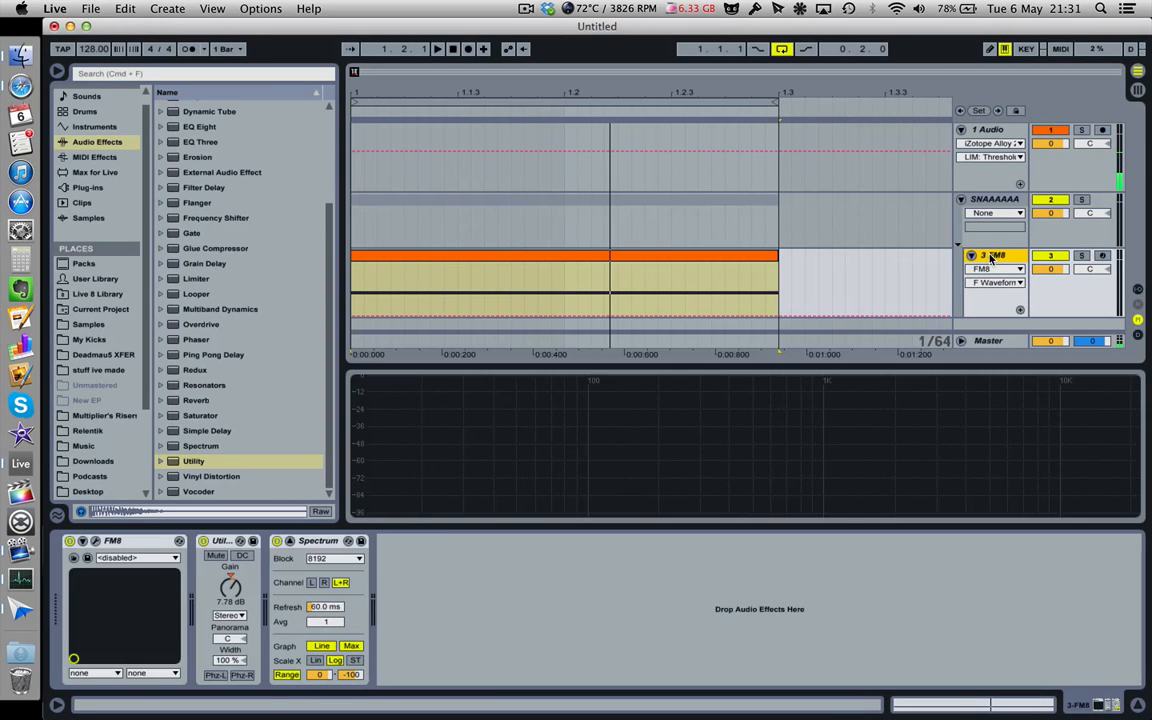
pyautogui.press('super+r')
pyautogui.write('D')
pyautogui.press('Return')
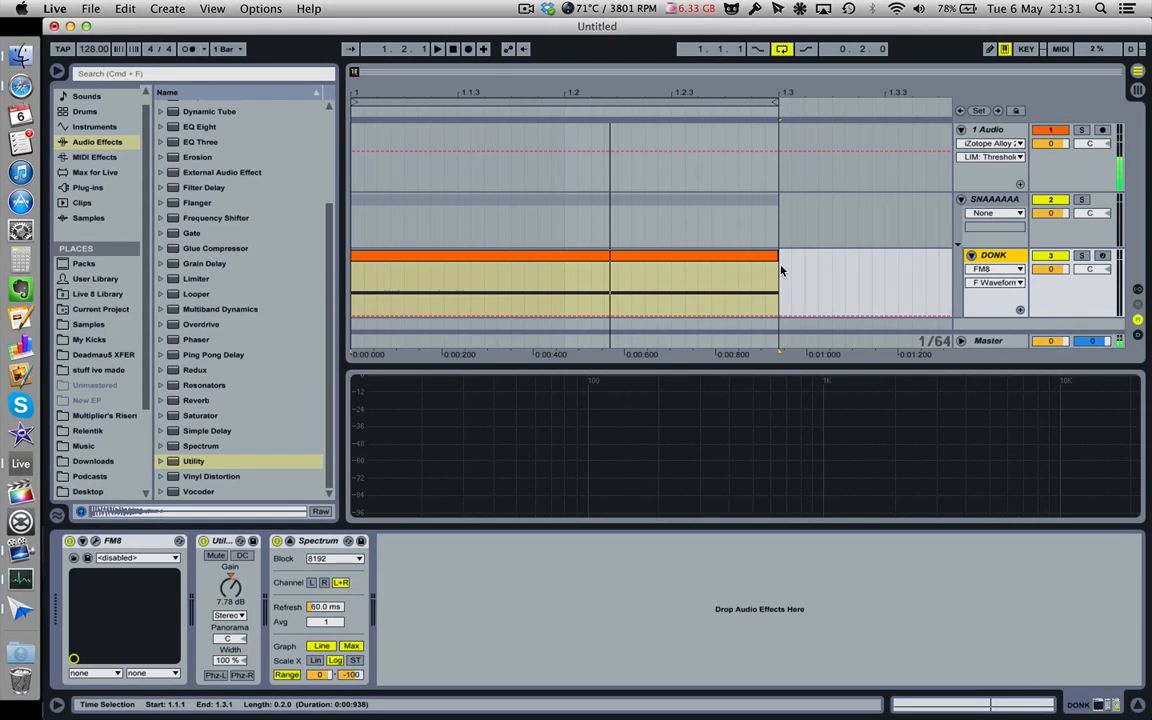
pyautogui.click(804, 278)
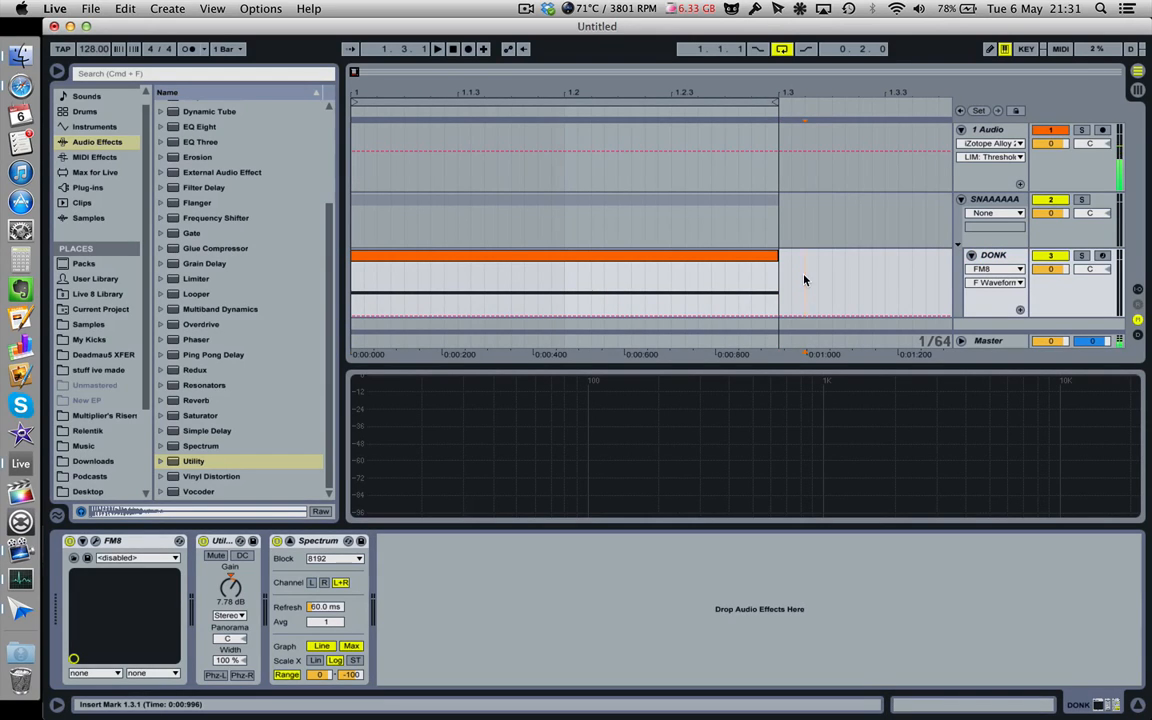
# - Insert a new MIDI track below DONK and load the Massive VST instrument onto it
pyautogui.click(993, 257)
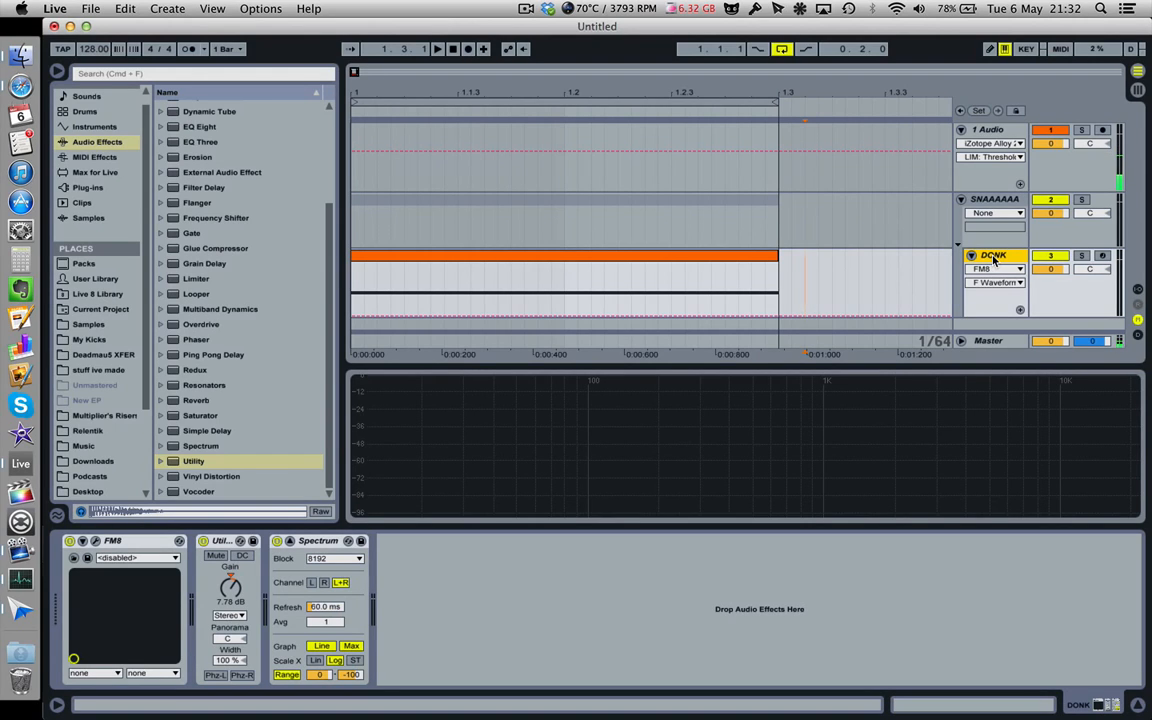
pyautogui.press('super+shift+t')
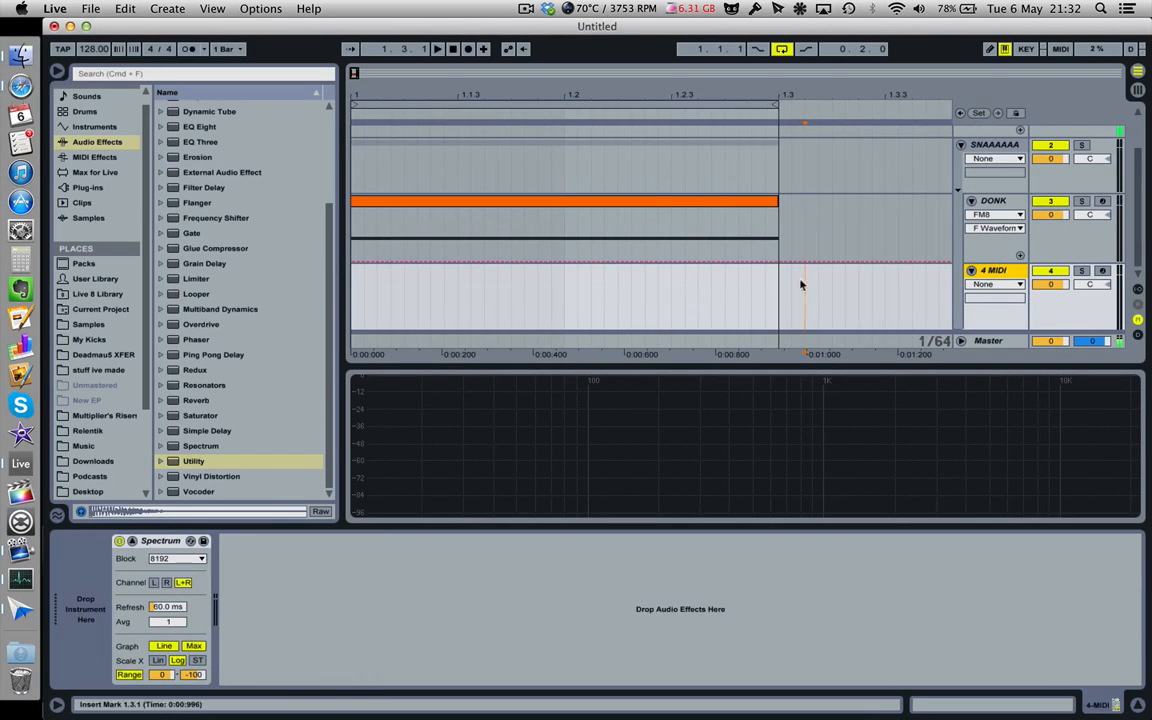
pyautogui.click(87, 187)
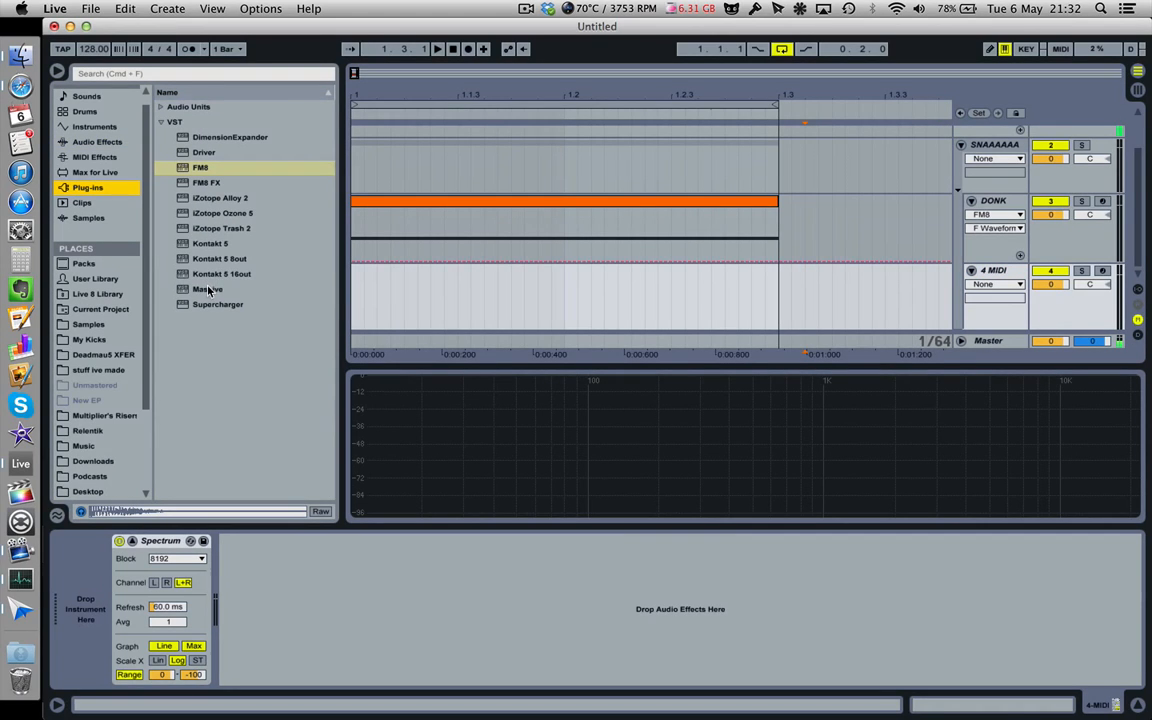
pyautogui.moveTo(208, 290); pyautogui.dragTo(92, 540)
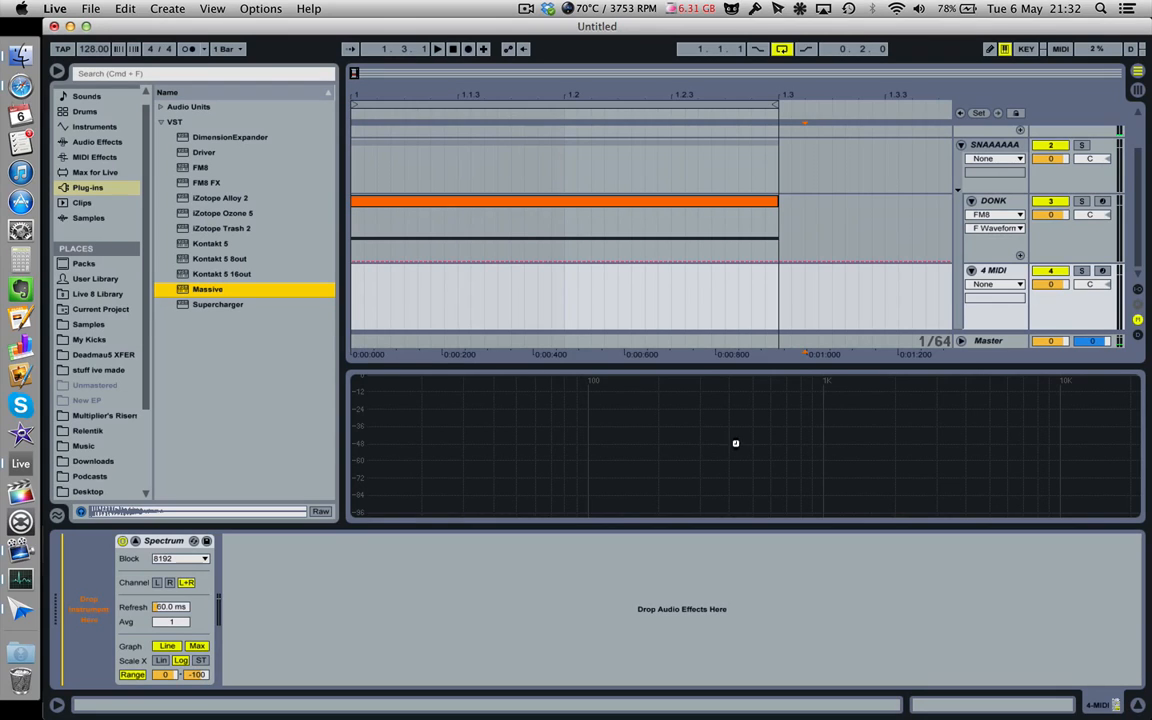
pyautogui.moveTo(735, 443); pyautogui.dragTo(735, 443)
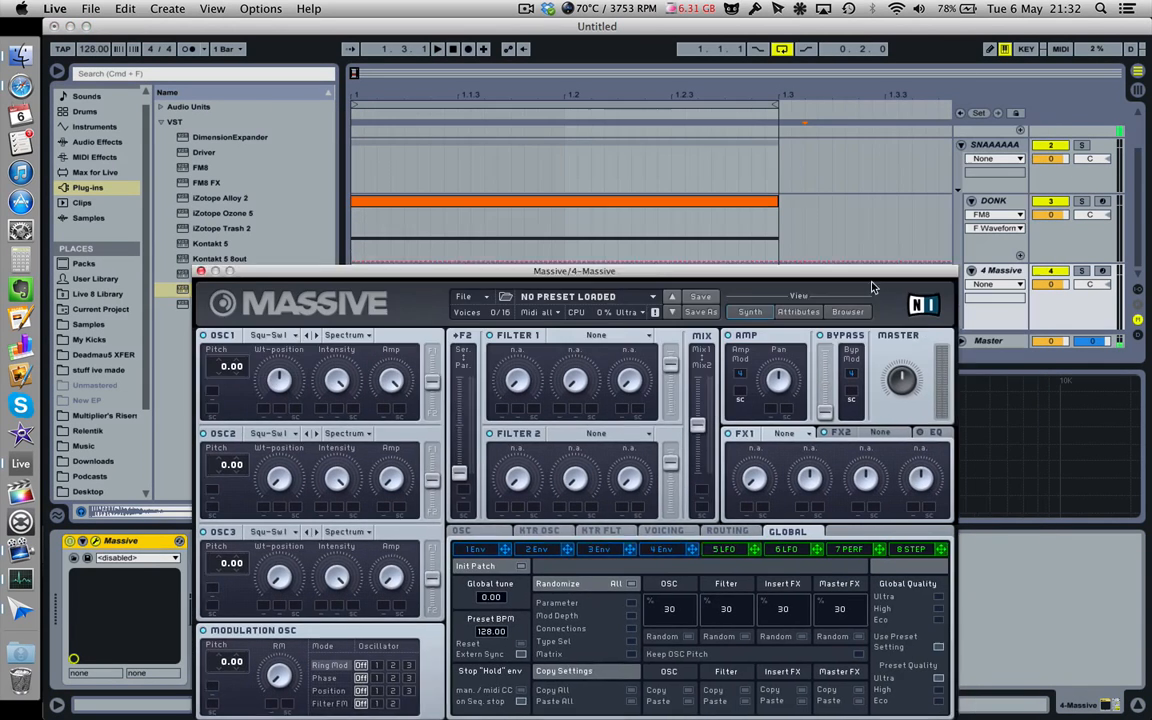
pyautogui.moveTo(891, 273); pyautogui.dragTo(873, 271)
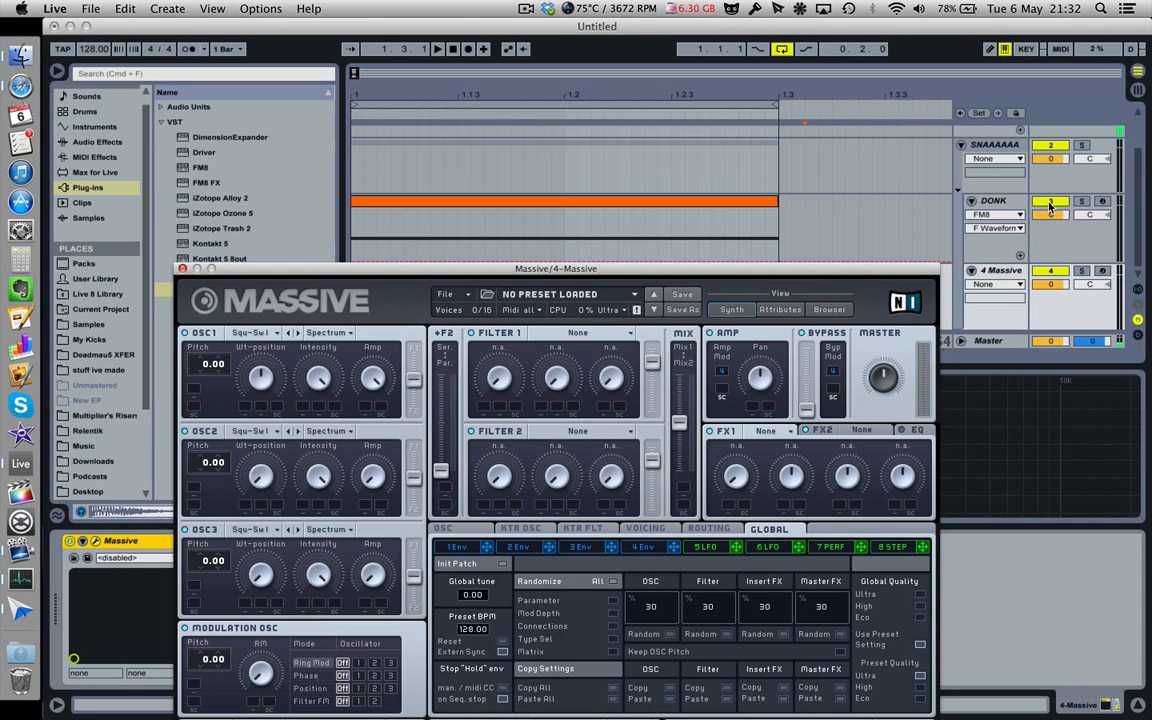
# - Deactivate the DONK track and copy its MIDI clip to the start of the Massive track
pyautogui.moveTo(733, 270); pyautogui.dragTo(732, 83)
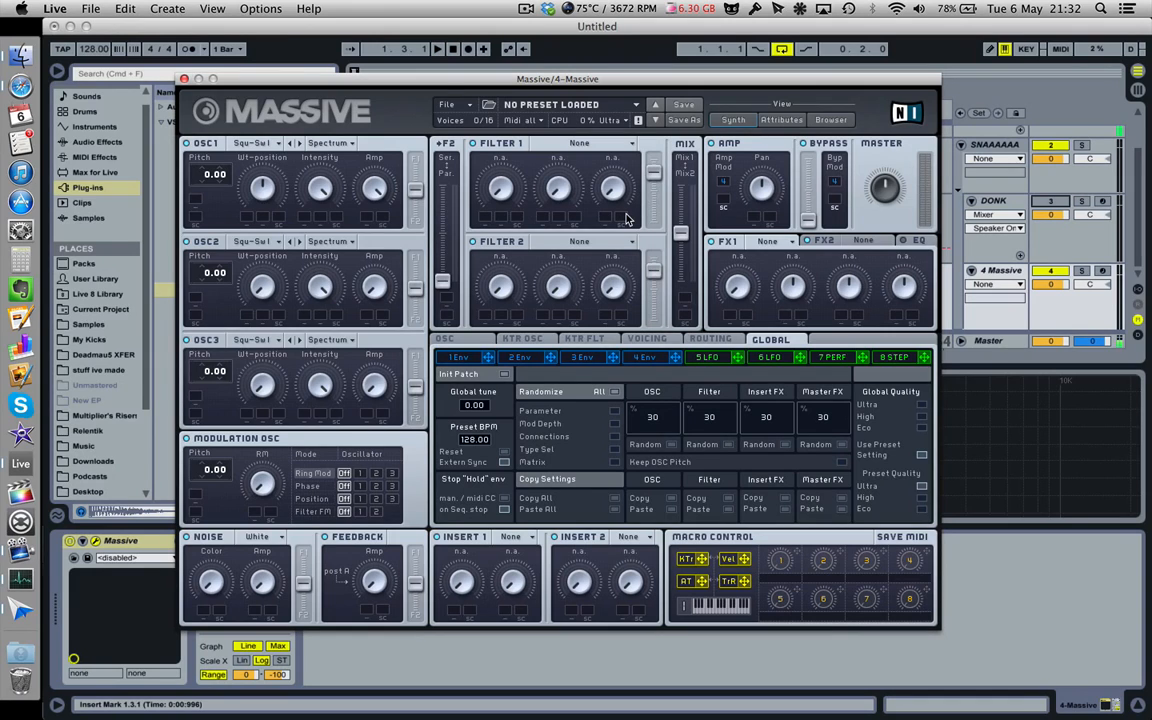
pyautogui.click(184, 79)
pyautogui.click(395, 200)
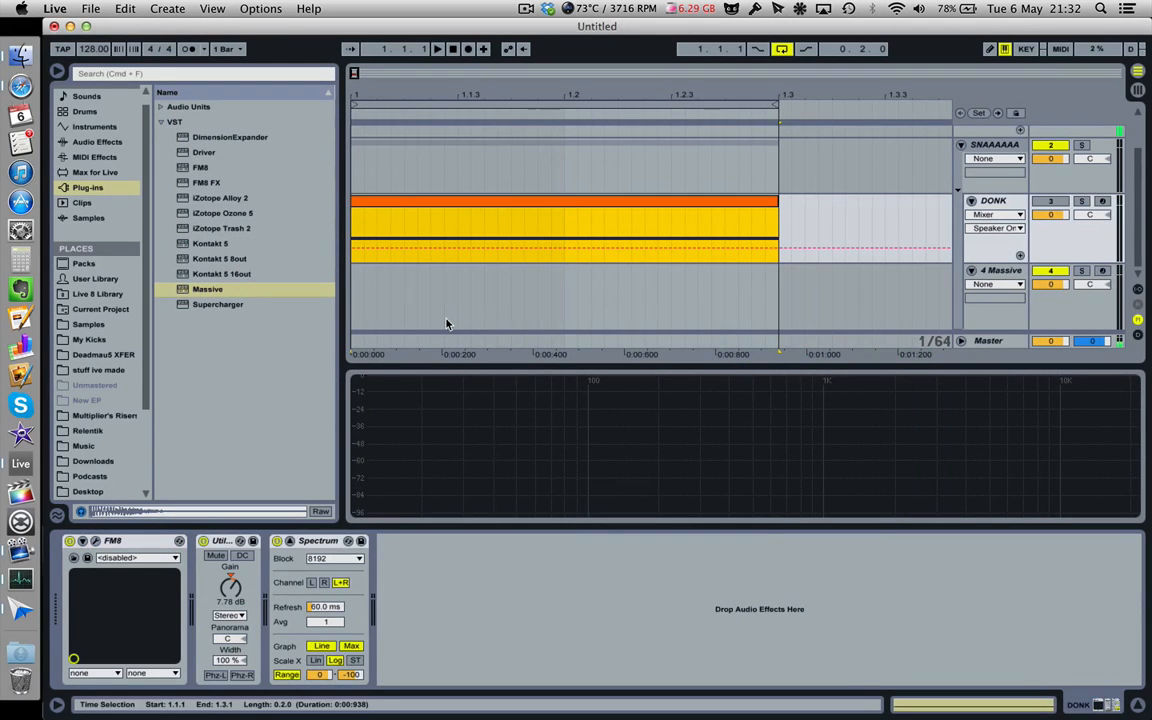
pyautogui.click(352, 280)
pyautogui.press('super+v')
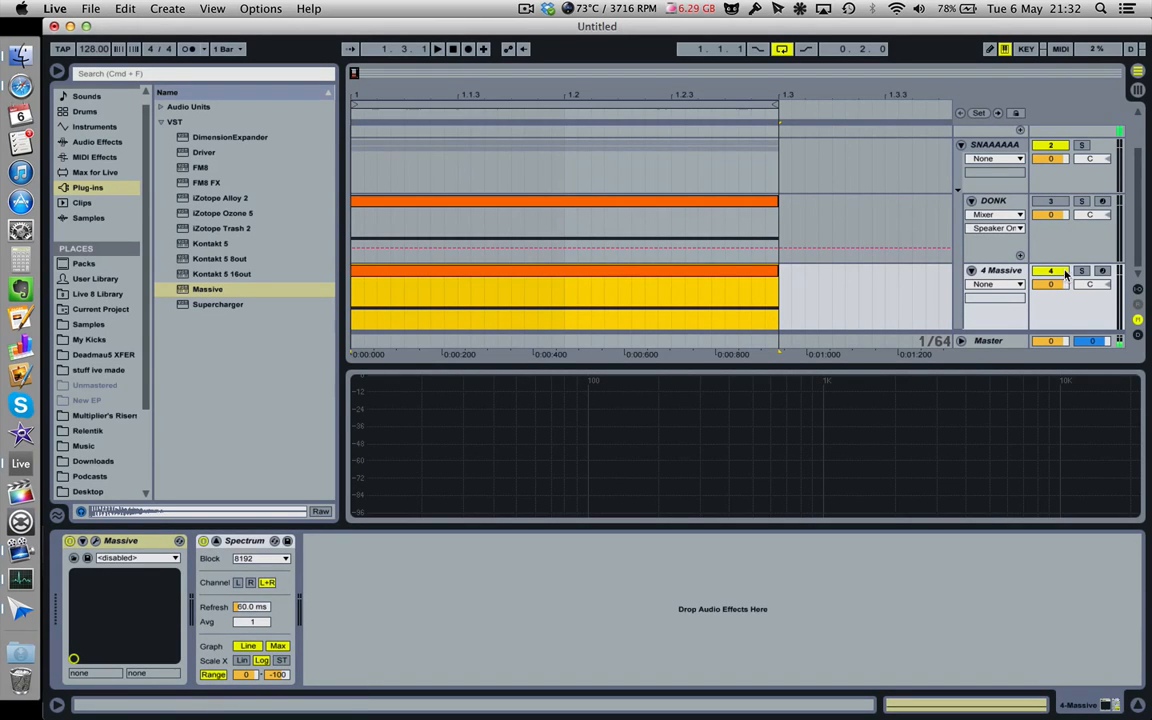
# - Reopen Massive and switch off oscillators OSC1, OSC2 and OSC3
pyautogui.click(96, 541)
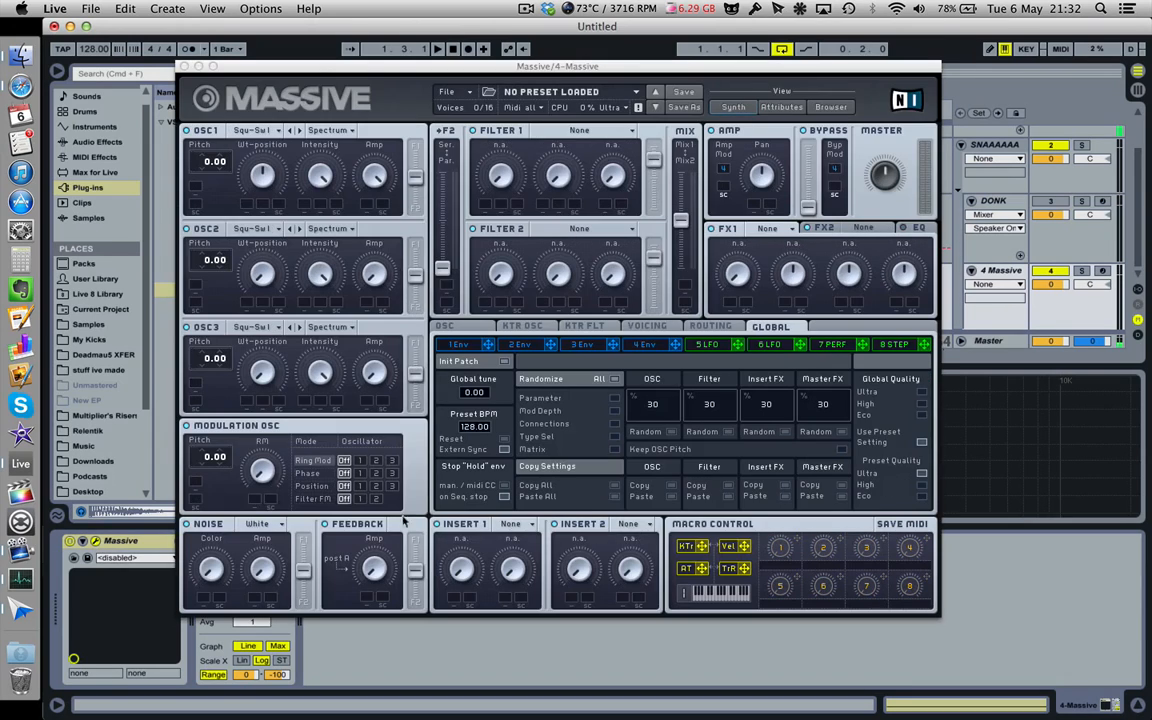
pyautogui.click(185, 133)
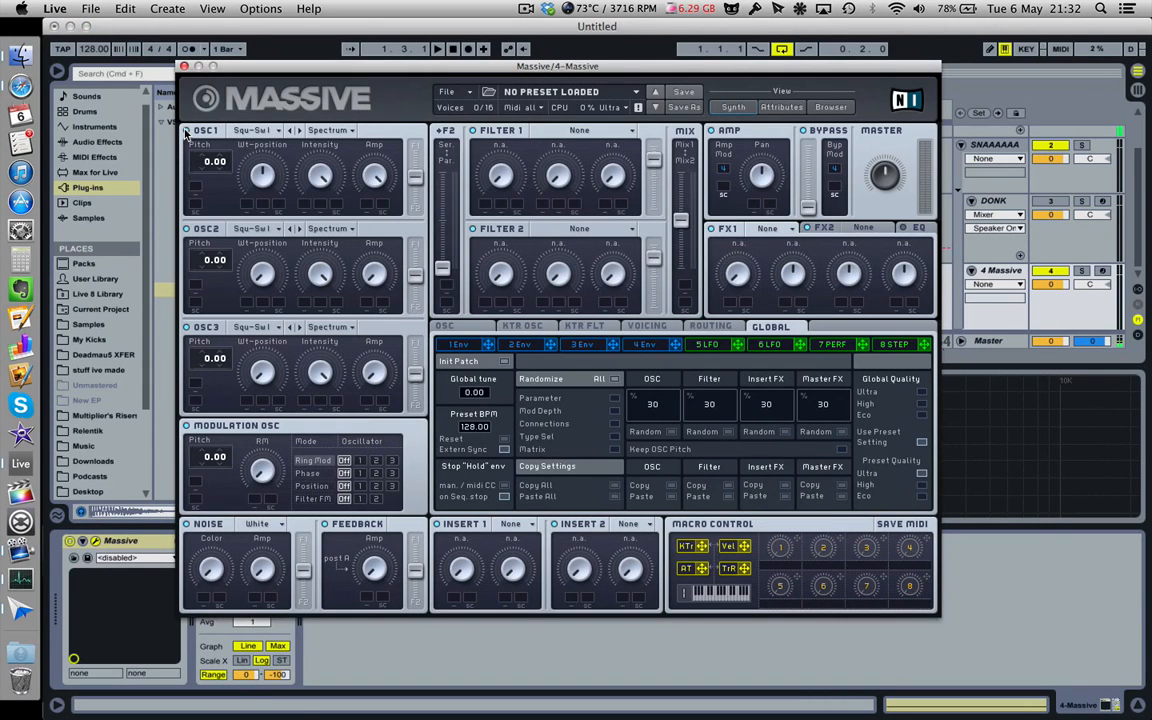
pyautogui.click(186, 228)
pyautogui.click(187, 327)
pyautogui.moveTo(378, 178); pyautogui.dragTo(379, 484)
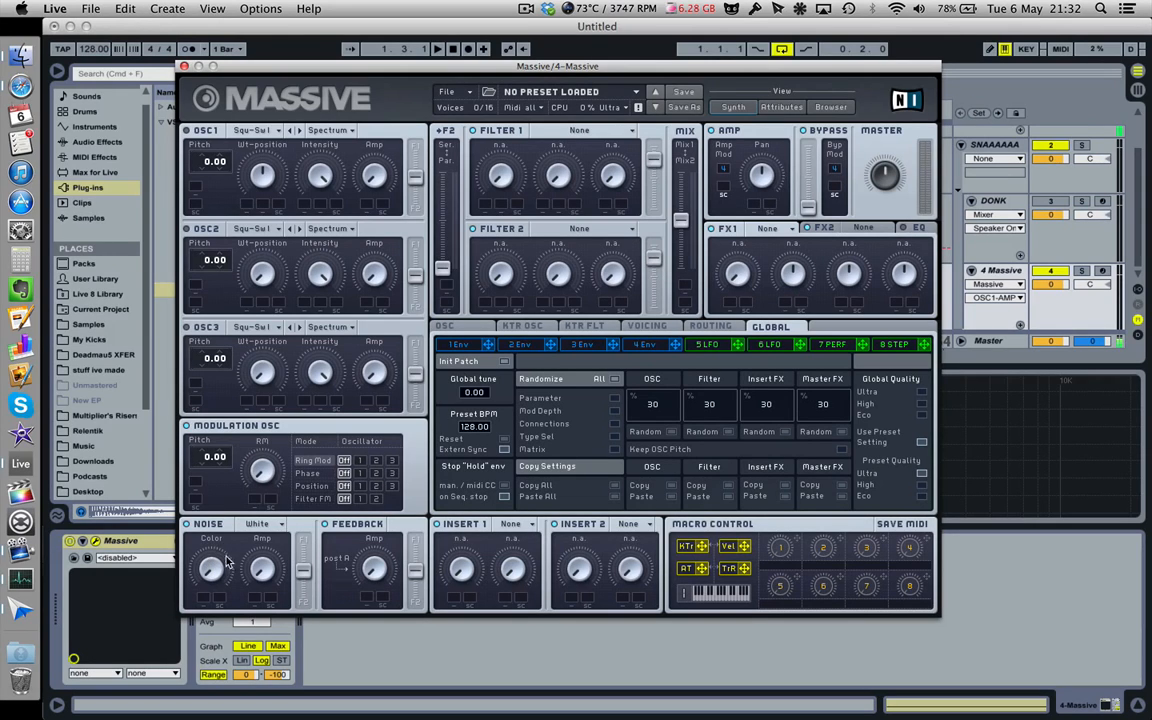
# - Raise the white noise color and amp in Massive and lower envelope 4's decay level to zero
pyautogui.click(265, 577)
pyautogui.click(655, 346)
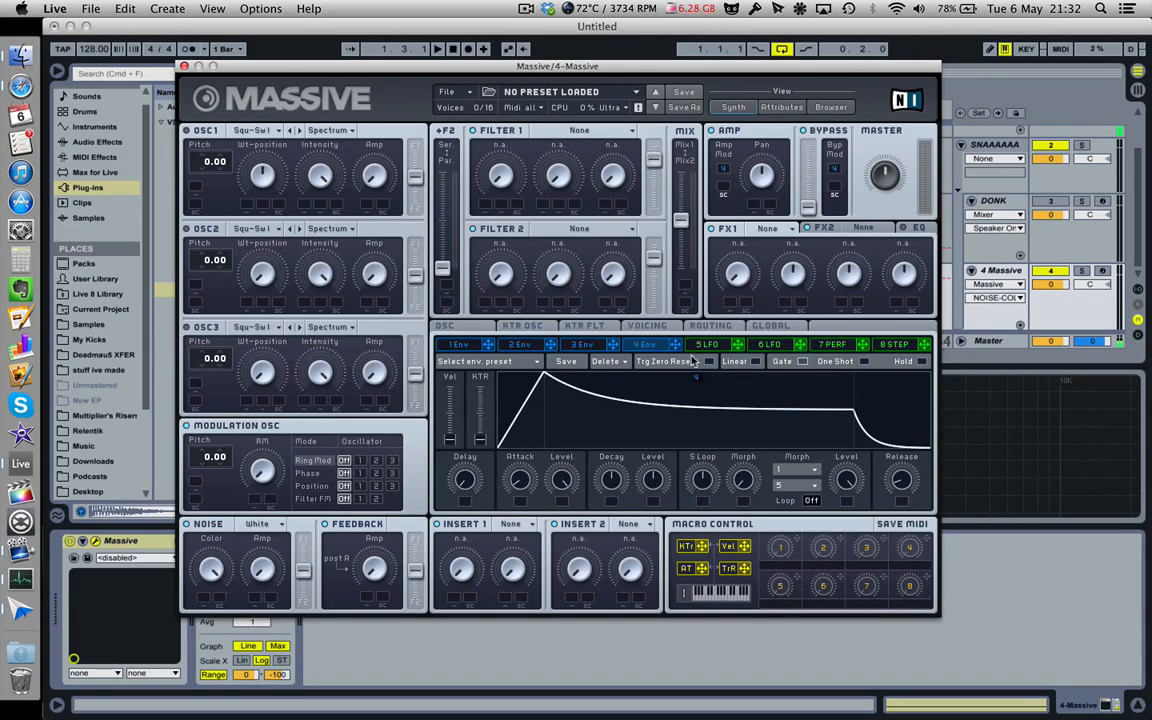
pyautogui.press('space')
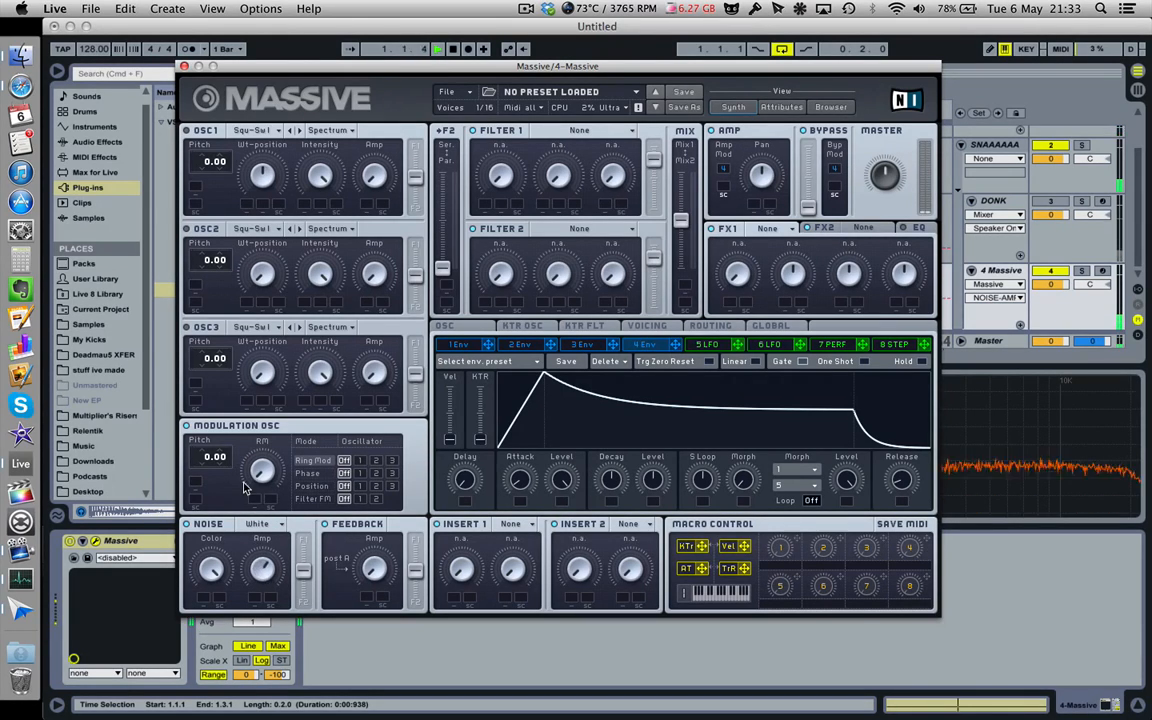
pyautogui.moveTo(656, 482); pyautogui.dragTo(662, 590)
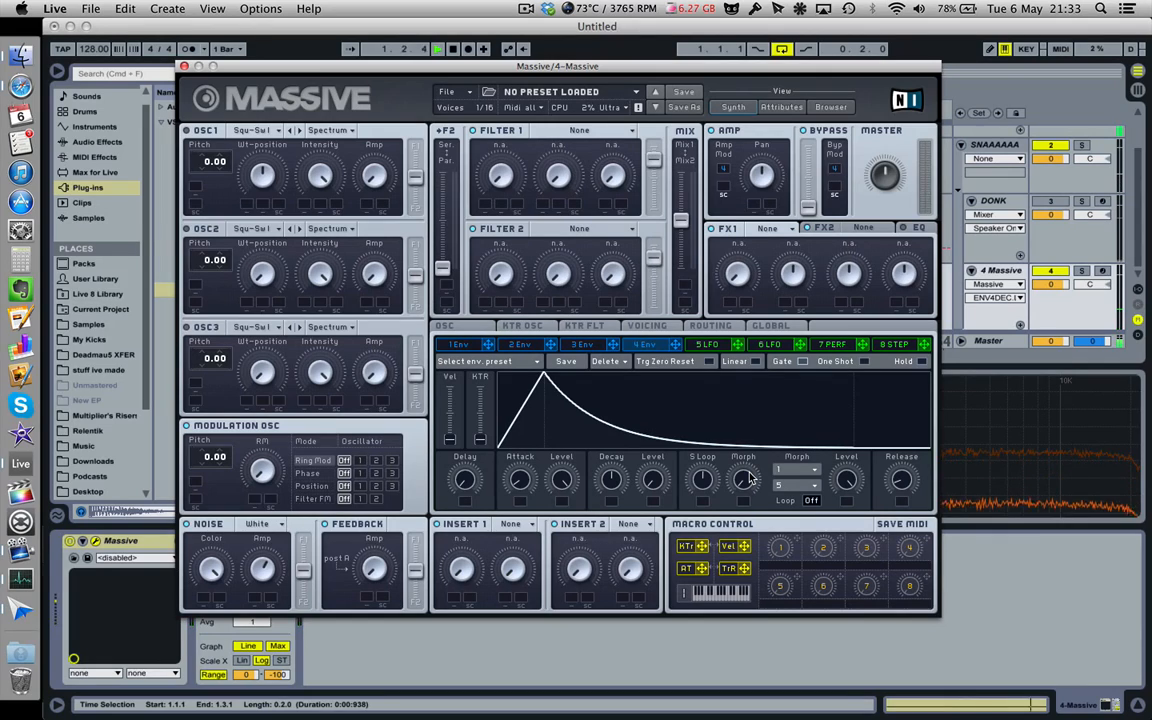
pyautogui.press('space')
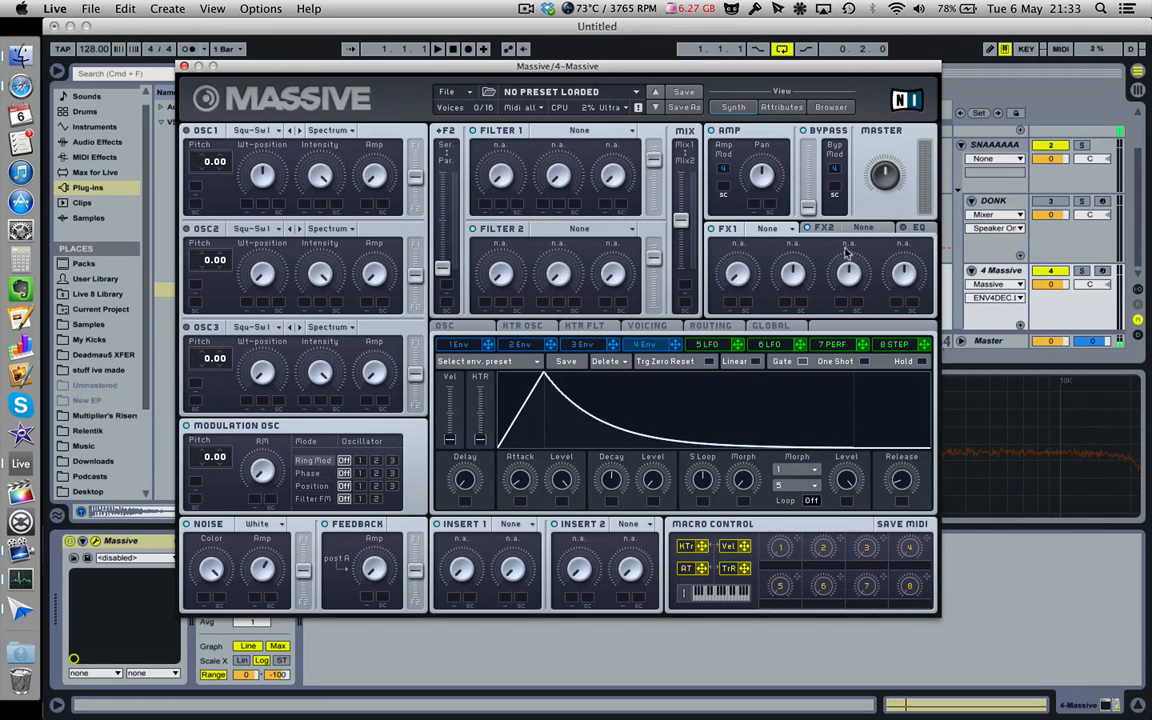
# - Raise the noise amp to full and trim Massive's master volume while the loop plays
pyautogui.click(712, 326)
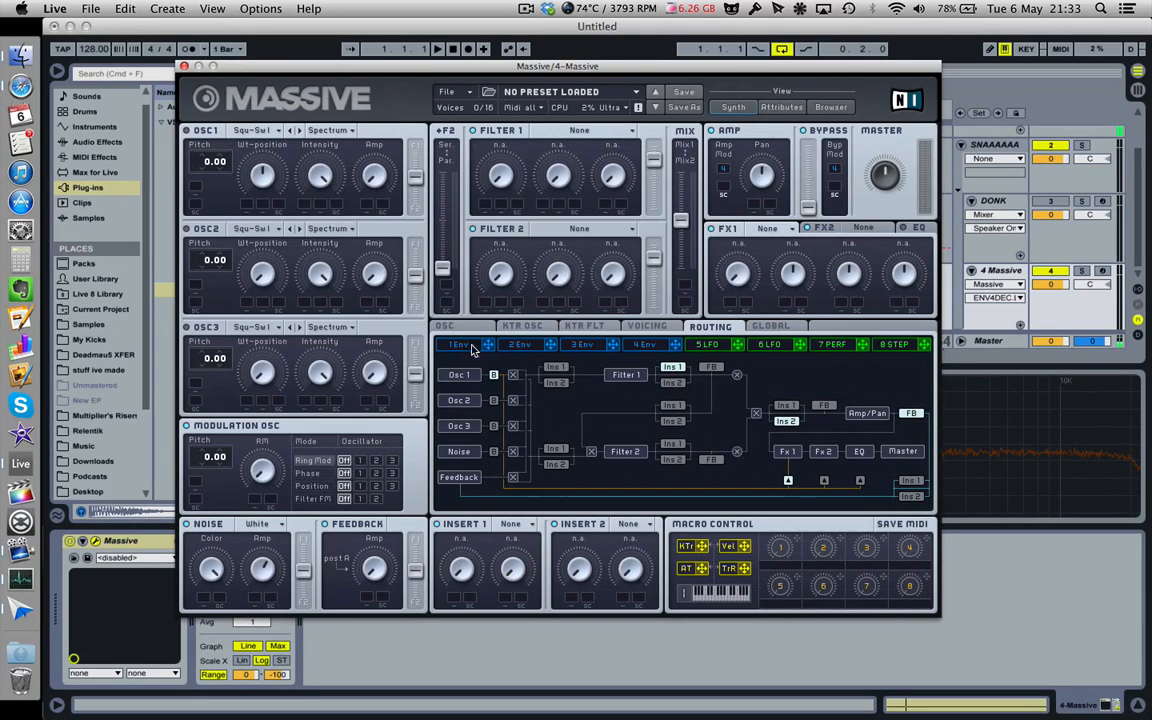
pyautogui.click(466, 325)
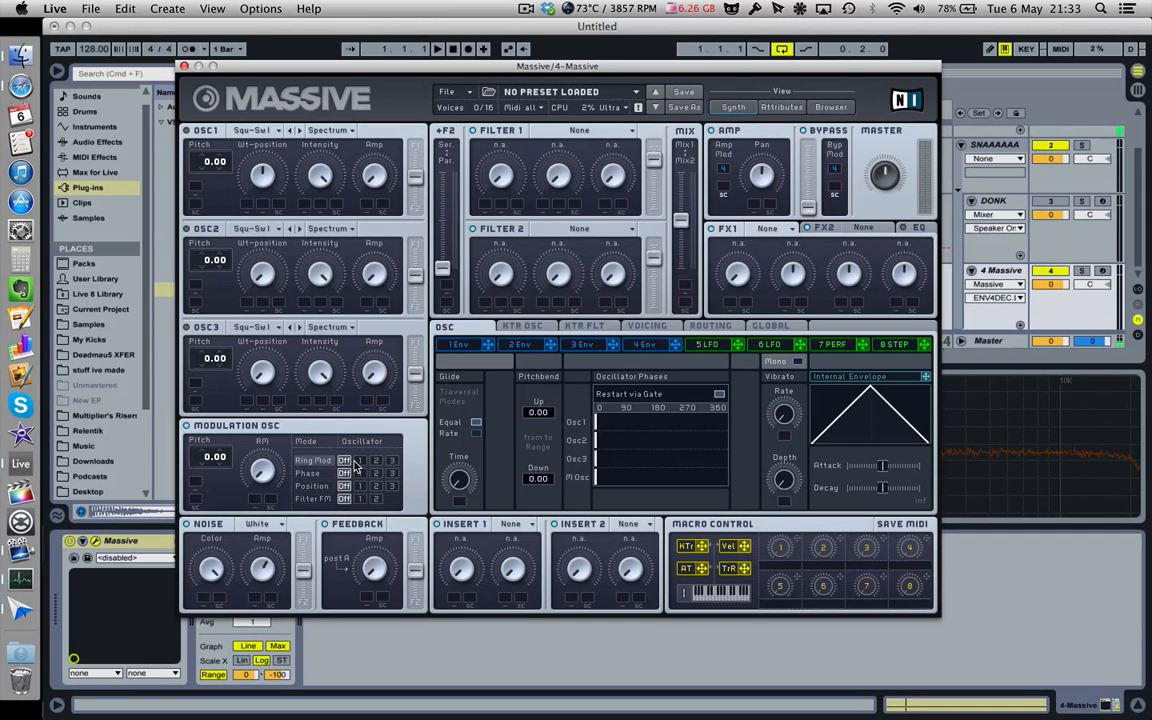
pyautogui.click(263, 572)
pyautogui.press('space')
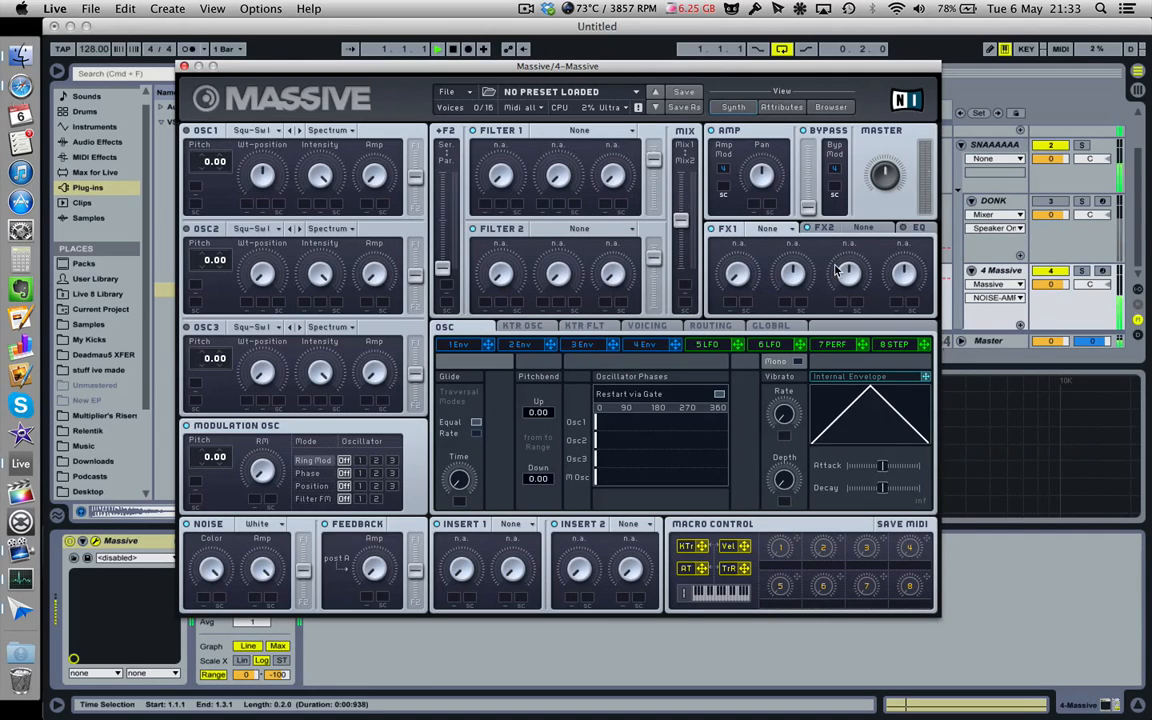
pyautogui.moveTo(873, 181); pyautogui.dragTo(875, 197)
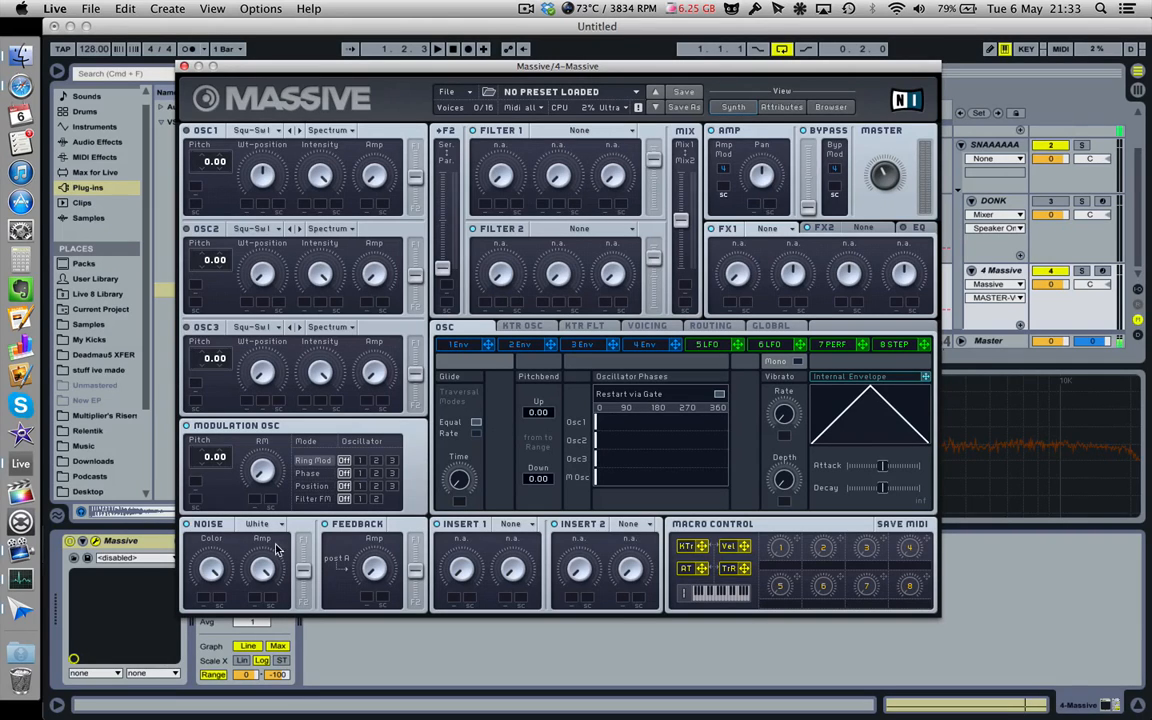
# - Audition the Amp Noise and Paper noise types in the looping Massive patch, adjusting color and master volume
pyautogui.click(259, 525)
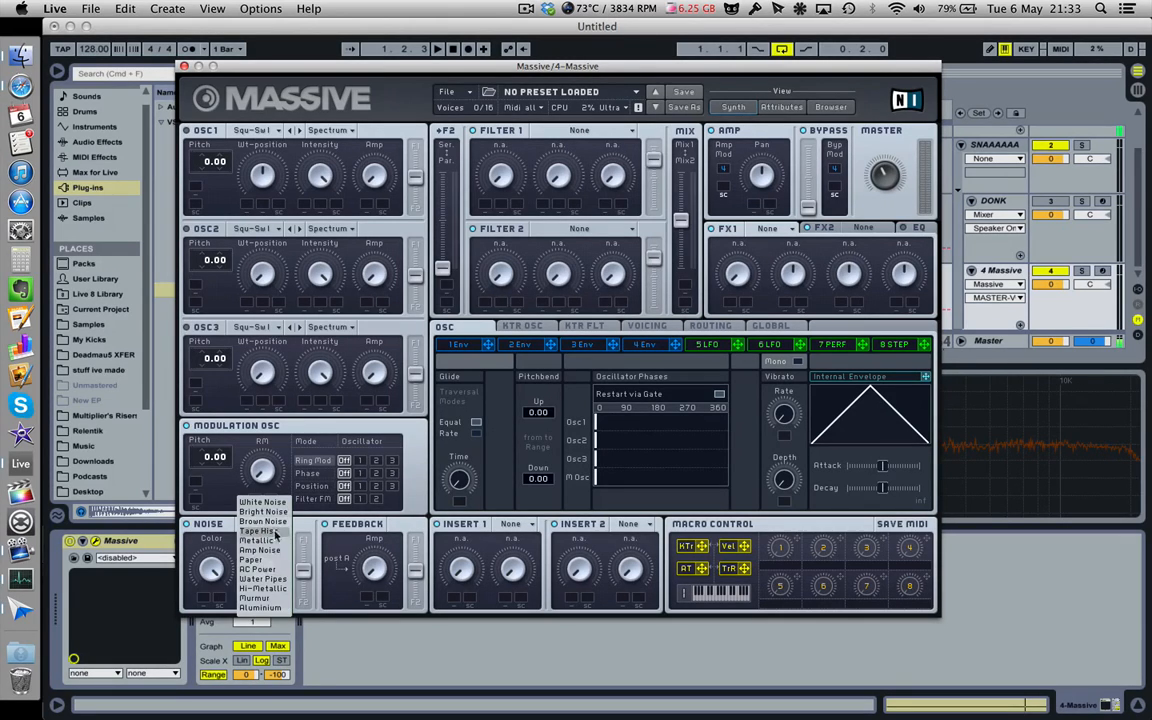
pyautogui.click(215, 573)
pyautogui.click(256, 524)
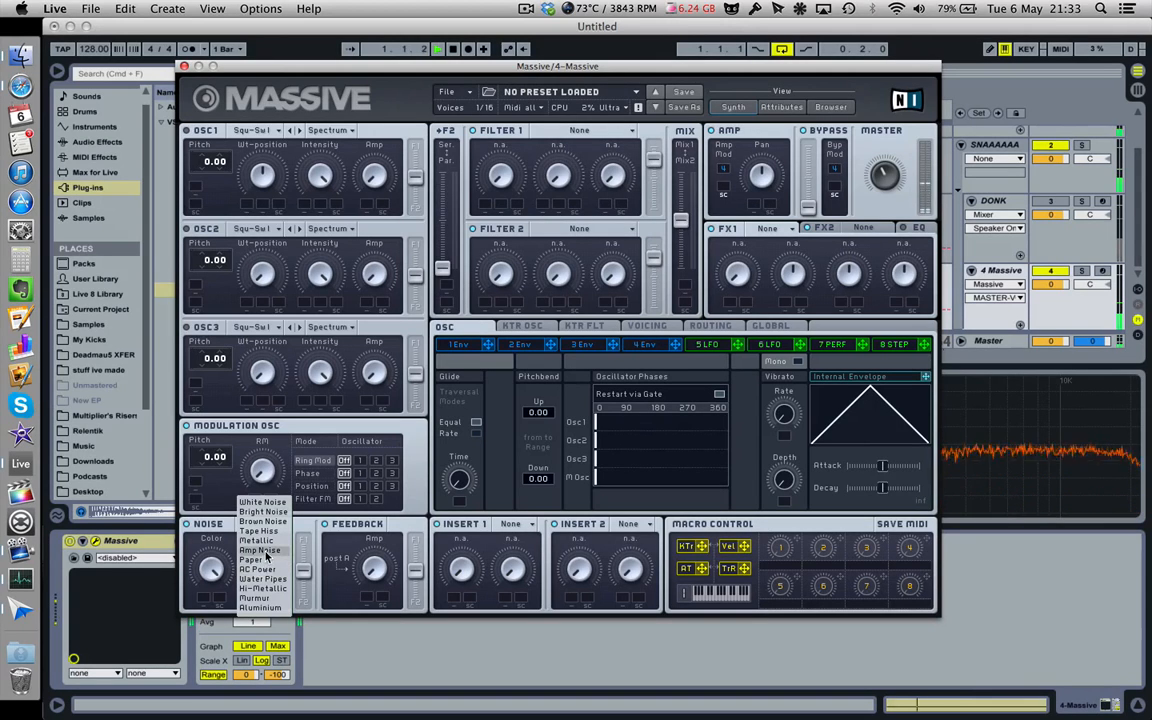
pyautogui.click(264, 551)
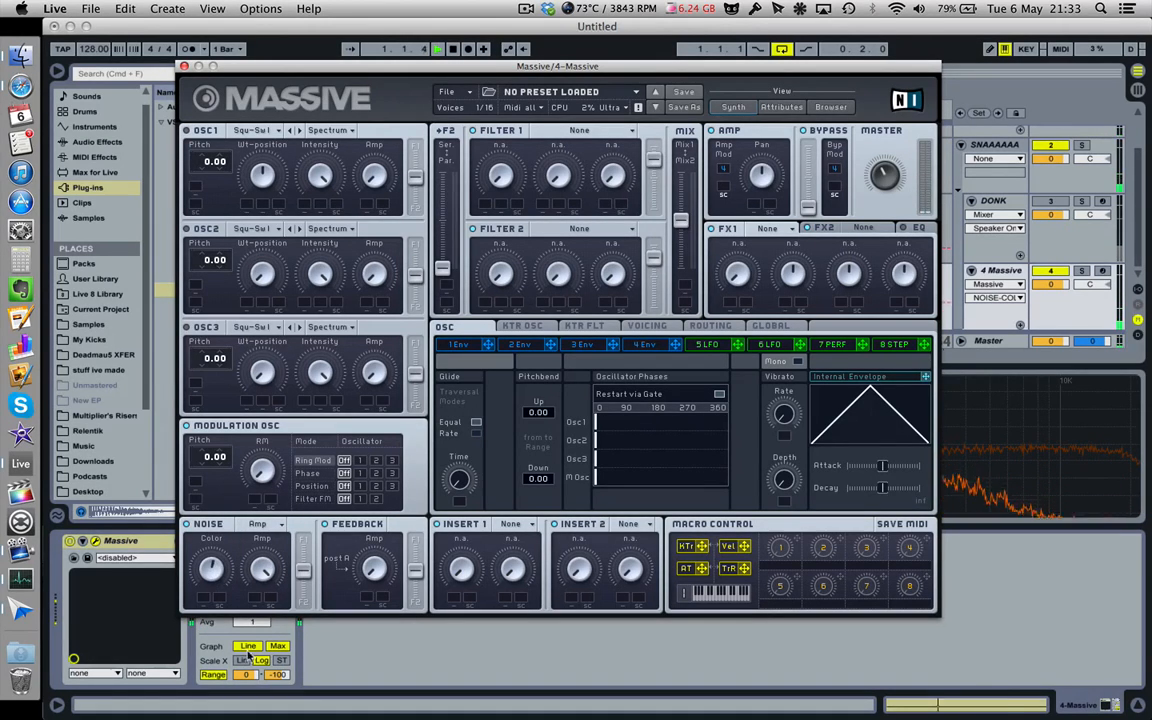
pyautogui.click(257, 523)
pyautogui.click(262, 575)
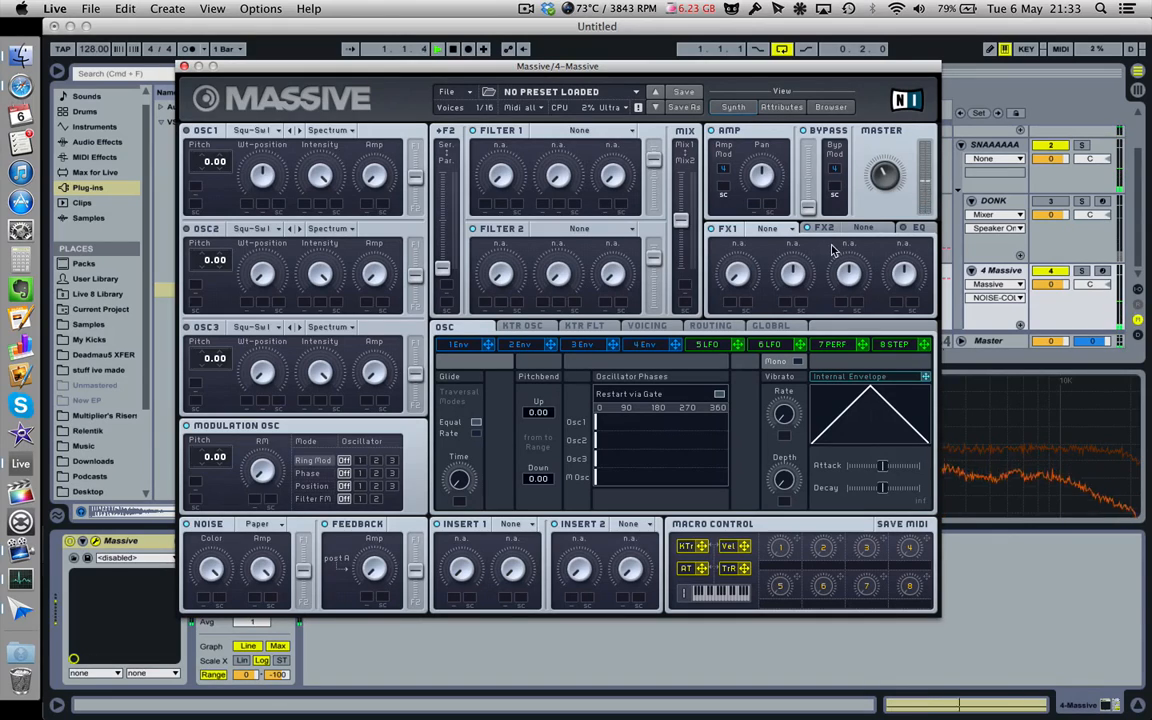
pyautogui.moveTo(886, 177); pyautogui.dragTo(874, 157)
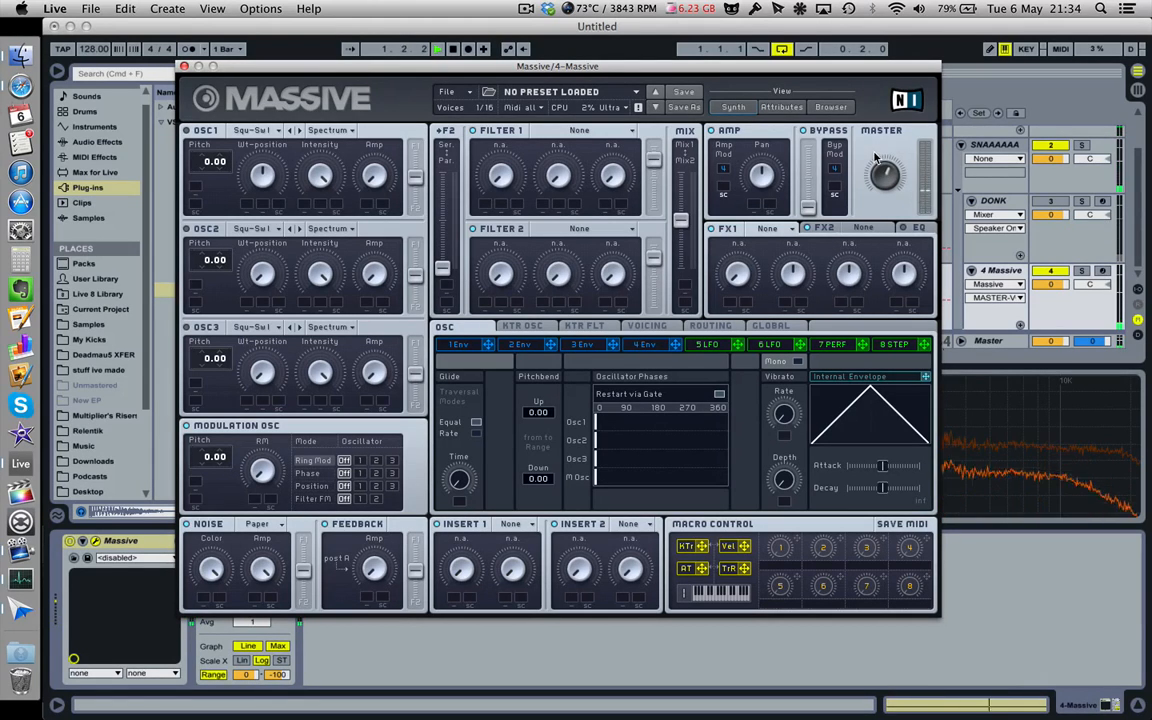
# - Audition the Murmur and Hi-Metallic noise types, adjusting the noise color for each
pyautogui.click(257, 523)
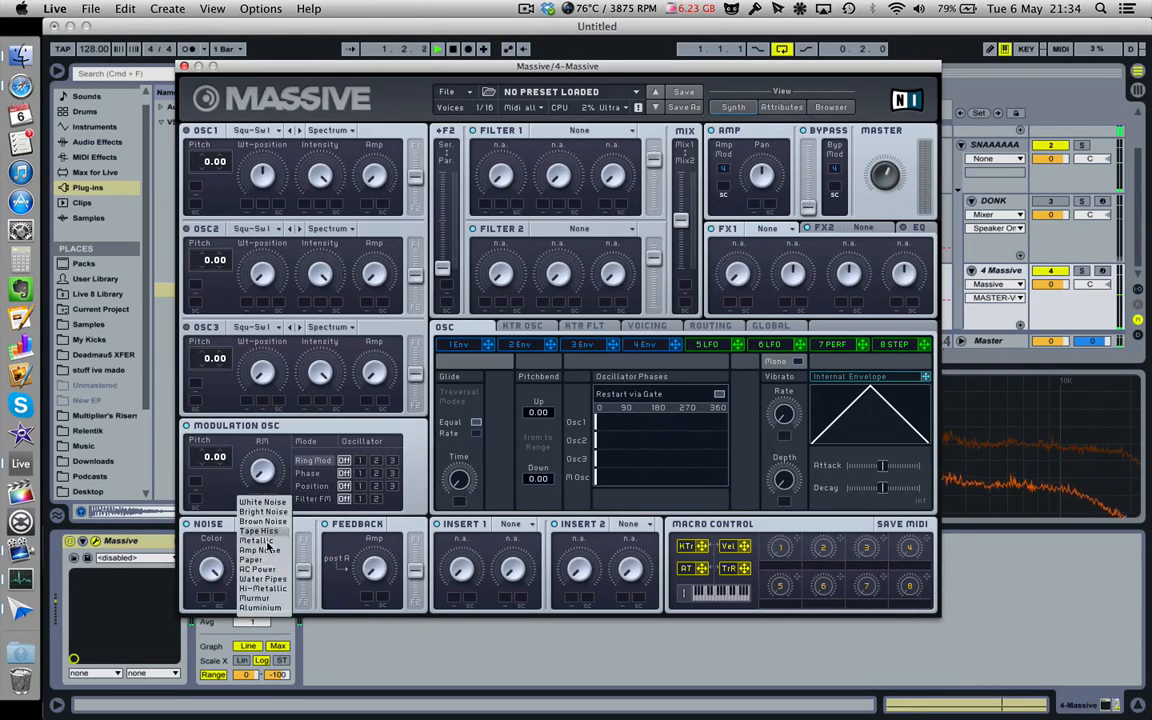
pyautogui.click(265, 598)
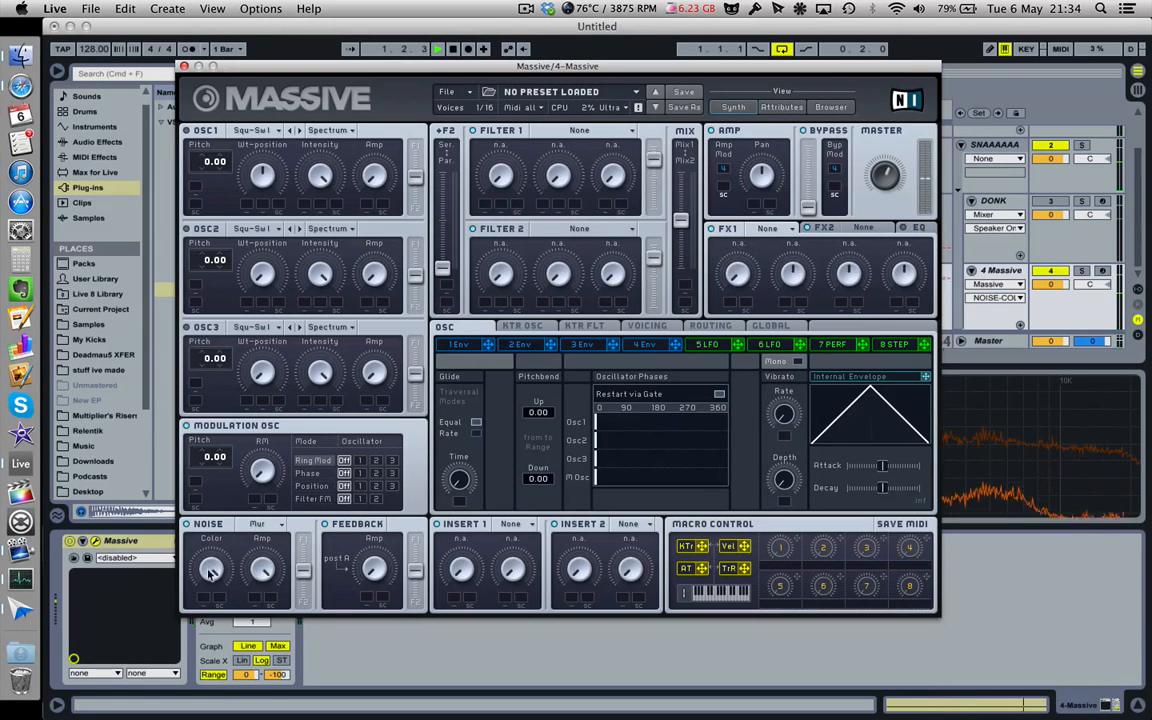
pyautogui.click(209, 563)
pyautogui.click(252, 523)
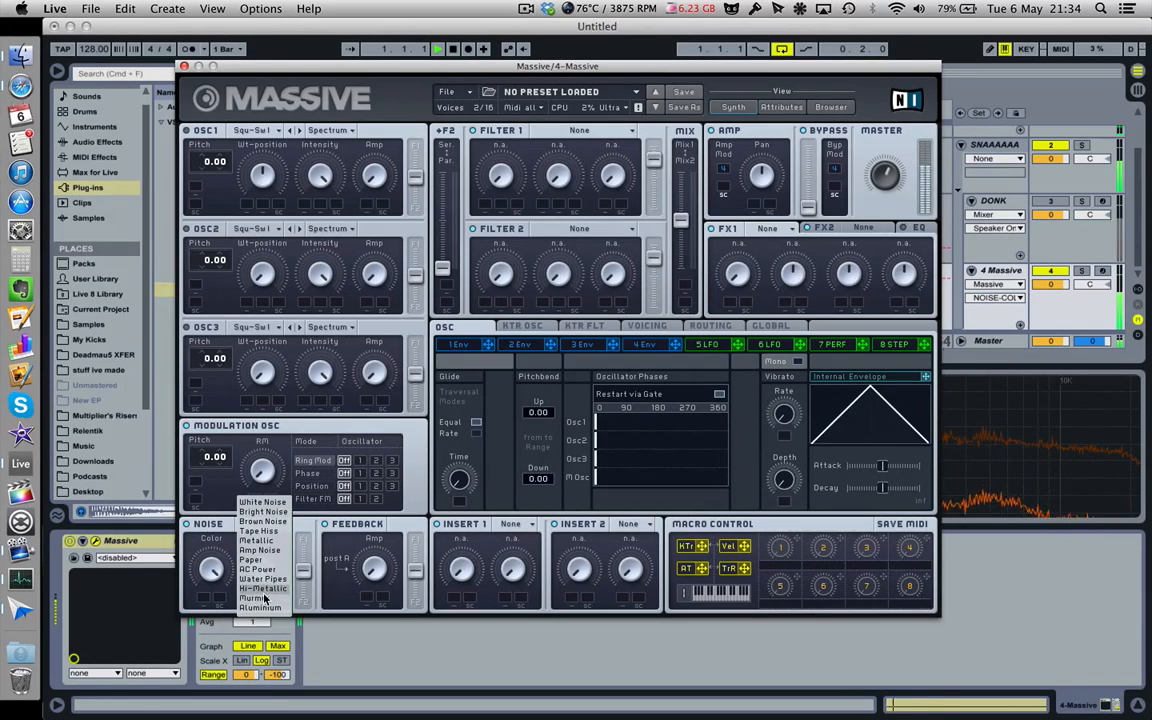
pyautogui.click(240, 538)
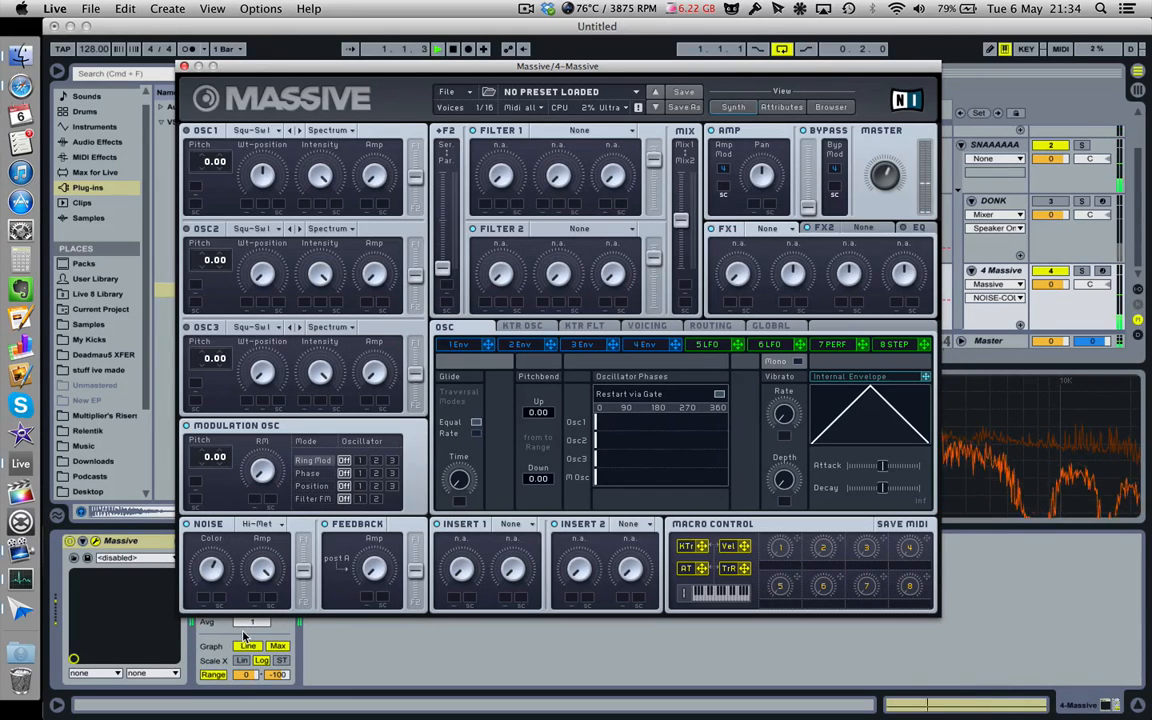
# - Set the noise type to Bright Noise, adjust its color and raise Massive's master volume
pyautogui.click(255, 523)
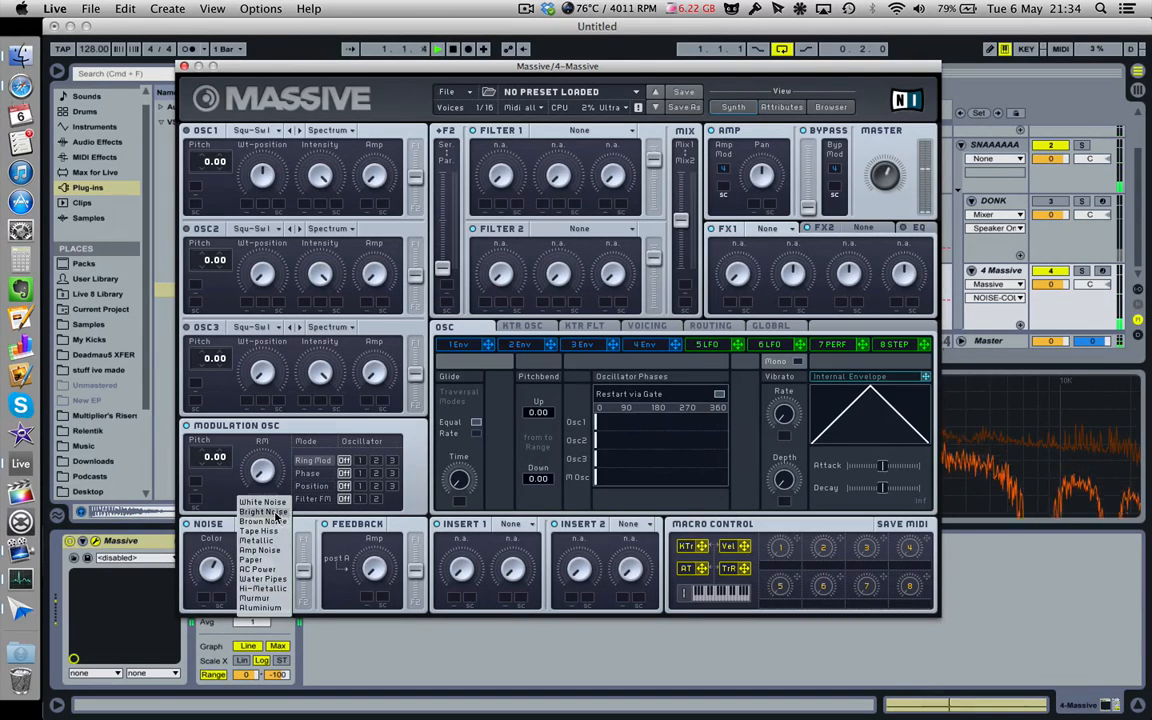
pyautogui.click(250, 467)
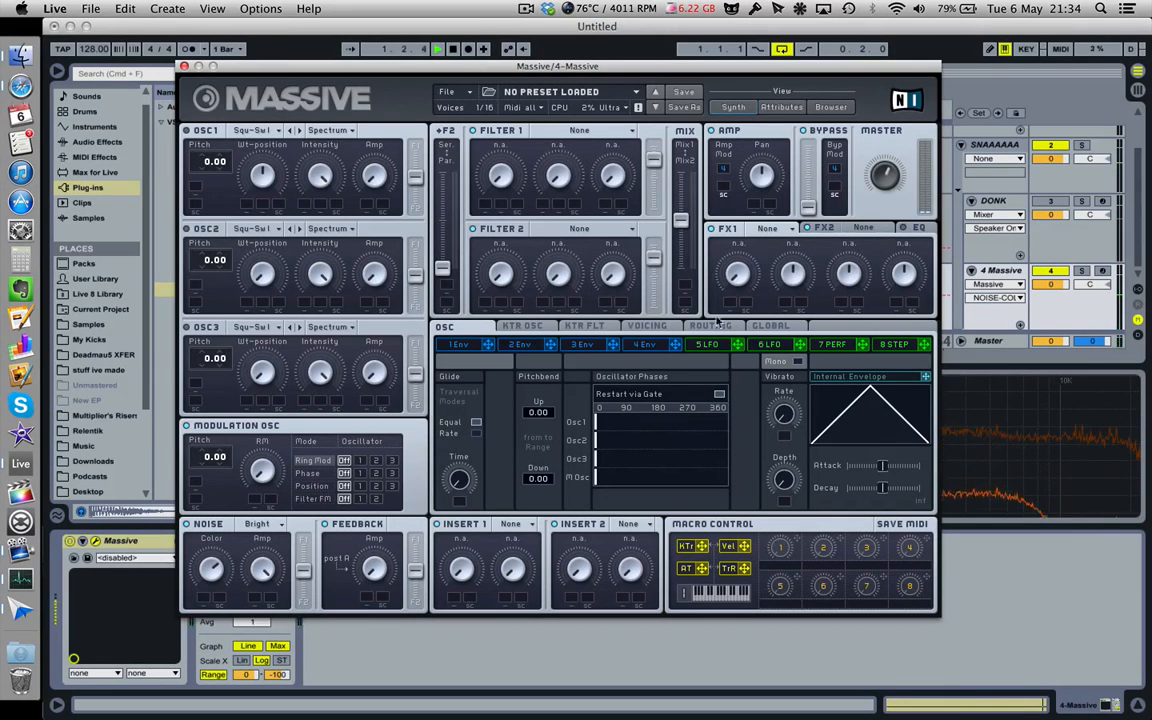
pyautogui.moveTo(867, 189); pyautogui.dragTo(873, 160)
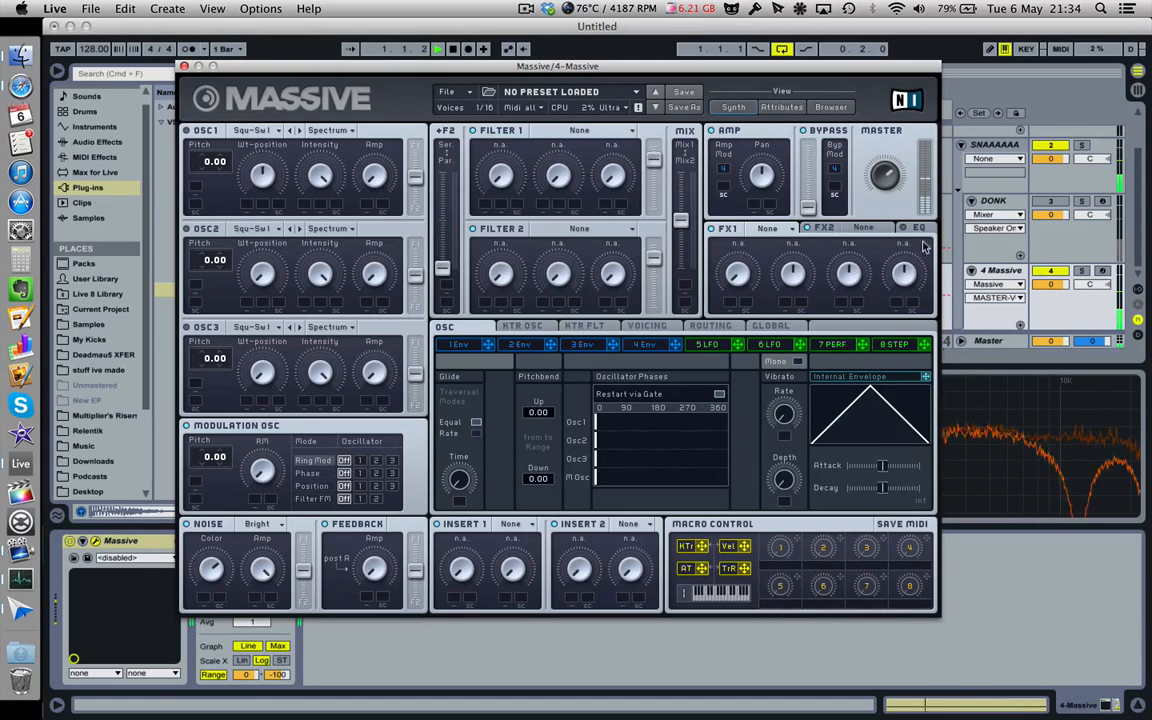
# - Shorten envelope 4's attack and decay slightly and fine-tune the noise color while the loop plays
pyautogui.click(684, 343)
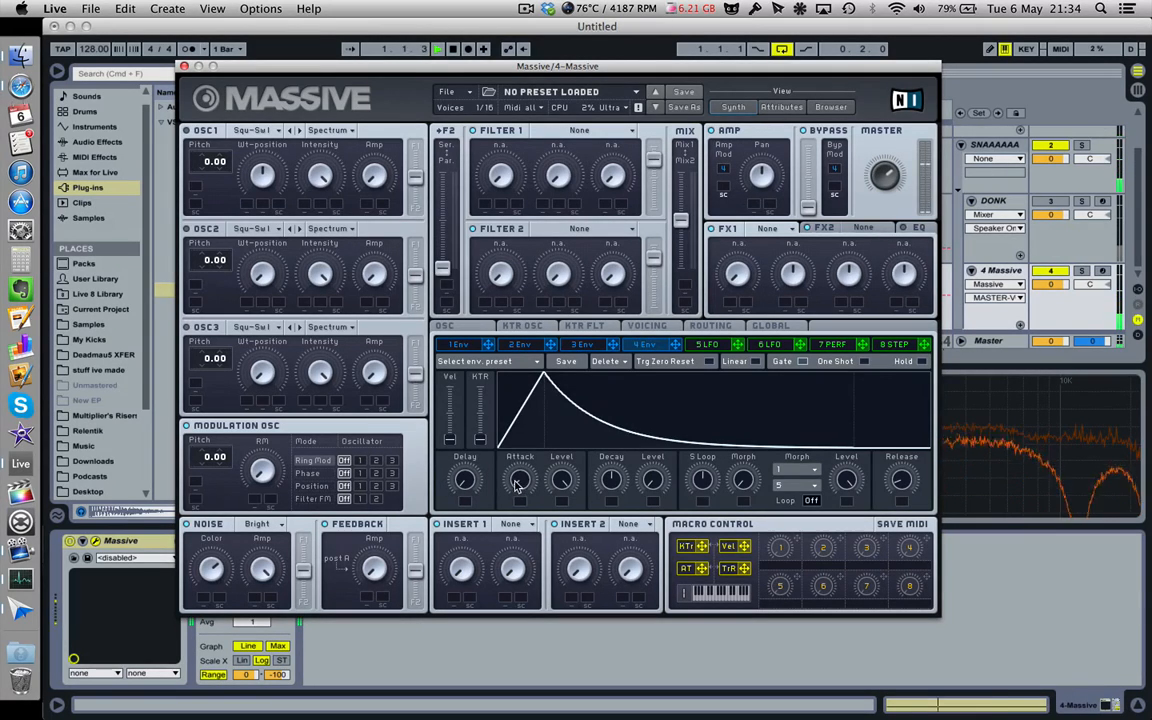
pyautogui.moveTo(516, 484); pyautogui.dragTo(519, 487)
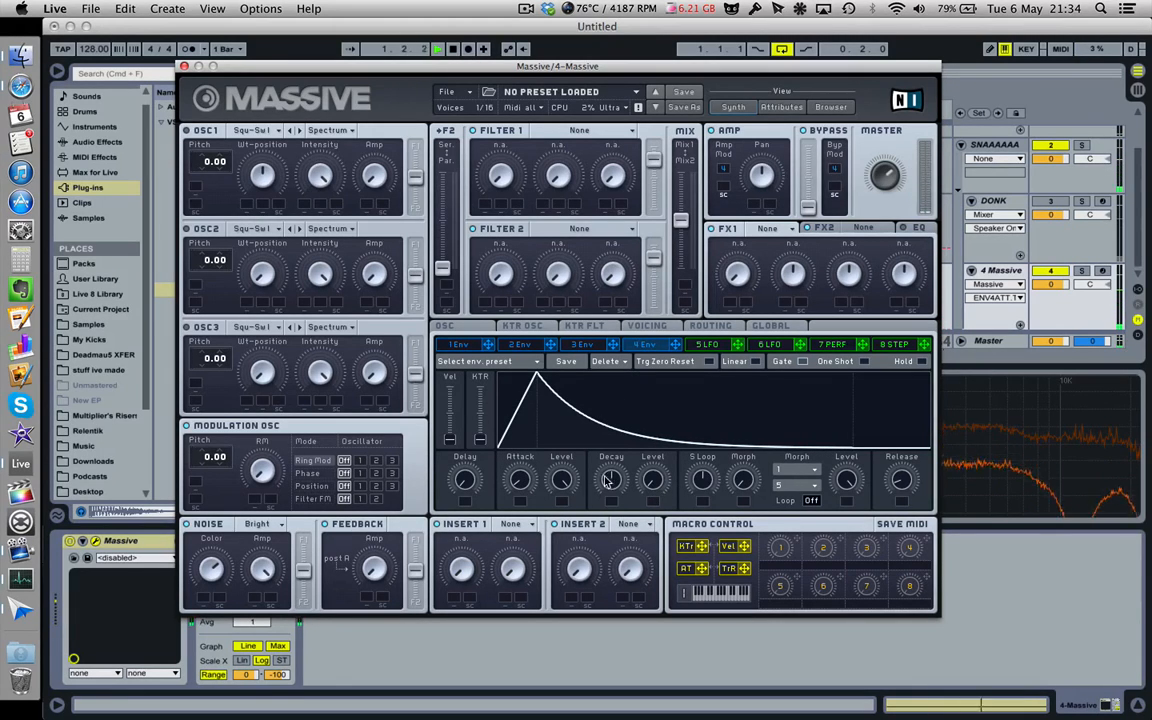
pyautogui.moveTo(605, 478); pyautogui.dragTo(617, 482)
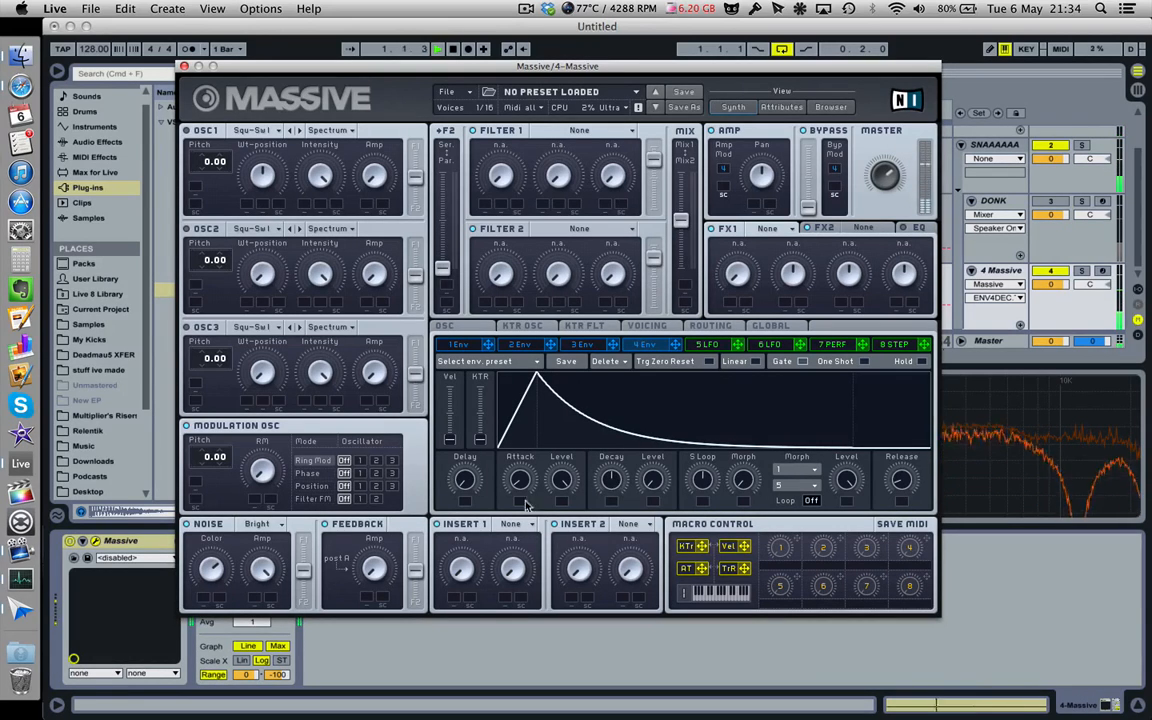
pyautogui.click(213, 570)
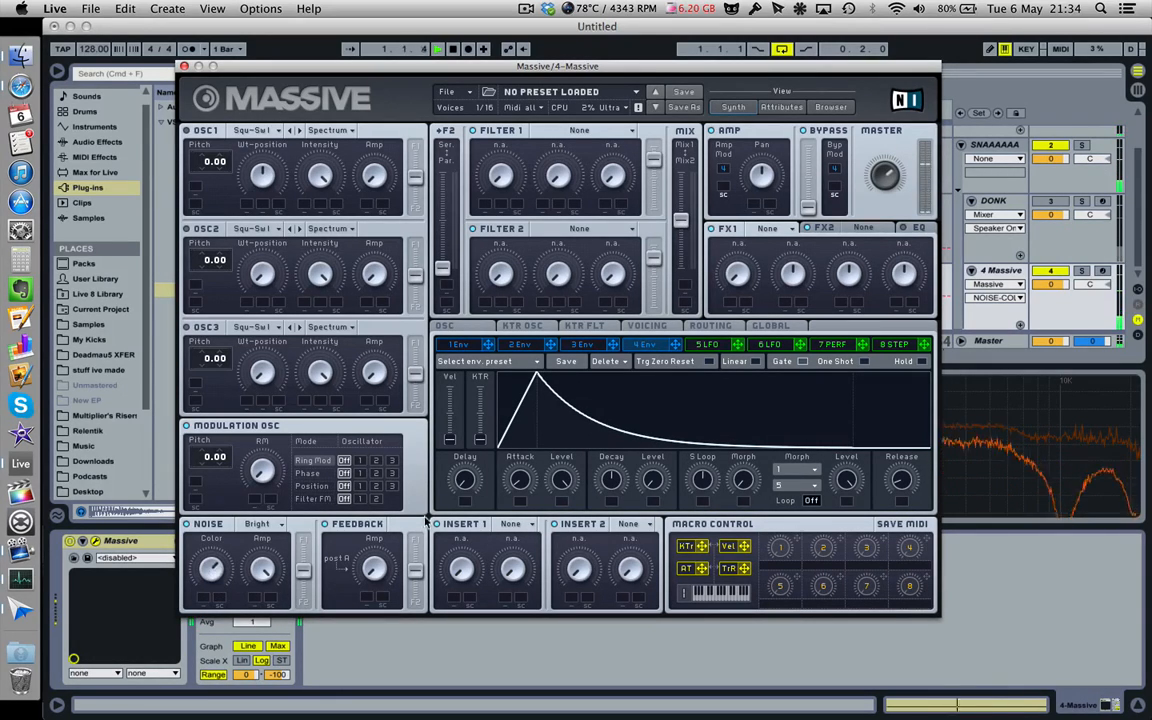
pyautogui.click(612, 483)
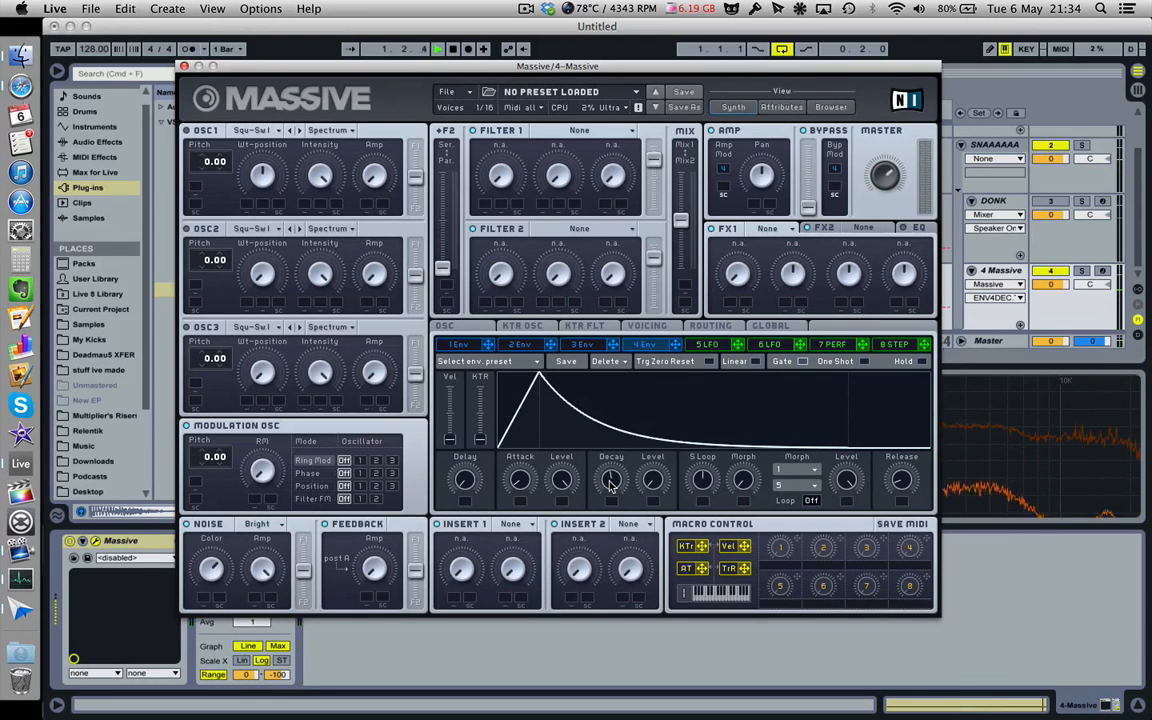
pyautogui.press('space')
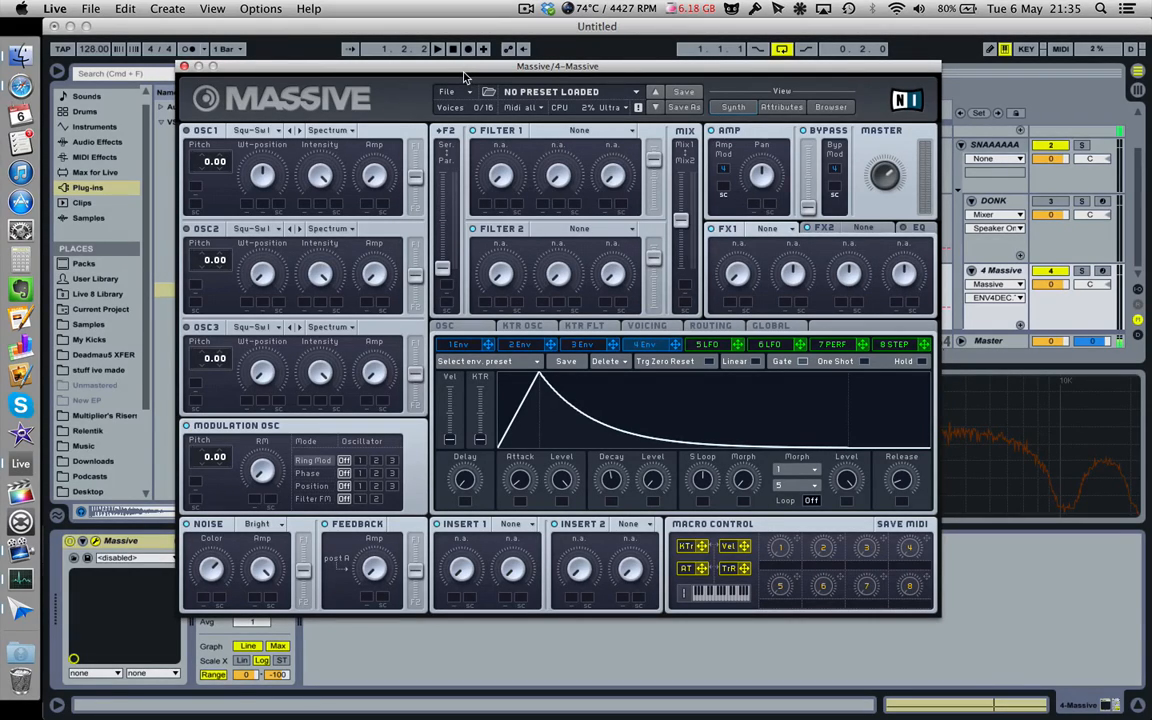
# - Reactivate the DONK track and readjust the Bright noise color while both layers play together
pyautogui.click(1048, 203)
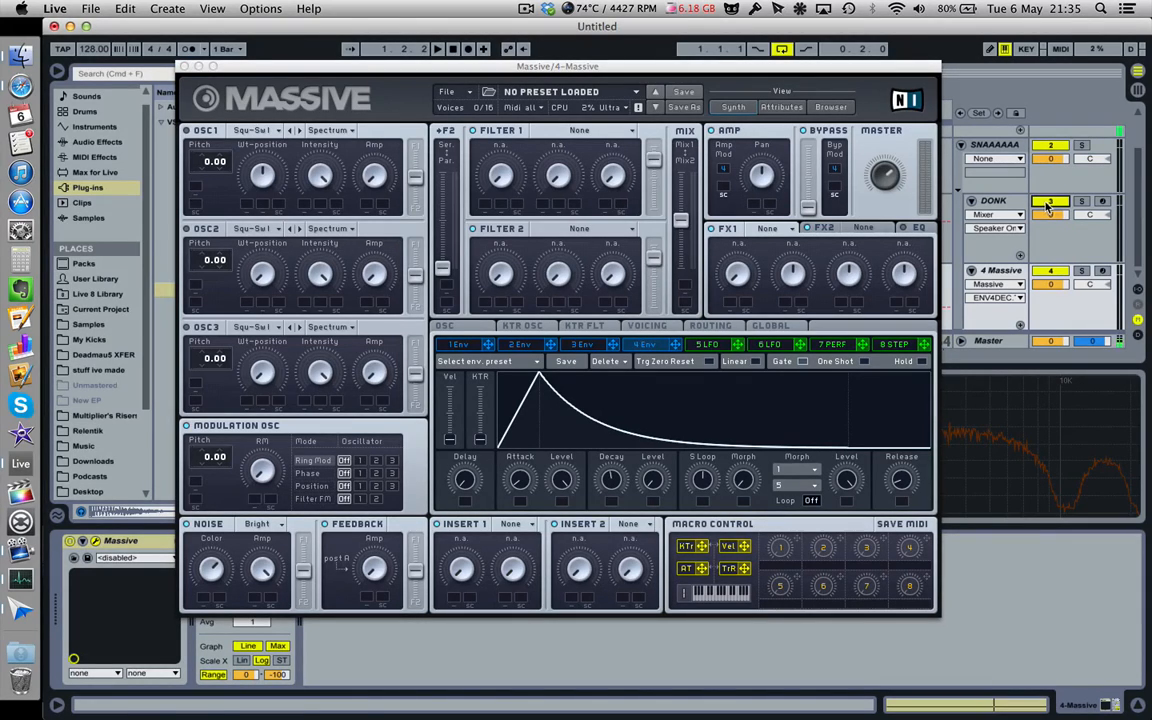
pyautogui.click(661, 349)
pyautogui.press('space')
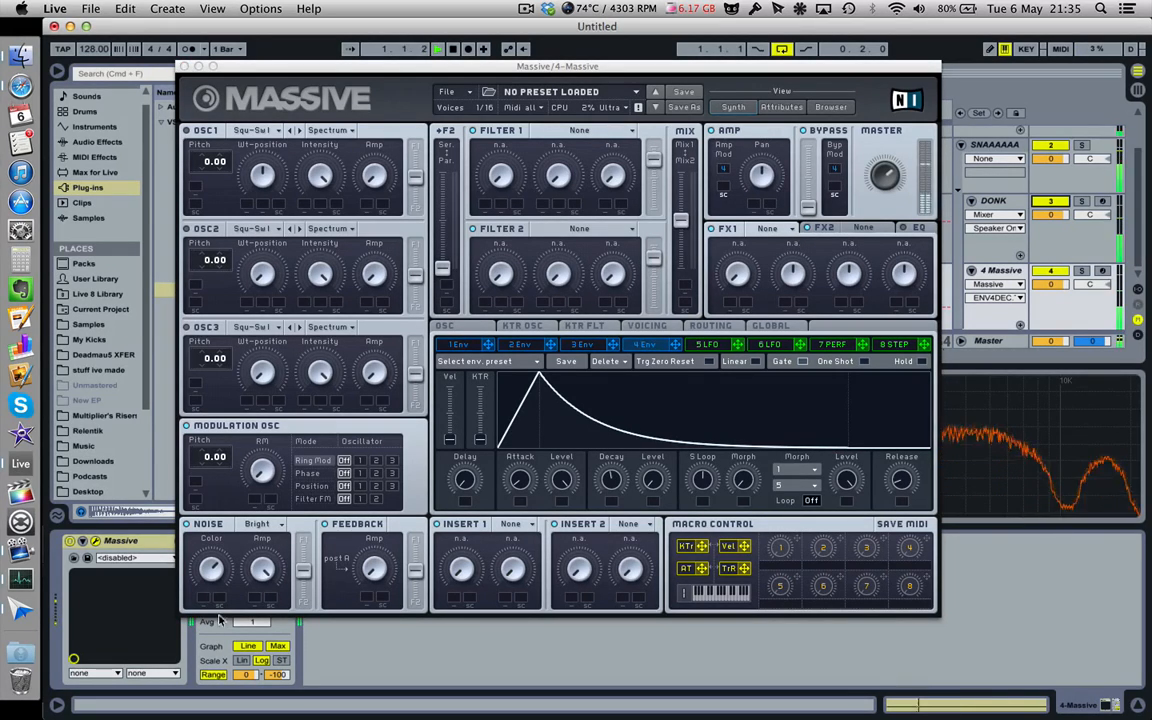
pyautogui.click(210, 570)
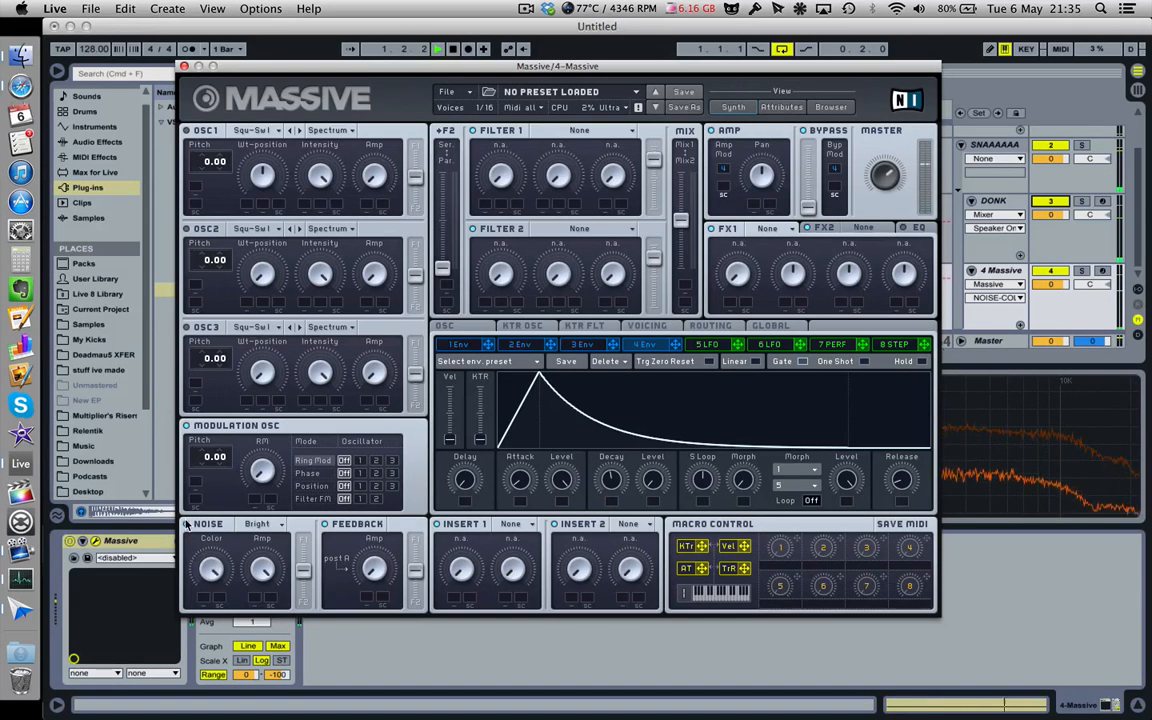
pyautogui.moveTo(208, 566)
pyautogui.mouseDown()
pyautogui.moveTo(212, 588)
pyautogui.moveTo(205, 565)
pyautogui.moveTo(209, 576)
pyautogui.mouseUp()
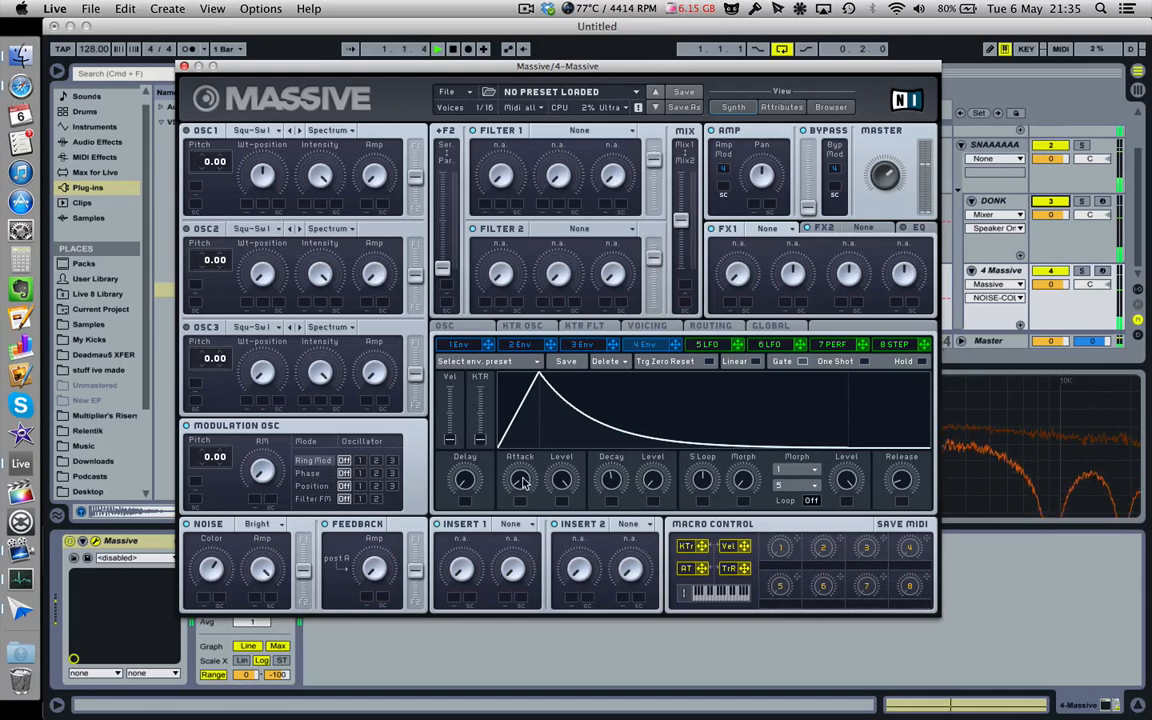
# - Lengthen envelope 4's attack, rebalance Massive's master volume against DONK, and close the synth window
pyautogui.moveTo(474, 437); pyautogui.dragTo(533, 478)
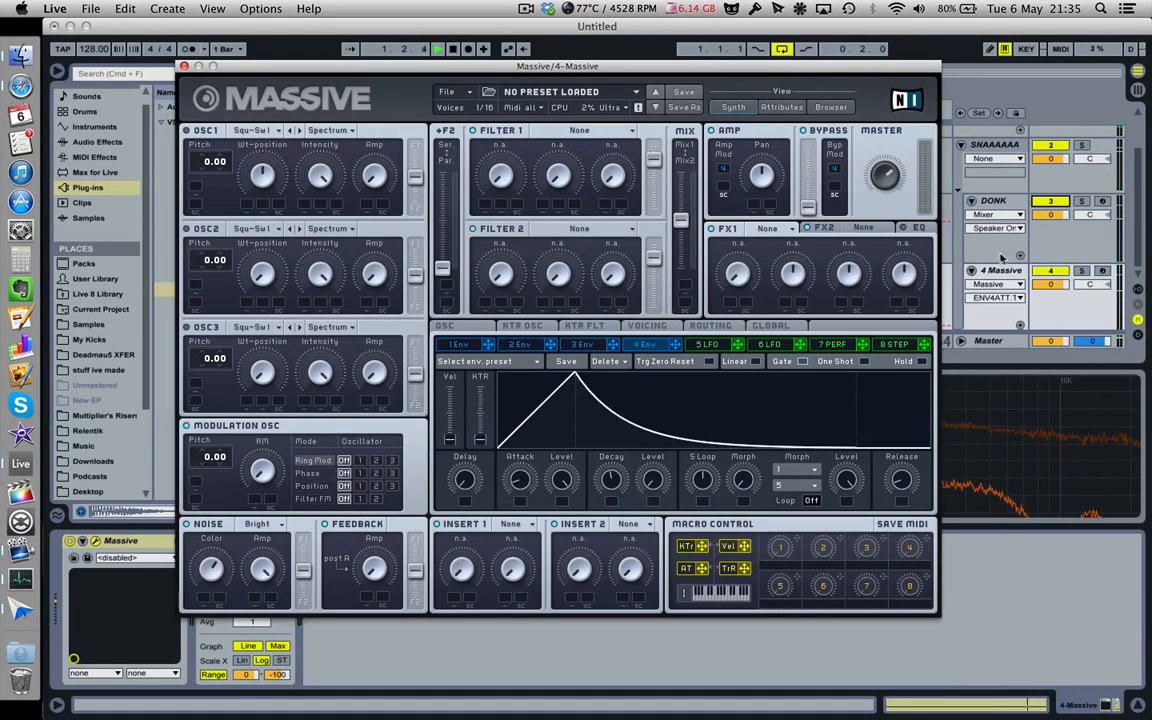
pyautogui.click(884, 178)
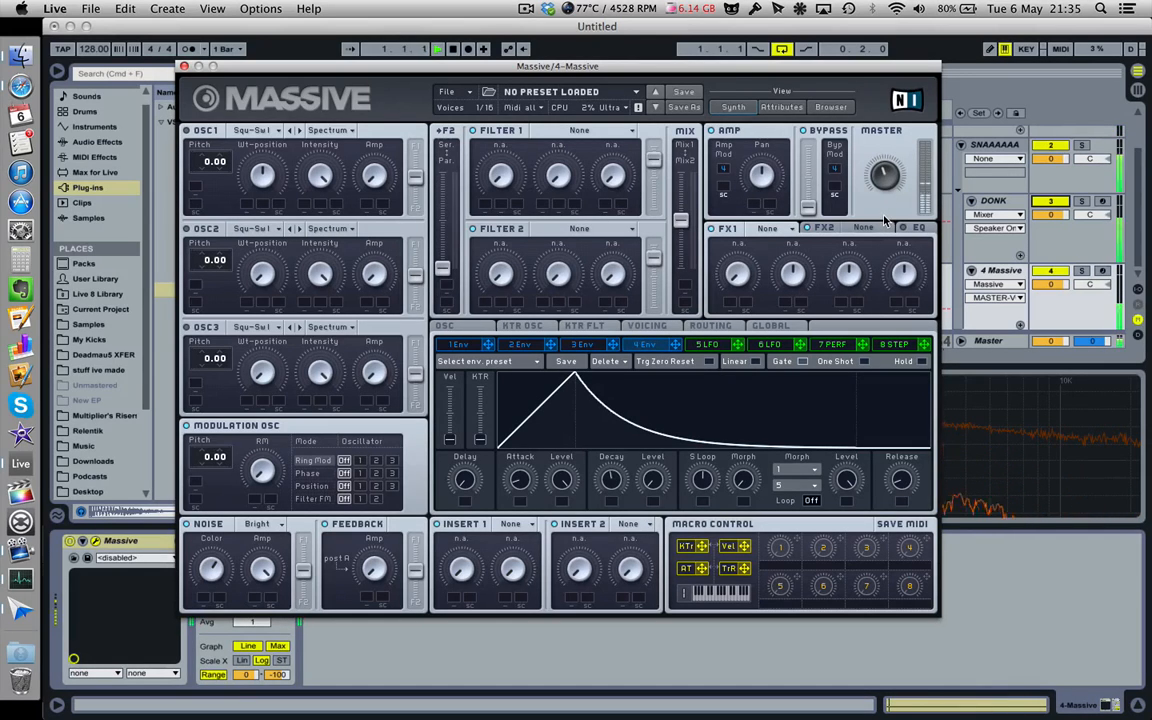
pyautogui.moveTo(611, 481); pyautogui.dragTo(614, 486)
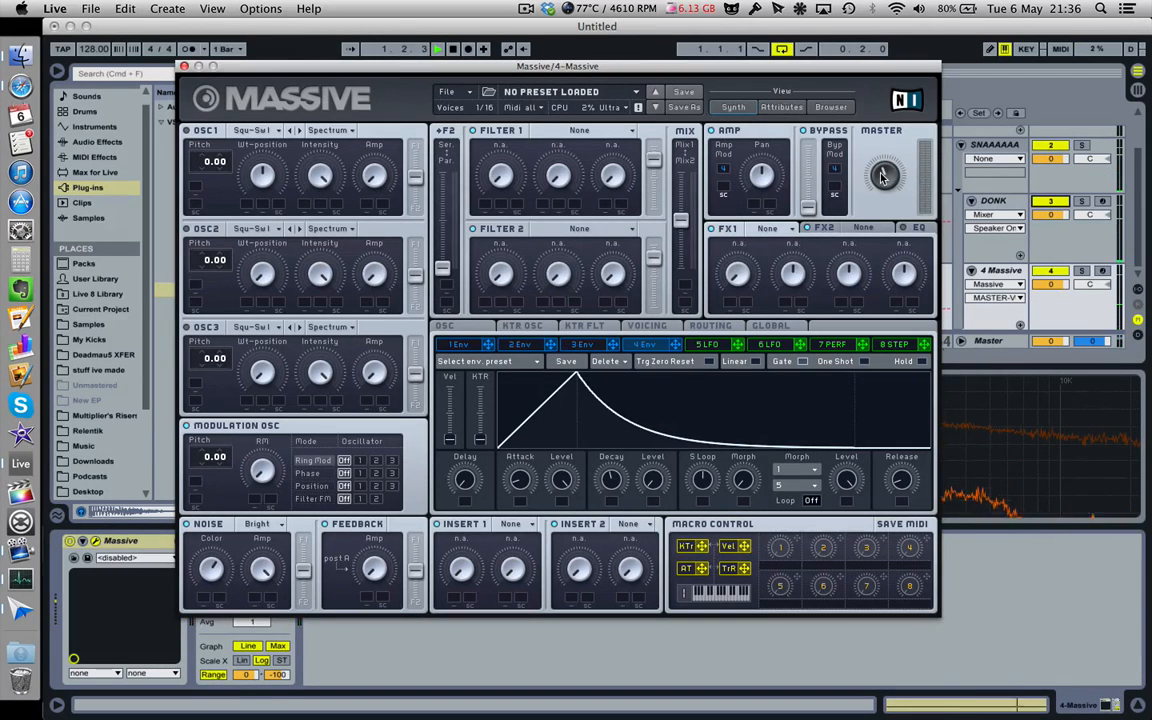
pyautogui.moveTo(881, 171); pyautogui.dragTo(875, 158)
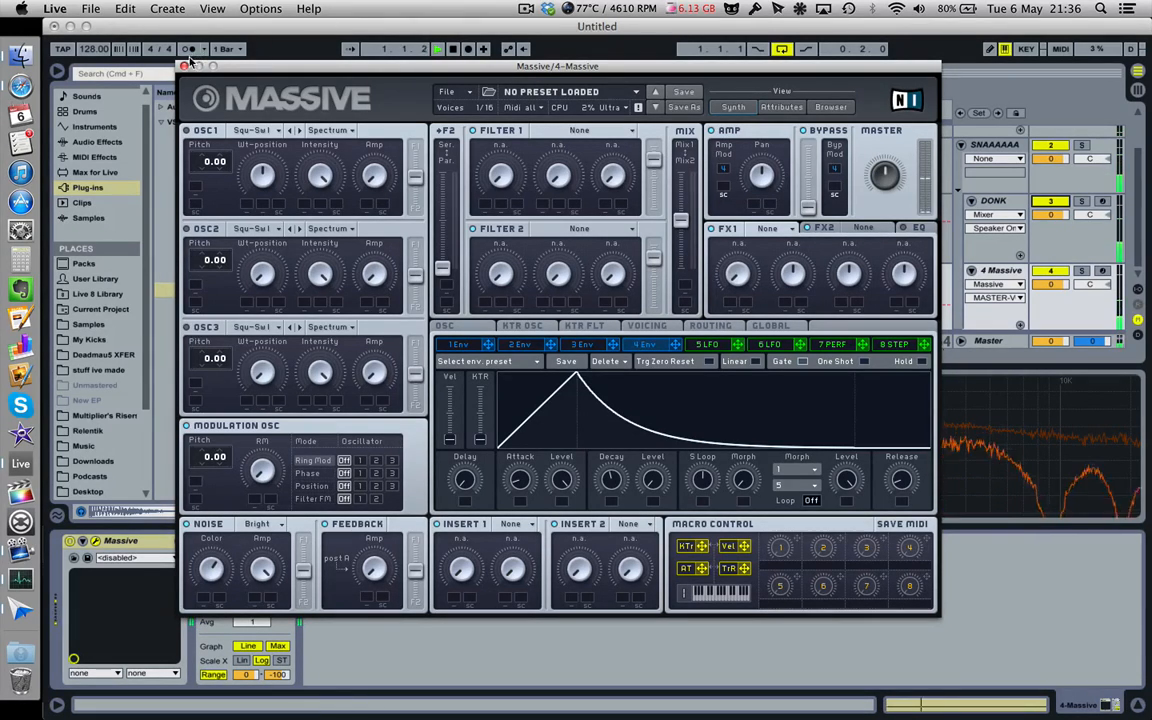
pyautogui.click(184, 66)
pyautogui.press('space')
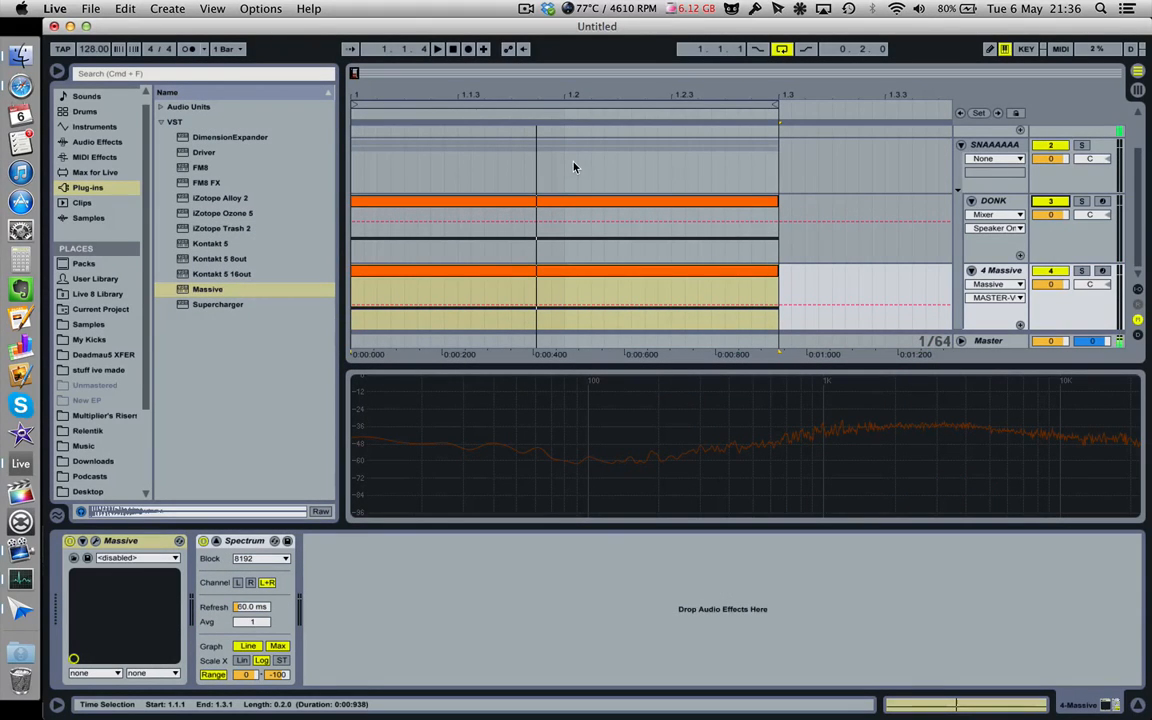
# - Rename the Massive track as Noise
pyautogui.click(1015, 271)
pyautogui.press('super+r')
pyautogui.write('N')
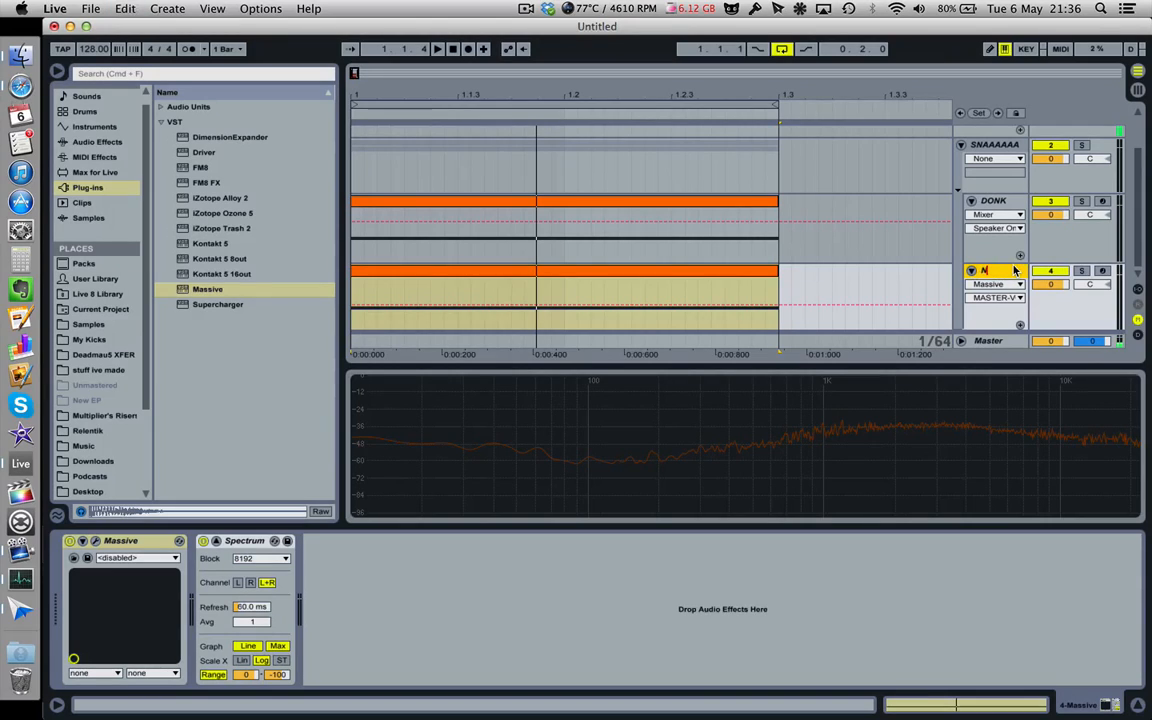
pyautogui.write('oise')
pyautogui.press('Return')
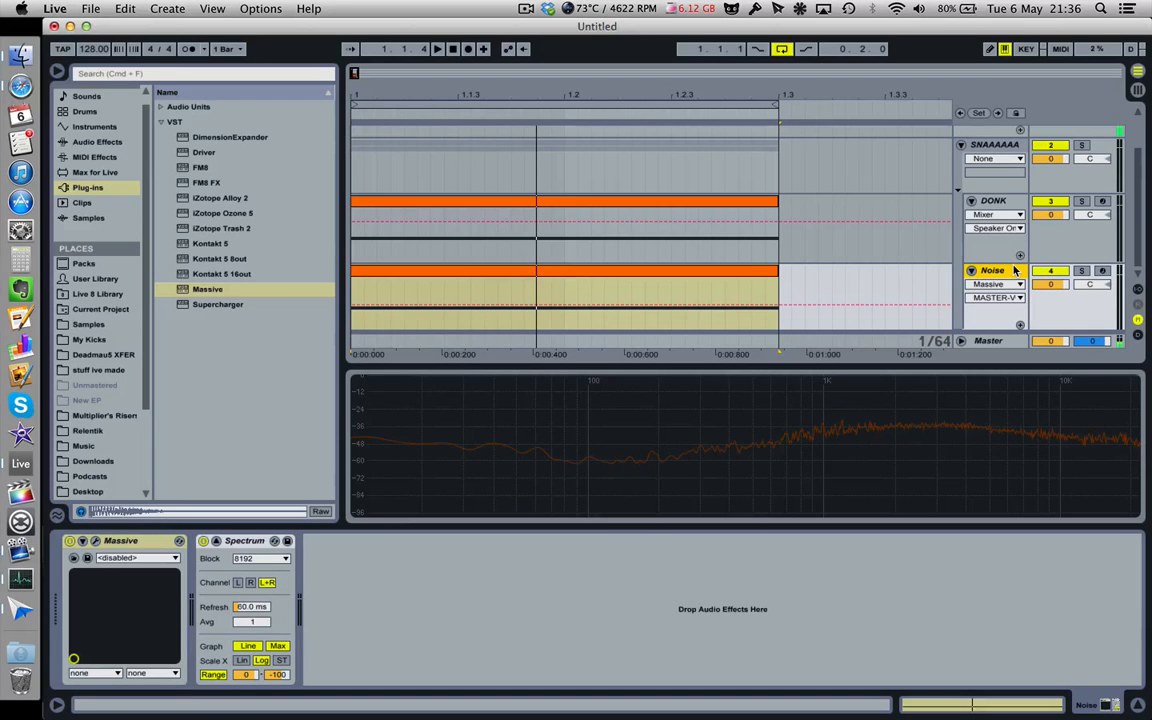
# - Select the SNAAAAAARE group track and widen the track header column in the arrangement
pyautogui.click(602, 273)
pyautogui.scroll(3, 602, 276)
pyautogui.scroll(-2, 602, 276)
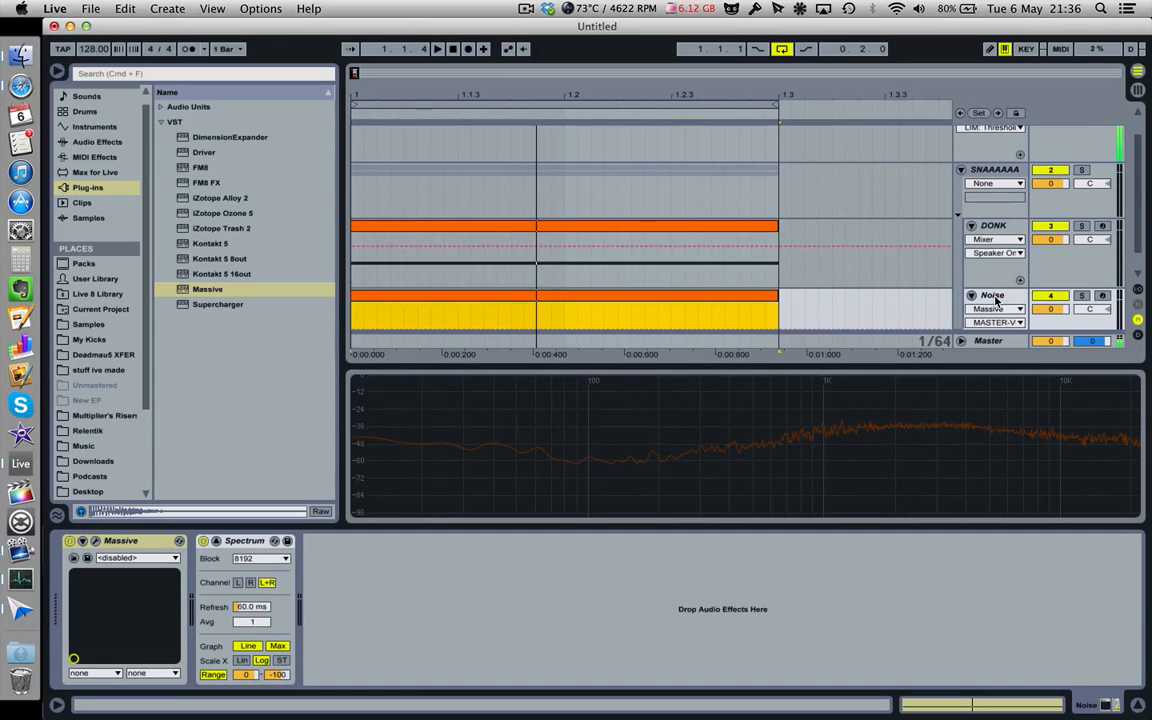
pyautogui.click(994, 228)
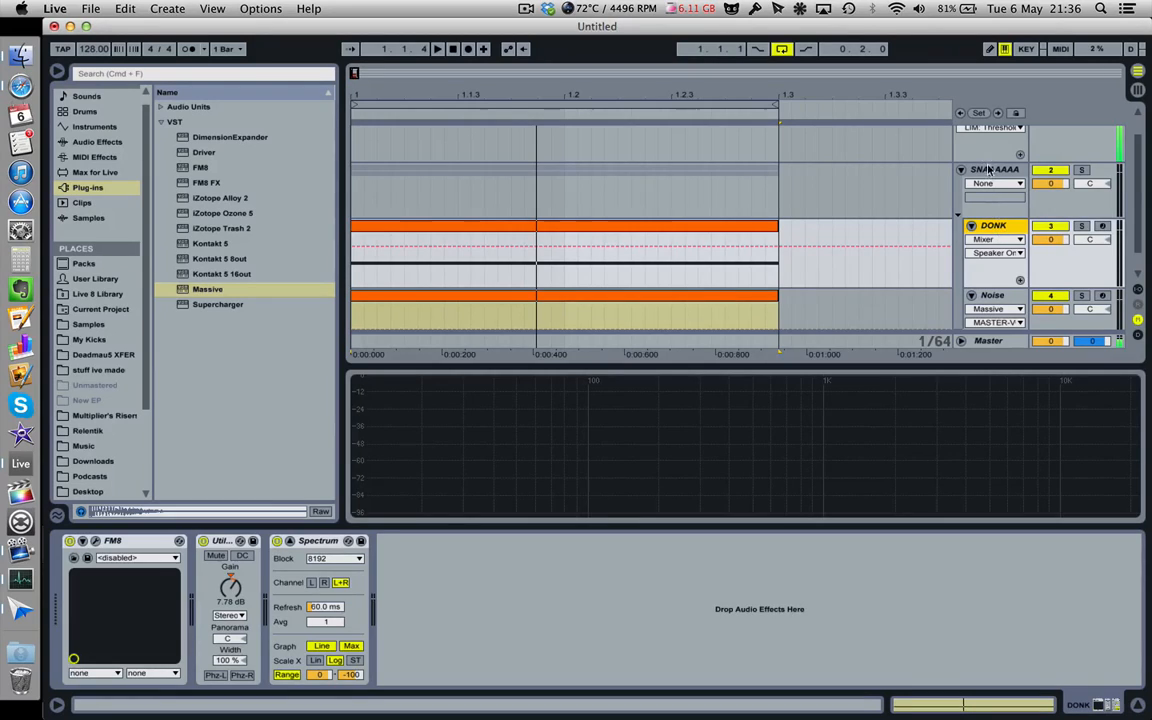
pyautogui.click(988, 170)
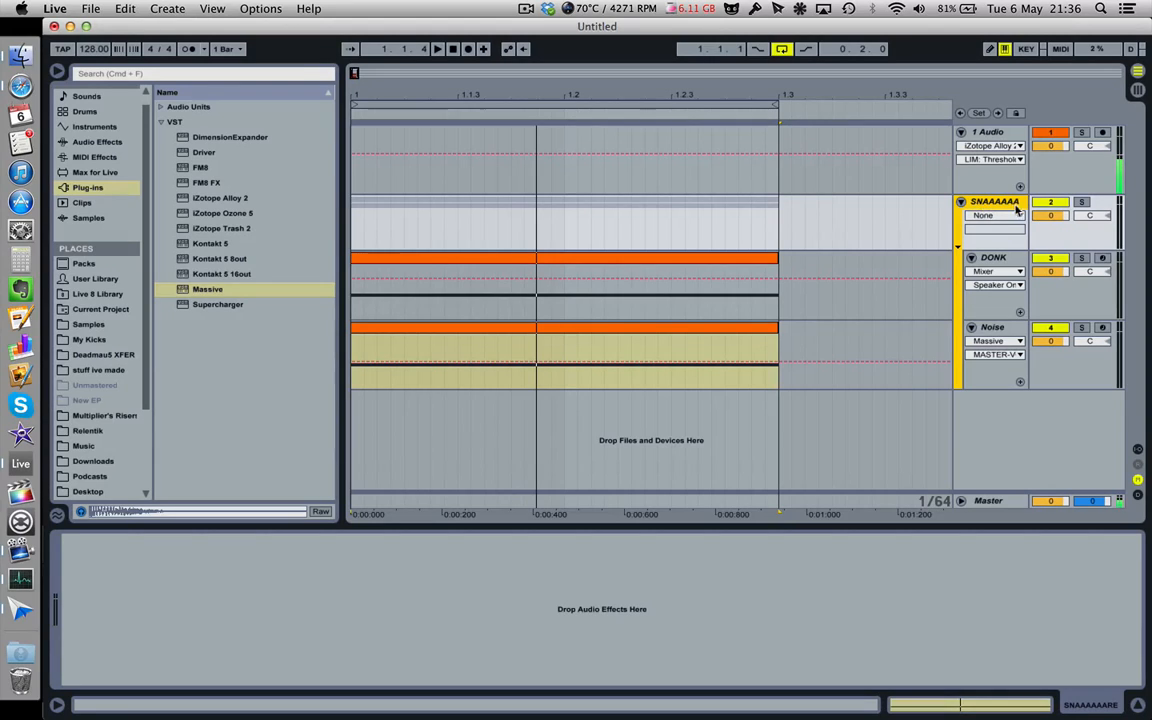
pyautogui.moveTo(955, 218); pyautogui.dragTo(933, 215)
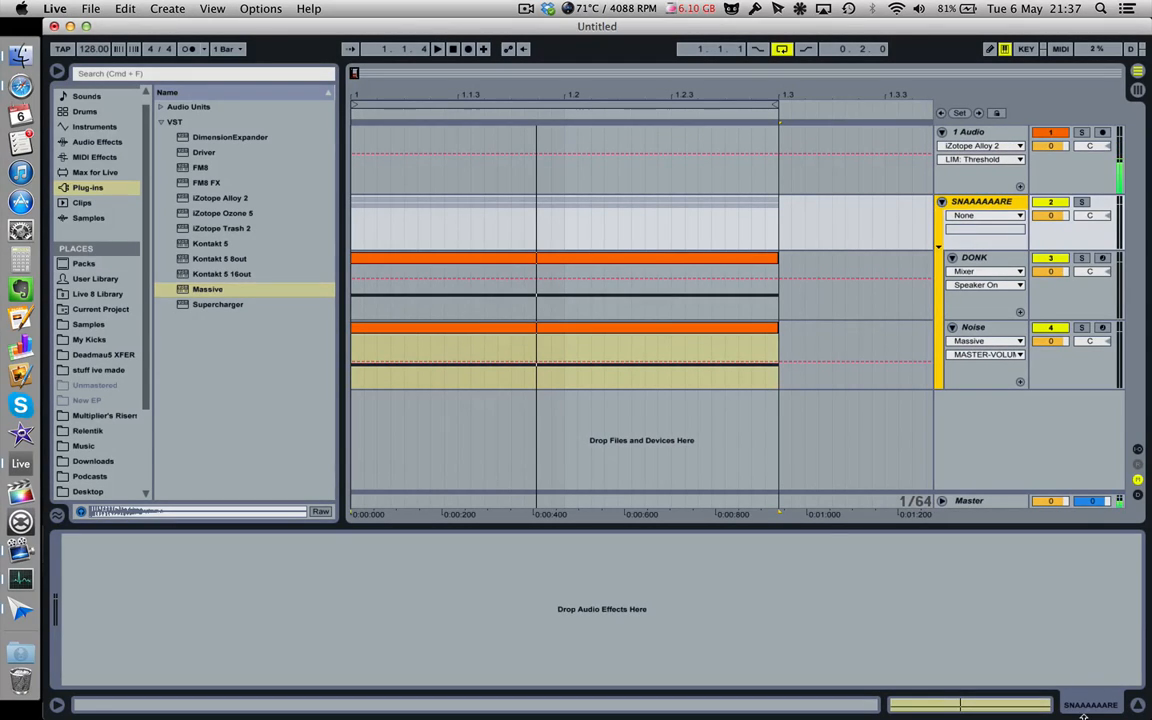
# - Add the Max for Live audio effect Convolution Reverb Pro to the SNAAAAAARE group
pyautogui.click(95, 172)
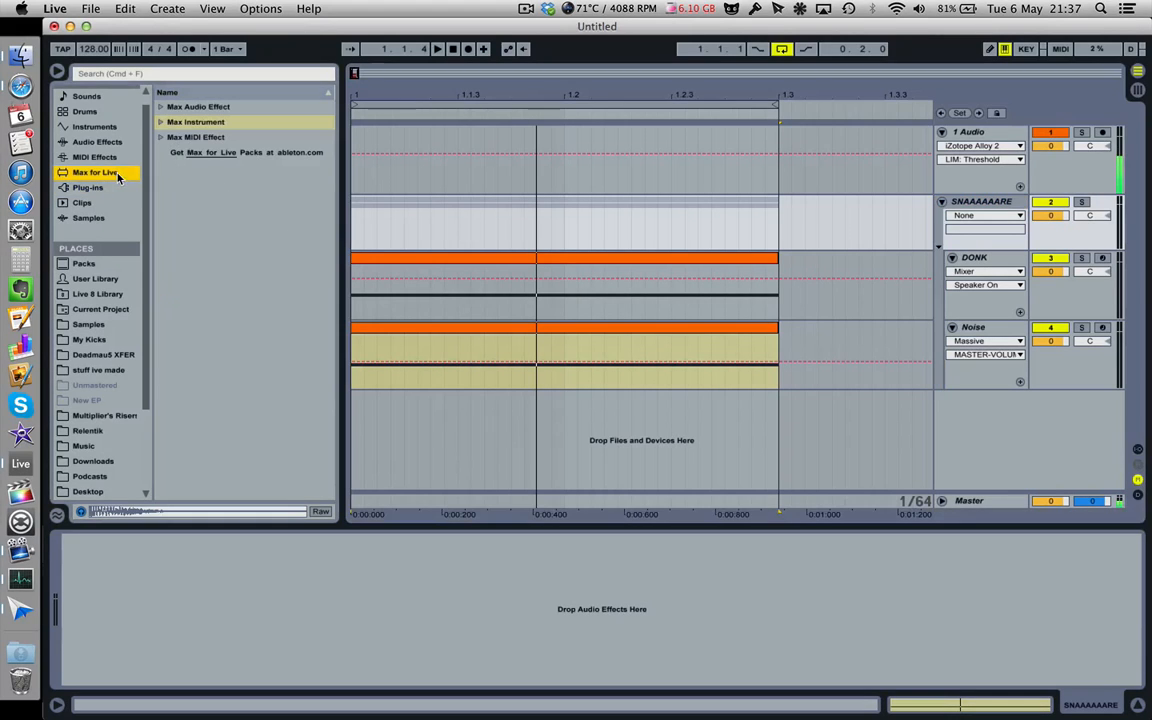
pyautogui.click(160, 107)
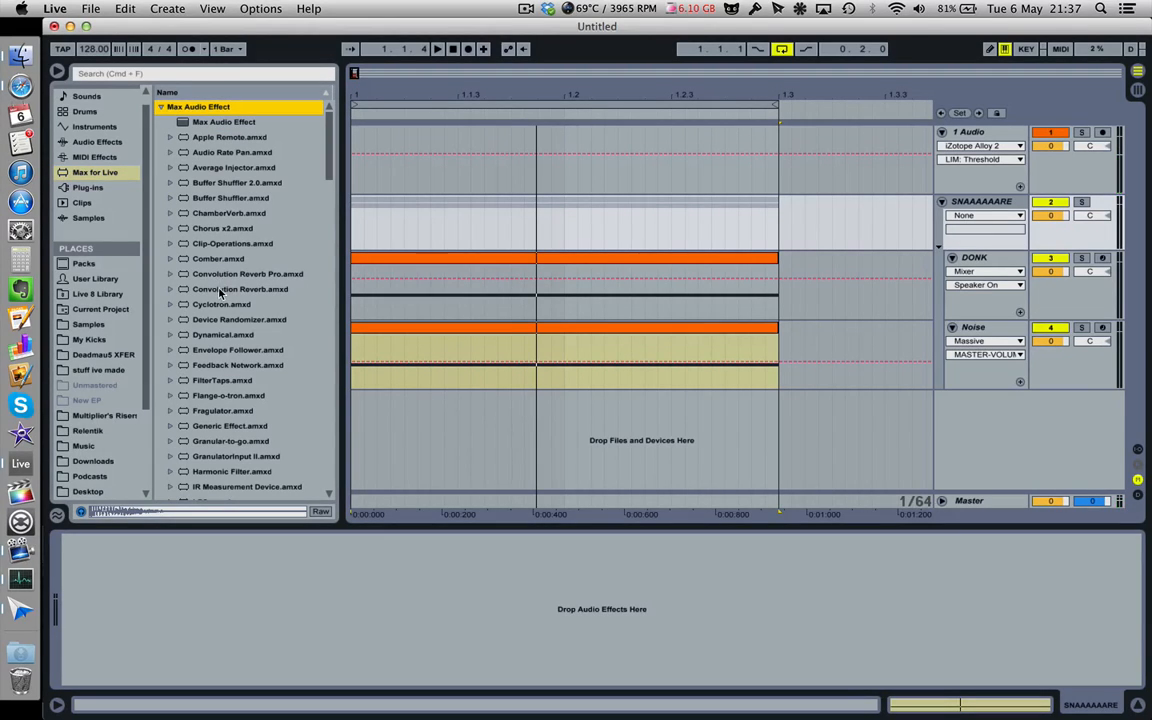
pyautogui.click(174, 275)
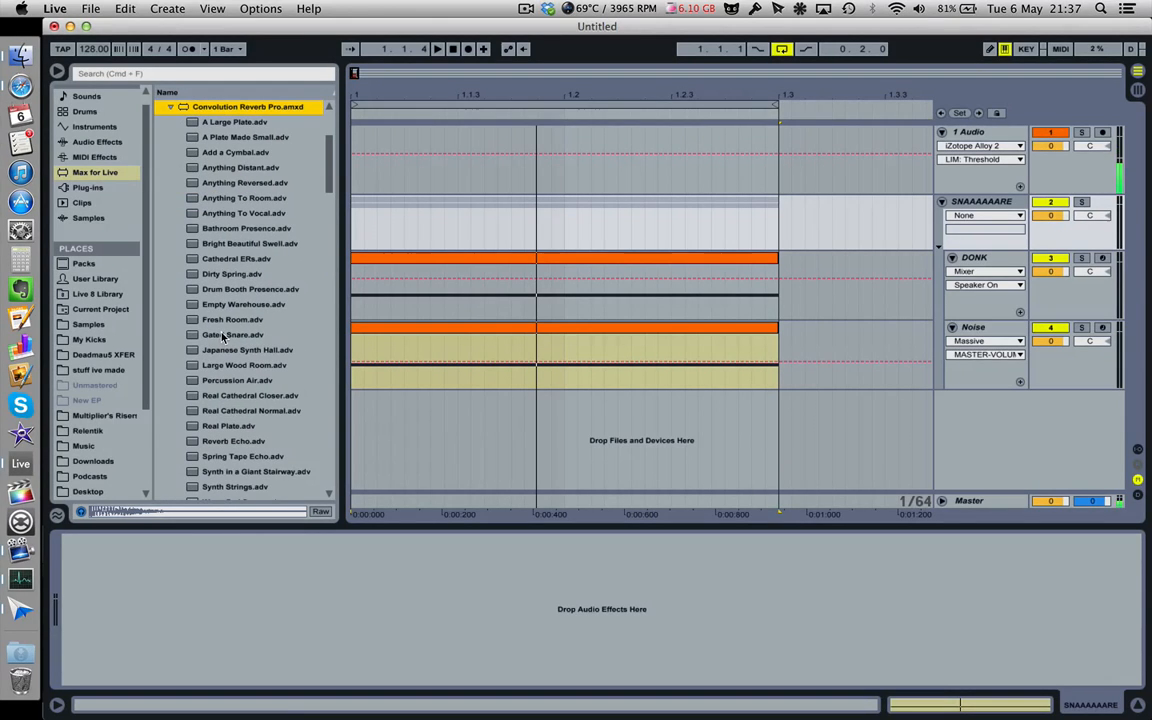
pyautogui.click(170, 107)
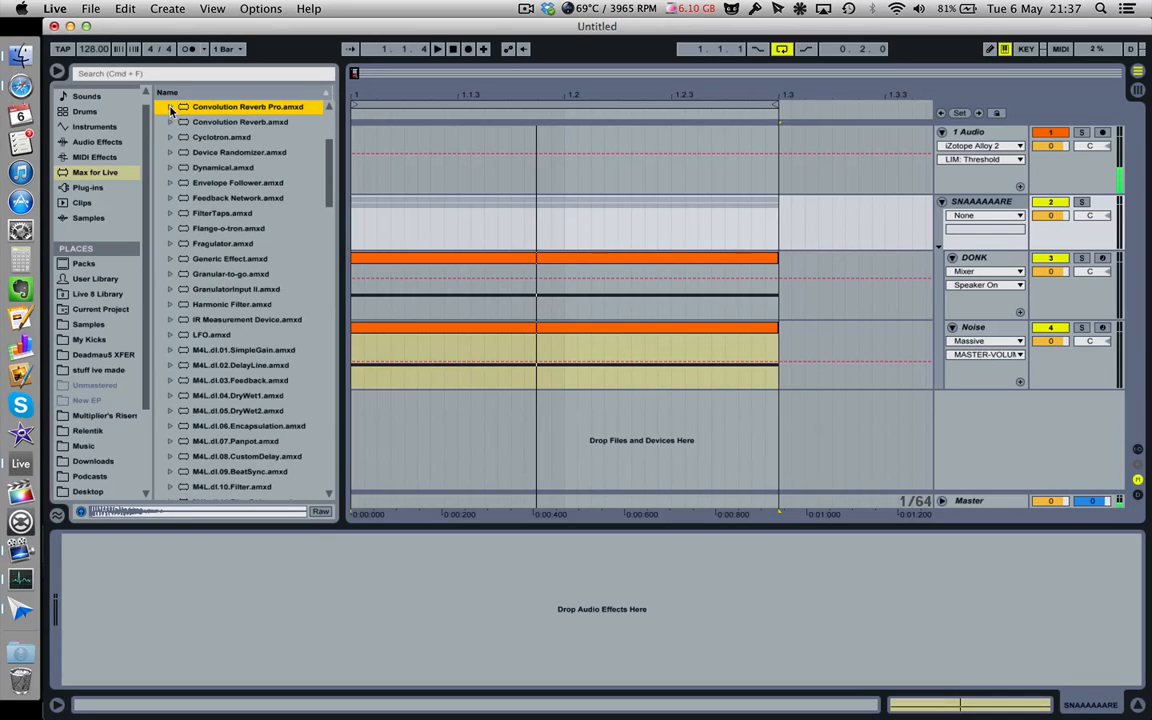
pyautogui.doubleClick(183, 108)
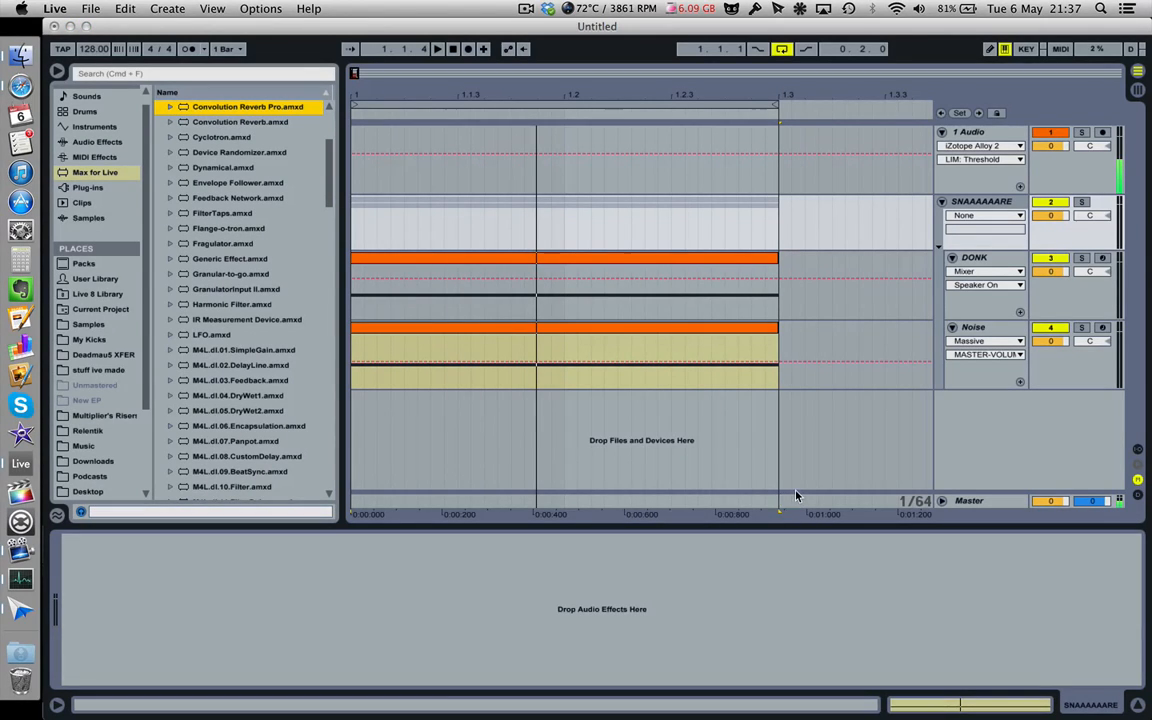
# - Add a Limiter audio effect to the Master track
pyautogui.click(975, 503)
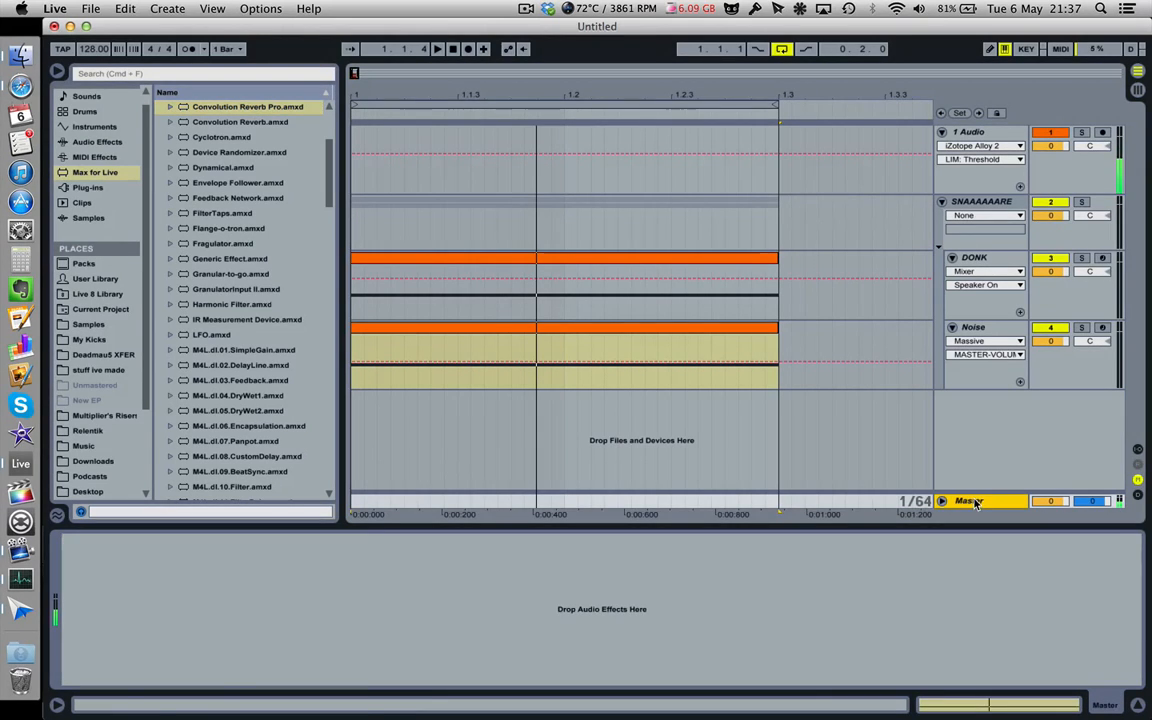
pyautogui.click(104, 142)
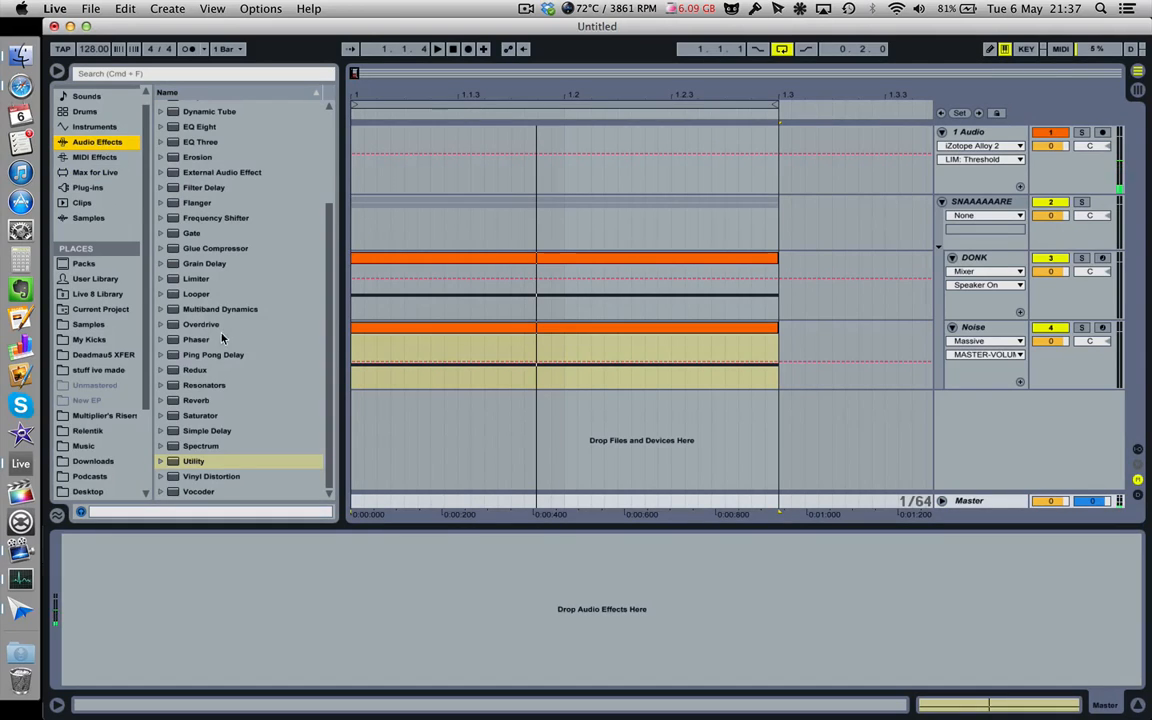
pyautogui.scroll(3, 183, 233)
pyautogui.scroll(-3, 185, 249)
pyautogui.doubleClick(180, 280)
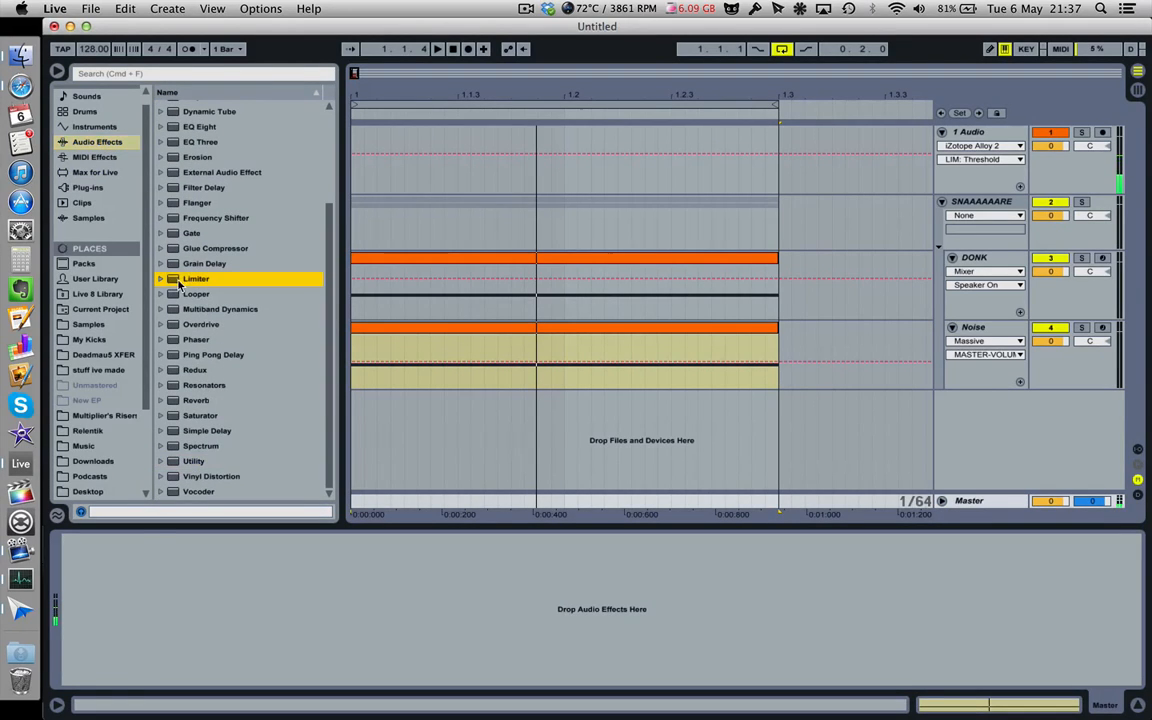
# - Set the snare group's Convolution Reverb Pro to type 06 Bigger Spaces with impulse response EDSP7500 Wormhole LR
pyautogui.click(995, 212)
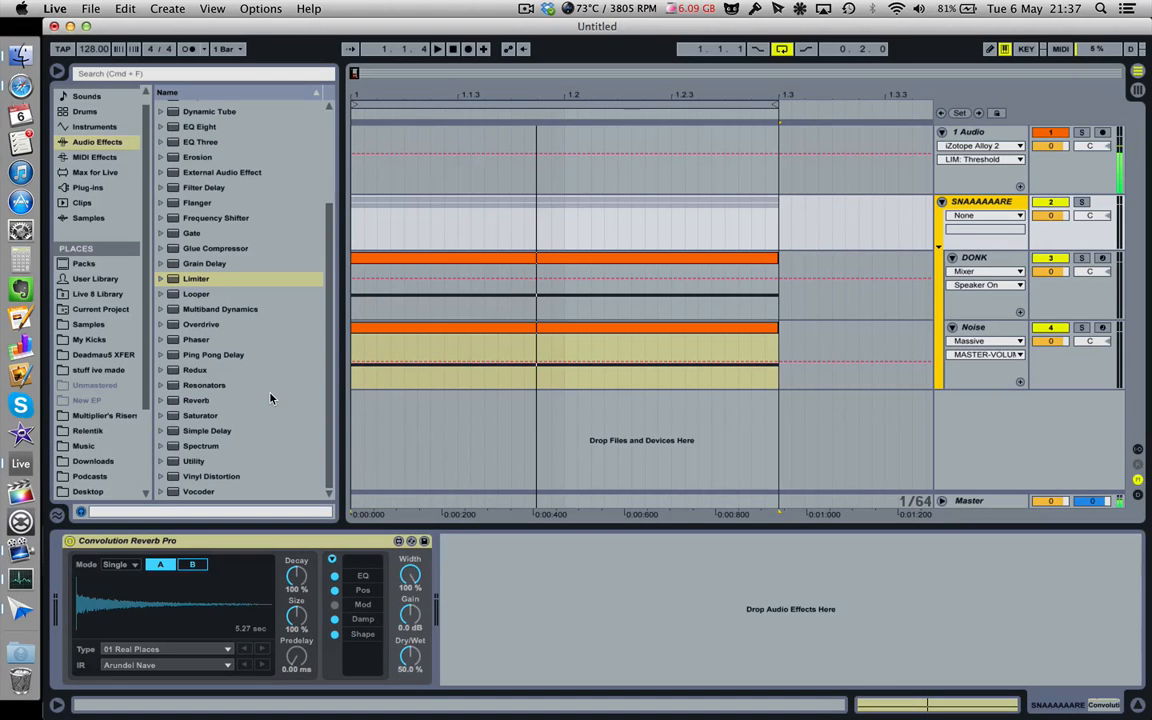
pyautogui.click(185, 655)
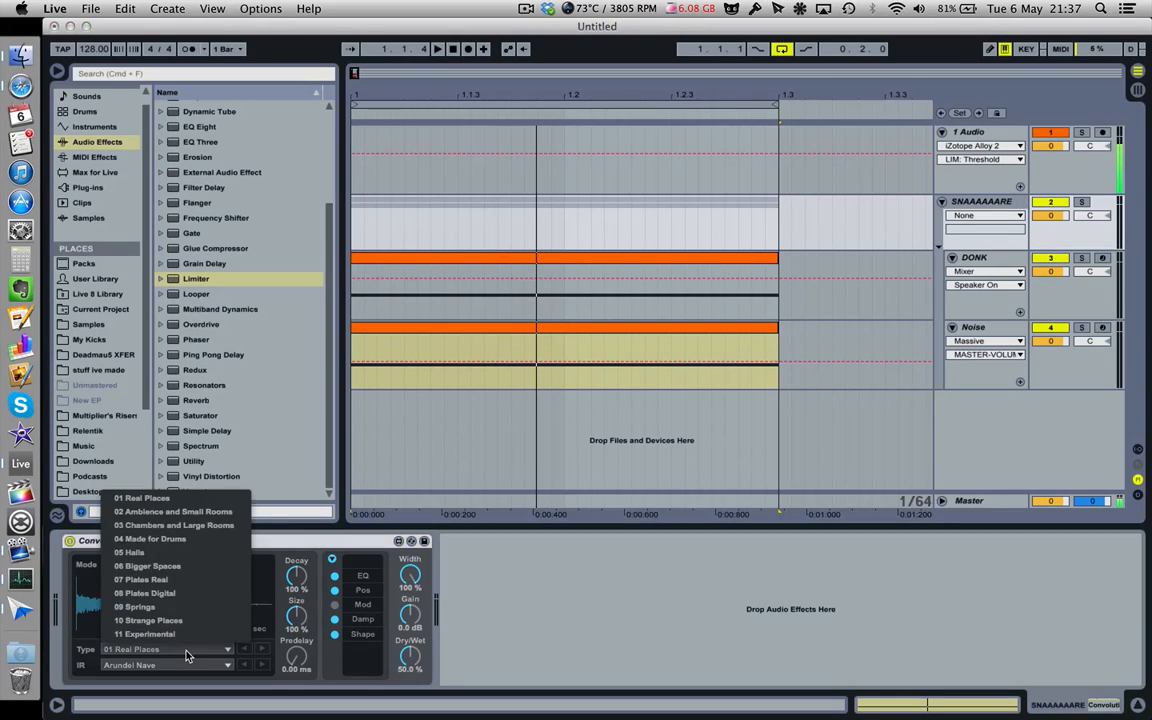
pyautogui.click(167, 567)
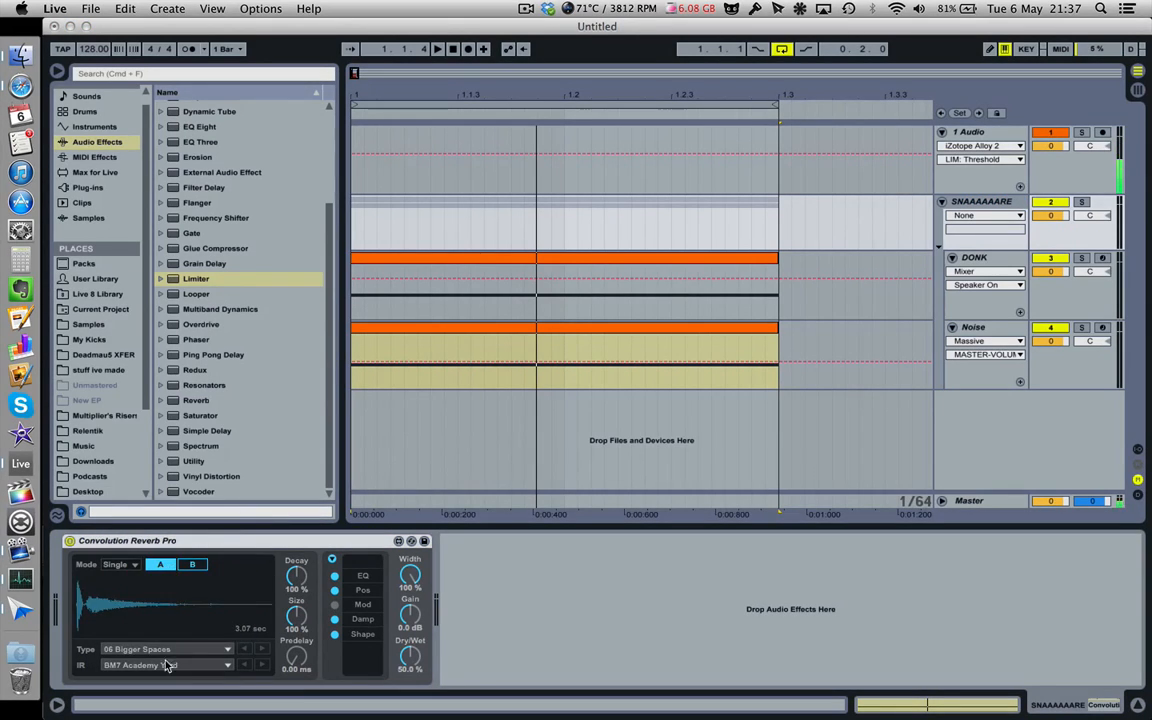
pyautogui.click(170, 665)
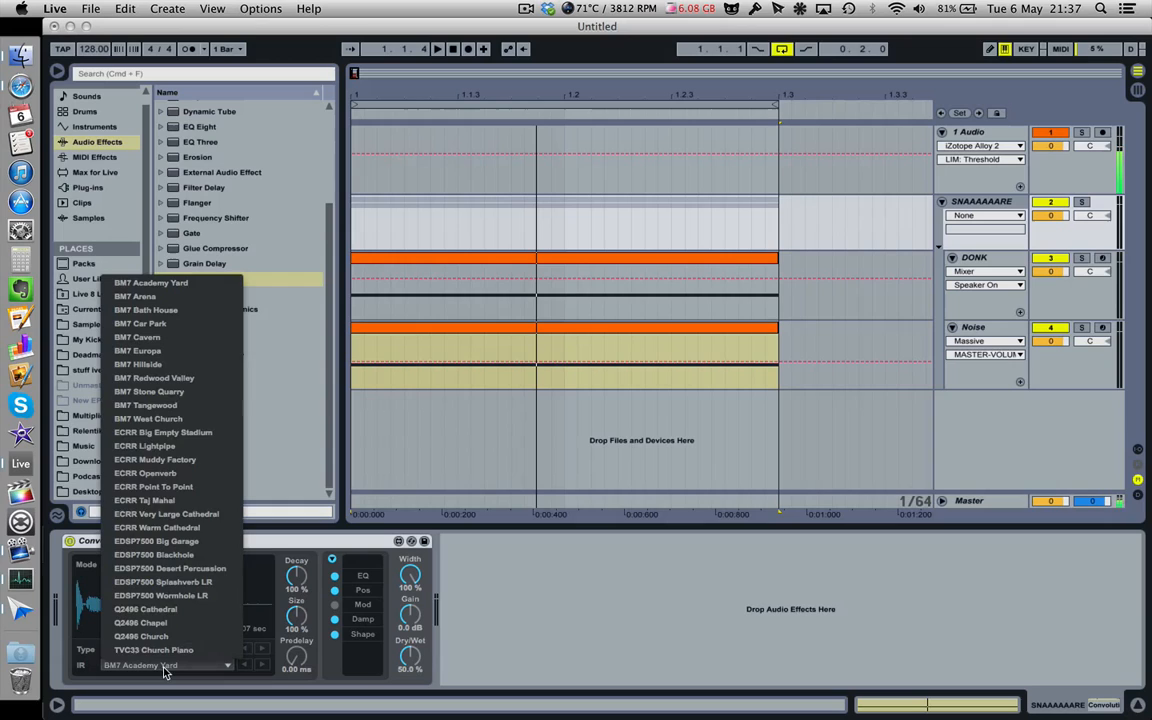
pyautogui.click(160, 595)
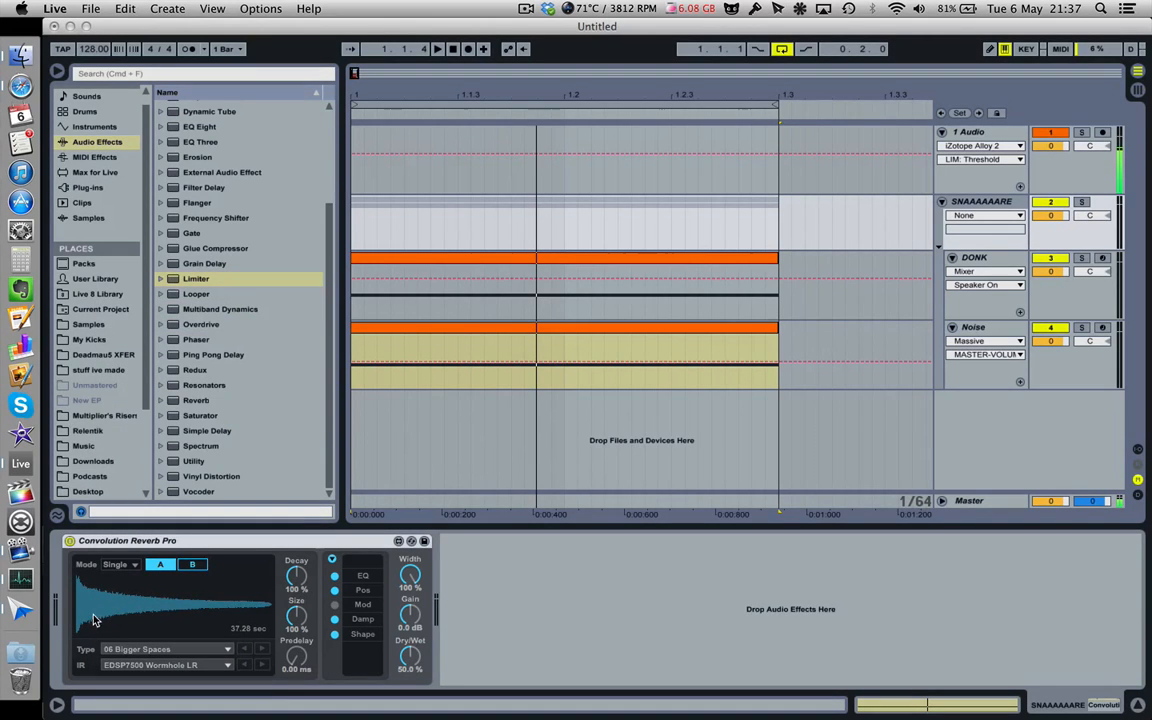
# - Switch the reverb type to 04 Made for Drums, choose impulse response TVC33 Snare Room Long and start playback
pyautogui.click(167, 652)
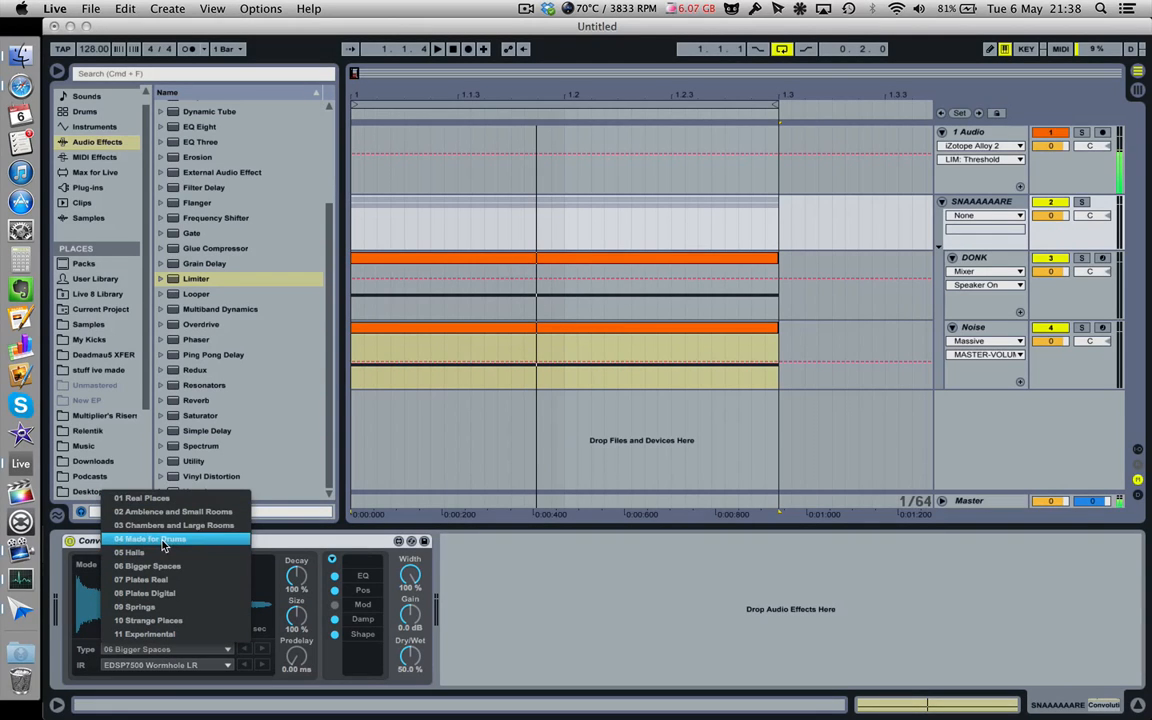
pyautogui.click(163, 540)
pyautogui.click(173, 672)
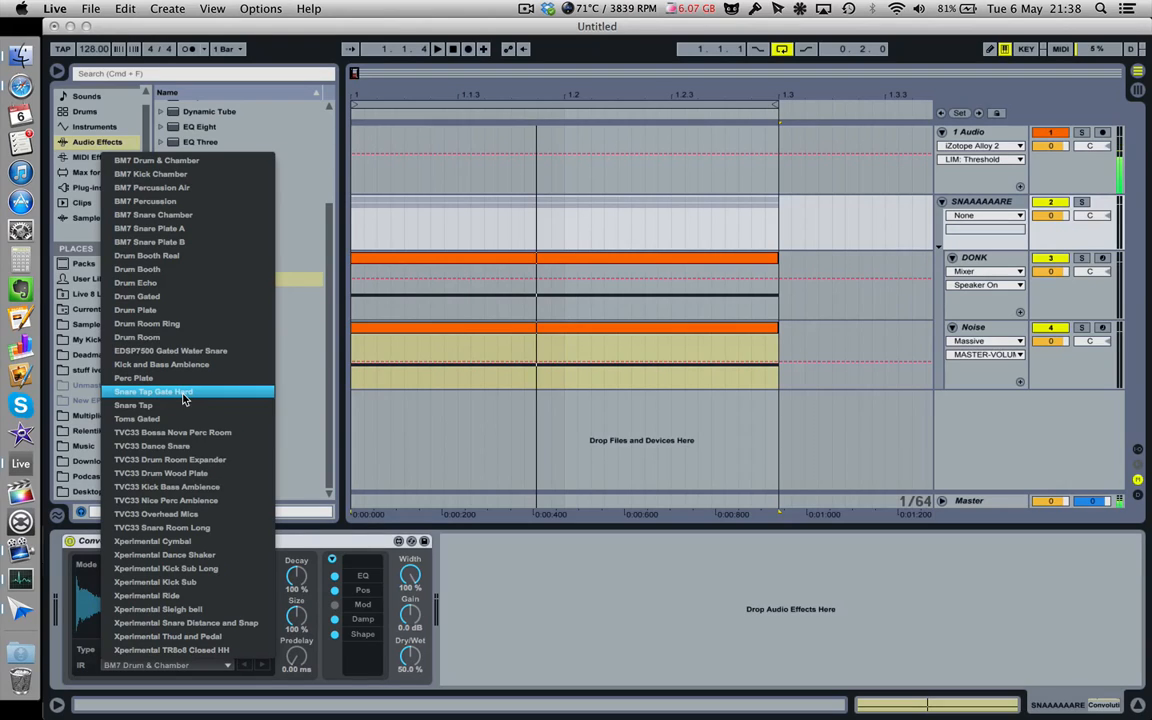
pyautogui.click(181, 531)
pyautogui.press('space')
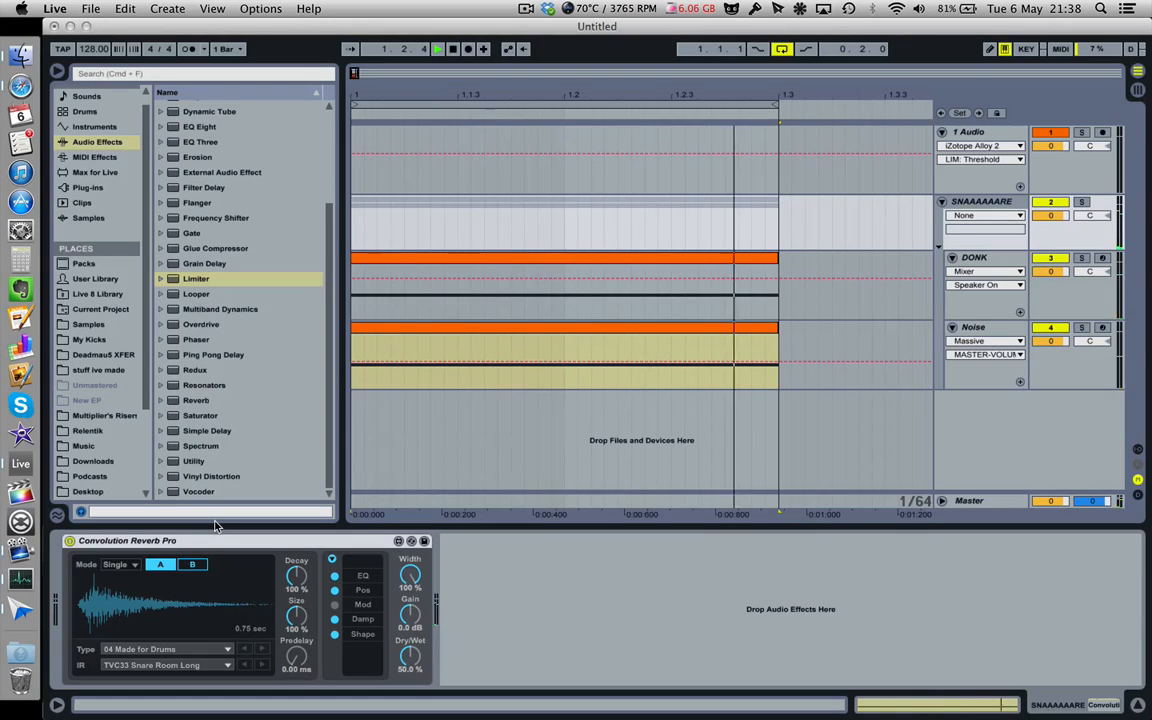
# - Audition the Xperimental Kick Sub, TVC33 Drum Room Expander and BM7 Snare Plate B impulse responses while the loop plays
pyautogui.click(180, 665)
pyautogui.click(155, 581)
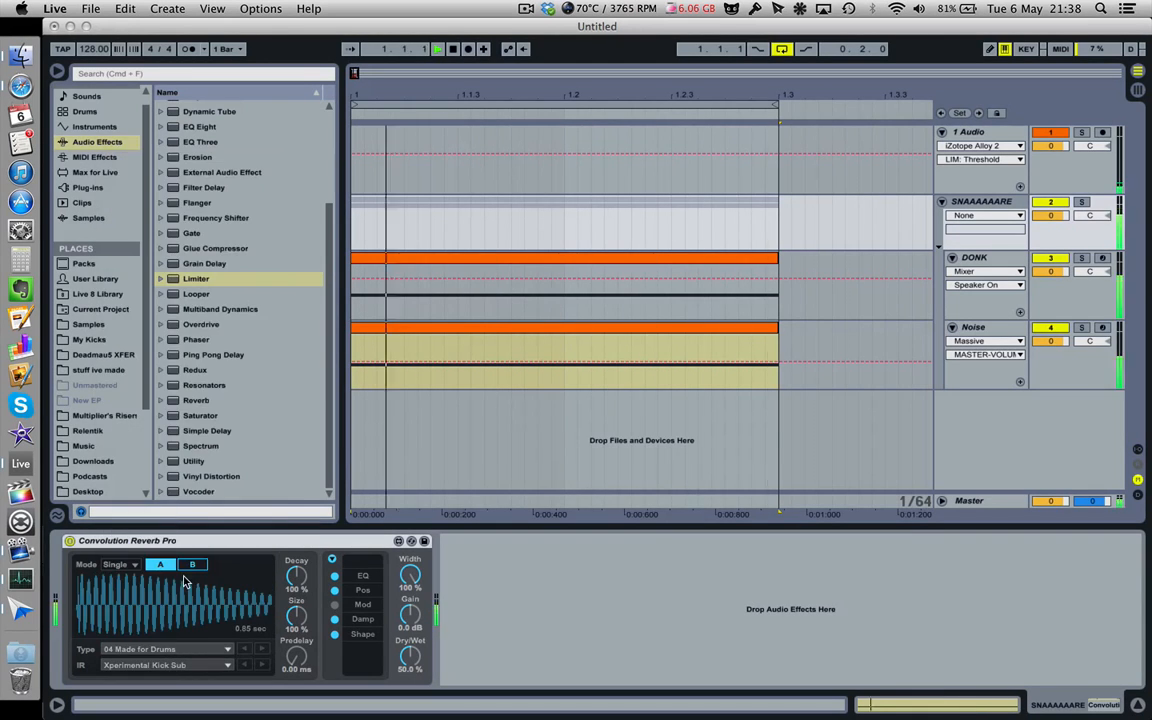
pyautogui.click(185, 665)
pyautogui.click(195, 463)
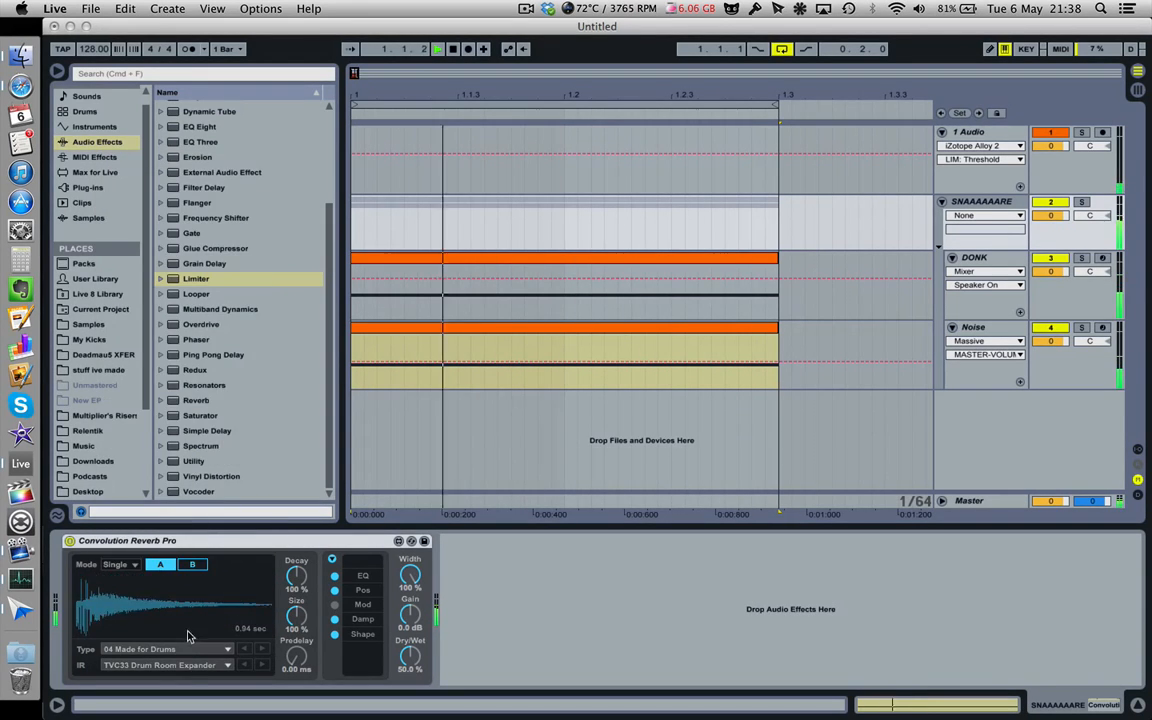
pyautogui.click(185, 665)
pyautogui.click(175, 246)
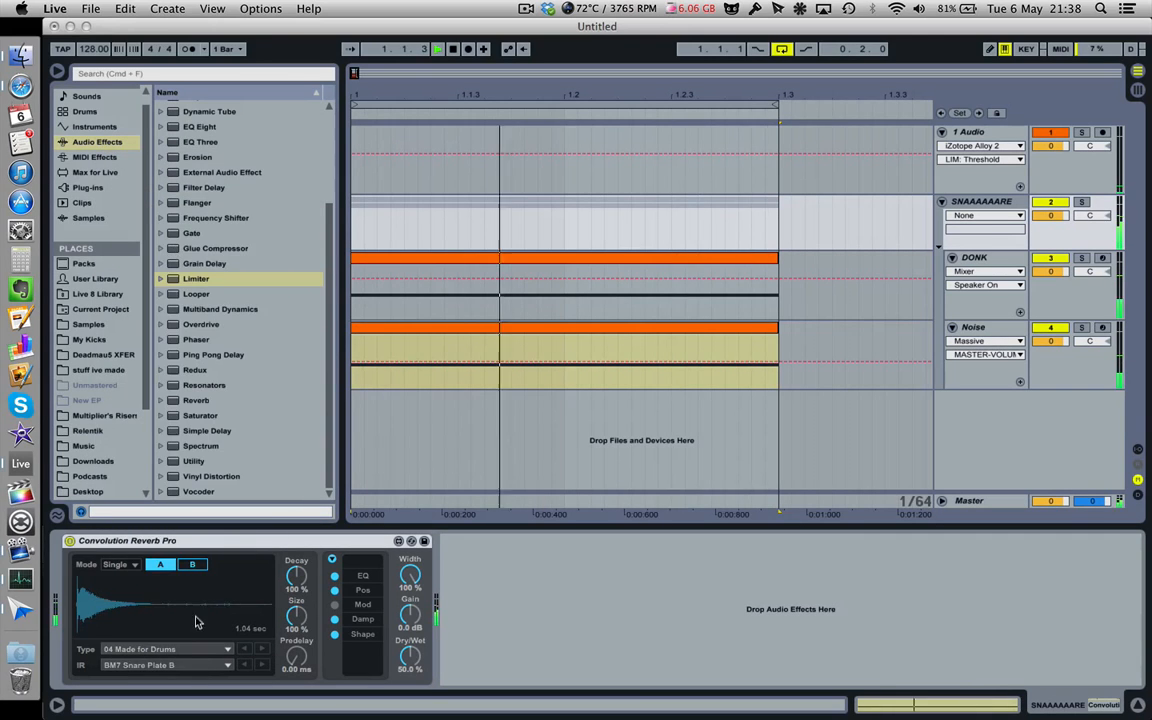
# - Audition the BM7 Snare Chamber, BM7 Drum & Chamber and Snare Tap impulse responses on the looping snare
pyautogui.click(175, 665)
pyautogui.click(170, 216)
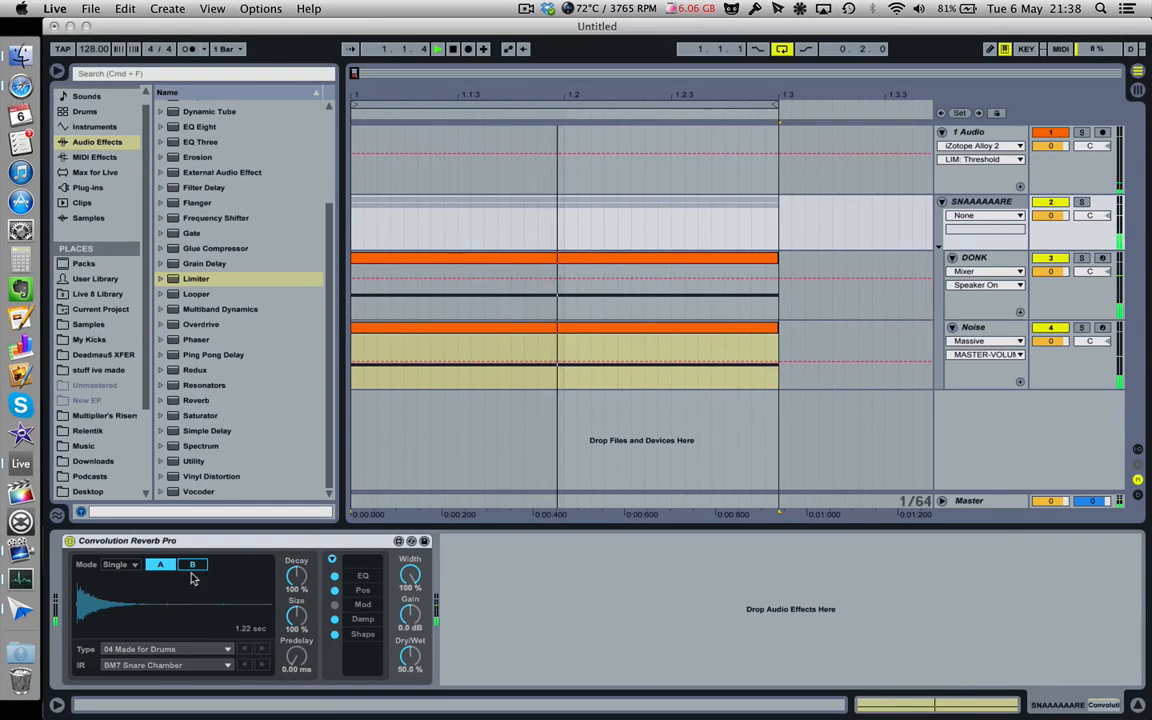
pyautogui.click(158, 667)
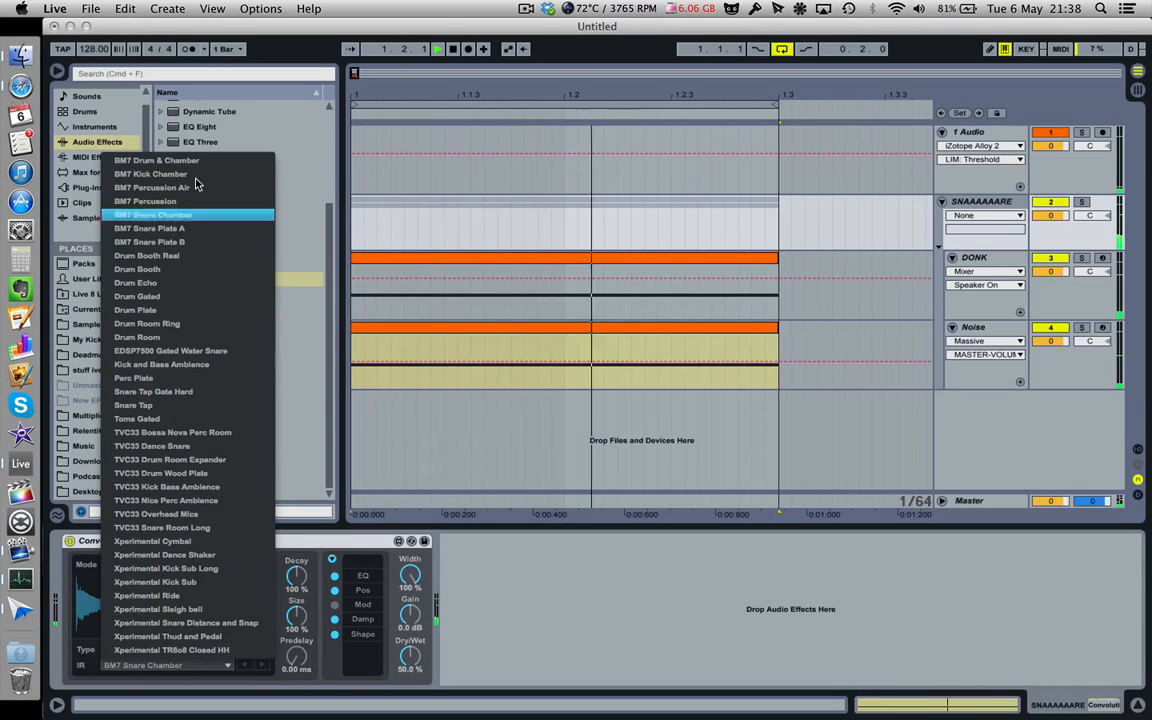
pyautogui.click(160, 160)
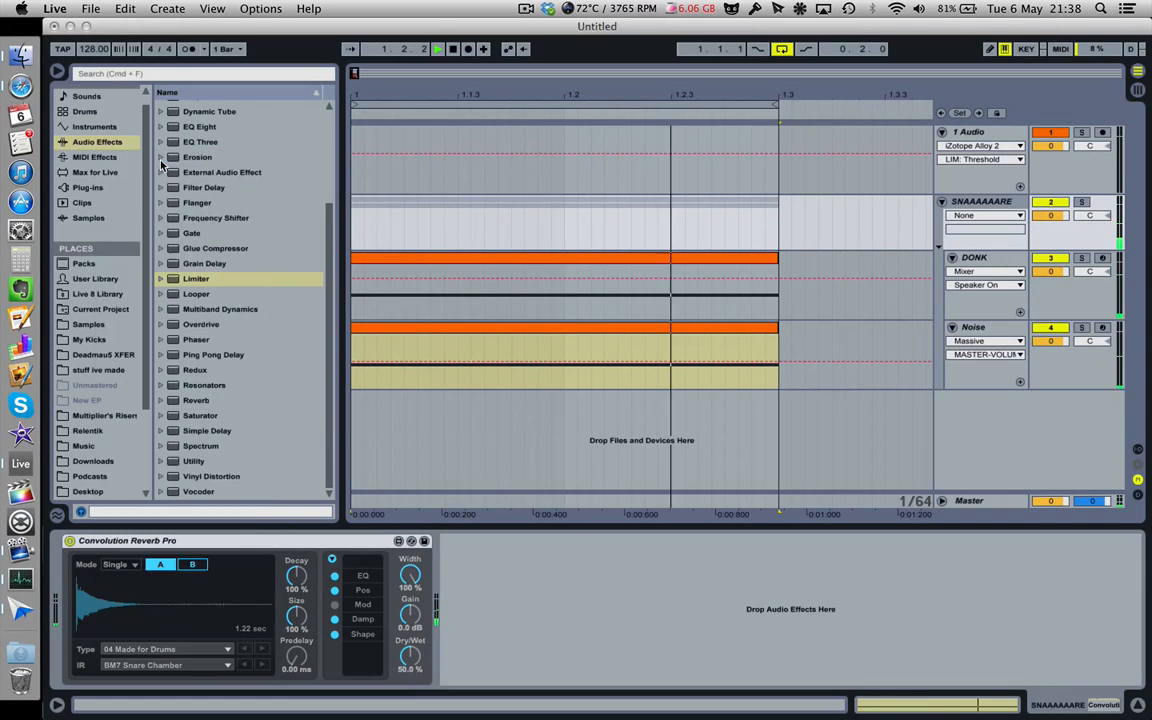
pyautogui.click(160, 665)
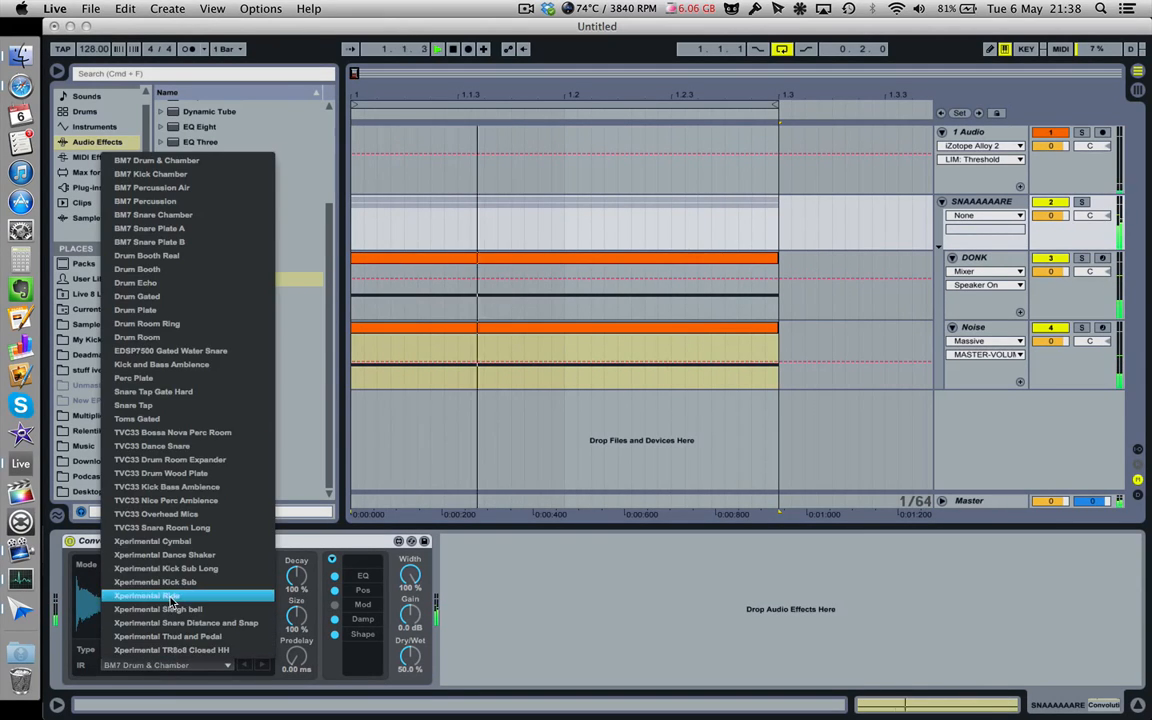
pyautogui.click(145, 405)
# - Set the reverb's impulse response to Xperimental Snare Distance and Snap and play the loop
pyautogui.click(153, 667)
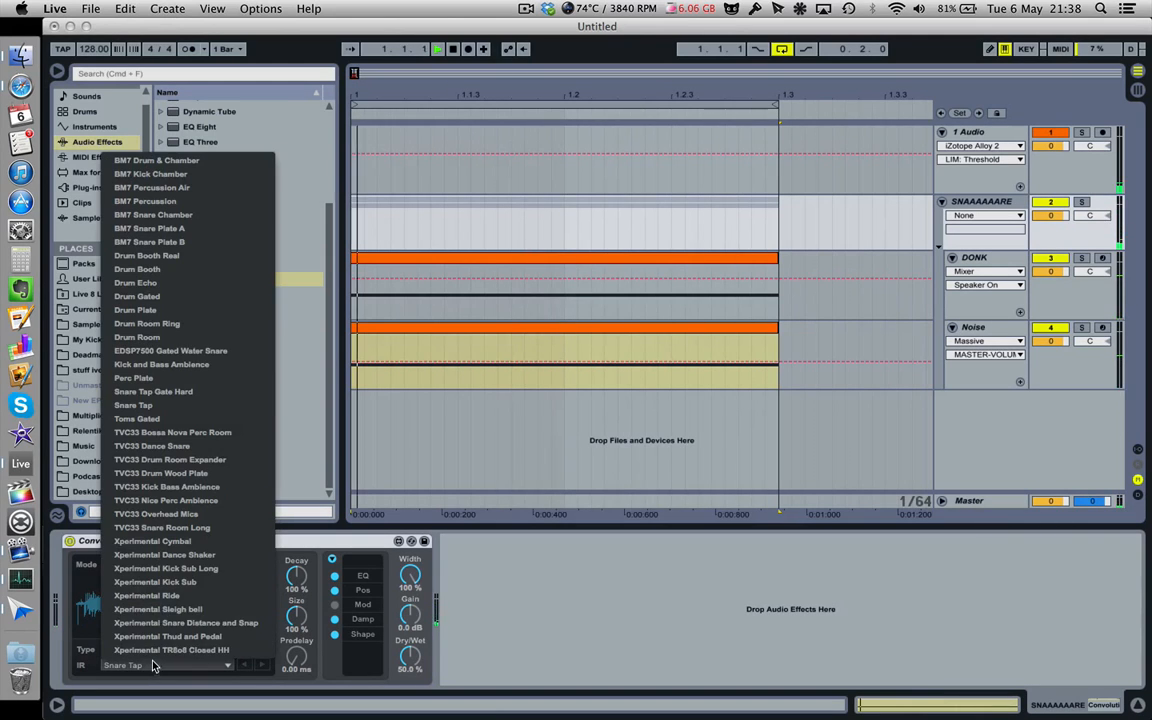
pyautogui.click(175, 623)
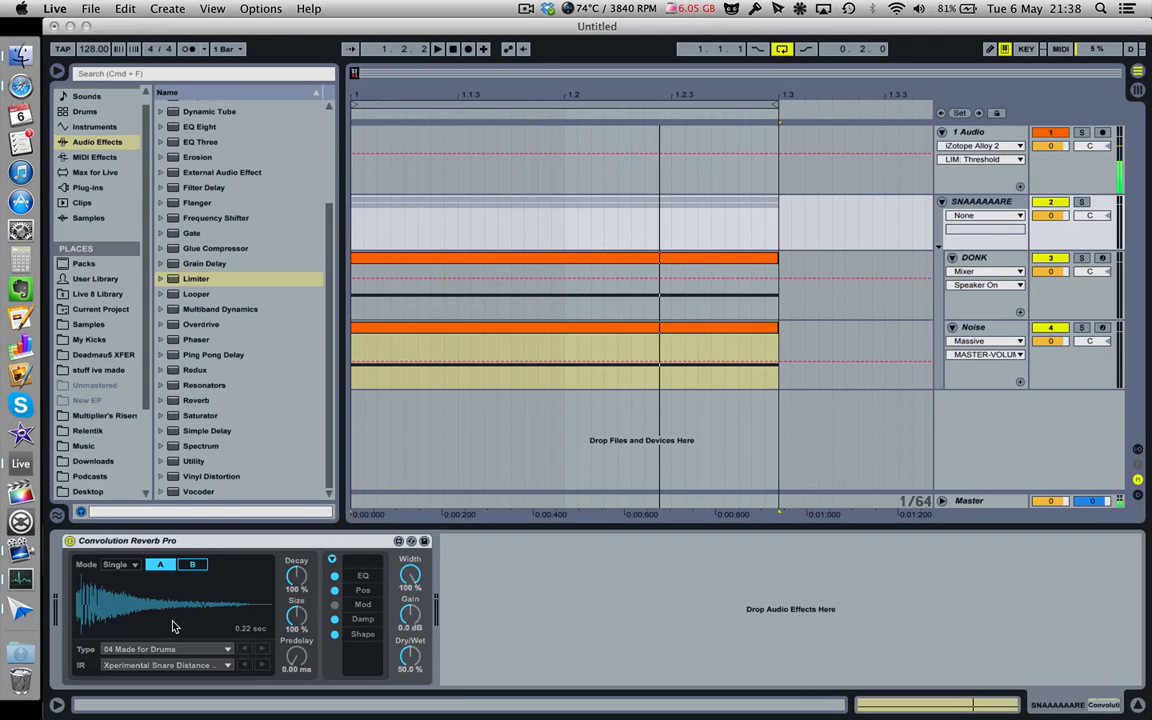
pyautogui.press('space')
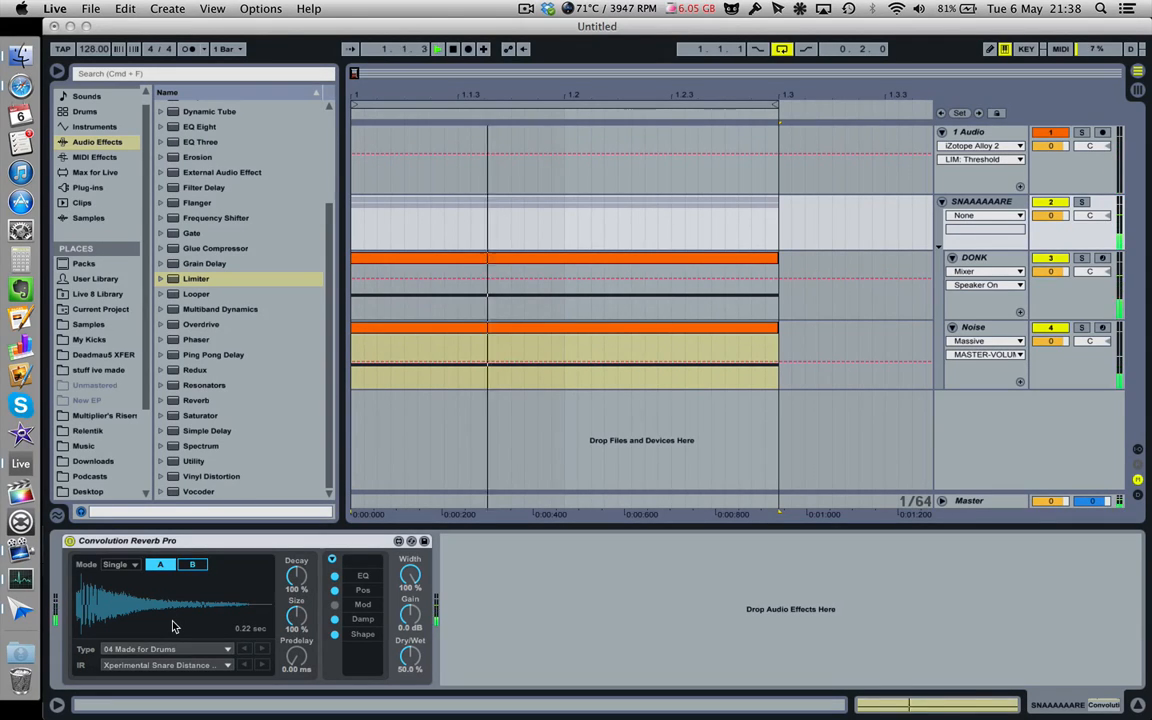
# - Try the Xperimental Cymbal impulse response, and return to Xperimental Snare Distance and Snap
pyautogui.click(160, 665)
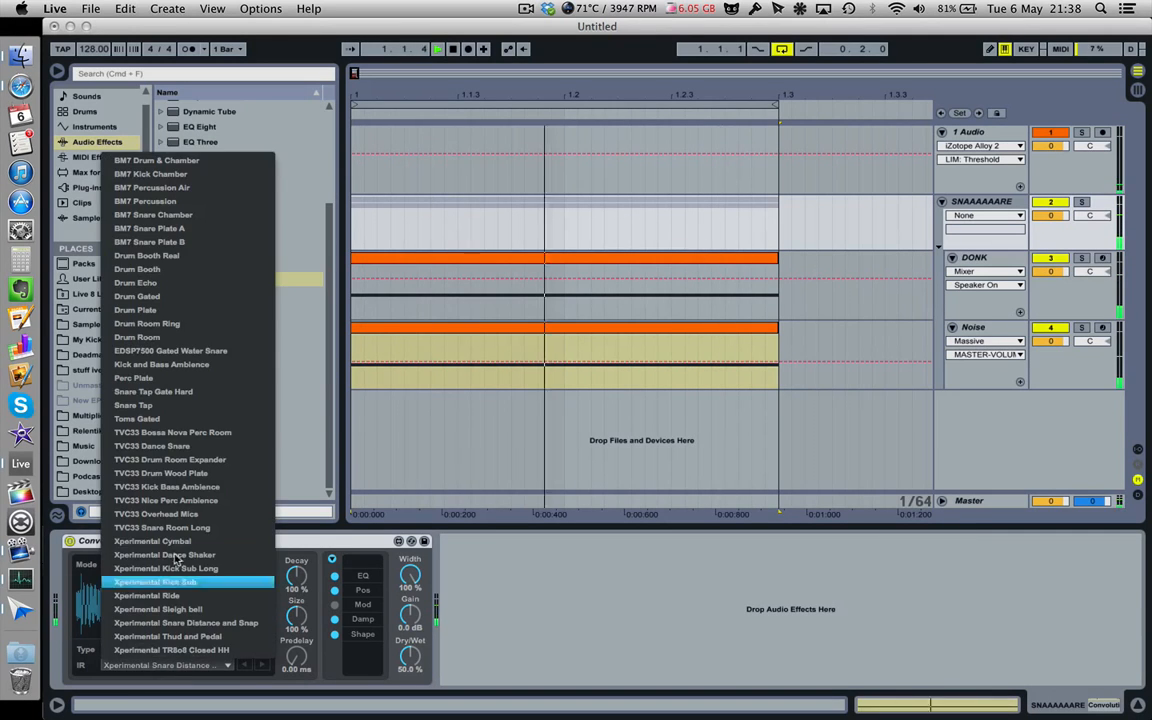
pyautogui.click(165, 584)
pyautogui.click(176, 666)
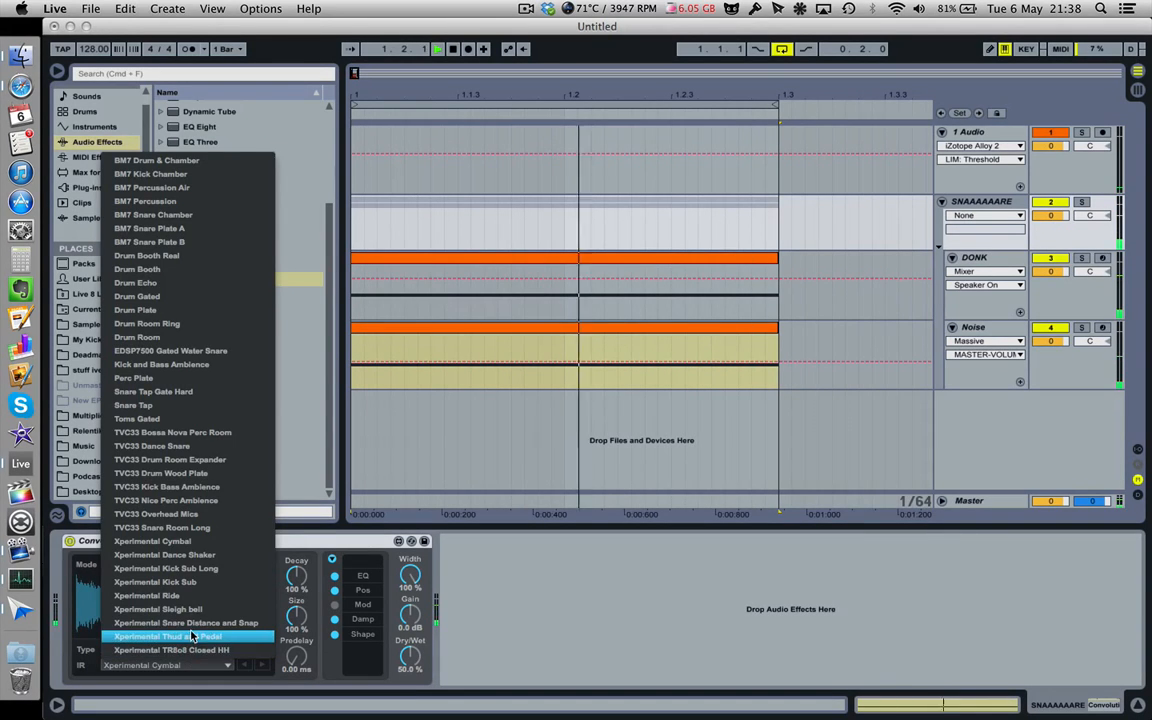
pyautogui.click(192, 624)
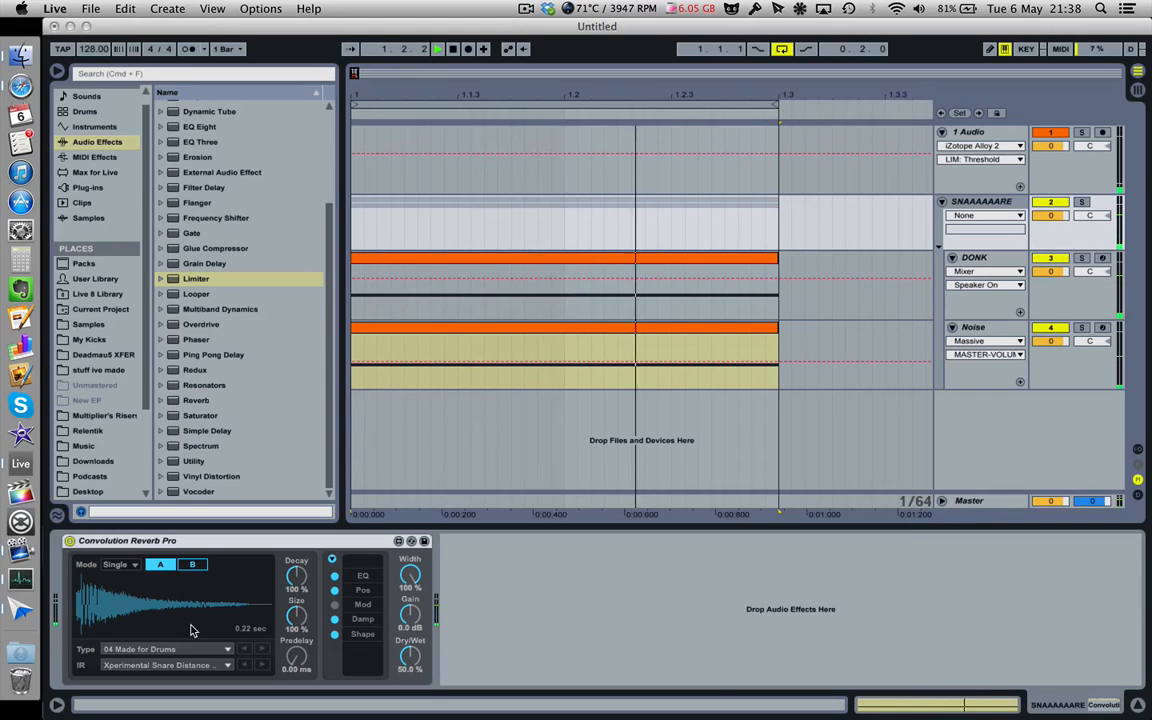
# - Set the convolution reverb's impulse response to TVC33 Snare Room Long and reduce its Dry/Wet to about 4.72%
pyautogui.click(180, 665)
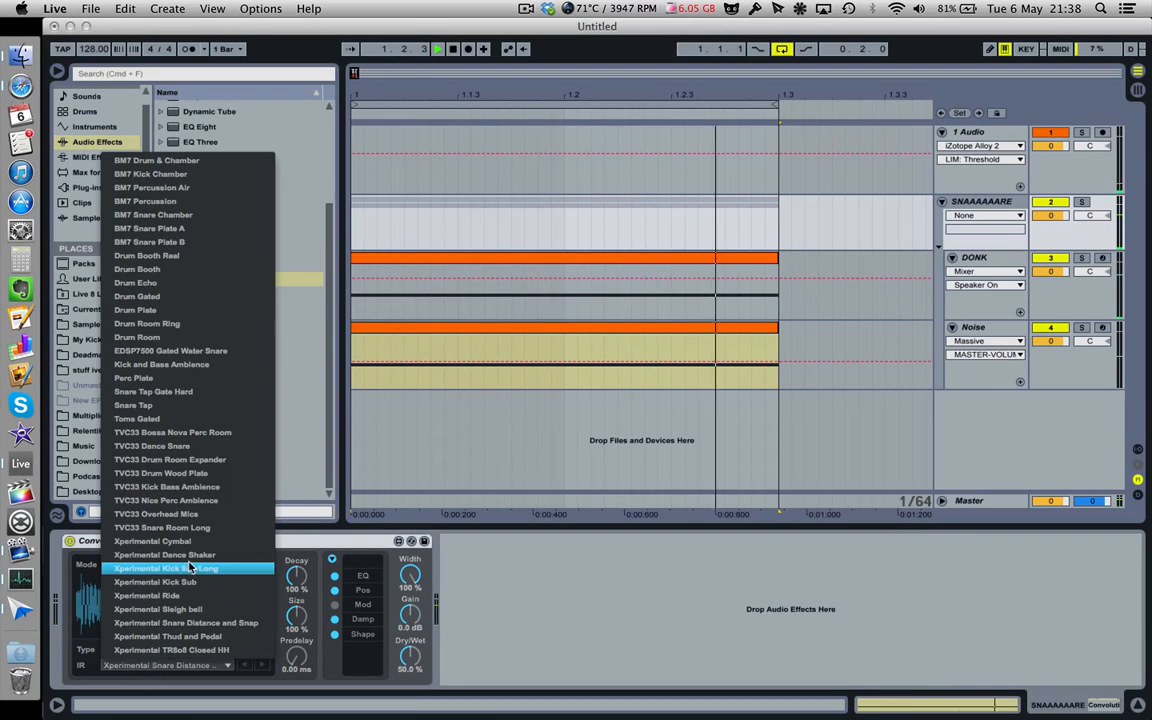
pyautogui.click(162, 527)
pyautogui.click(190, 665)
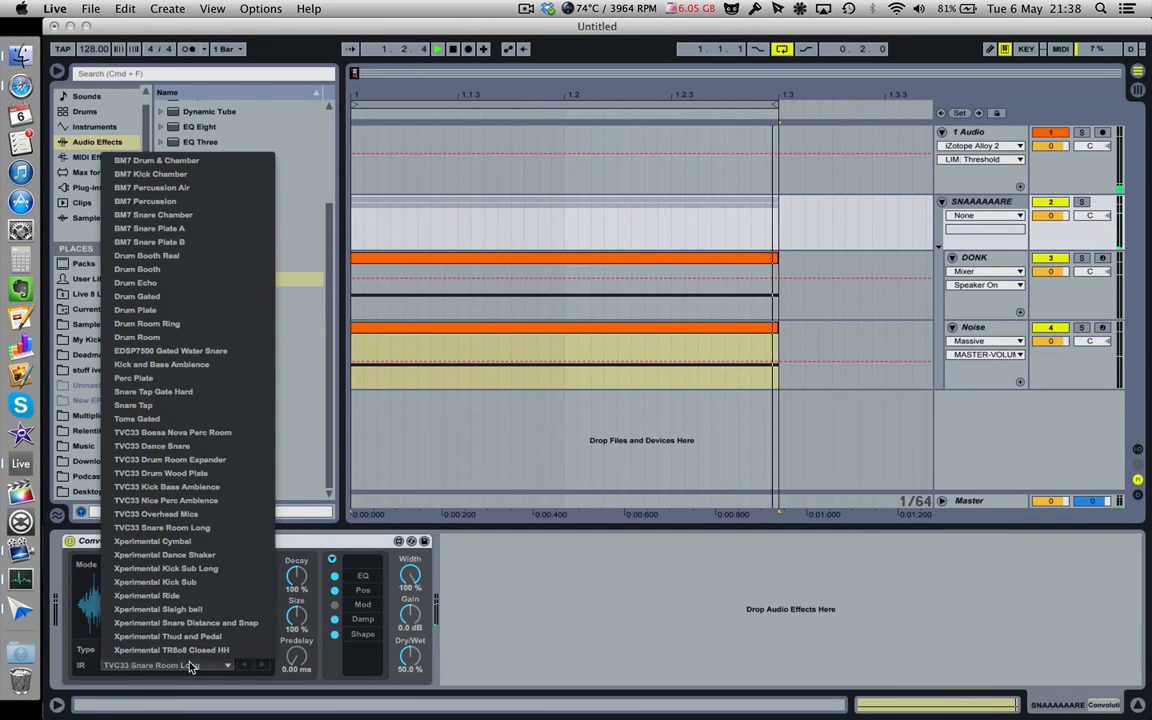
pyautogui.click(507, 663)
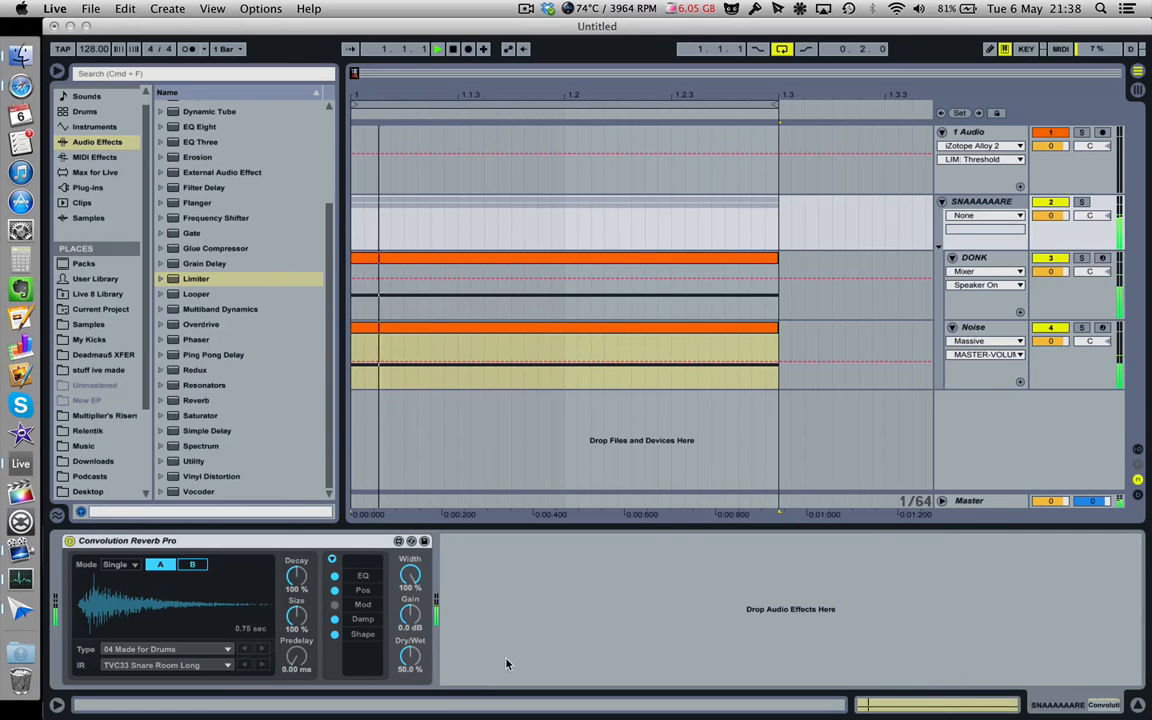
pyautogui.moveTo(418, 666)
pyautogui.mouseDown()
pyautogui.moveTo(418, 710)
pyautogui.moveTo(408, 663)
pyautogui.mouseUp()
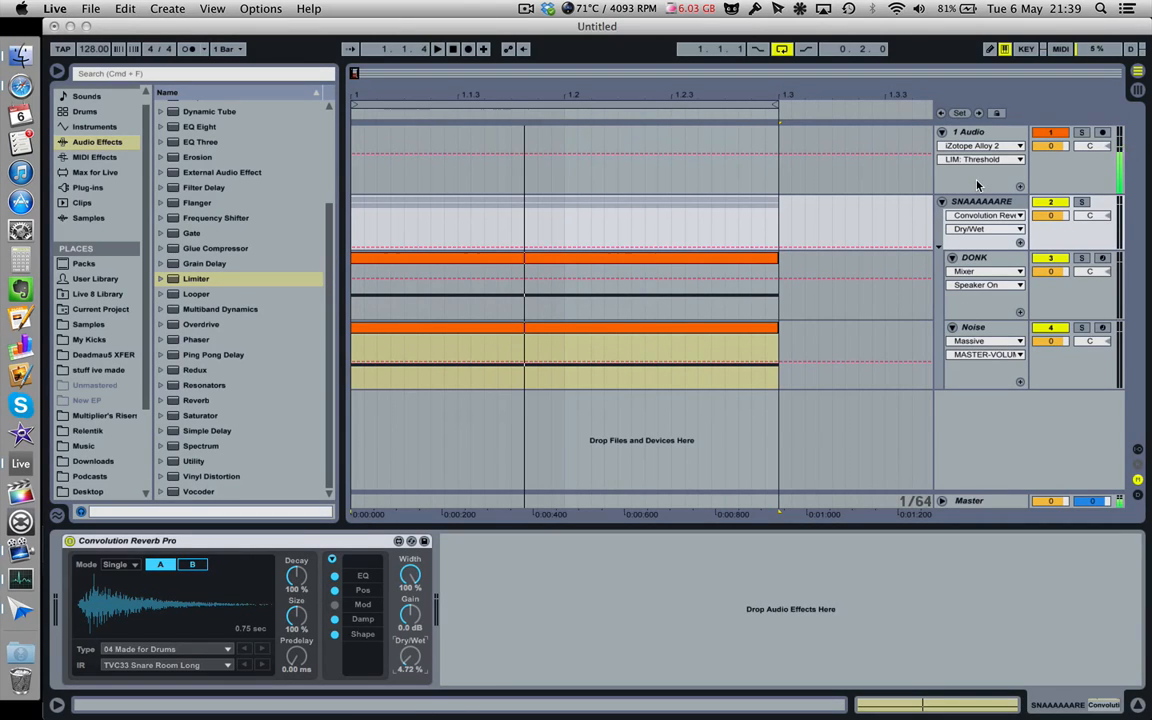
# - Add the iZotope Alloy 2 plug-in after the convolution reverb on the SNAAAAAARE group track
pyautogui.click(1017, 200)
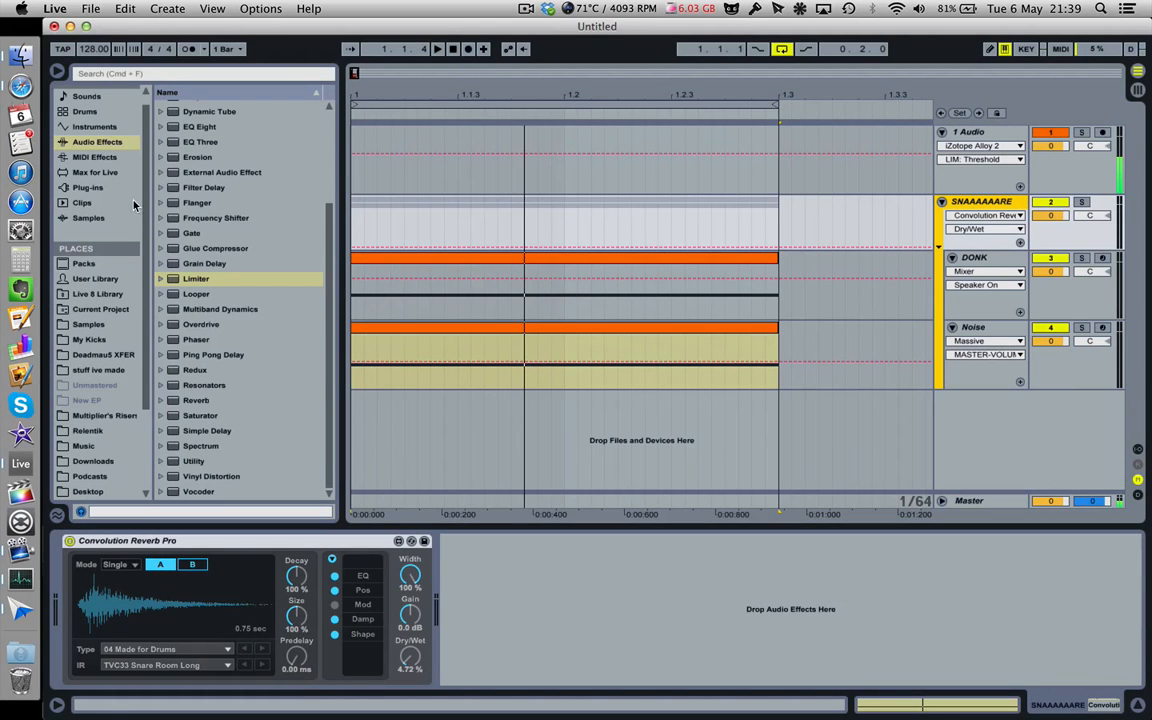
pyautogui.click(88, 188)
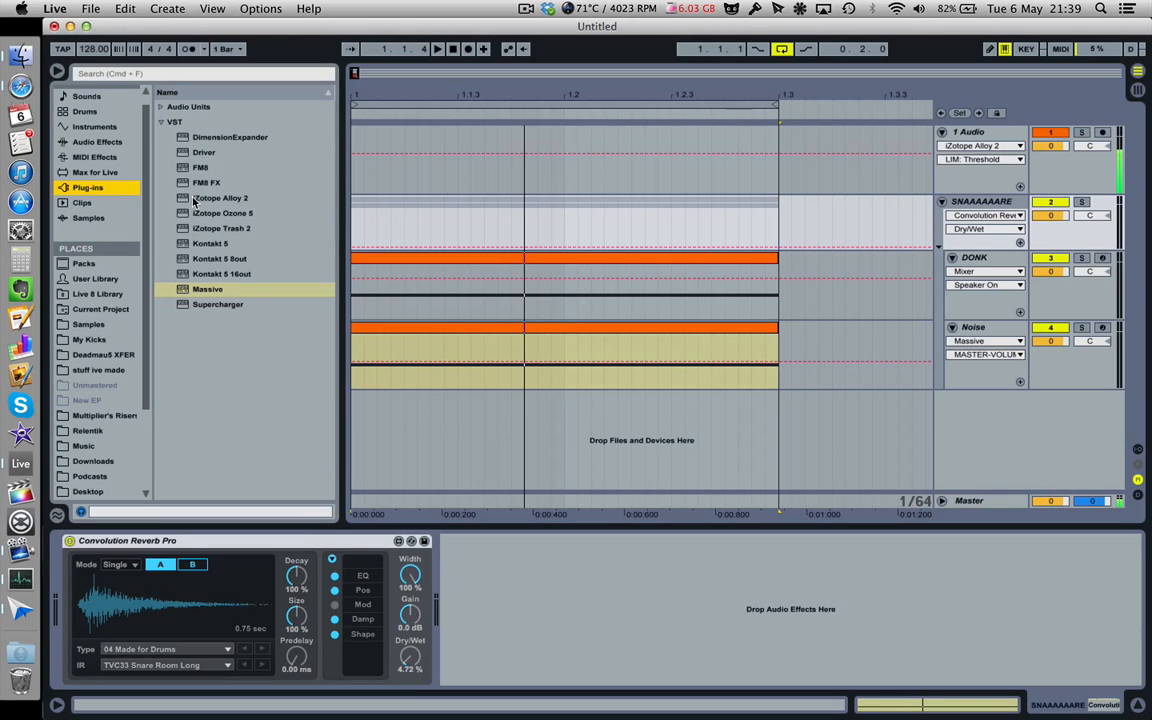
pyautogui.moveTo(190, 200); pyautogui.dragTo(560, 583)
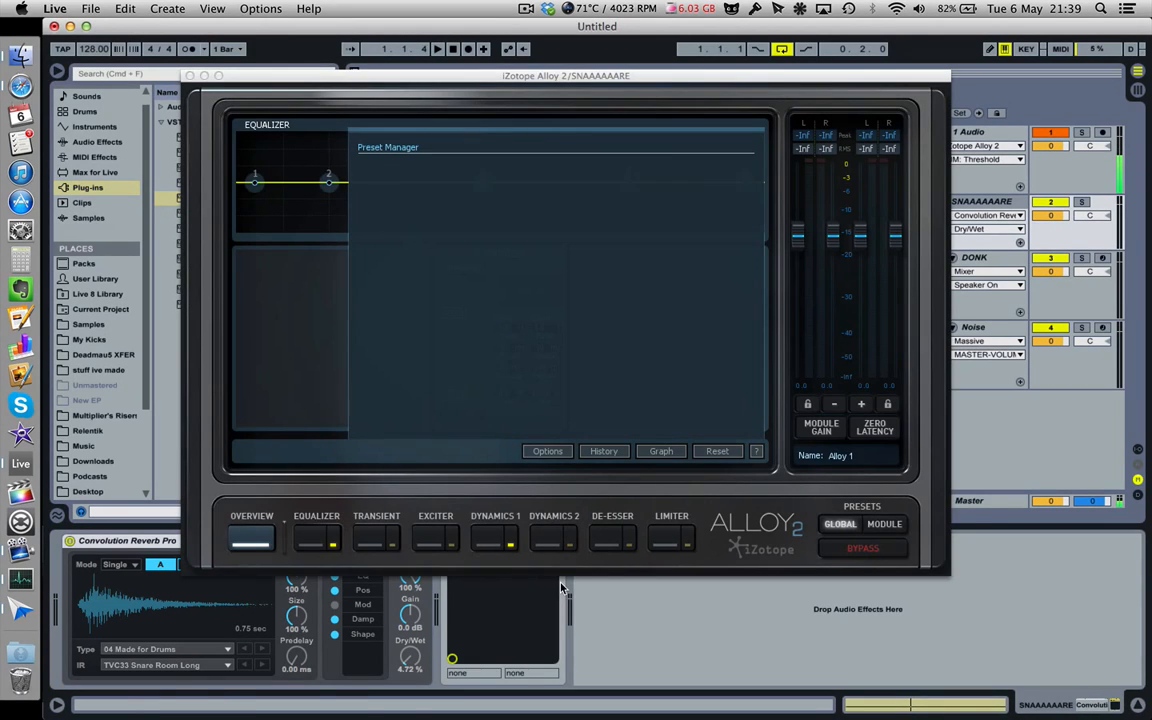
# - Play the loop and audition Alloy 2's Snare presets from Added Snare Warmth through Electronic Snare Warmer
pyautogui.scroll(-2, 378, 289)
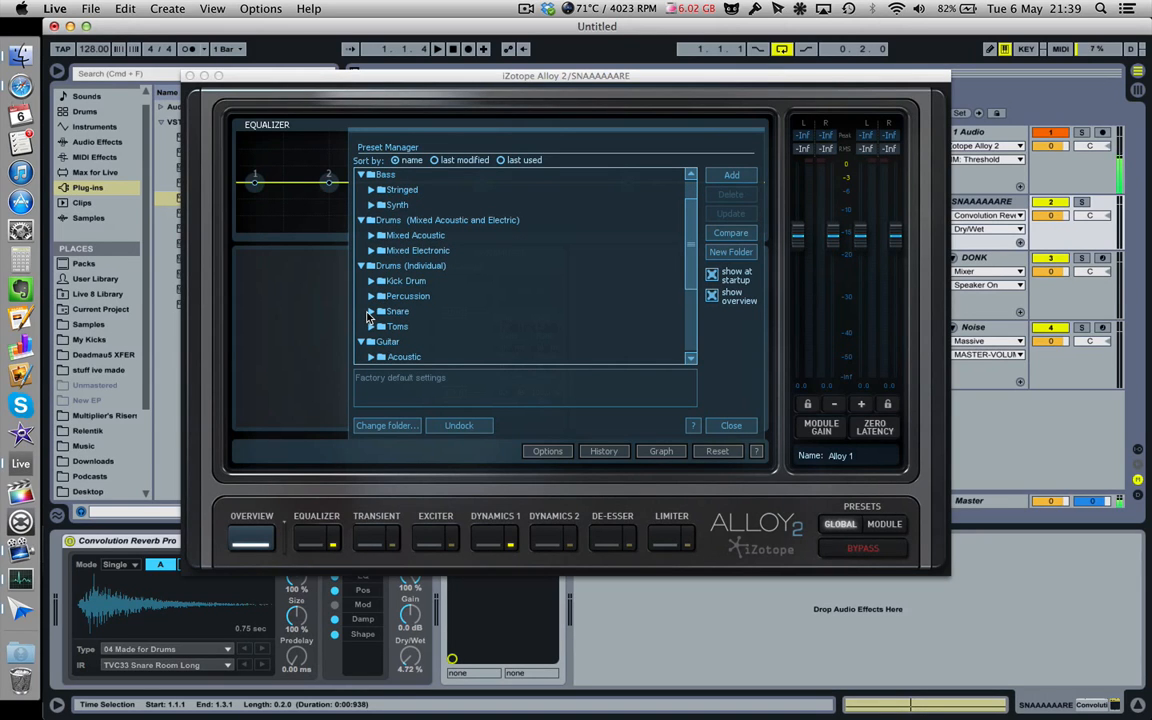
pyautogui.click(370, 312)
pyautogui.scroll(-7, 408, 345)
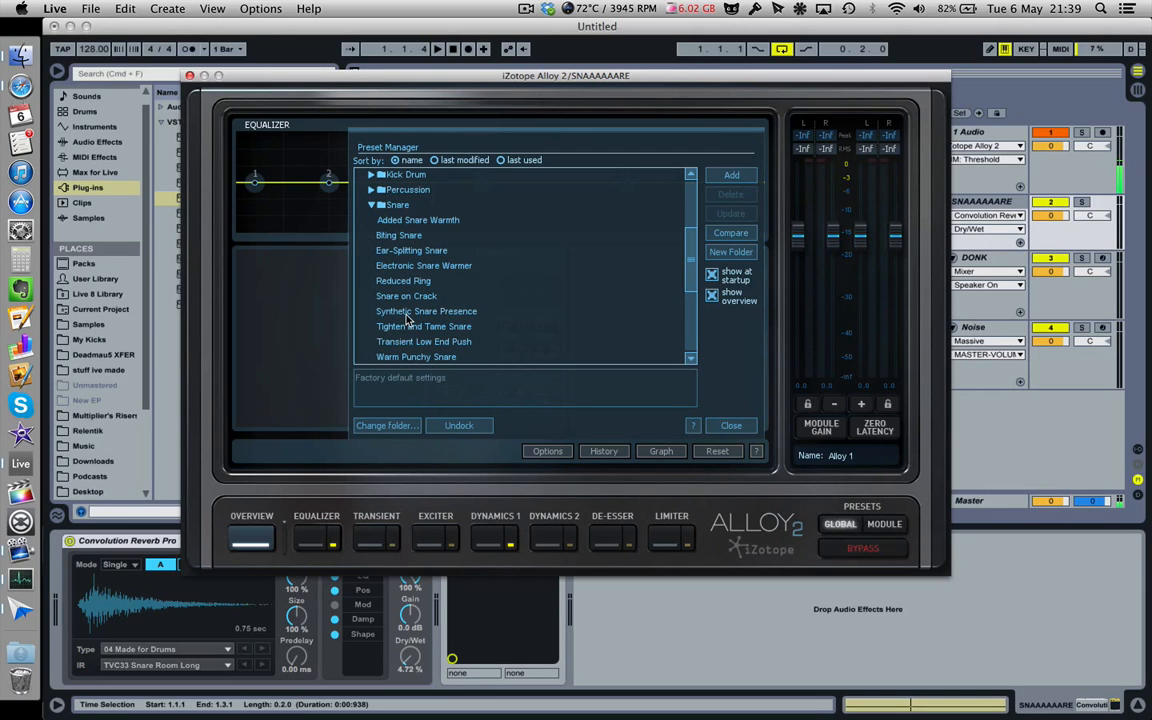
pyautogui.press('space')
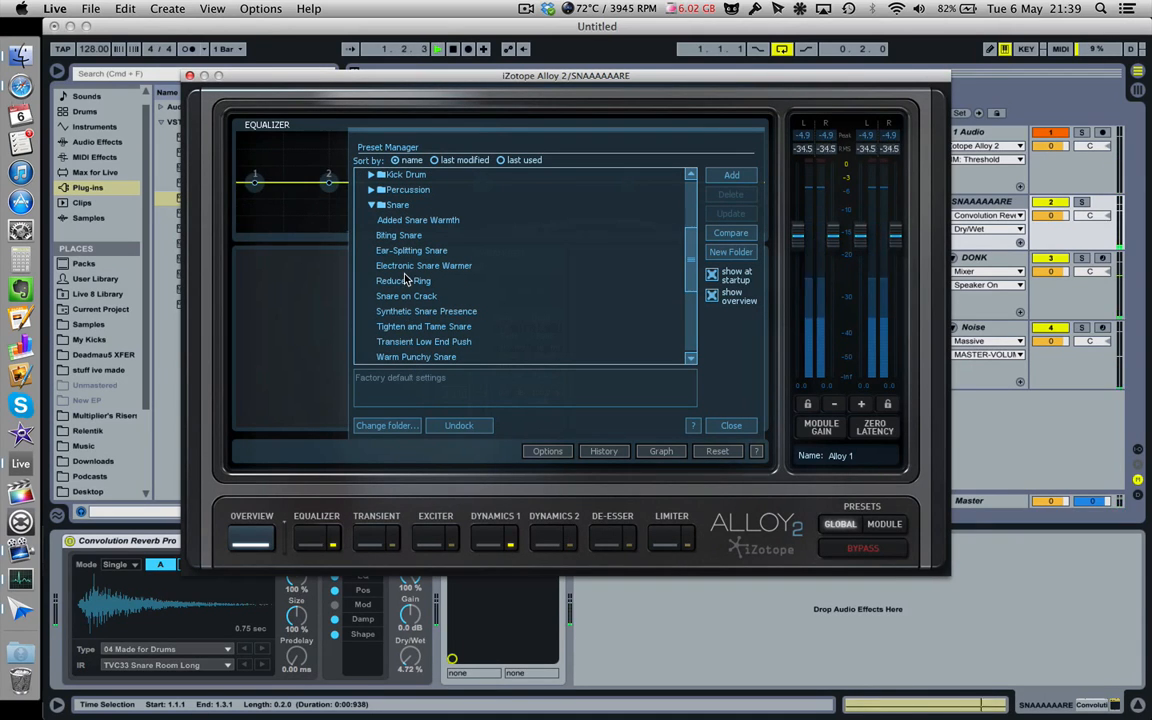
pyautogui.click(401, 221)
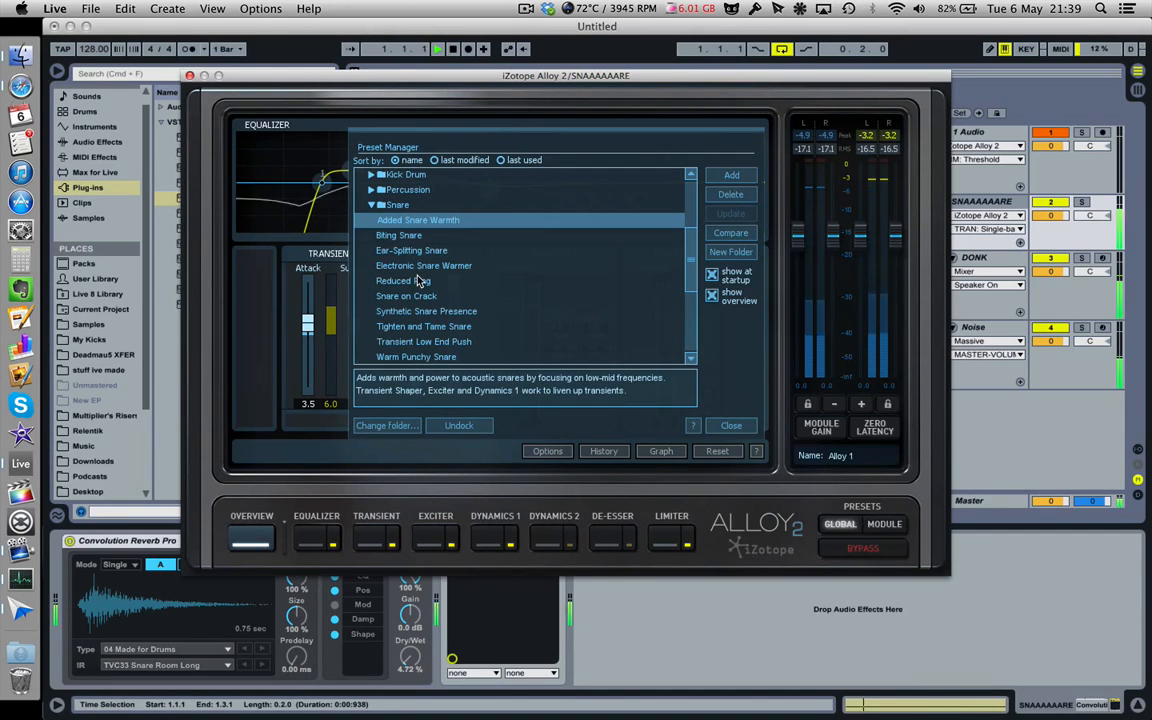
pyautogui.click(400, 236)
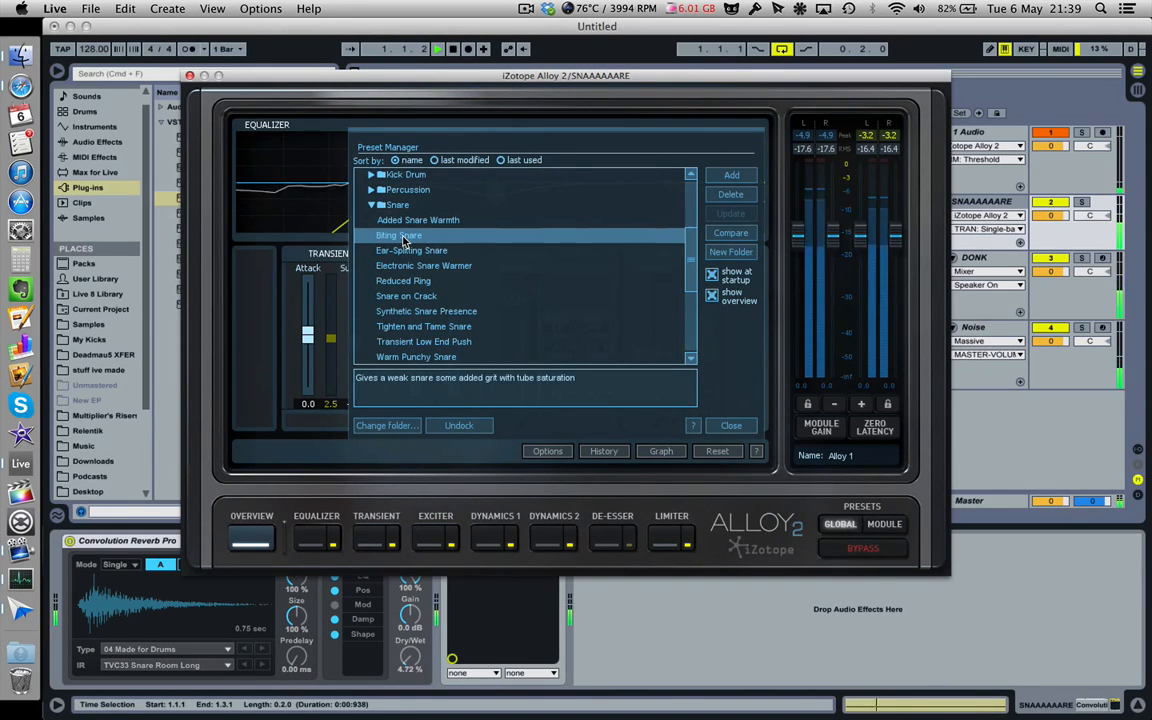
pyautogui.click(411, 251)
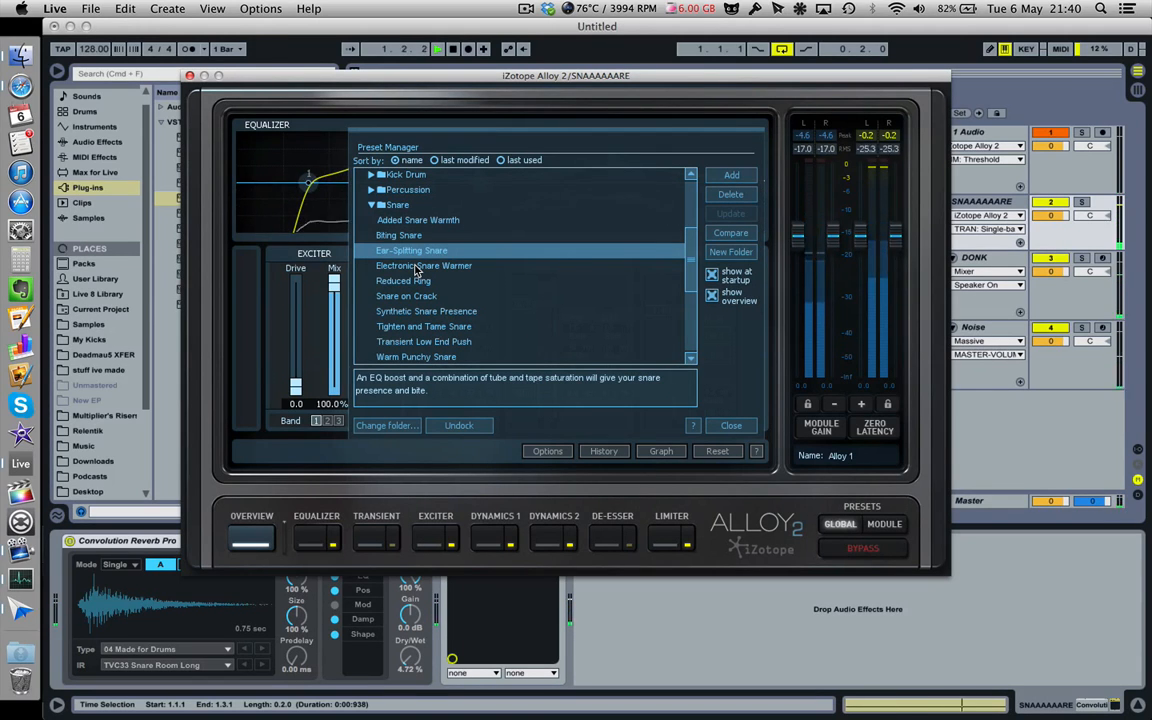
pyautogui.click(416, 267)
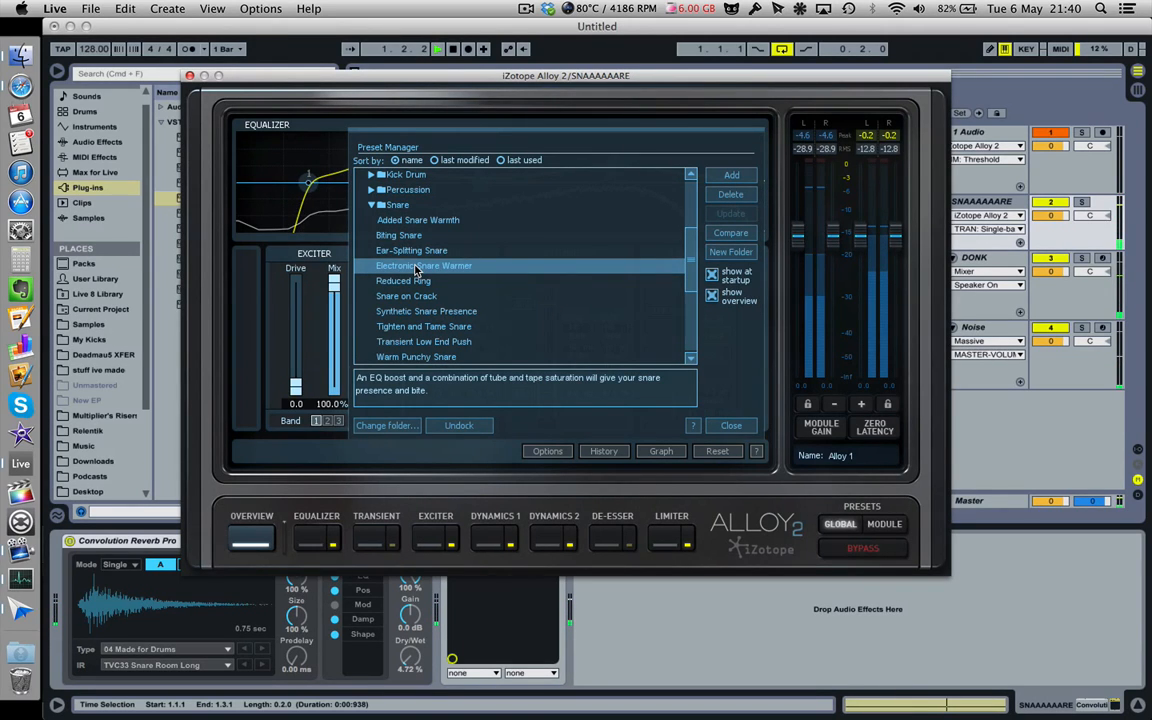
# - Audition the remaining Alloy 2 Snare presets from Reduced Ring through Warm Punchy Snare on the looping snare
pyautogui.click(419, 282)
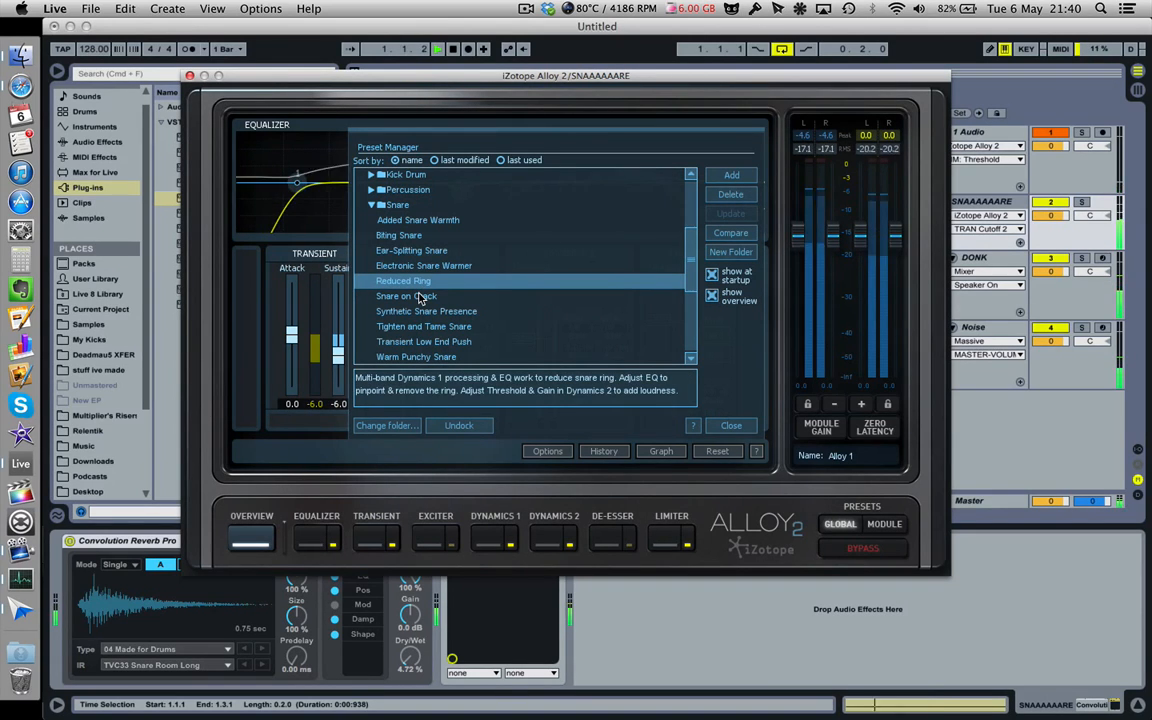
pyautogui.click(420, 297)
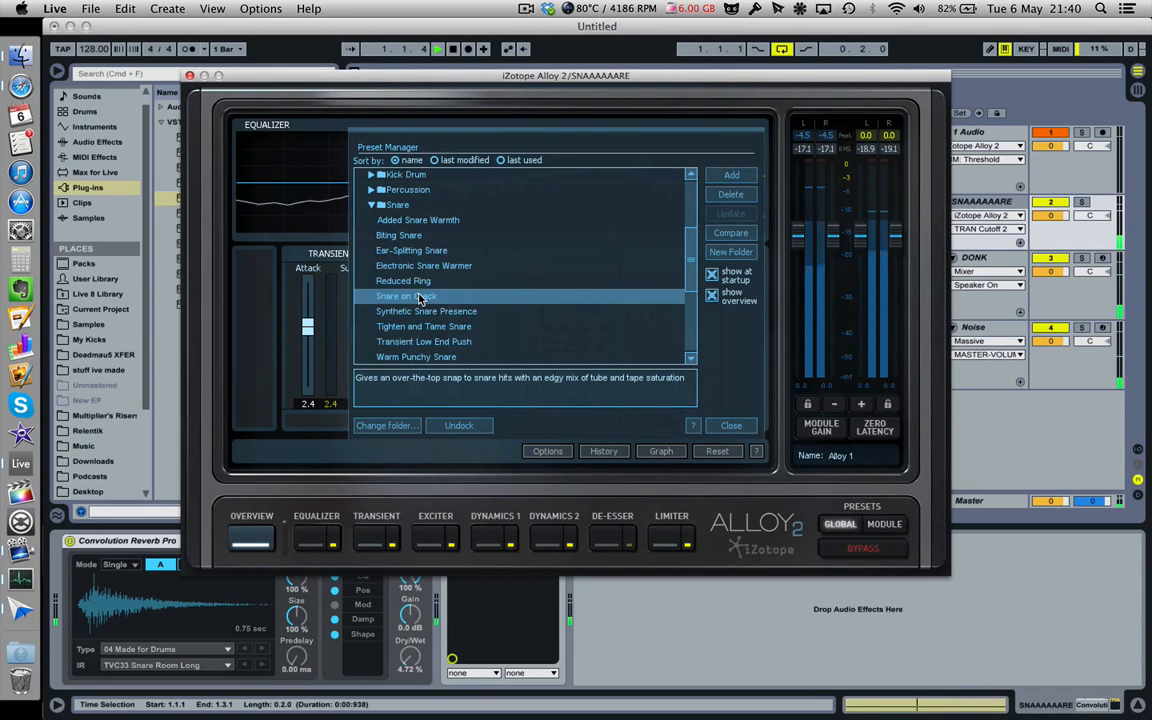
pyautogui.click(424, 312)
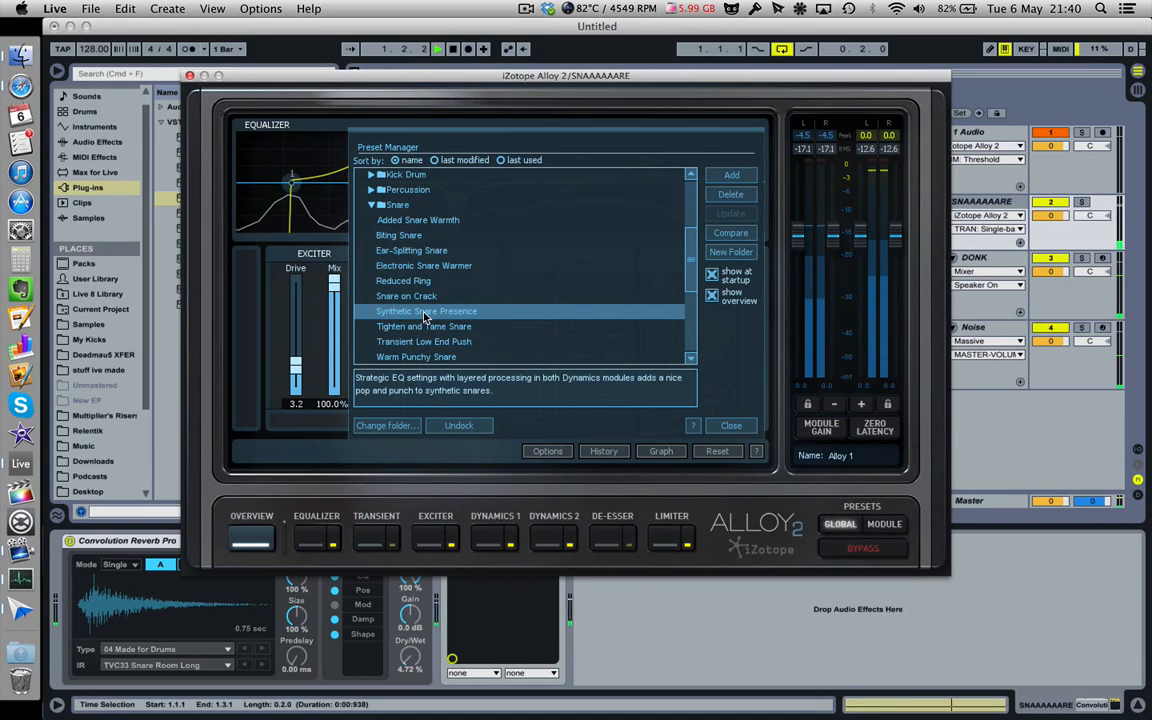
pyautogui.click(426, 327)
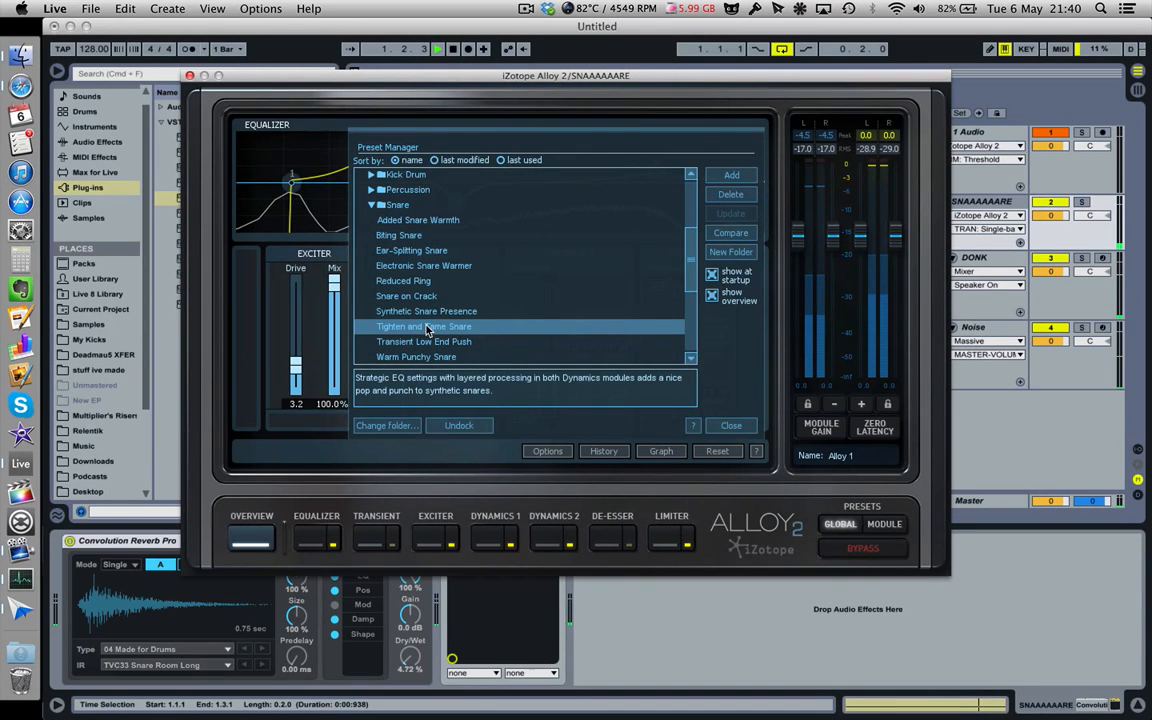
pyautogui.click(427, 342)
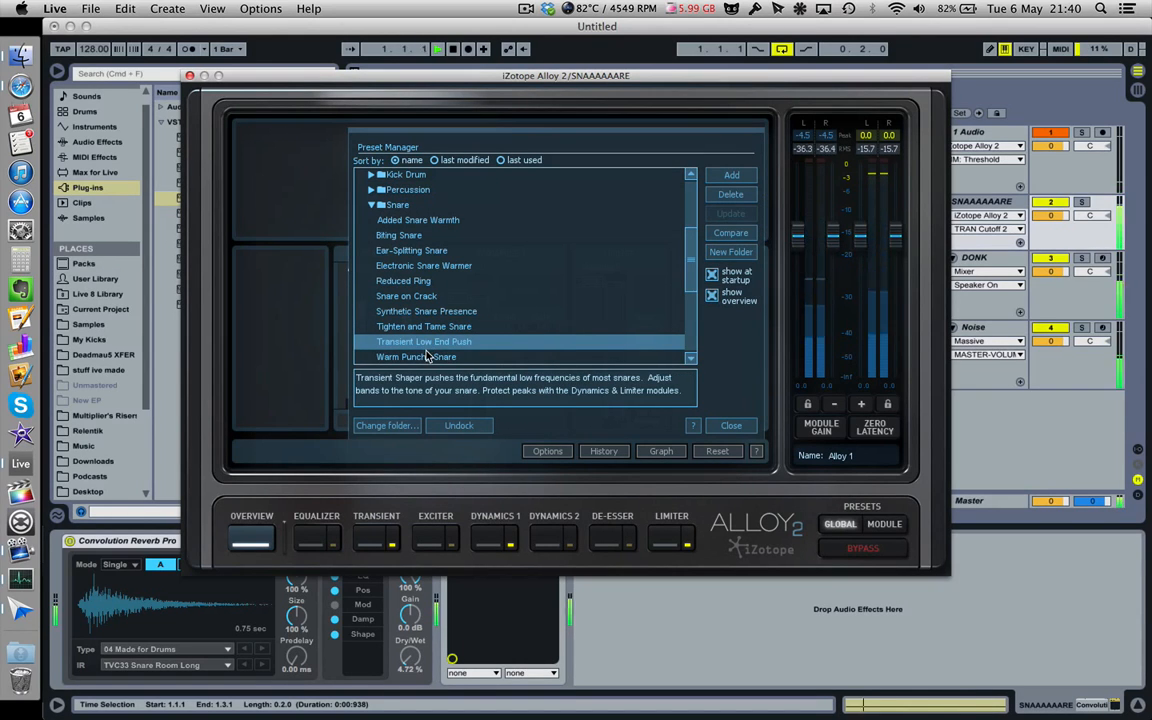
pyautogui.click(427, 356)
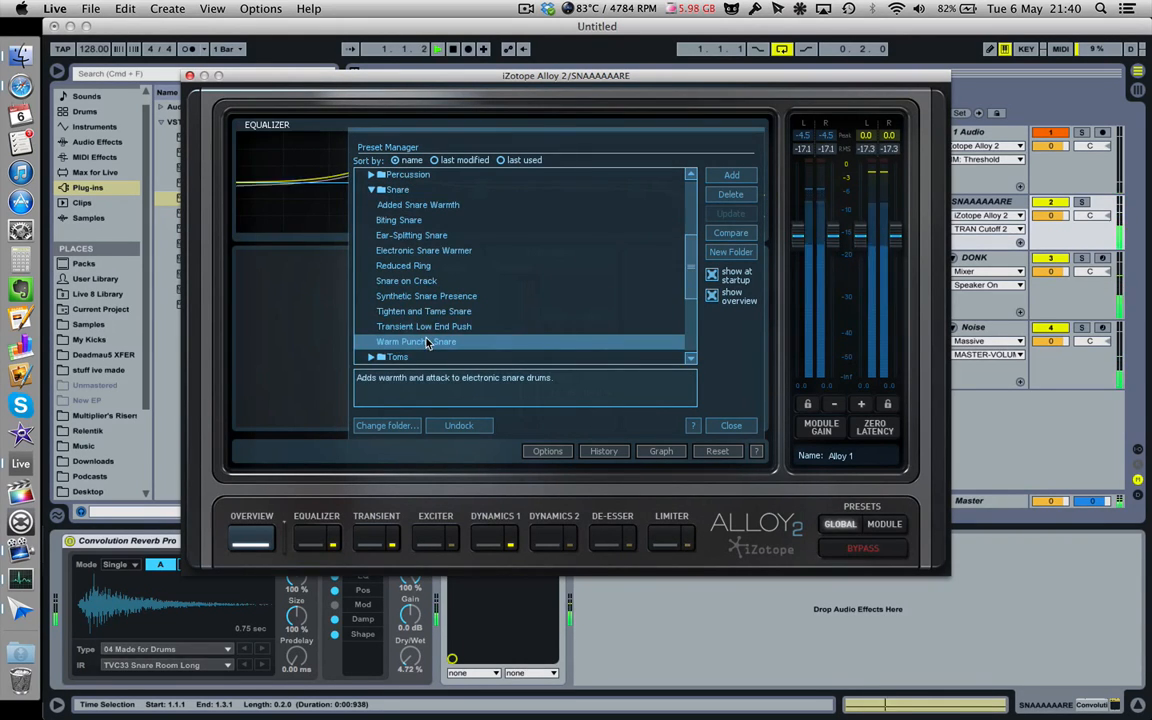
# - Load the Ear-Splitting Snare preset in Alloy 2 and set equalizer band 2 to 200 Hz
pyautogui.click(417, 236)
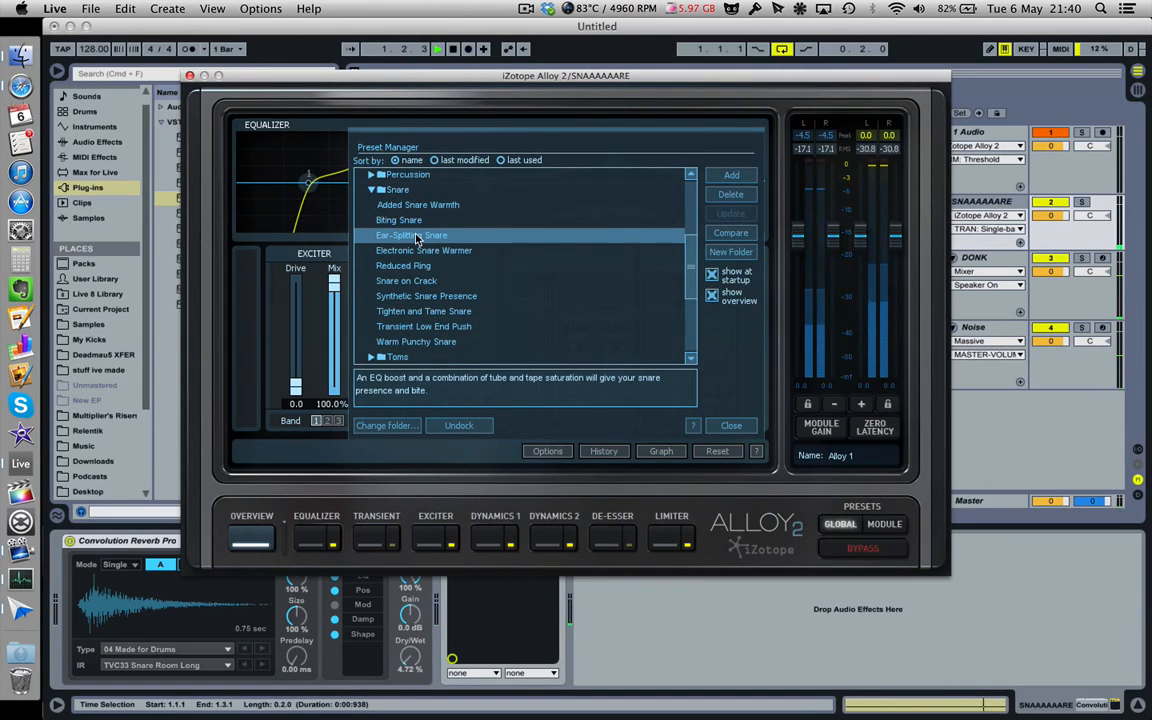
pyautogui.click(731, 425)
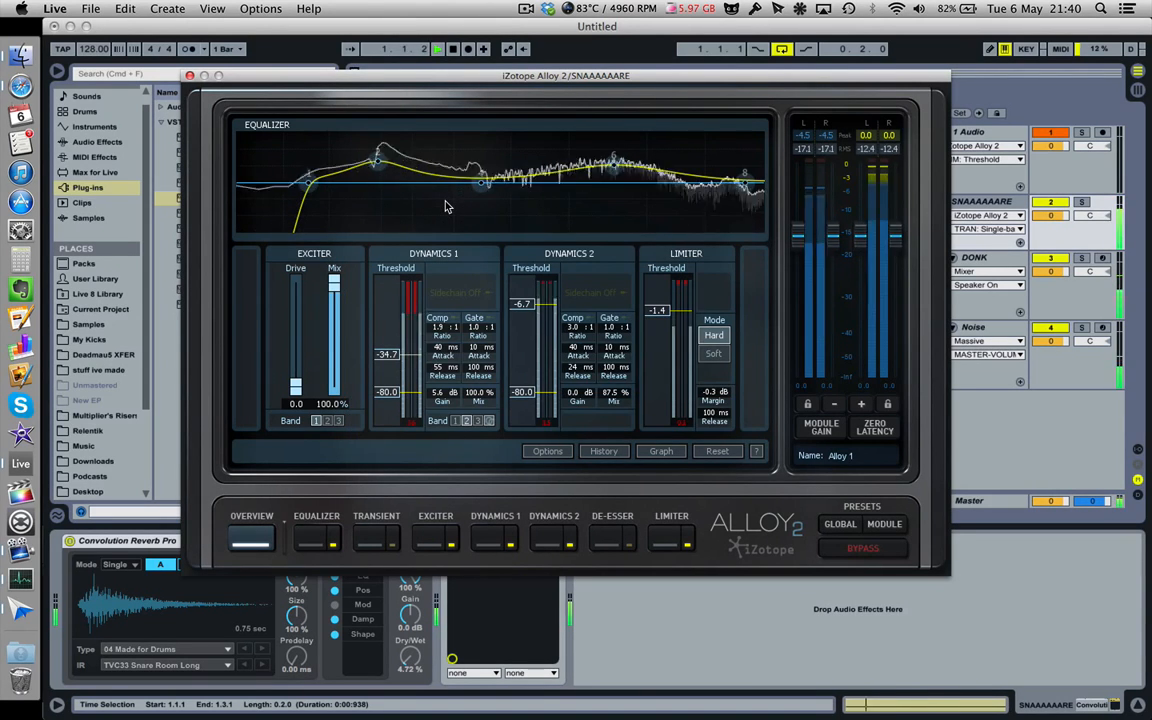
pyautogui.click(314, 516)
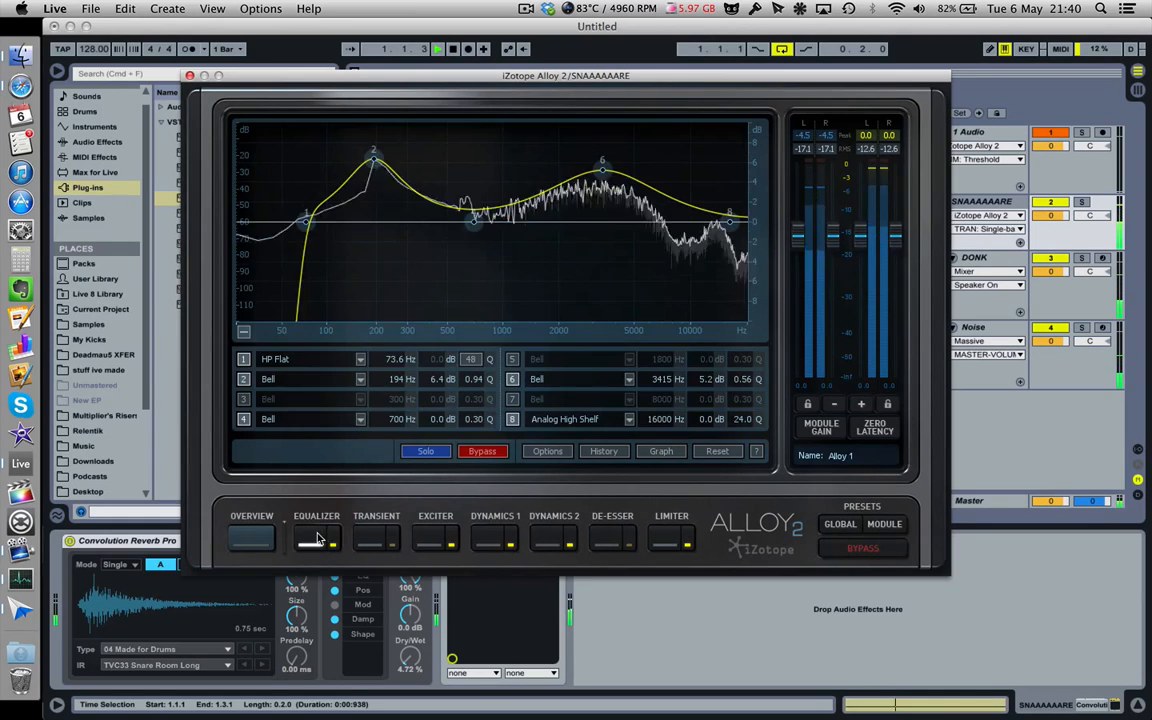
pyautogui.moveTo(372, 162); pyautogui.dragTo(376, 157)
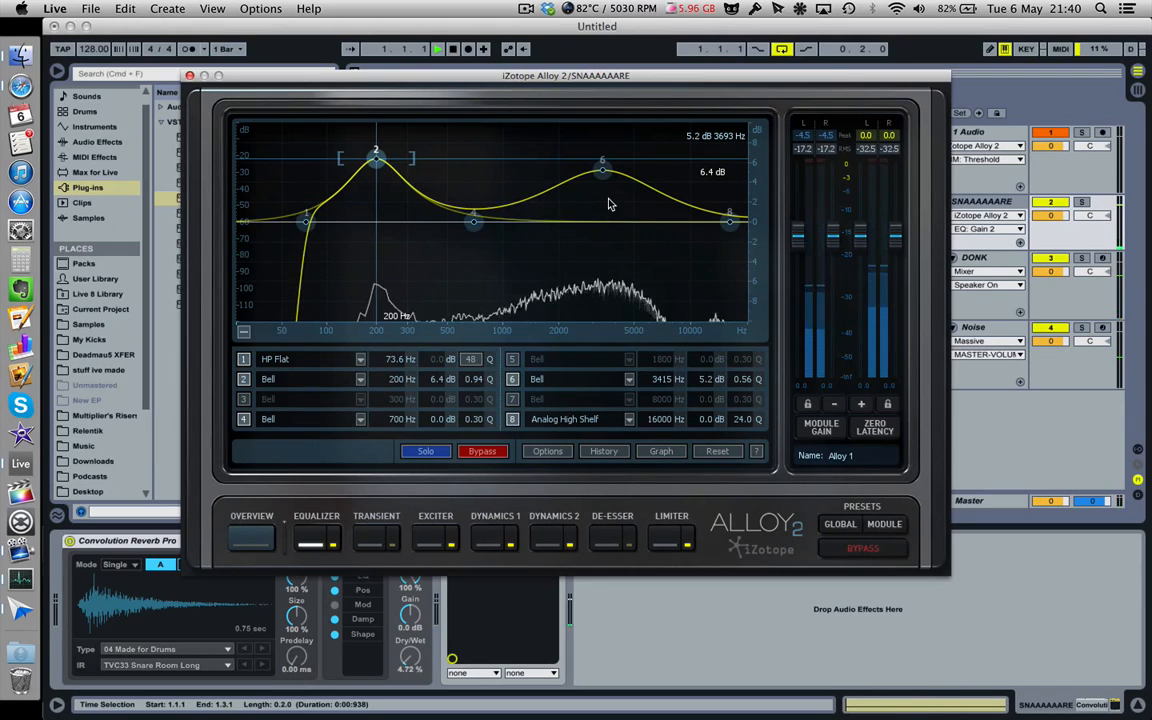
# - Review Alloy 2's Dynamics 1, Dynamics 2 and Limiter settings, and close the plug-in window
pyautogui.click(537, 534)
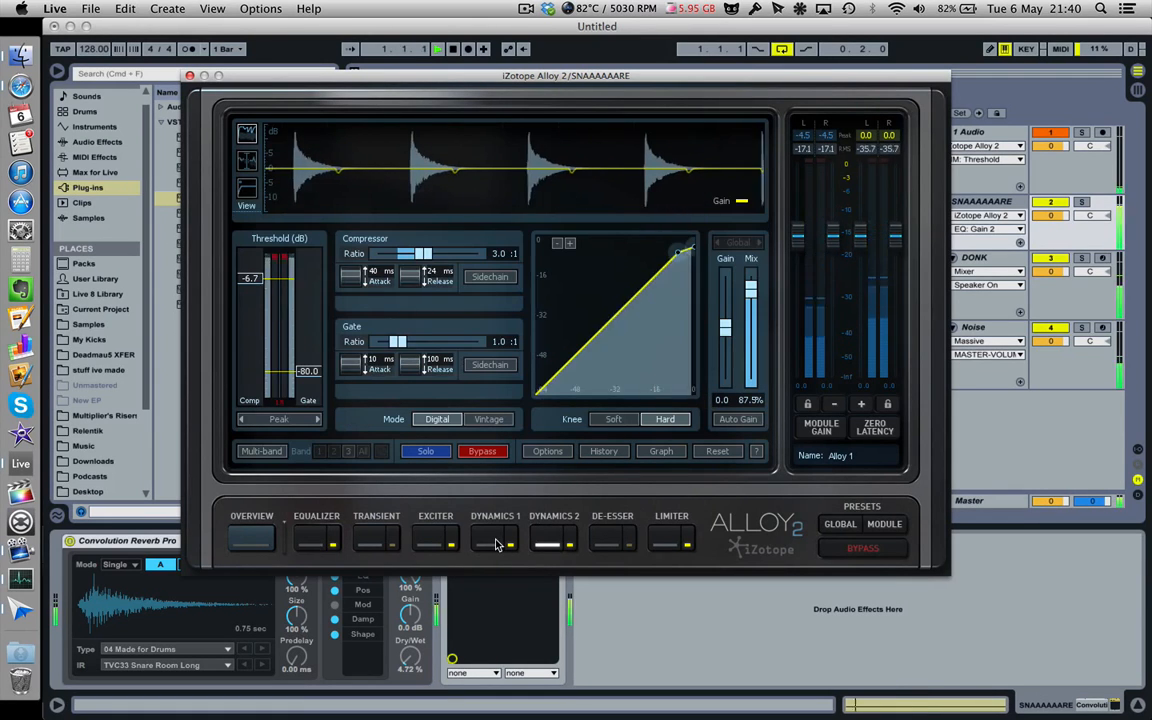
pyautogui.click(500, 545)
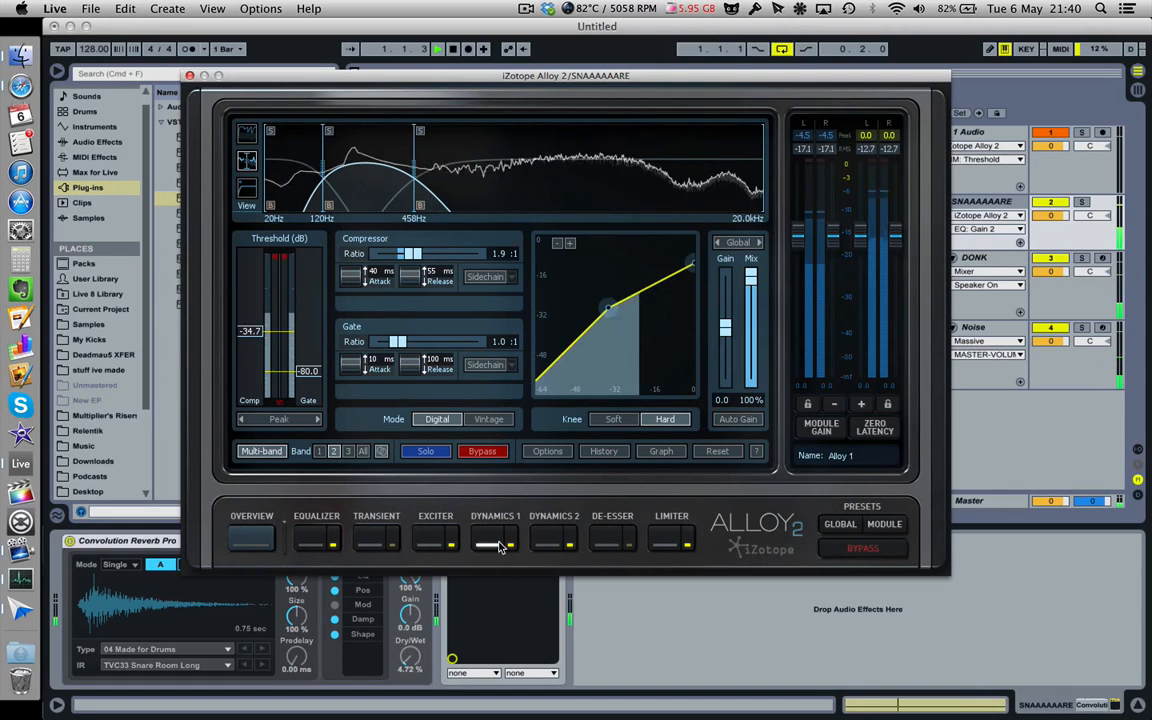
pyautogui.click(553, 545)
pyautogui.click(653, 543)
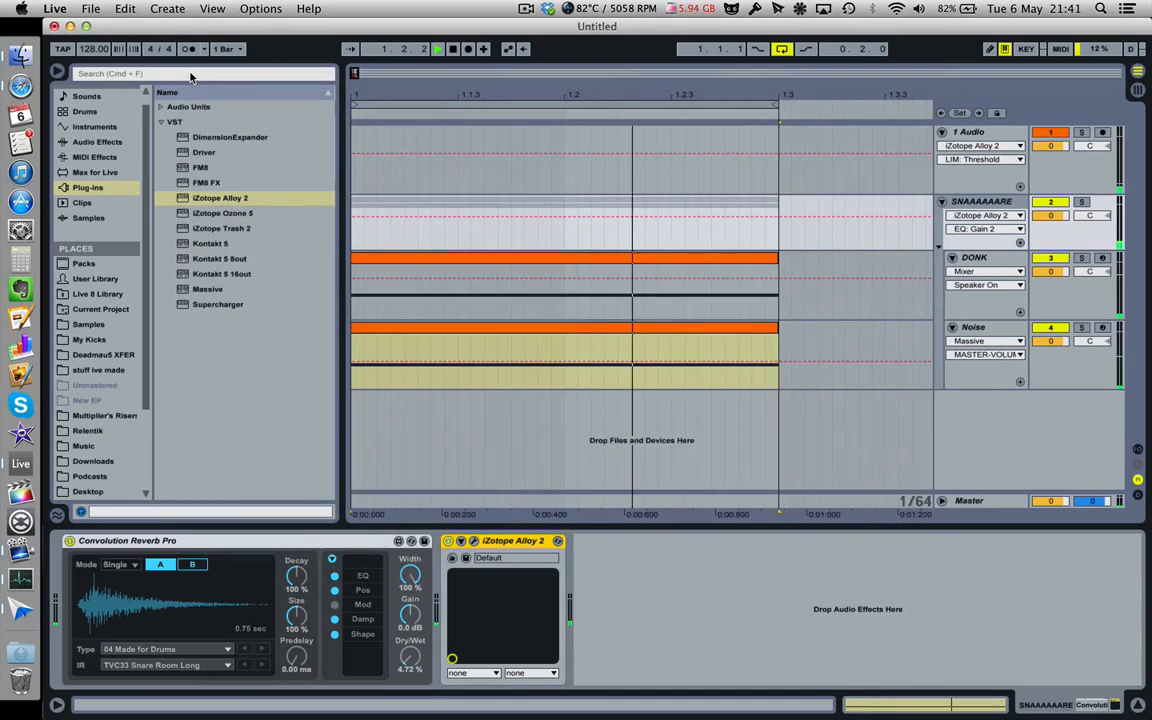
pyautogui.click(189, 75)
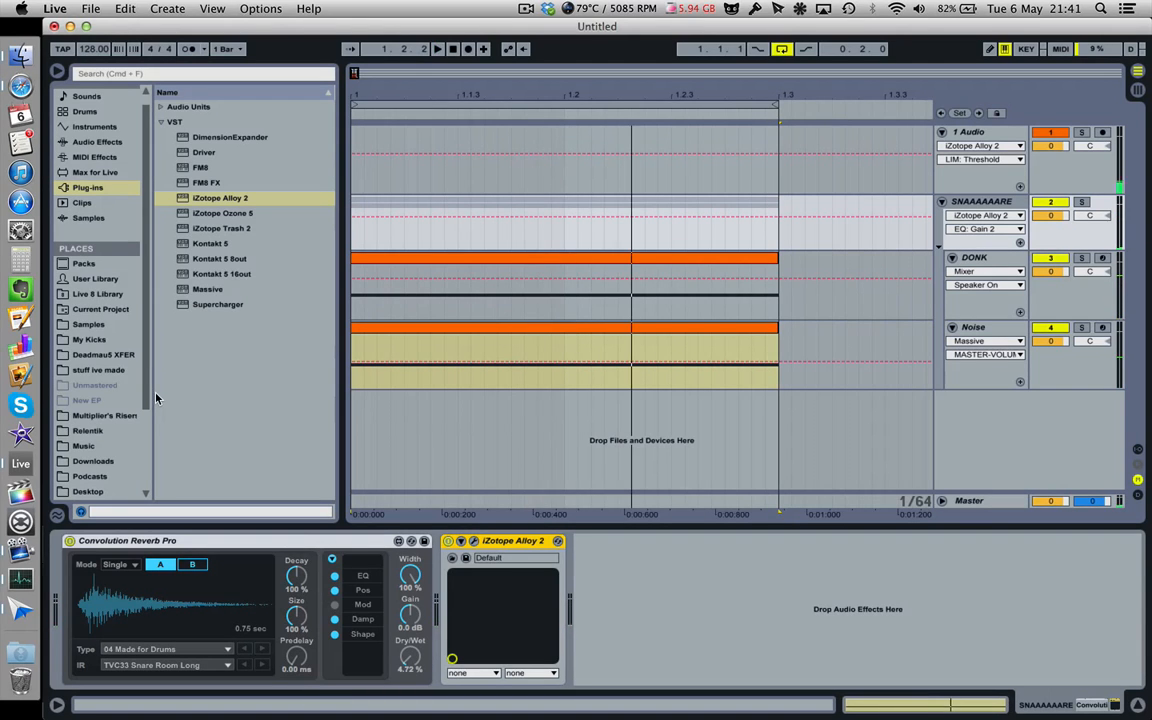
# - Add a Spectrum analyzer after Alloy 2 on the snare group and show its enlarged graph while the loop plays
pyautogui.click(101, 157)
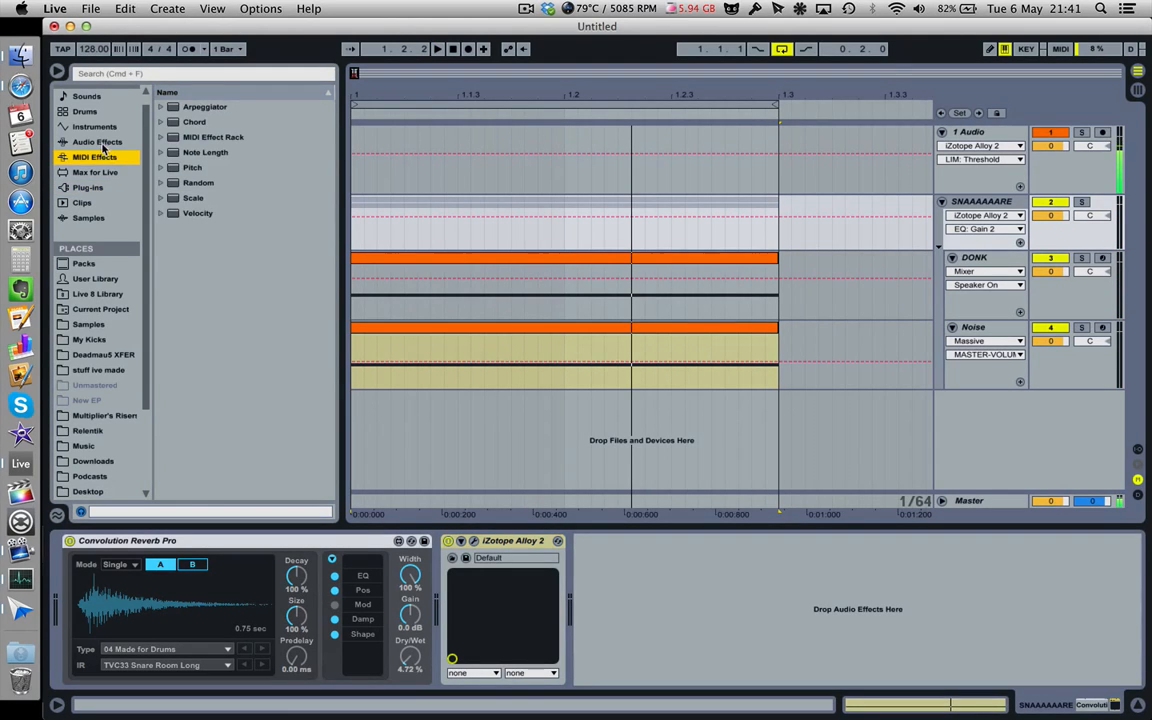
pyautogui.click(102, 143)
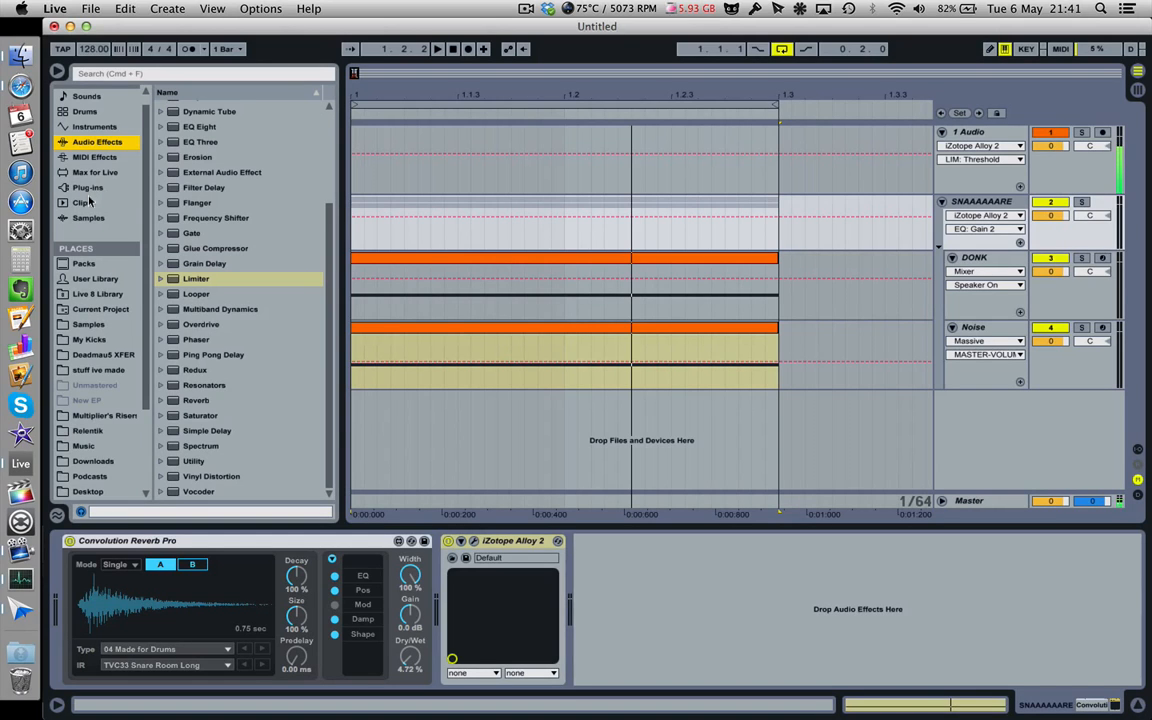
pyautogui.scroll(-3, 89, 202)
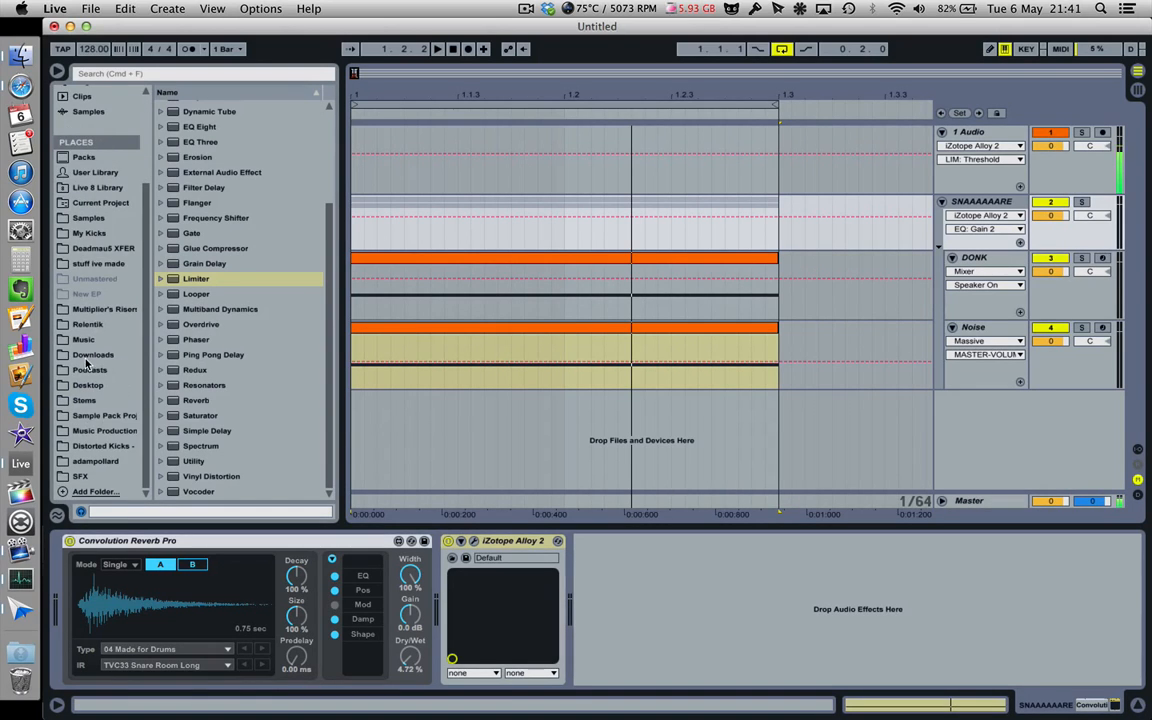
pyautogui.scroll(3, 86, 364)
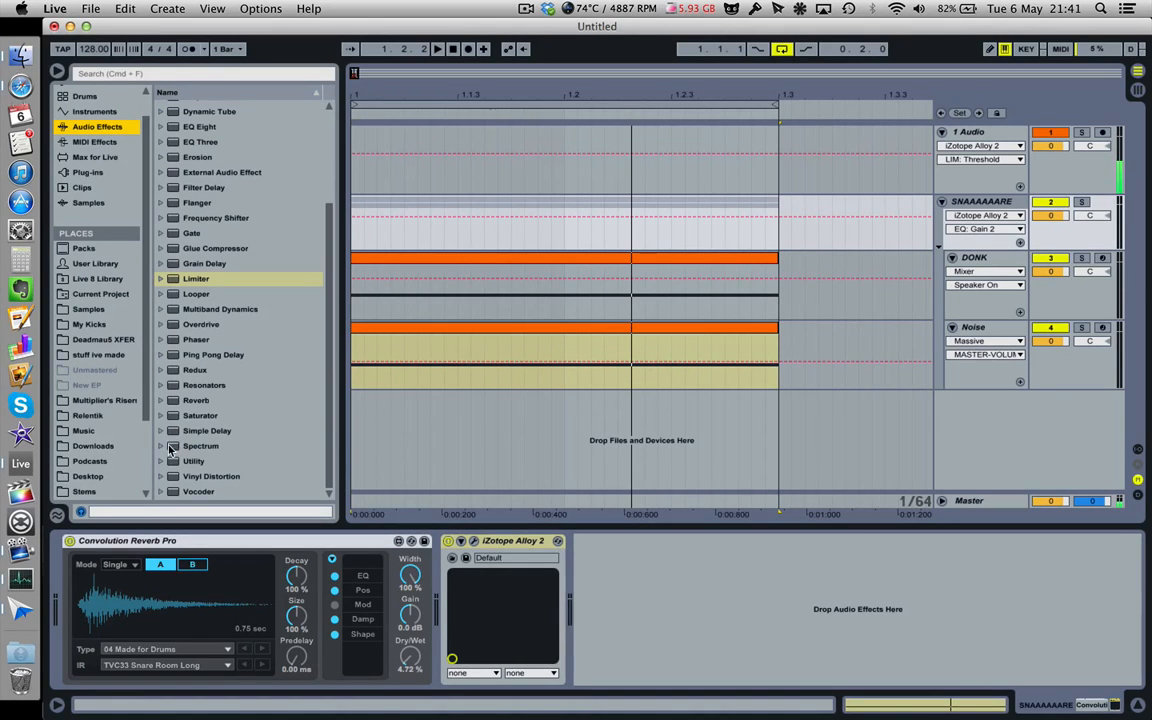
pyautogui.moveTo(170, 449); pyautogui.dragTo(627, 556)
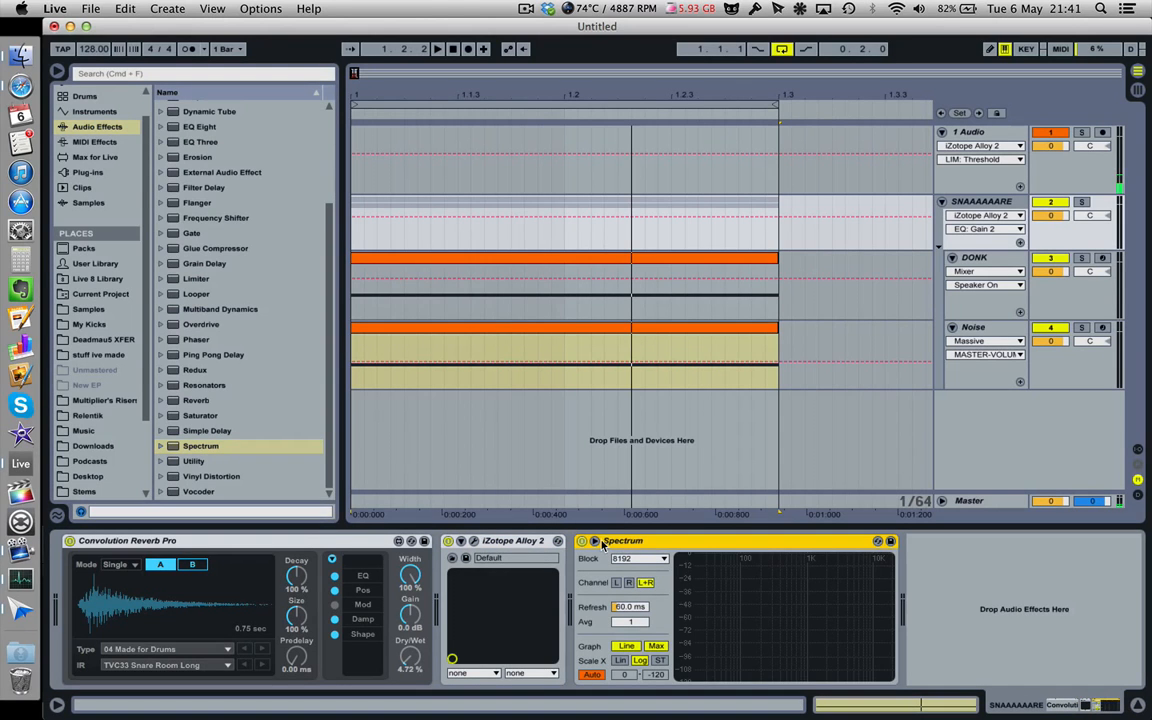
pyautogui.press('space')
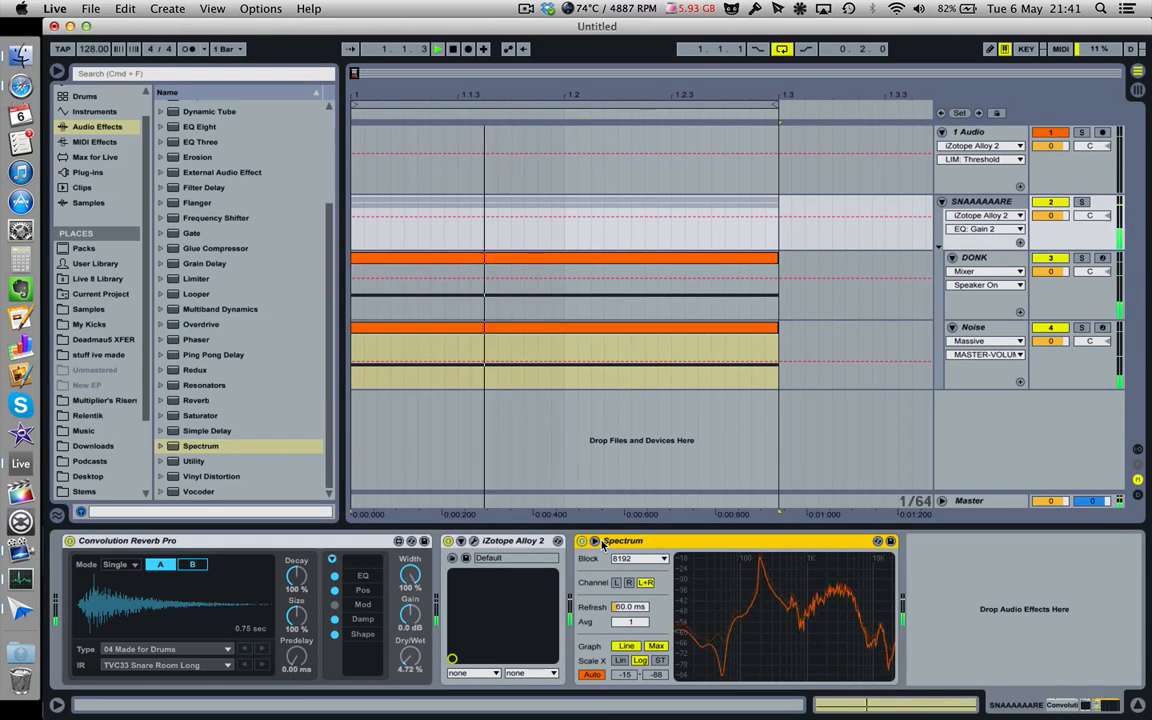
pyautogui.click(598, 541)
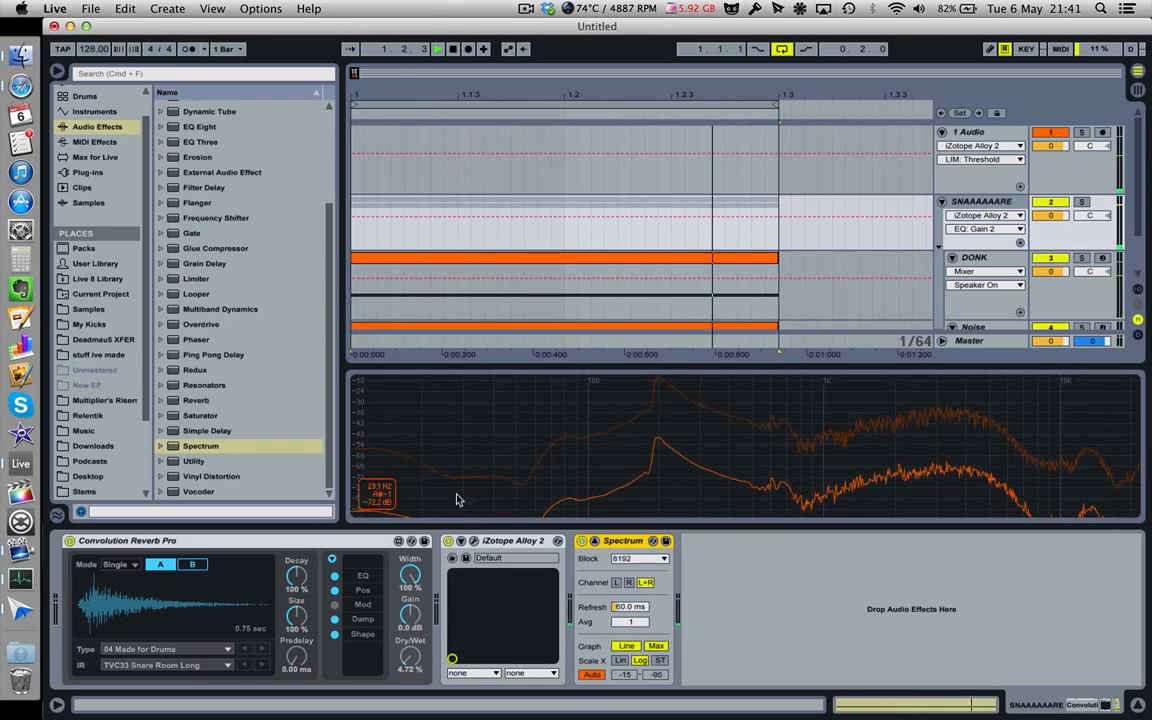
# - Set the Spectrum display range to 3 and -88 manually and check the snare's curve with the loop playing
pyautogui.click(600, 676)
pyautogui.moveTo(629, 677); pyautogui.dragTo(629, 664)
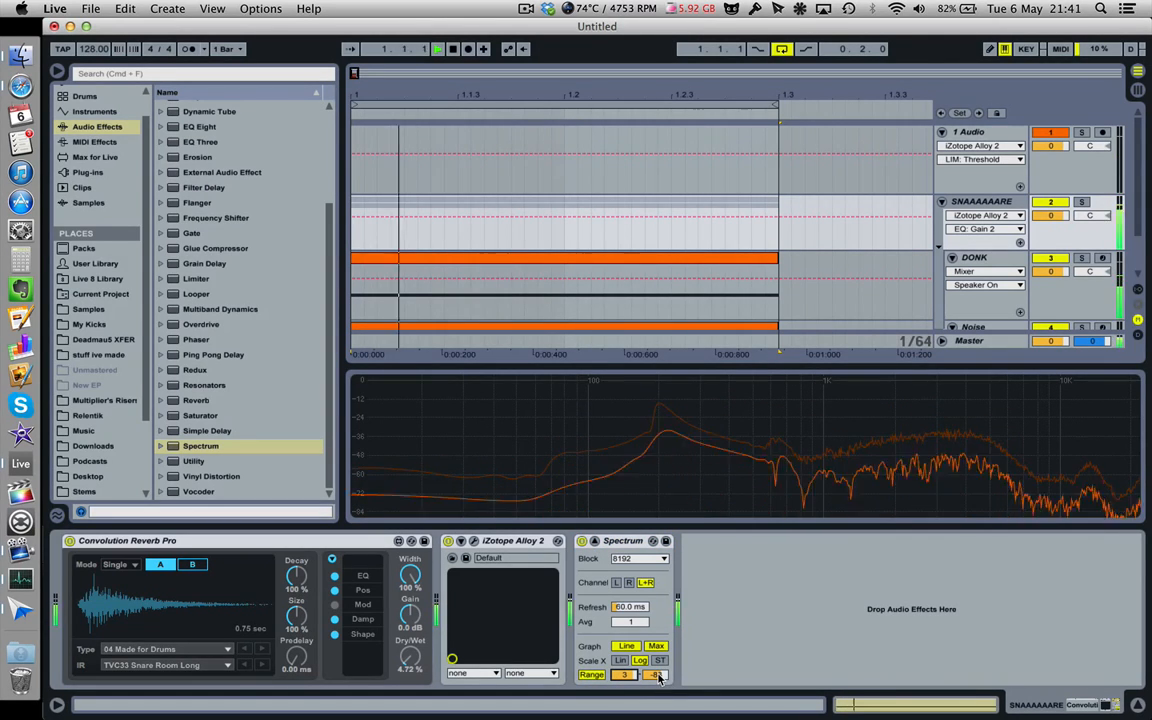
pyautogui.press('space')
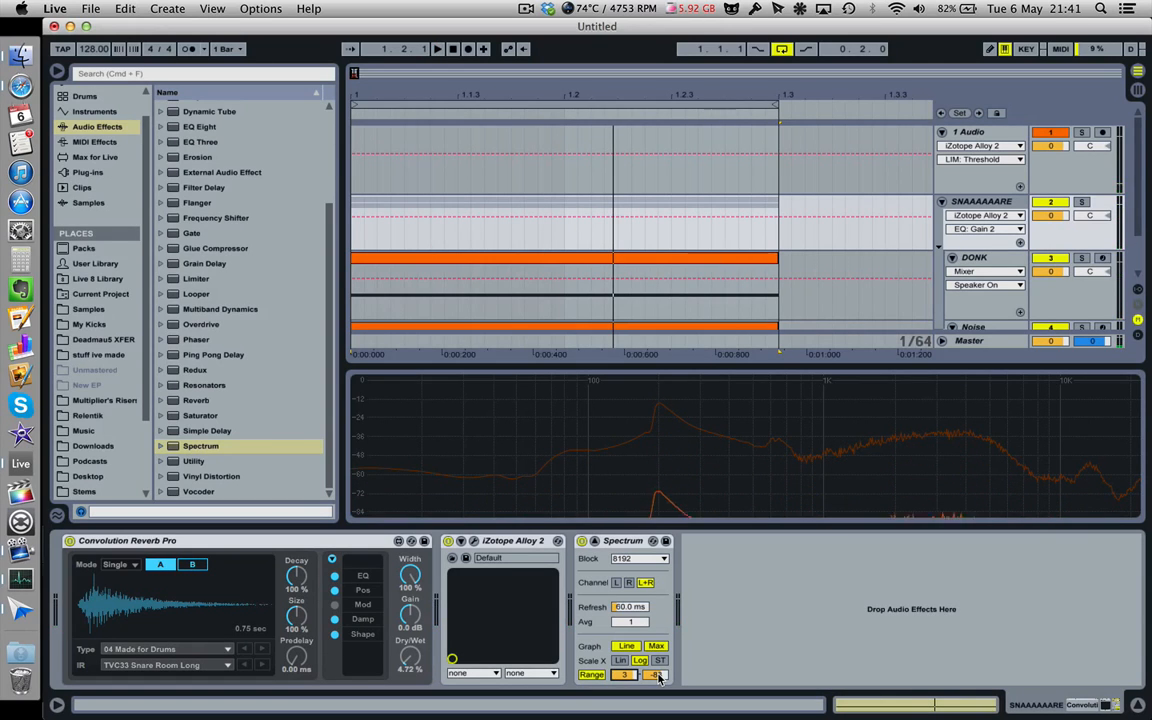
pyautogui.press('space')
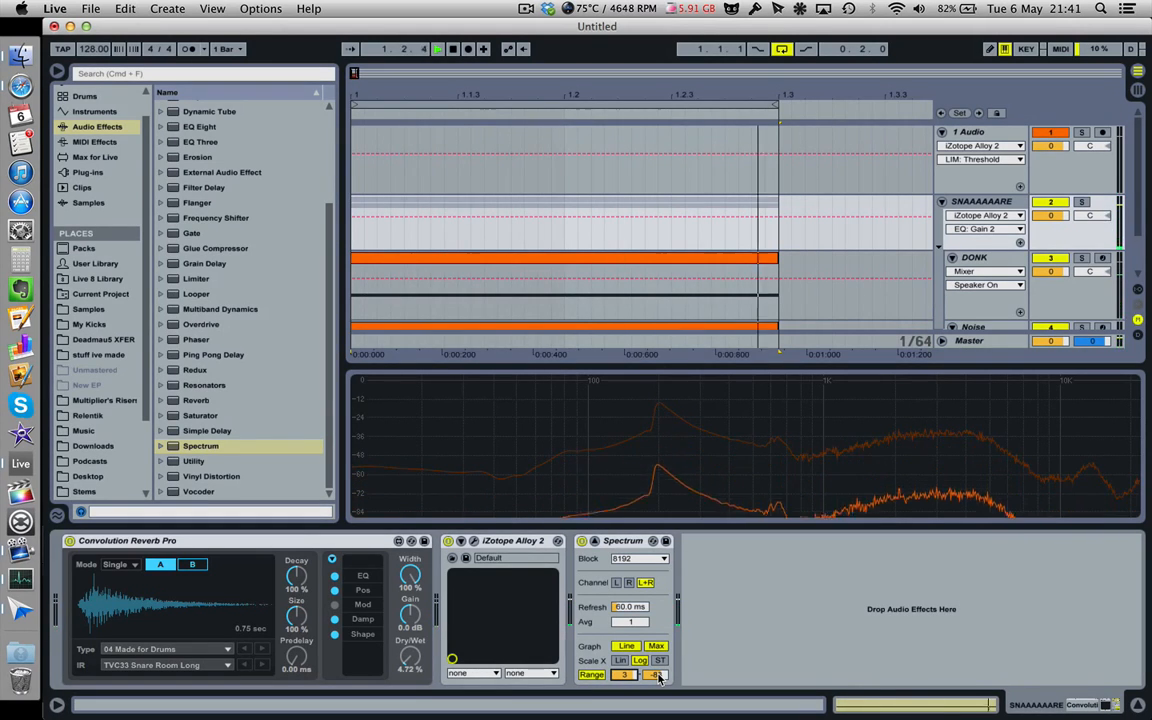
pyautogui.press('space')
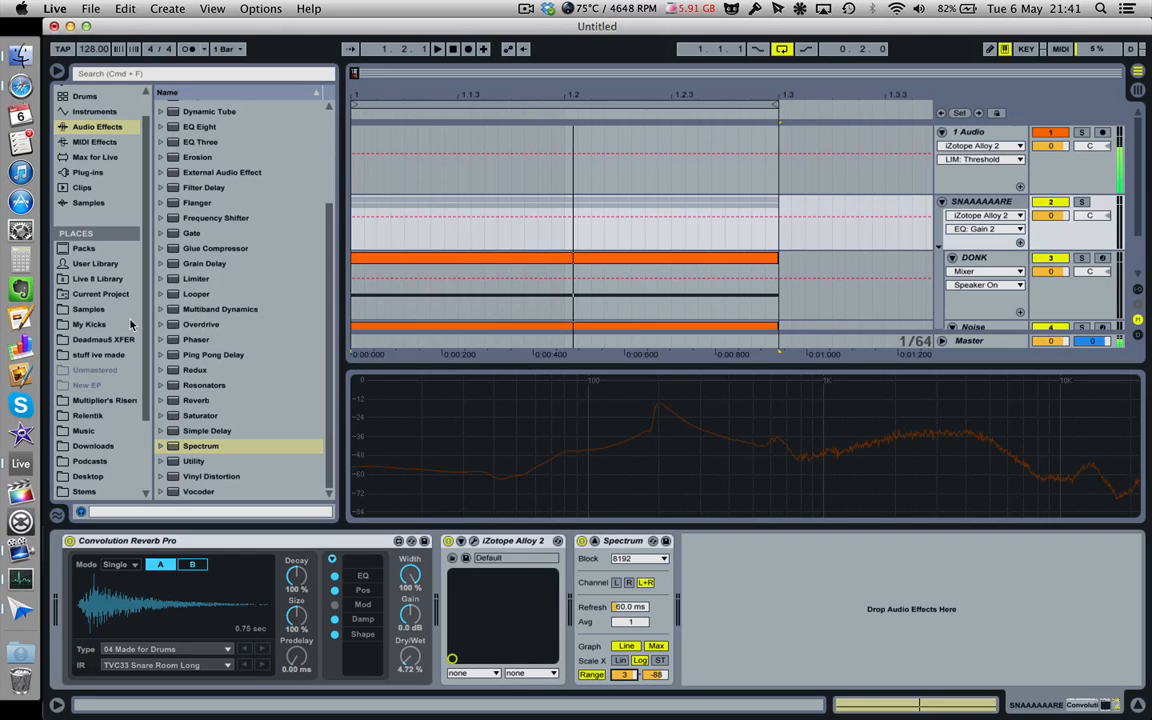
# - Add iZotope Trash 2 between Alloy 2 and Spectrum on the snare group and dismiss its Preset Manager
pyautogui.click(87, 173)
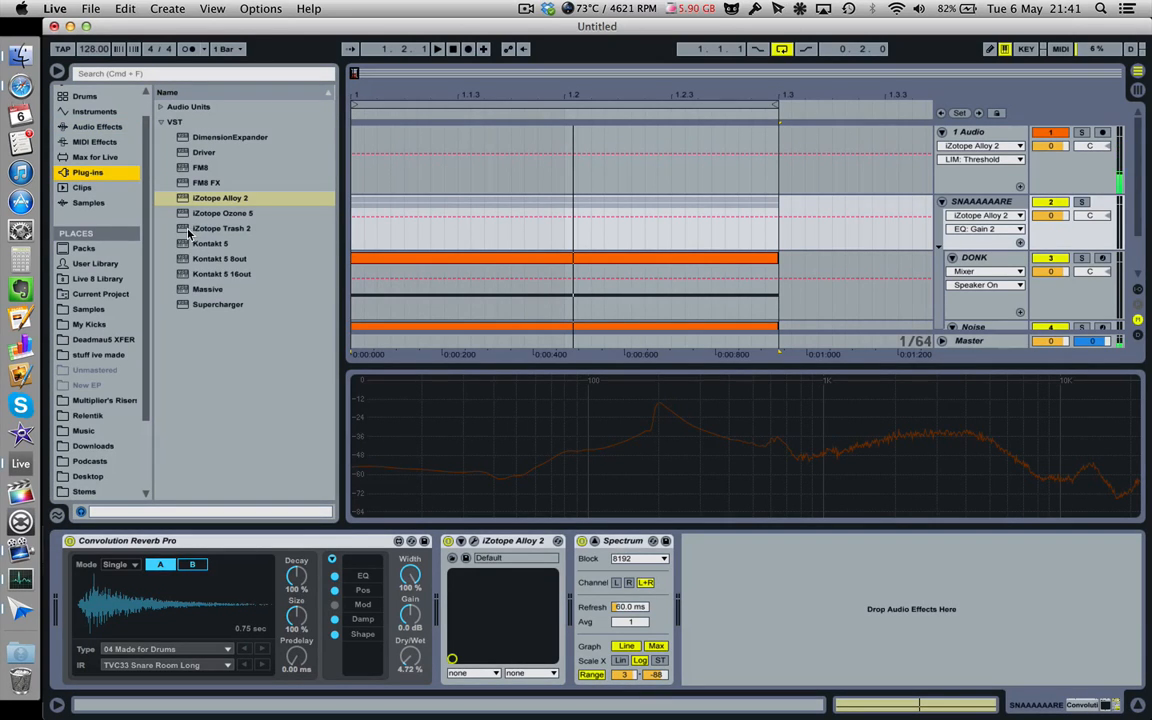
pyautogui.moveTo(186, 230); pyautogui.dragTo(587, 600)
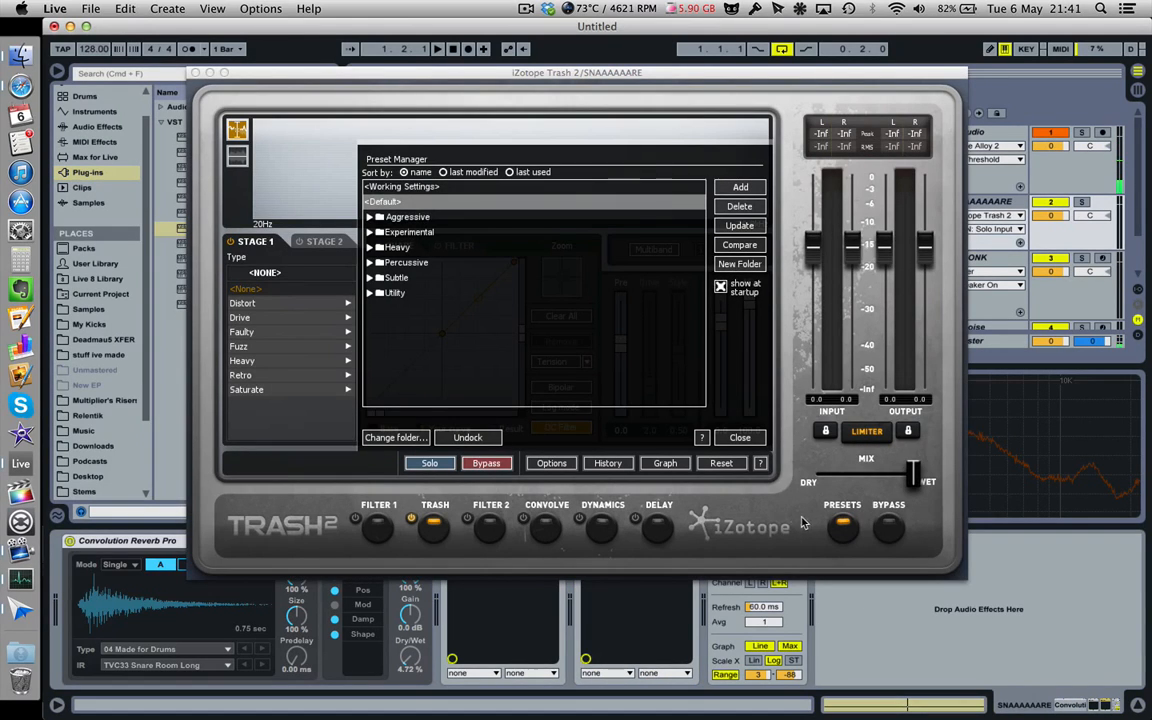
pyautogui.click(739, 444)
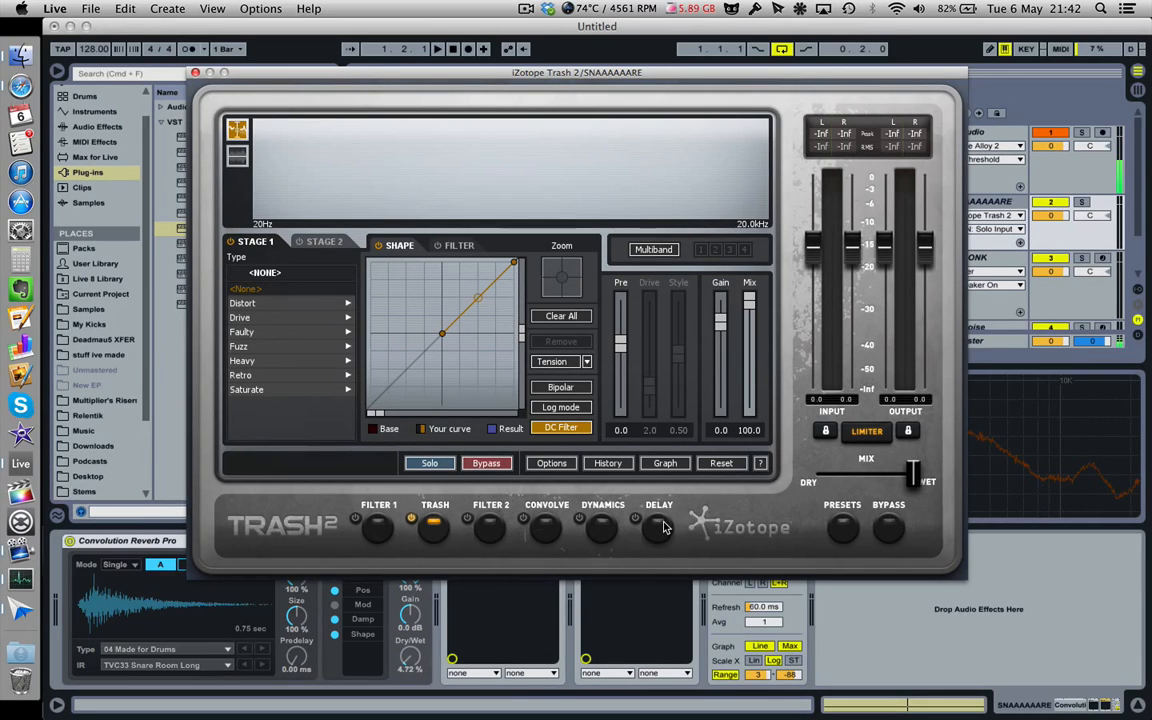
# - Reorder Trash 2's signal flow graph so that Convolve comes directly before the Trash module
pyautogui.click(659, 463)
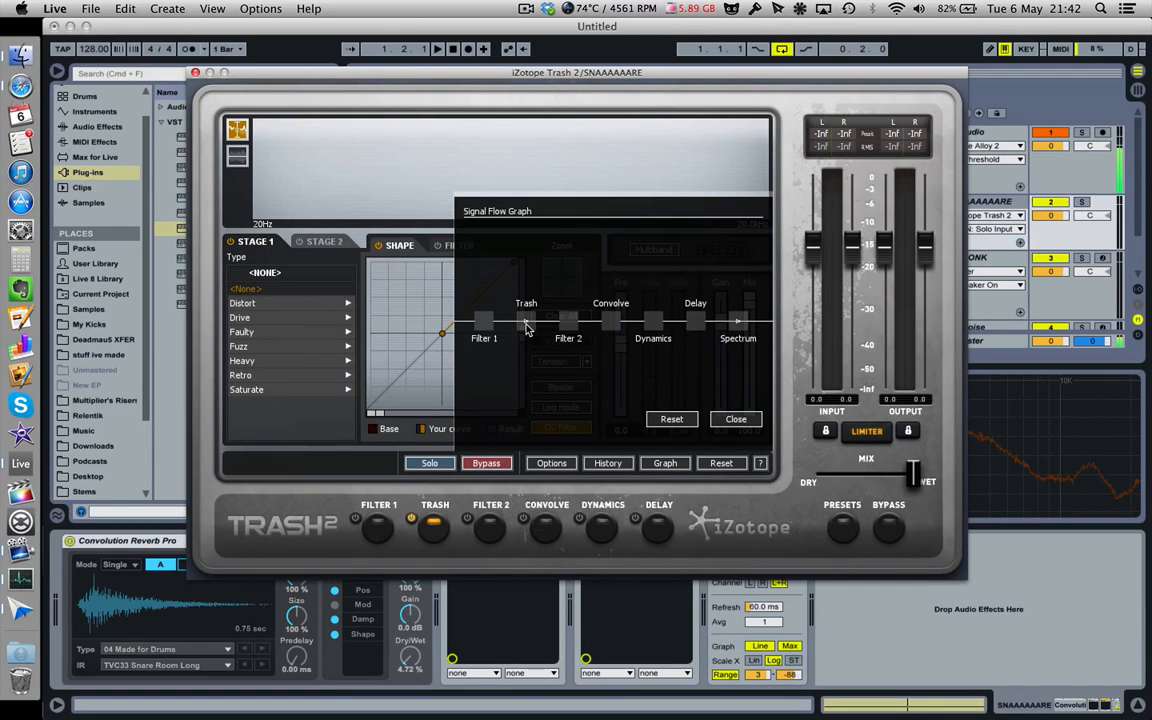
pyautogui.moveTo(615, 335); pyautogui.dragTo(535, 340)
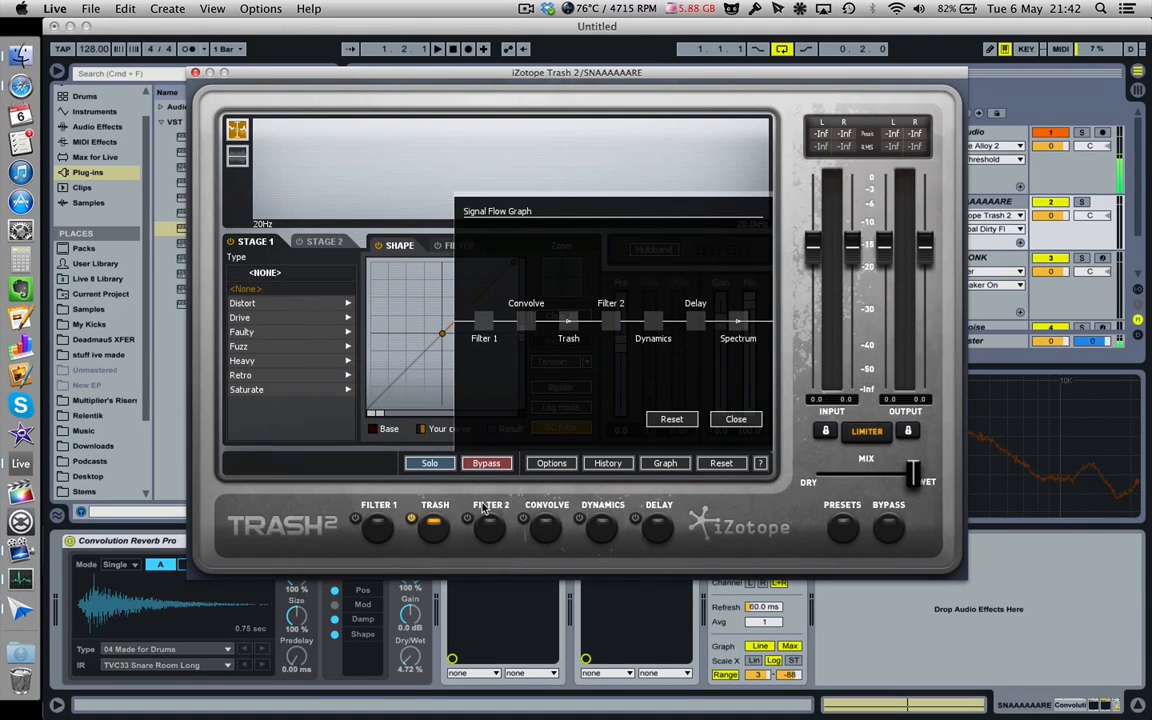
pyautogui.click(736, 419)
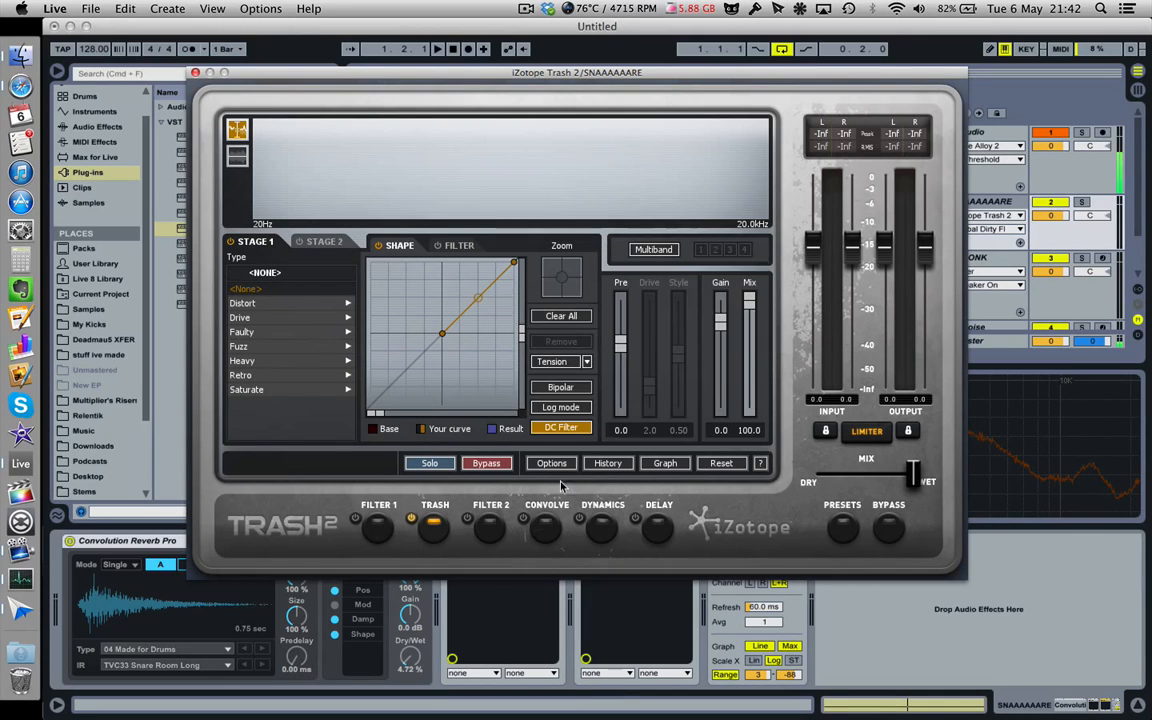
# - Enable Trash 2's Convolve module, show its Amps impulse responses and move the plug-in window aside
pyautogui.click(540, 530)
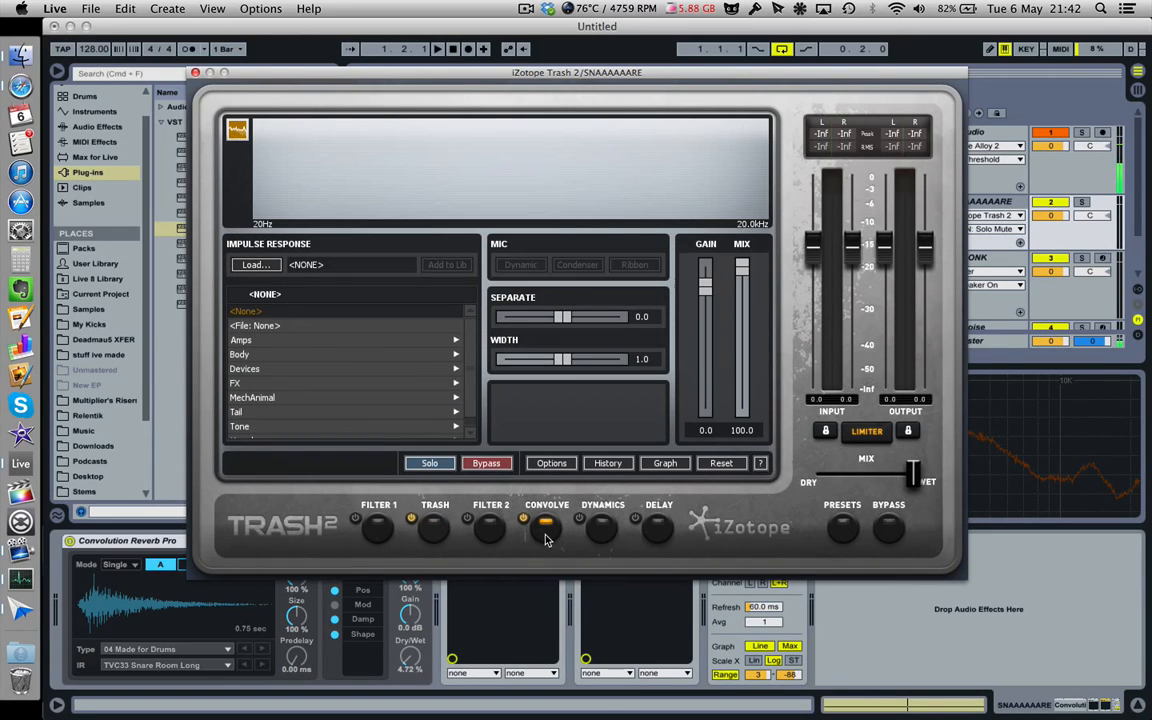
pyautogui.scroll(-1, 337, 346)
pyautogui.click(318, 337)
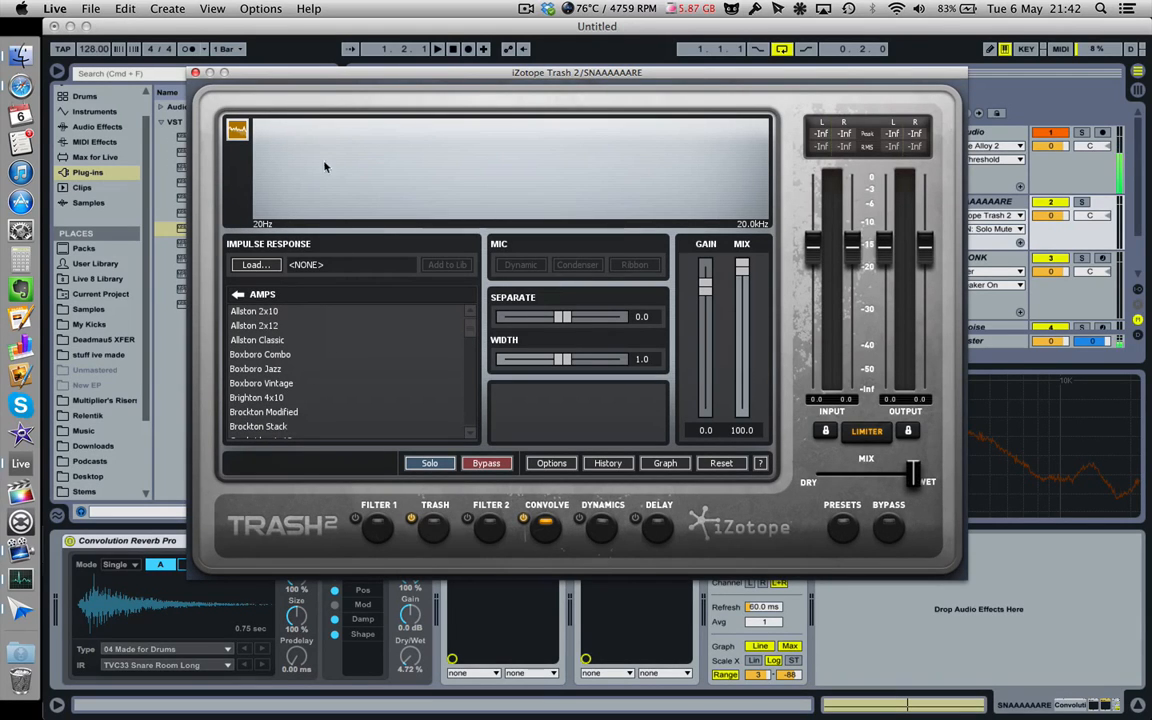
pyautogui.moveTo(316, 77); pyautogui.dragTo(455, 79)
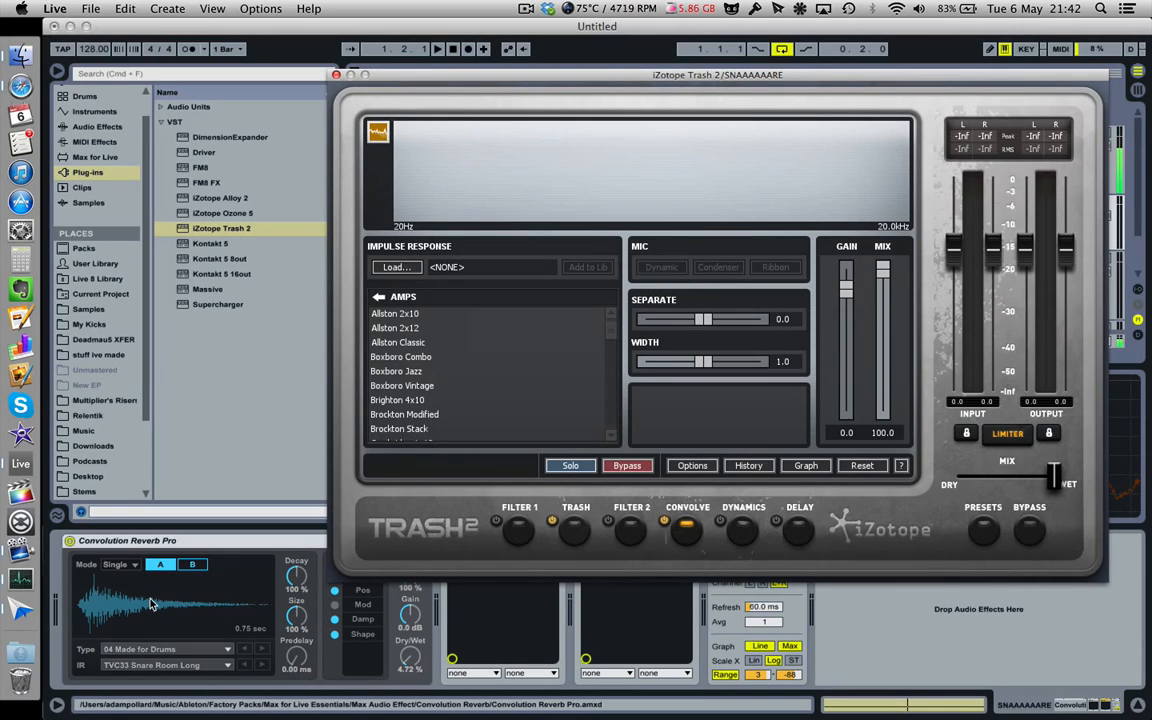
# - Look through the Amps impulse responses and the other impulse categories in Trash 2's Convolve module
pyautogui.scroll(-15, 413, 361)
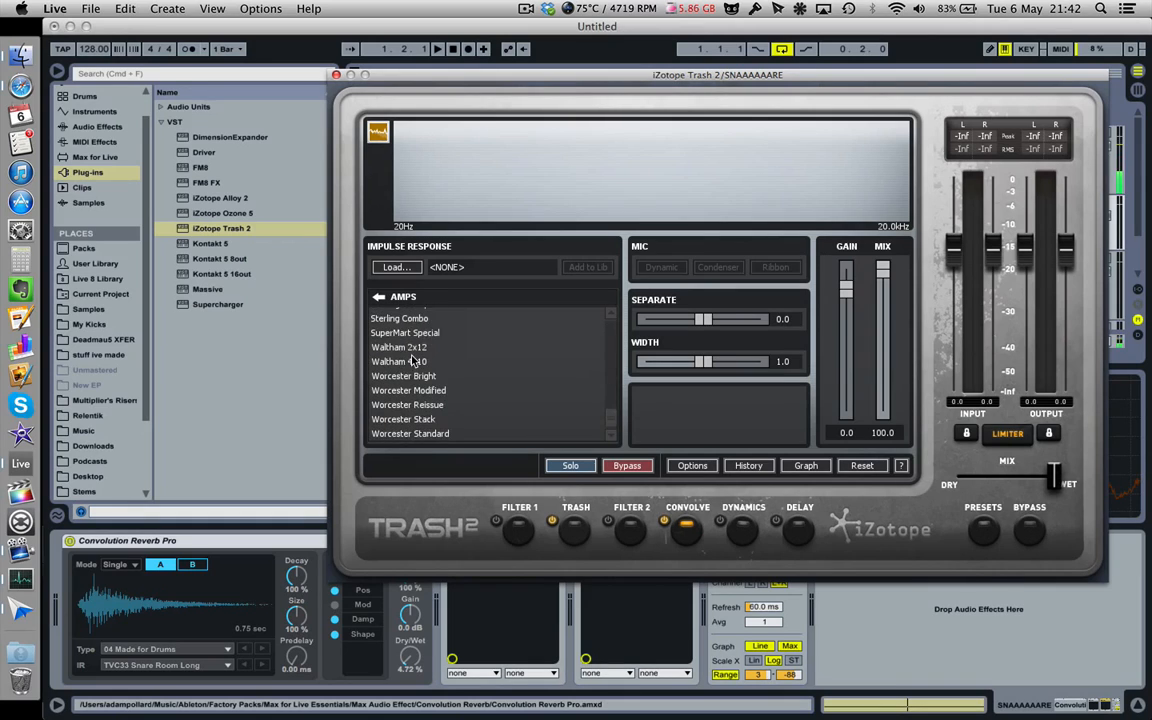
pyautogui.scroll(15, 410, 355)
pyautogui.click(378, 298)
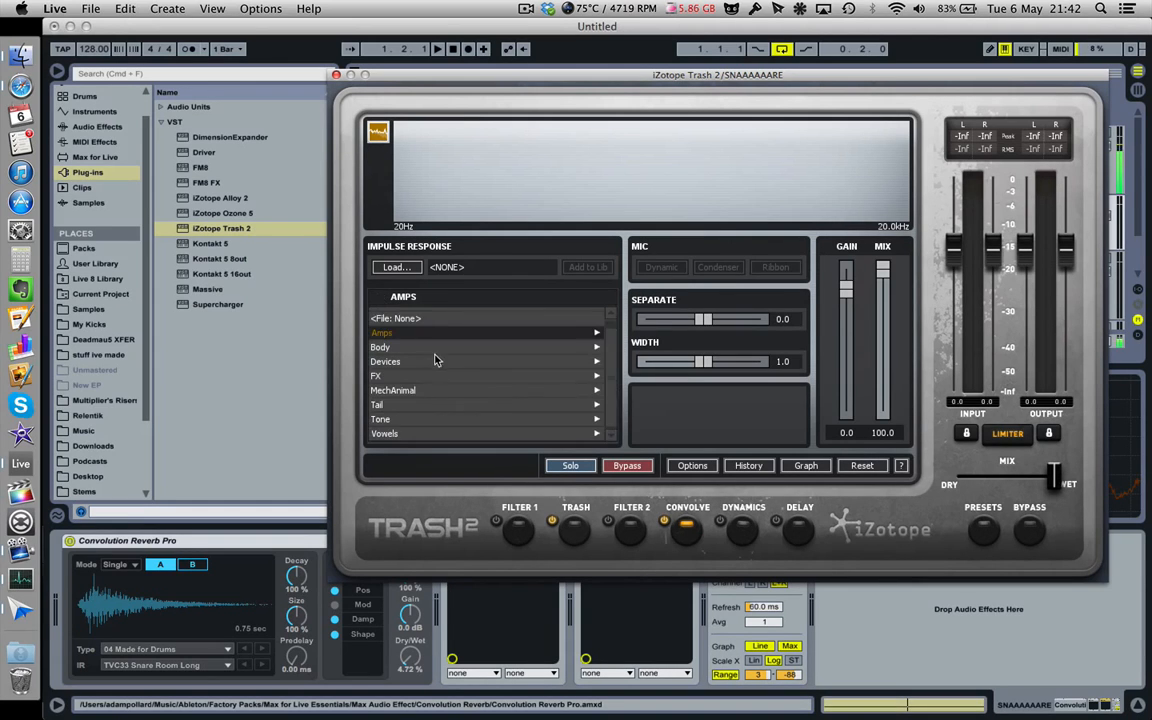
pyautogui.click(414, 334)
pyautogui.scroll(-5, 395, 400)
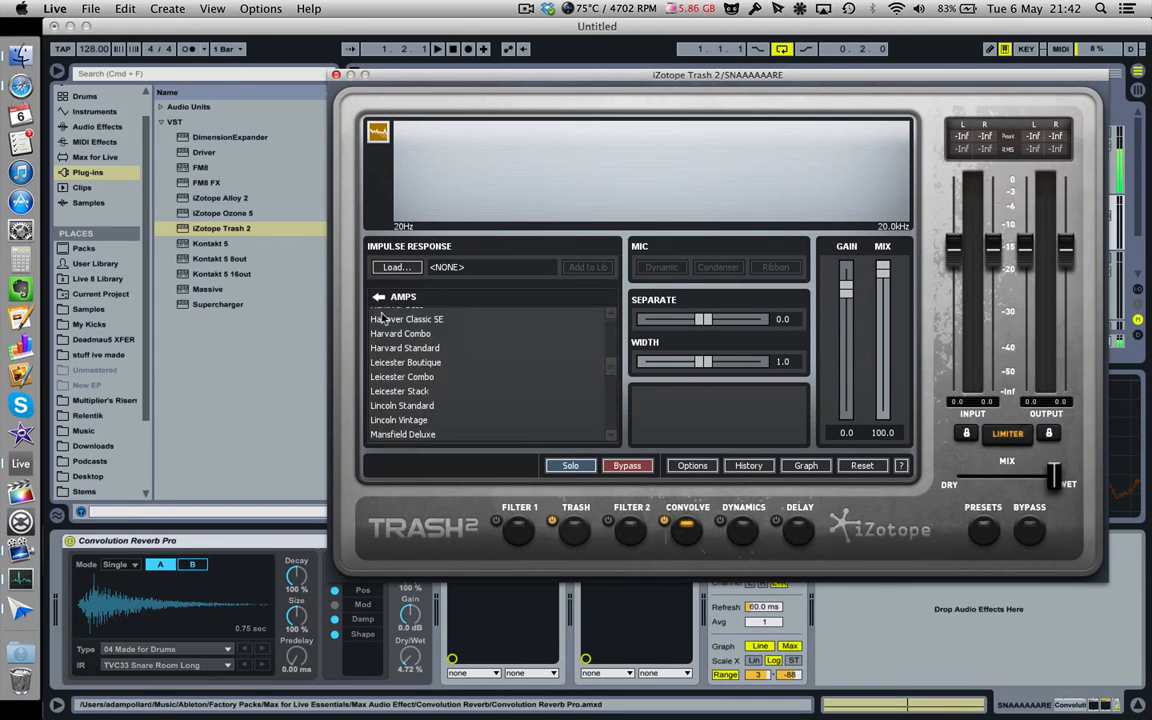
pyautogui.click(378, 297)
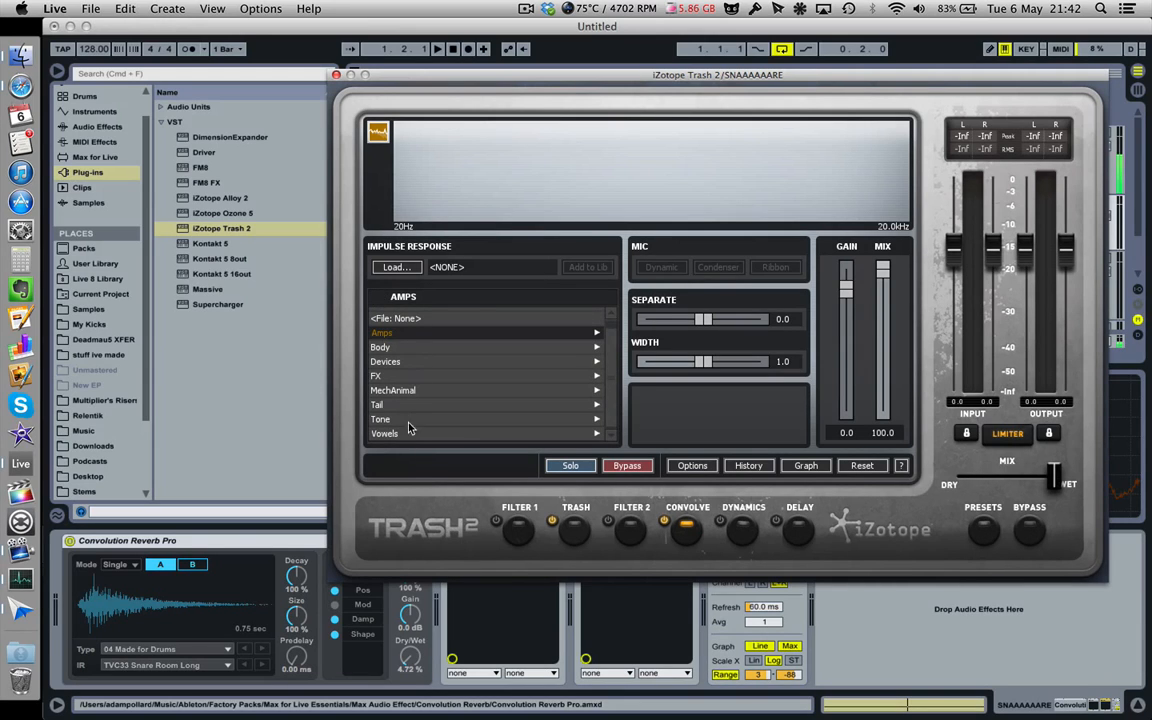
pyautogui.click(388, 334)
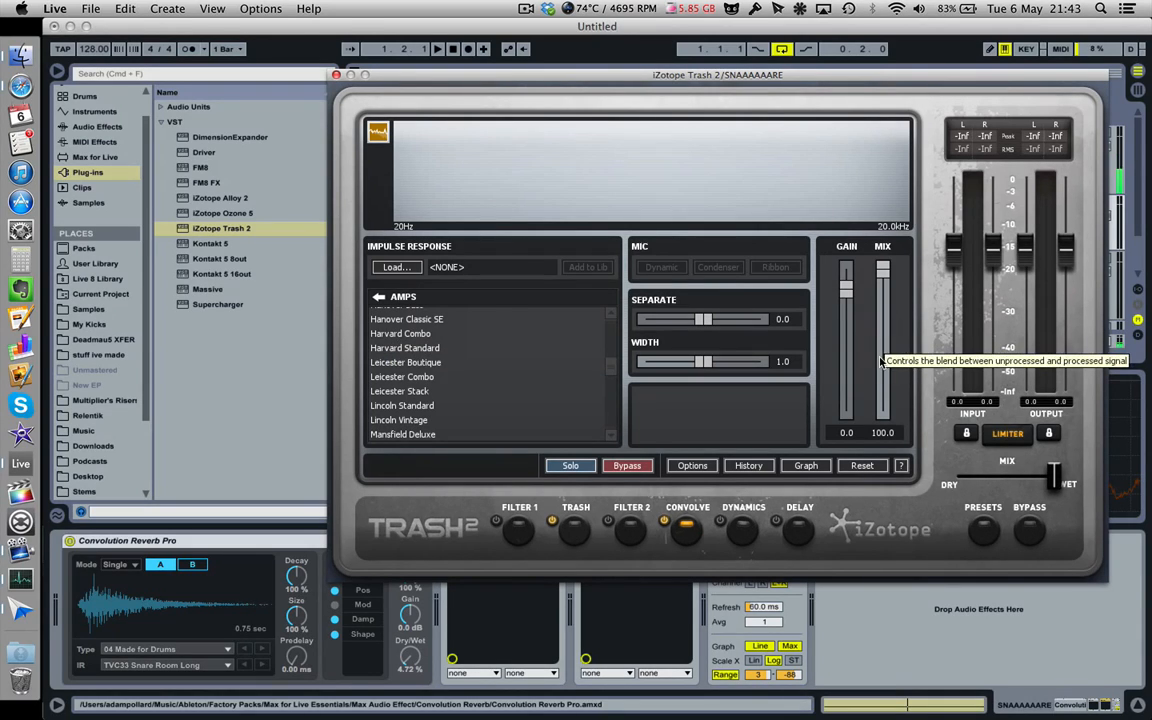
# - Start the loop and try the Convolve mix at 77.4 before returning it to 100
pyautogui.moveTo(884, 337); pyautogui.dragTo(882, 305)
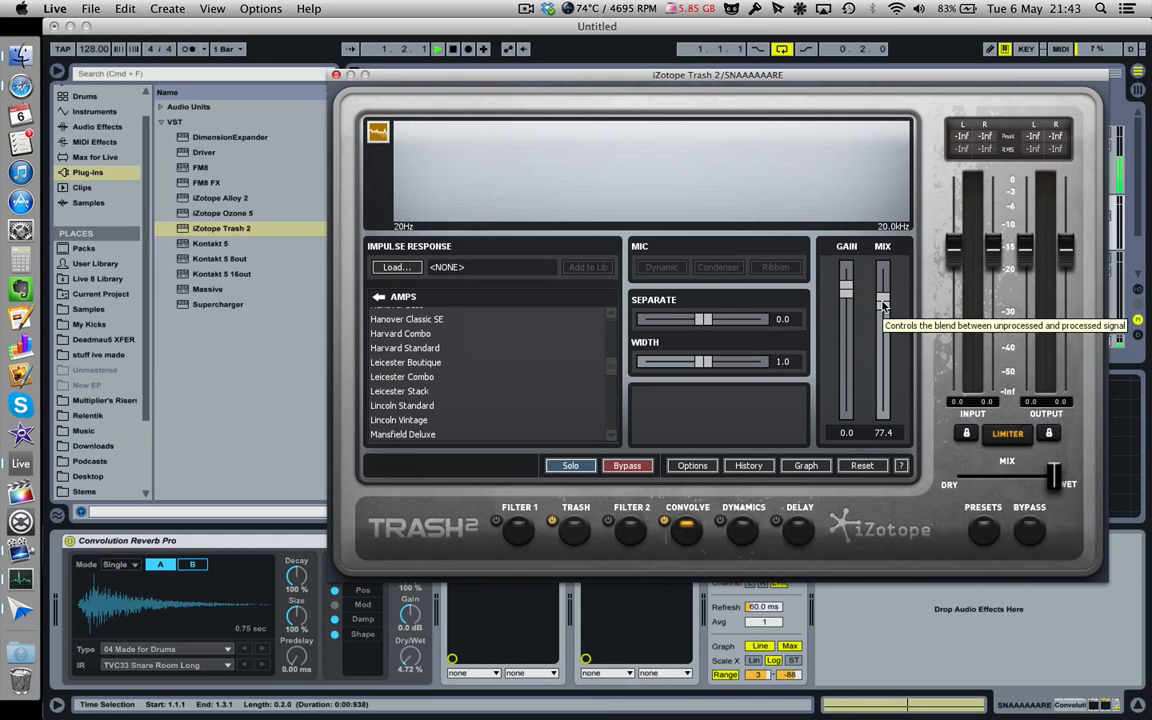
pyautogui.press('space')
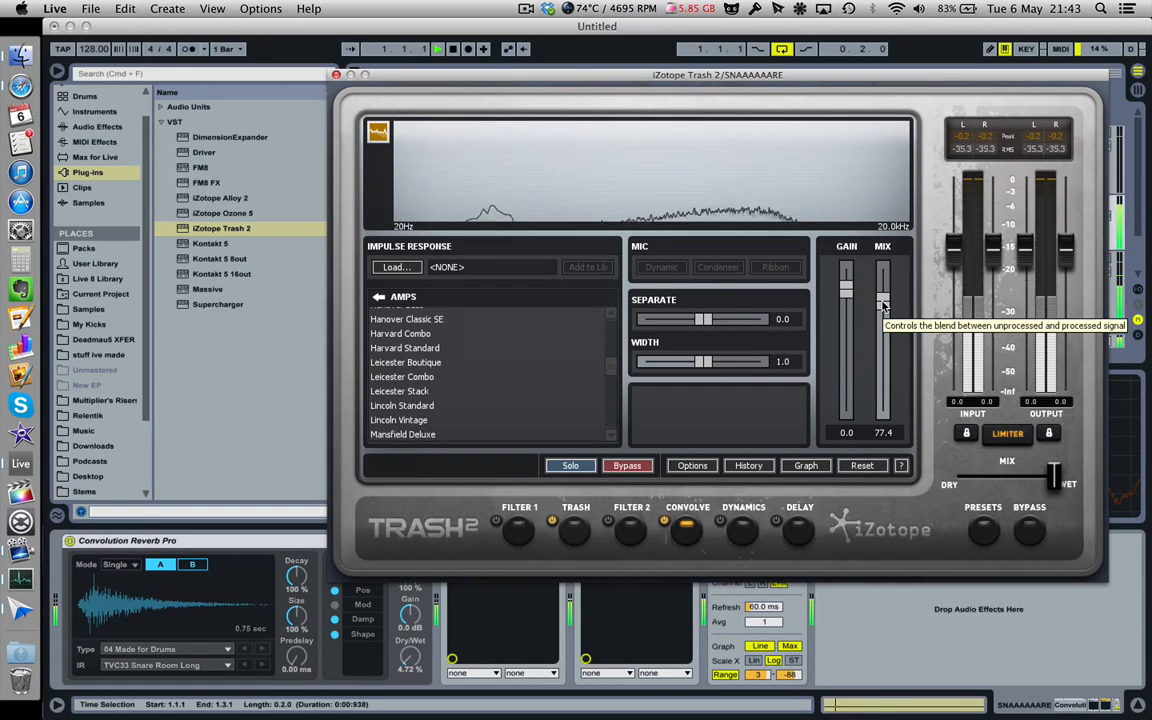
pyautogui.moveTo(883, 305); pyautogui.dragTo(883, 418)
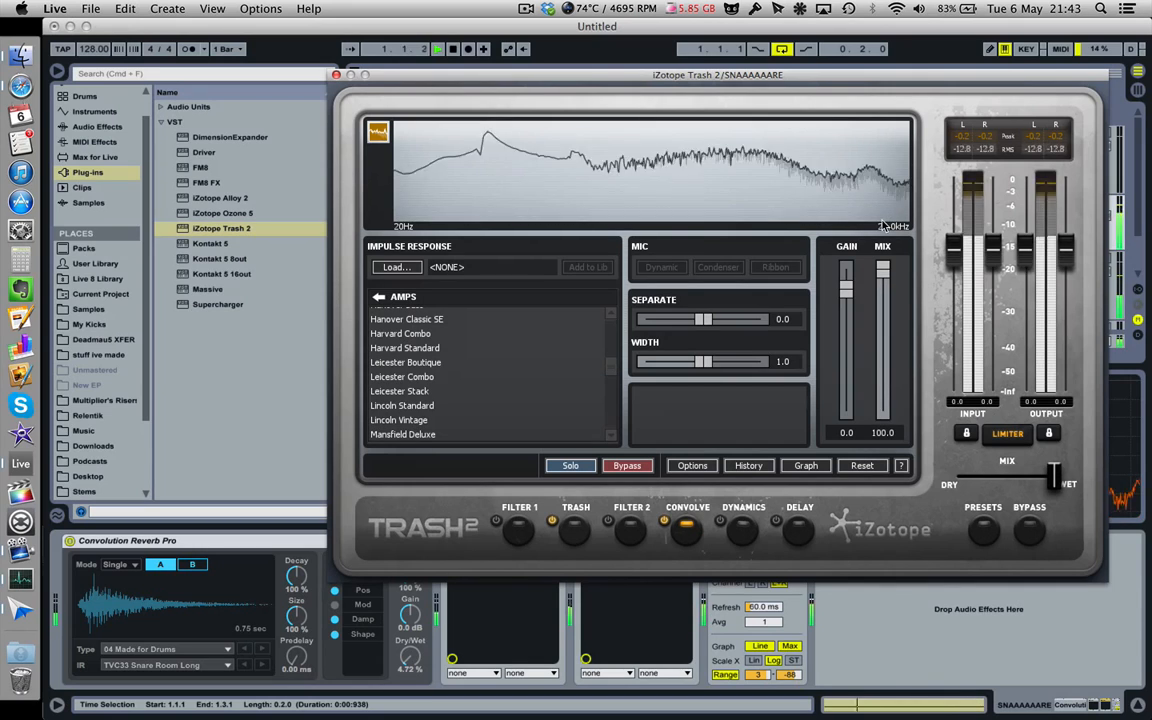
# - Audition amp impulses including Leicester Boutique and Grafton Standard on the looping snare
pyautogui.click(479, 377)
pyautogui.click(476, 363)
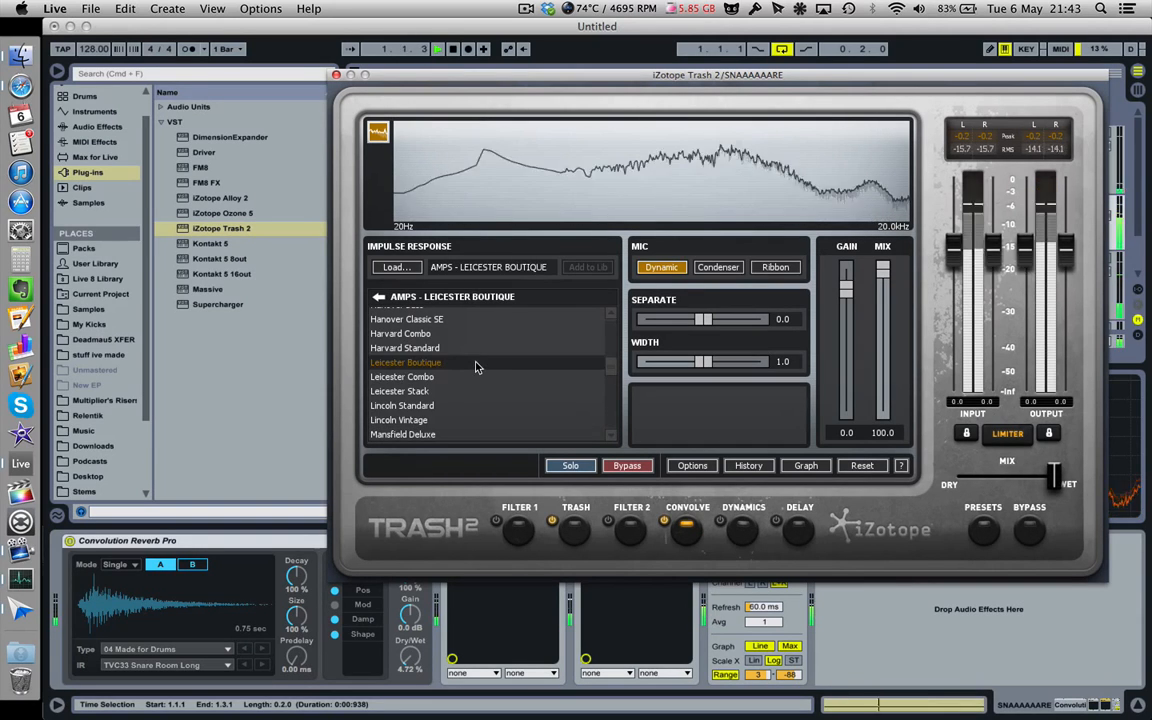
pyautogui.scroll(2, 474, 365)
pyautogui.click(474, 361)
pyautogui.click(465, 347)
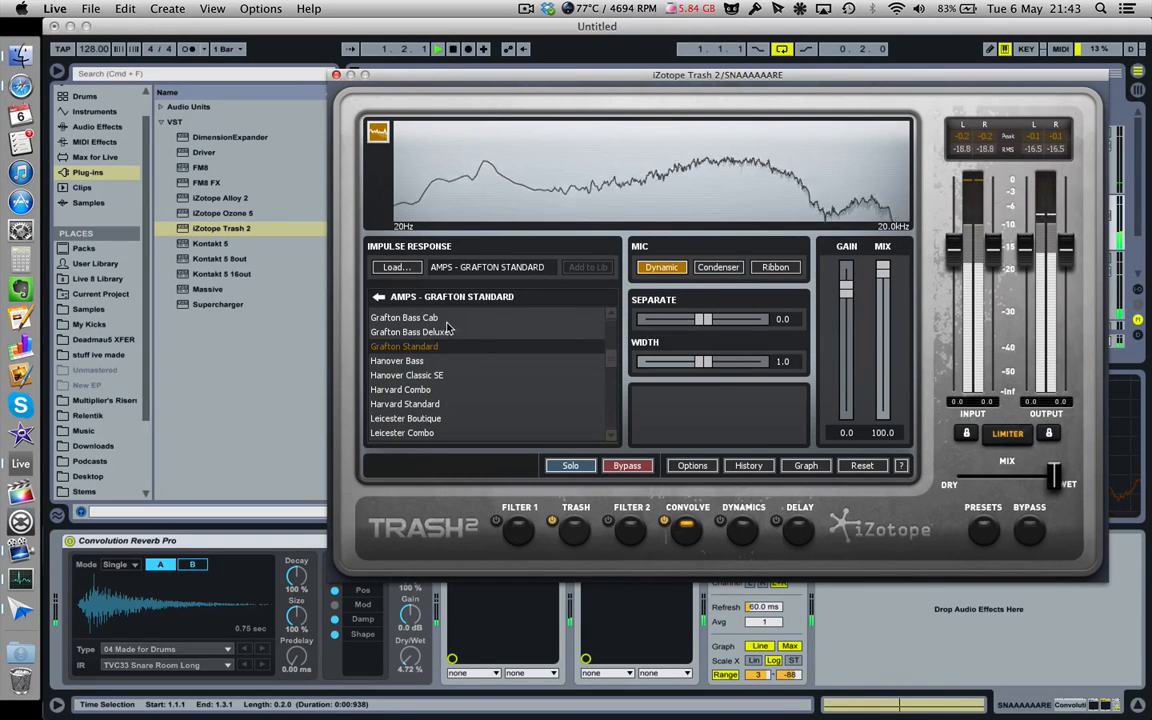
pyautogui.click(445, 319)
pyautogui.click(445, 421)
# - Audition the amp impulses further down the list and load Northbridge 4x10 on the looping snare
pyautogui.scroll(-3, 445, 426)
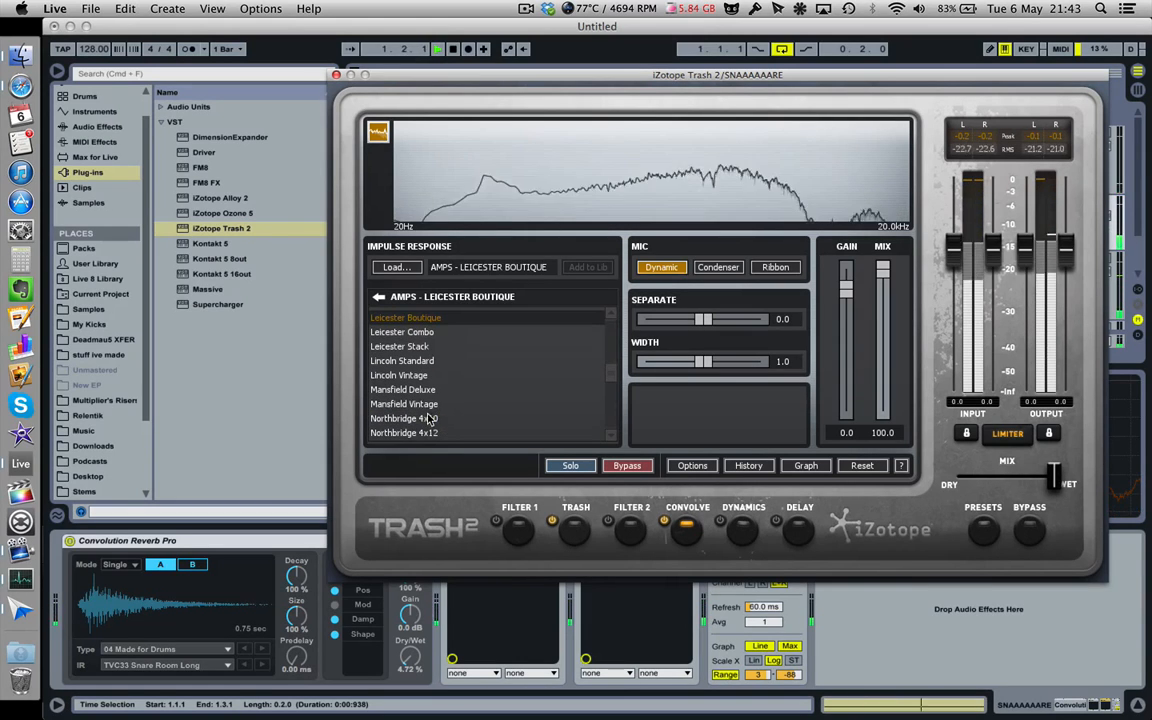
pyautogui.click(430, 423)
pyautogui.scroll(-2, 428, 421)
pyautogui.click(428, 419)
pyautogui.click(422, 390)
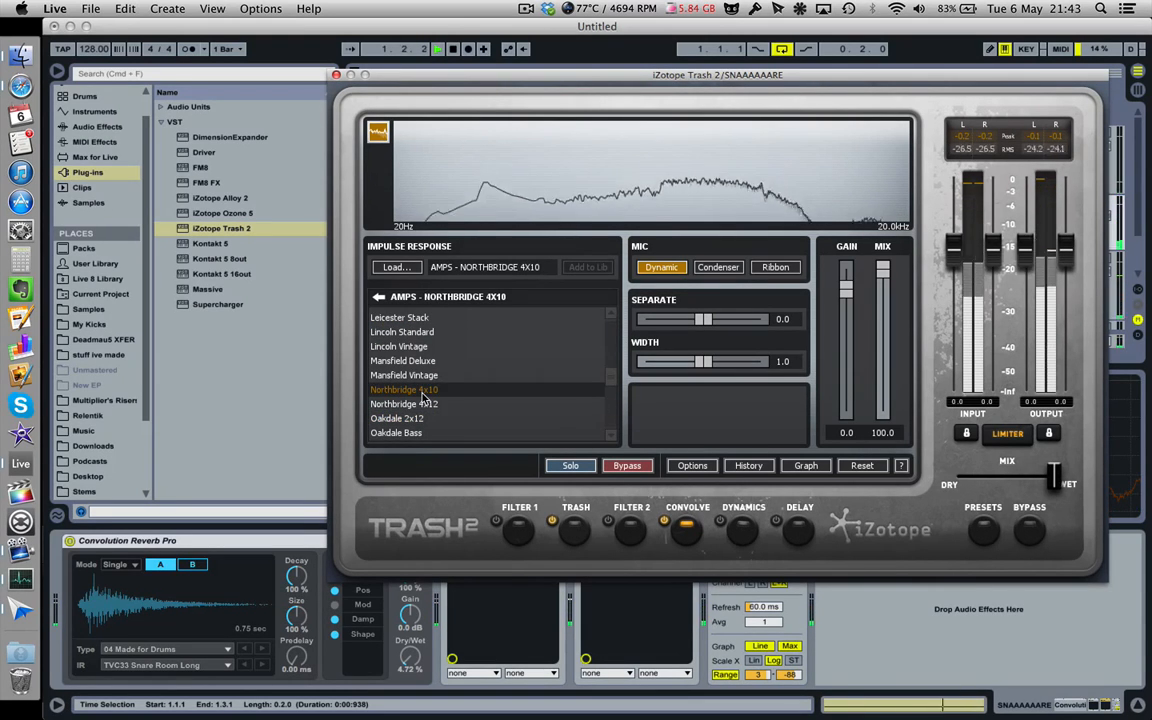
pyautogui.scroll(-4, 422, 400)
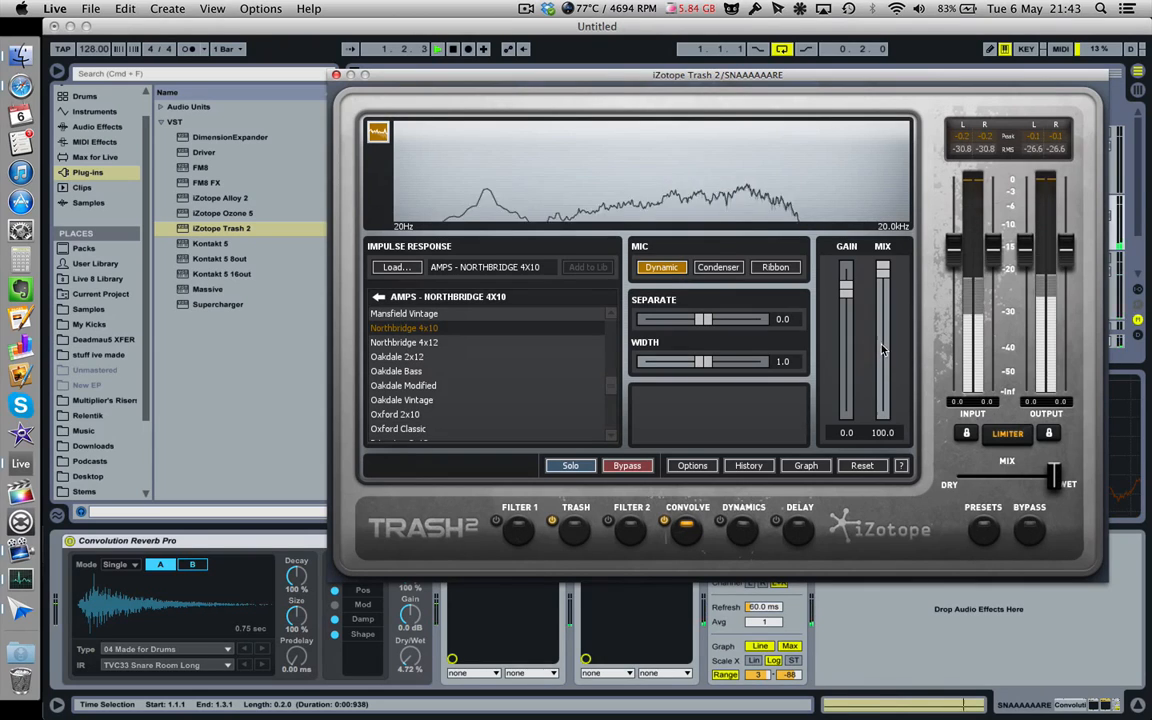
# - Set the Convolve mix to 77.4 and audition the Oakdale 2x12 and Sterling Combo amp impulses
pyautogui.moveTo(882, 350); pyautogui.dragTo(880, 305)
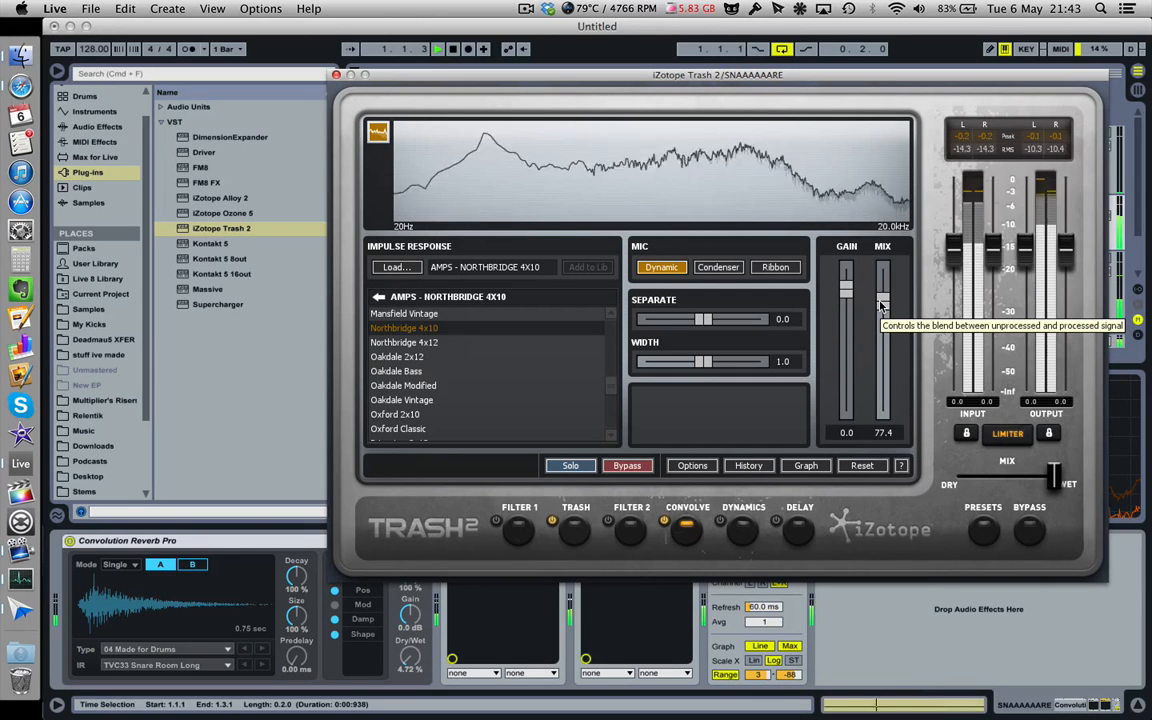
pyautogui.click(477, 360)
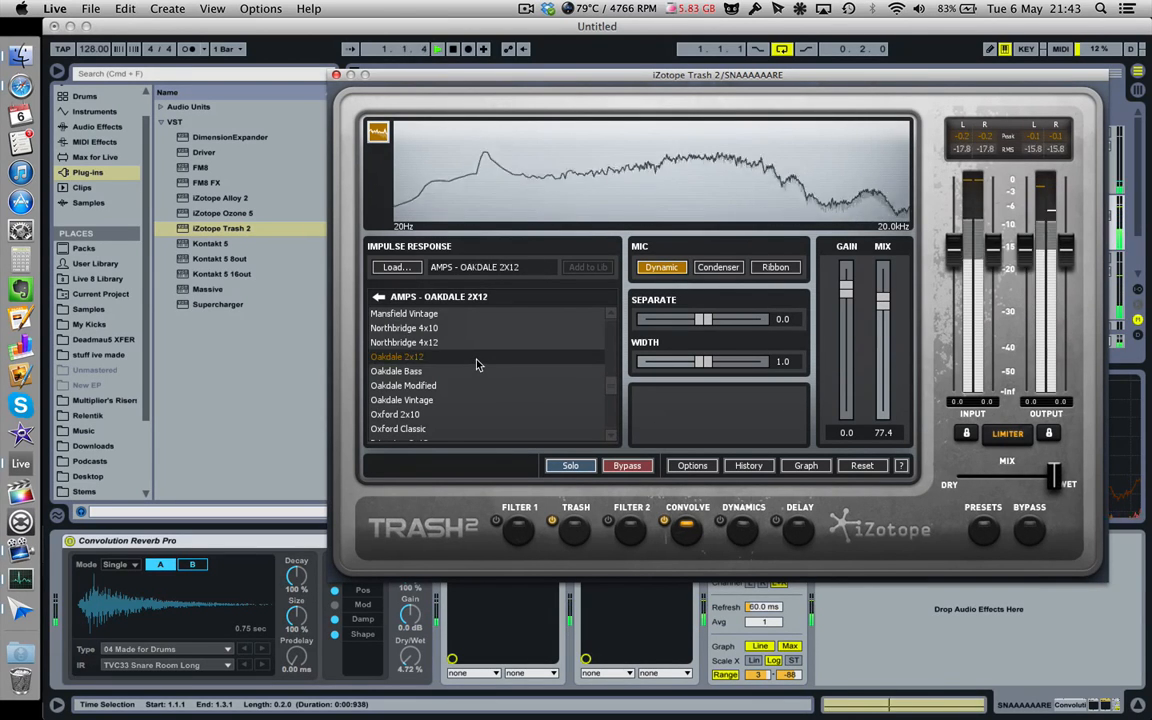
pyautogui.scroll(-3, 477, 365)
pyautogui.click(473, 384)
pyautogui.scroll(-2, 473, 384)
pyautogui.click(473, 380)
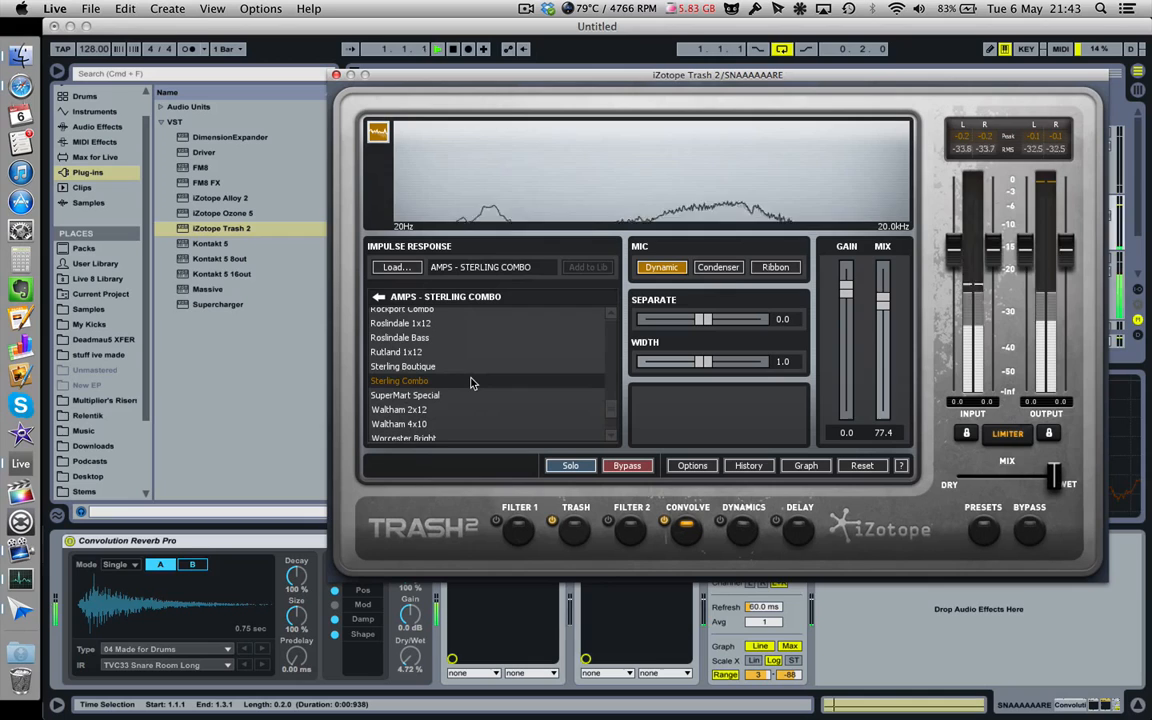
# - Compare the Sterling Combo impulse with its neighbours in the list and load Waltham 4x10
pyautogui.click(430, 340)
pyautogui.click(437, 354)
pyautogui.scroll(-1, 437, 358)
pyautogui.click(437, 369)
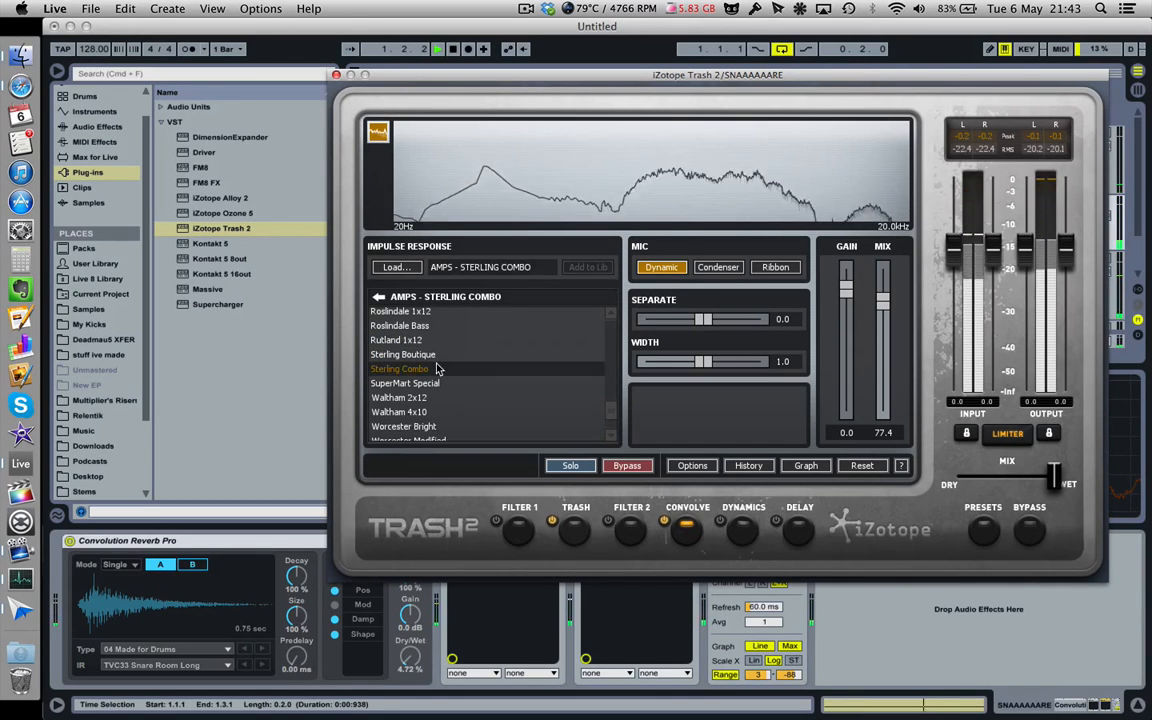
pyautogui.click(433, 357)
pyautogui.click(437, 412)
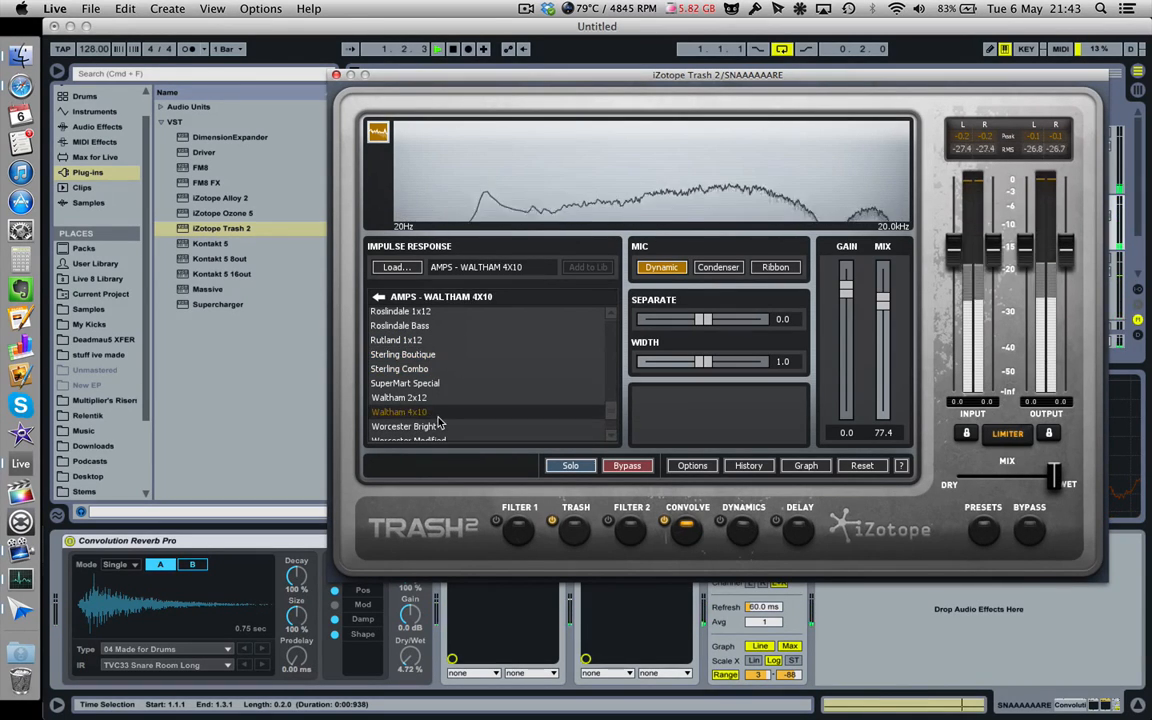
# - Compare Waltham 4x10 with the Worcester amp impulses while the snare loops
pyautogui.scroll(-2, 436, 406)
pyautogui.click(436, 393)
pyautogui.click(418, 362)
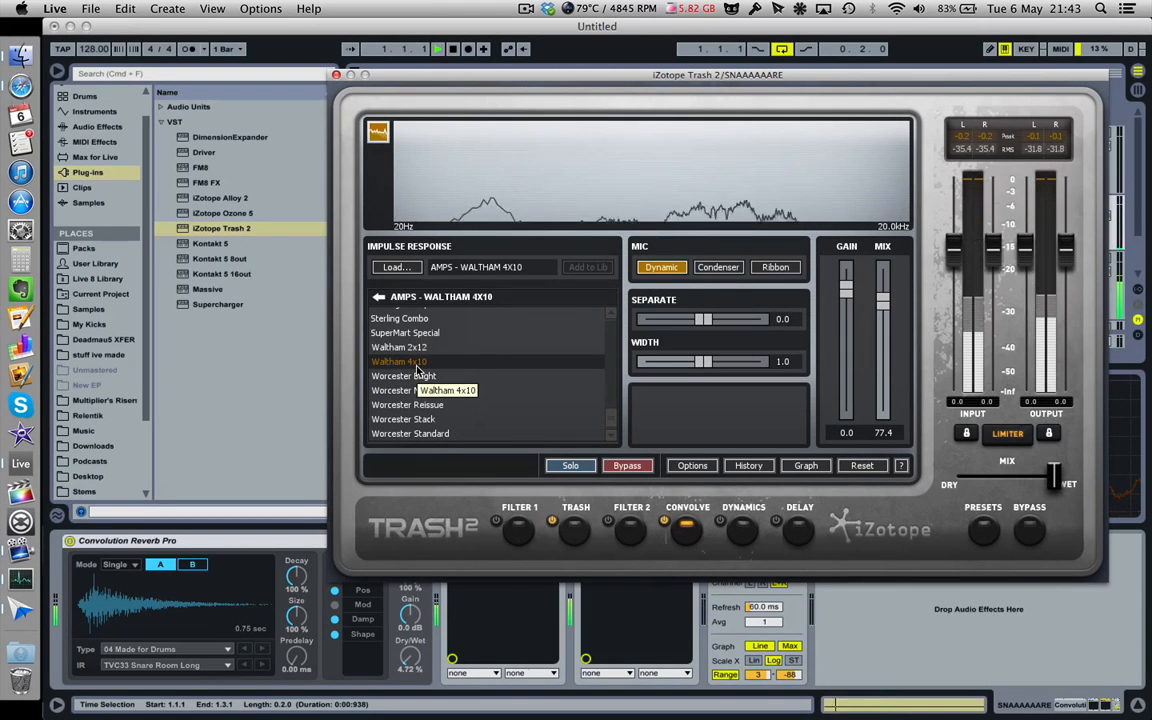
pyautogui.click(428, 419)
pyautogui.click(426, 364)
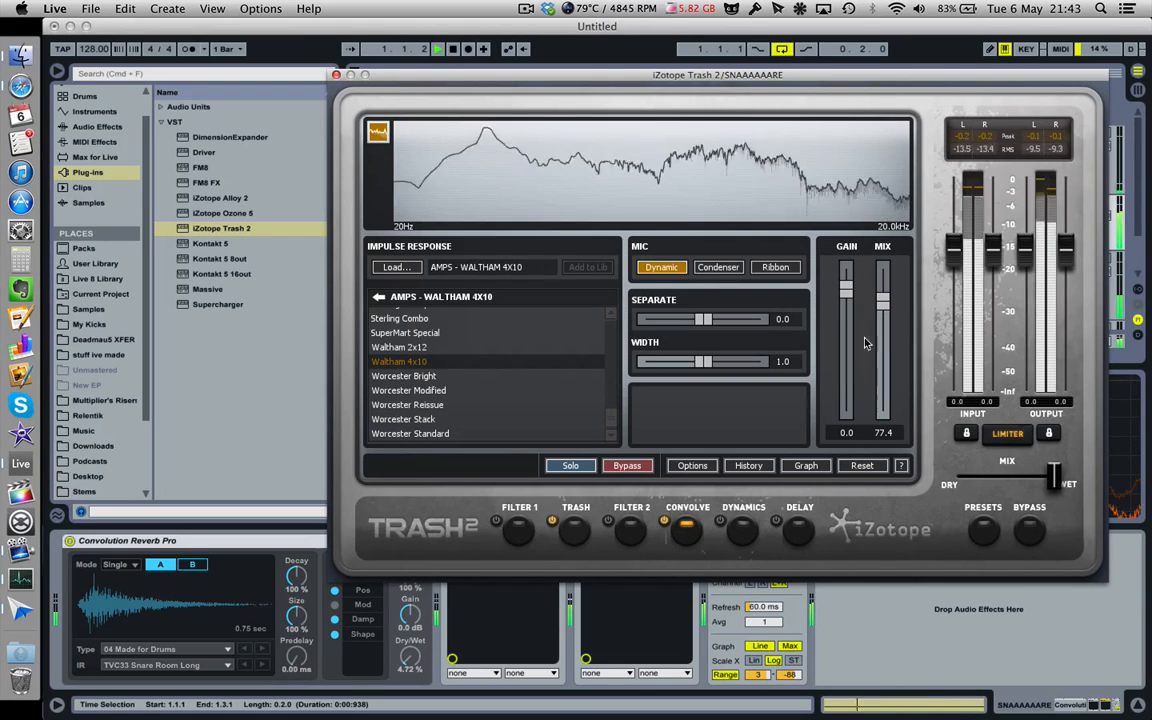
# - Return the Convolve mix to 100 and audition the Worcester Stack and Worcester Reissue amp impulses
pyautogui.moveTo(884, 304); pyautogui.dragTo(883, 267)
pyautogui.click(491, 418)
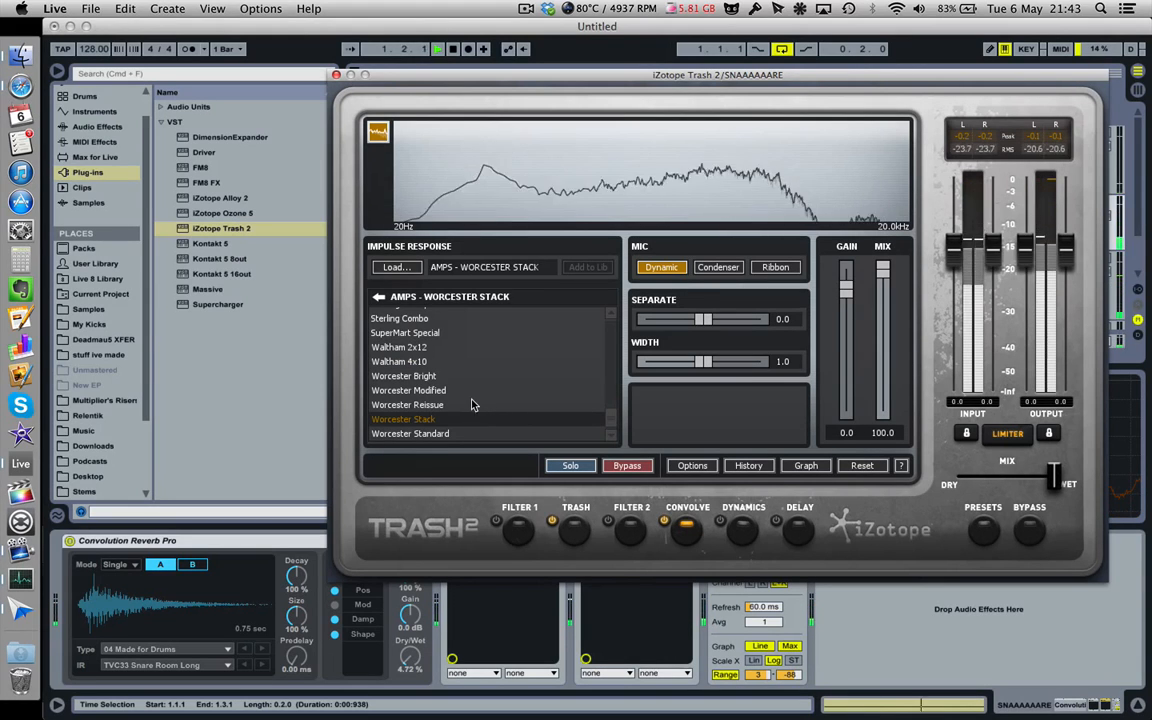
pyautogui.scroll(1, 470, 422)
pyautogui.click(461, 413)
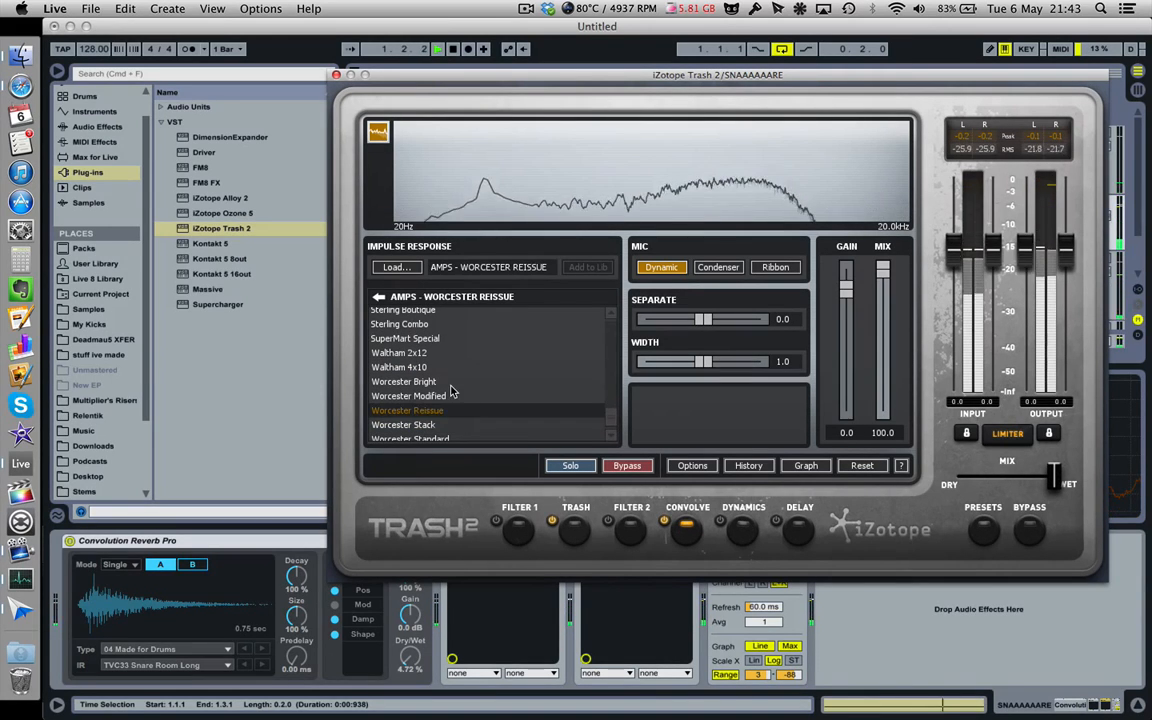
# - Audition the Worcester Modified, Worcester Stack and Worcester Bright amp impulses while the snare loops
pyautogui.click(451, 385)
pyautogui.click(450, 399)
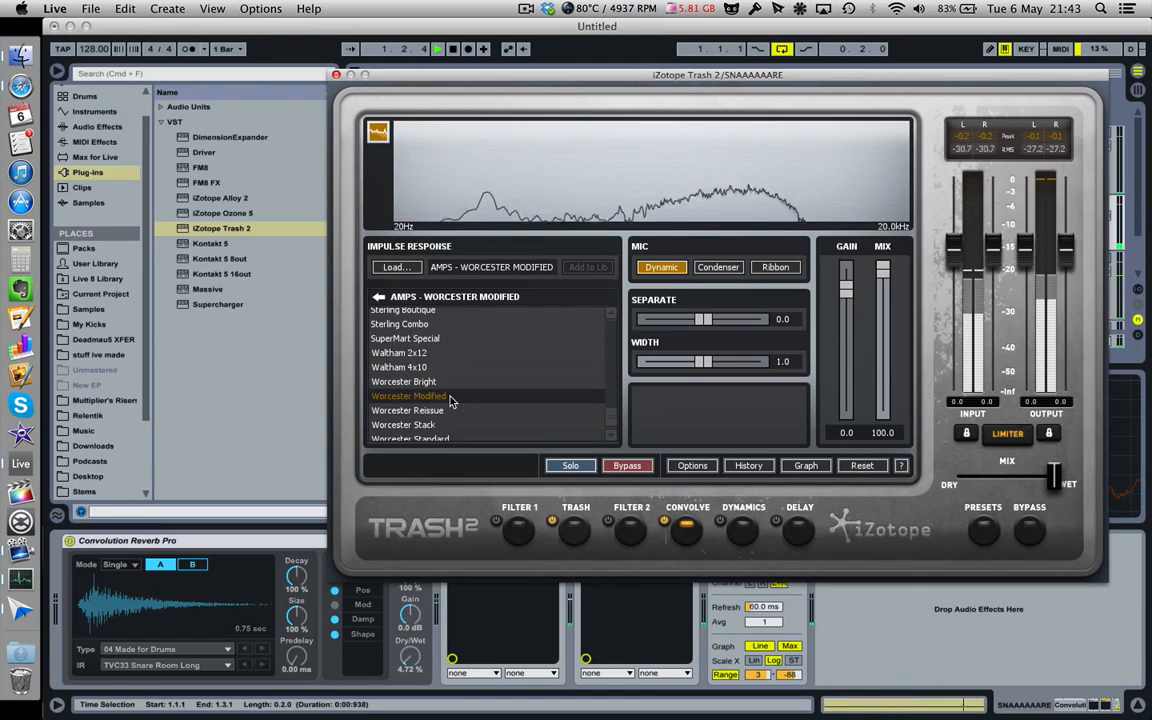
pyautogui.click(444, 436)
pyautogui.click(442, 420)
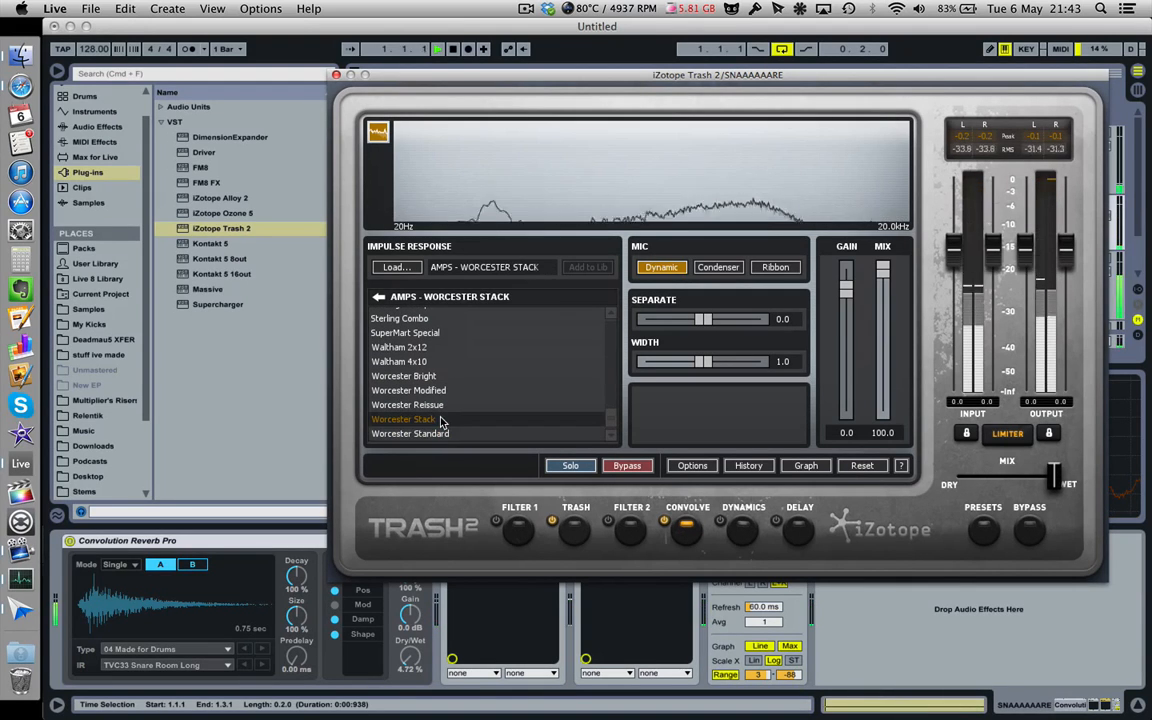
pyautogui.click(440, 407)
pyautogui.click(436, 391)
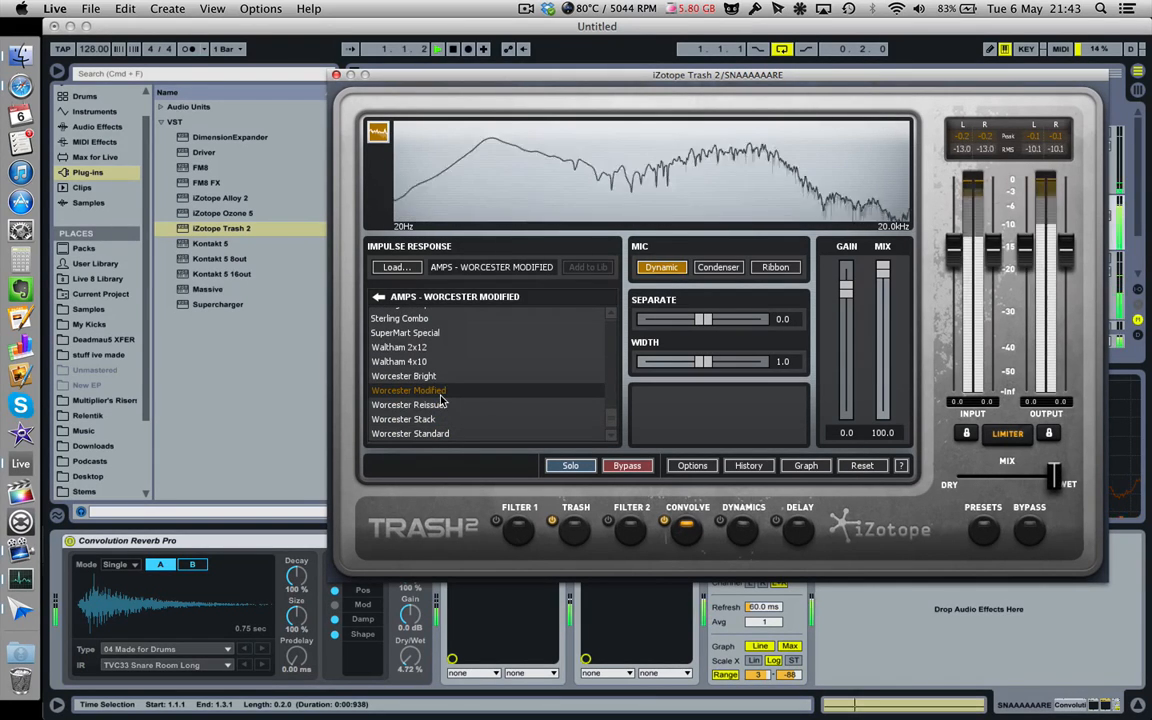
pyautogui.click(435, 377)
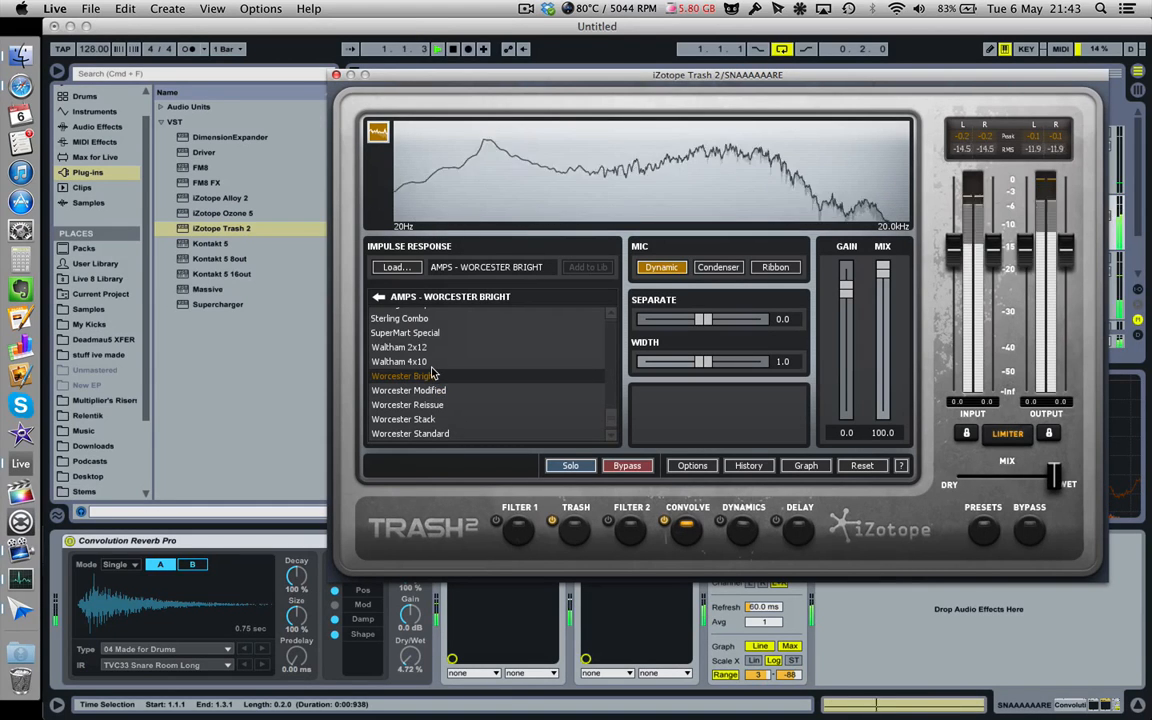
# - Audition the Waltham 4x10, Sterling Boutique and Rockport Combo amp impulses
pyautogui.click(430, 334)
pyautogui.scroll(1, 430, 345)
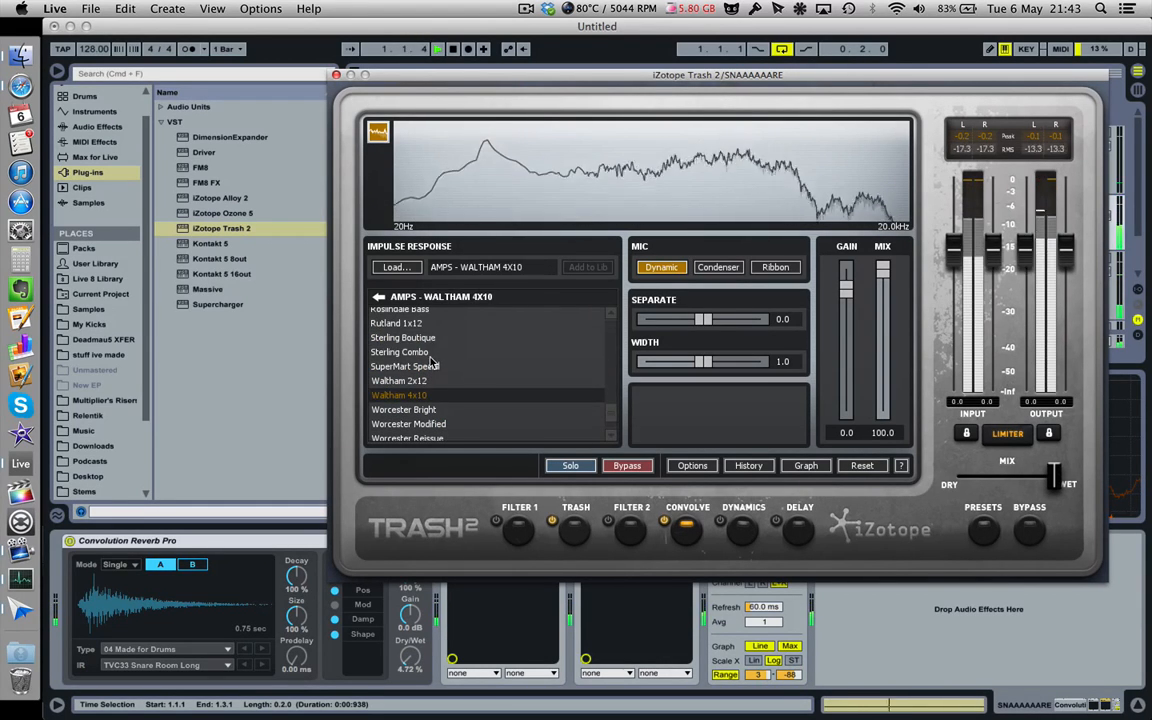
pyautogui.click(422, 338)
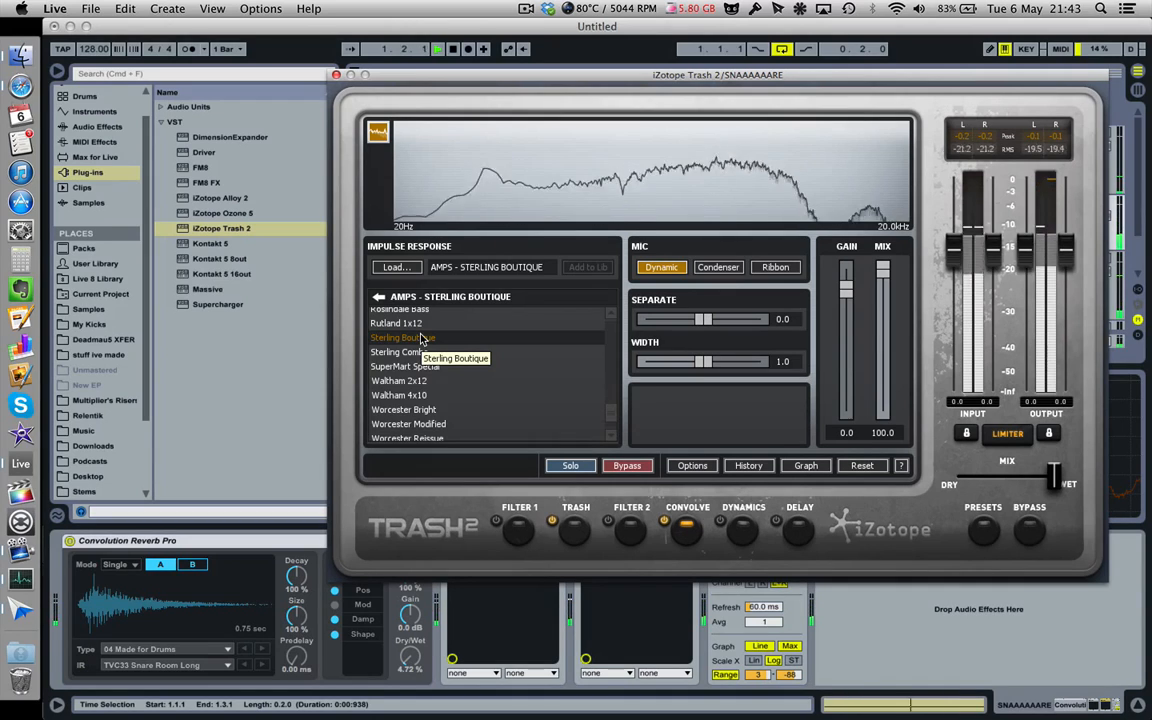
pyautogui.scroll(2, 422, 340)
pyautogui.click(423, 368)
# - Audition further amp impulses in the list, including Oakdale Bass and Lincoln Standard
pyautogui.scroll(1, 423, 358)
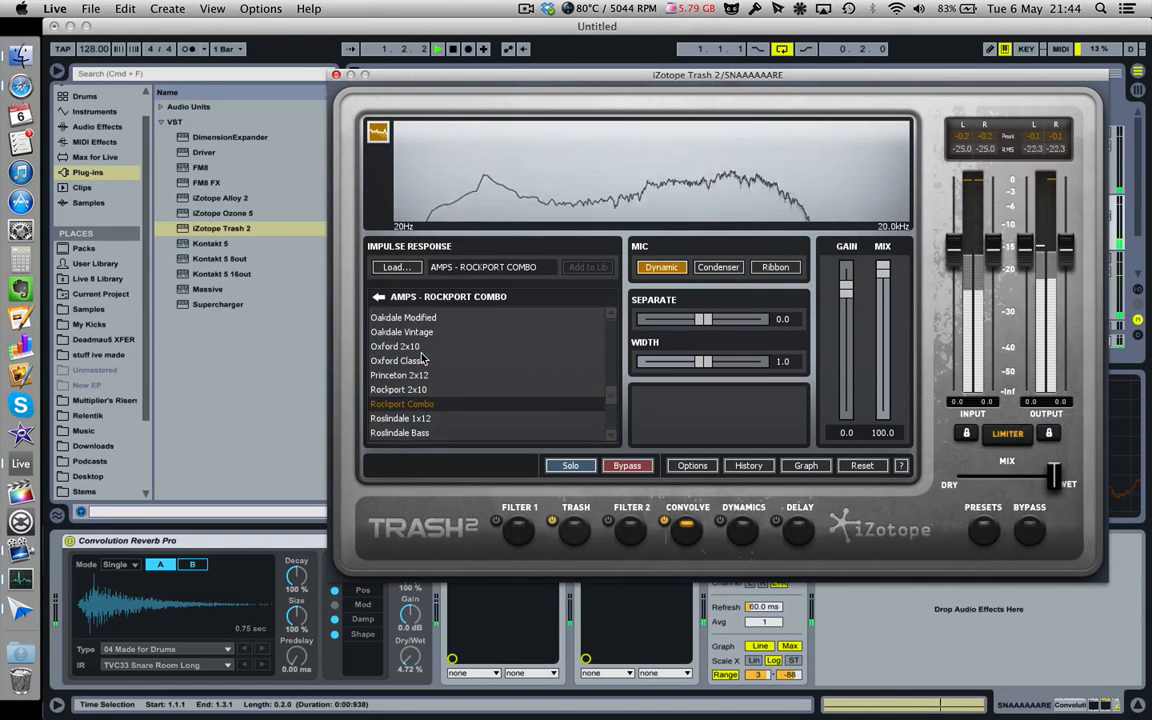
pyautogui.click(422, 360)
pyautogui.click(405, 317)
pyautogui.scroll(2, 412, 340)
pyautogui.click(415, 366)
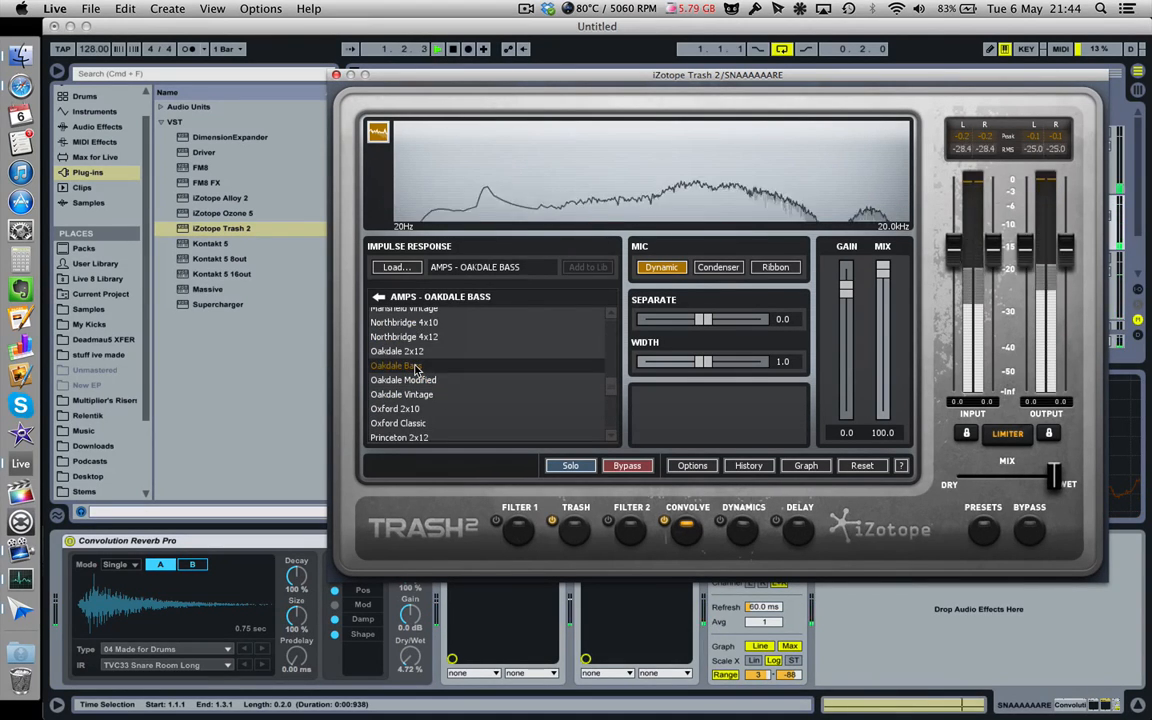
pyautogui.scroll(2, 417, 368)
pyautogui.click(417, 370)
pyautogui.click(406, 328)
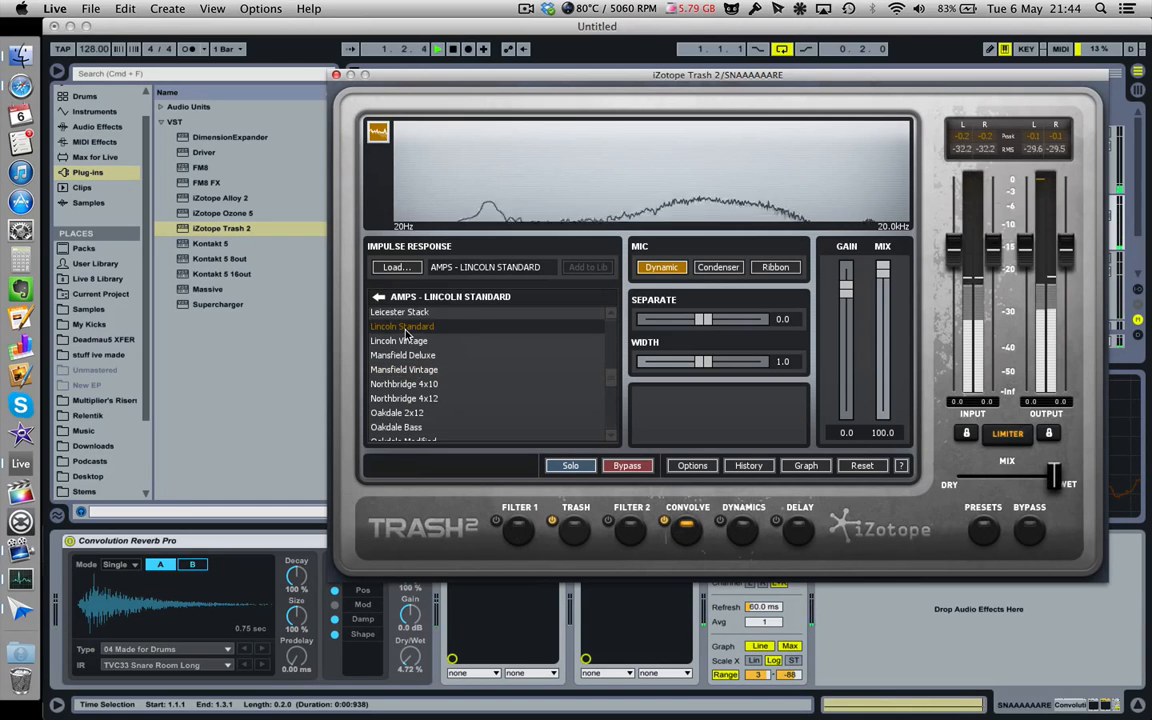
# - Compare the Leicester Boutique amp impulse with its neighbours and with Hanover Classic SE
pyautogui.scroll(3, 407, 335)
pyautogui.click(407, 342)
pyautogui.click(408, 357)
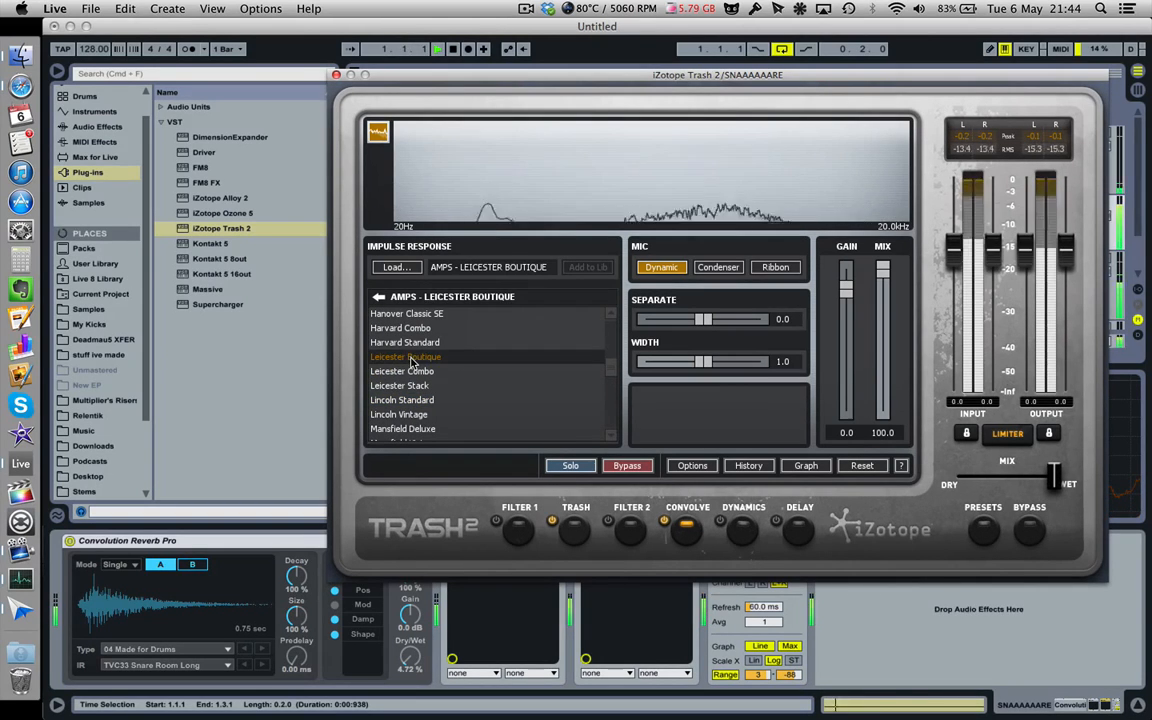
pyautogui.click(412, 386)
pyautogui.scroll(2, 413, 385)
pyautogui.click(415, 382)
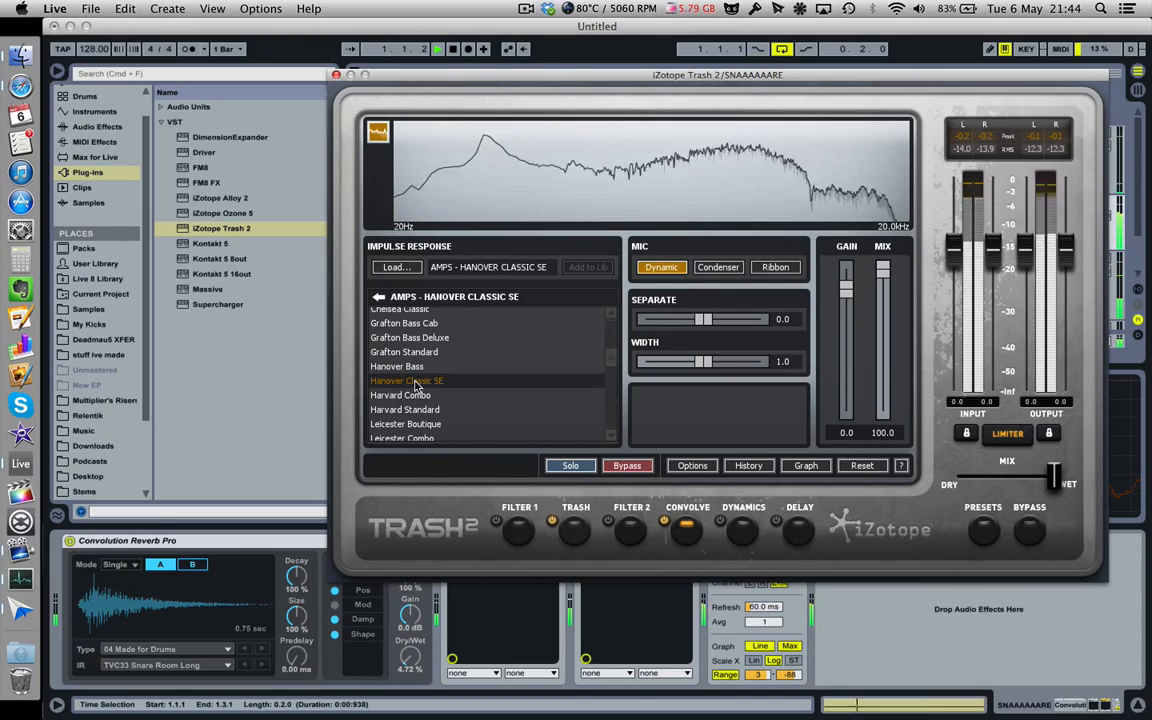
# - Audition the Grafton Standard and Grafton Bass Cab amp impulses, and load Chelsea Classic
pyautogui.click(411, 365)
pyautogui.click(411, 352)
pyautogui.scroll(2, 415, 360)
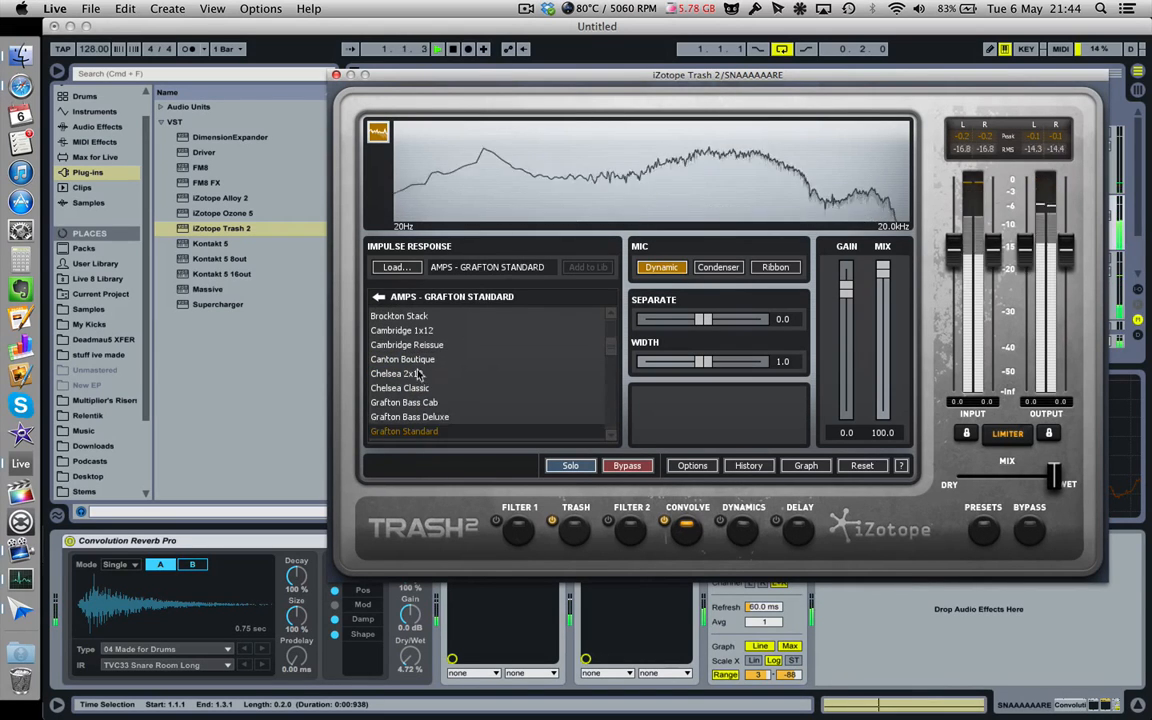
pyautogui.click(418, 387)
pyautogui.click(412, 401)
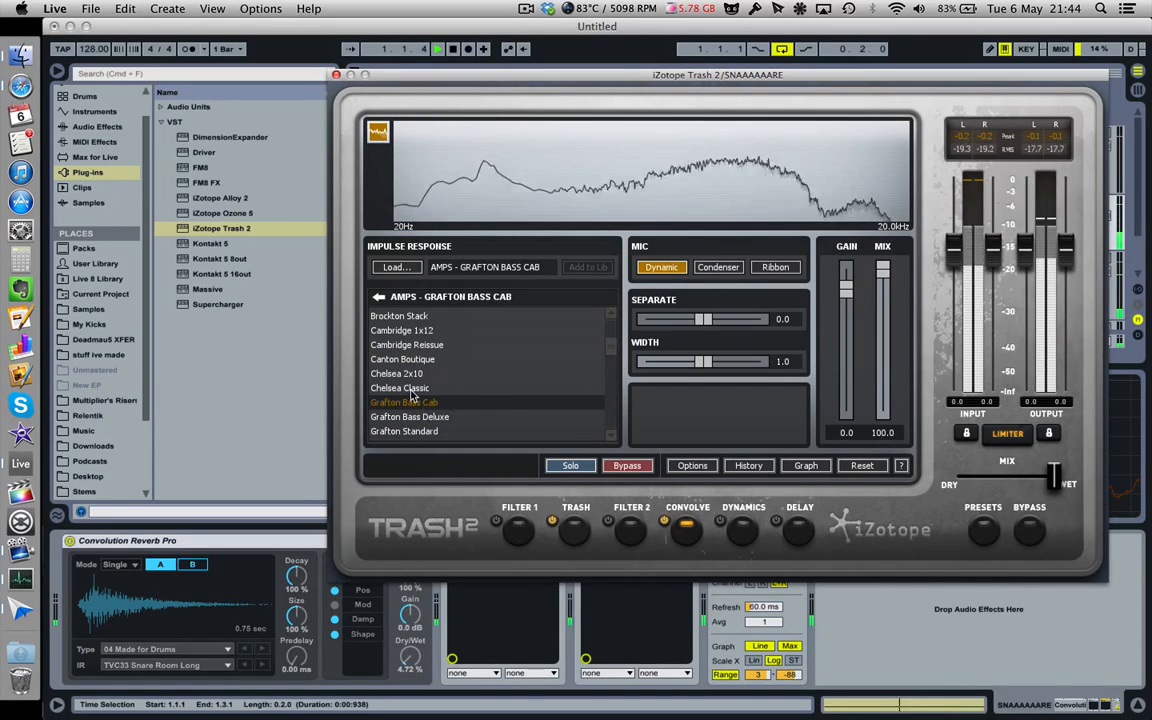
pyautogui.click(411, 392)
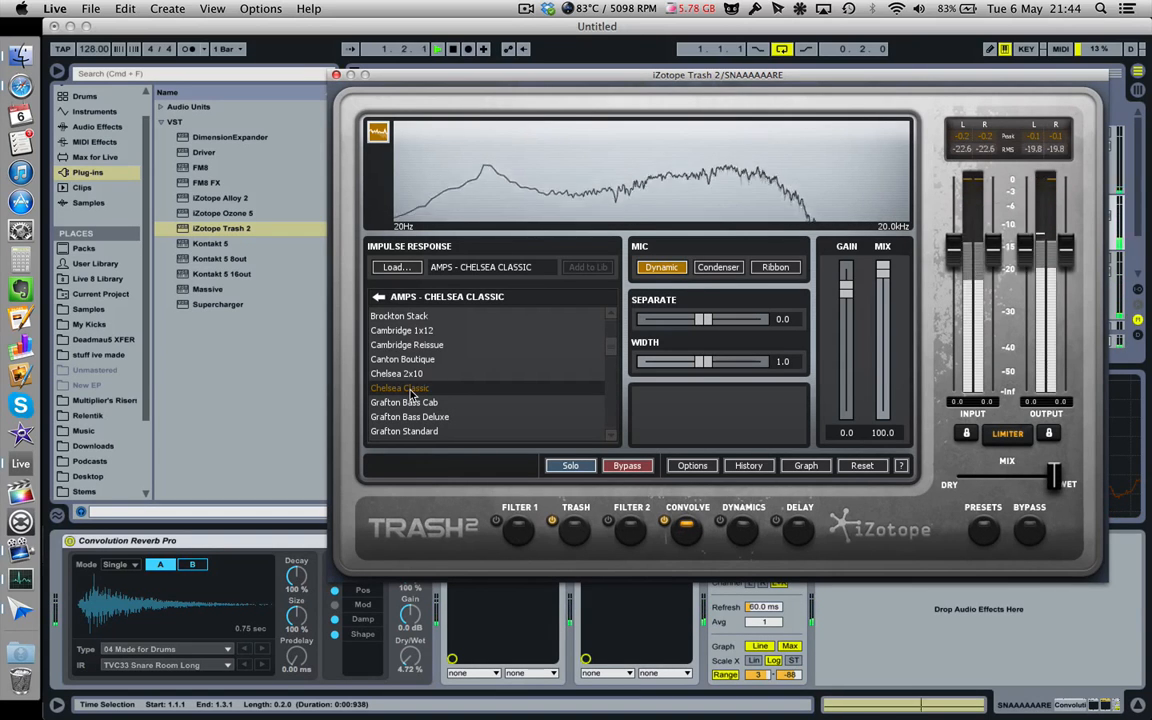
# - Compare the Convolve mix at 39.5 and 100, and set the impulse width to 2.0
pyautogui.moveTo(882, 268); pyautogui.dragTo(876, 359)
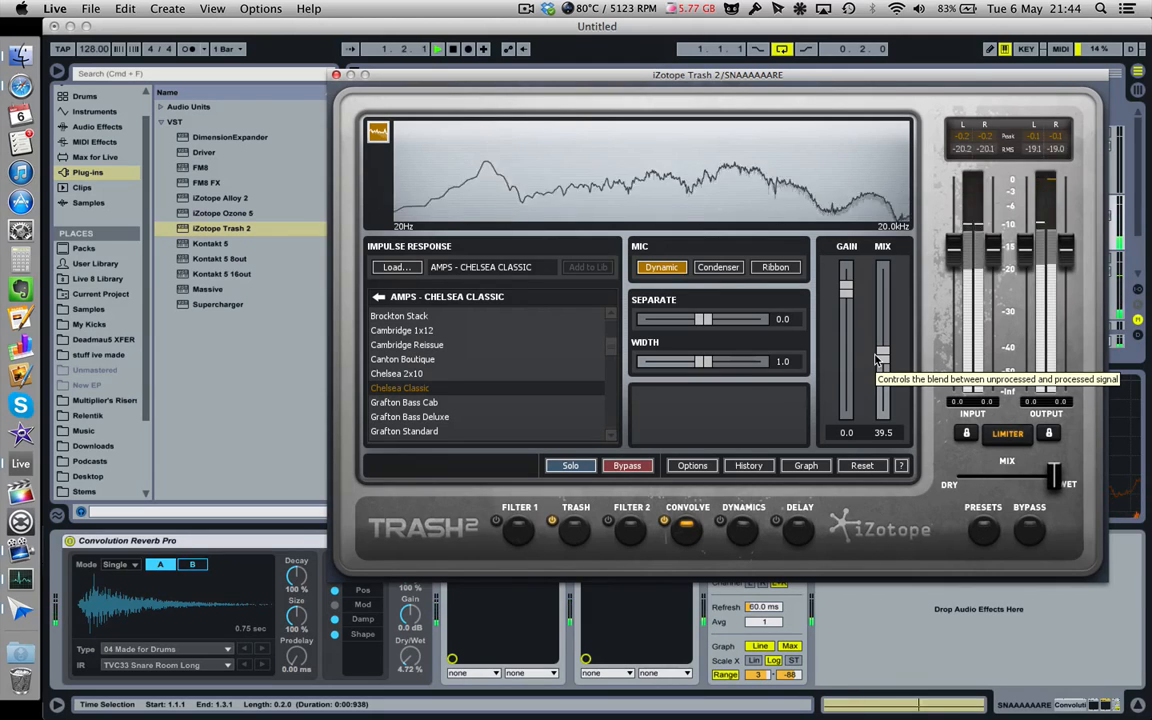
pyautogui.moveTo(880, 355); pyautogui.dragTo(881, 264)
pyautogui.moveTo(702, 361); pyautogui.dragTo(769, 362)
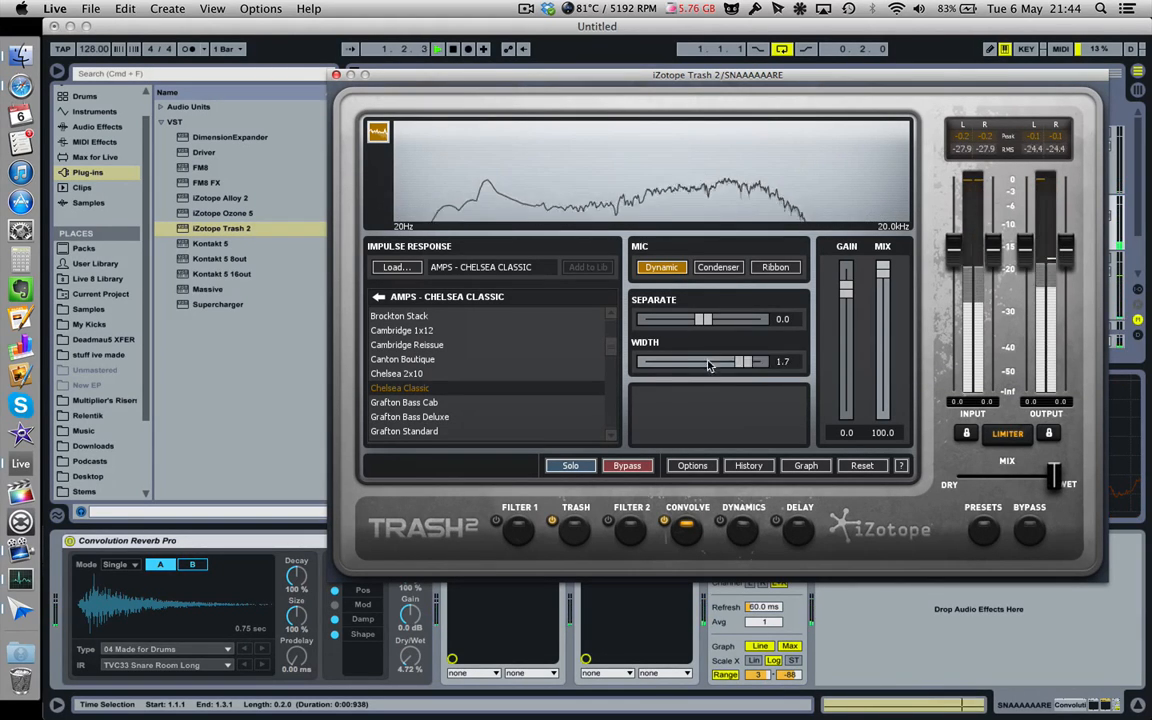
# - Try Convolve mix amounts from 26.0 to 80.8, settle on 87.0 and stop playback
pyautogui.click(884, 338)
pyautogui.moveTo(884, 338); pyautogui.dragTo(882, 378)
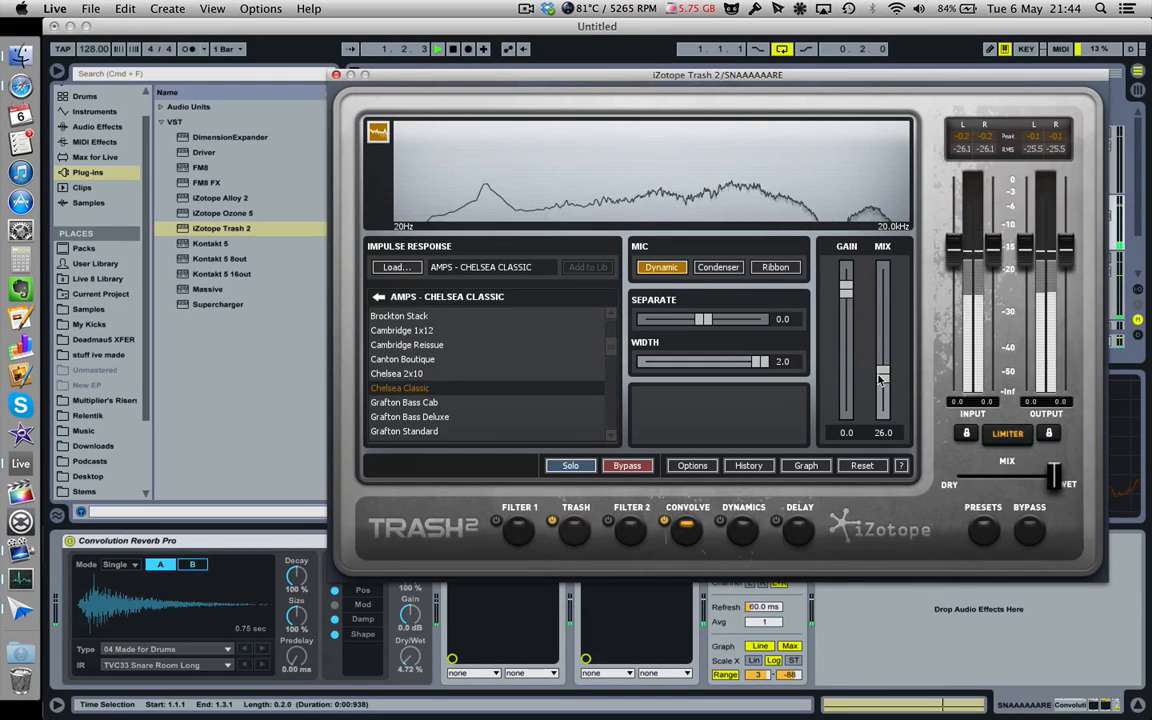
pyautogui.moveTo(881, 378); pyautogui.dragTo(880, 371)
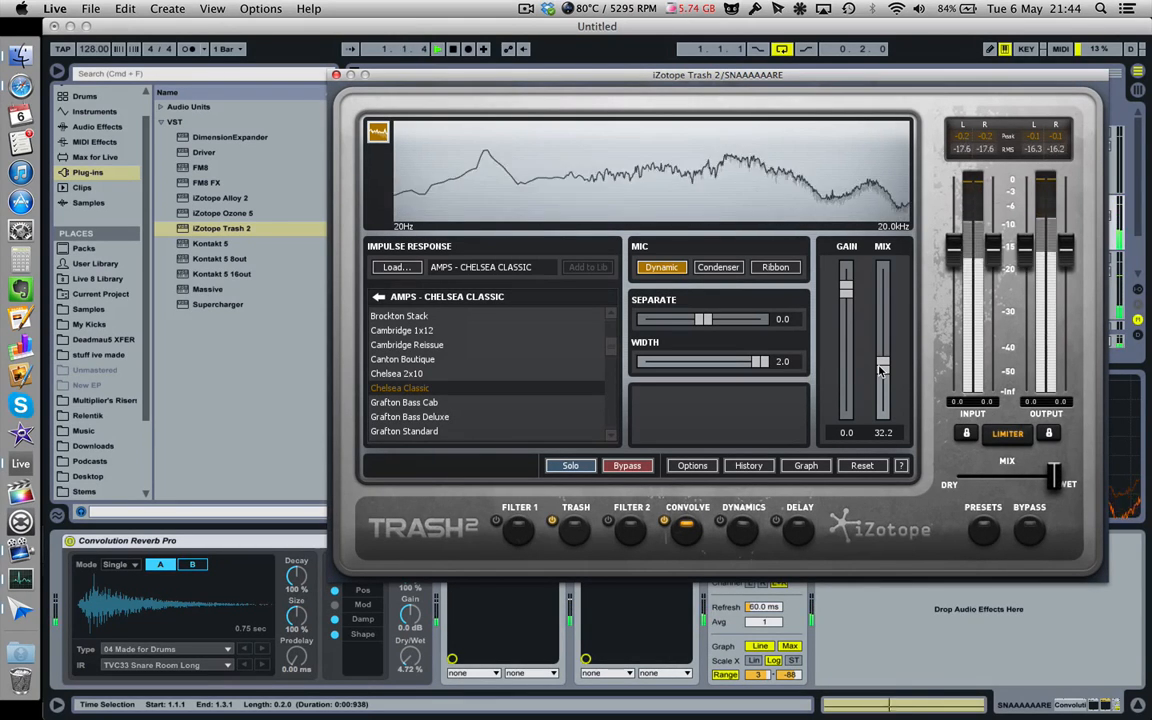
pyautogui.moveTo(880, 370); pyautogui.dragTo(881, 300)
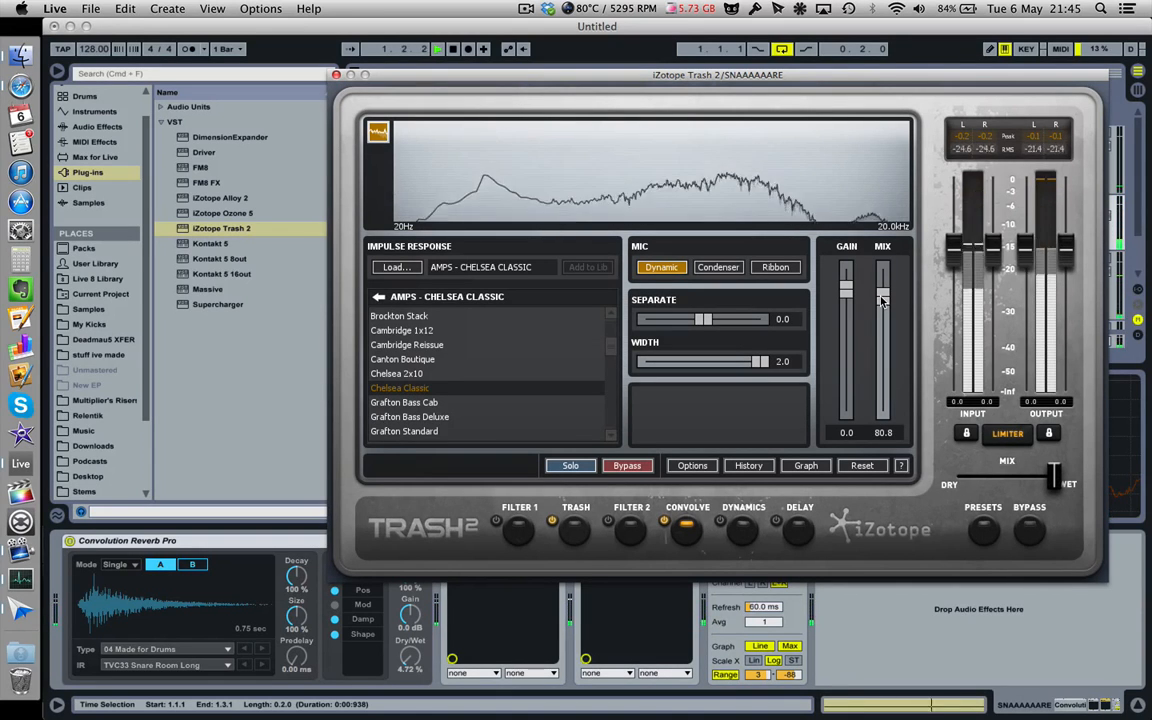
pyautogui.moveTo(881, 300)
pyautogui.mouseDown()
pyautogui.moveTo(882, 263)
pyautogui.moveTo(888, 292)
pyautogui.mouseUp()
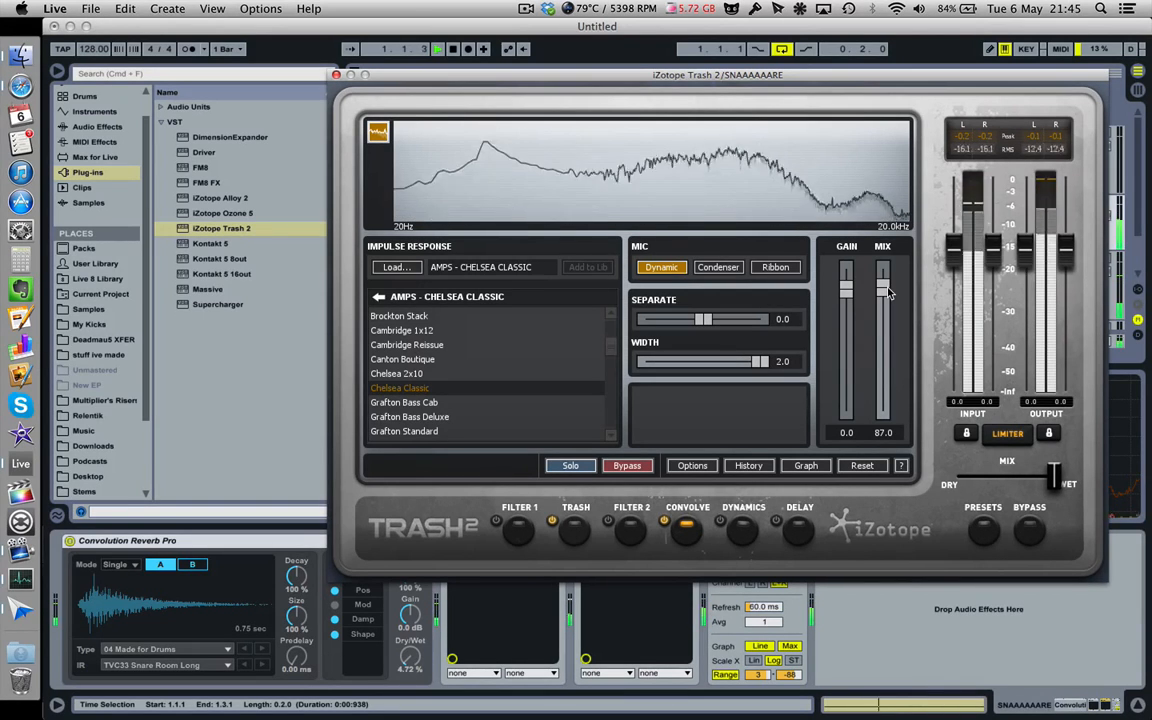
pyautogui.press('space')
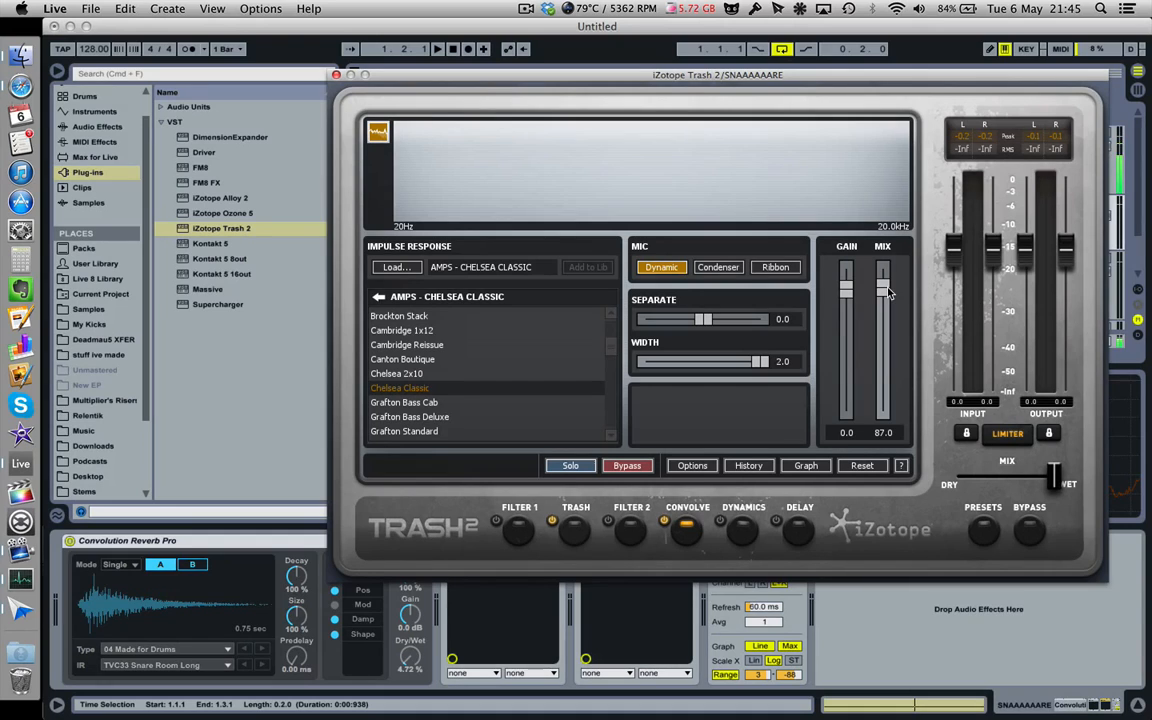
pyautogui.scroll(-3, 440, 355)
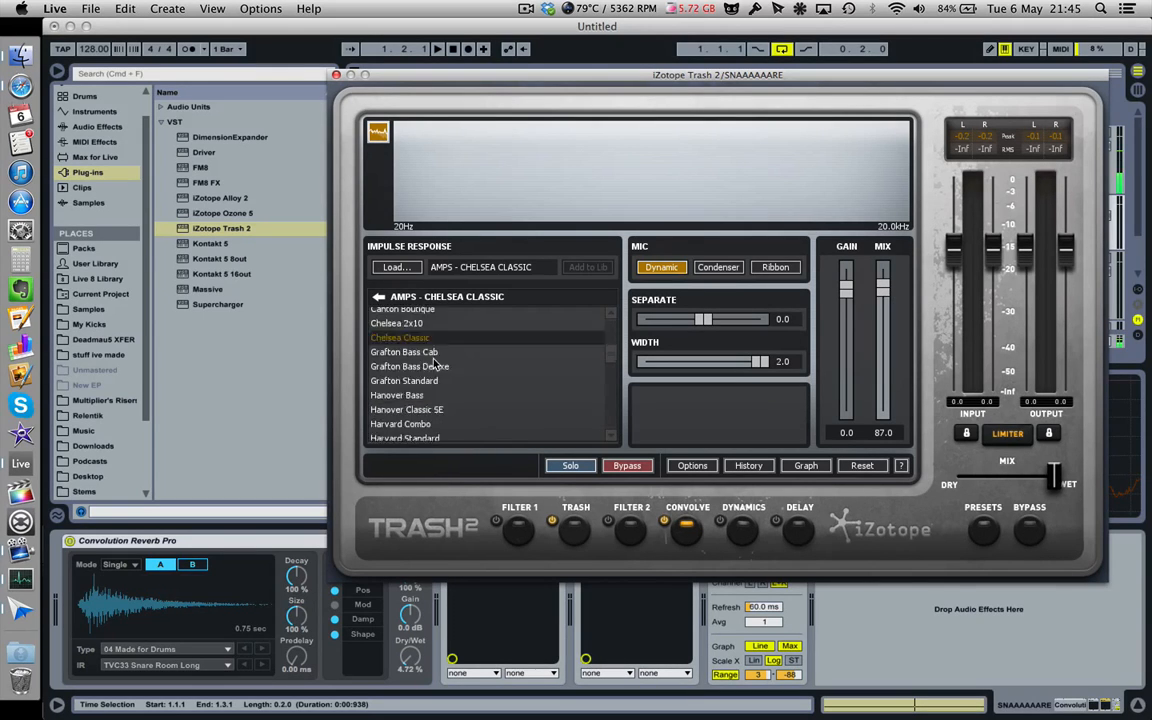
pyautogui.scroll(2, 434, 363)
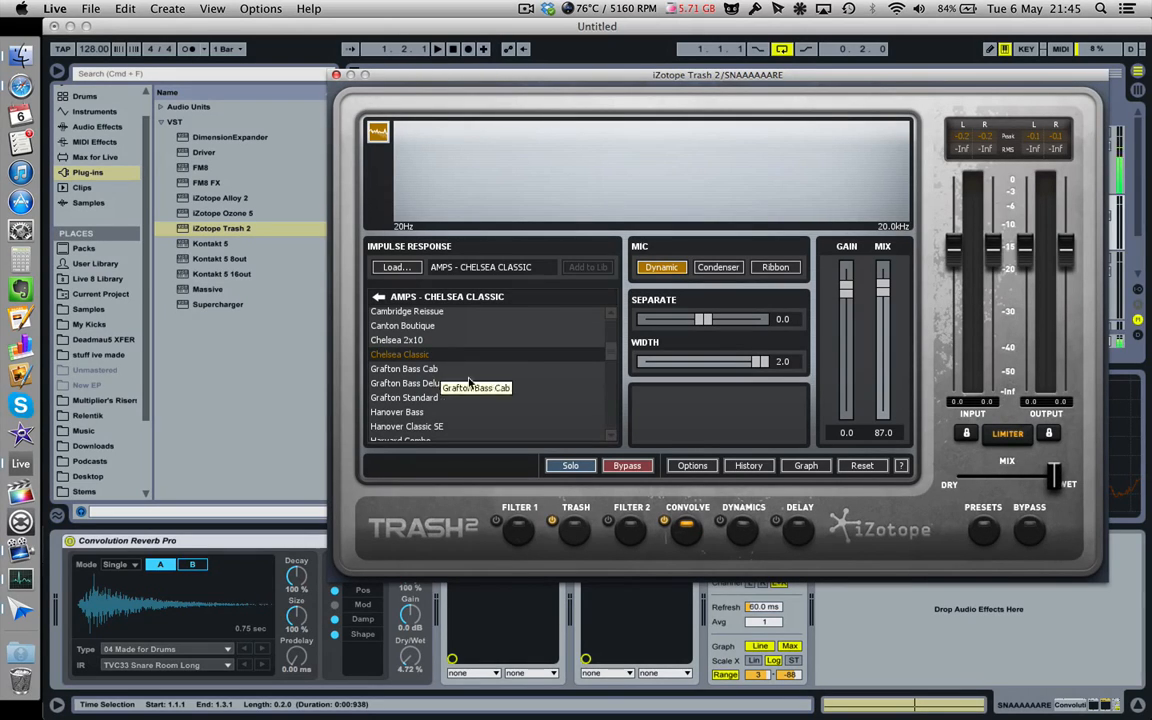
# - Show the Trash module, restart the loop and set Stage 1 to the Push Pull type from the Saturate category
pyautogui.click(572, 538)
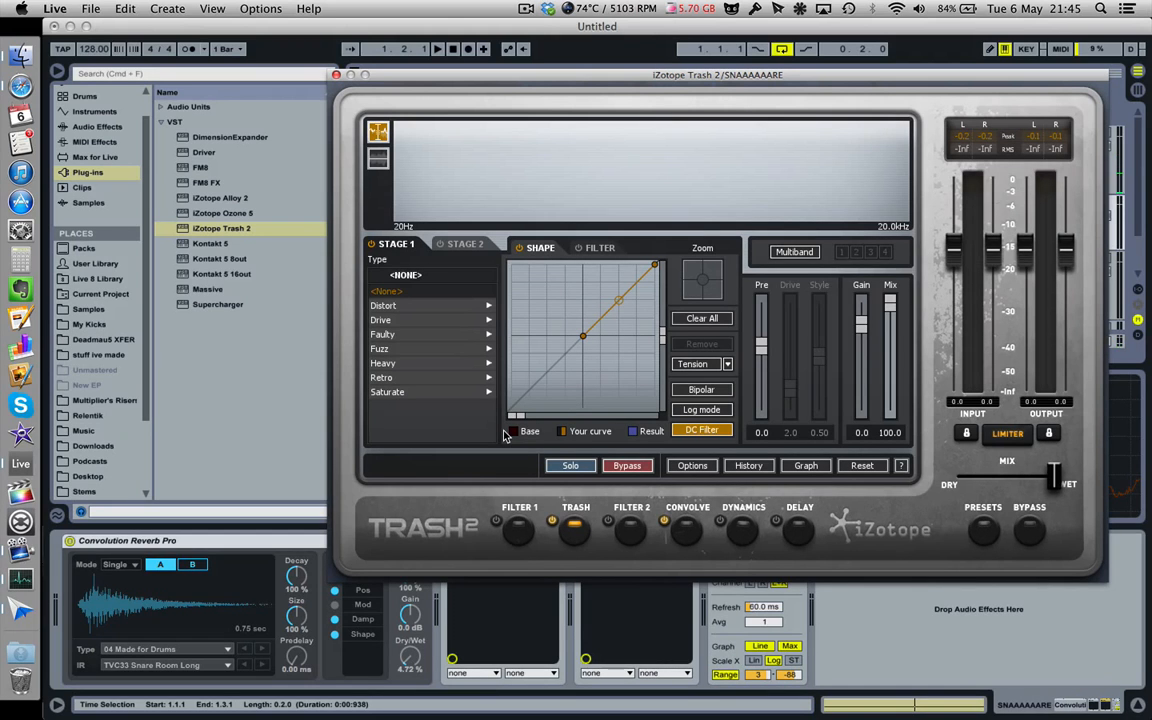
pyautogui.press('space')
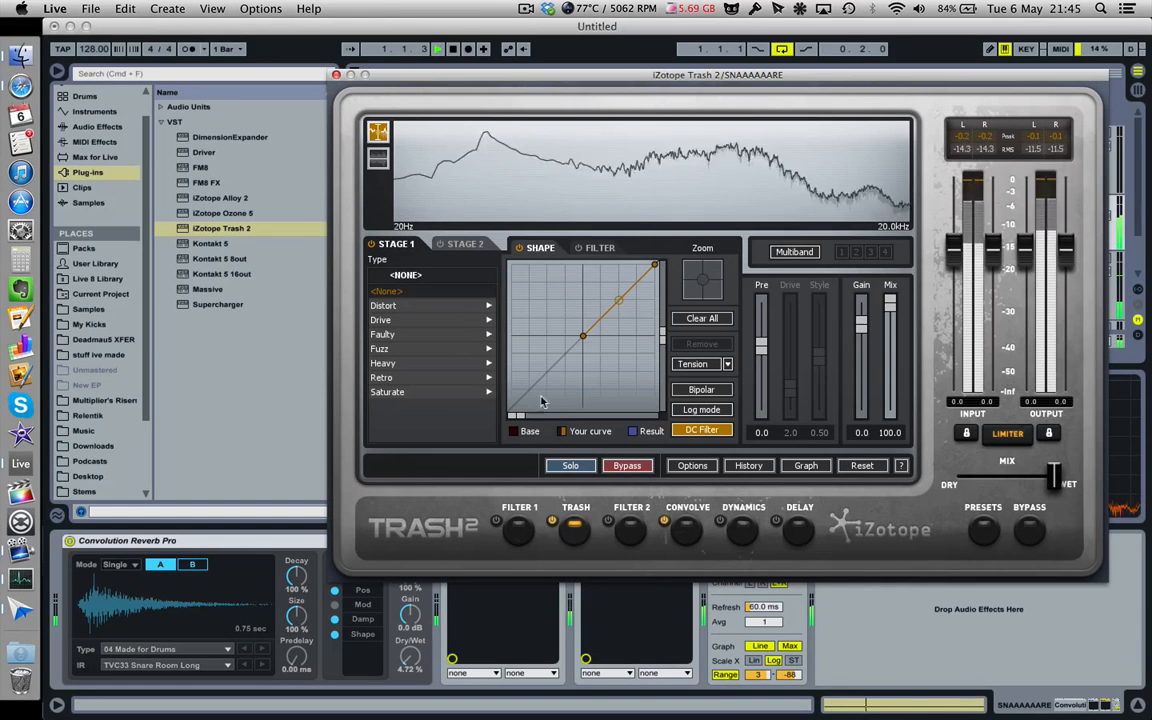
pyautogui.click(455, 391)
pyautogui.click(411, 375)
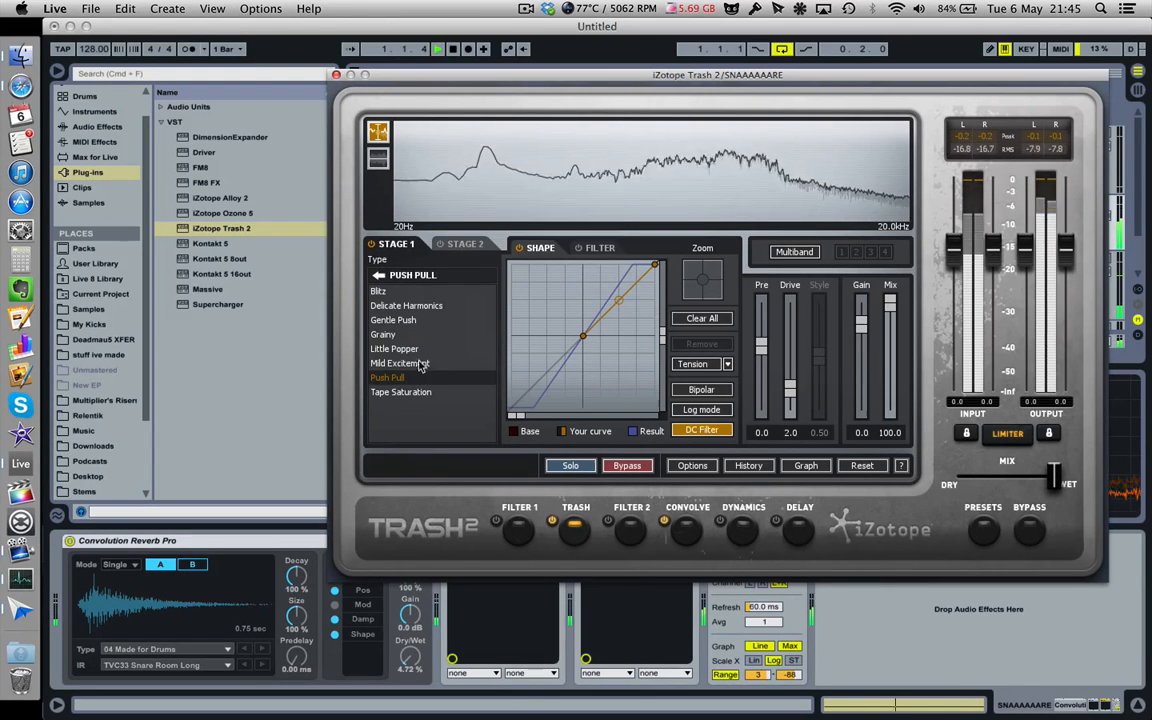
# - Compare the Mild Excitement and Push Pull saturation types, and choose Tape Saturation with the drive at 1.6
pyautogui.click(416, 349)
pyautogui.click(418, 364)
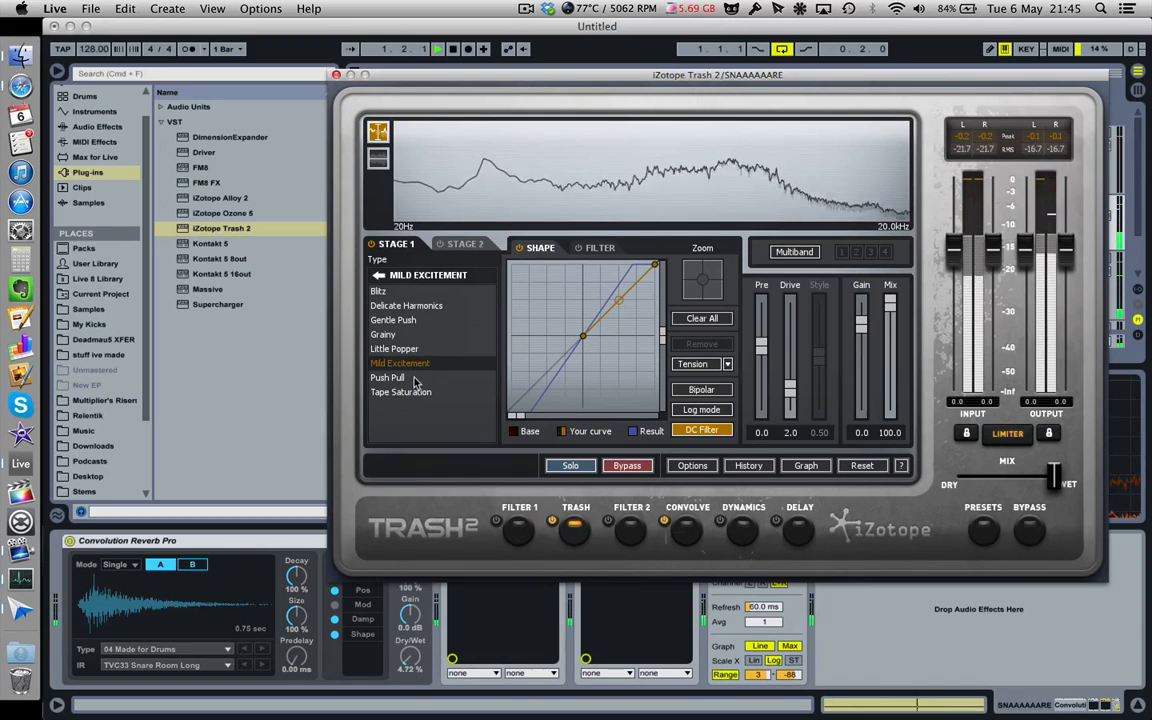
pyautogui.click(416, 380)
pyautogui.click(418, 393)
pyautogui.click(388, 378)
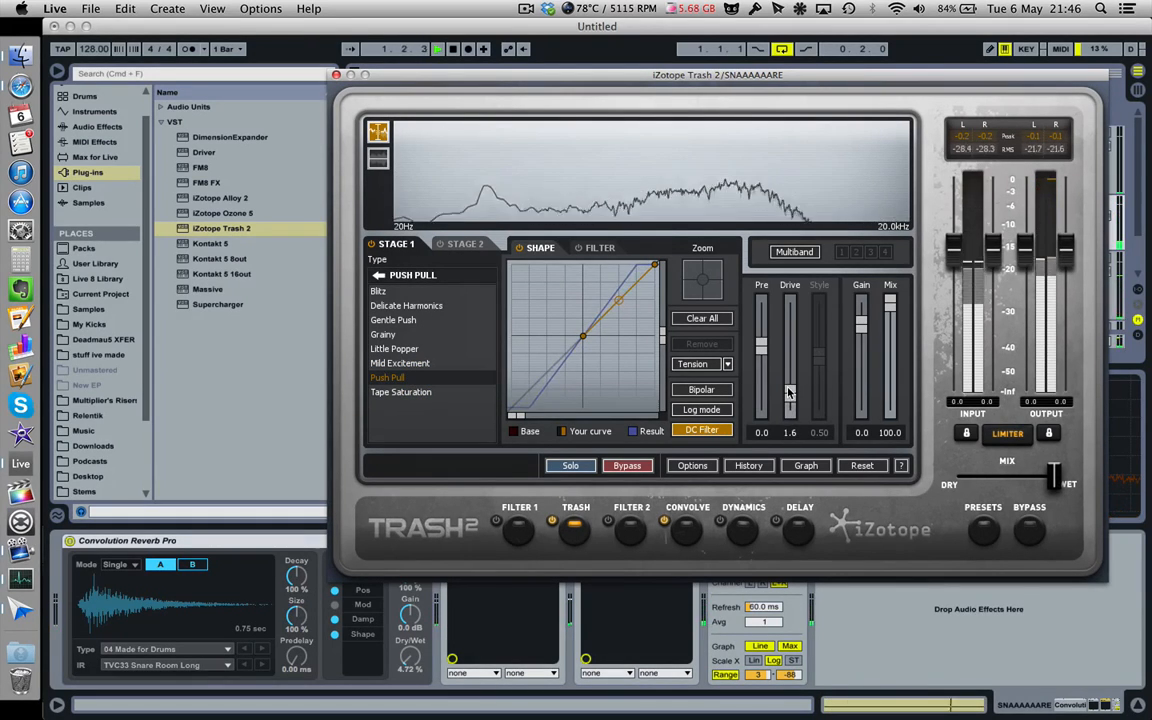
pyautogui.click(410, 392)
pyautogui.moveTo(796, 397); pyautogui.dragTo(789, 388)
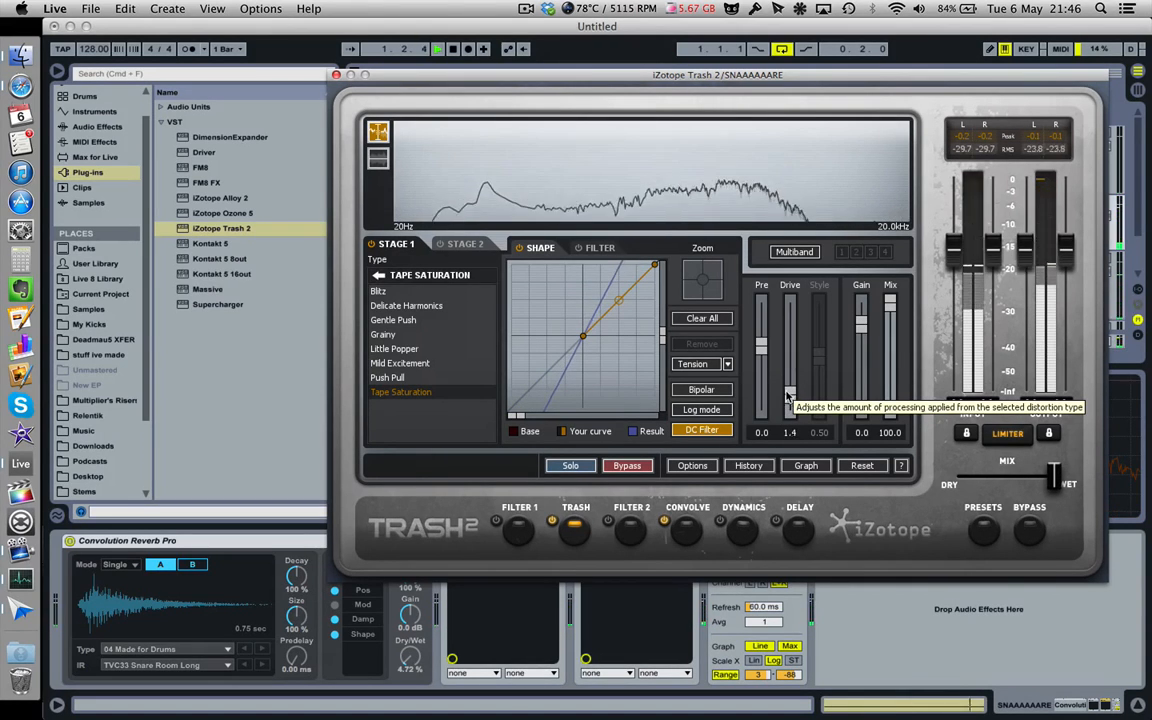
# - Compare the snare with the Trash module bypassed and active, and set the Tape Saturation drive to 1.2
pyautogui.click(553, 521)
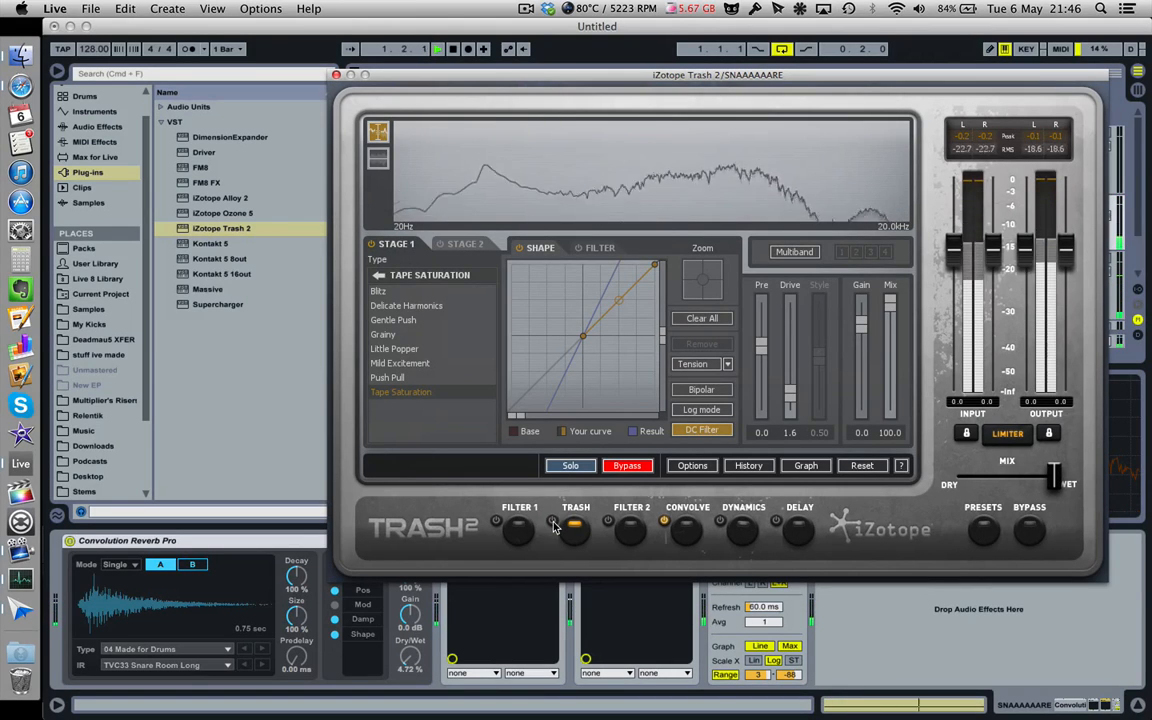
pyautogui.click(553, 522)
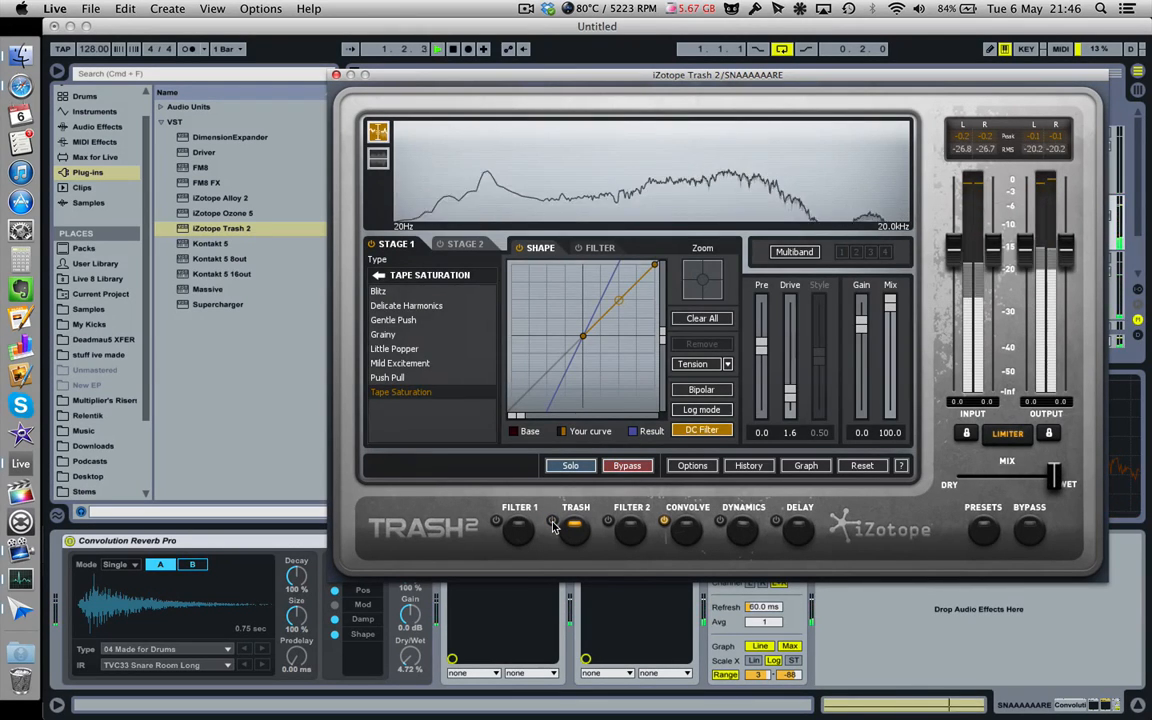
pyautogui.click(553, 521)
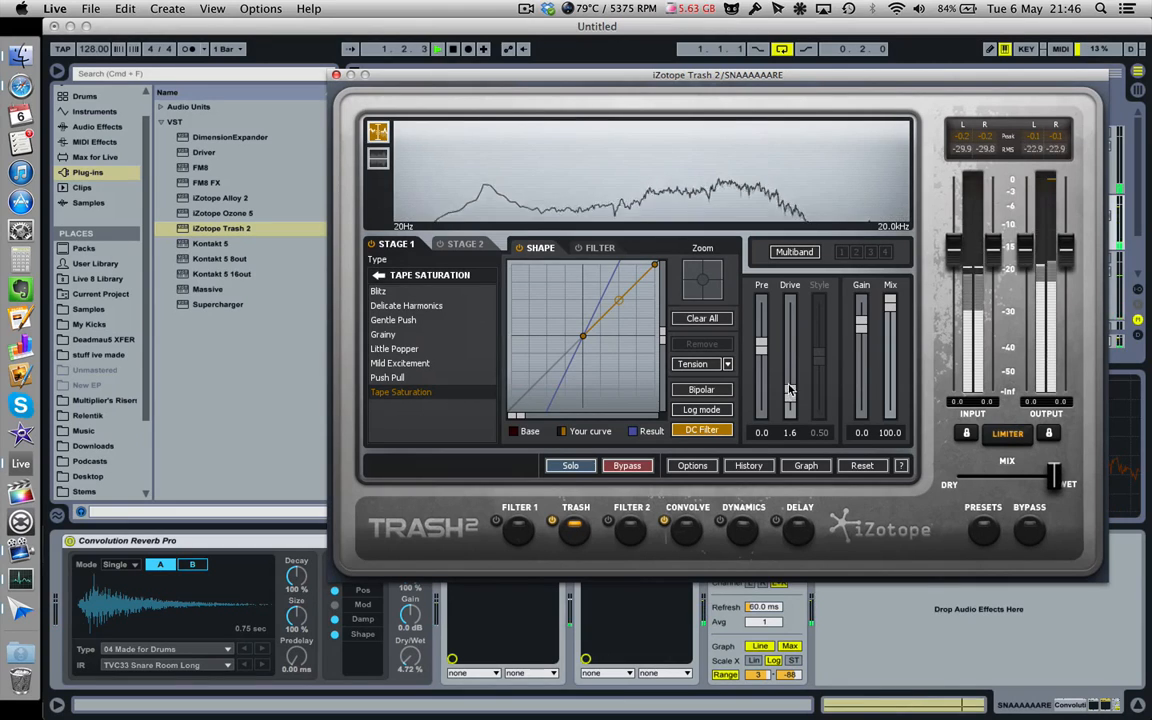
pyautogui.moveTo(789, 390); pyautogui.dragTo(789, 395)
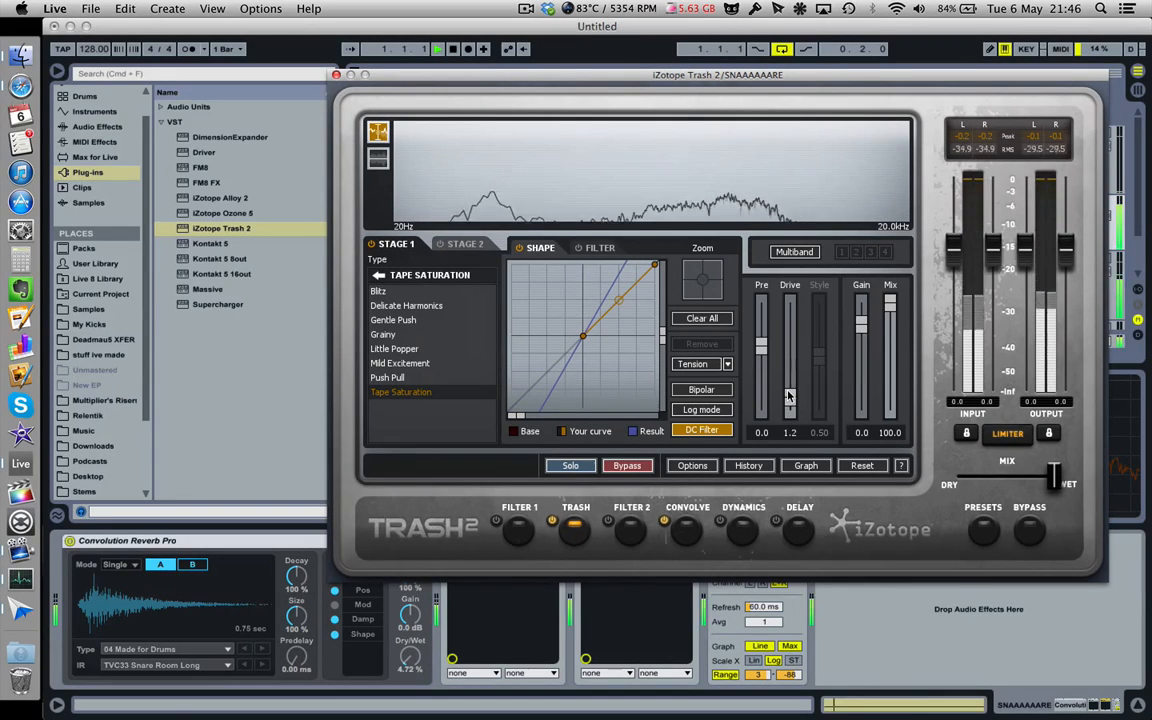
# - Close the Trash 2 window and switch to the Session View mixer
pyautogui.click(337, 75)
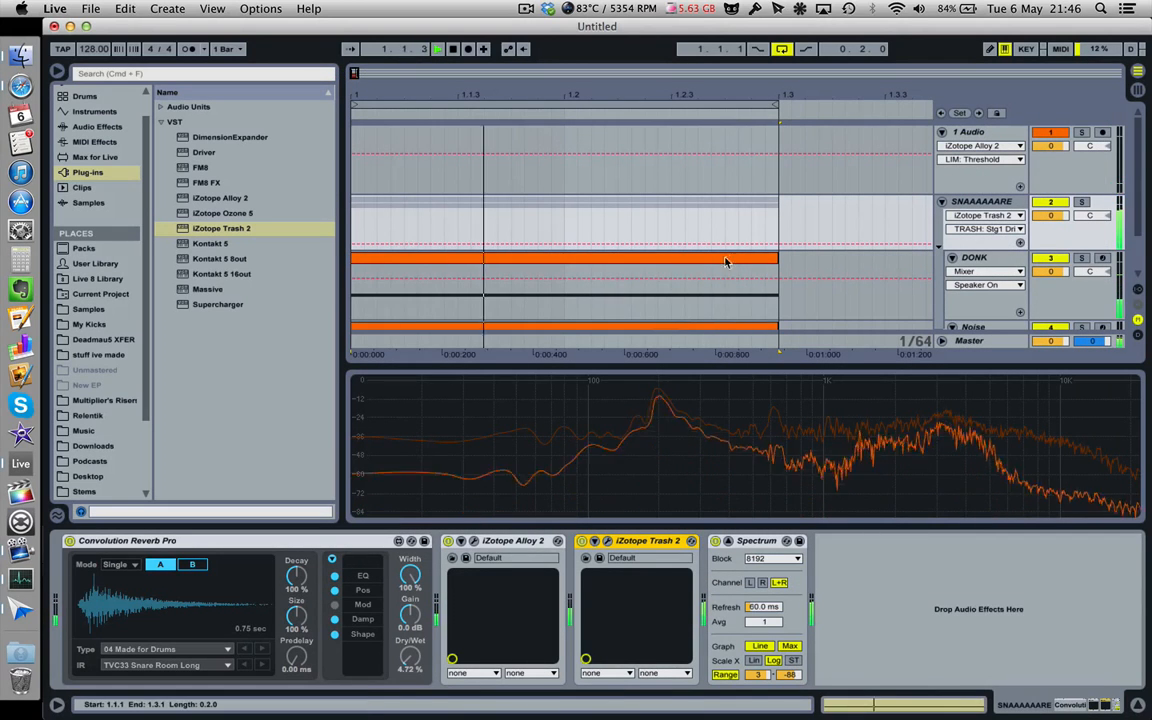
pyautogui.press('Tab')
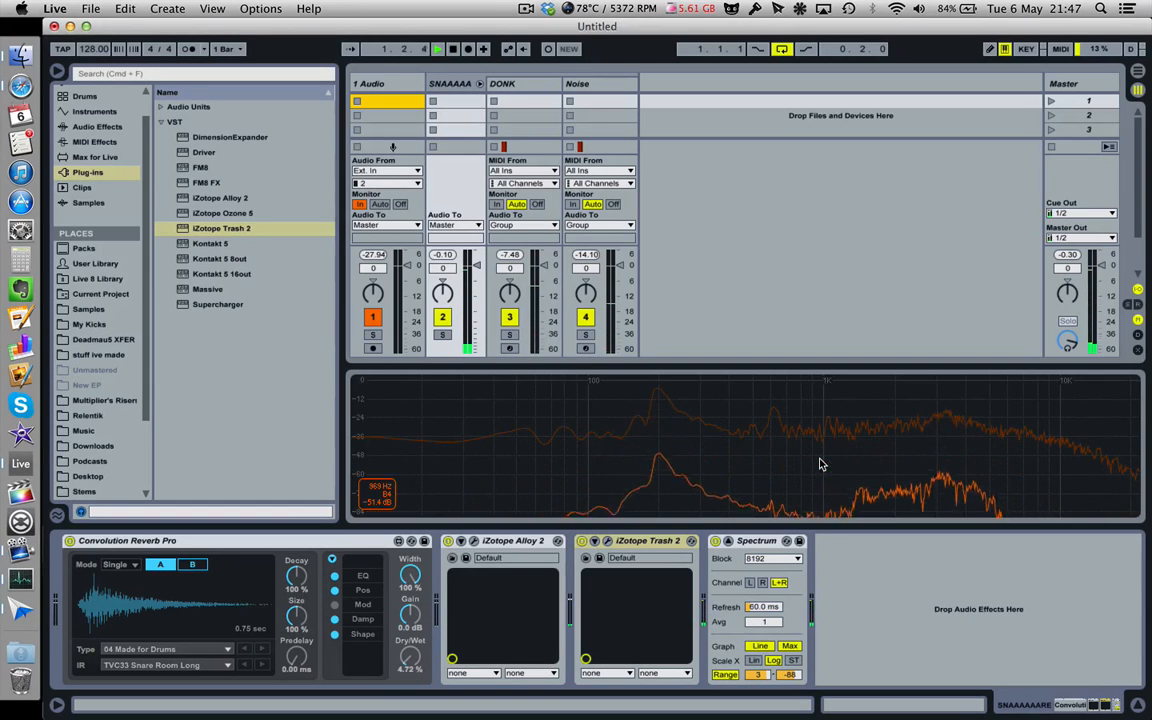
# - Restart the snare loop and open Alloy 2 on the snare group, dismissing the iZotope update window
pyautogui.press('space')
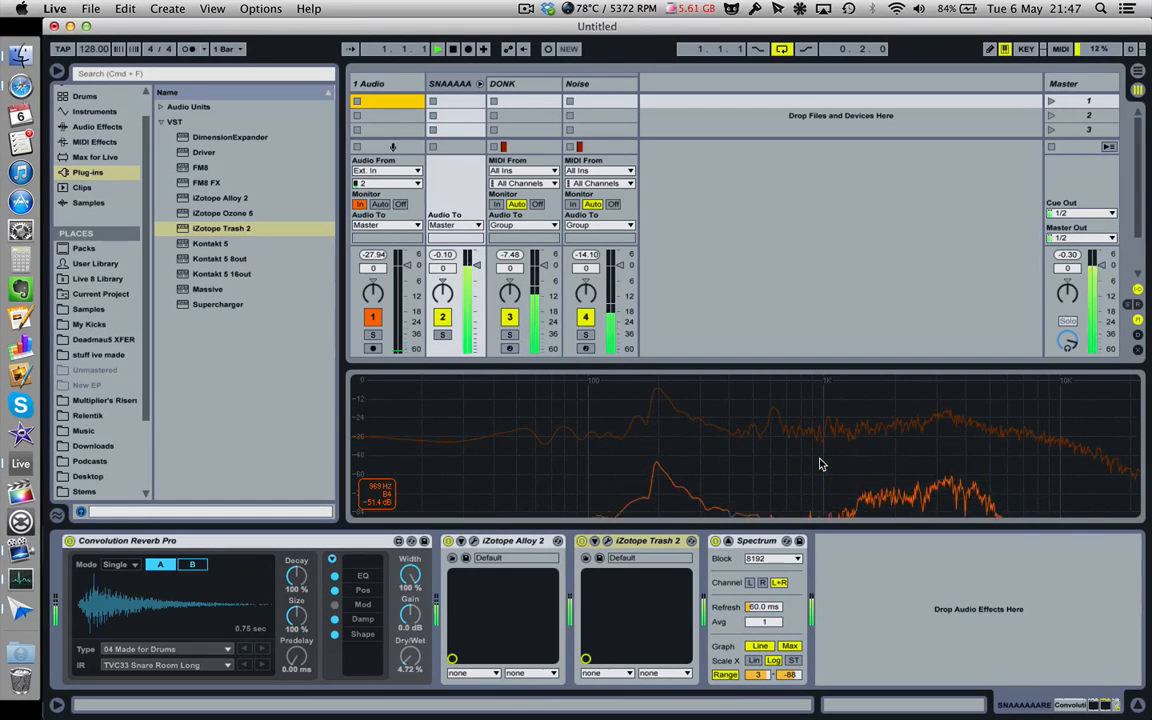
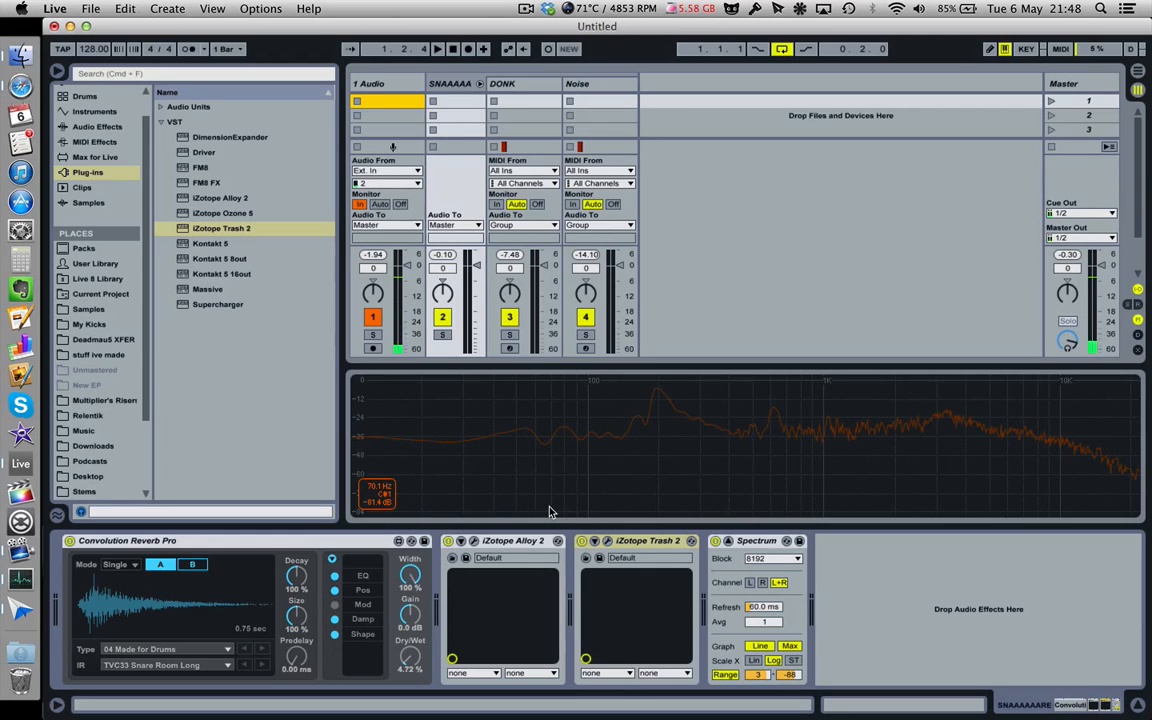
pyautogui.press('space')
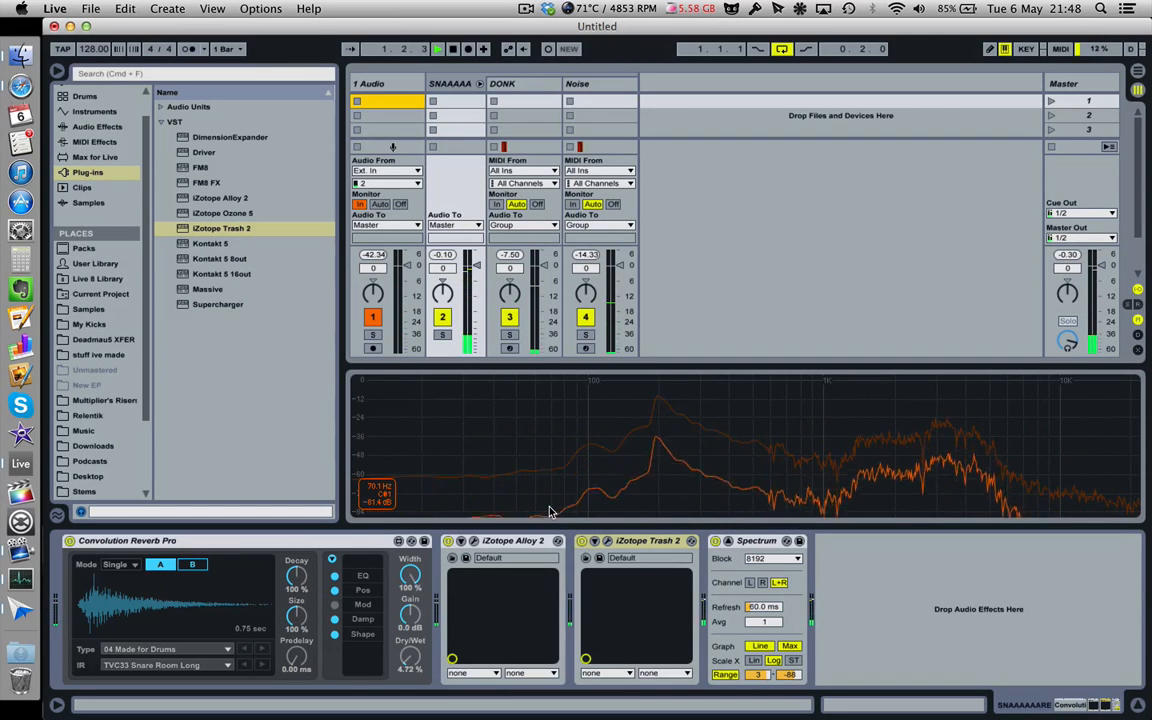
pyautogui.moveTo(411, 657)
pyautogui.mouseDown()
pyautogui.moveTo(411, 682)
pyautogui.moveTo(411, 625)
pyautogui.moveTo(411, 651)
pyautogui.mouseUp()
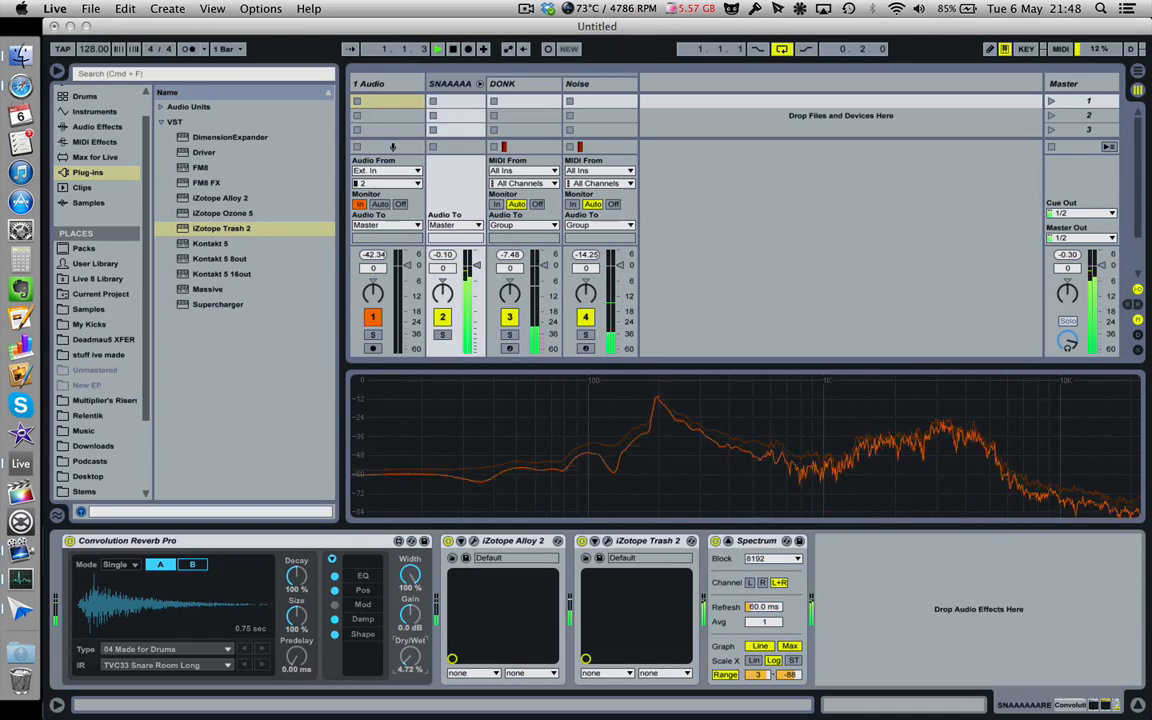
pyautogui.click(474, 542)
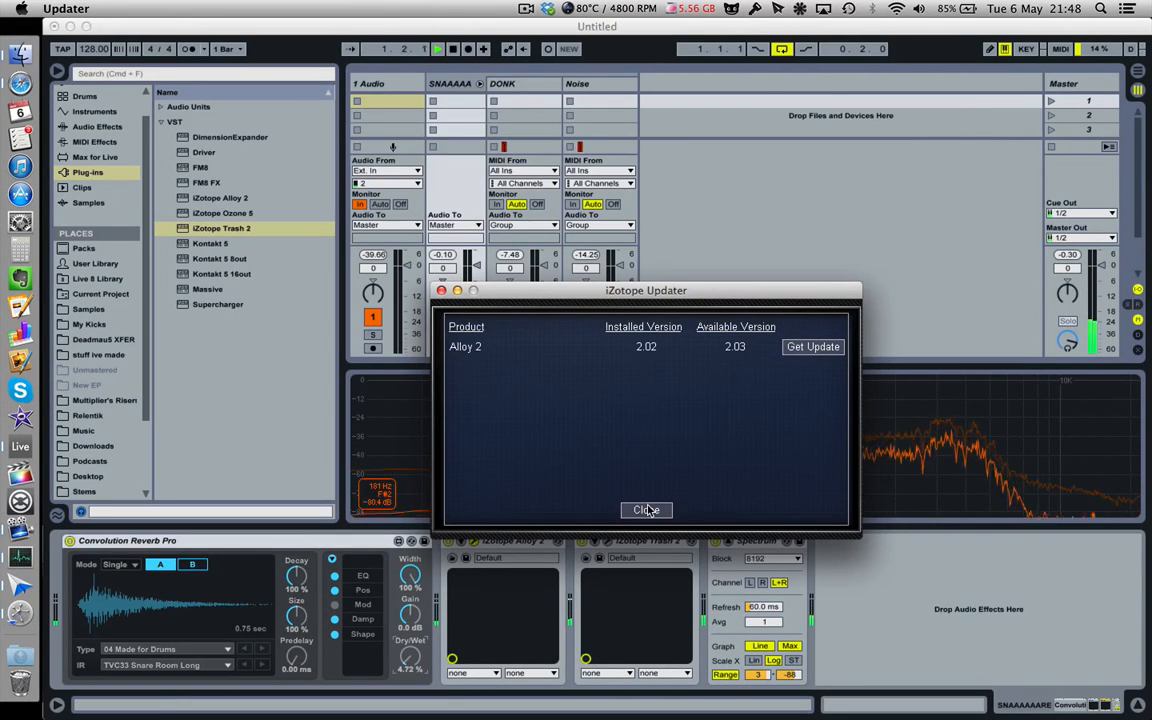
pyautogui.click(647, 510)
# - Audition Alloy 2's Biting Snare, Added Snare Warmth, Ear-Splitting Snare, Reduced Ring and Electronic Snare Warmer presets
pyautogui.click(486, 329)
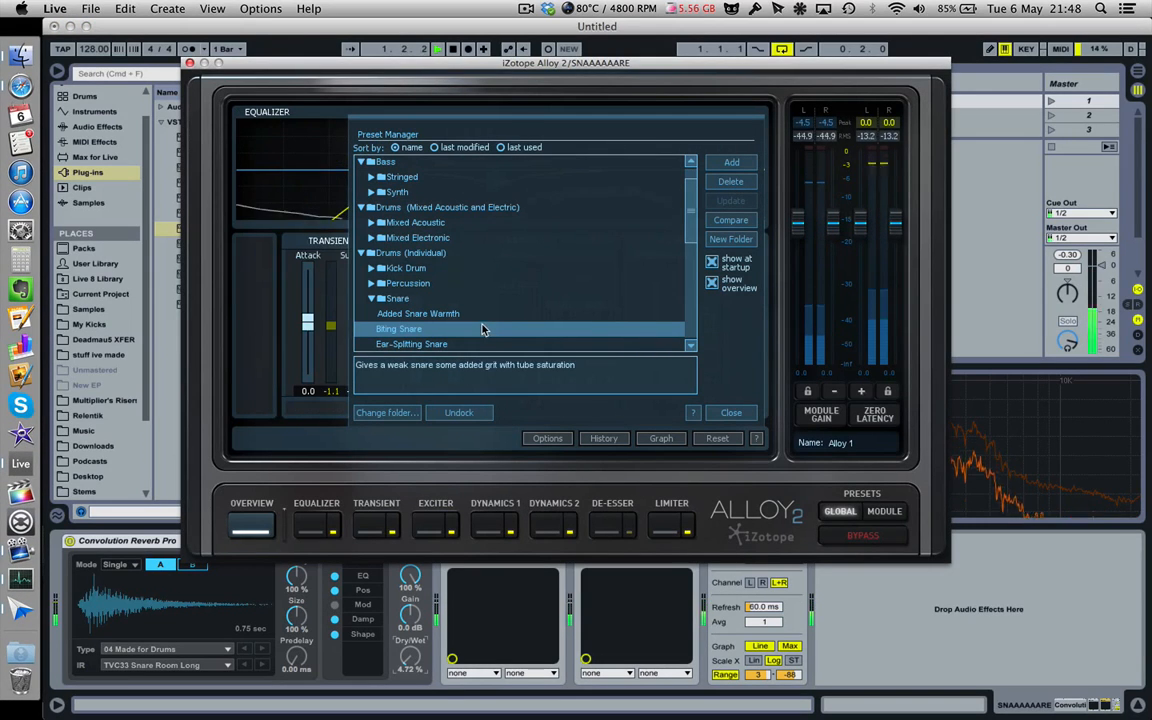
pyautogui.click(478, 314)
pyautogui.scroll(-1, 476, 328)
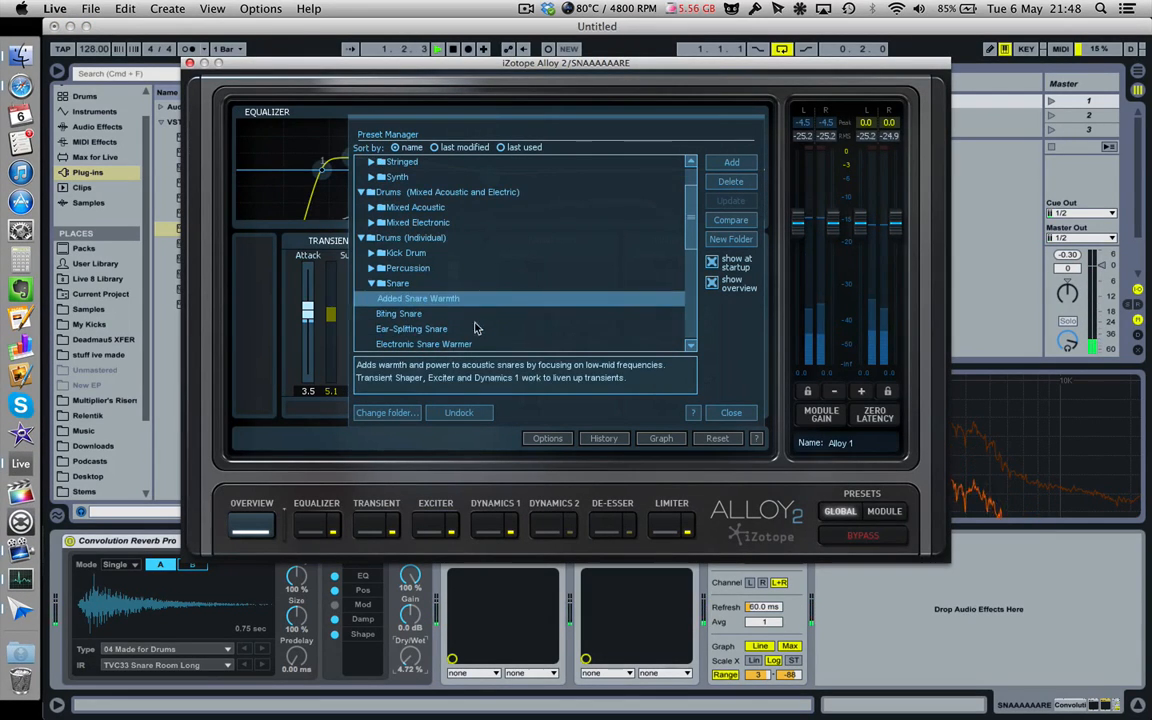
pyautogui.click(475, 328)
pyautogui.scroll(-2, 474, 328)
pyautogui.click(472, 328)
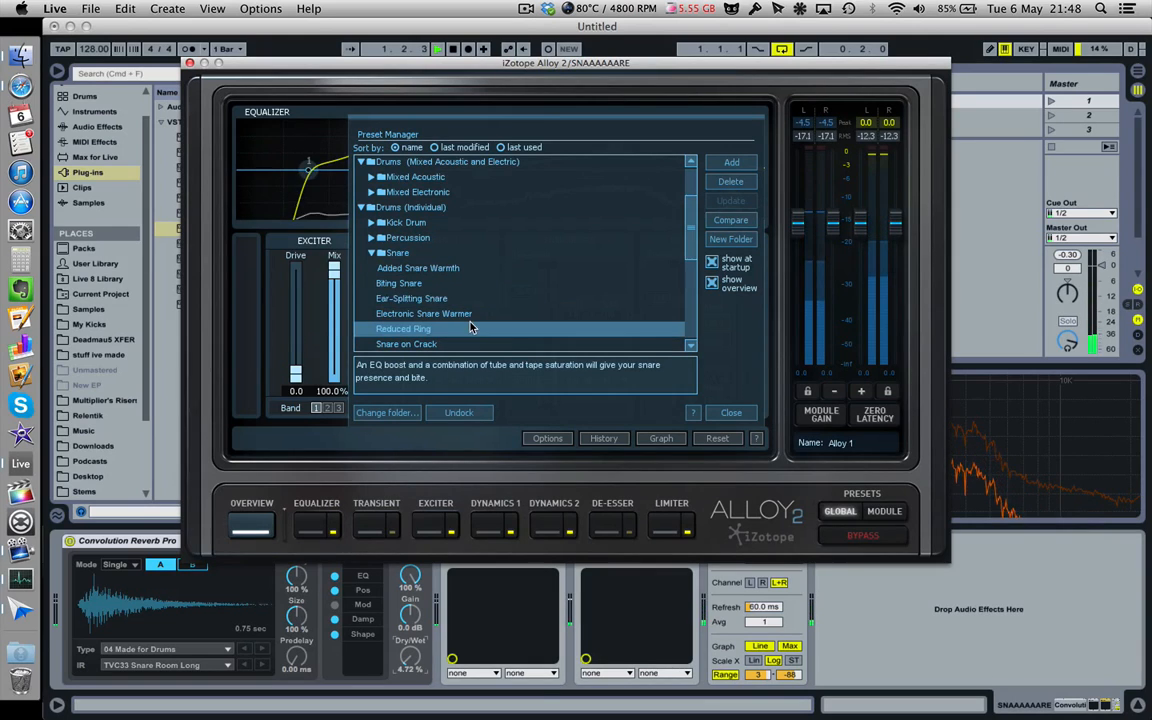
pyautogui.click(468, 313)
pyautogui.scroll(-1, 466, 321)
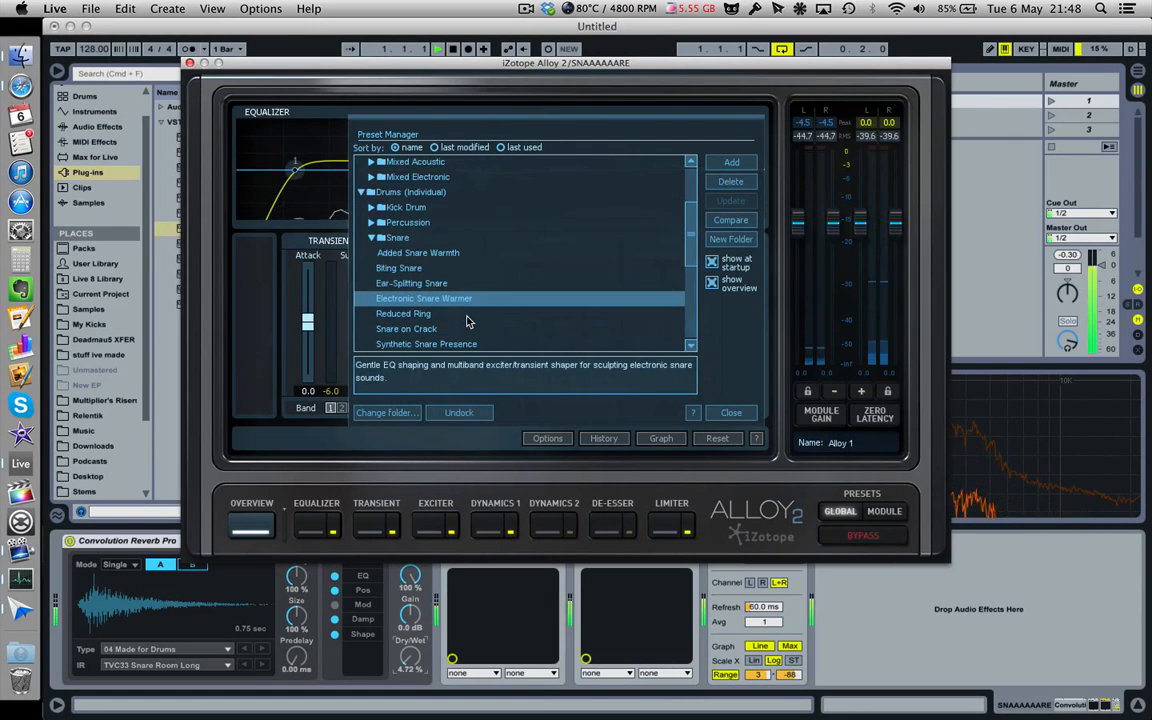
# - Compare the Synthetic Snare Presence preset with Ear-Splitting Snare while the loop plays
pyautogui.scroll(-2, 466, 321)
pyautogui.click(466, 318)
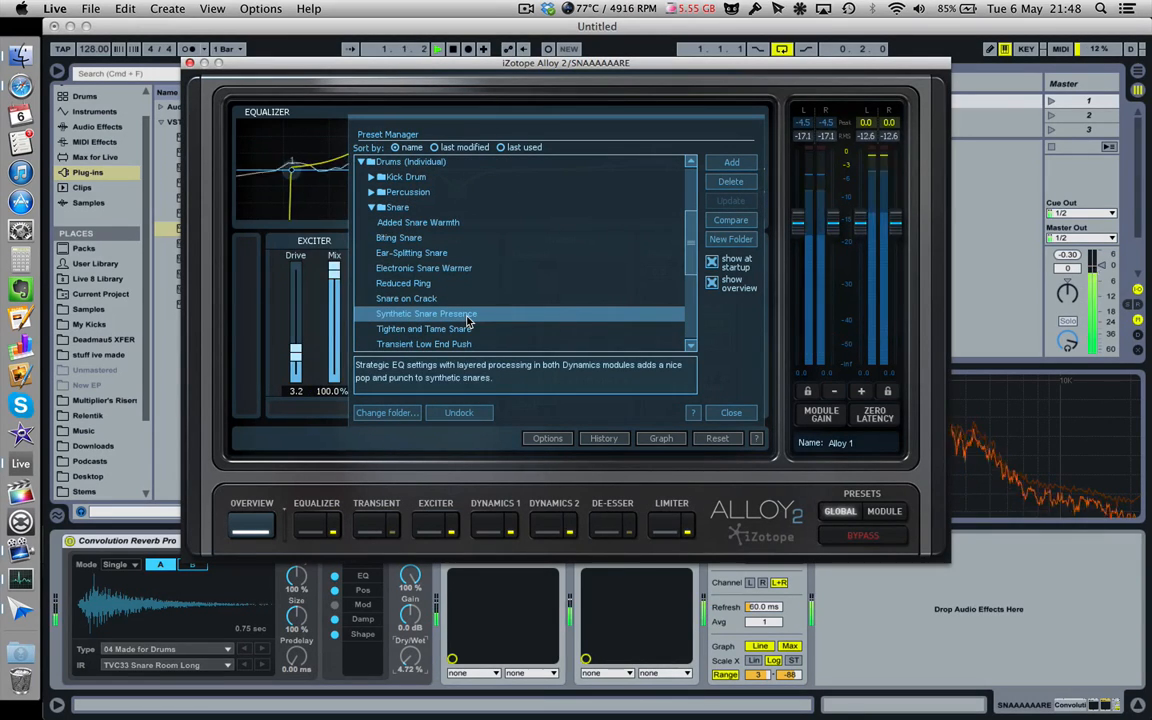
pyautogui.scroll(-1, 466, 321)
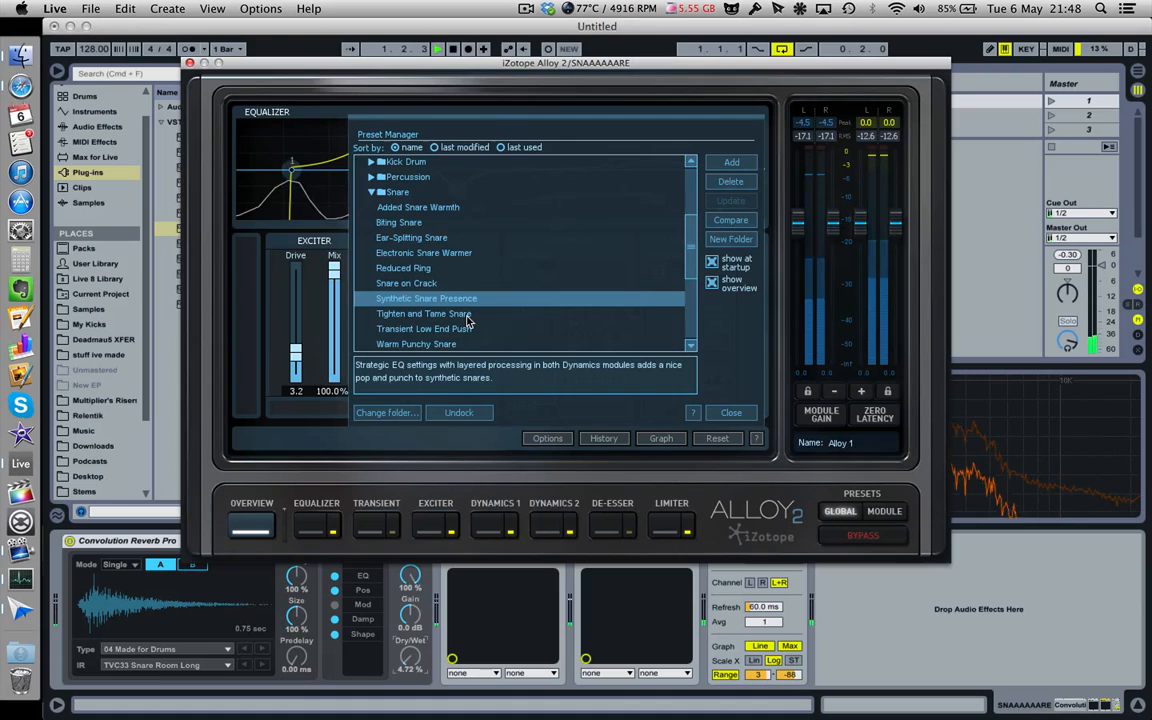
pyautogui.click(432, 241)
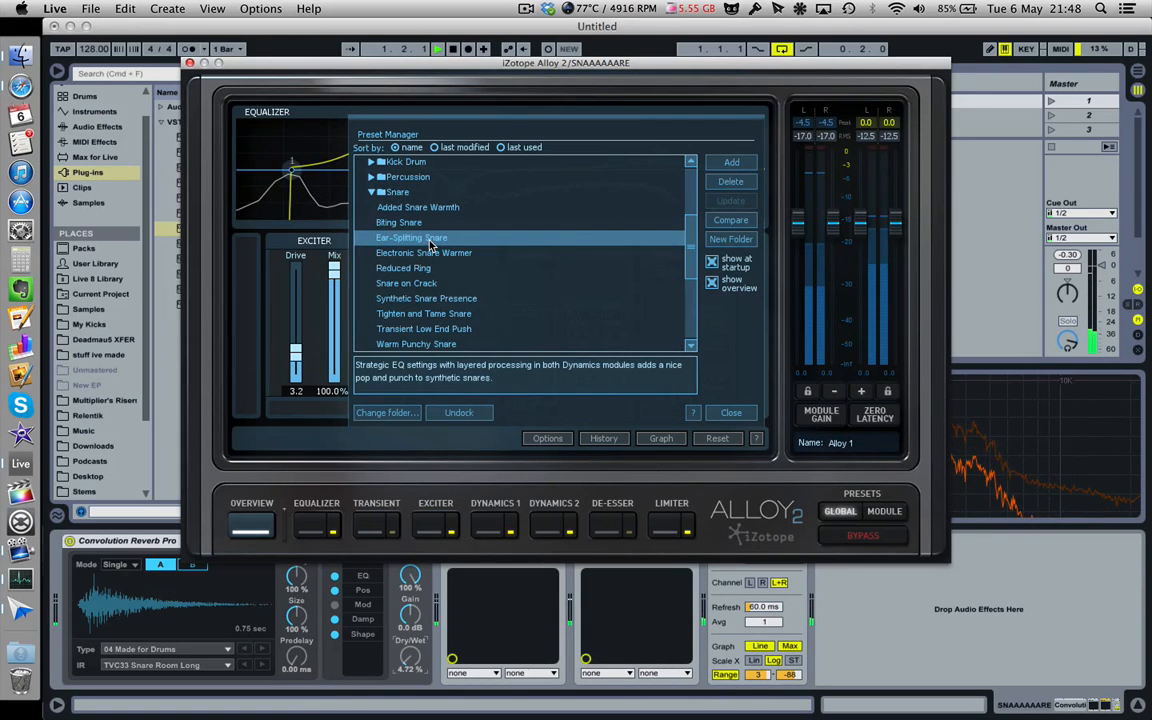
pyautogui.click(441, 298)
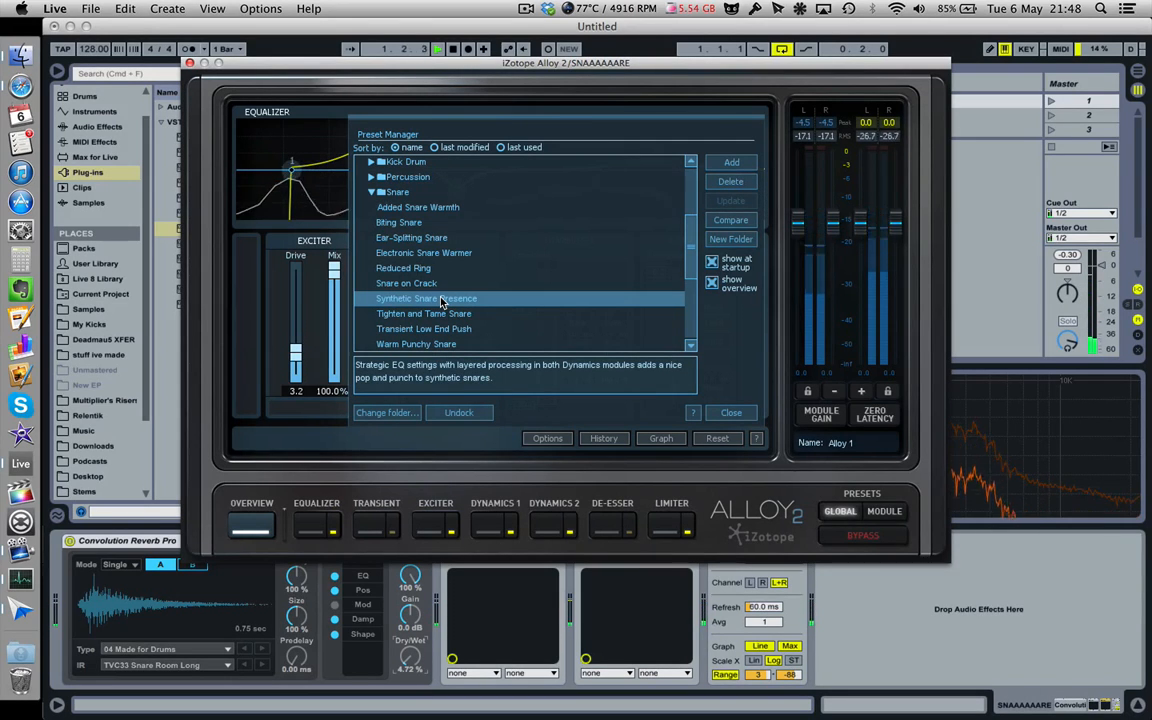
# - Audition the snare presets from Tighten and Tame Snare to Warm Punchy Snare and Snare on Crack, choose Synthetic Snare Presence and close the Preset Manager
pyautogui.click(438, 314)
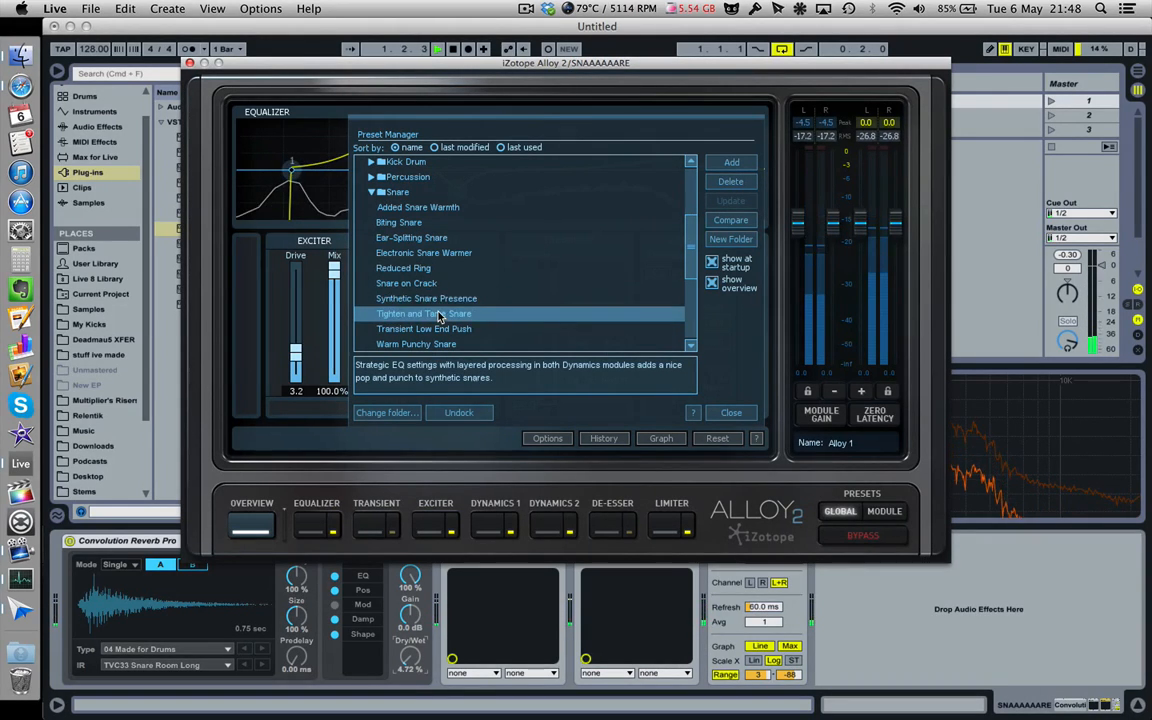
pyautogui.click(440, 329)
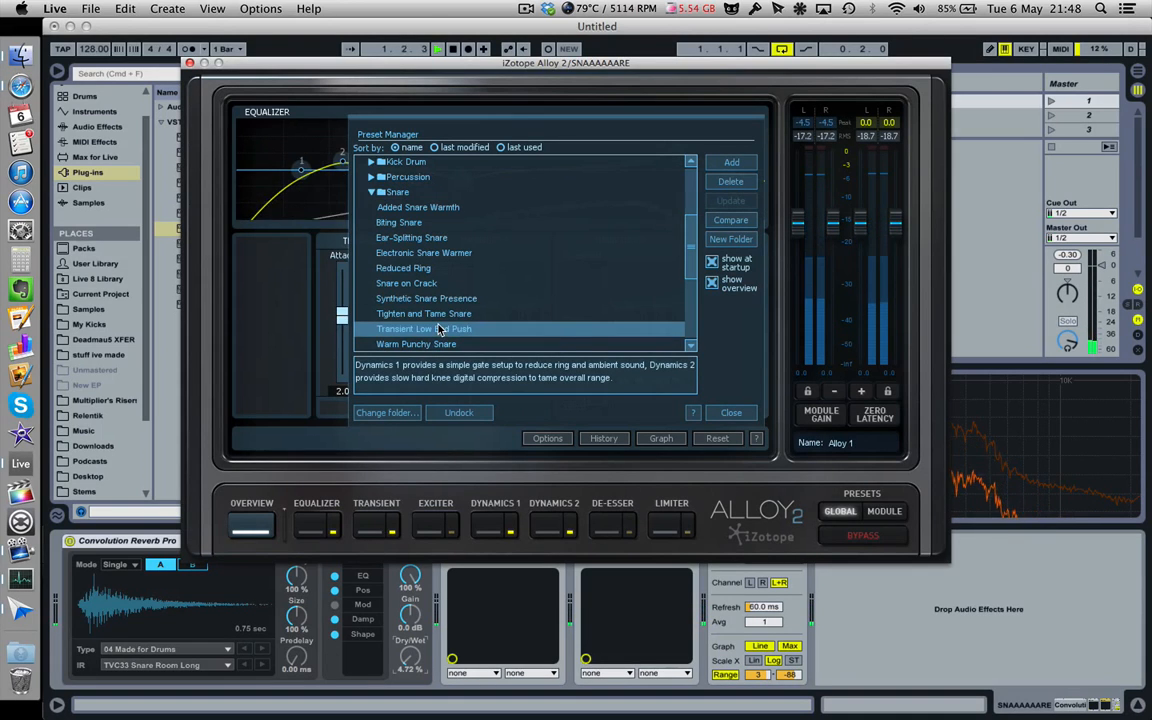
pyautogui.scroll(-2, 440, 328)
pyautogui.click(440, 315)
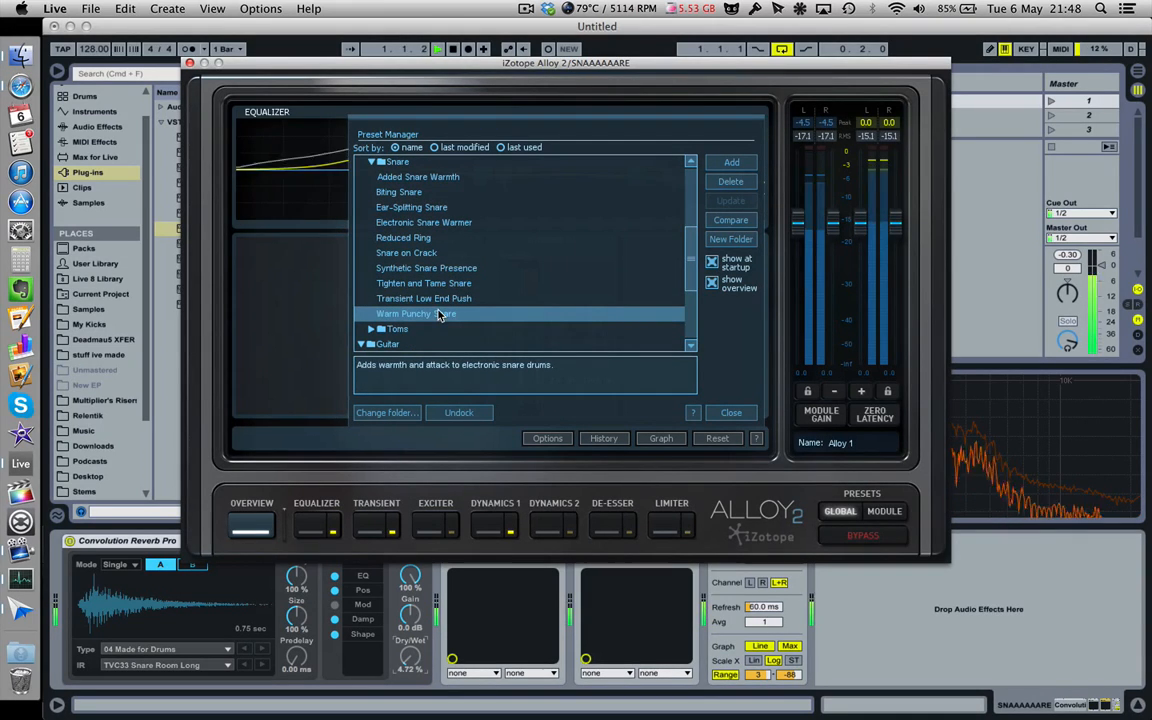
pyautogui.click(428, 254)
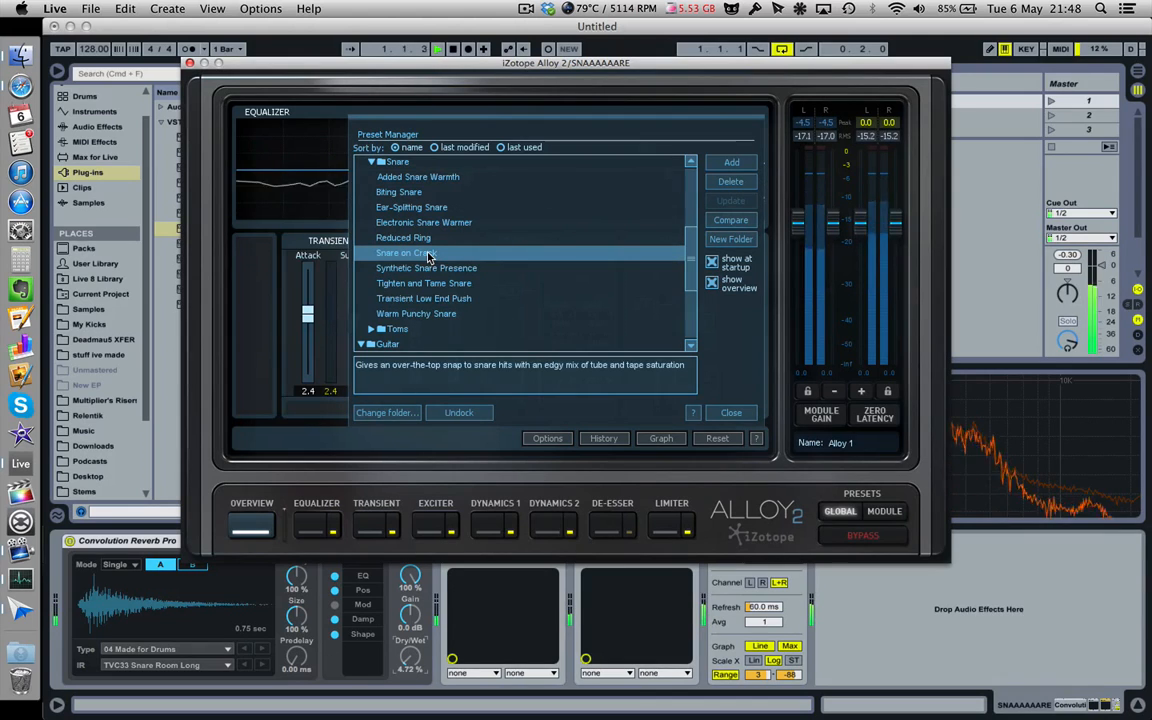
pyautogui.click(430, 269)
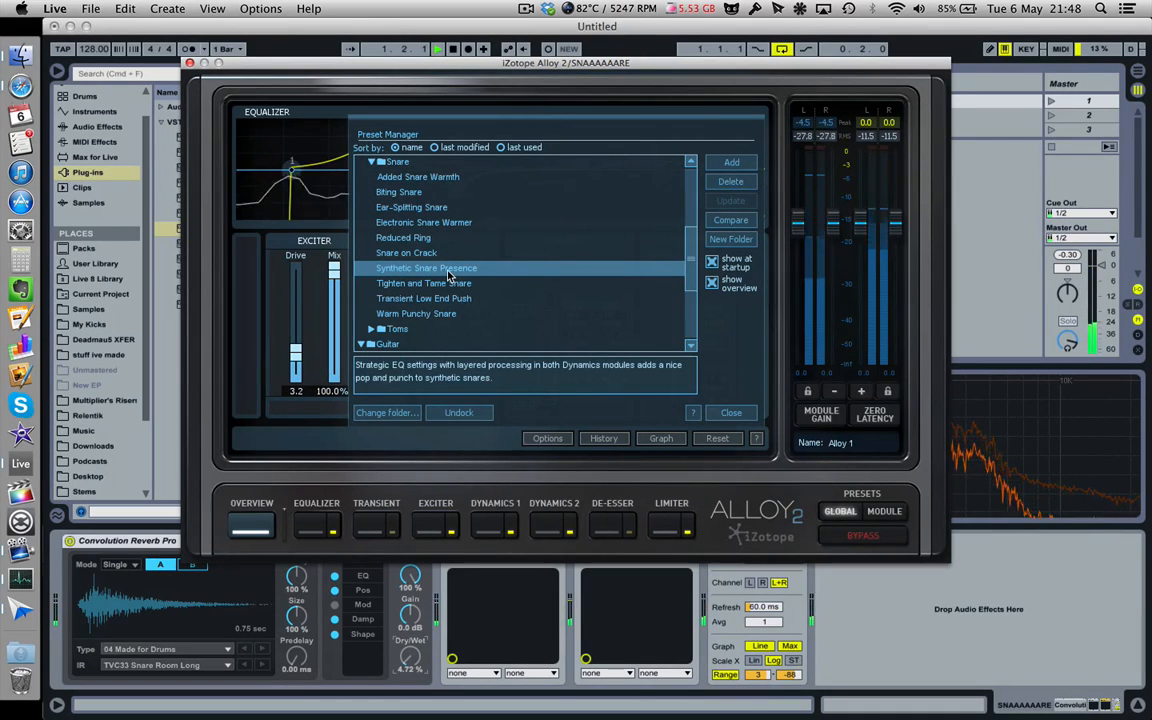
pyautogui.click(731, 414)
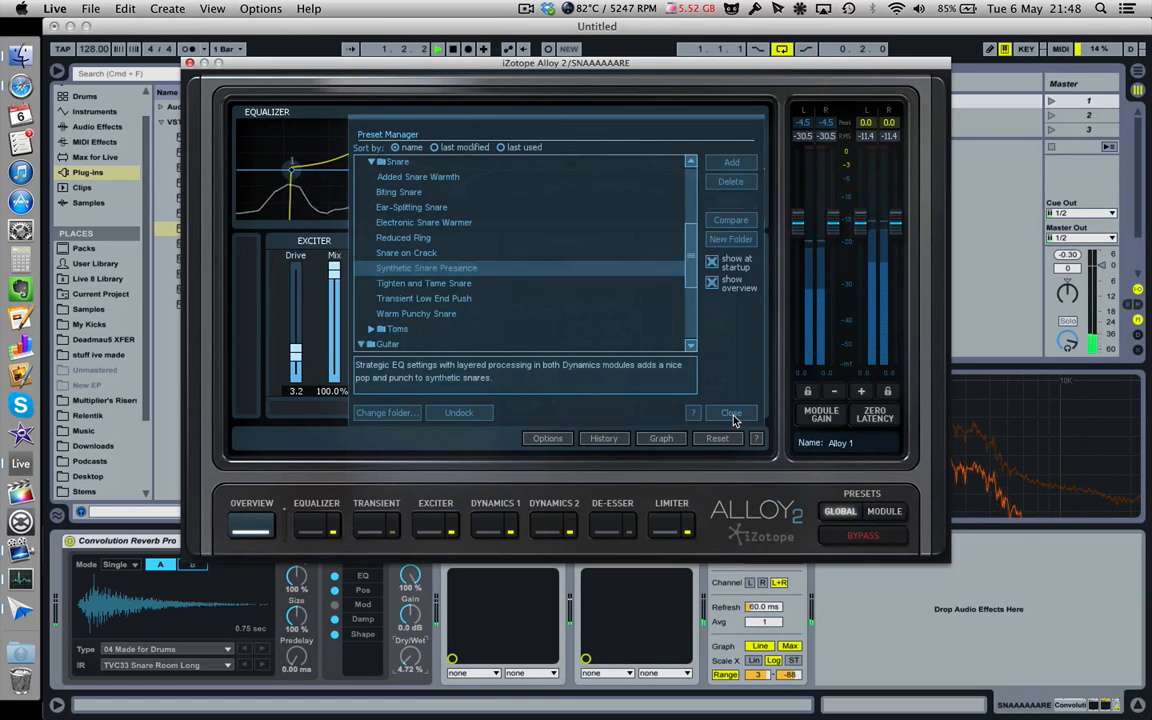
# - Set equalizer band 2 in Alloy 2 to about 198 Hz and 4.5 dB, and close the plug-in
pyautogui.click(316, 512)
pyautogui.moveTo(366, 147)
pyautogui.mouseDown()
pyautogui.moveTo(378, 146)
pyautogui.moveTo(380, 192)
pyautogui.moveTo(377, 168)
pyautogui.mouseUp()
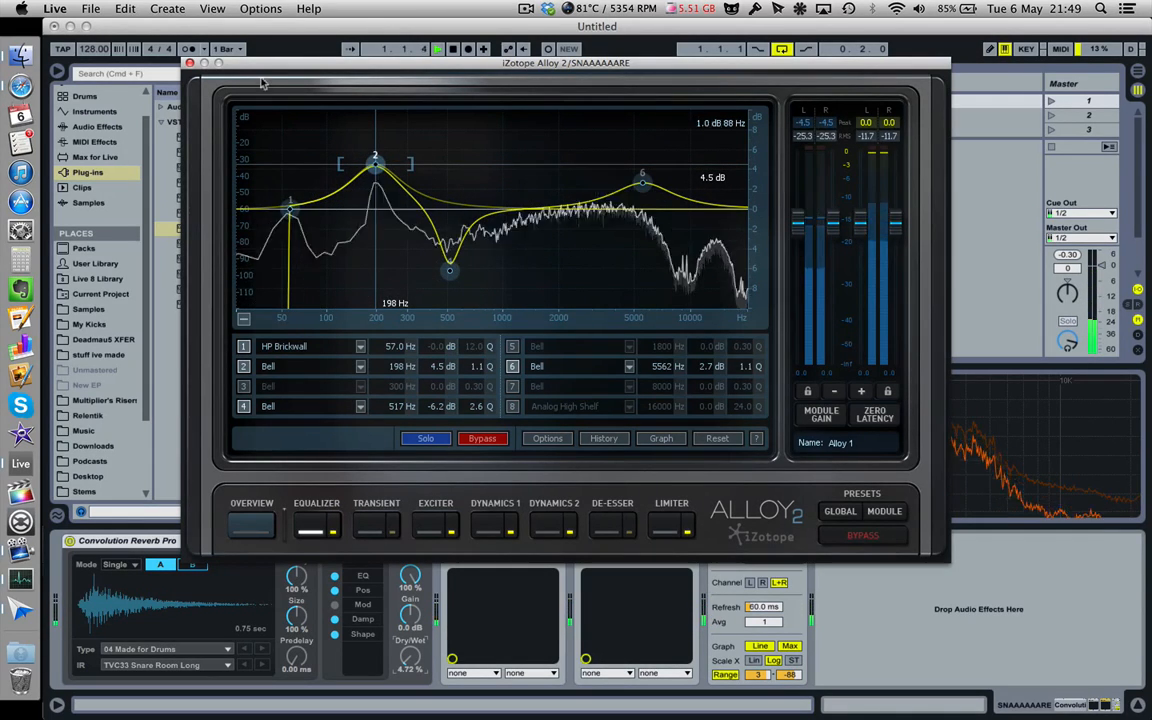
pyautogui.click(190, 63)
# - Lower the DONK track volume to -2.4 dB, try the Noise track at 3.5 dB, and undo the Noise change
pyautogui.moveTo(545, 266)
pyautogui.mouseDown()
pyautogui.moveTo(544, 293)
pyautogui.moveTo(544, 271)
pyautogui.mouseUp()
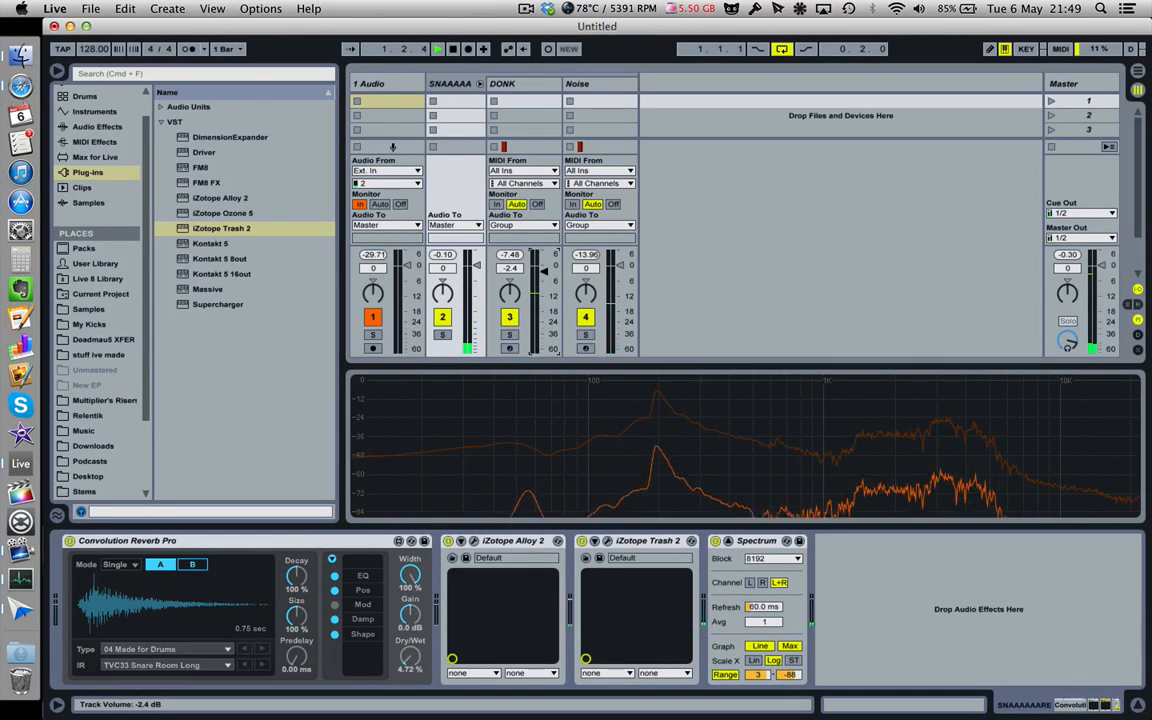
pyautogui.moveTo(617, 272); pyautogui.dragTo(617, 264)
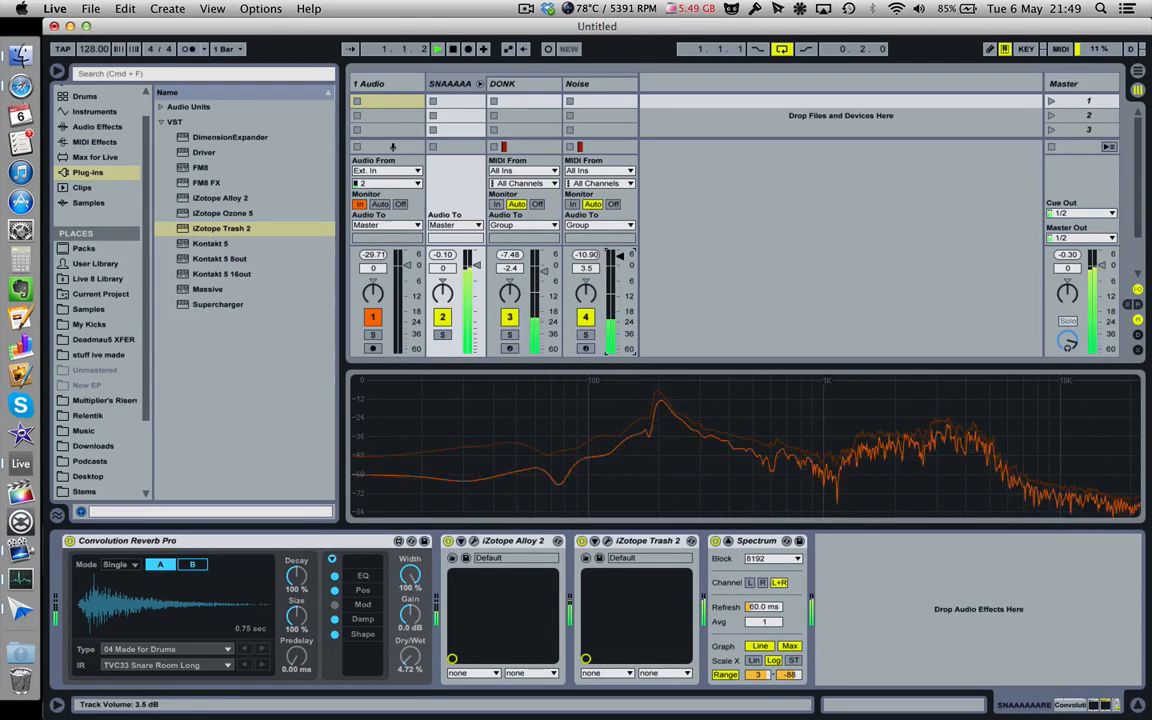
pyautogui.press('super+z')
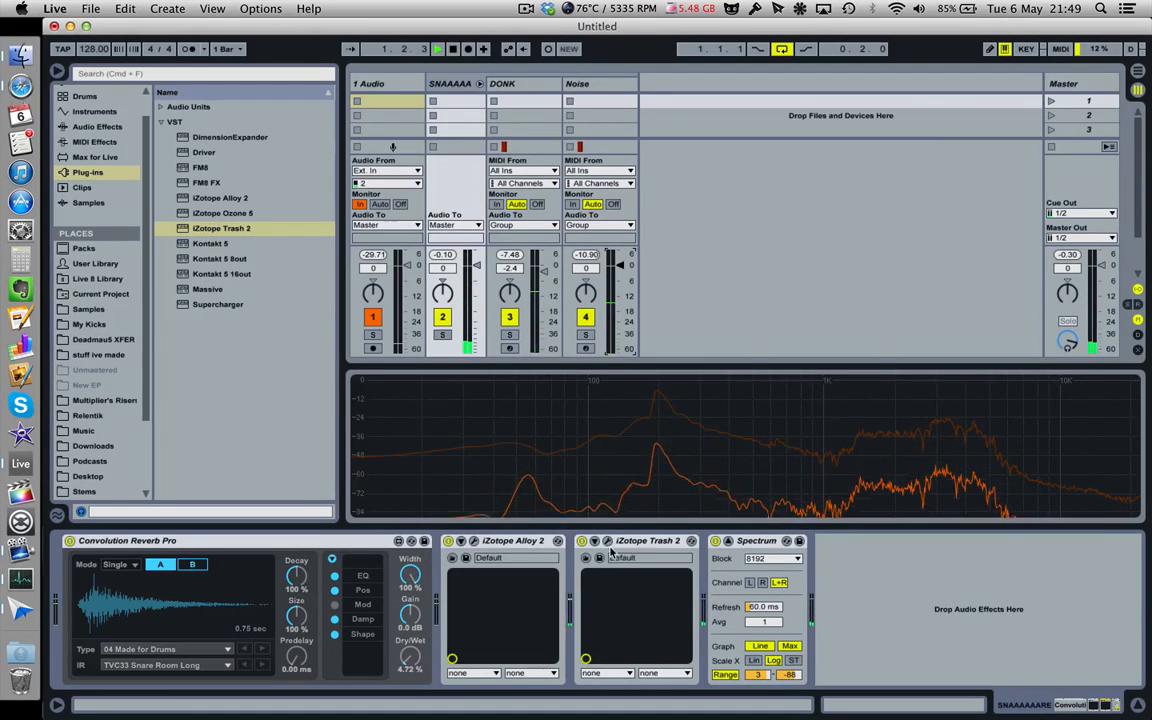
# - Raise the Trash 2 saturation drive on the snare group to 3.3 and lower the group's volume to -1.0 dB
pyautogui.click(608, 542)
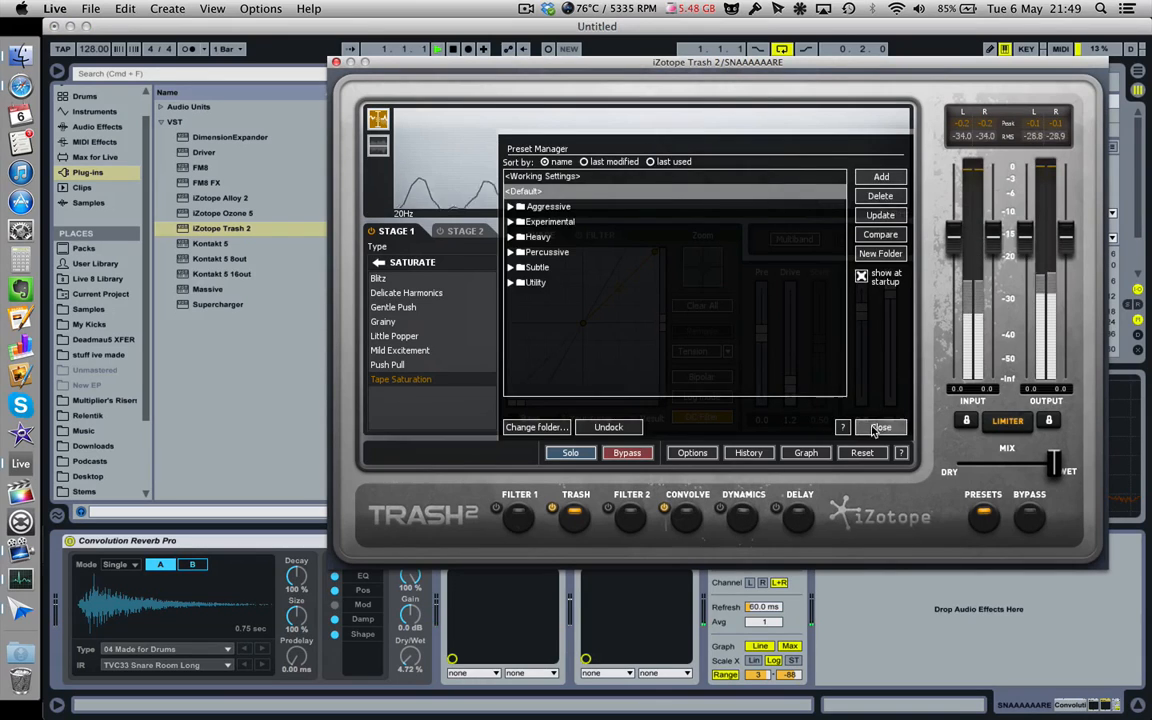
pyautogui.click(880, 427)
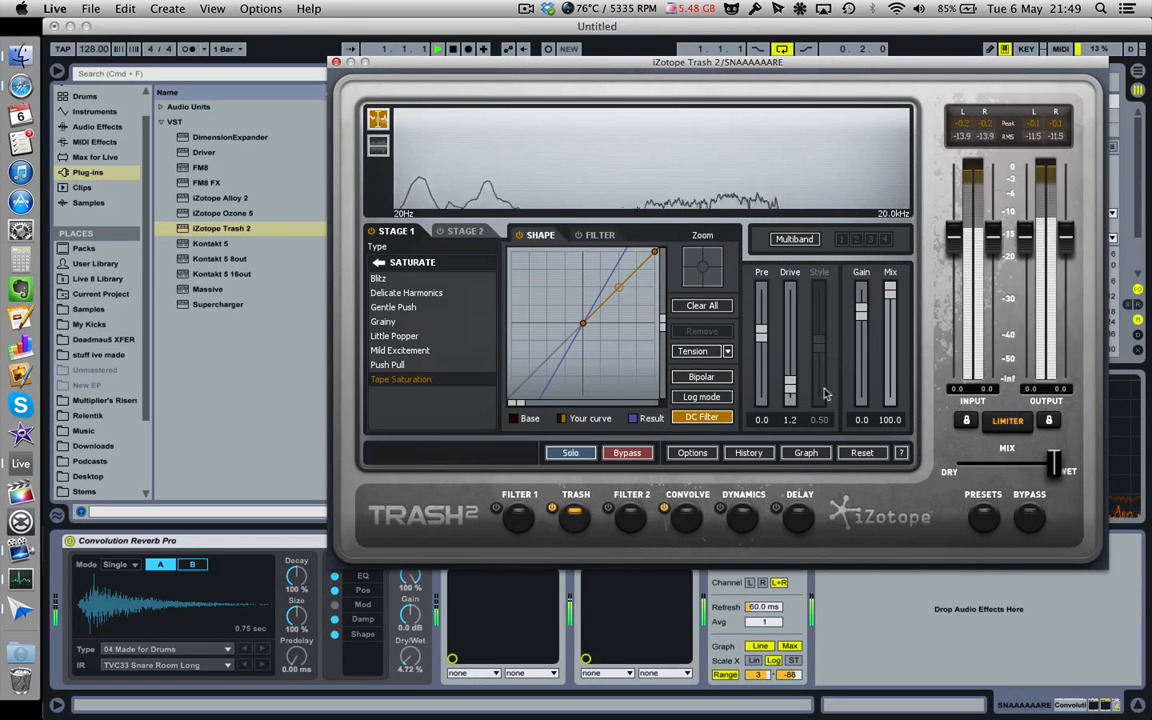
pyautogui.moveTo(790, 384)
pyautogui.mouseDown()
pyautogui.moveTo(790, 361)
pyautogui.moveTo(792, 372)
pyautogui.mouseUp()
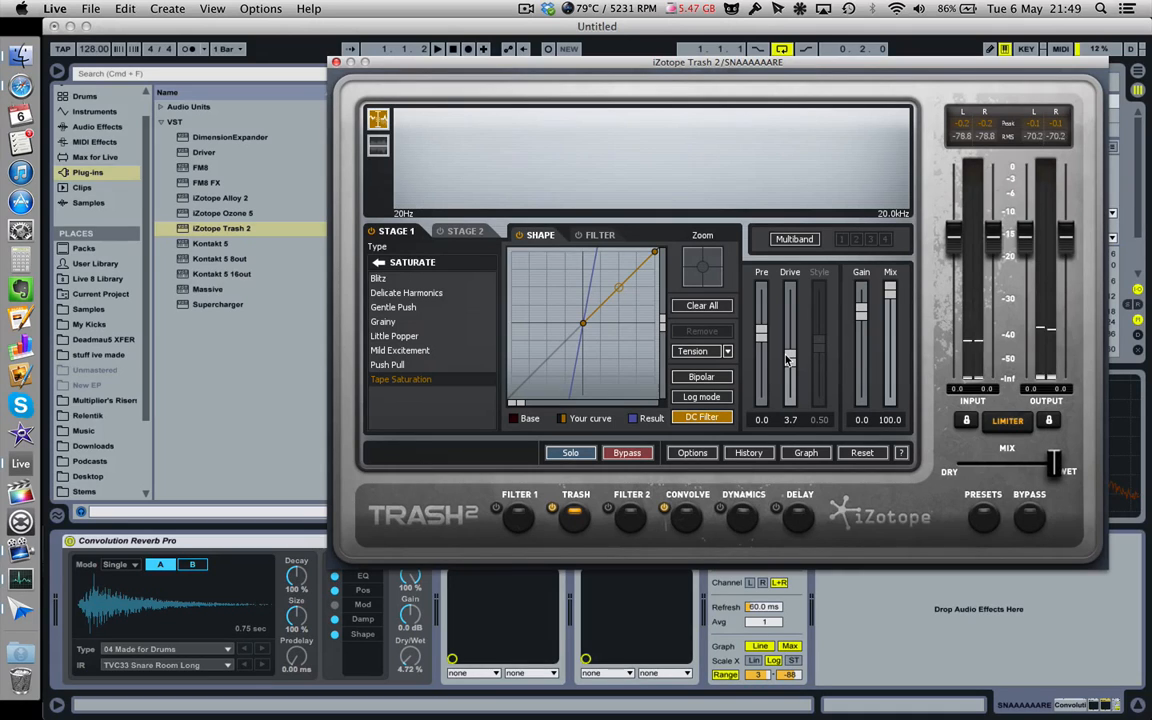
pyautogui.press('space')
pyautogui.moveTo(787, 357)
pyautogui.mouseDown()
pyautogui.moveTo(787, 343)
pyautogui.moveTo(791, 364)
pyautogui.mouseUp()
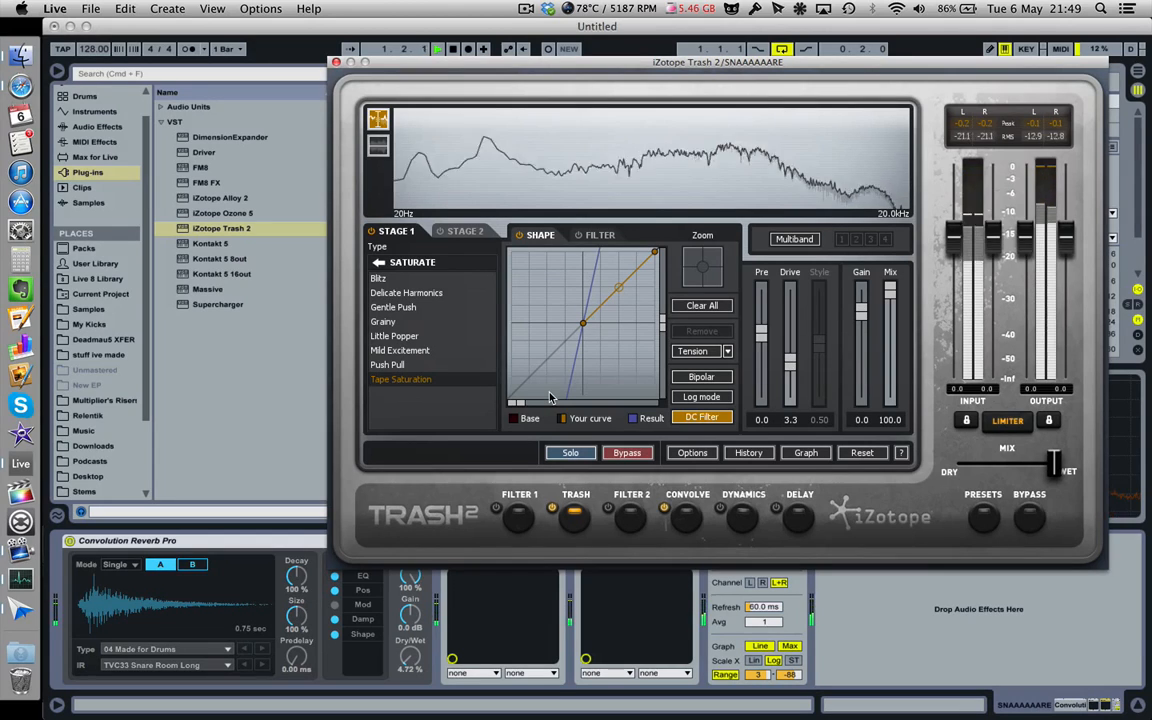
pyautogui.click(336, 62)
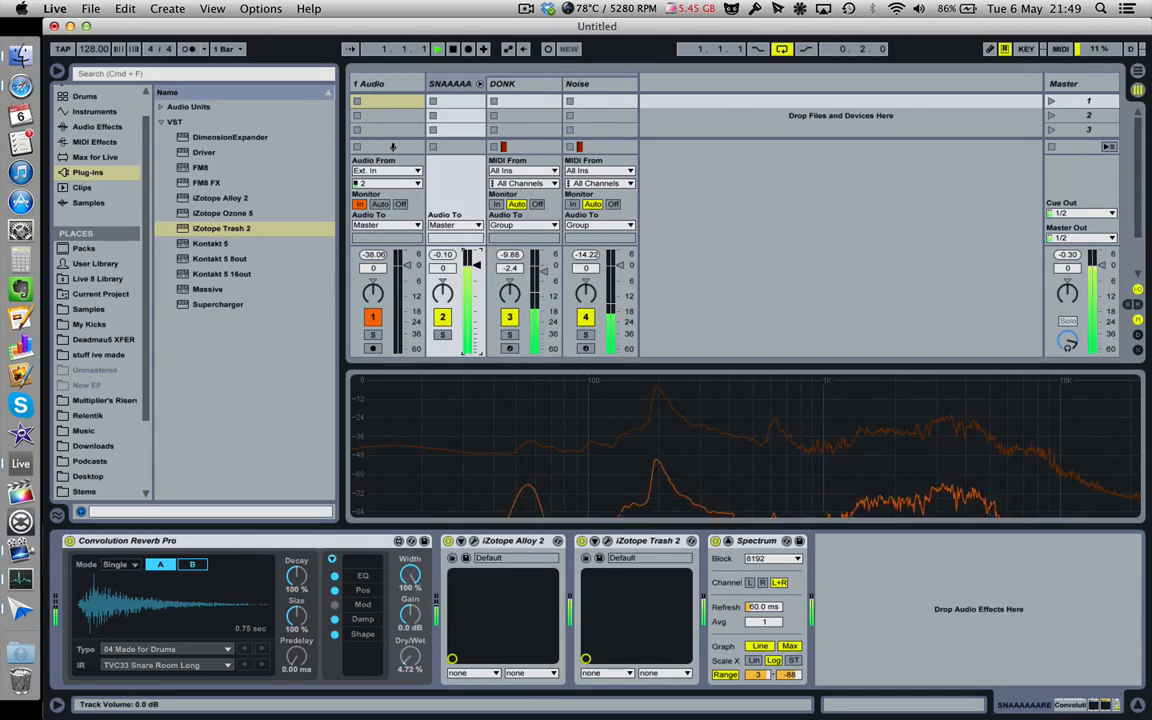
pyautogui.moveTo(477, 265); pyautogui.dragTo(477, 268)
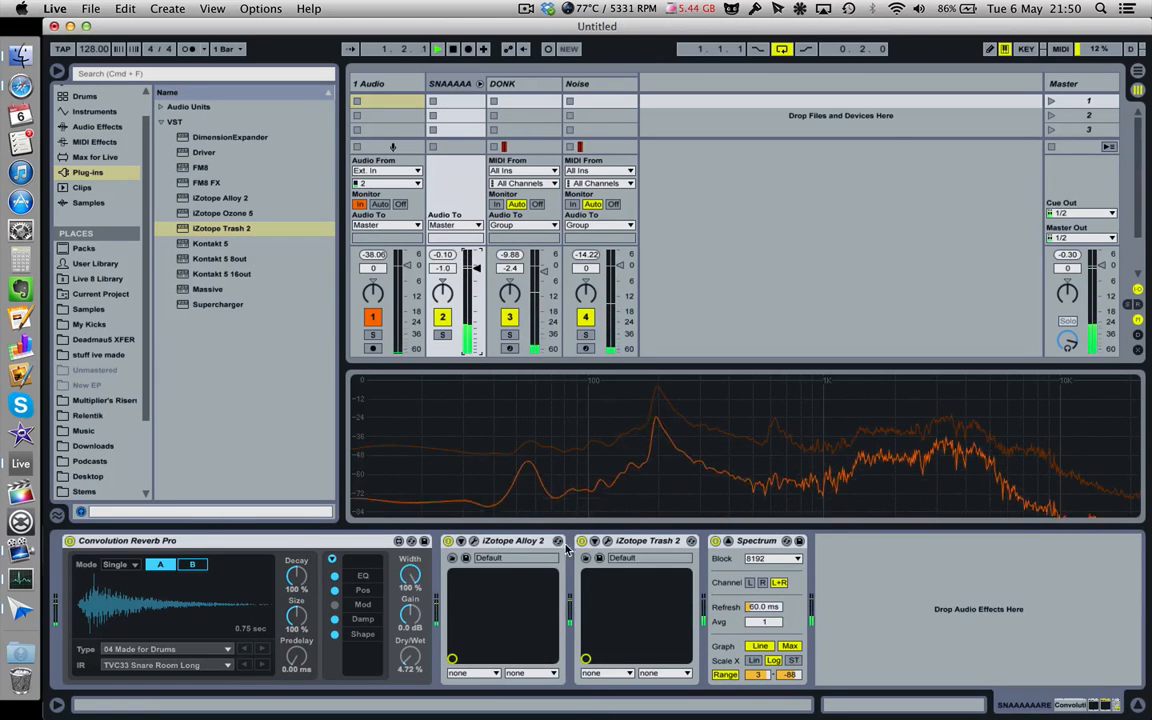
# - Open FM8 on the DONK track and change operator F's waveform to Triangle, comparing it with Sine
pyautogui.click(495, 83)
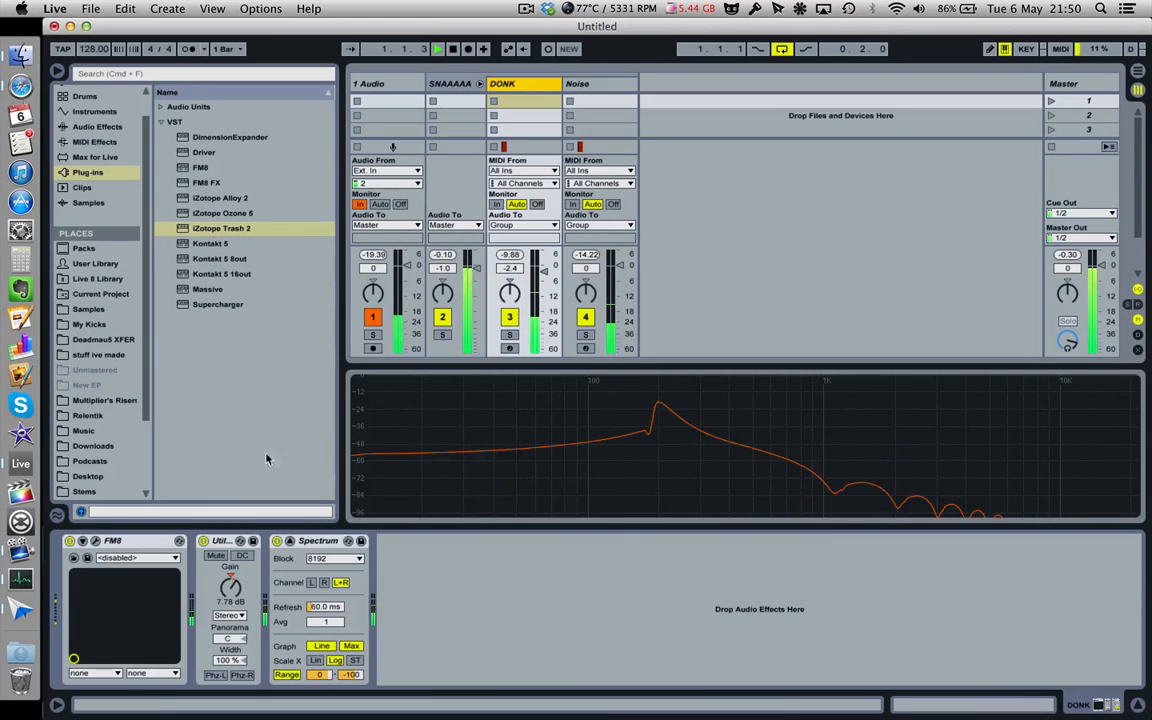
pyautogui.click(87, 557)
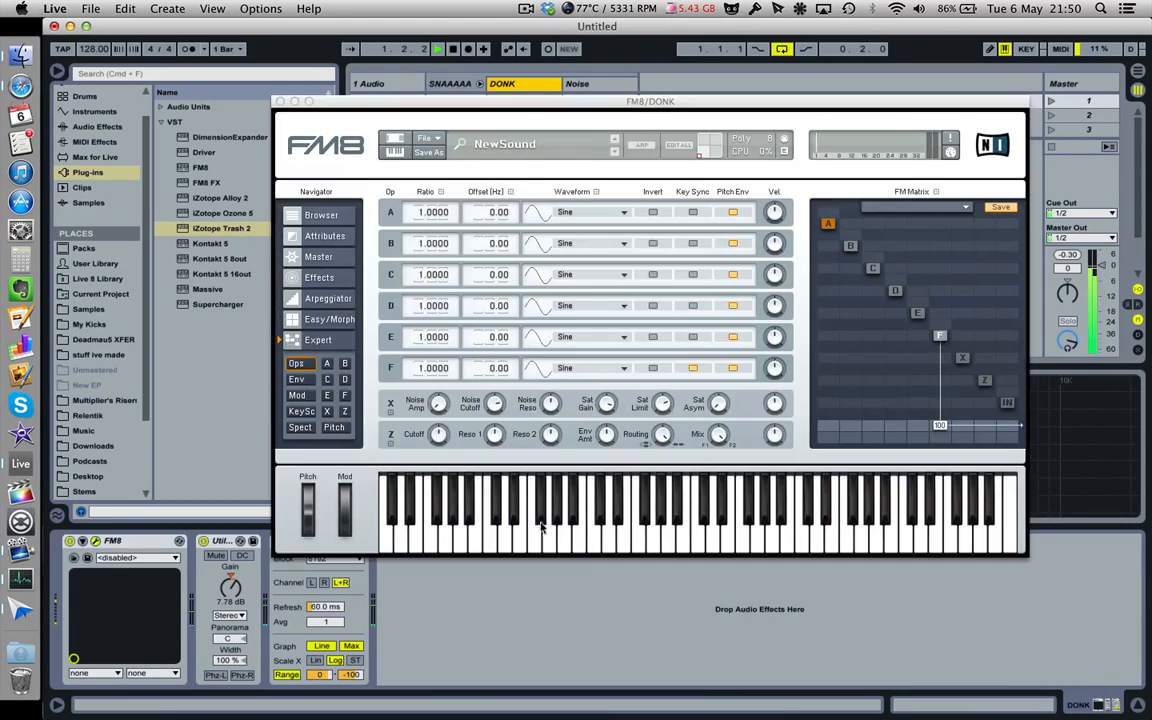
pyautogui.click(570, 367)
pyautogui.click(603, 178)
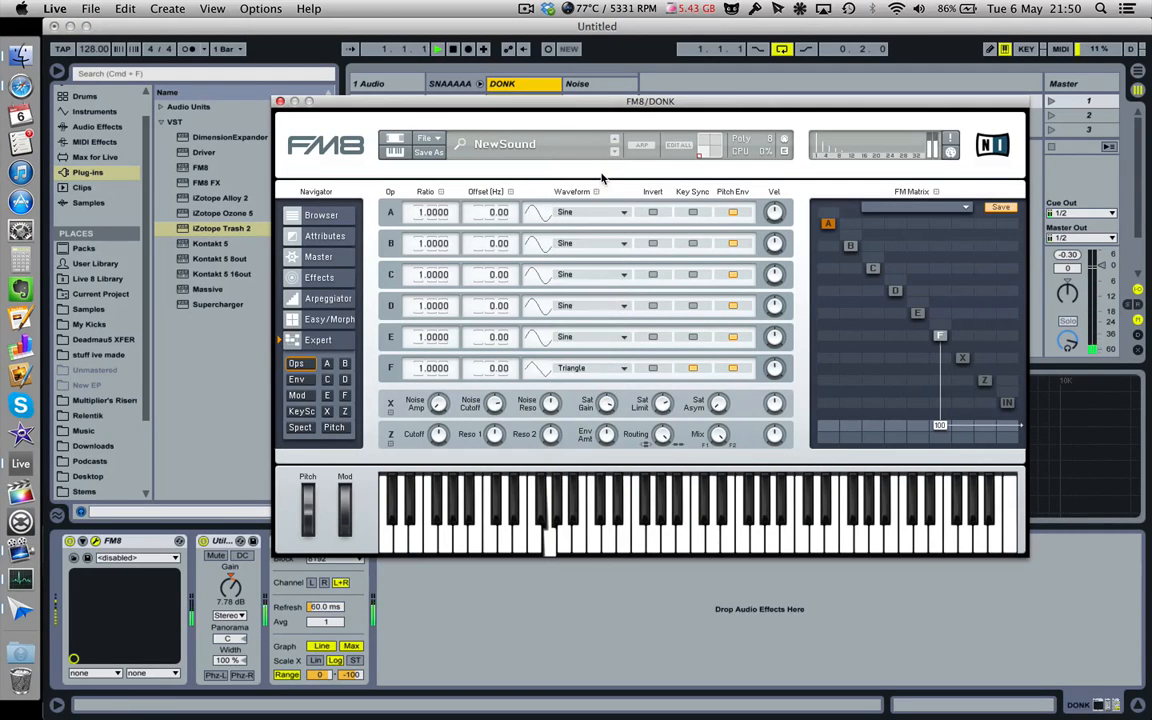
pyautogui.click(586, 371)
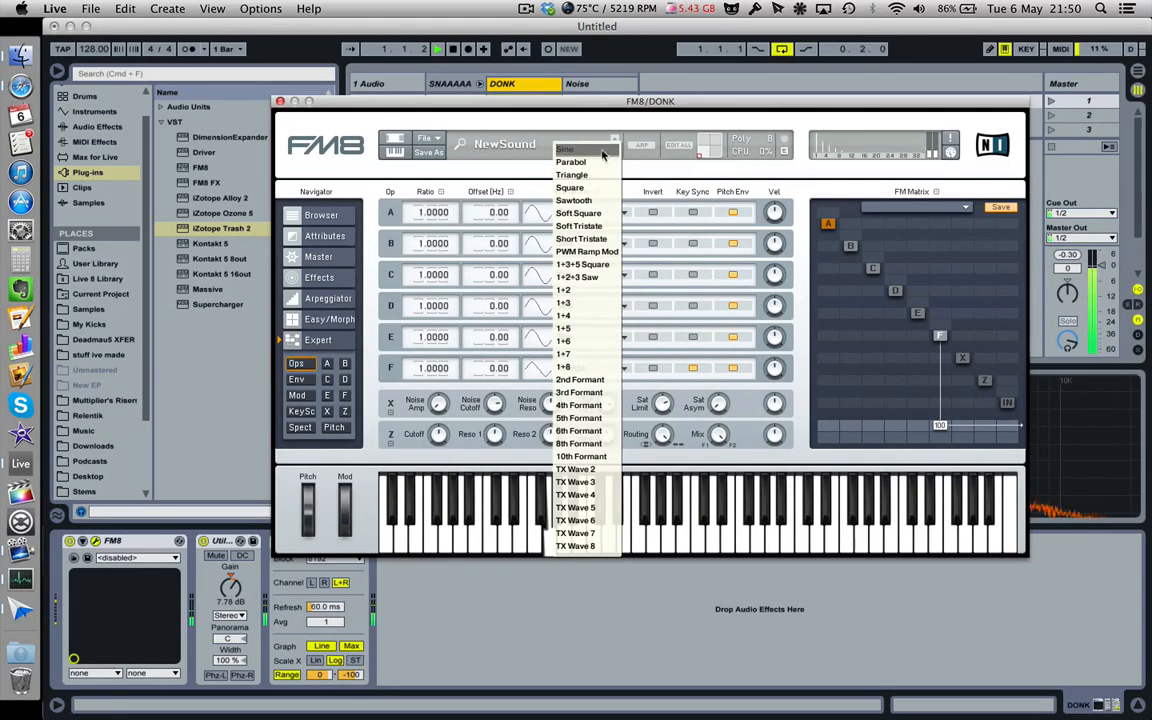
pyautogui.click(597, 170)
pyautogui.click(585, 369)
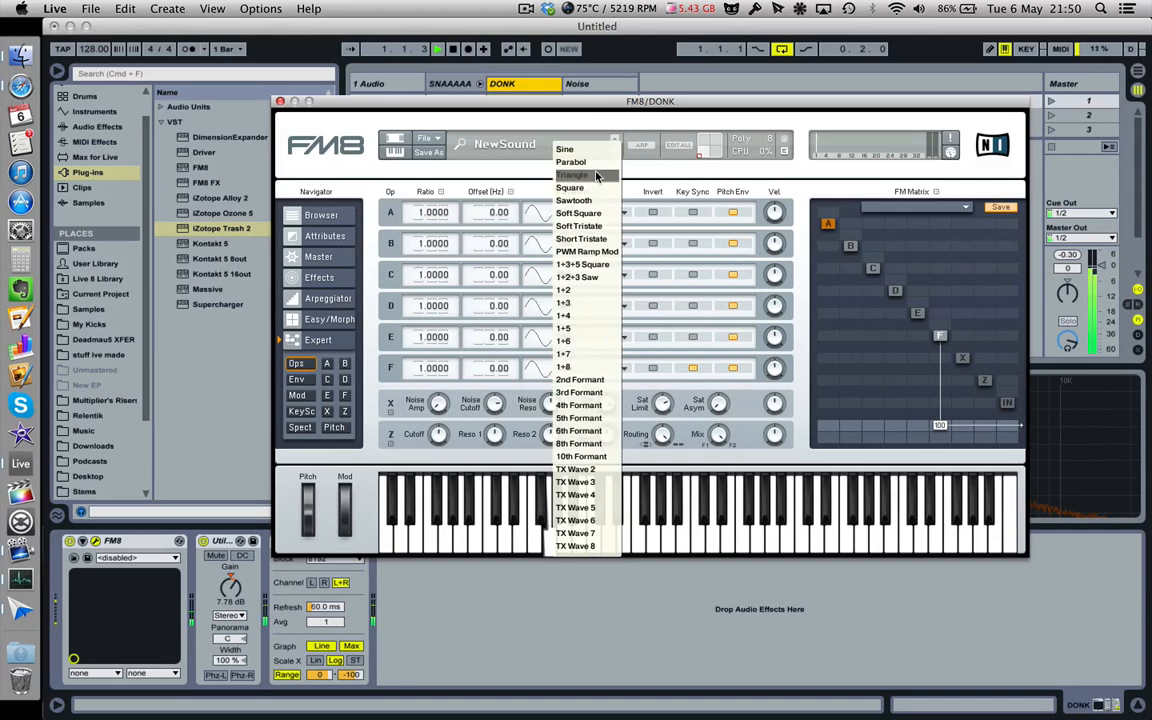
pyautogui.click(594, 177)
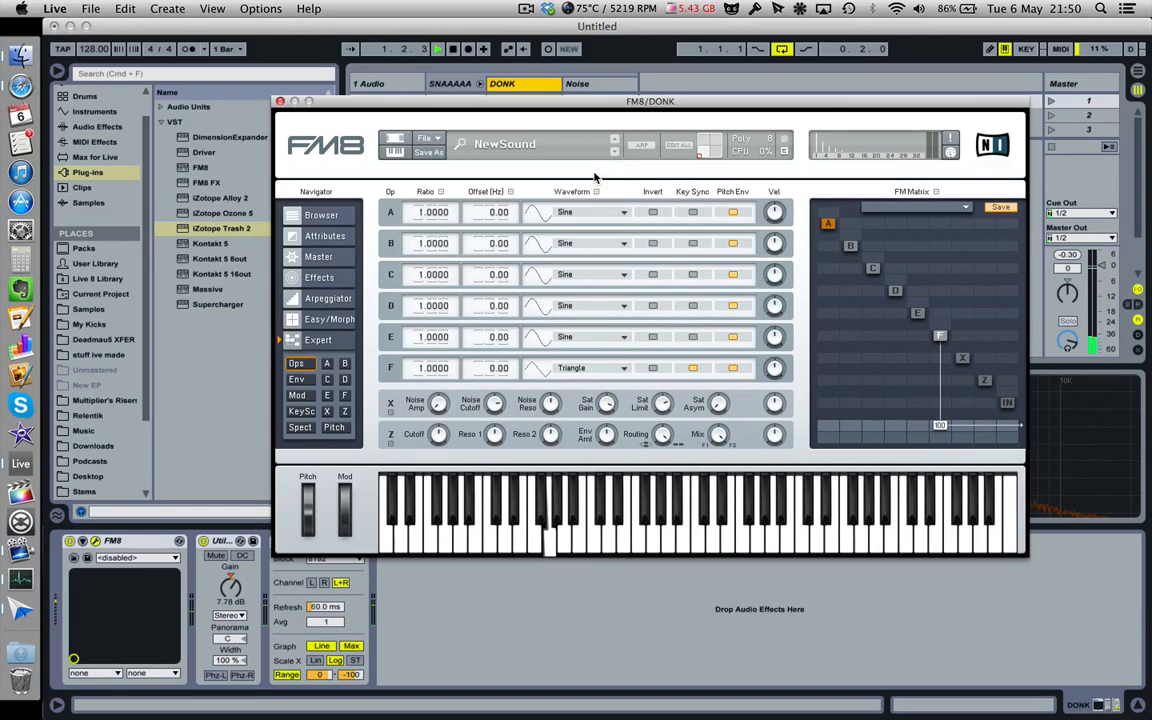
# - Audition the Square, Short Tristate, 1+3 and 3rd Formant waveforms on operator F and stop playback
pyautogui.click(585, 371)
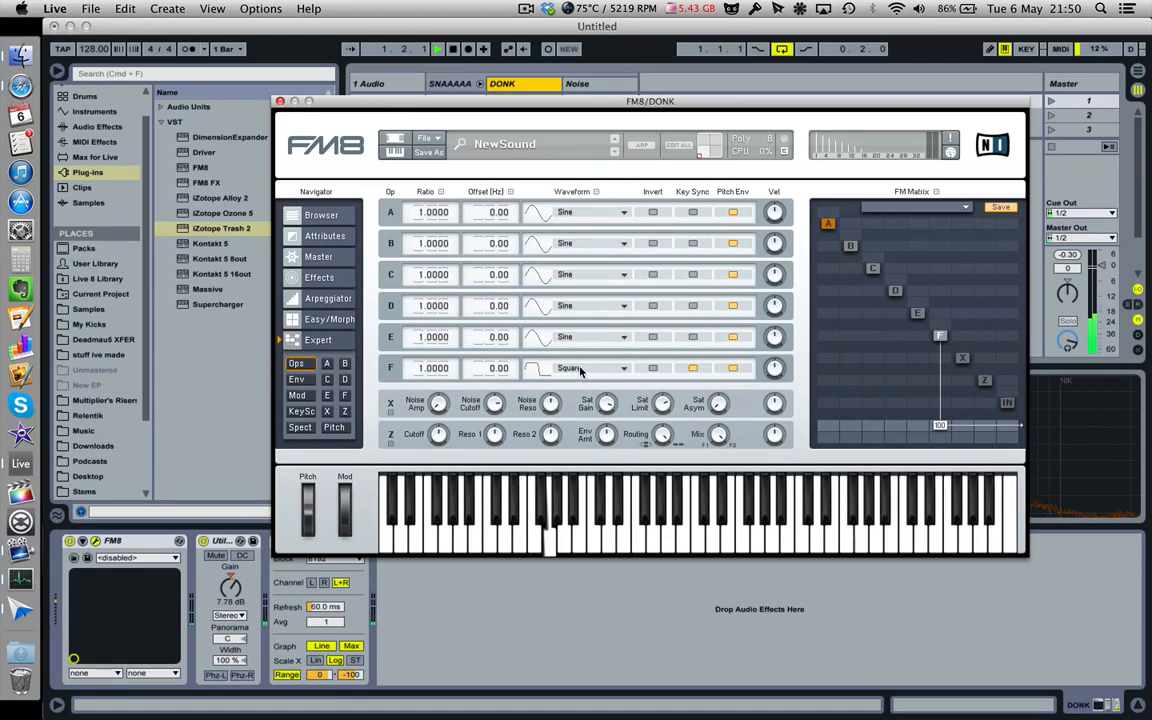
pyautogui.click(578, 370)
pyautogui.click(530, 217)
pyautogui.click(588, 376)
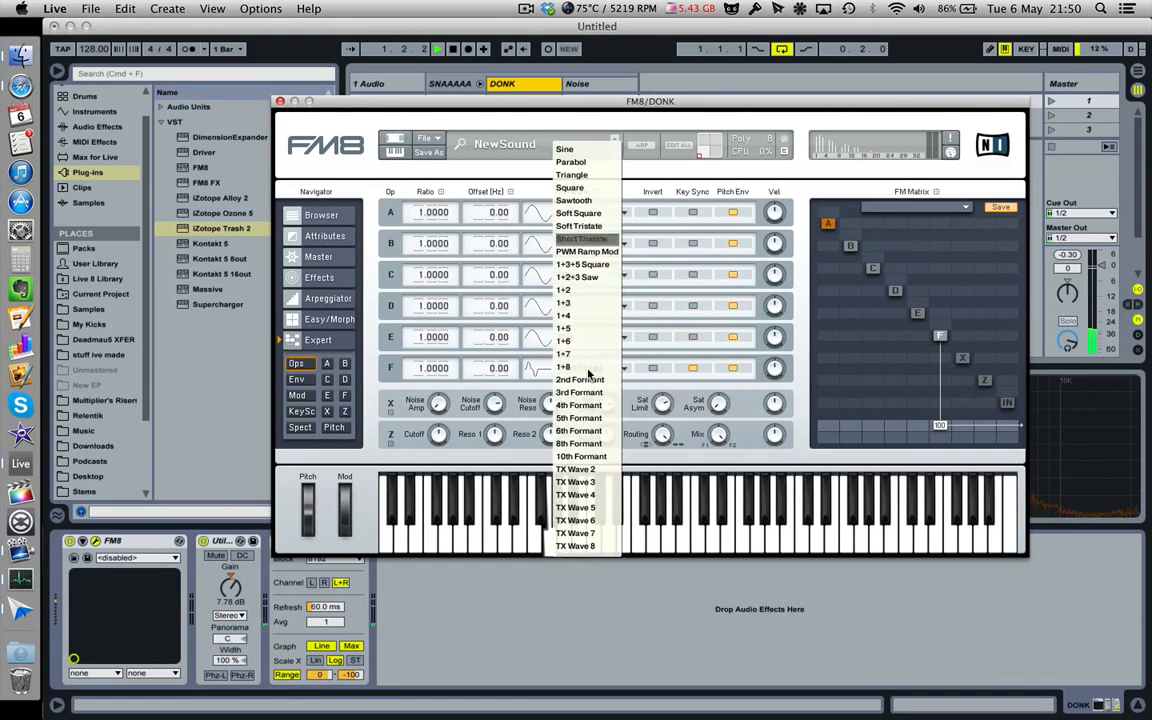
pyautogui.click(586, 303)
pyautogui.click(575, 368)
pyautogui.click(580, 393)
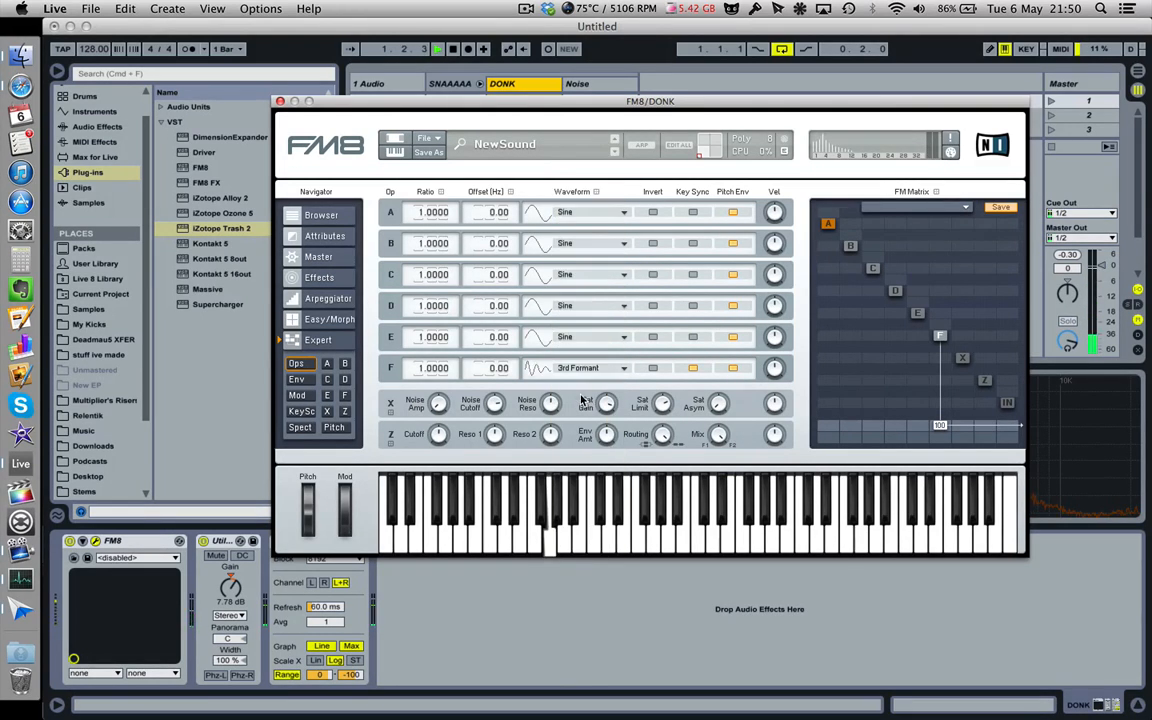
pyautogui.press('space')
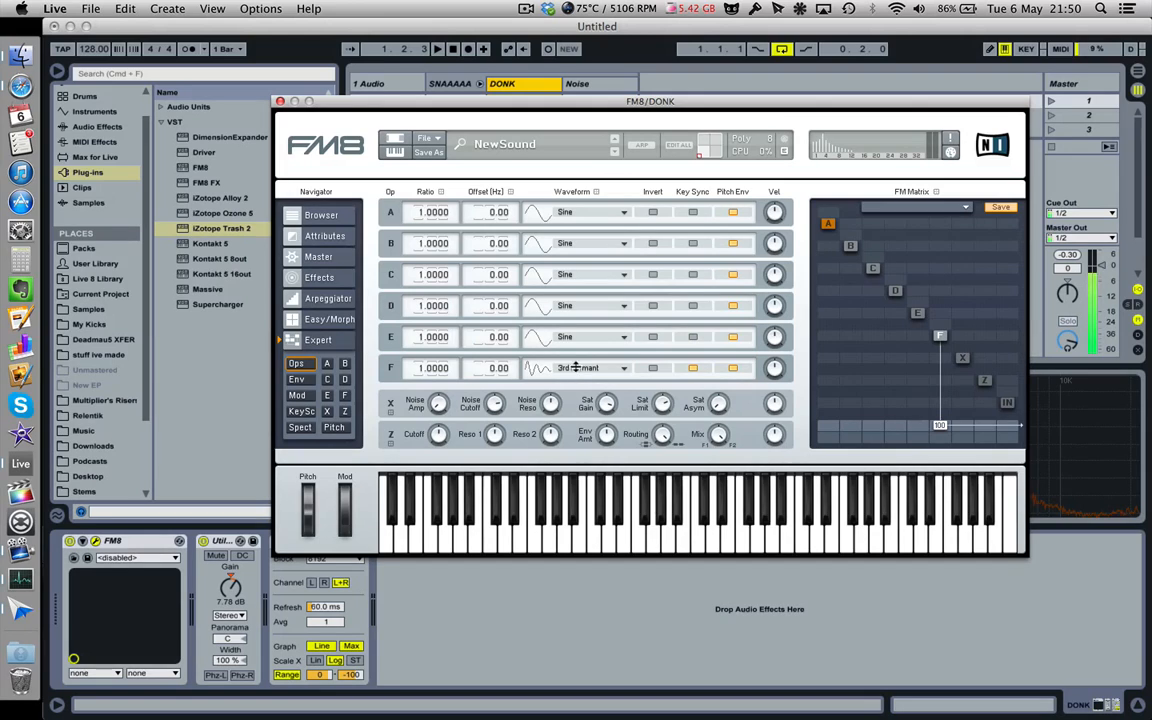
# - Compare Triangle with 5th Formant on operator F and settle on the Triangle waveform
pyautogui.click(575, 369)
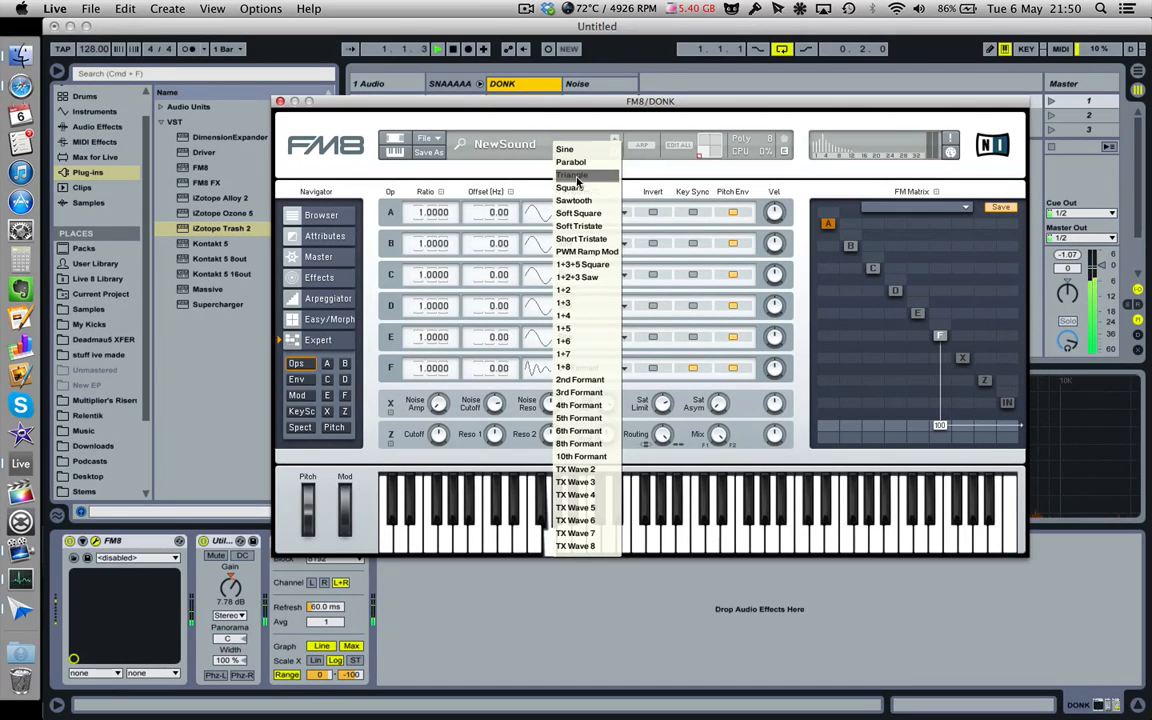
pyautogui.click(577, 176)
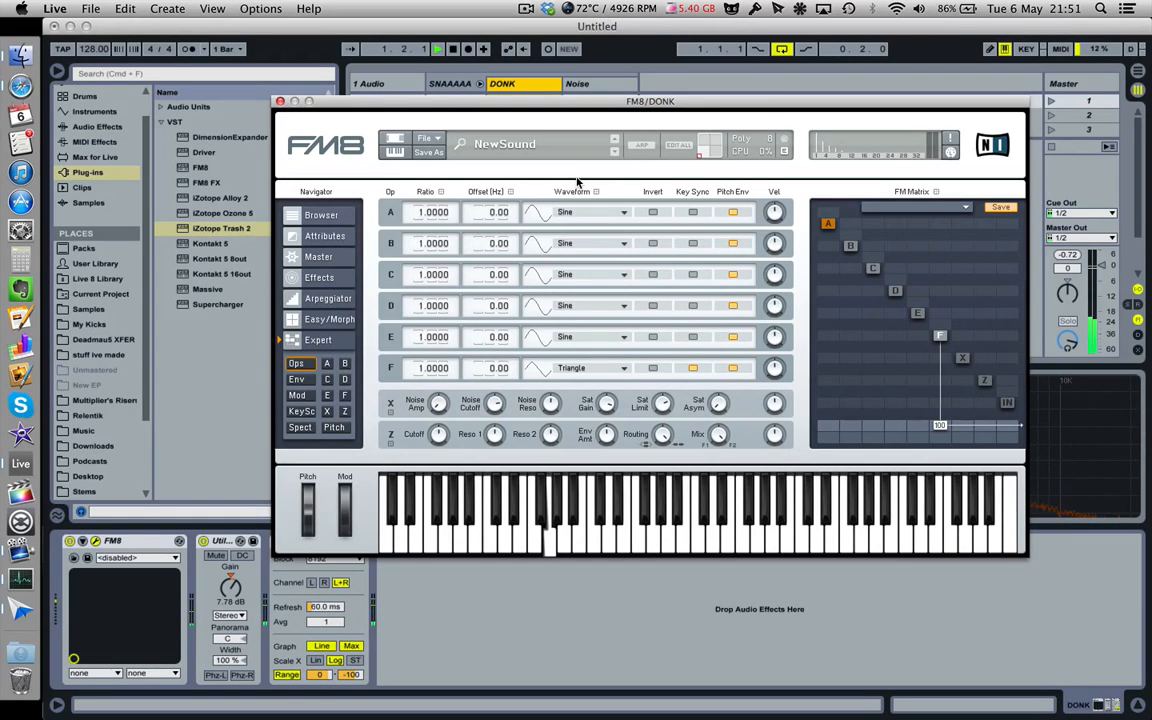
pyautogui.click(585, 367)
pyautogui.click(589, 369)
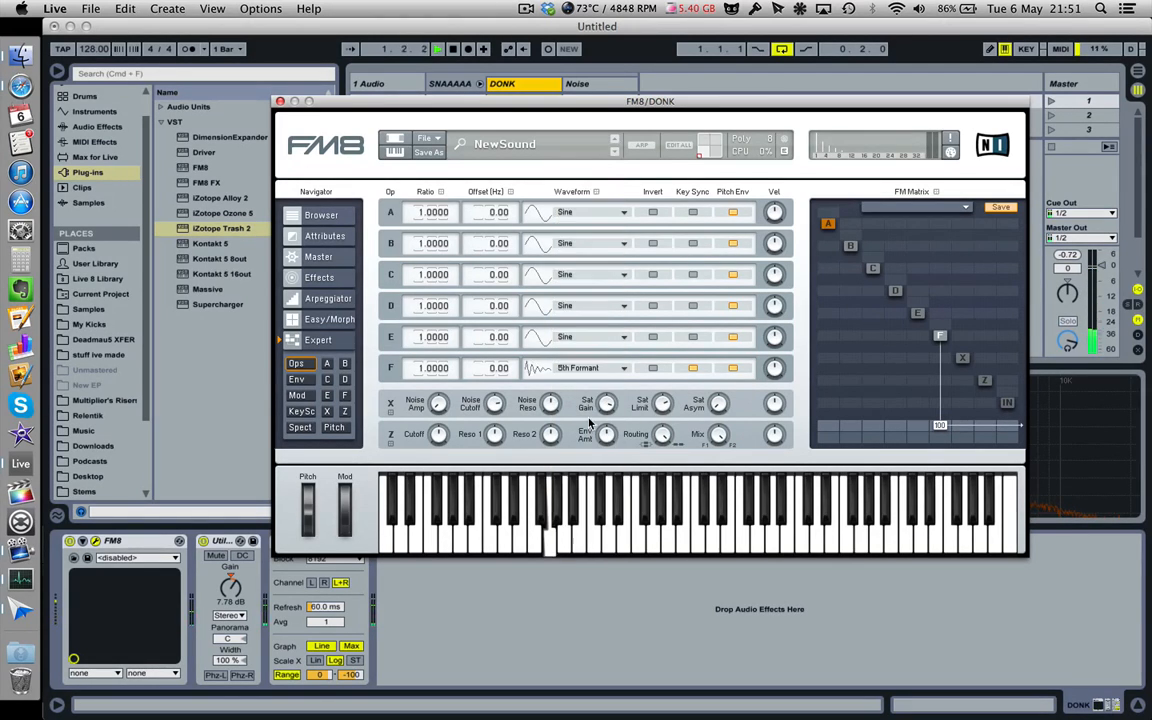
pyautogui.click(589, 369)
pyautogui.click(531, 447)
pyautogui.click(580, 368)
pyautogui.click(585, 172)
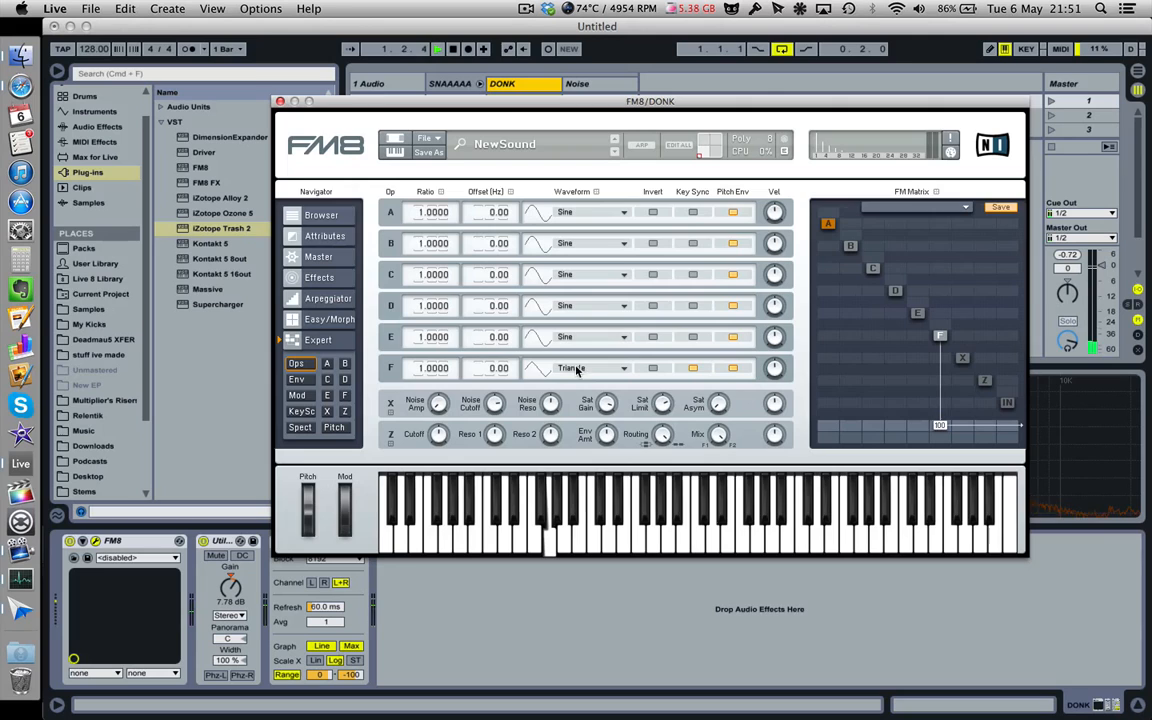
# - Close FM8, set the DONK track volume to -0.2 dB, and inspect the low-frequency peak in the snare group's spectrum
pyautogui.click(280, 101)
pyautogui.moveTo(544, 283); pyautogui.dragTo(544, 266)
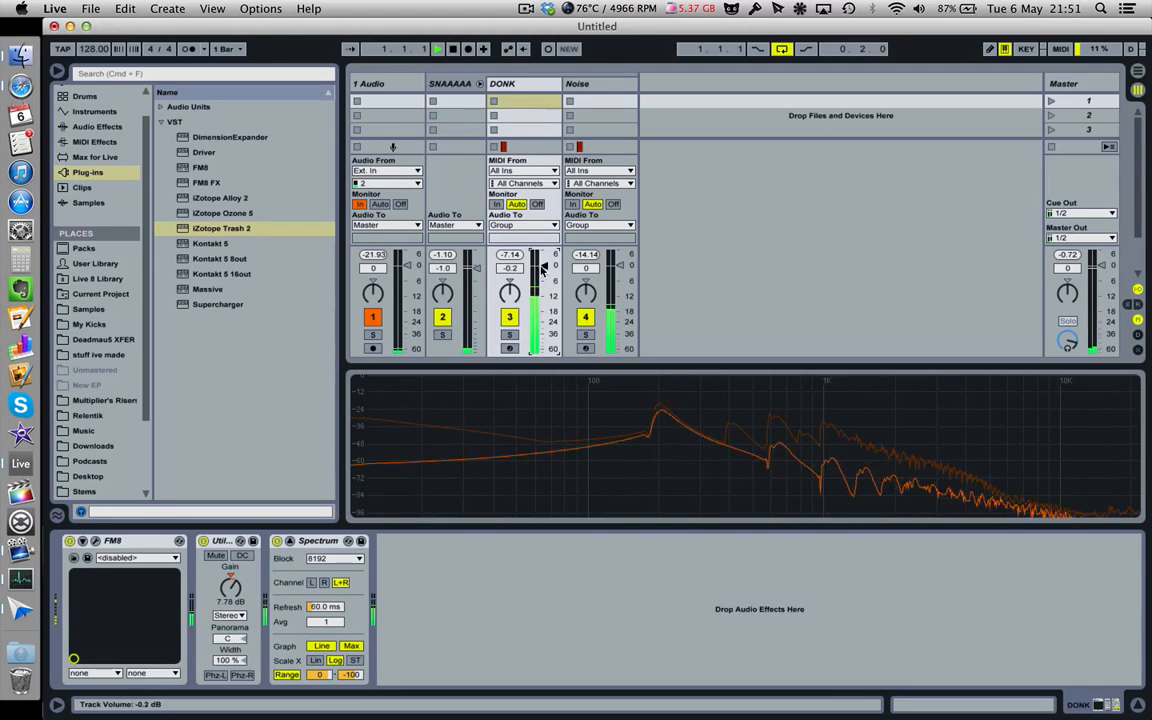
pyautogui.click(453, 84)
pyautogui.moveTo(530, 465)
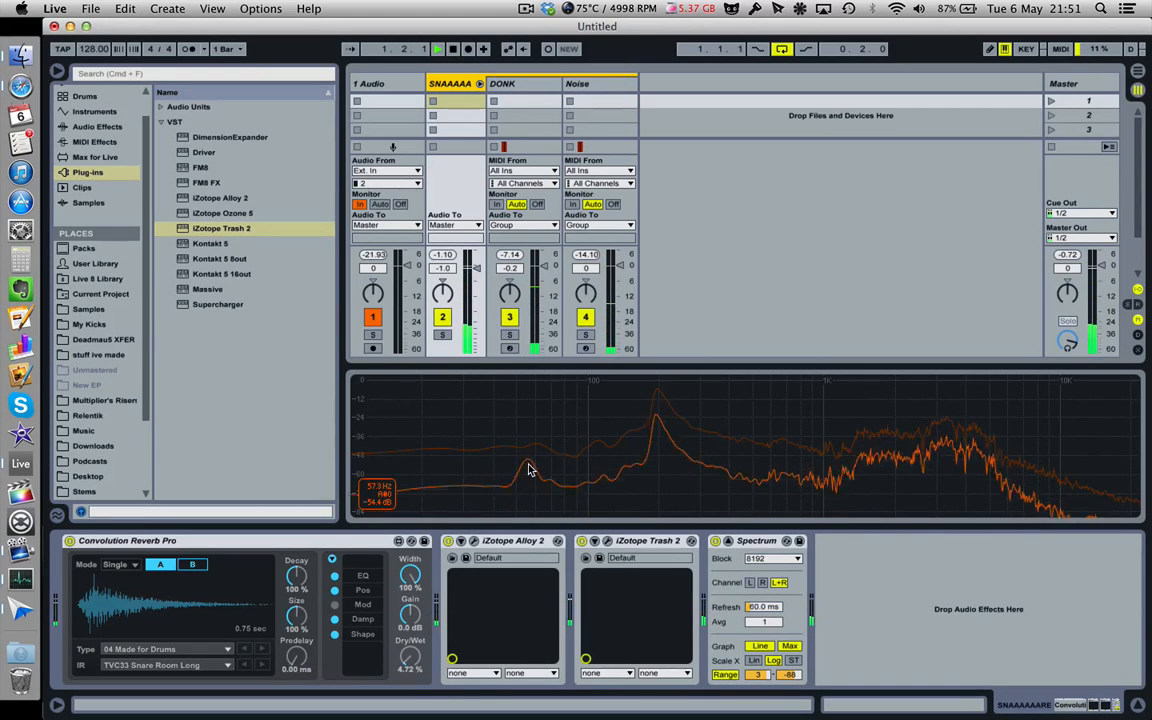
# - Open Massive on the Noise track and fine-tune the decay and attack of envelope 4
pyautogui.click(577, 85)
pyautogui.click(96, 541)
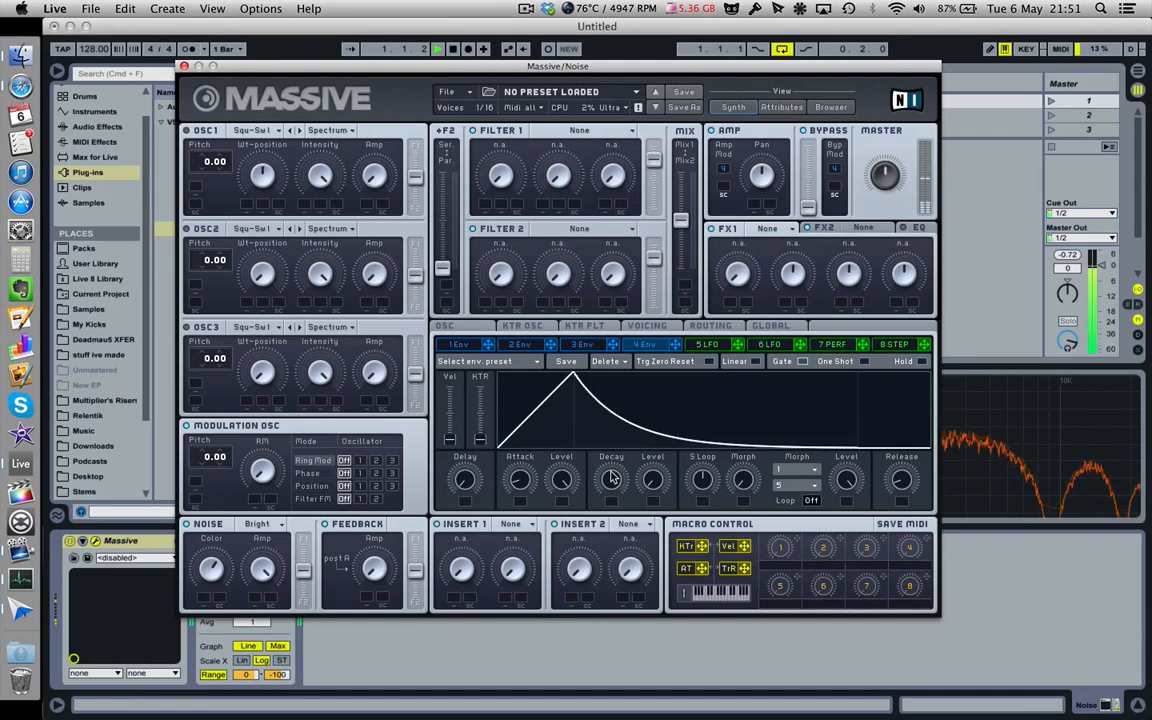
pyautogui.moveTo(611, 473); pyautogui.dragTo(611, 478)
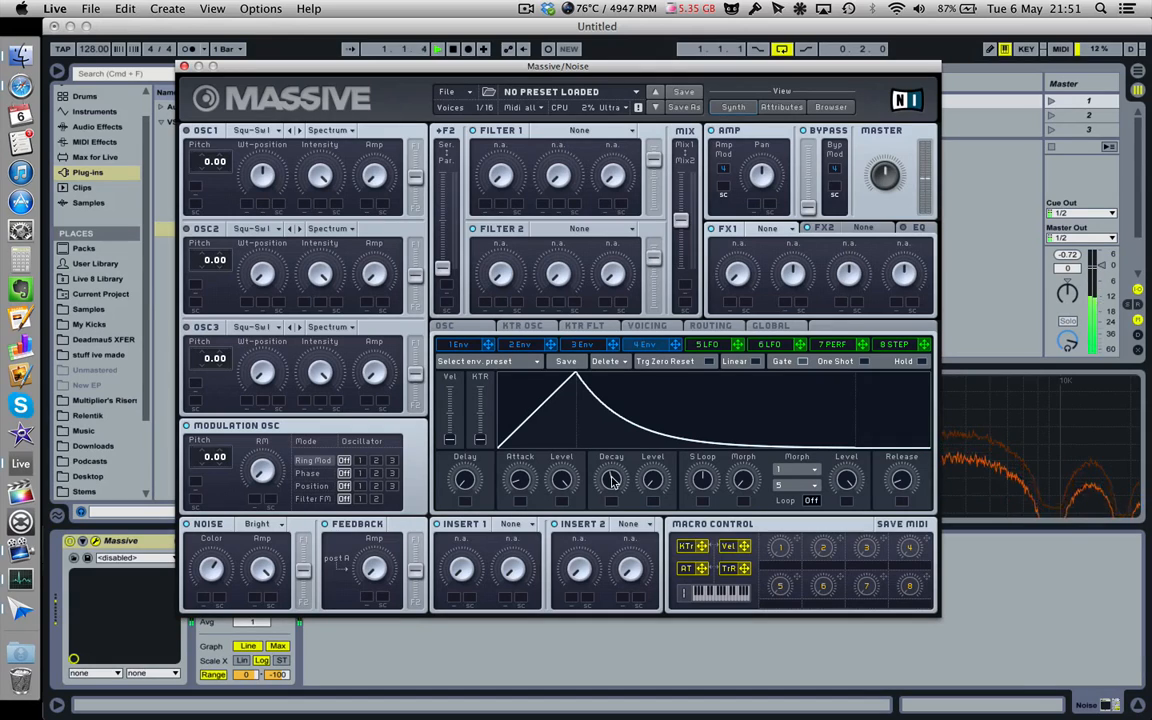
pyautogui.moveTo(611, 480); pyautogui.dragTo(613, 481)
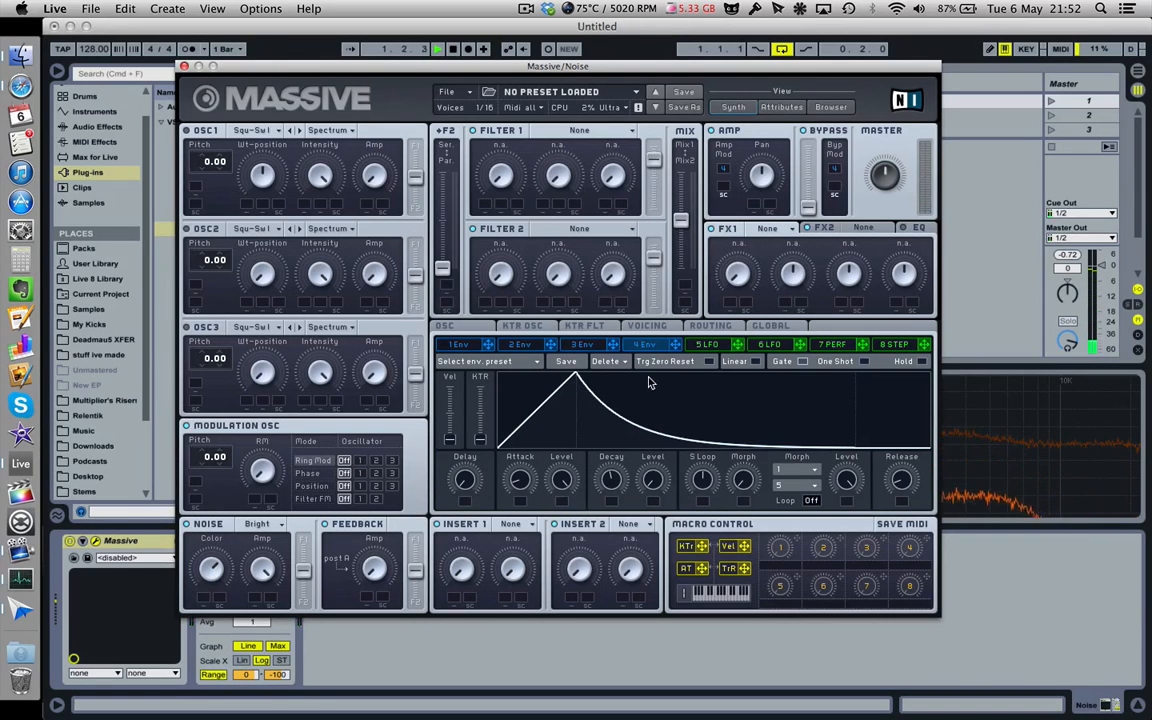
pyautogui.moveTo(533, 497)
pyautogui.mouseDown()
pyautogui.moveTo(517, 505)
pyautogui.moveTo(516, 484)
pyautogui.mouseUp()
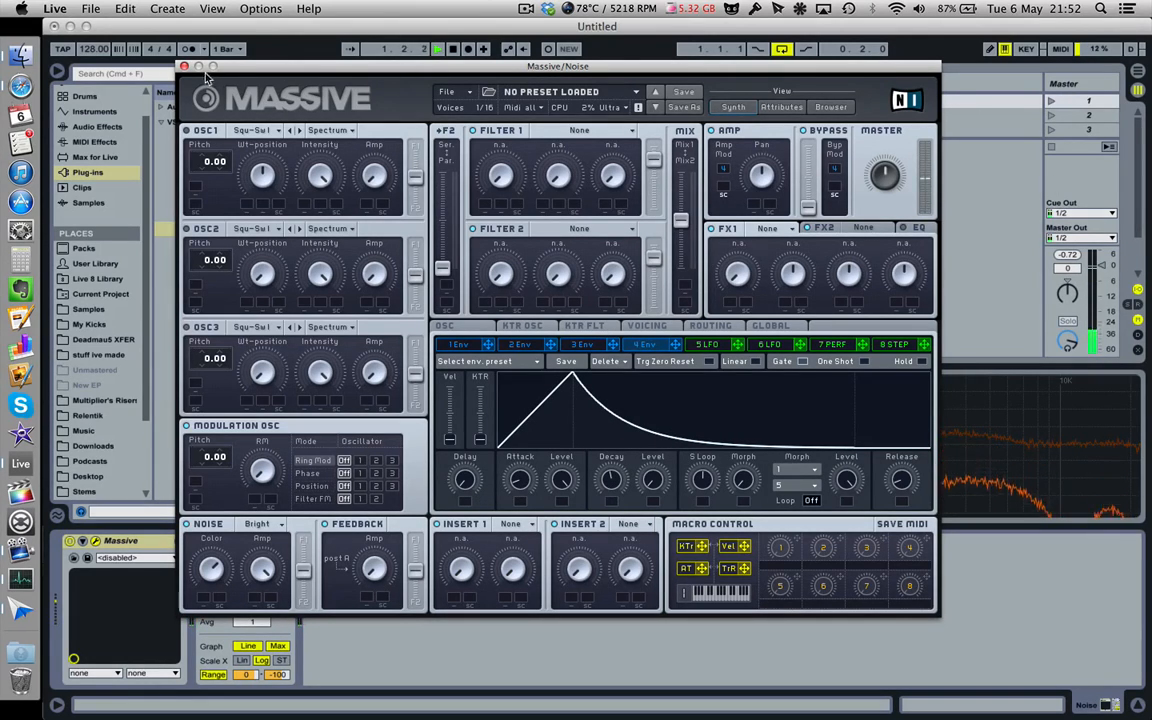
pyautogui.click(185, 66)
# - Audition the DONK and Noise tracks soloed in turn, clear the solo, and stop playback with the snare group selected
pyautogui.click(510, 336)
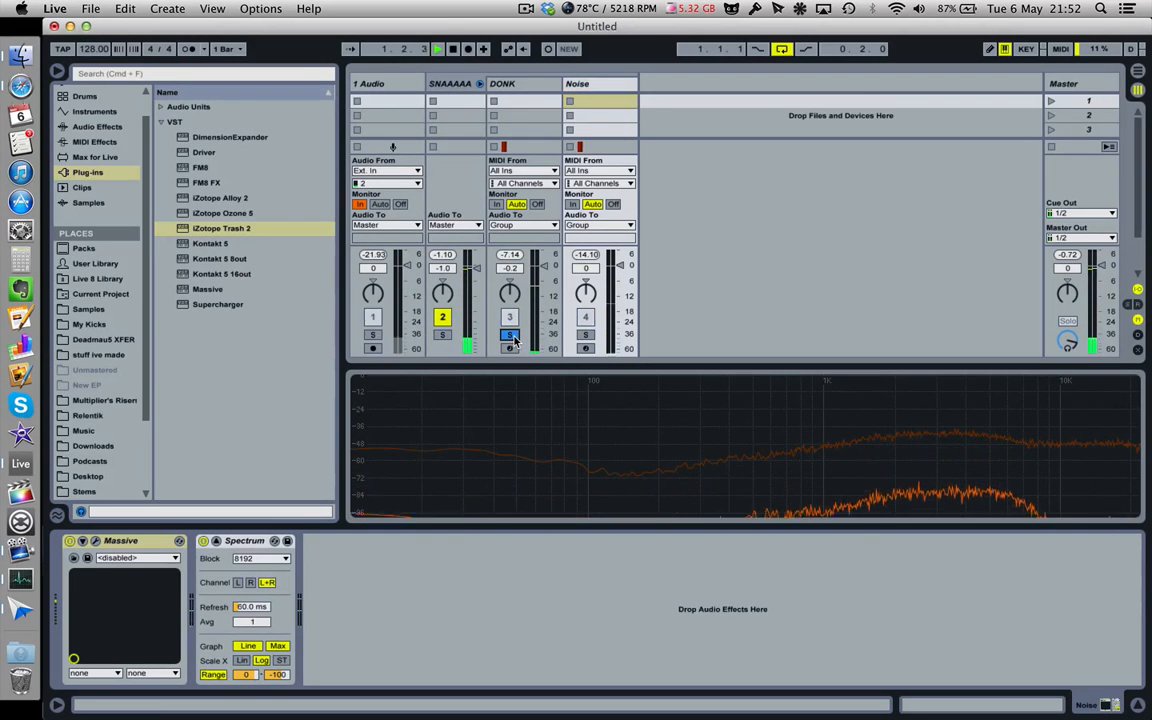
pyautogui.click(585, 336)
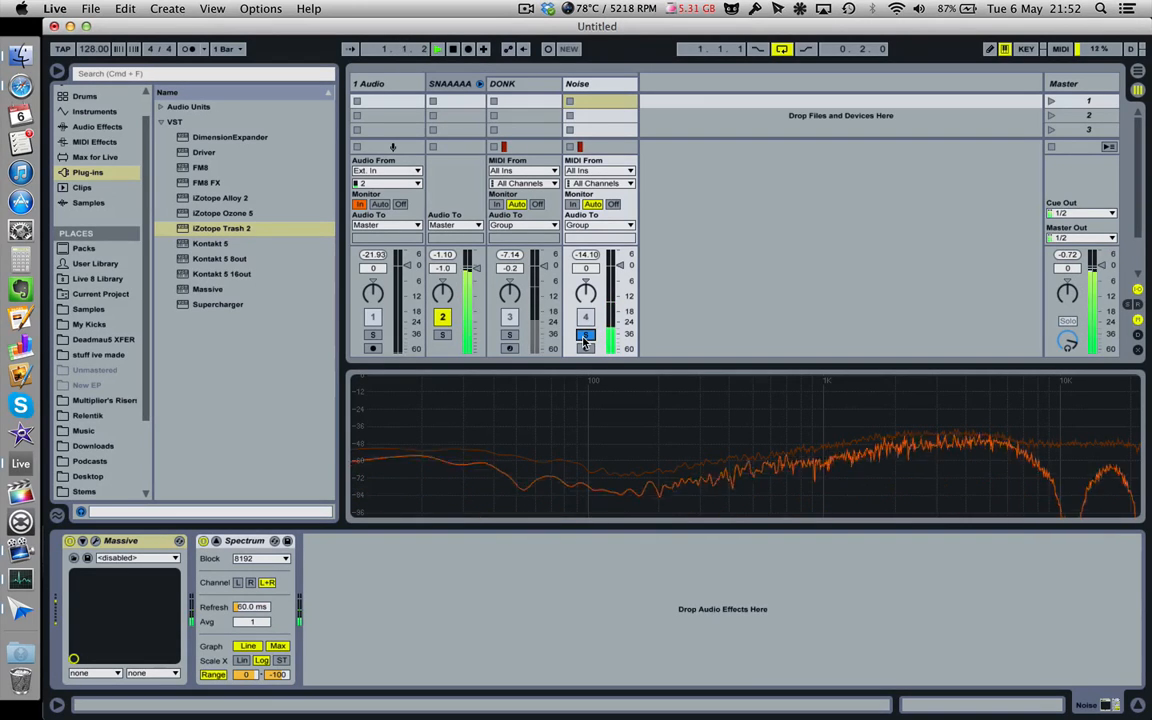
pyautogui.click(585, 336)
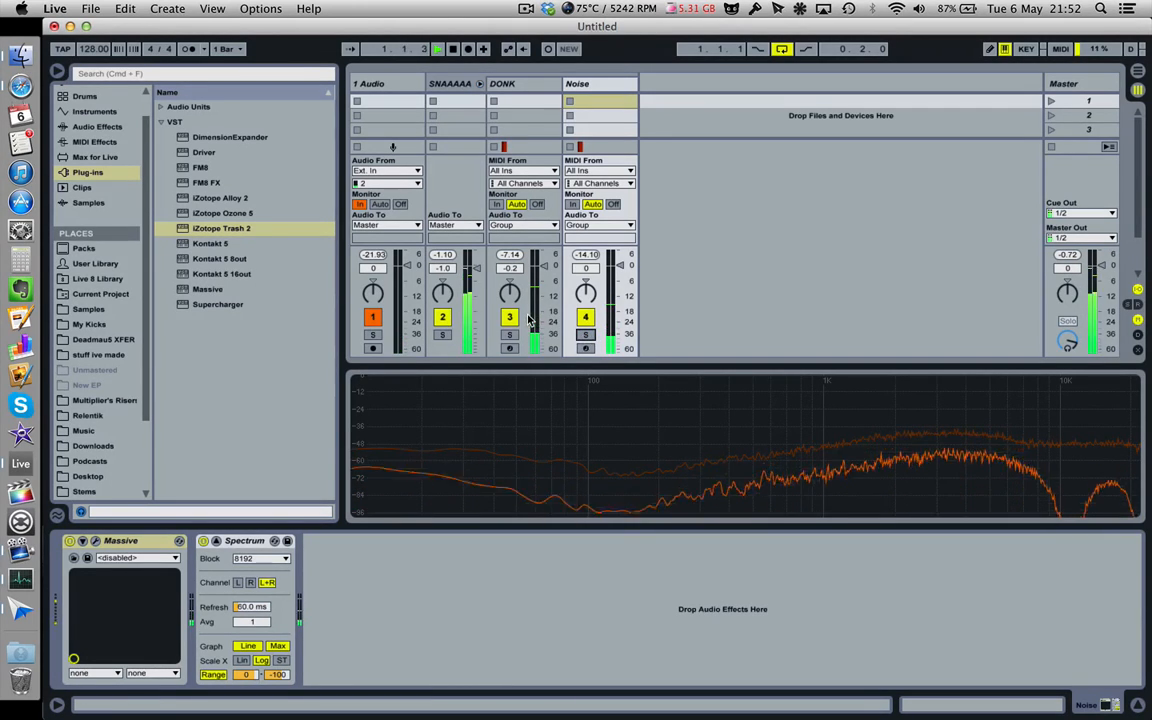
pyautogui.click(462, 85)
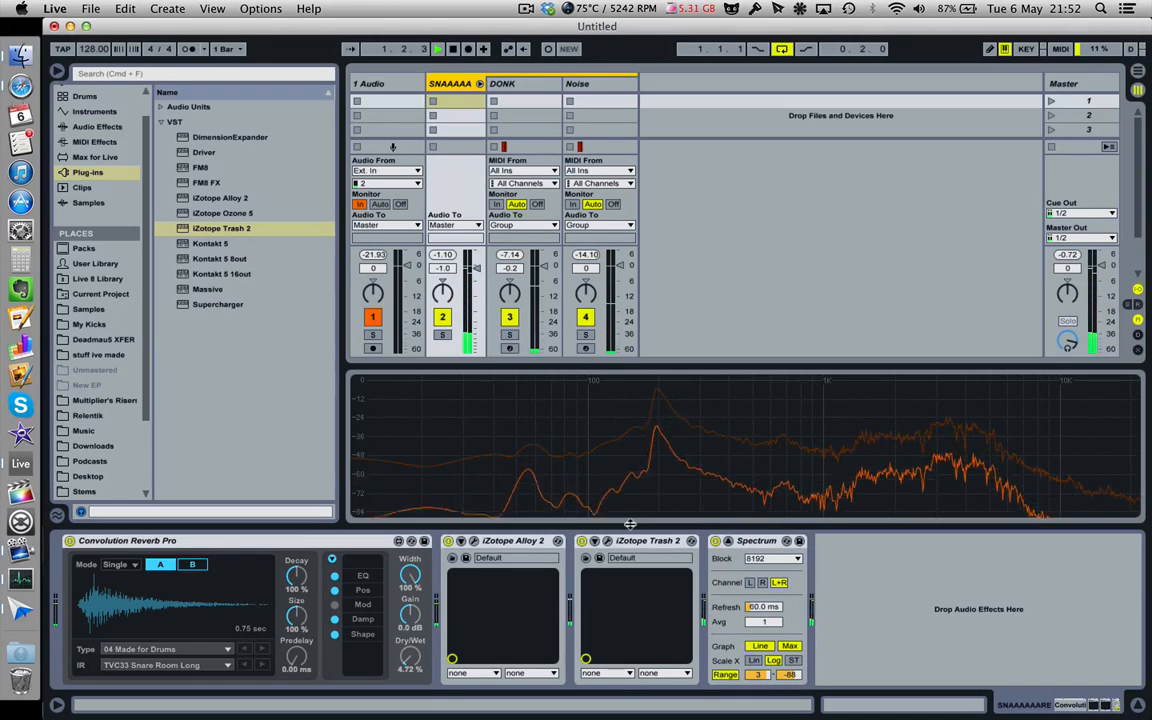
pyautogui.press('space')
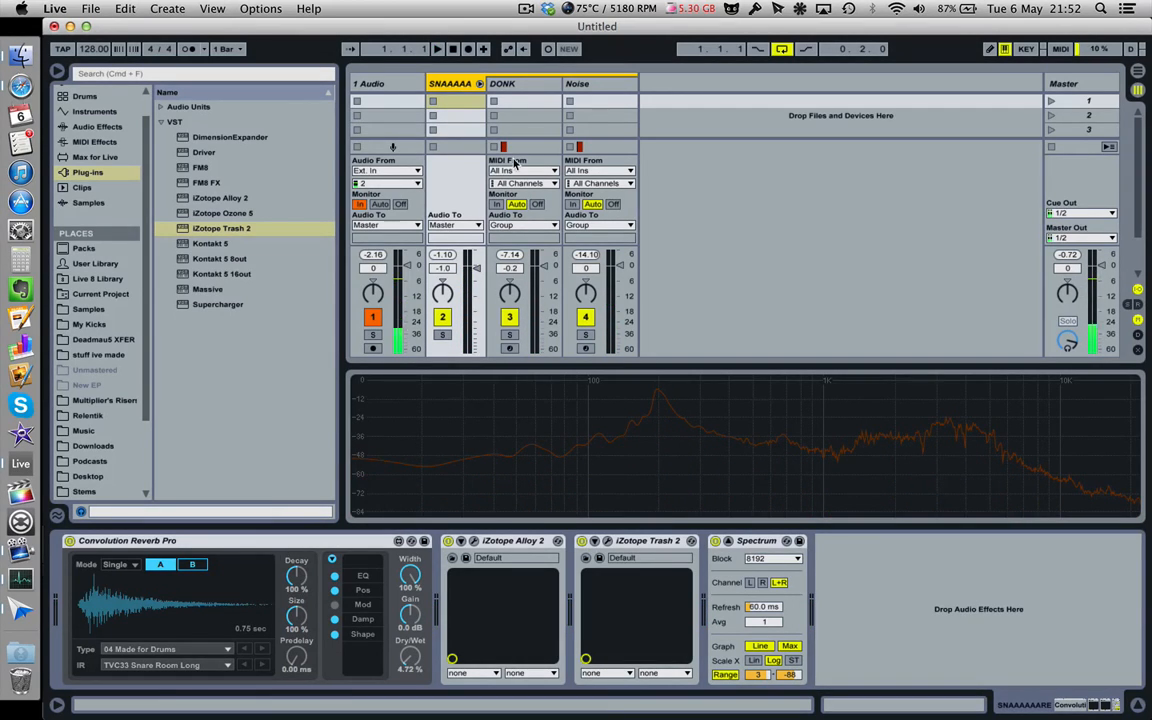
pyautogui.click(526, 9)
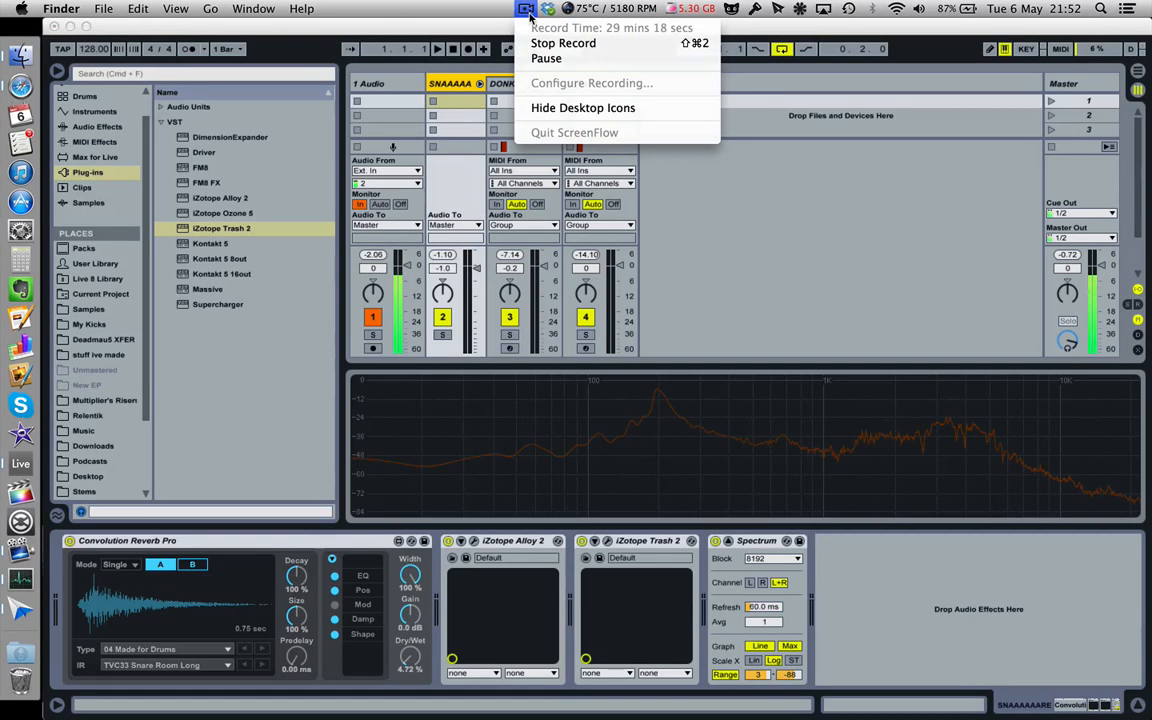
pyautogui.click(530, 14)
pyautogui.click(515, 27)
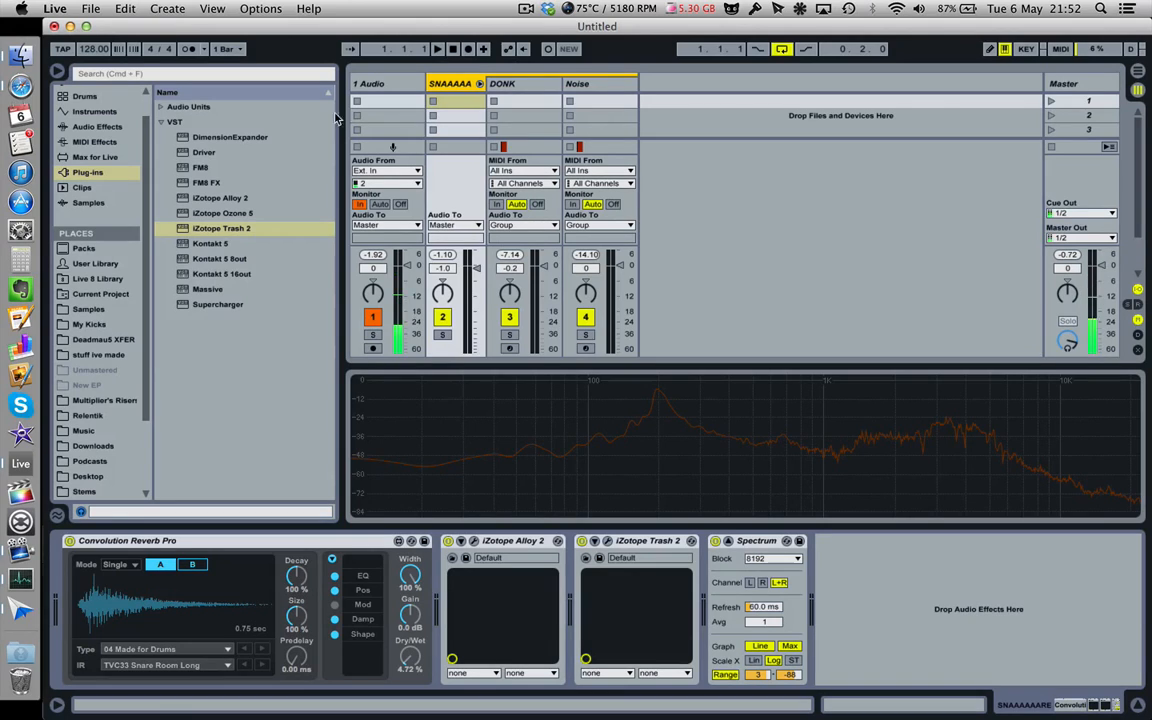
# - Add a second Convolution Reverb Pro from Max for Live to the snare group, between the existing reverb and iZotope Alloy 2
pyautogui.click(110, 142)
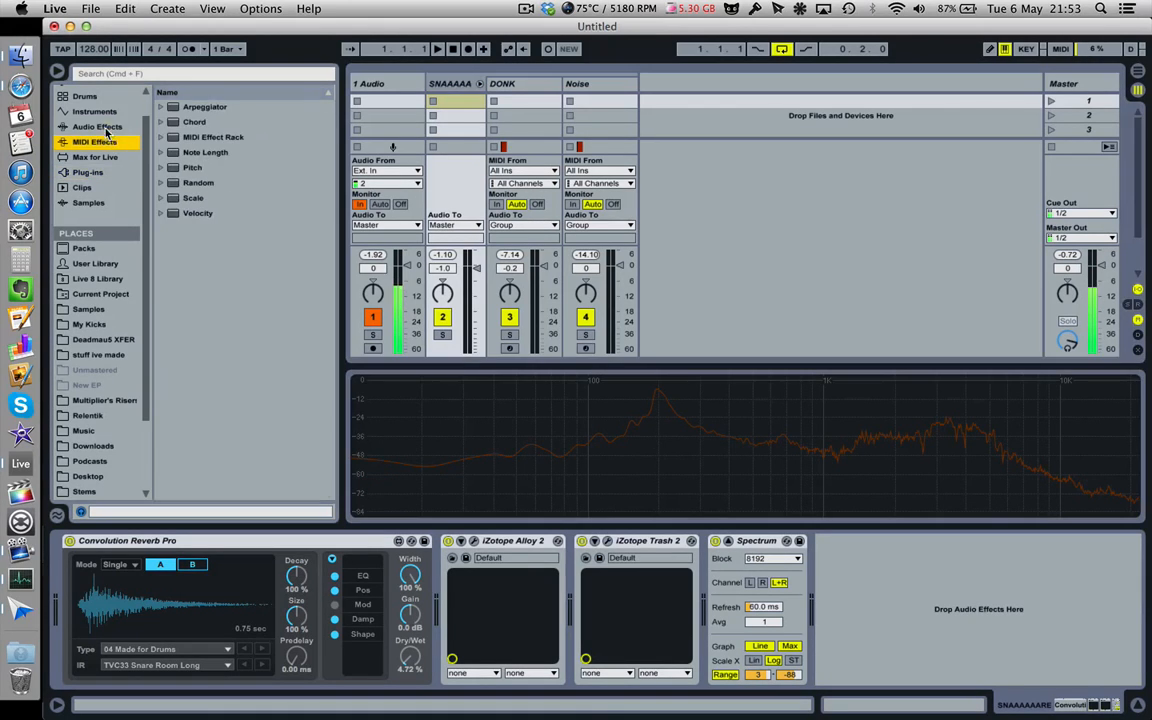
pyautogui.click(100, 127)
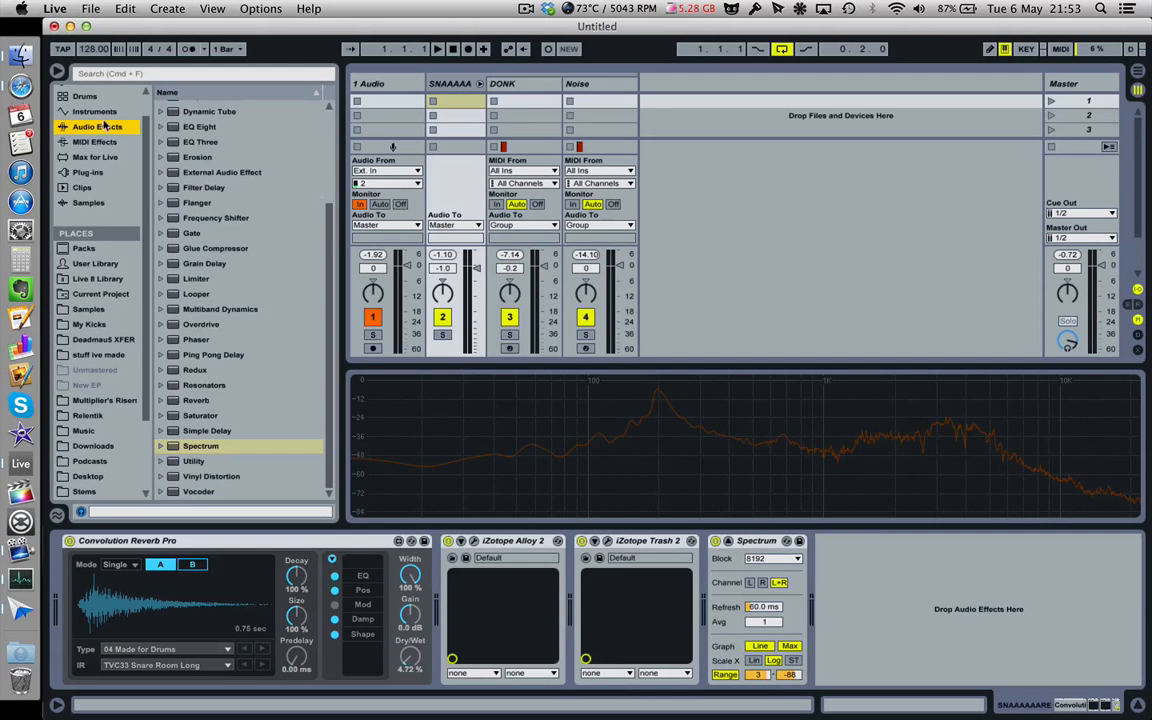
pyautogui.click(95, 157)
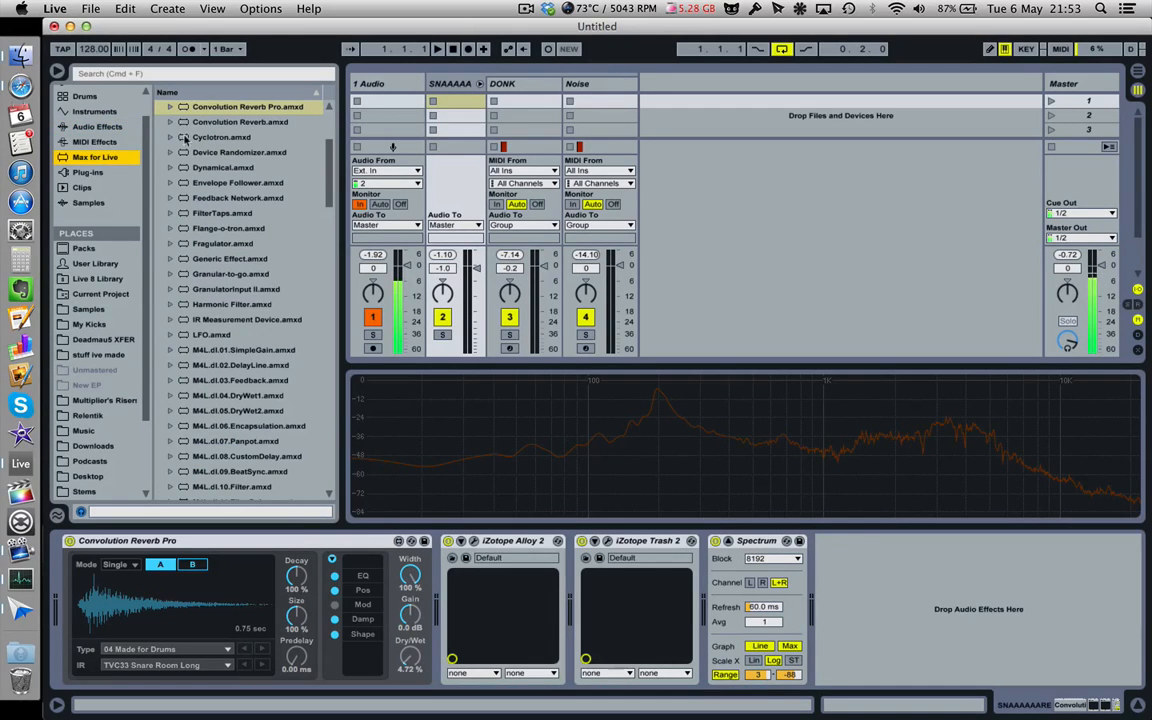
pyautogui.moveTo(208, 108); pyautogui.dragTo(461, 548)
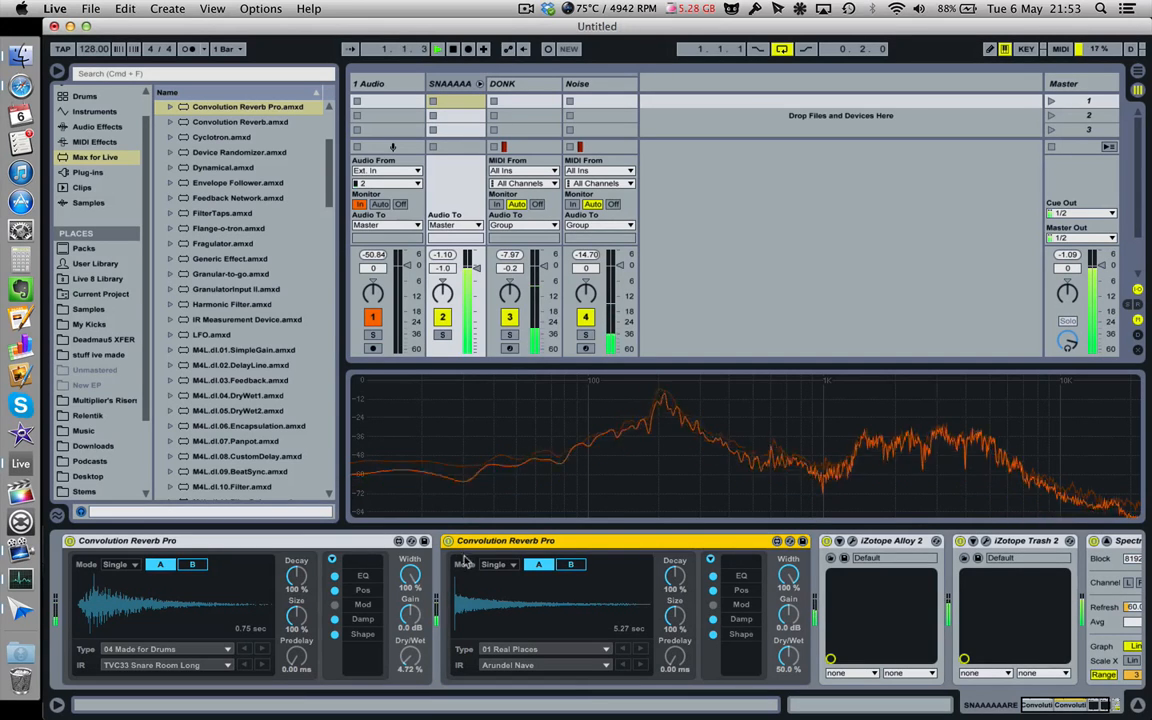
# - Load TVC33 Dance Snare from 04 Made for Drums in the second reverb and lower its Dry/Wet to about 2.36 %
pyautogui.click(540, 649)
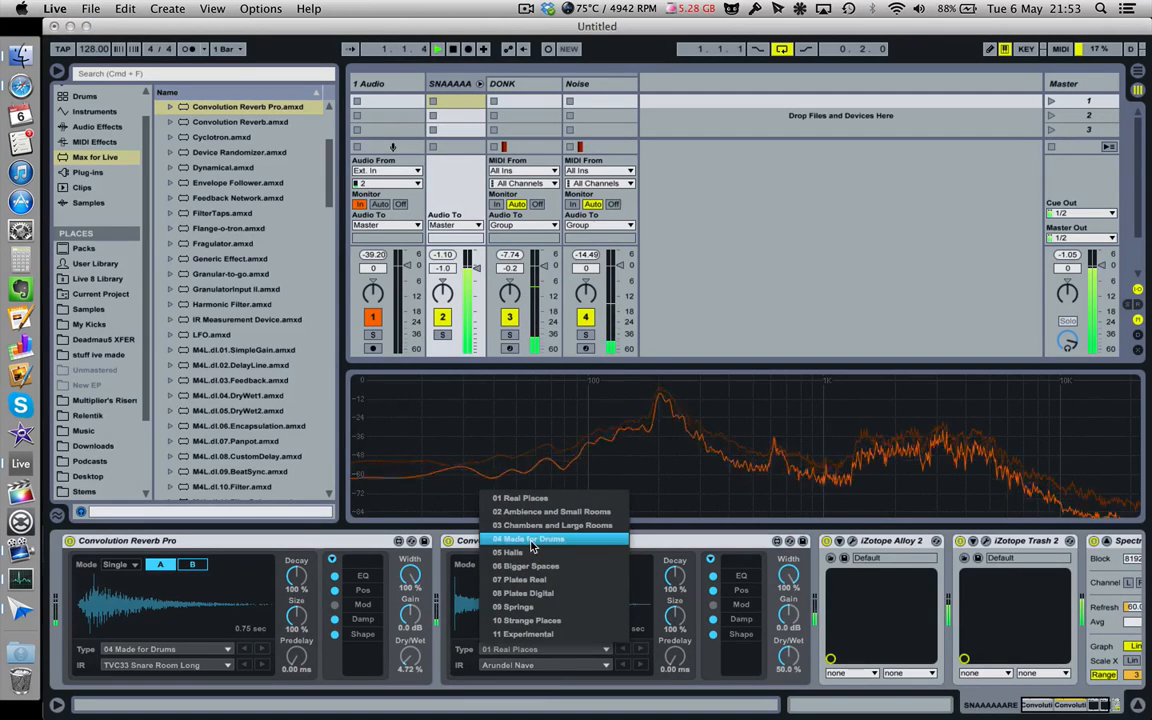
pyautogui.click(531, 541)
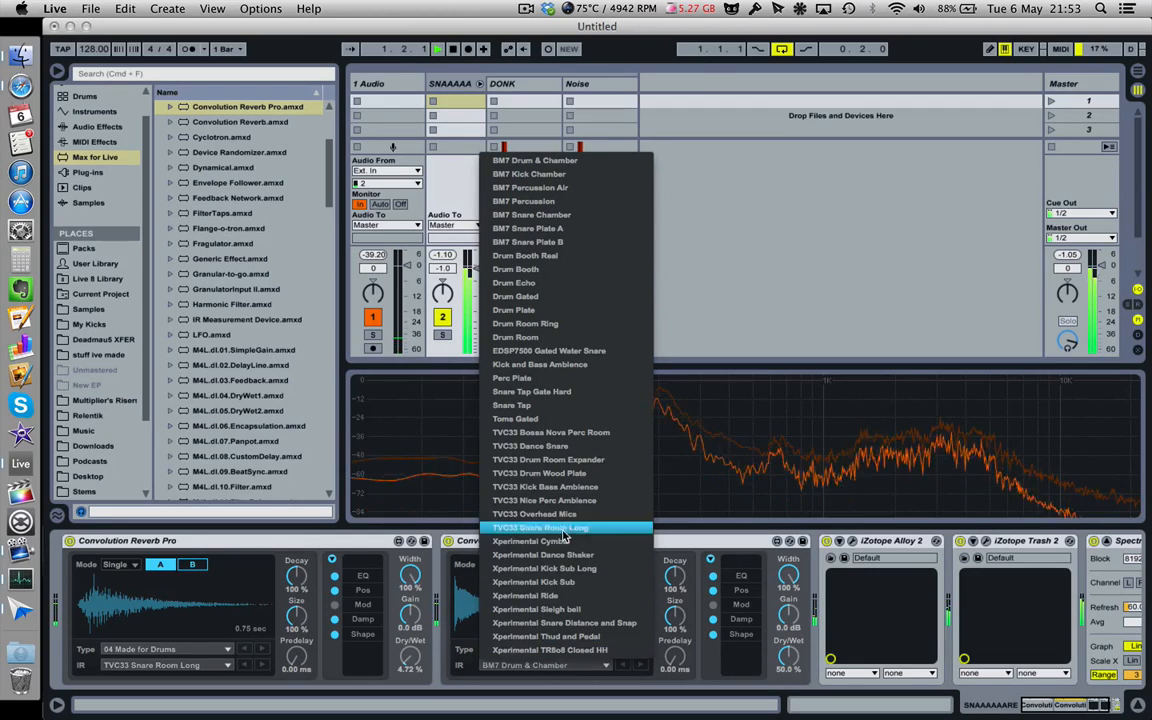
pyautogui.click(540, 446)
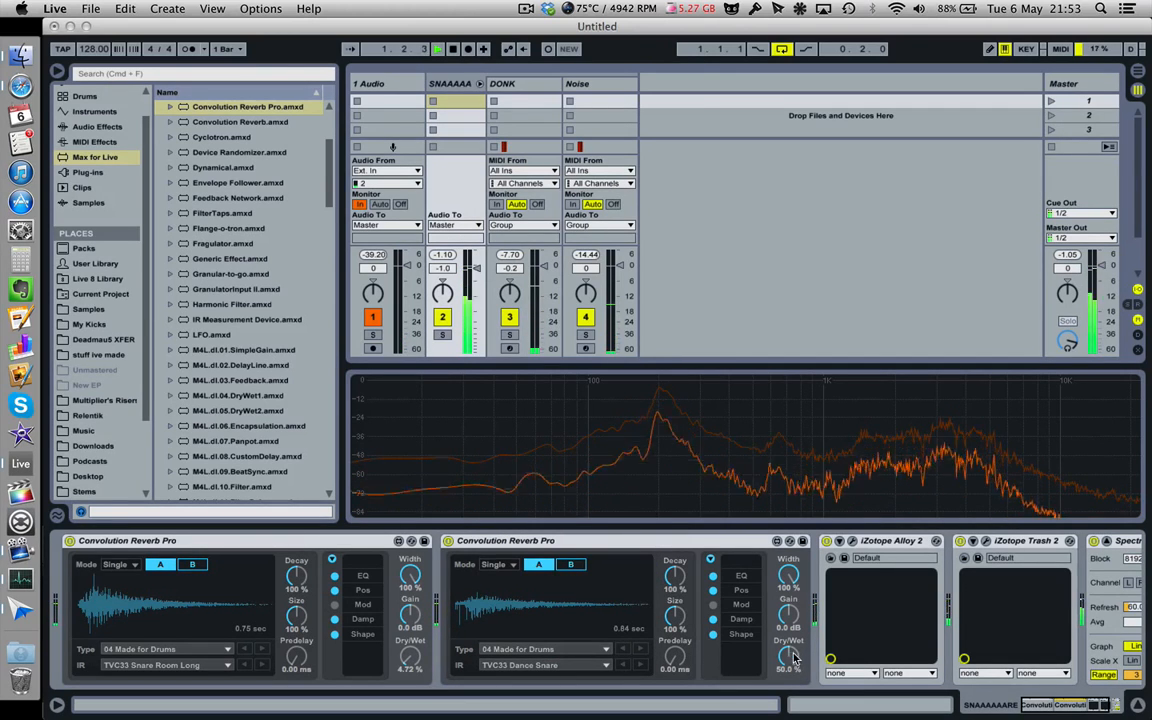
pyautogui.moveTo(790, 656); pyautogui.dragTo(790, 700)
pyautogui.moveTo(788, 656)
pyautogui.mouseDown()
pyautogui.moveTo(788, 640)
pyautogui.moveTo(788, 690)
pyautogui.moveTo(790, 652)
pyautogui.mouseUp()
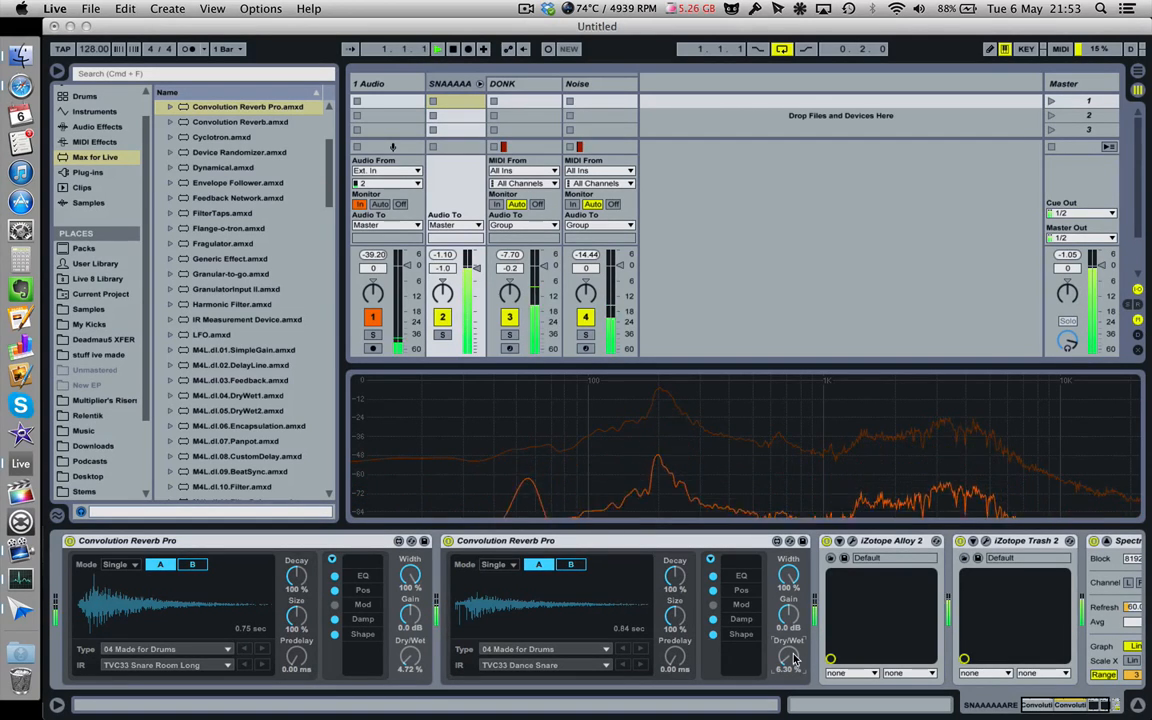
# - Try the TVC33 Nice Perc Ambience and TVC33 Bossa Nova Perc Room impulse responses in the second reverb, and remove that reverb
pyautogui.click(563, 652)
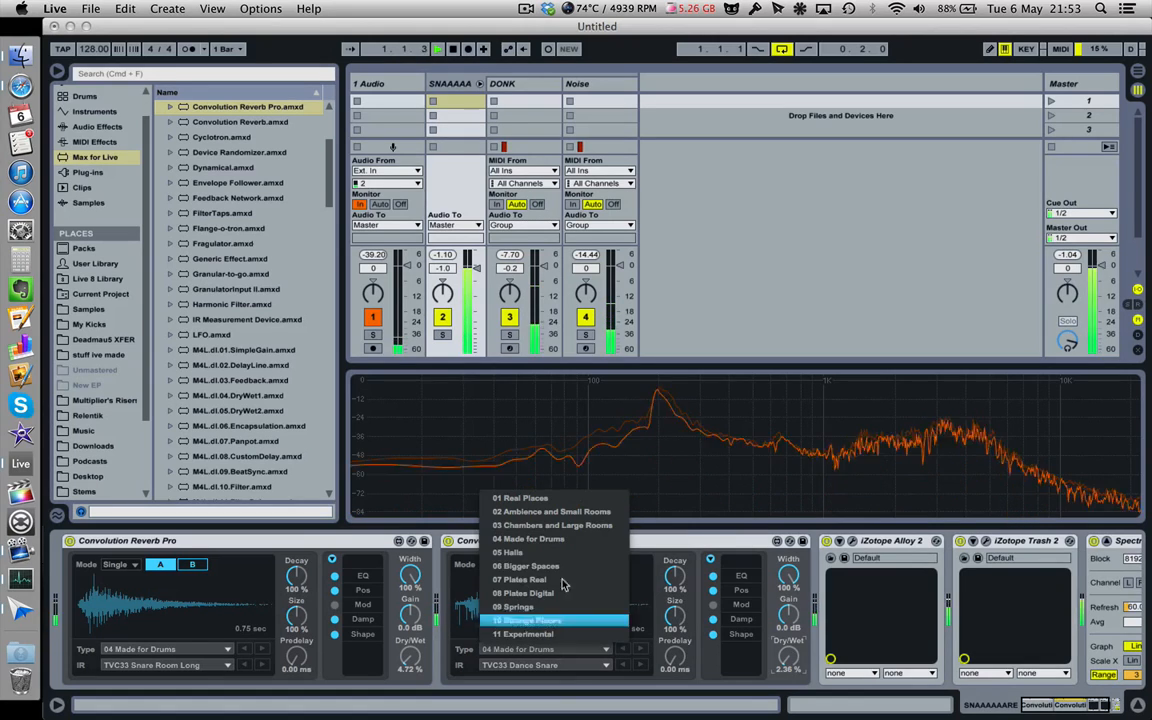
pyautogui.click(557, 541)
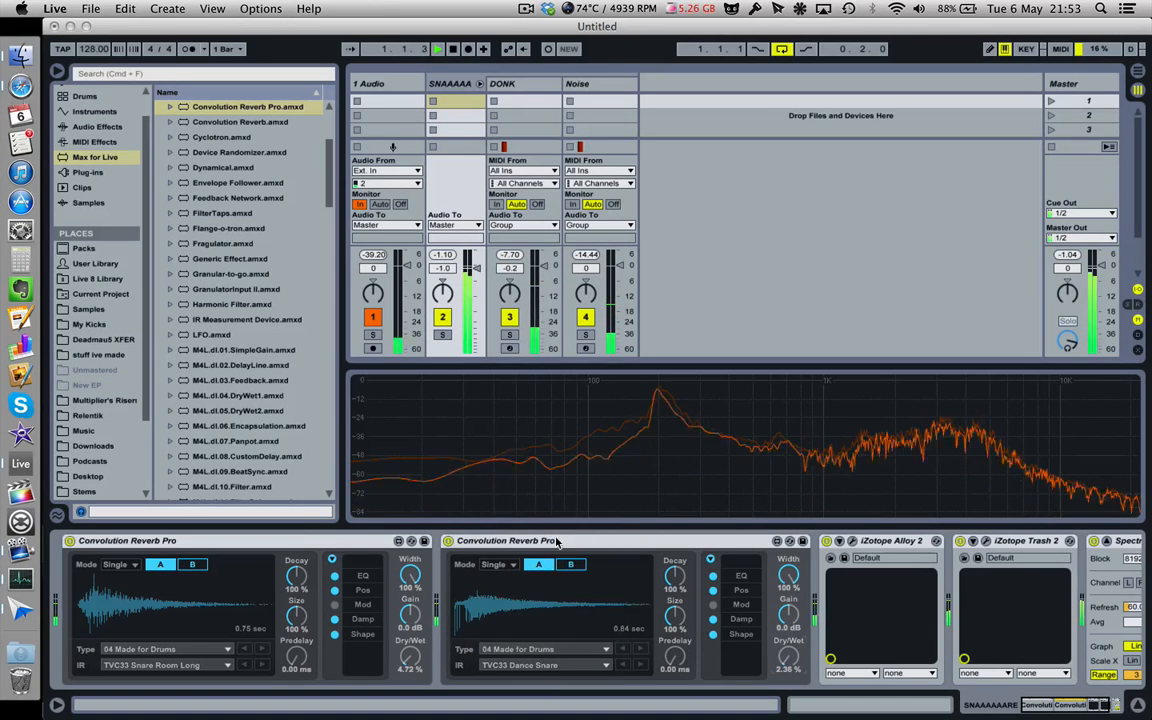
pyautogui.click(545, 665)
pyautogui.click(560, 500)
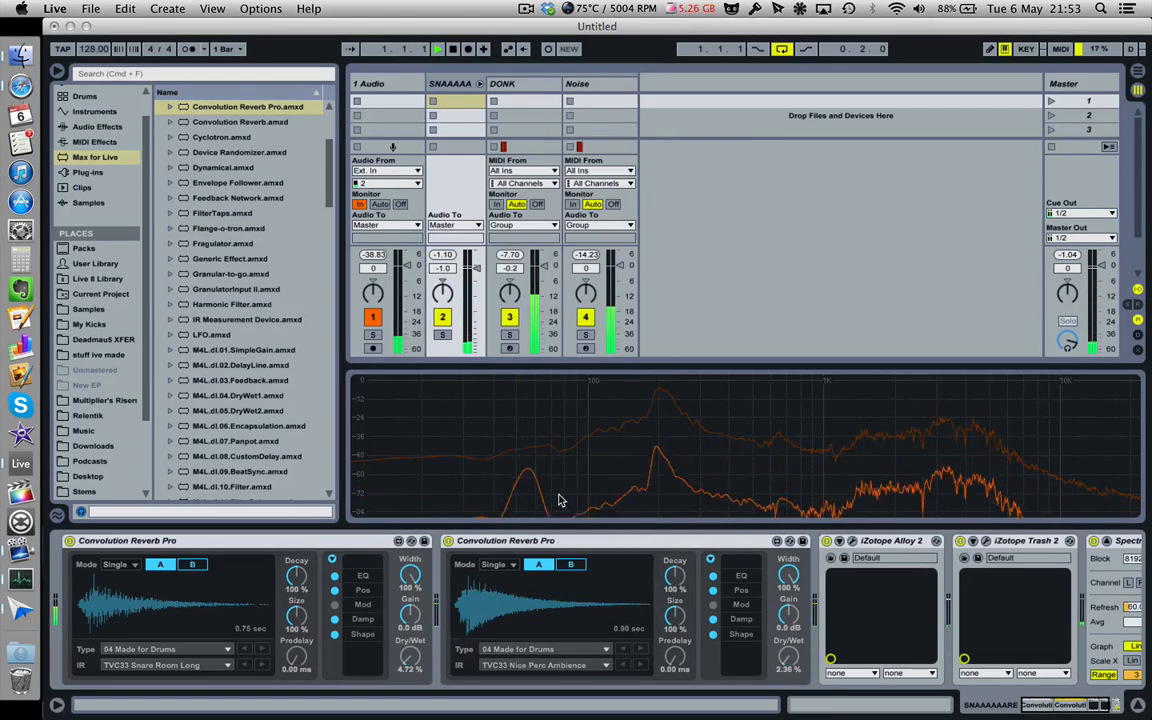
pyautogui.click(548, 665)
pyautogui.click(560, 433)
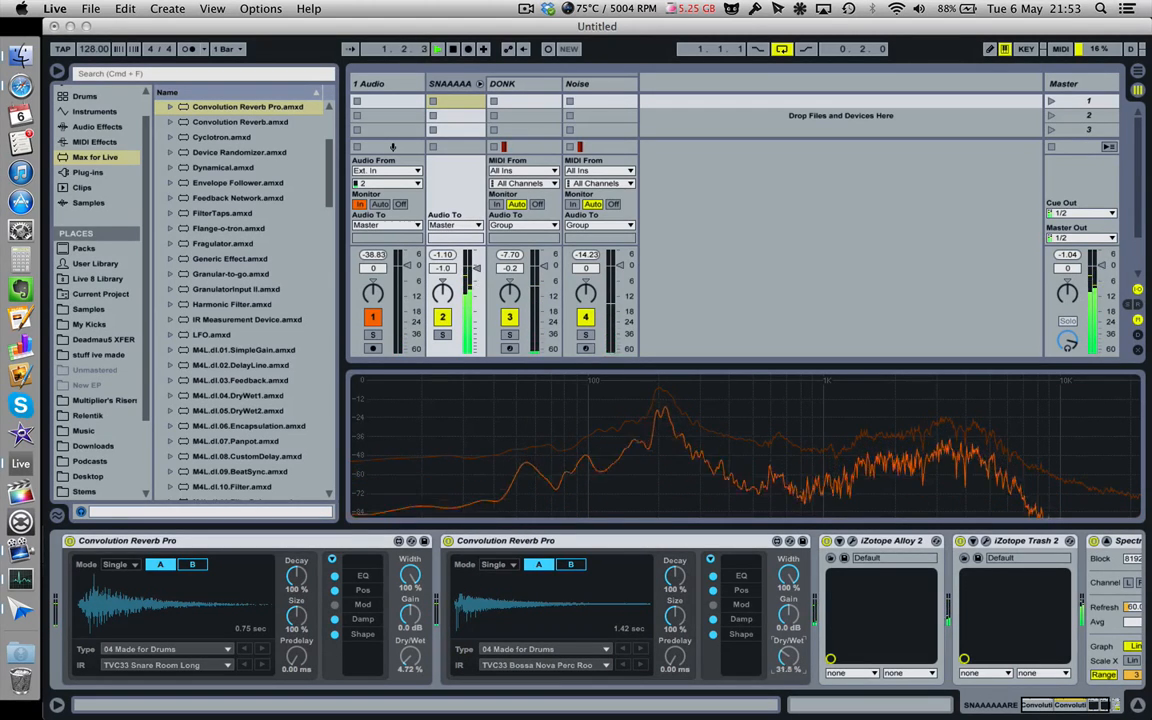
pyautogui.click(577, 544)
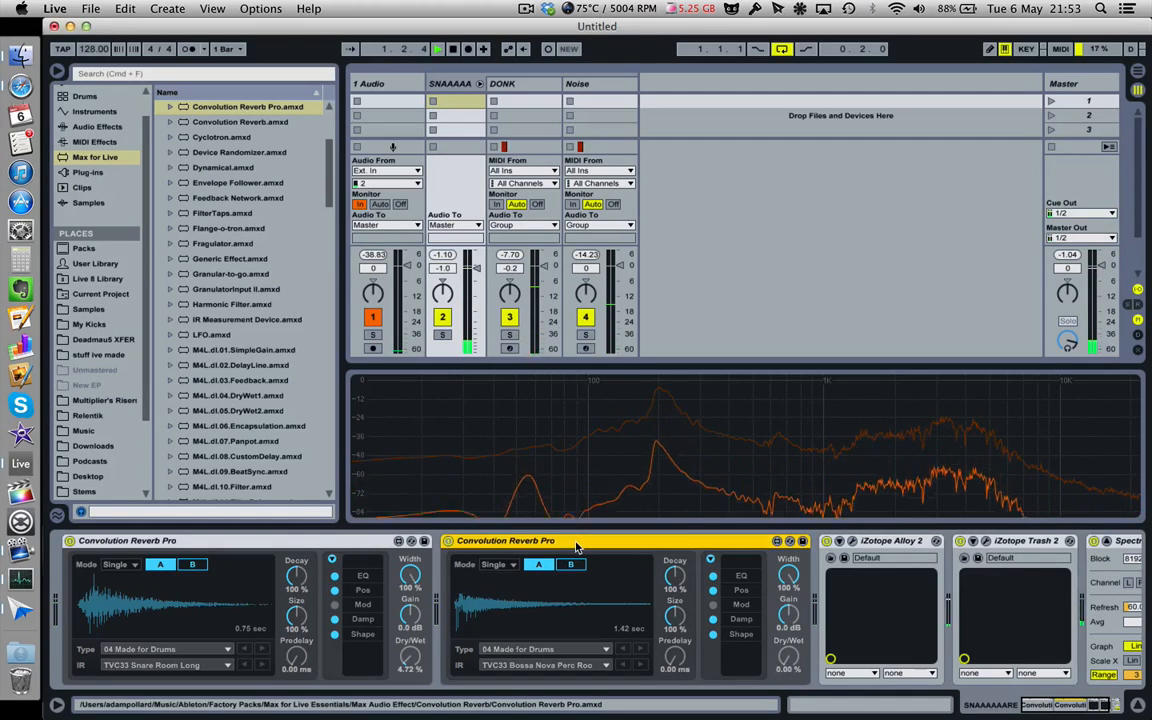
pyautogui.press('Delete')
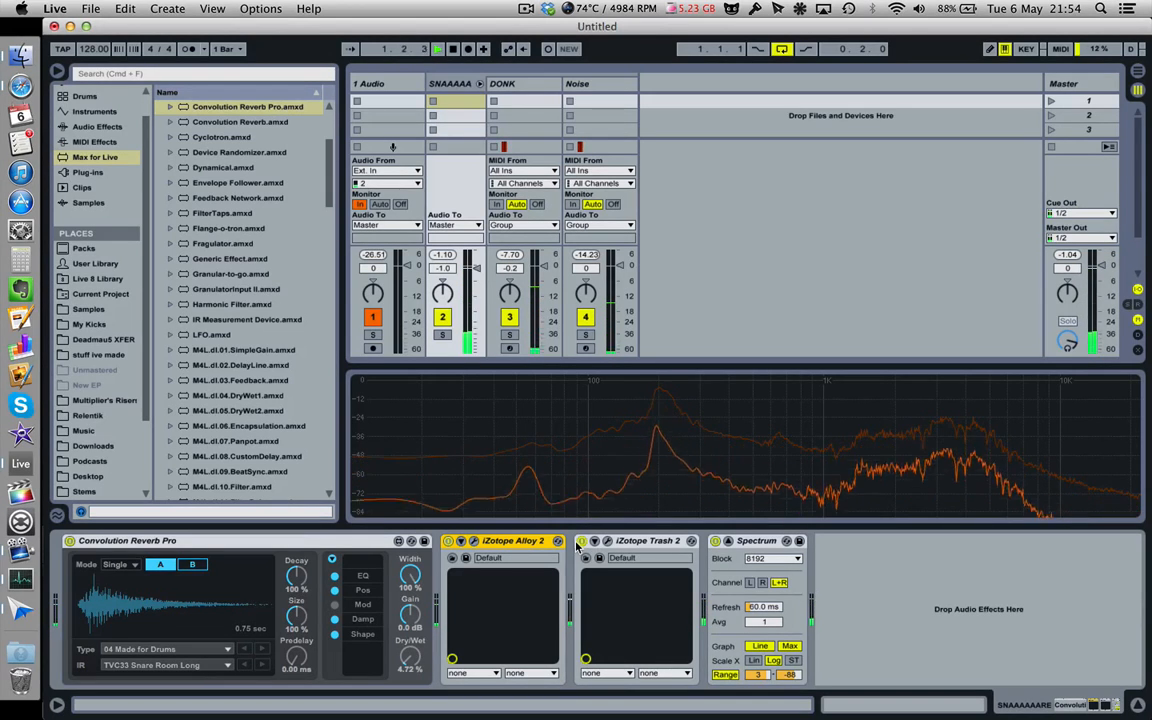
# - Compare several DONK track levels during playback and settle on a volume of -3.0 dB
pyautogui.moveTo(545, 267); pyautogui.dragTo(545, 273)
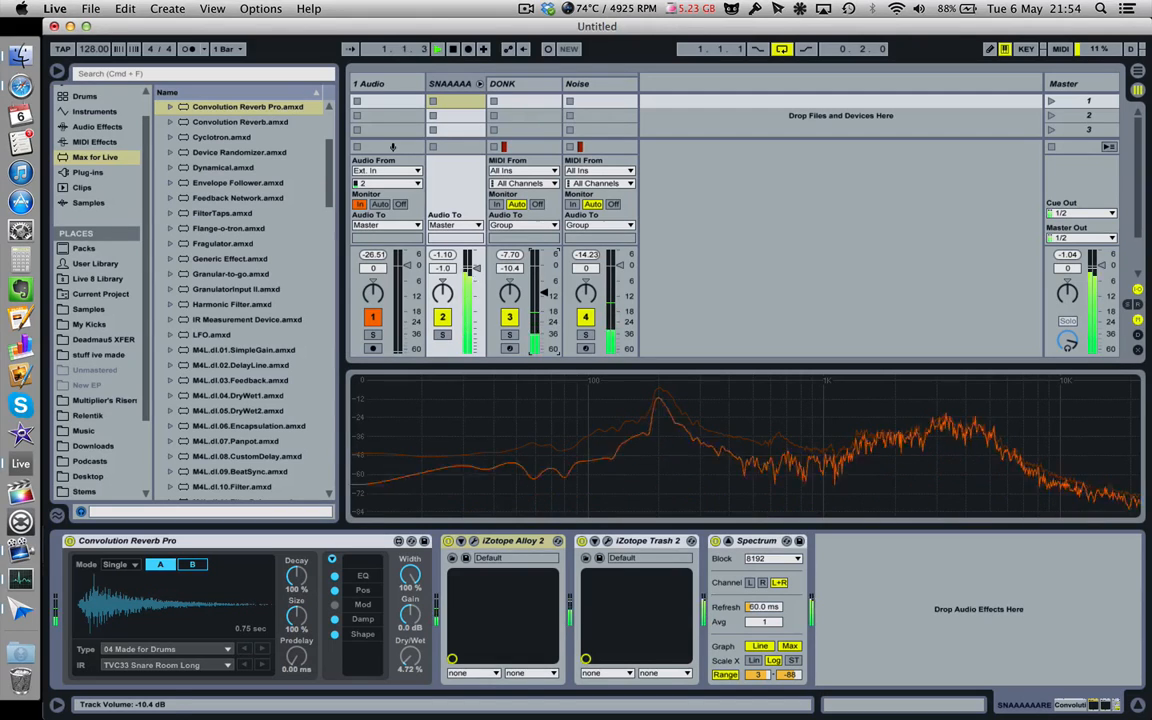
pyautogui.moveTo(545, 292); pyautogui.dragTo(545, 283)
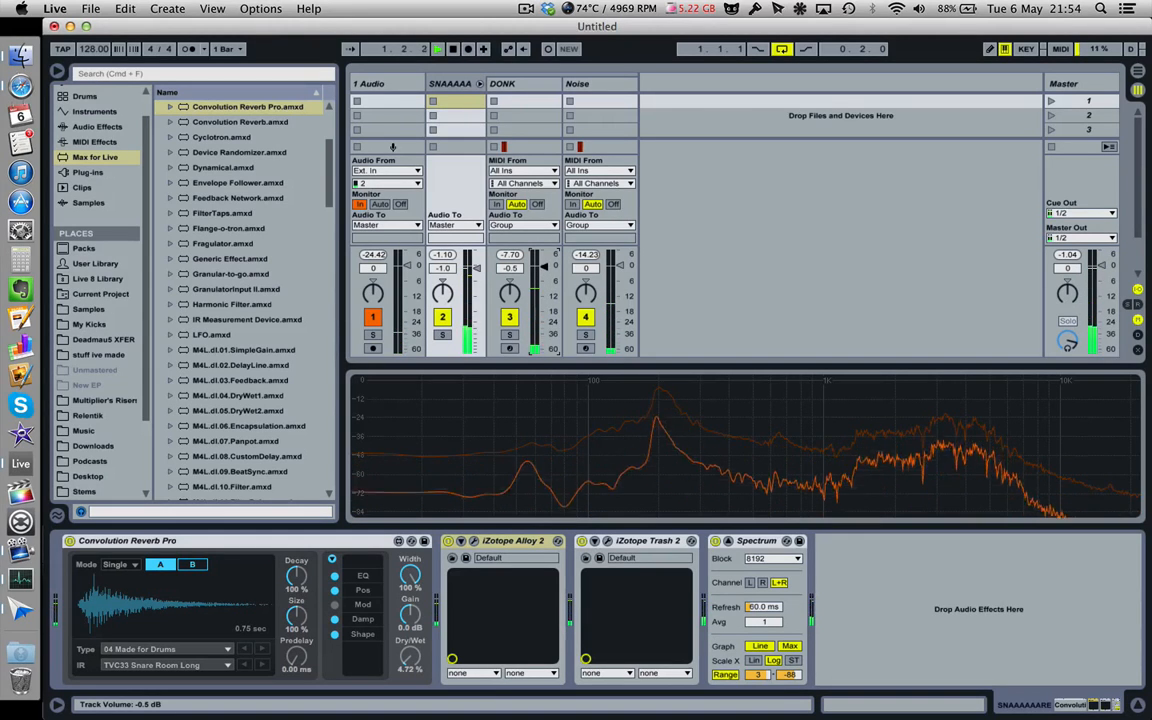
pyautogui.moveTo(544, 267); pyautogui.dragTo(544, 273)
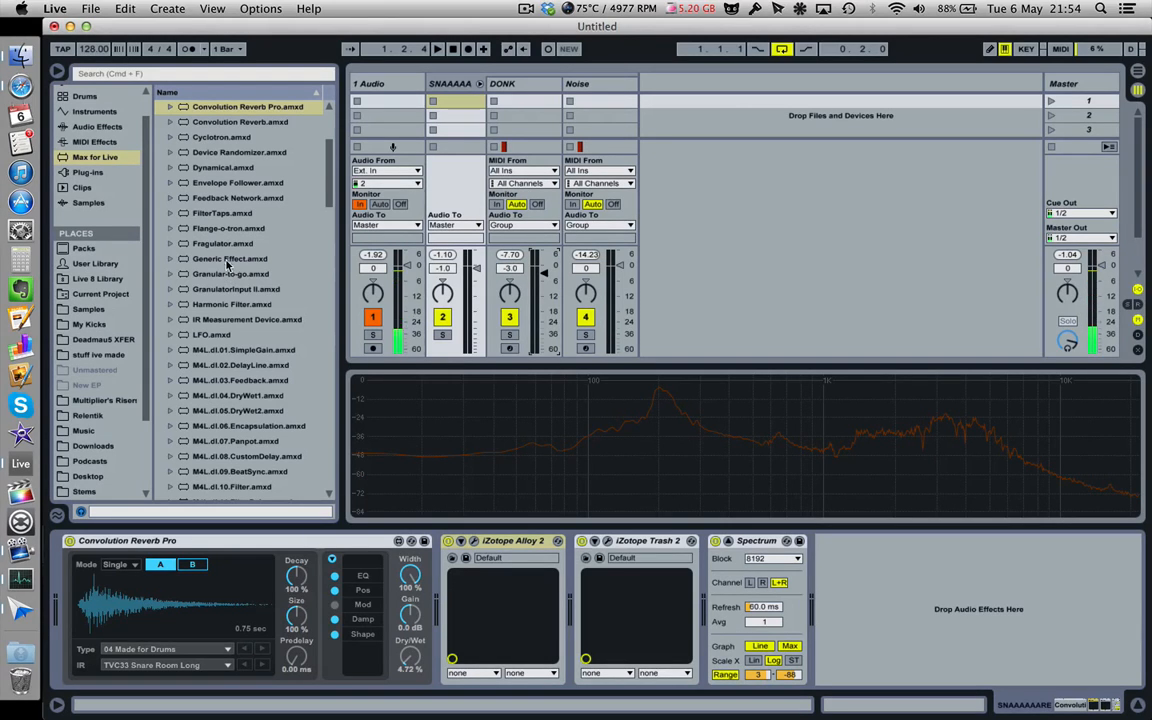
# - Expand the Sound Effects Bible - Impact folder in the Samples library to reach its impact sounds
pyautogui.click(104, 309)
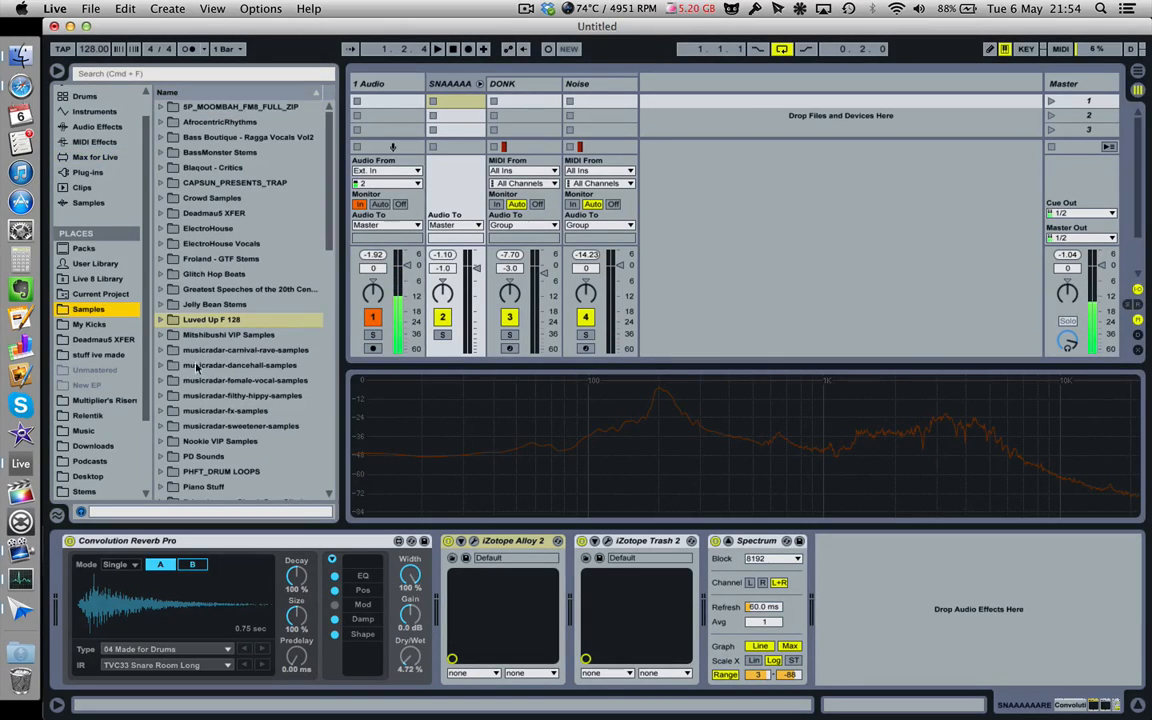
pyautogui.scroll(-10, 220, 366)
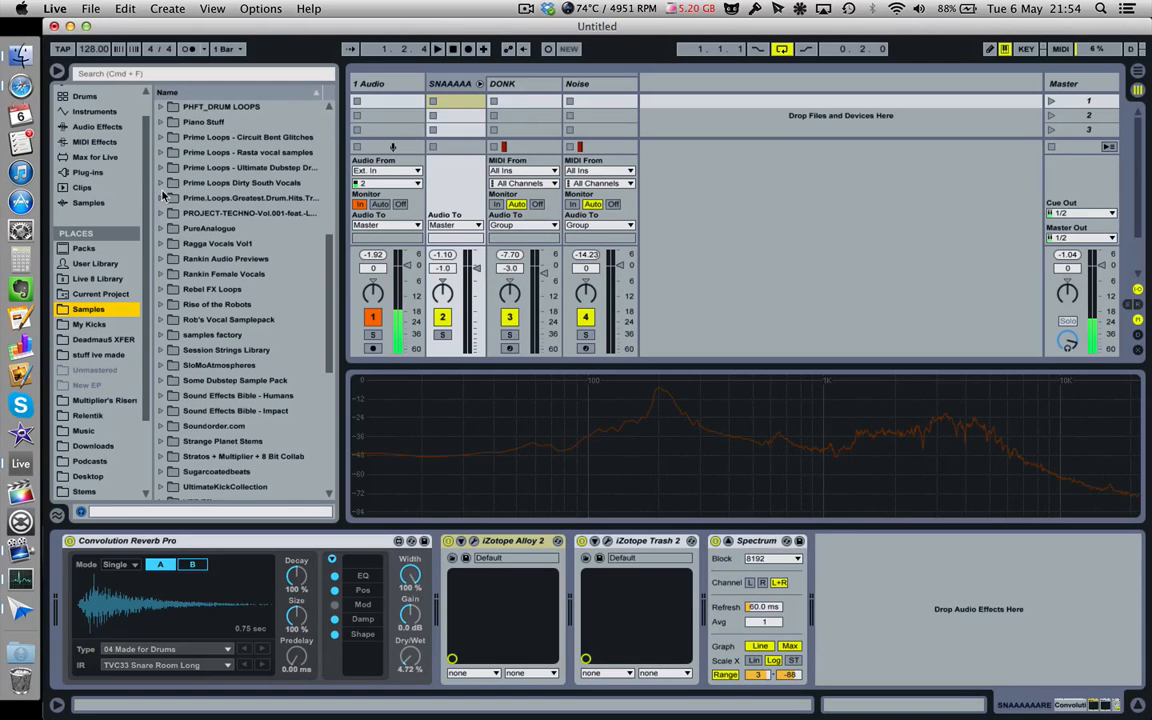
pyautogui.scroll(-1, 196, 364)
pyautogui.click(166, 382)
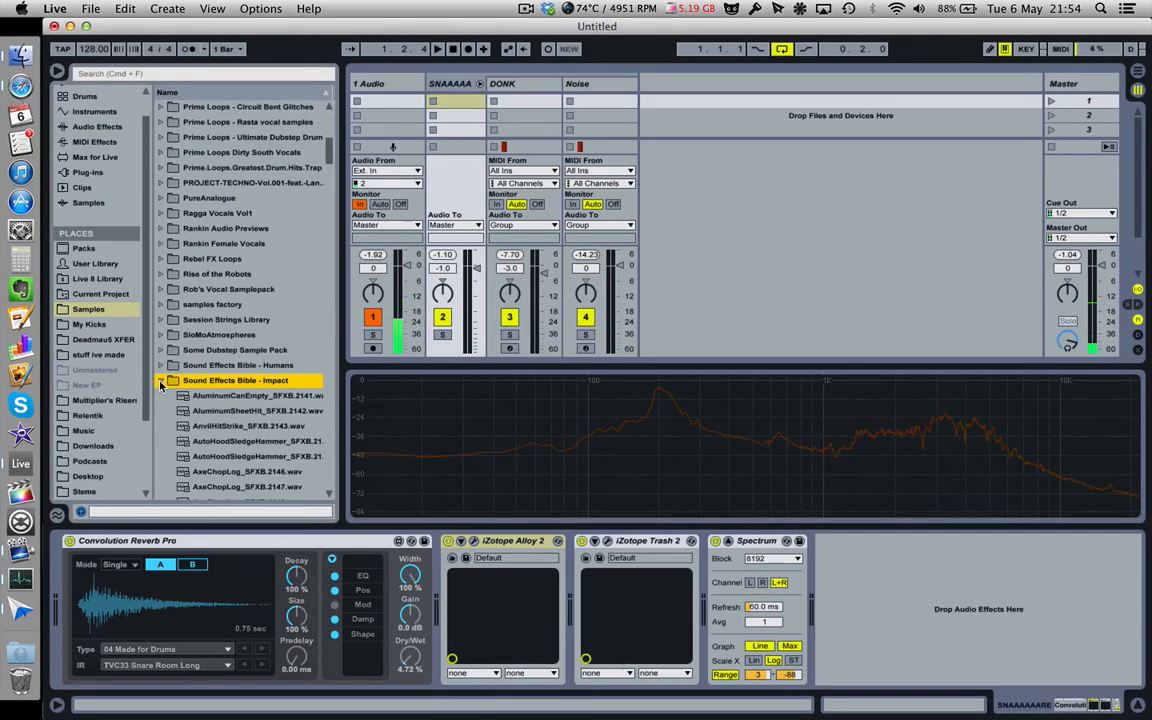
pyautogui.scroll(-5, 220, 380)
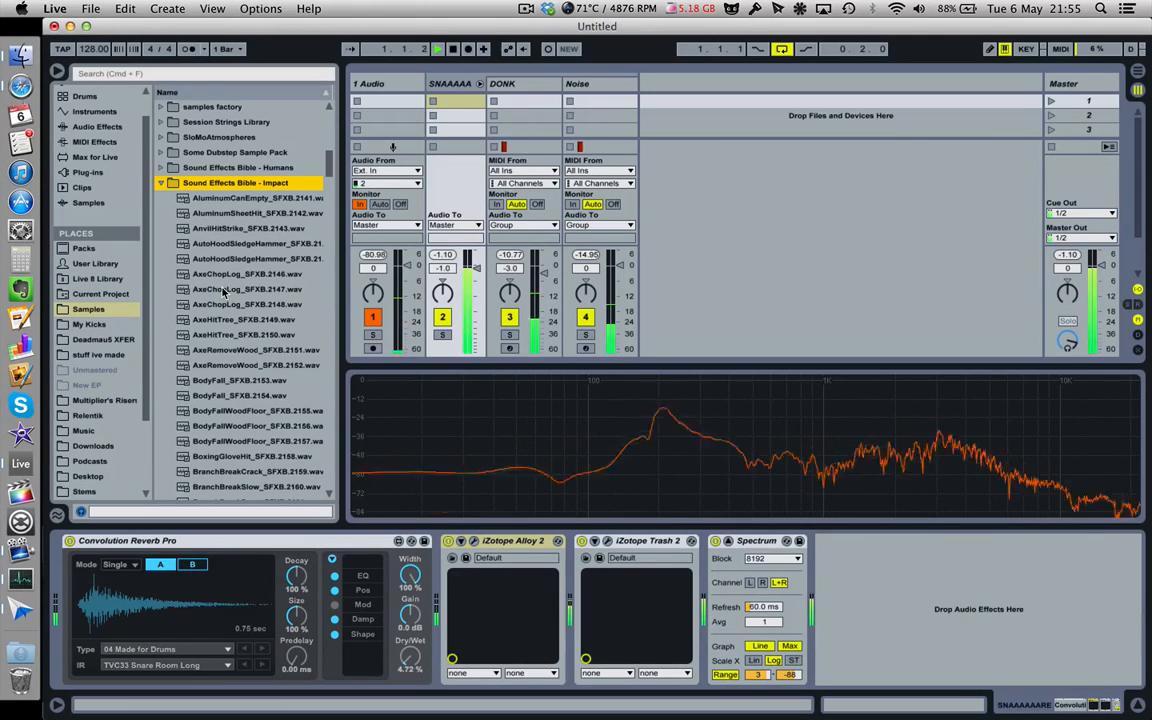
# - Audition the axe, body fall, boxing glove, sledgehammer, anvil and aluminum samples in the Impact folder
pyautogui.click(223, 290)
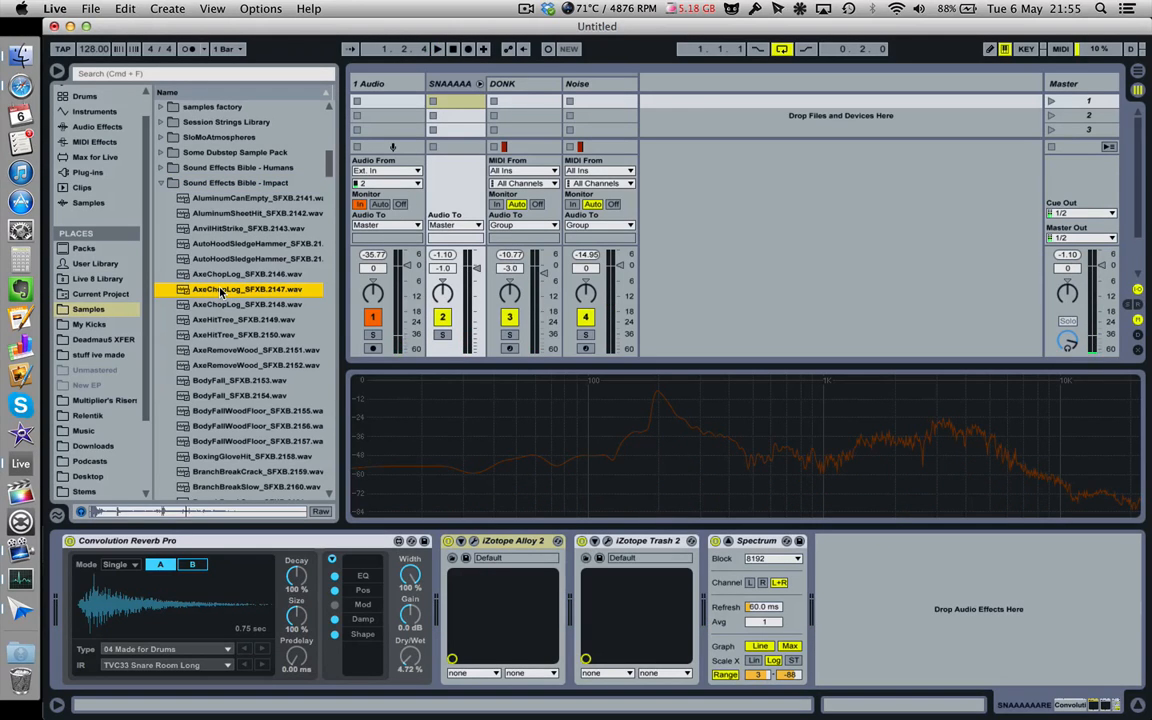
pyautogui.click(215, 335)
pyautogui.click(224, 384)
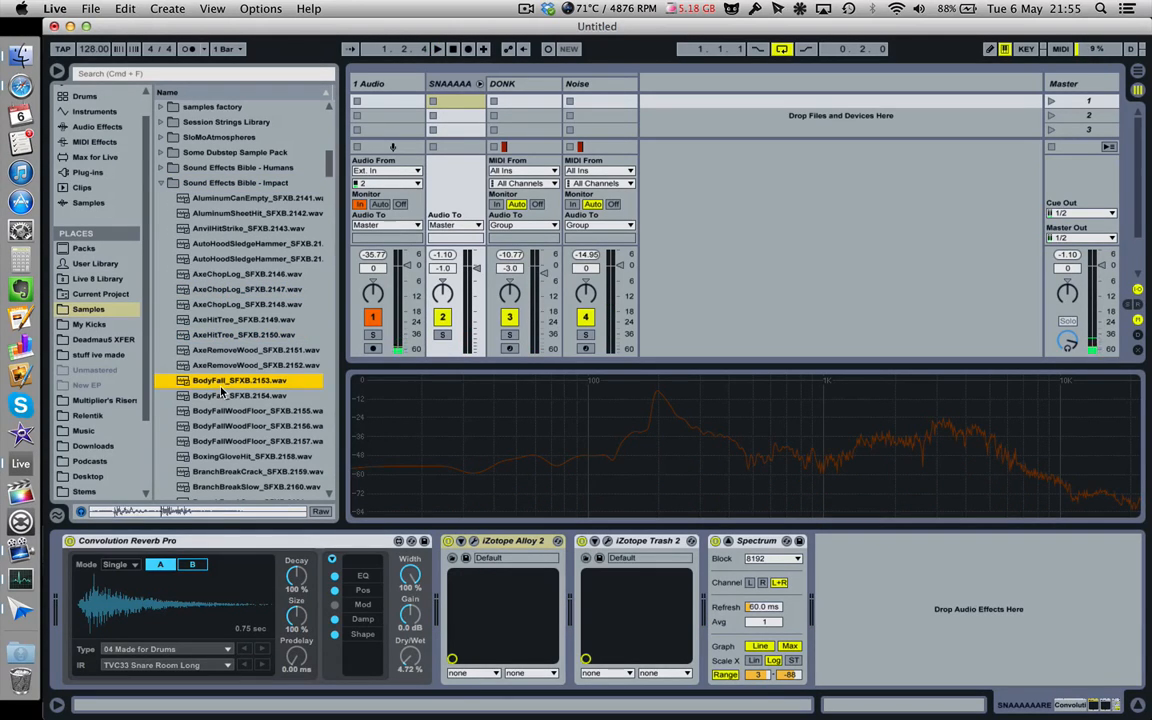
pyautogui.click(226, 397)
pyautogui.click(229, 441)
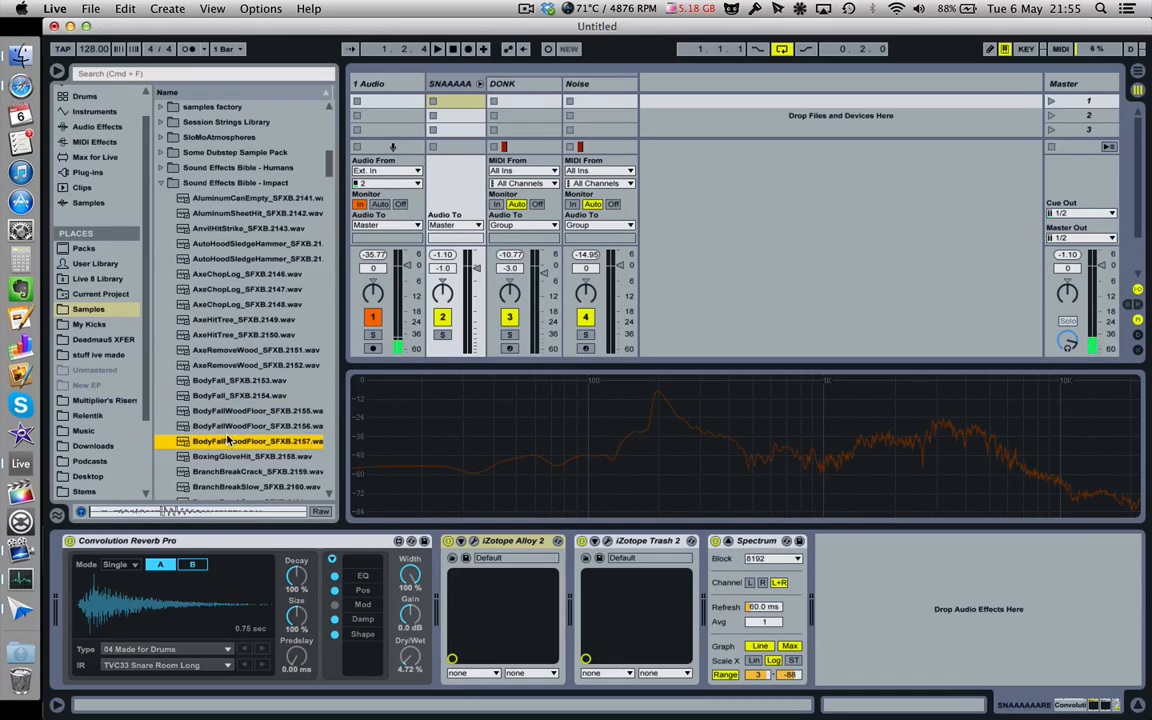
pyautogui.click(228, 457)
pyautogui.click(232, 303)
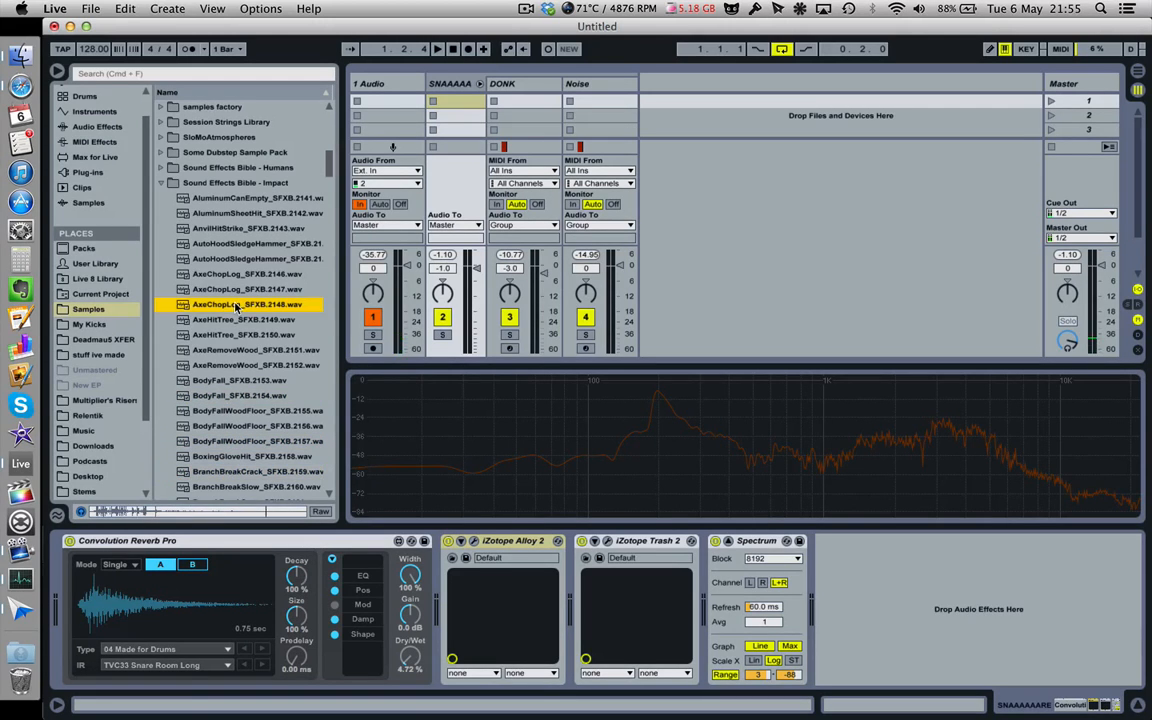
pyautogui.click(236, 273)
pyautogui.click(236, 258)
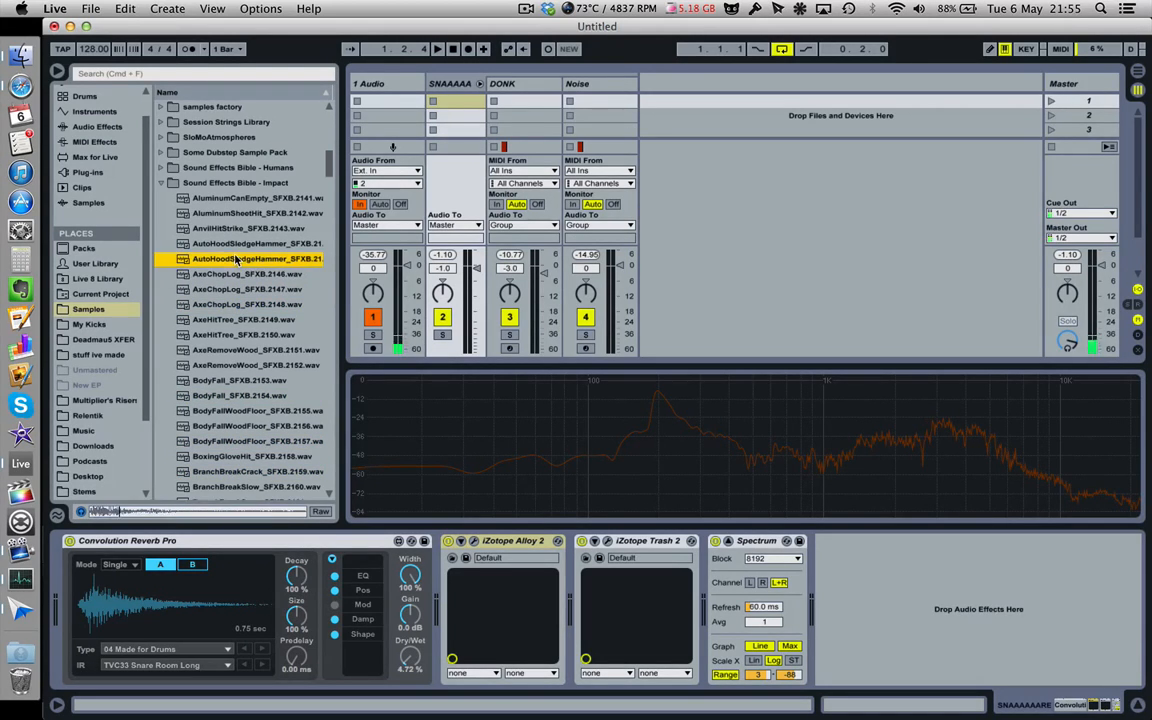
pyautogui.click(236, 230)
pyautogui.click(236, 214)
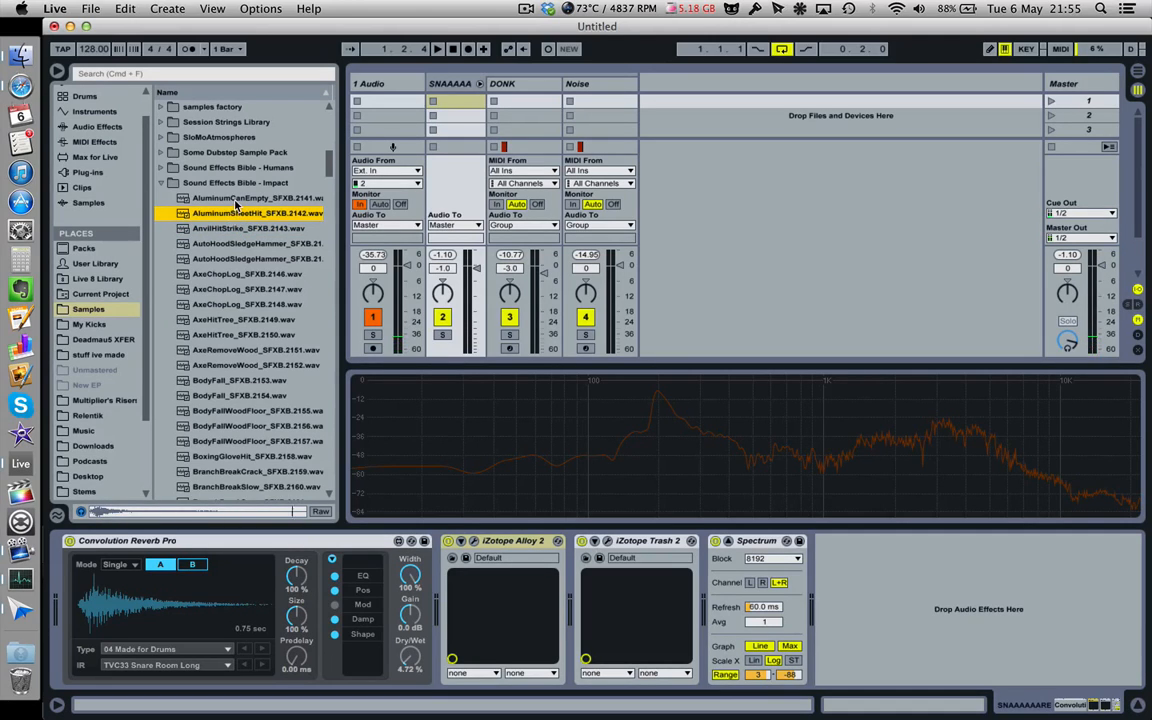
pyautogui.click(236, 202)
pyautogui.click(206, 243)
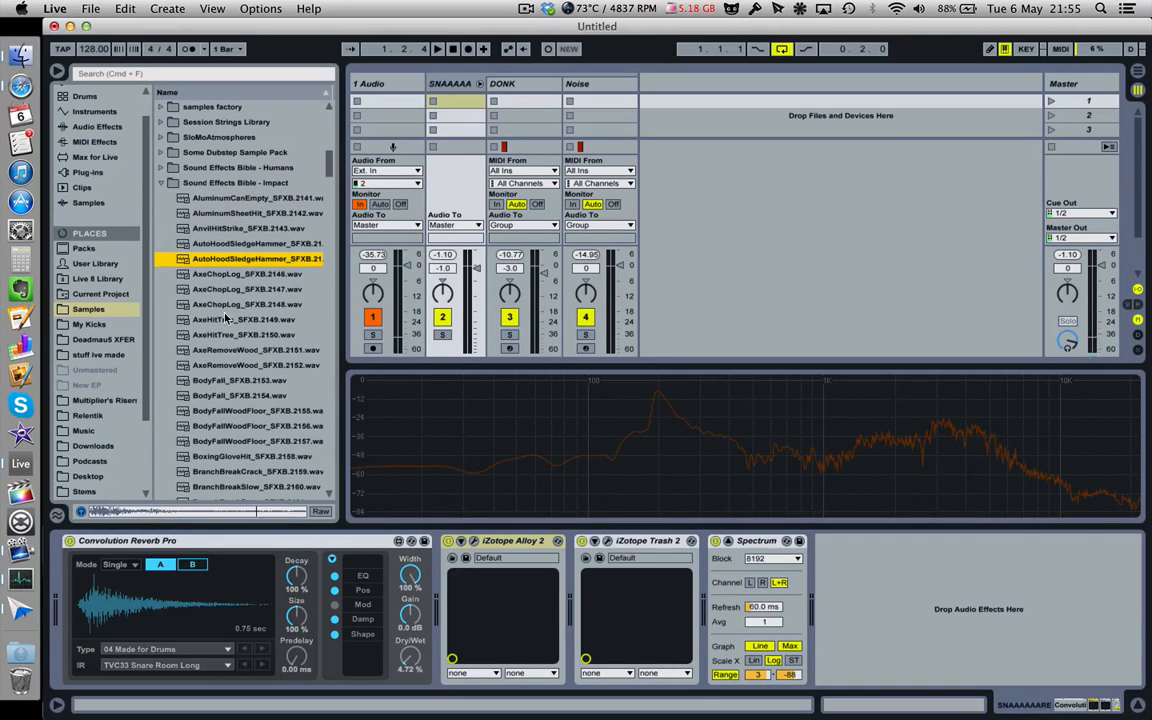
pyautogui.click(226, 440)
pyautogui.click(227, 459)
# - Preview the BrickDropRoll, BranchHit and BranchTree_SFXB.2164 samples further down the Impact folder
pyautogui.scroll(-5, 228, 445)
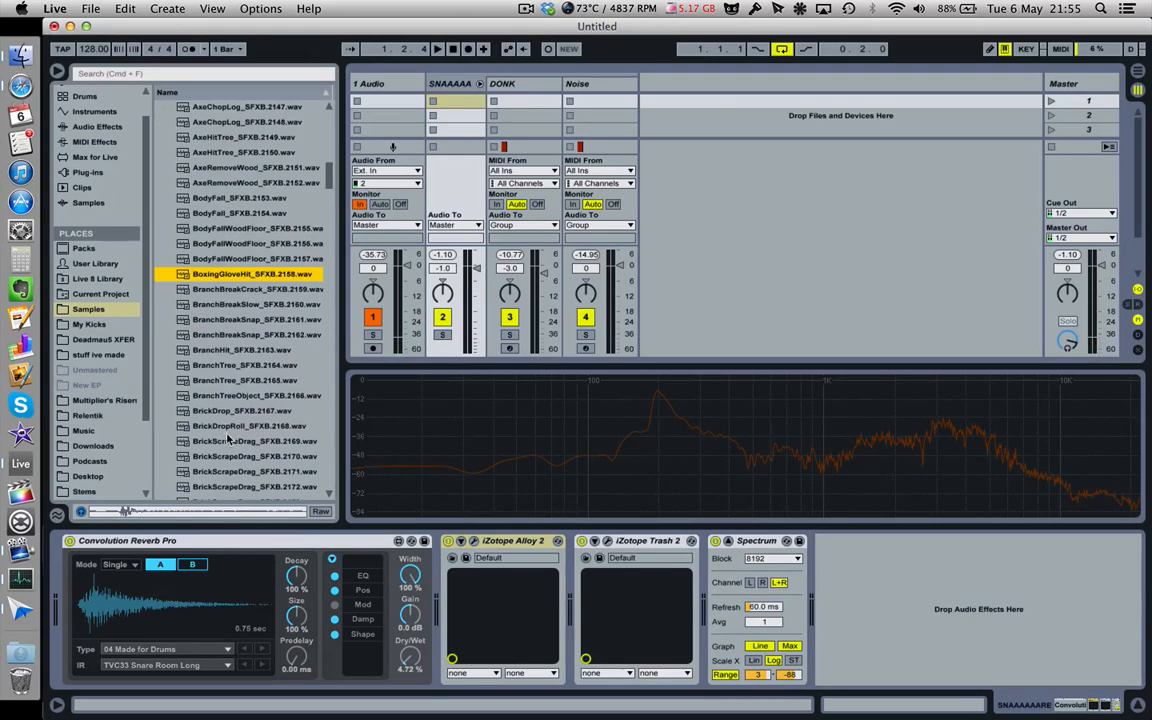
pyautogui.click(226, 427)
pyautogui.click(217, 355)
pyautogui.click(227, 371)
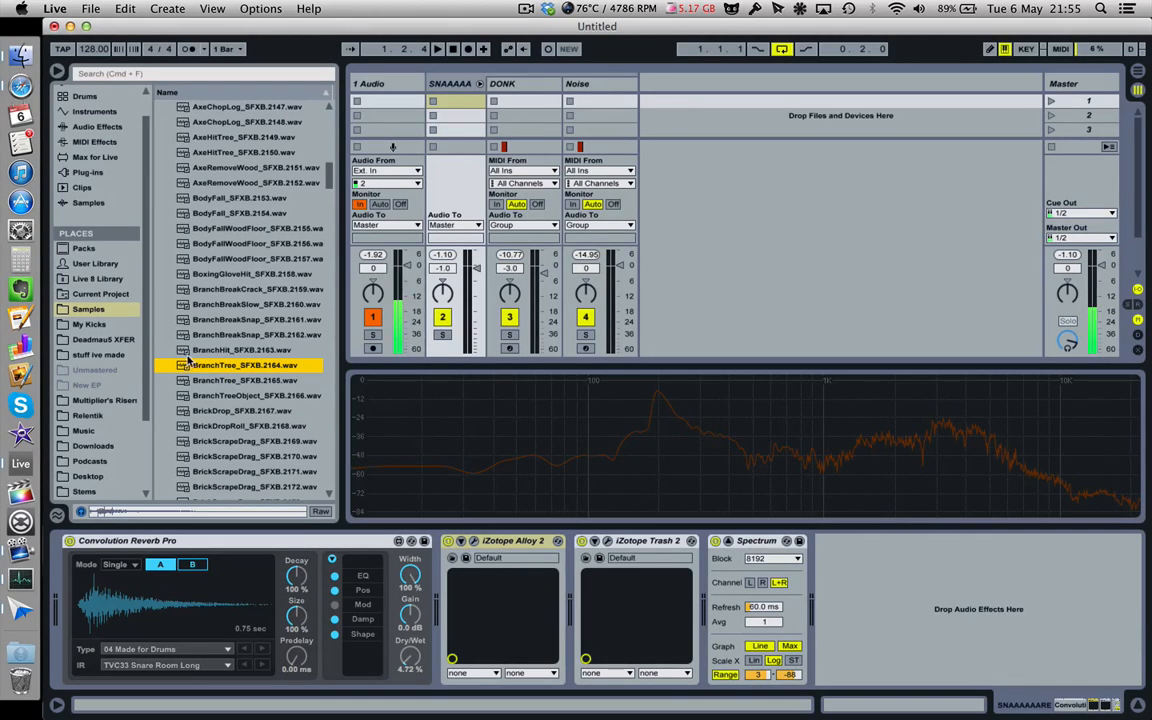
# - Insert an audio track after Noise and place BranchTree_SFXB.2164.wav at the start of it in the arrangement
pyautogui.click(601, 83)
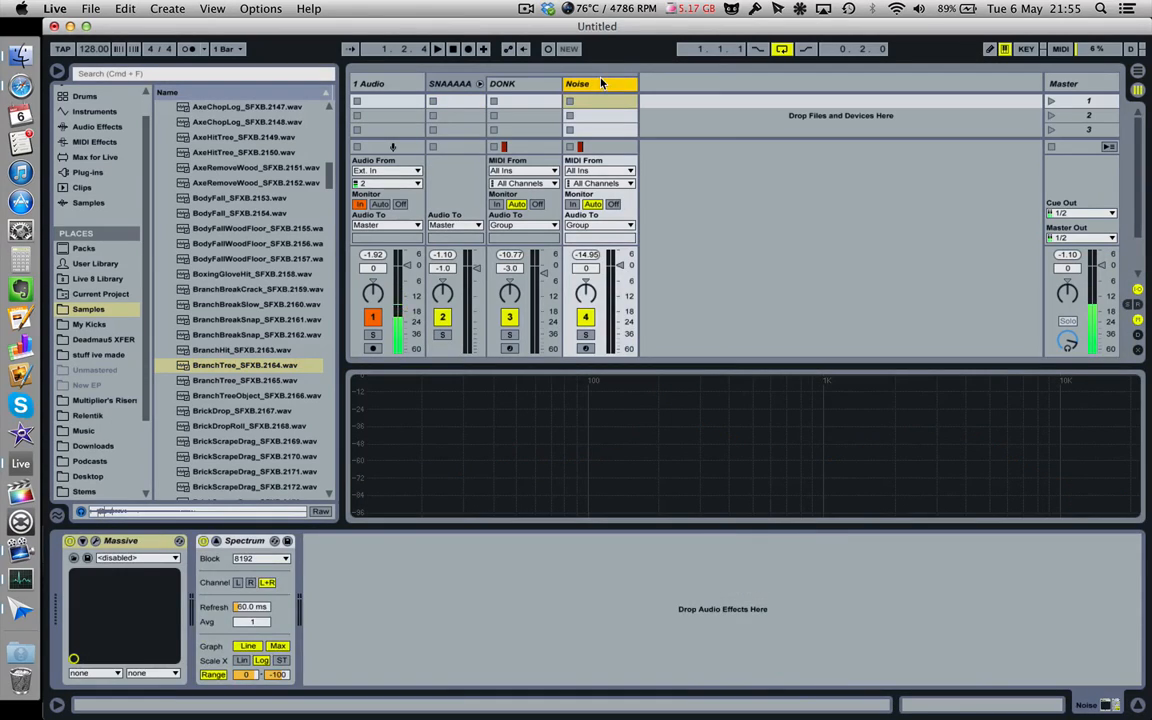
pyautogui.press('super+t')
pyautogui.press('Tab')
pyautogui.moveTo(191, 368); pyautogui.dragTo(352, 299)
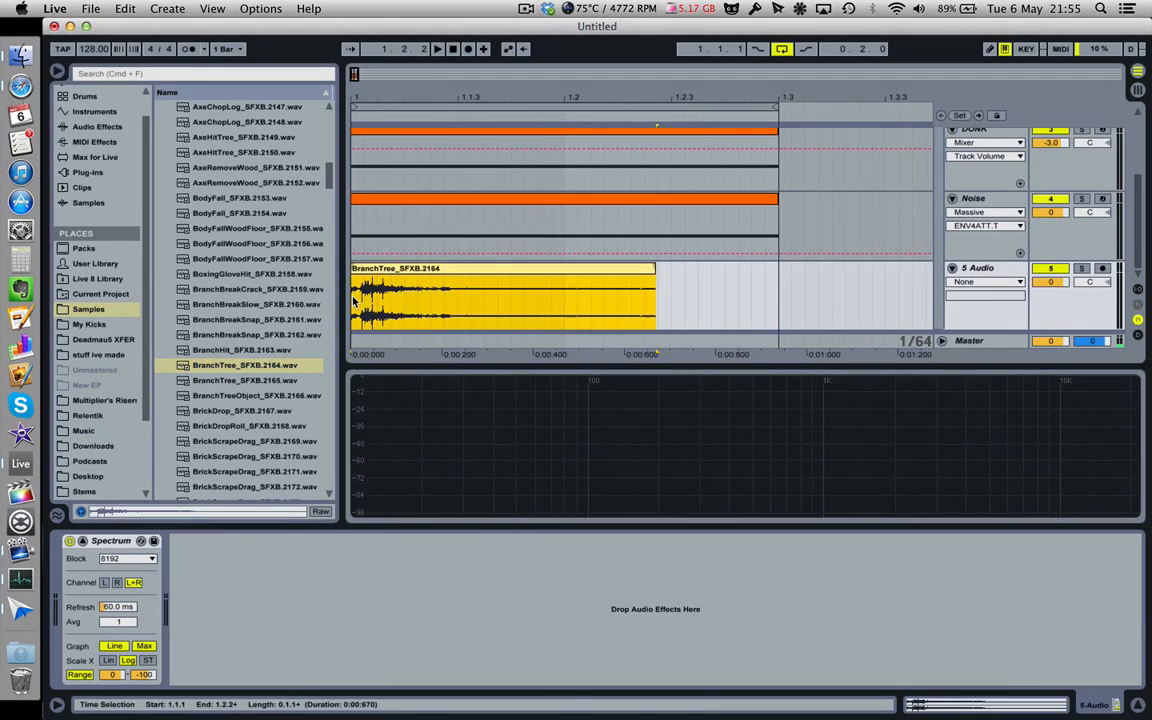
# - Lower the 5 Audio track's volume to about -24.2 dB during loop playback, muting and unmuting it to compare
pyautogui.moveTo(1050, 282); pyautogui.dragTo(1055, 287)
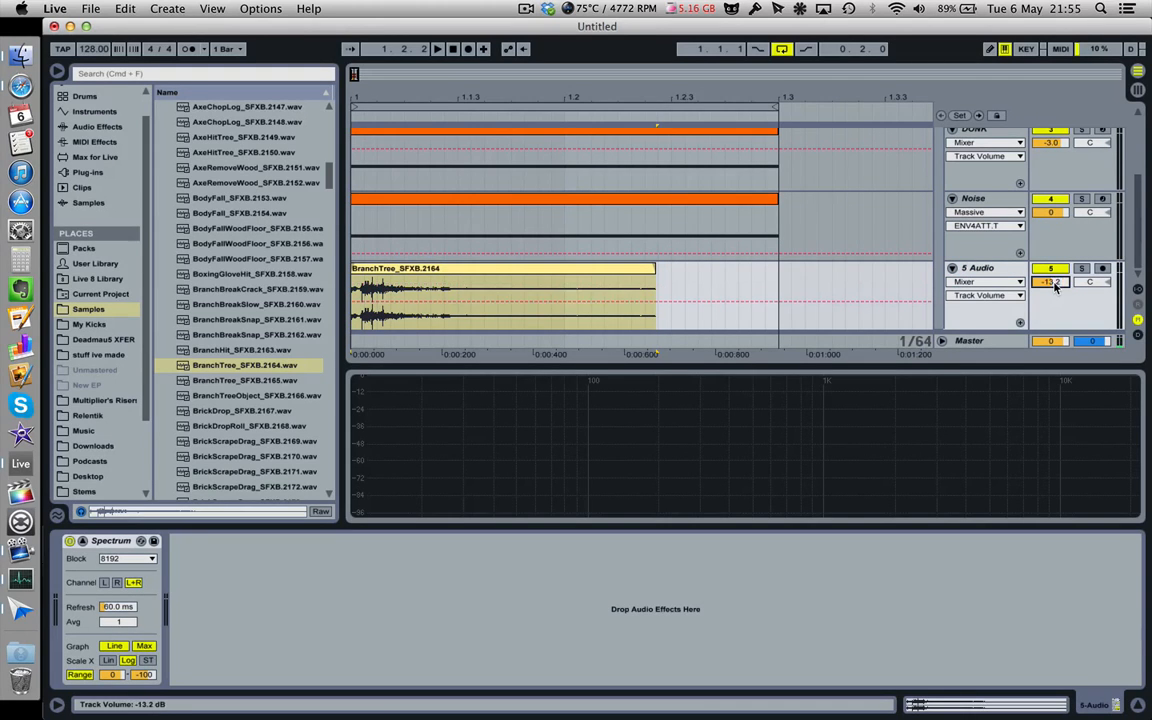
pyautogui.press('space')
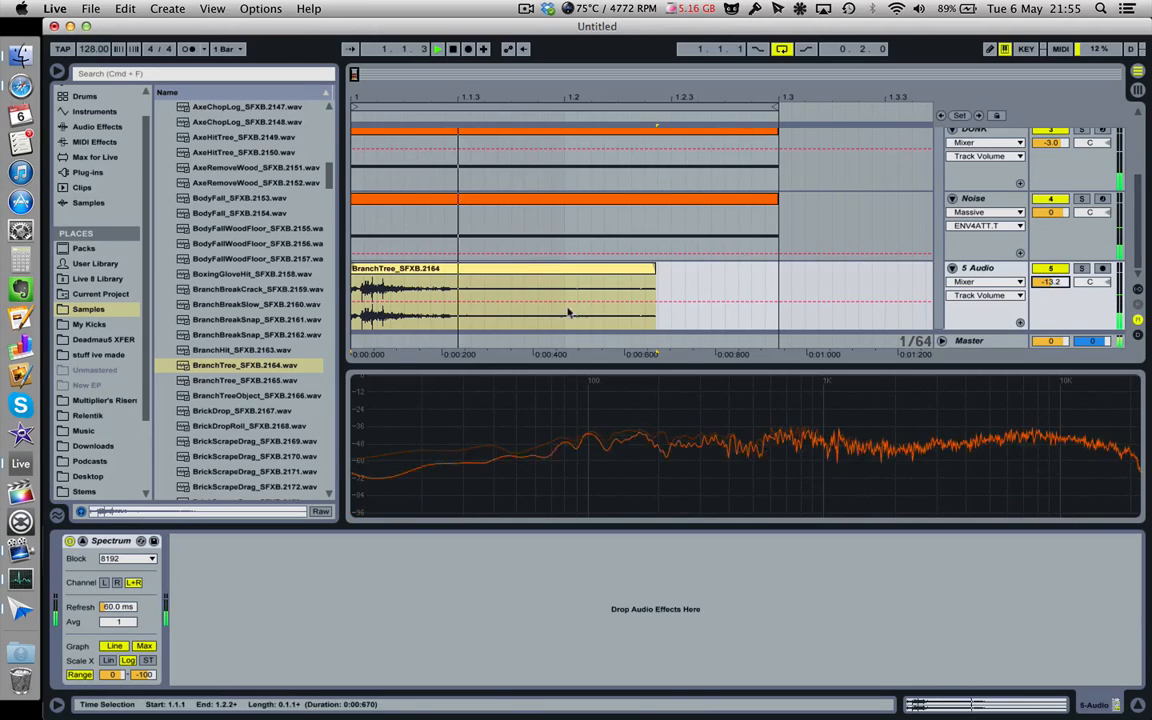
pyautogui.moveTo(1050, 282); pyautogui.dragTo(1050, 292)
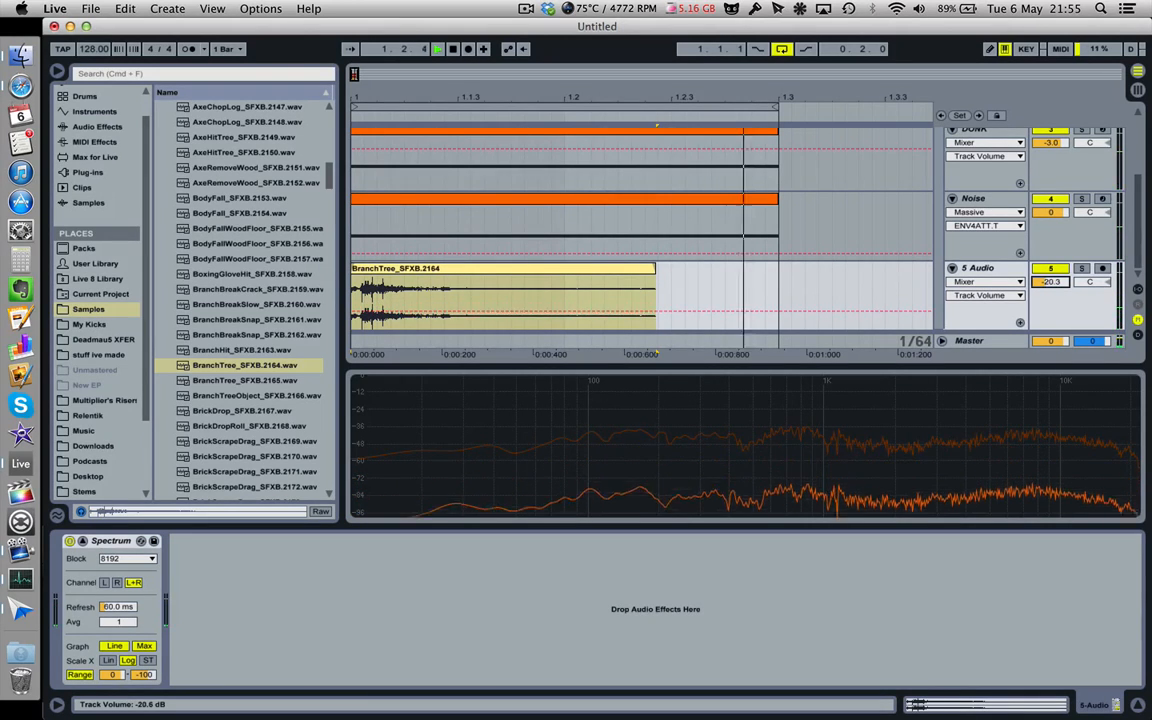
pyautogui.click(1062, 268)
pyautogui.click(1062, 268)
pyautogui.moveTo(1050, 282)
pyautogui.mouseDown()
pyautogui.moveTo(1050, 294)
pyautogui.moveTo(1056, 272)
pyautogui.moveTo(1056, 287)
pyautogui.mouseUp()
pyautogui.click(1052, 269)
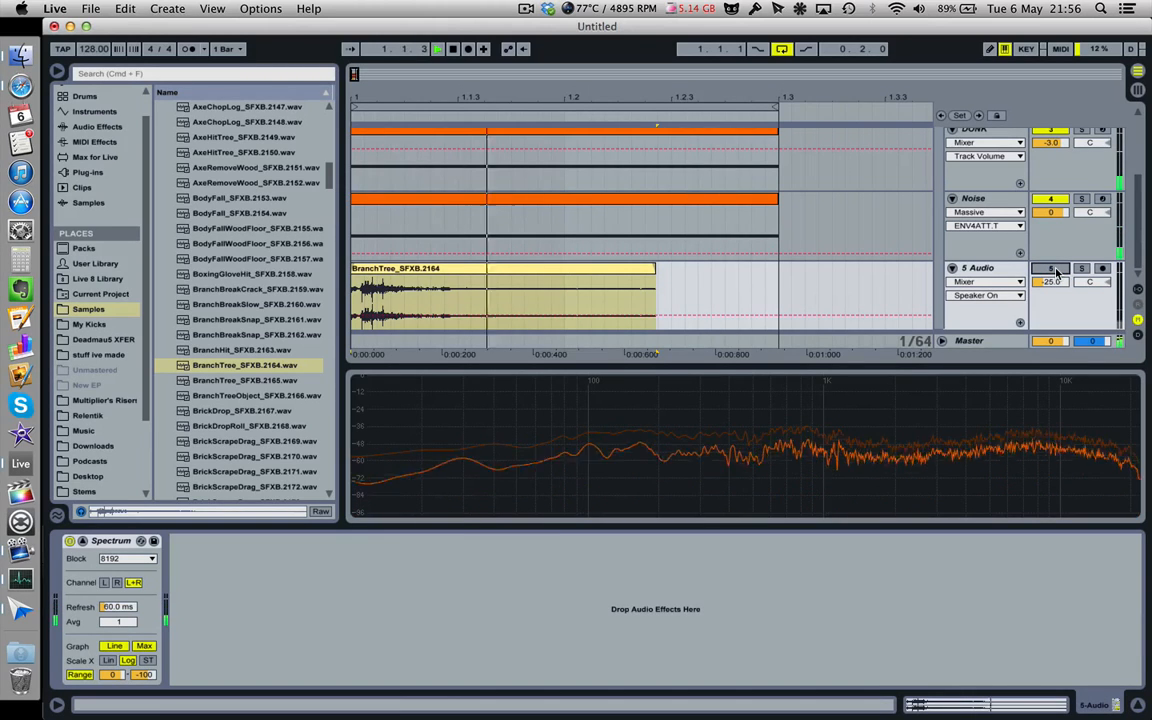
pyautogui.click(1052, 269)
pyautogui.moveTo(1056, 282); pyautogui.dragTo(1057, 287)
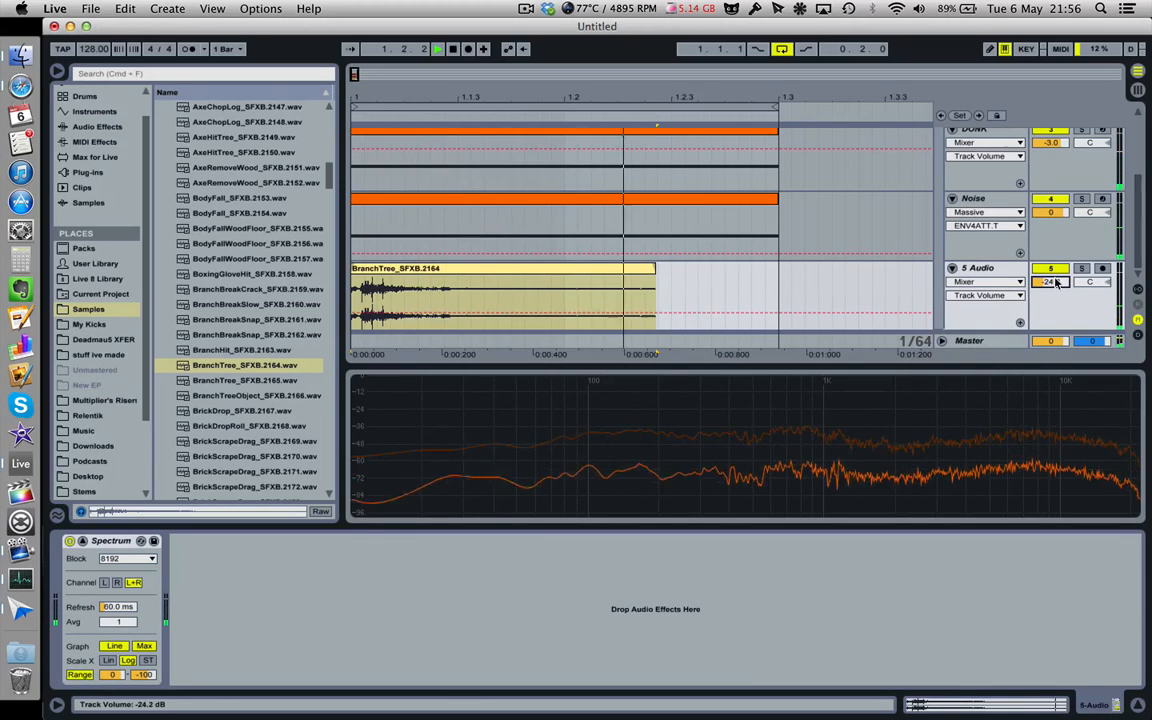
# - Solo the 5 Audio track, compare it against the full mix, and examine the onset of the BranchTree waveform
pyautogui.click(1081, 270)
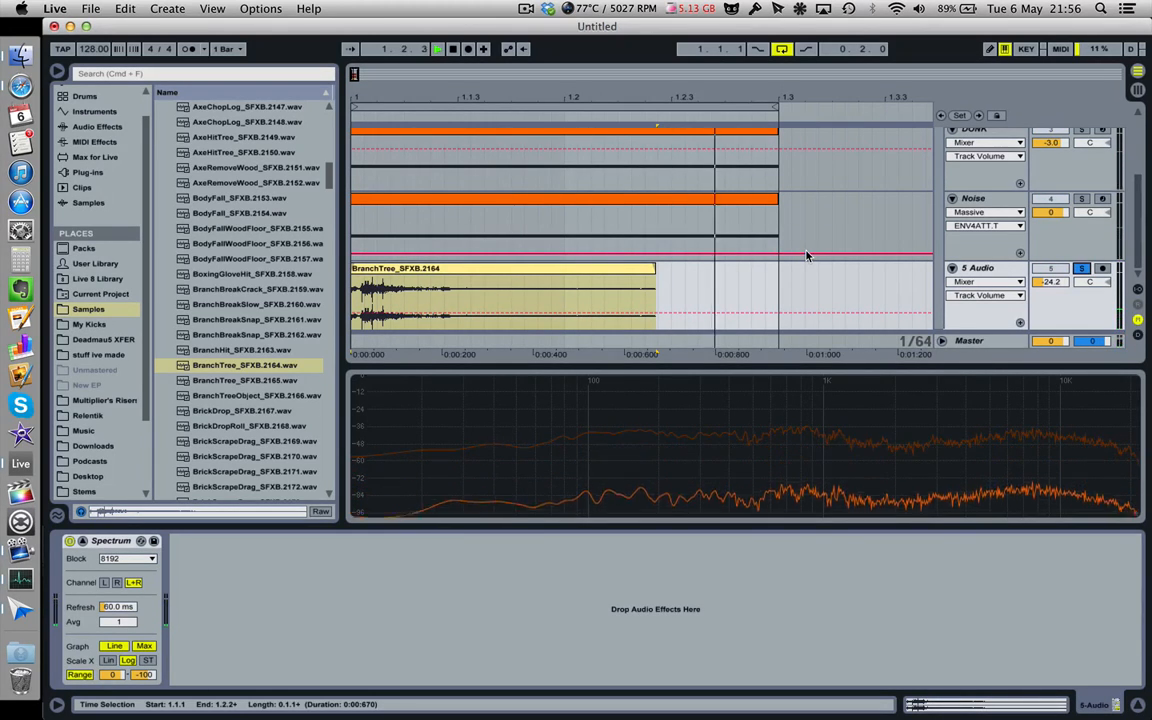
pyautogui.click(975, 270)
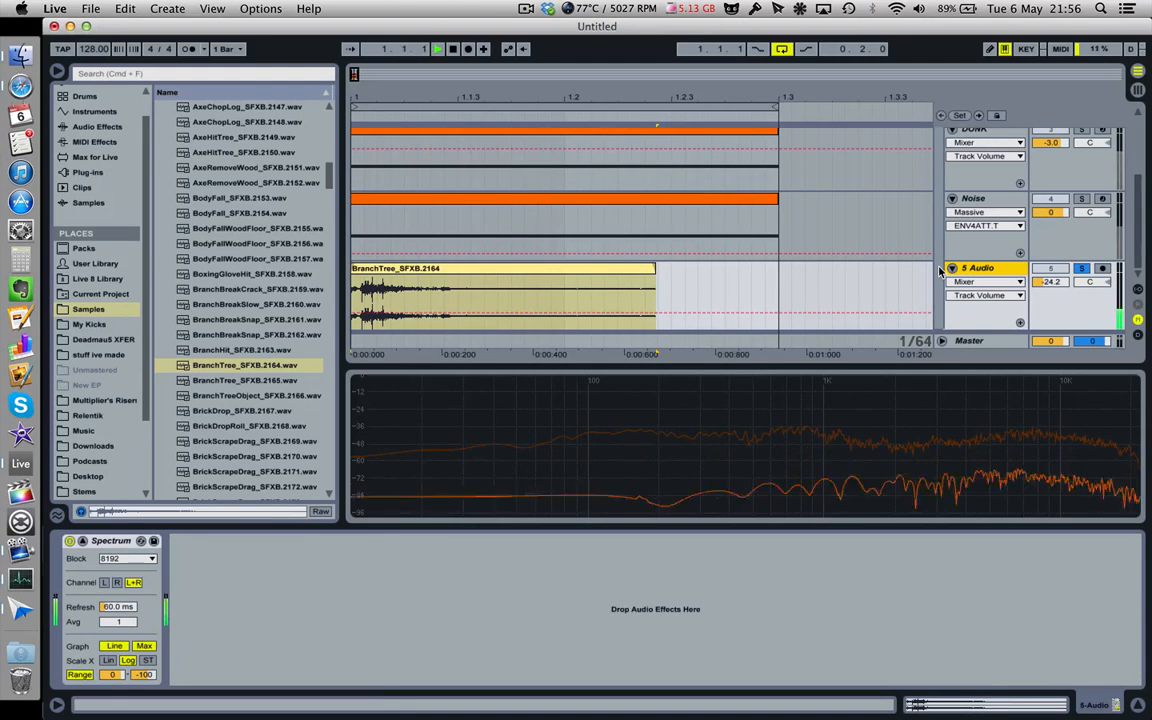
pyautogui.press('space')
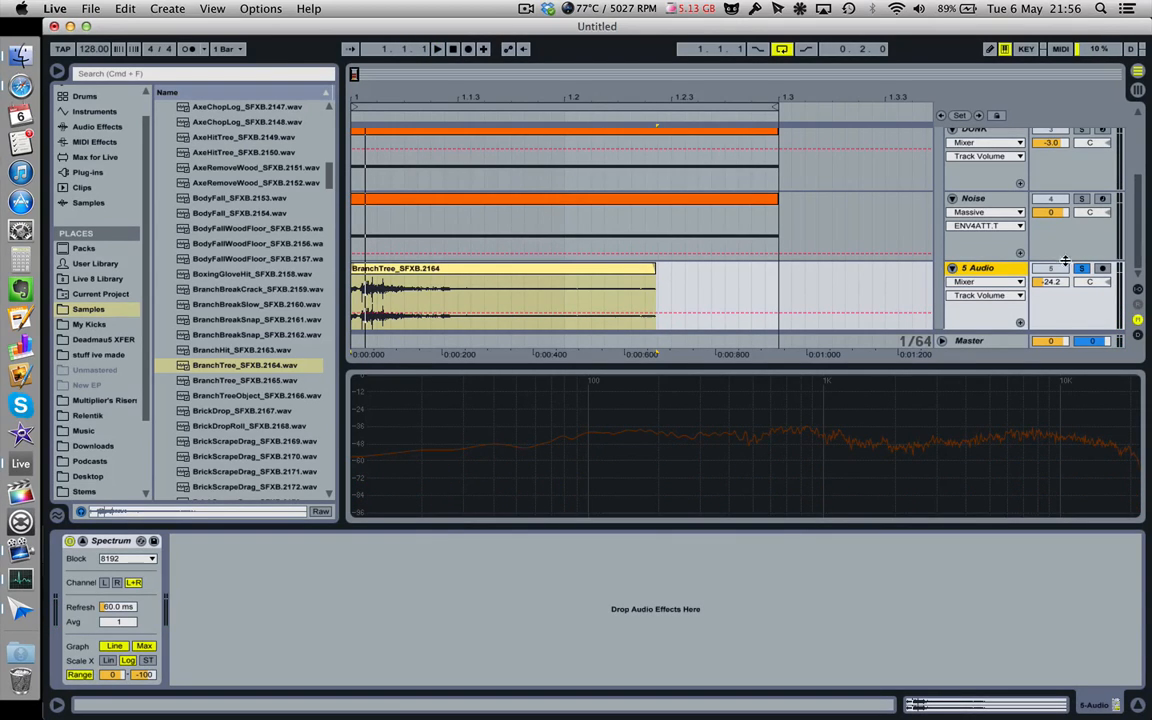
pyautogui.click(1081, 268)
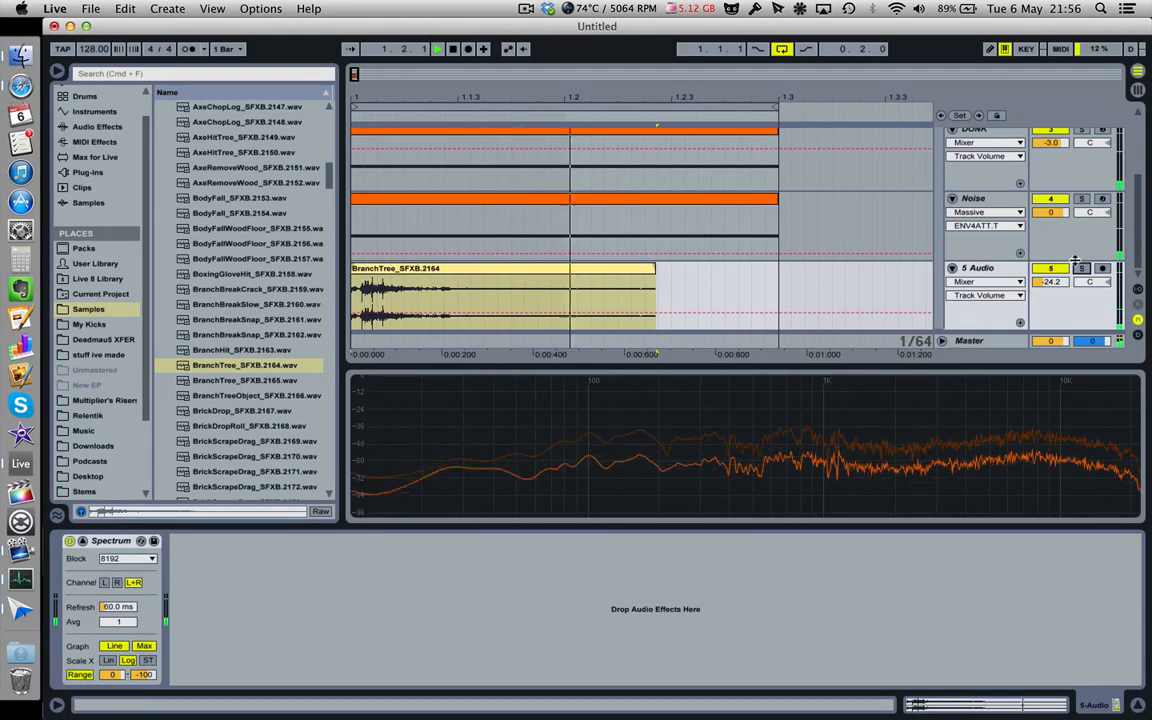
pyautogui.click(1081, 268)
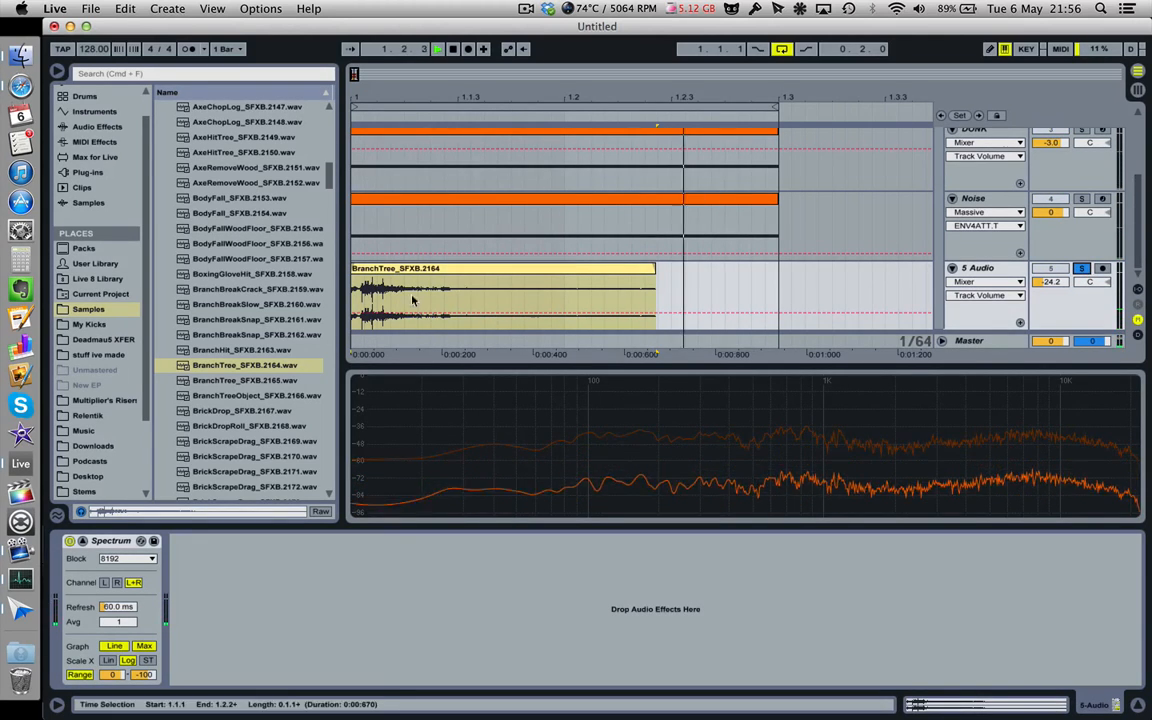
pyautogui.moveTo(366, 89); pyautogui.dragTo(350, 208)
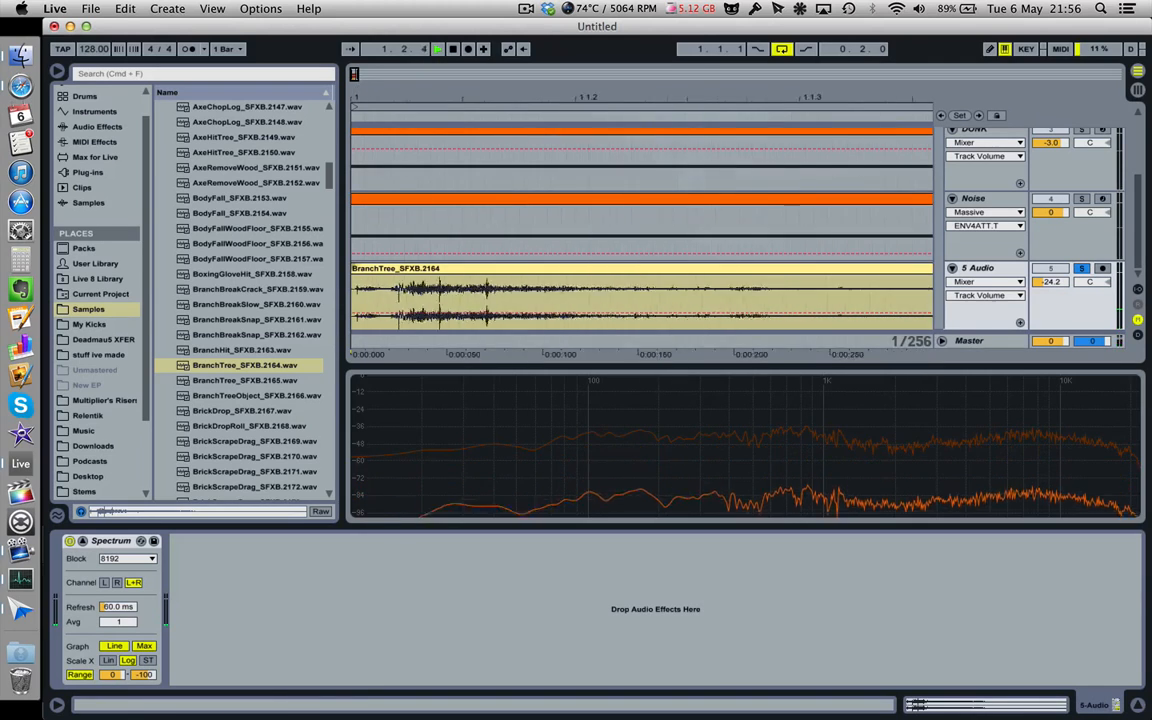
pyautogui.click(400, 275)
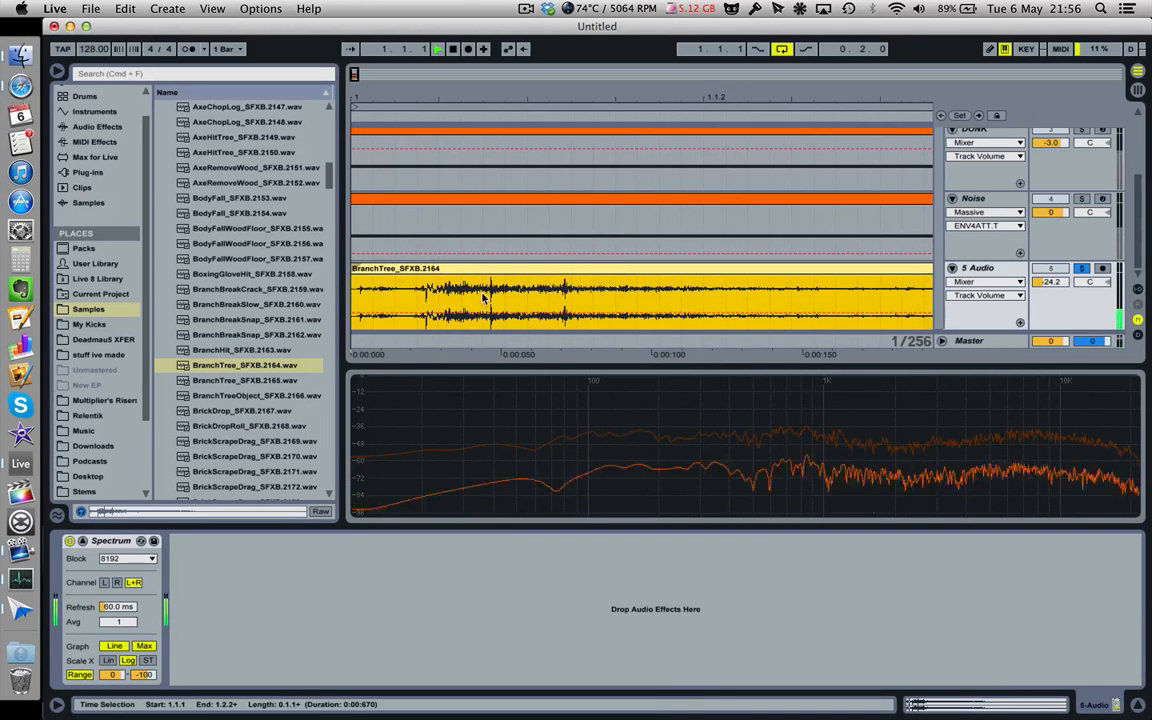
pyautogui.click(437, 290)
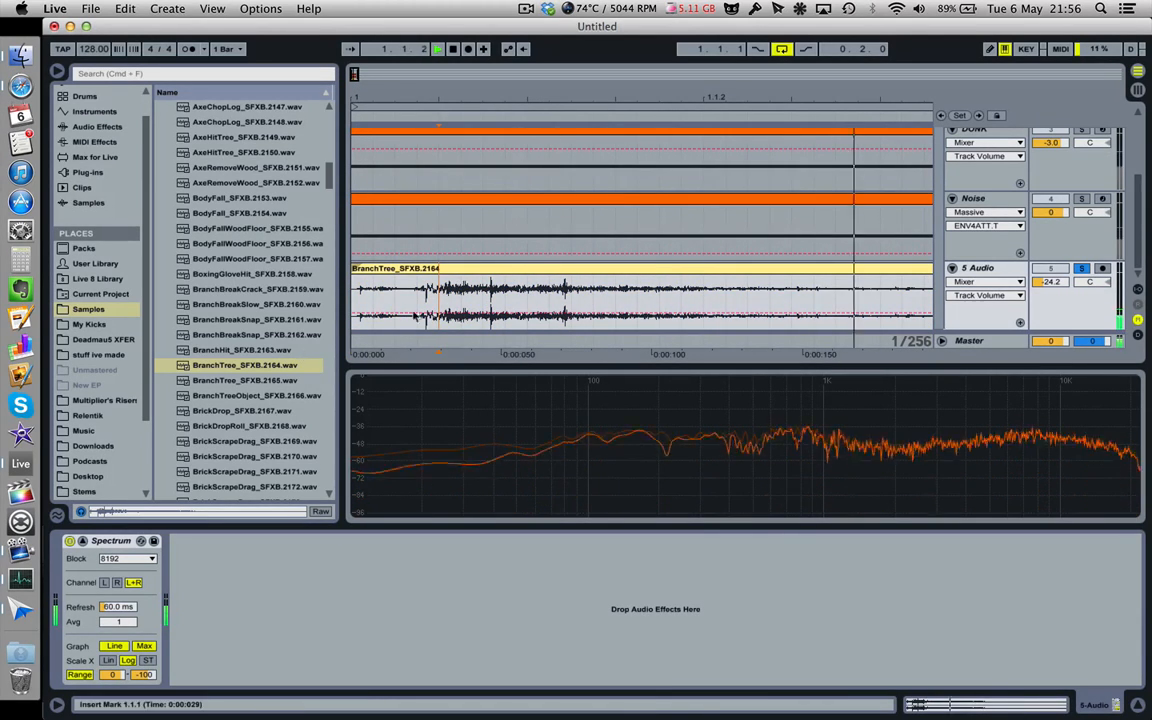
# - Load the iZotope Alloy 2 VST onto the 5 Audio track and dismiss its updater and preset manager
pyautogui.click(980, 270)
pyautogui.click(97, 187)
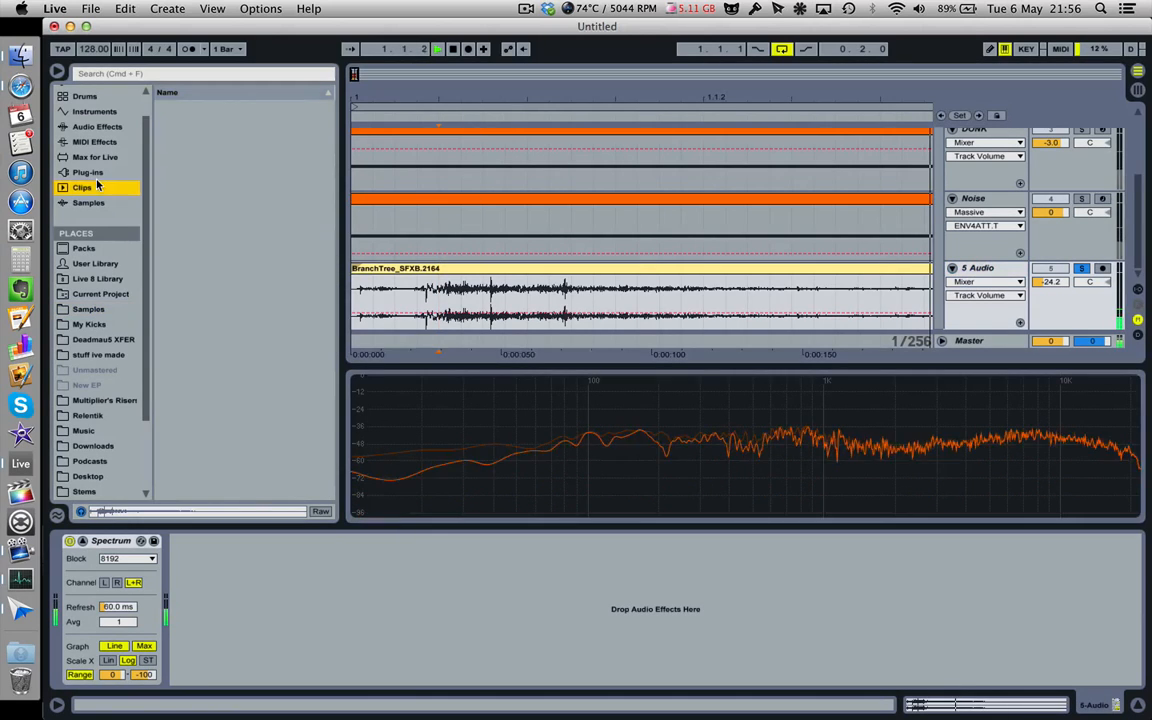
pyautogui.click(97, 175)
pyautogui.moveTo(190, 199); pyautogui.dragTo(138, 590)
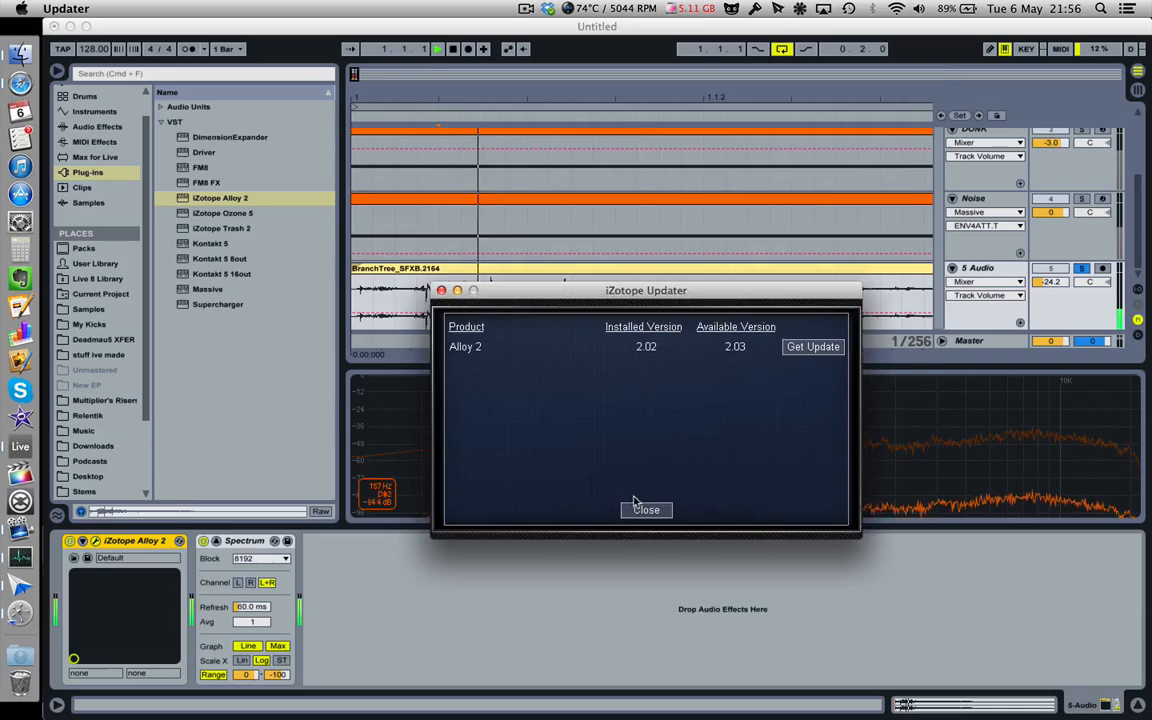
pyautogui.click(644, 509)
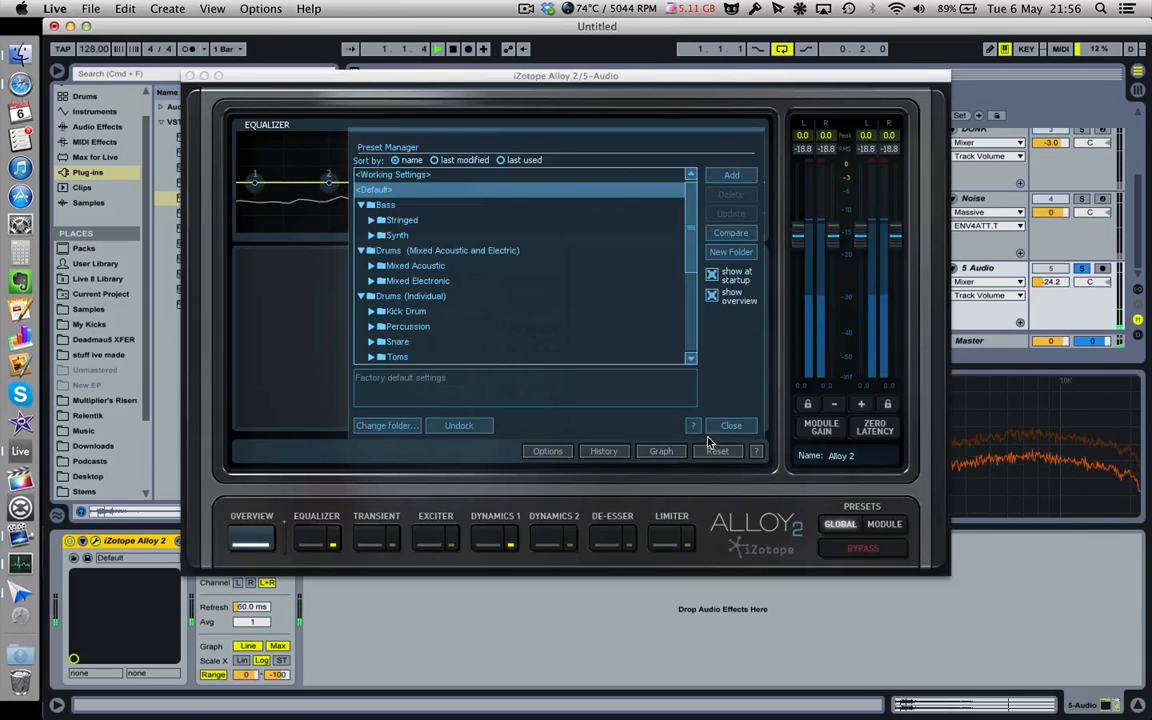
pyautogui.click(740, 427)
# - Change Alloy 2's equalizer band 2 to a Flat highpass and move its cutoff to about 269 Hz
pyautogui.click(315, 541)
pyautogui.click(327, 218)
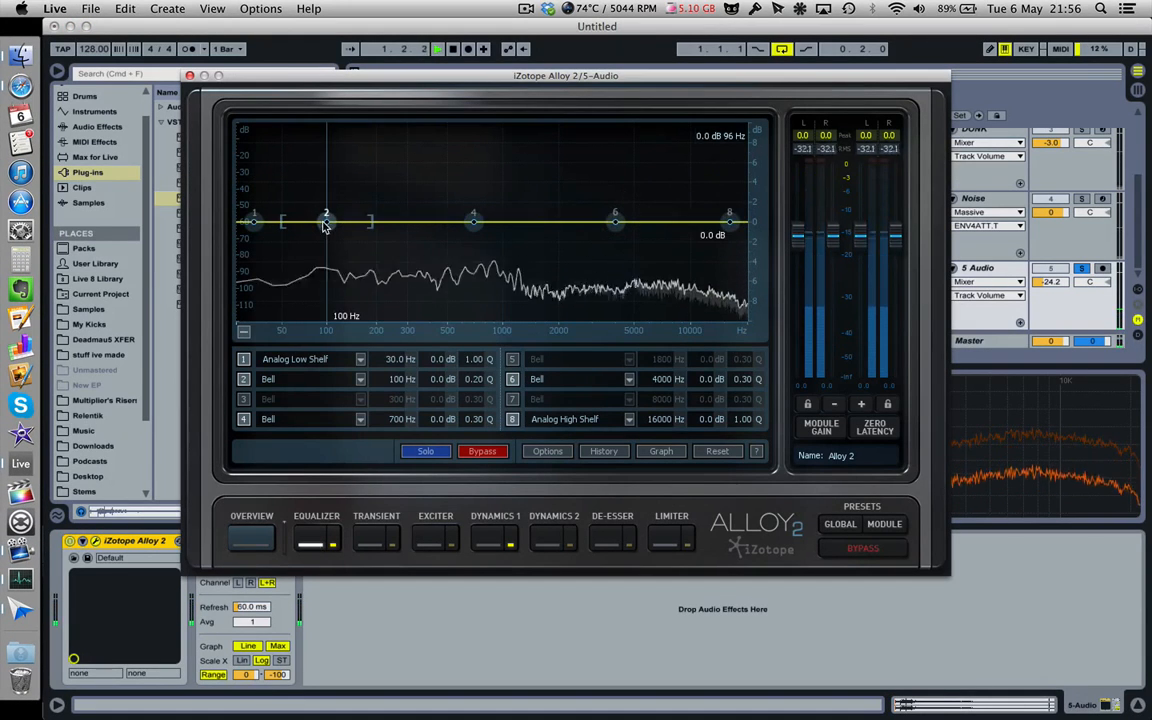
pyautogui.click(360, 379)
pyautogui.moveTo(344, 338)
pyautogui.moveTo(279, 344)
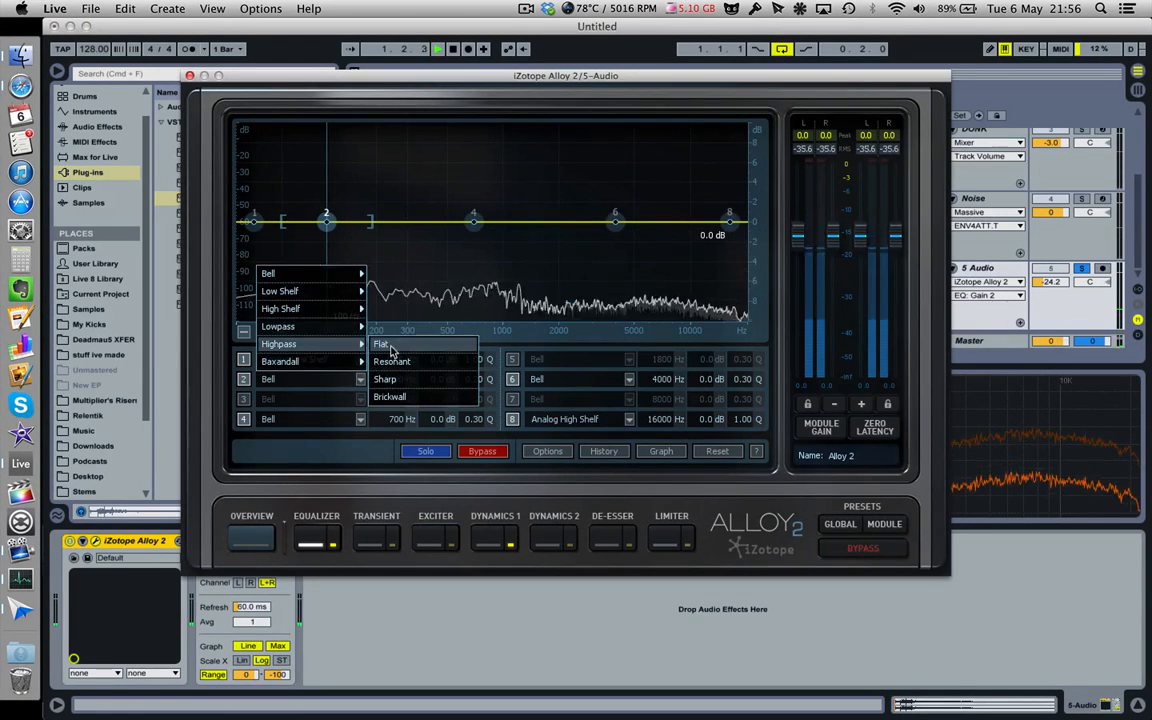
pyautogui.click(381, 344)
pyautogui.moveTo(333, 225); pyautogui.dragTo(397, 225)
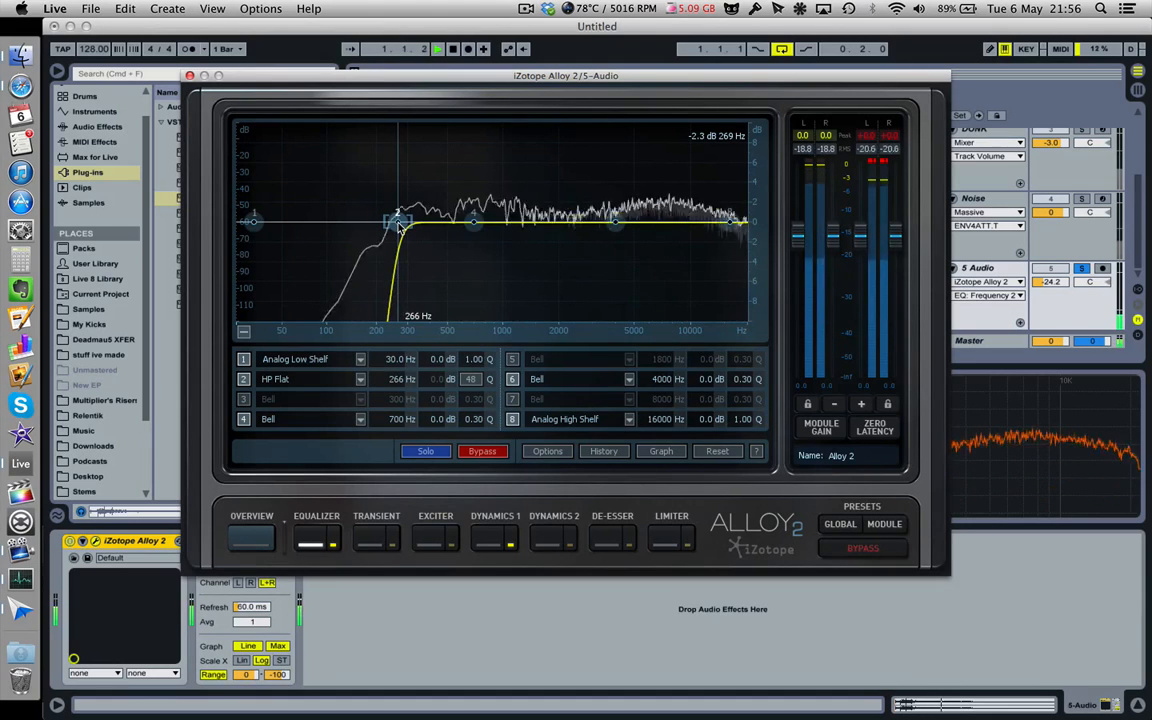
pyautogui.moveTo(398, 224); pyautogui.dragTo(400, 226)
# - Shape equalizer band 8's analog high shelf to cut about -1.7 dB from 2781 Hz
pyautogui.moveTo(729, 222); pyautogui.dragTo(632, 245)
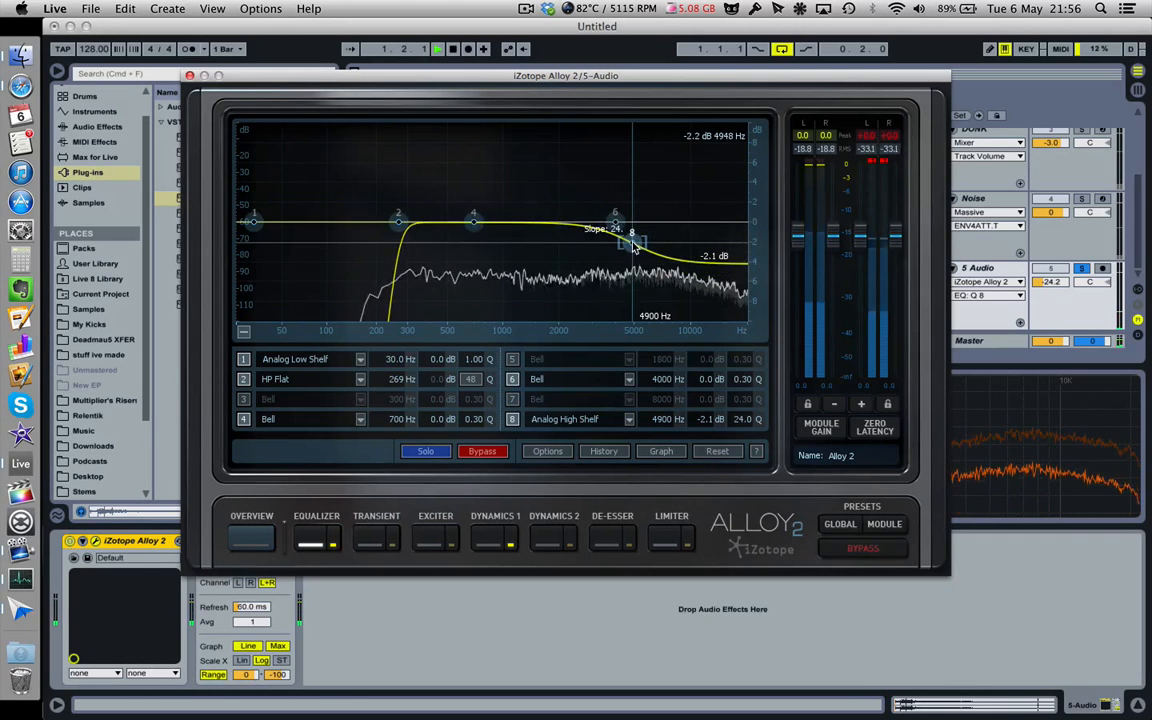
pyautogui.moveTo(632, 245)
pyautogui.mouseDown()
pyautogui.moveTo(548, 257)
pyautogui.moveTo(610, 245)
pyautogui.mouseUp()
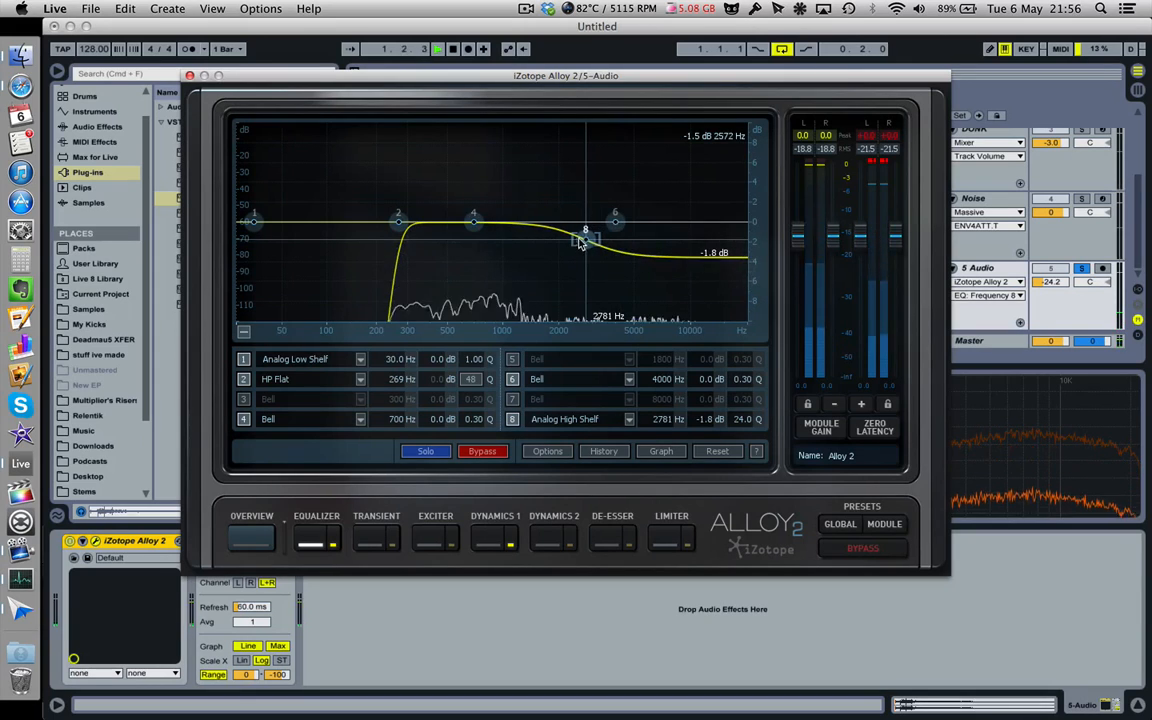
pyautogui.moveTo(582, 243); pyautogui.dragTo(582, 241)
# - Unsolo the 5 Audio track, balance its volume at about -27.8 dB using solo and mute comparisons, and close the Alloy 2 window
pyautogui.click(1080, 271)
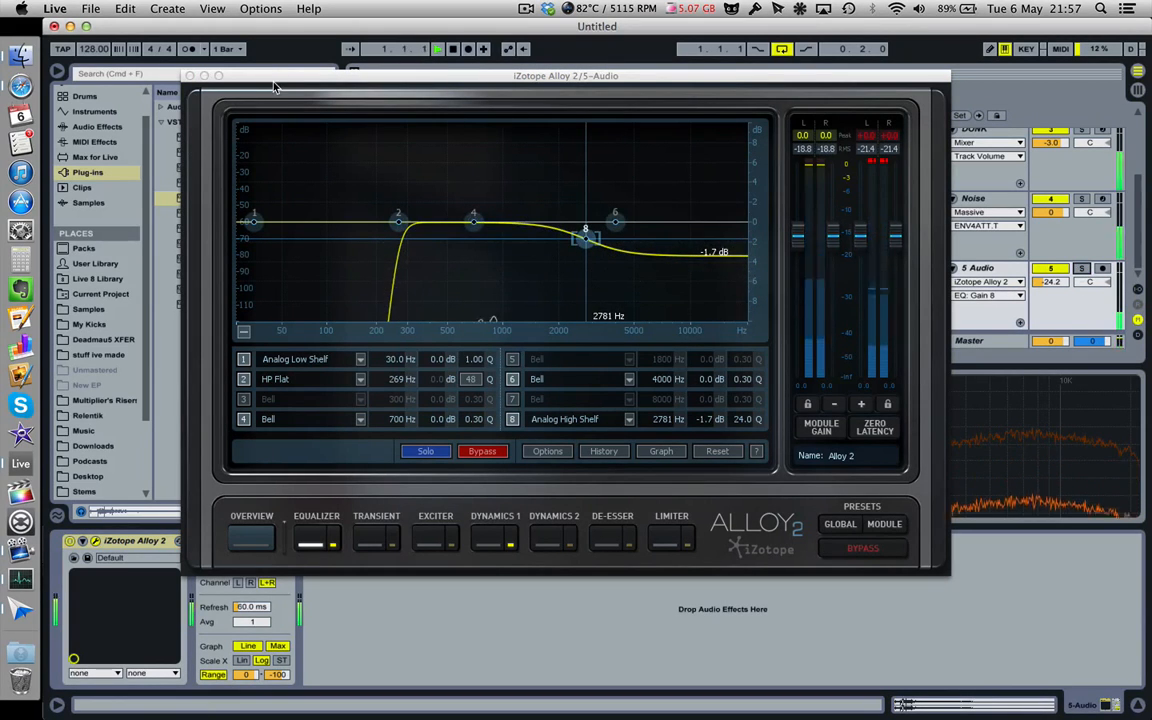
pyautogui.moveTo(1051, 282); pyautogui.dragTo(1051, 262)
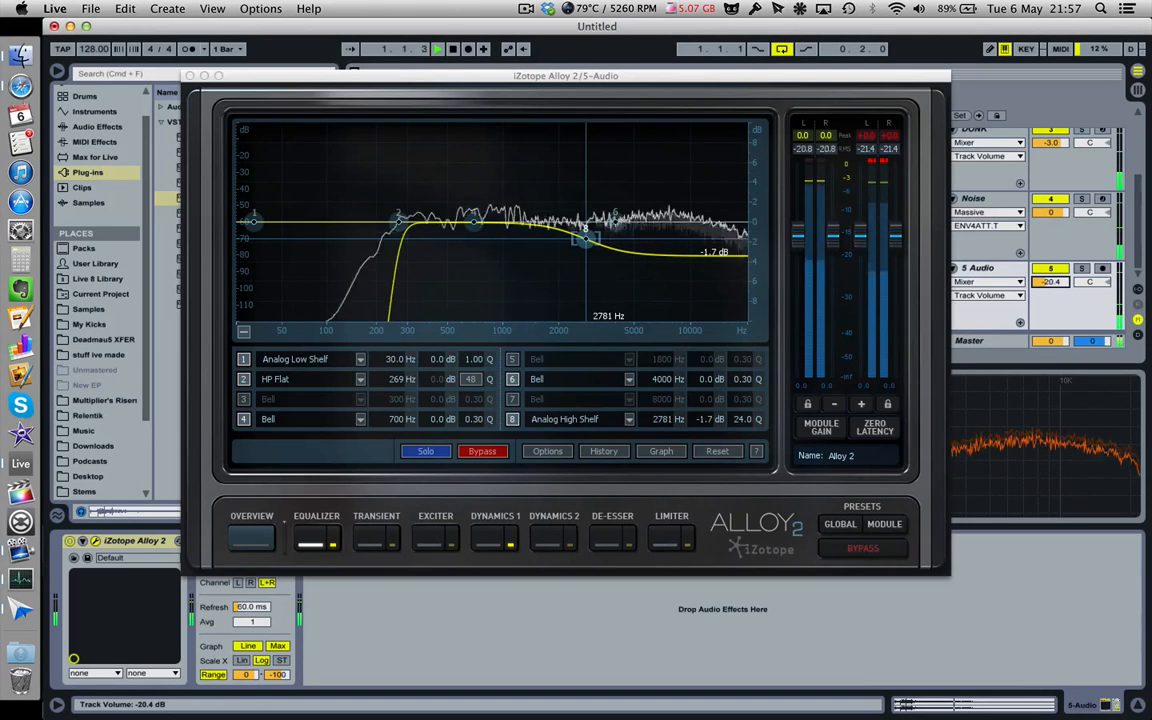
pyautogui.moveTo(1051, 282); pyautogui.dragTo(1051, 286)
pyautogui.click(1045, 271)
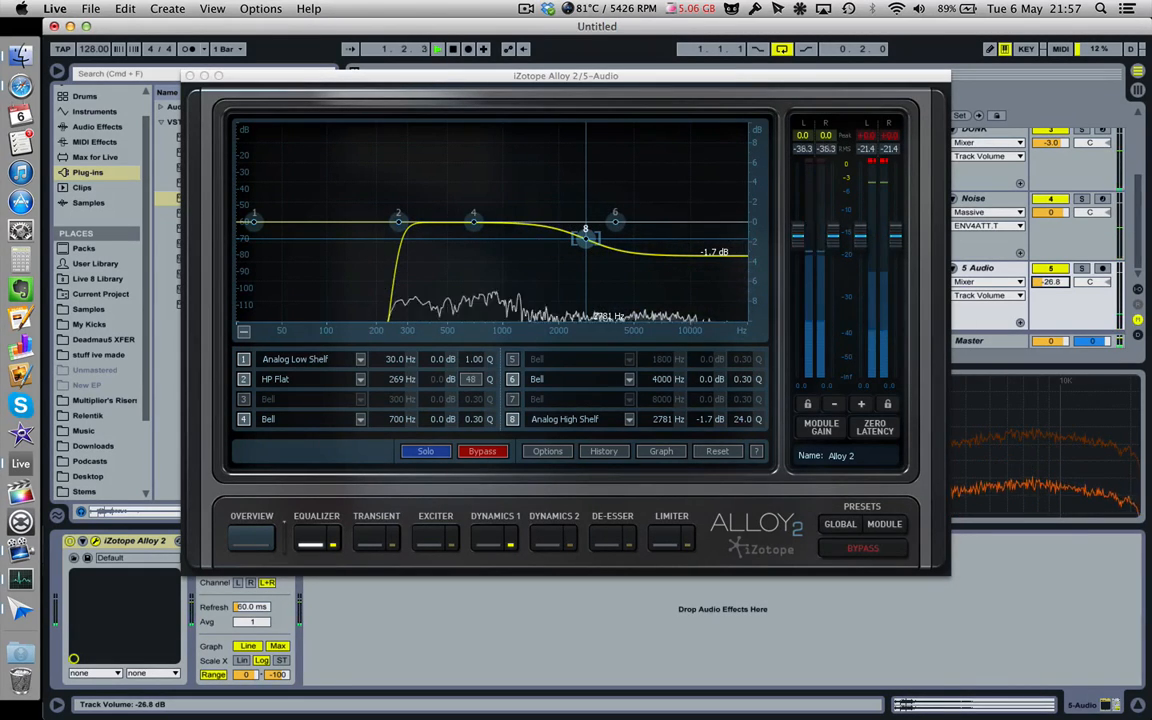
pyautogui.click(1083, 269)
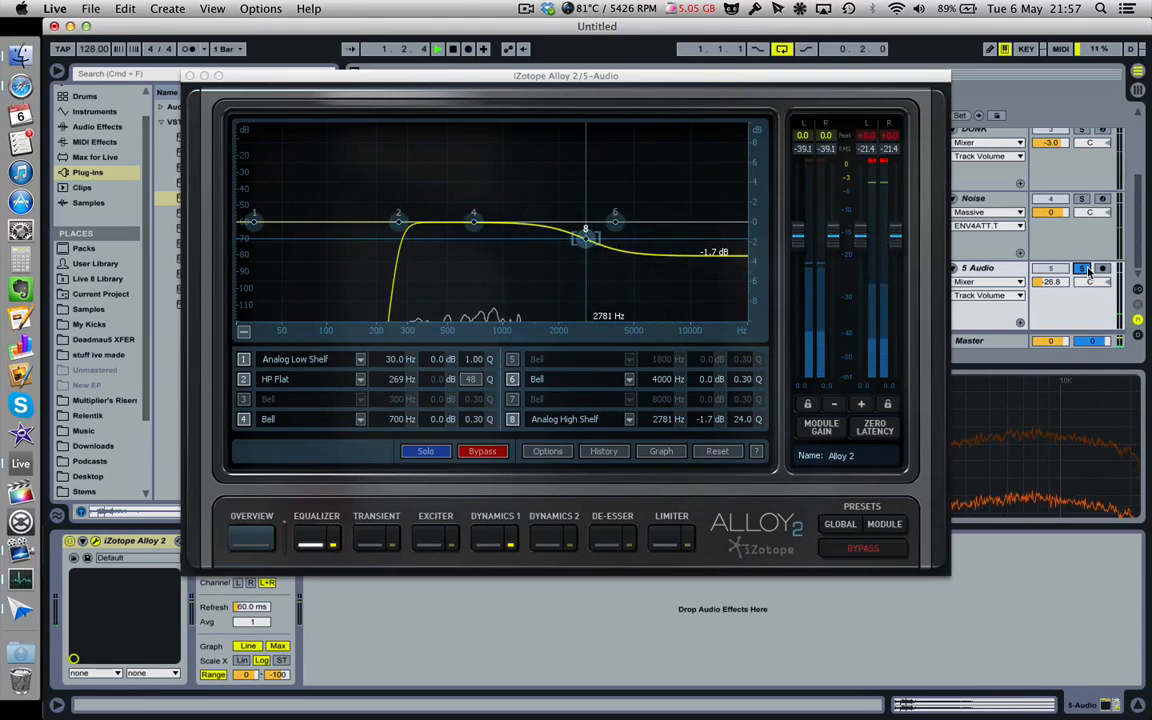
pyautogui.click(1083, 269)
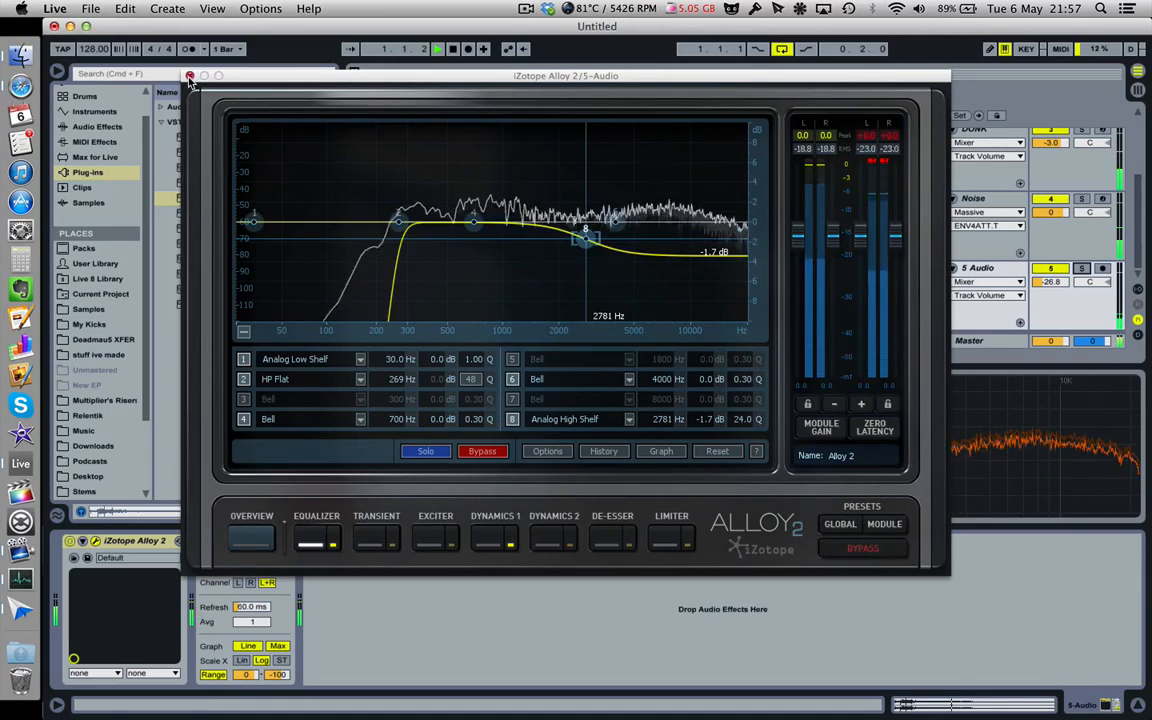
pyautogui.click(1048, 270)
pyautogui.click(1048, 270)
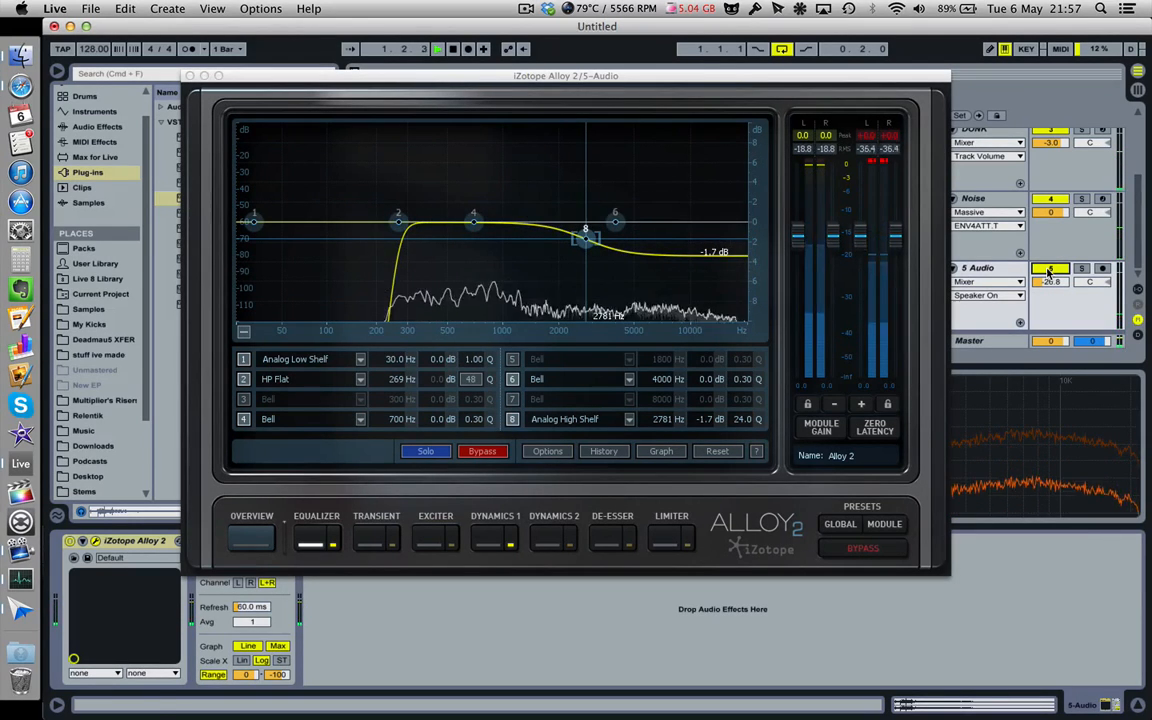
pyautogui.click(1049, 282)
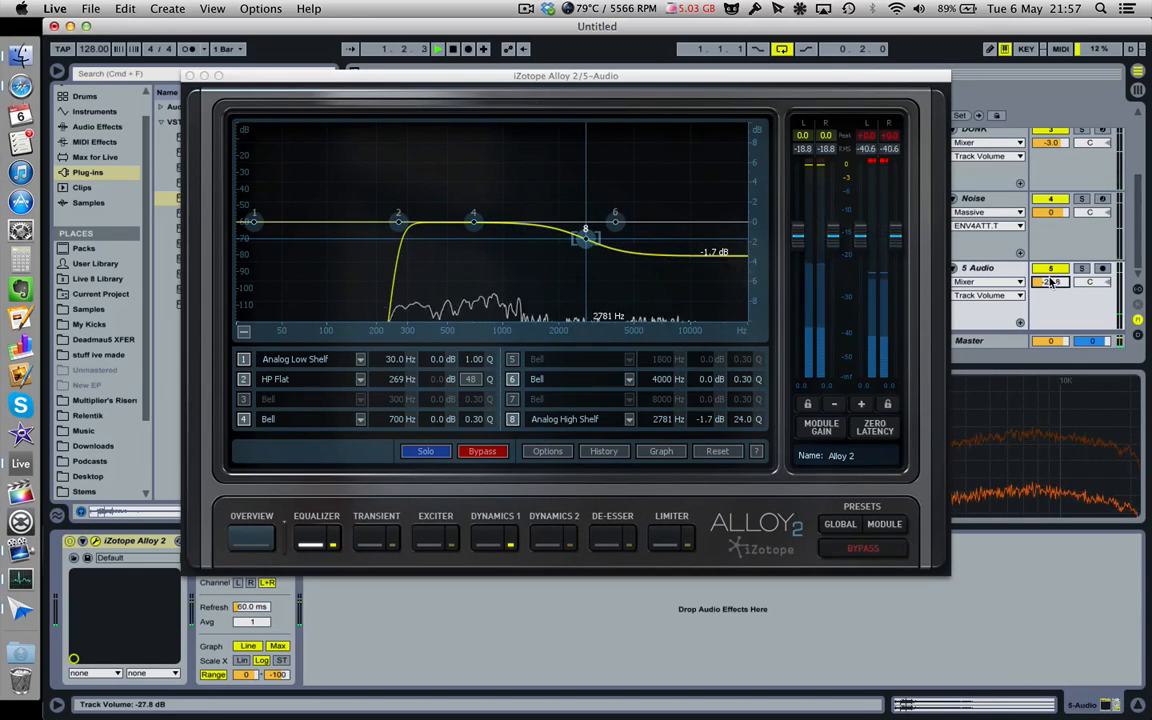
pyautogui.click(190, 77)
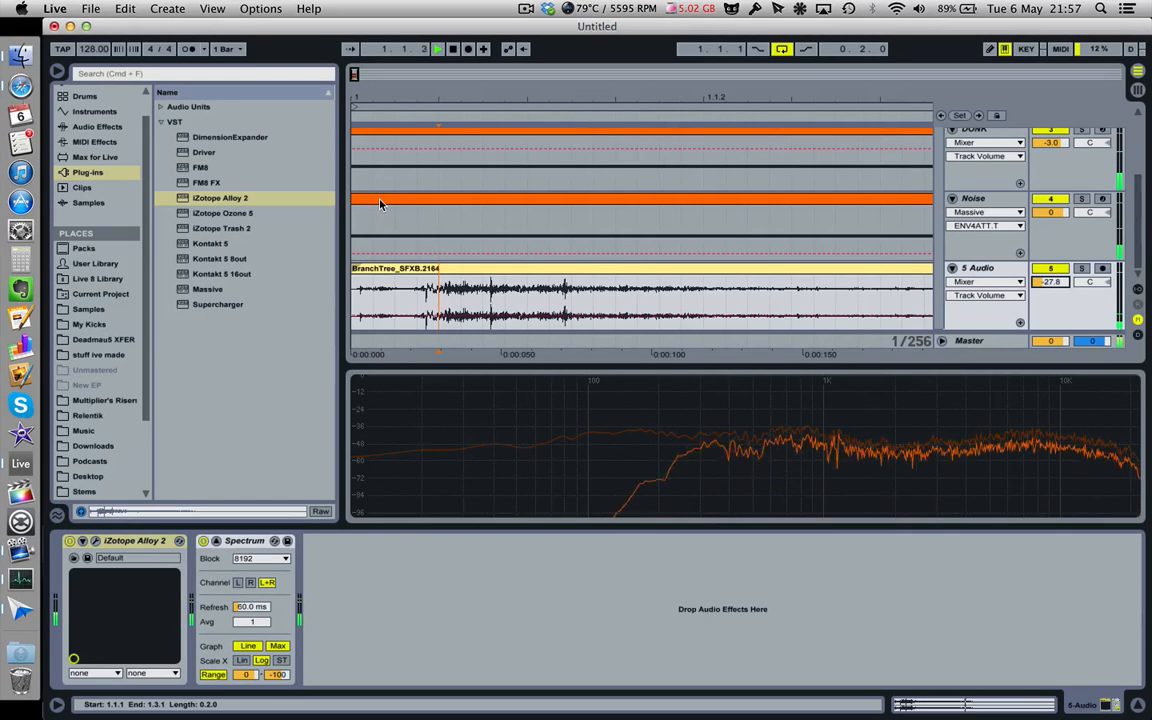
# - Check the filtered branch layer in solo and in the full mix, and stop playback
pyautogui.click(650, 303)
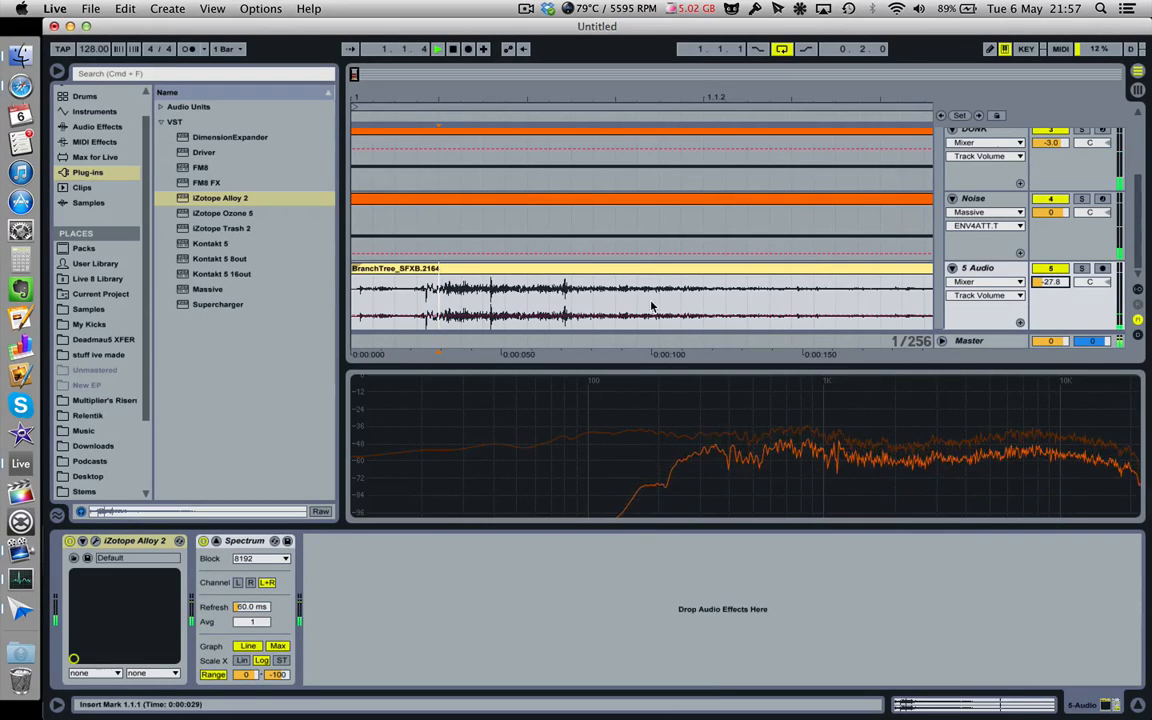
pyautogui.click(1083, 269)
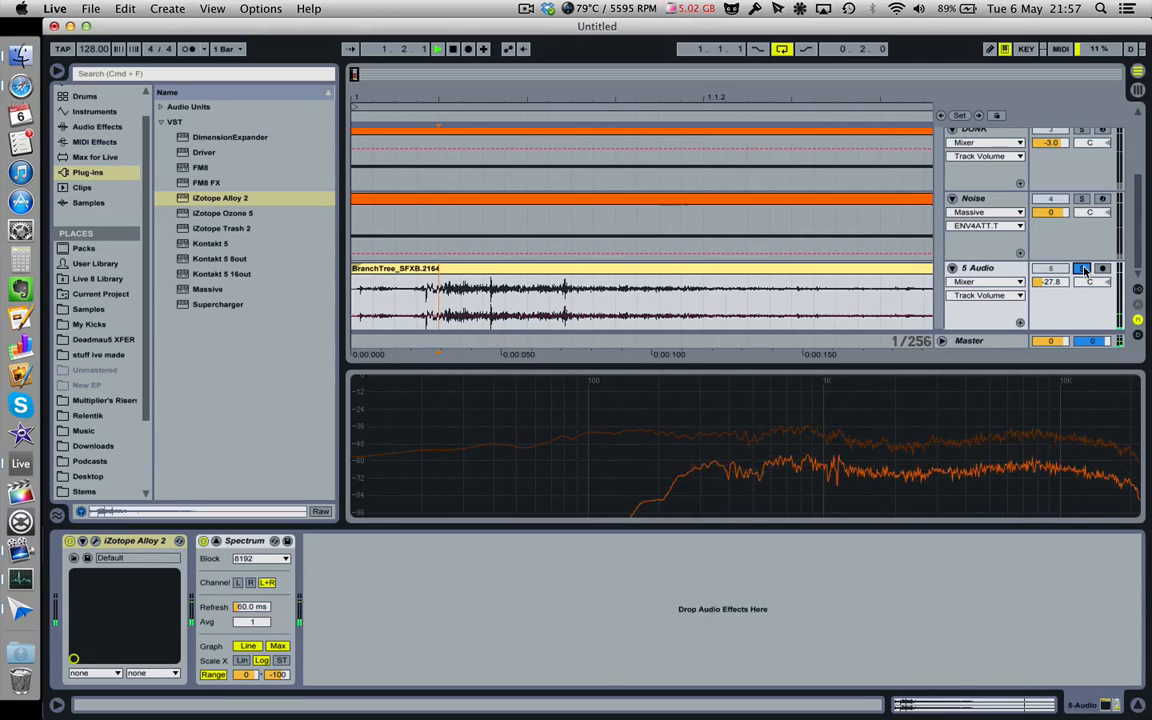
pyautogui.press('space')
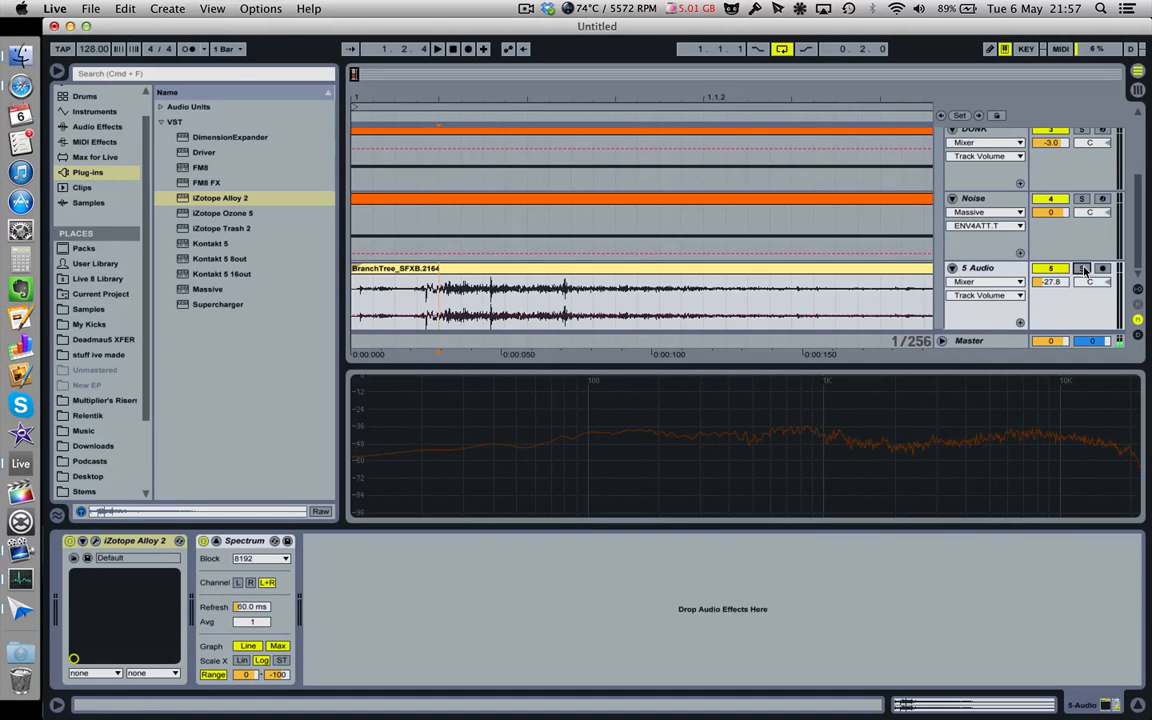
# - Rename the 5 Audio track as TREEEEeee and hide the device view
pyautogui.press('super+r')
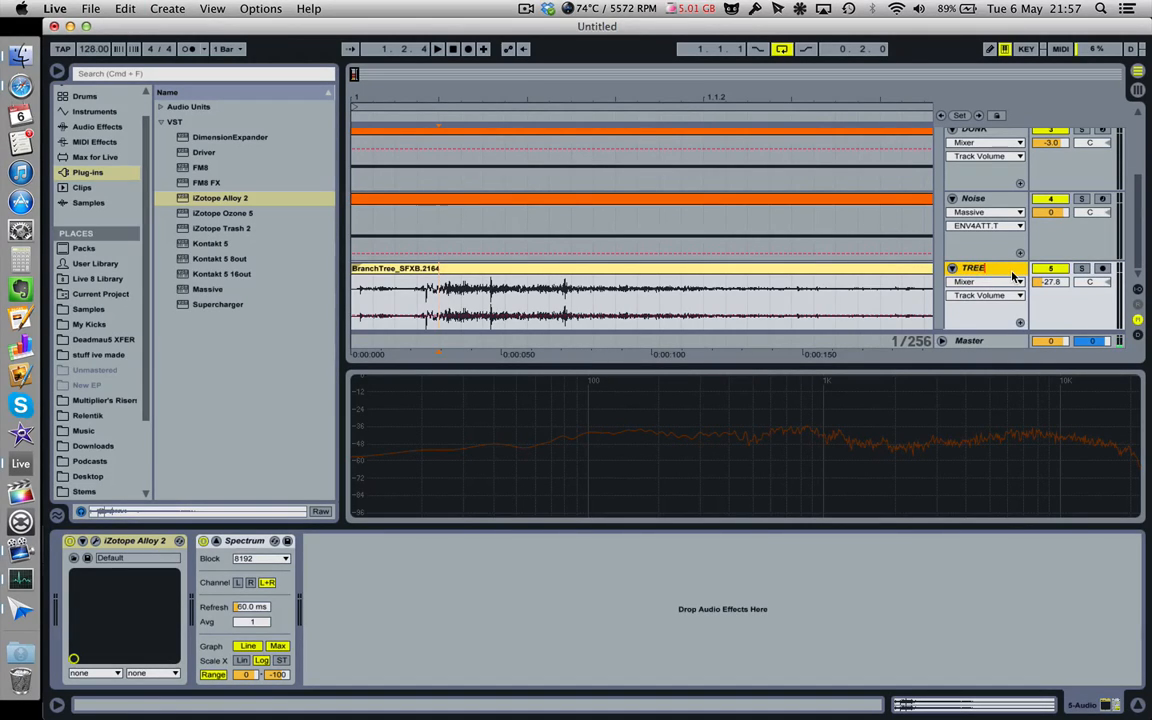
pyautogui.write('TREEEEeee')
pyautogui.press('Return')
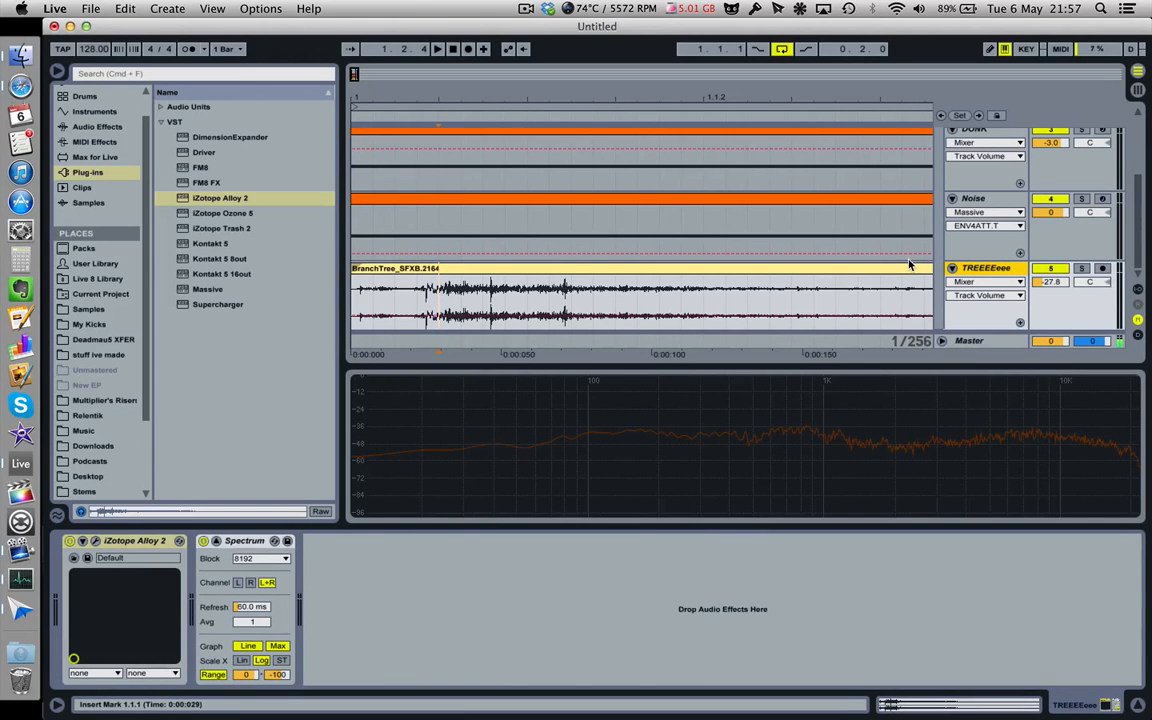
pyautogui.press('super+alt+l')
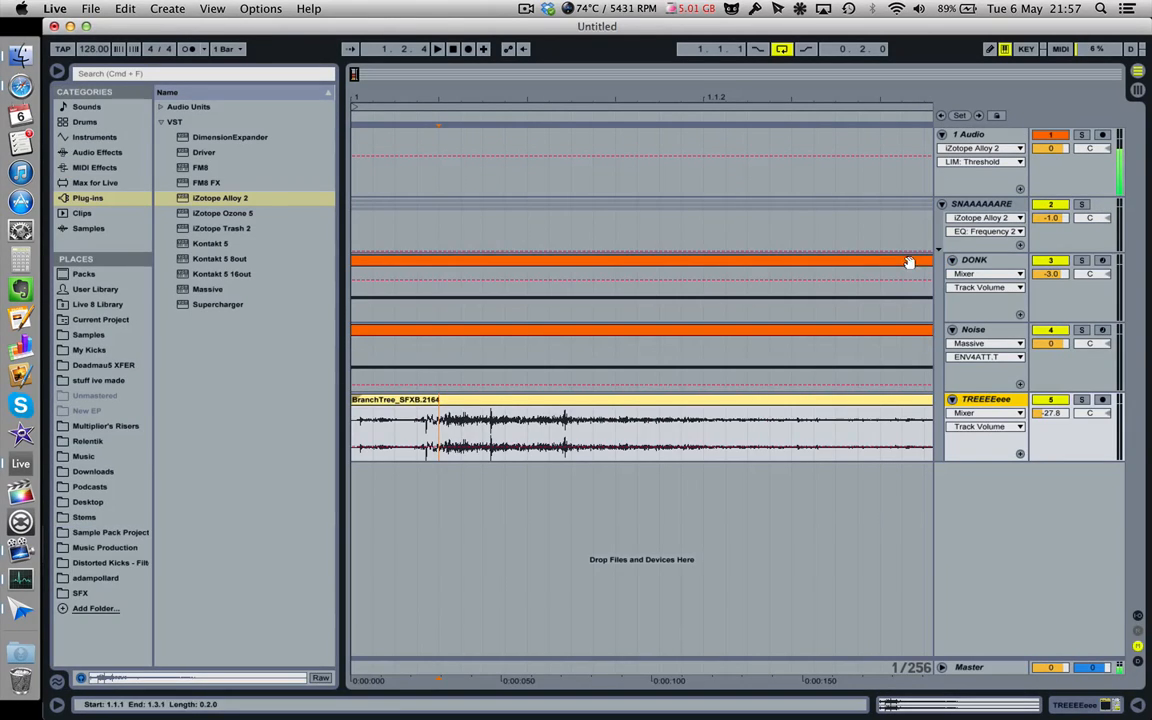
# - Browse the Samples folder and audition the impact sounds from BucketDropDebris_SFXB.2175 to CeramicDropBreak_SFXB.2189
pyautogui.click(110, 533)
pyautogui.click(88, 335)
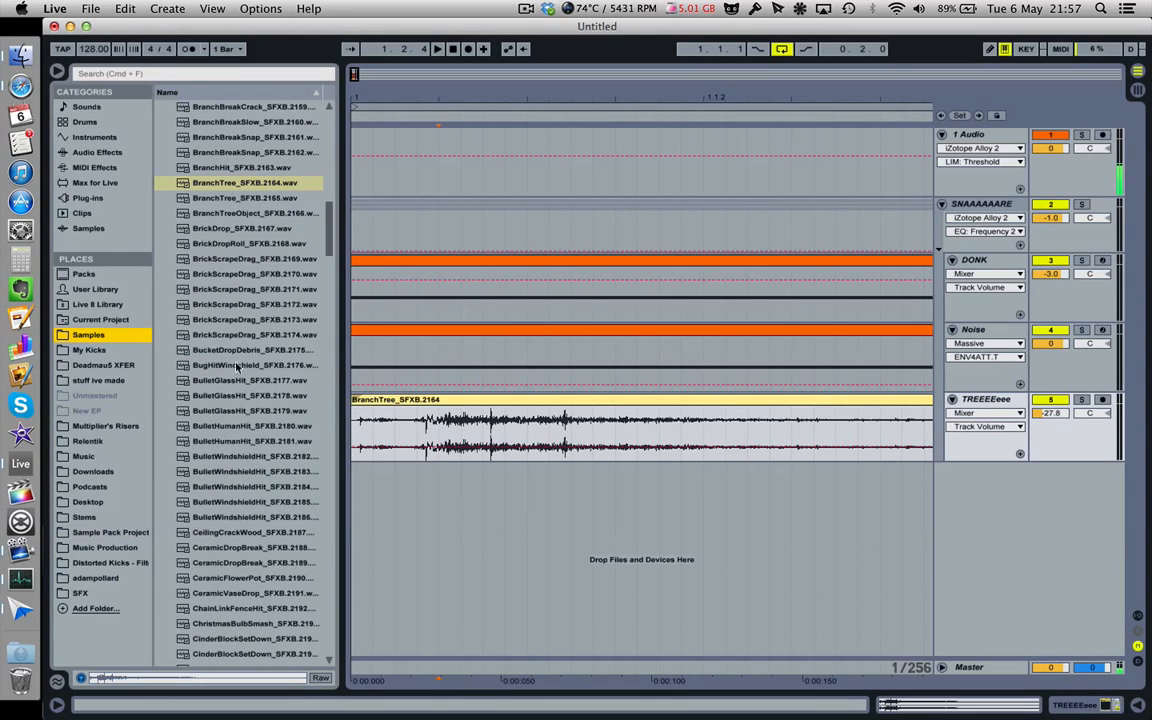
pyautogui.click(223, 350)
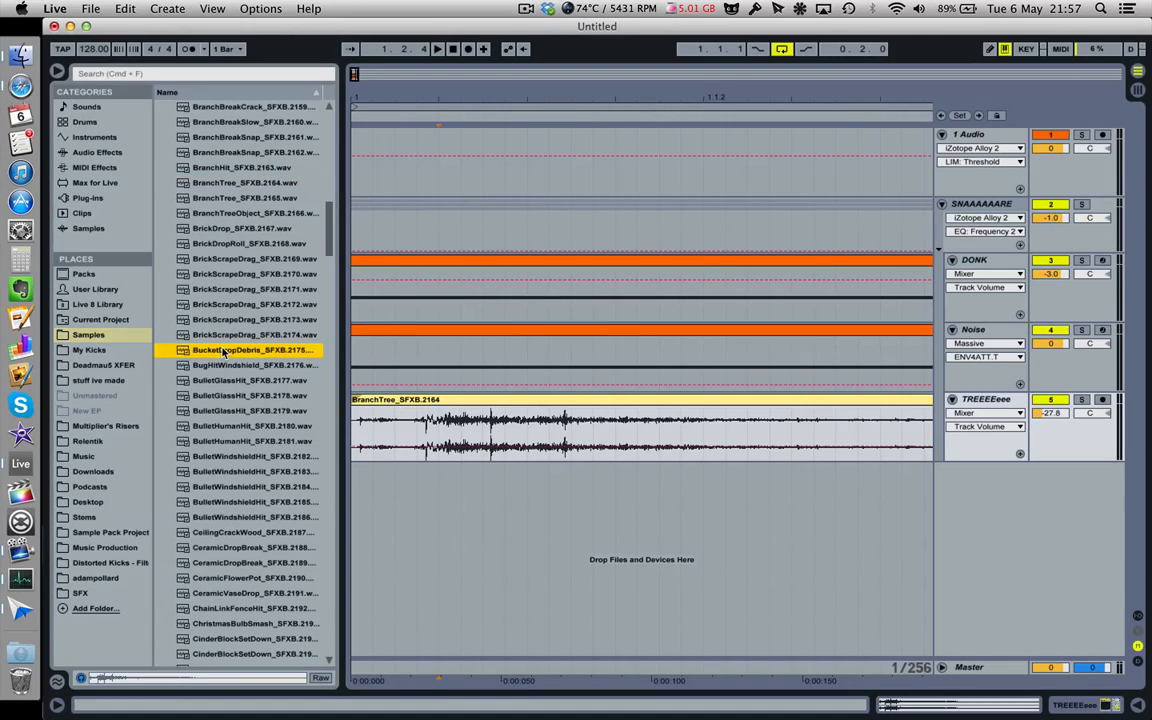
pyautogui.click(230, 396)
pyautogui.click(246, 502)
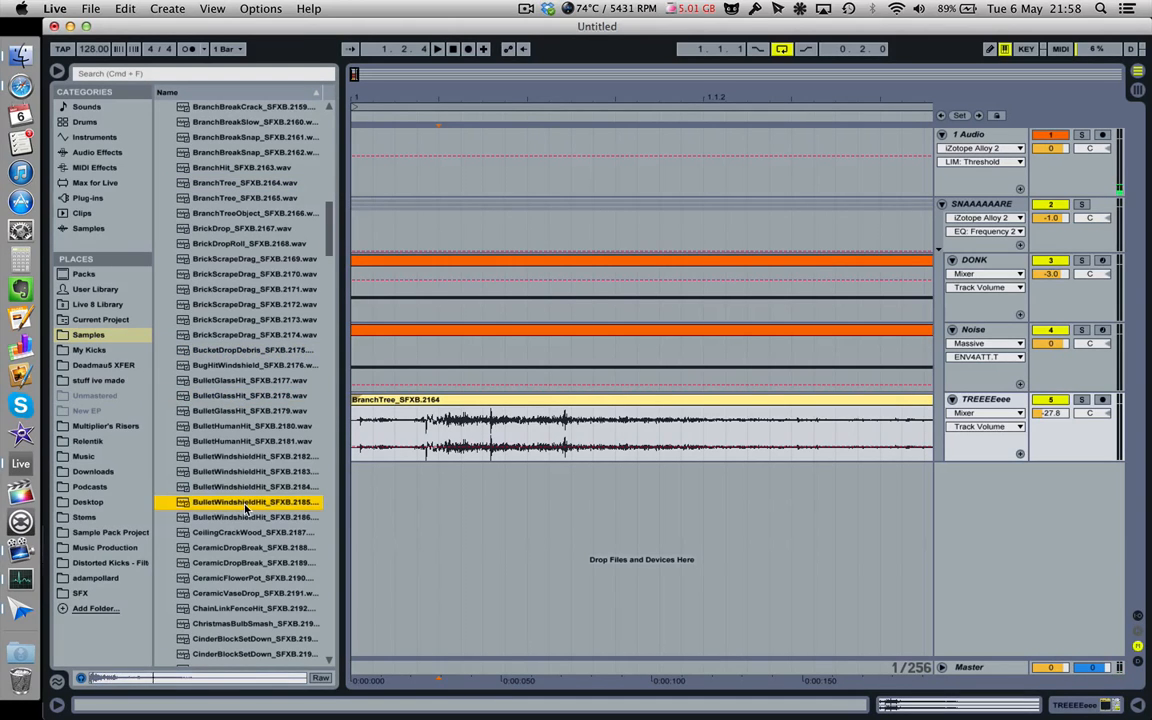
pyautogui.click(257, 549)
pyautogui.click(258, 563)
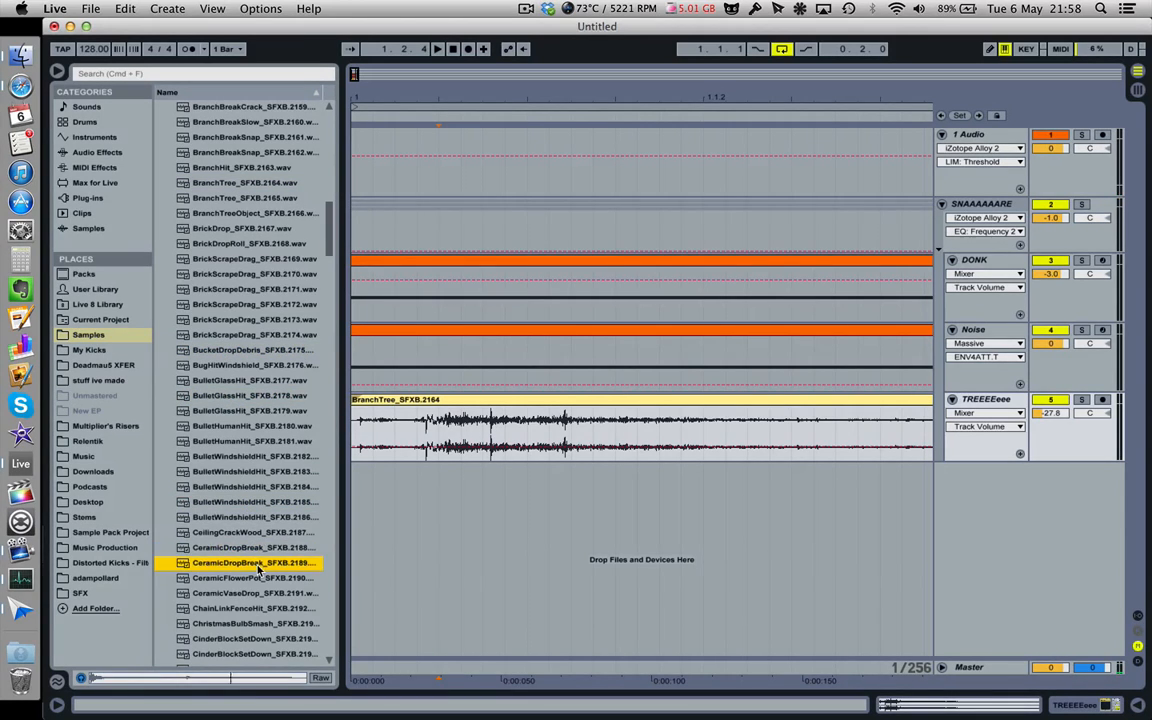
# - Audition the ChainLinkFenceHit, ChristmasBulbSmash and CinderBlockSetDown samples
pyautogui.click(264, 608)
pyautogui.scroll(-1, 264, 608)
pyautogui.click(262, 609)
pyautogui.click(248, 581)
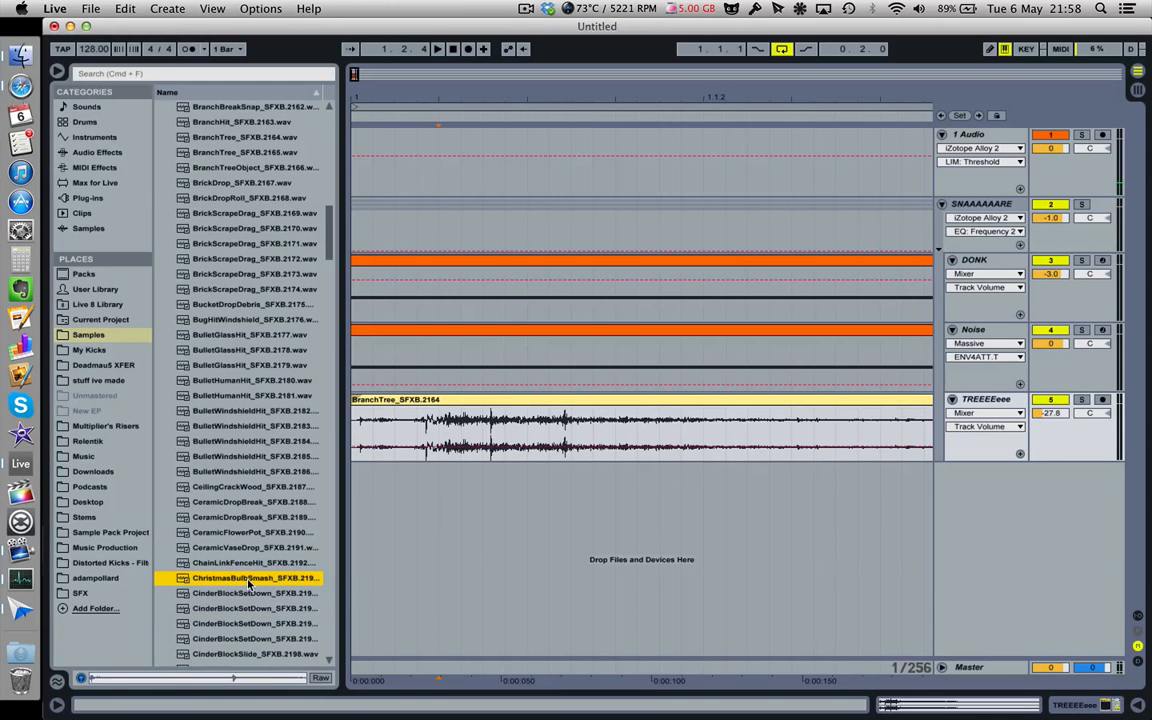
pyautogui.click(243, 564)
pyautogui.click(229, 580)
pyautogui.click(242, 609)
# - Move on through the crash samples, auditioning CrashMetalCarDrop_SFXB.2223, CrashMetal_SFXB.2219 and CrashMassive_SFXB.2216
pyautogui.press('Down')
pyautogui.press('Down')
pyautogui.press('Down')
pyautogui.press('Down')
pyautogui.press('Down')
pyautogui.press('Down')
pyautogui.press('Down')
pyautogui.press('Down')
pyautogui.press('Down')
pyautogui.press('Down')
pyautogui.press('Down')
pyautogui.press('Down')
pyautogui.press('Down')
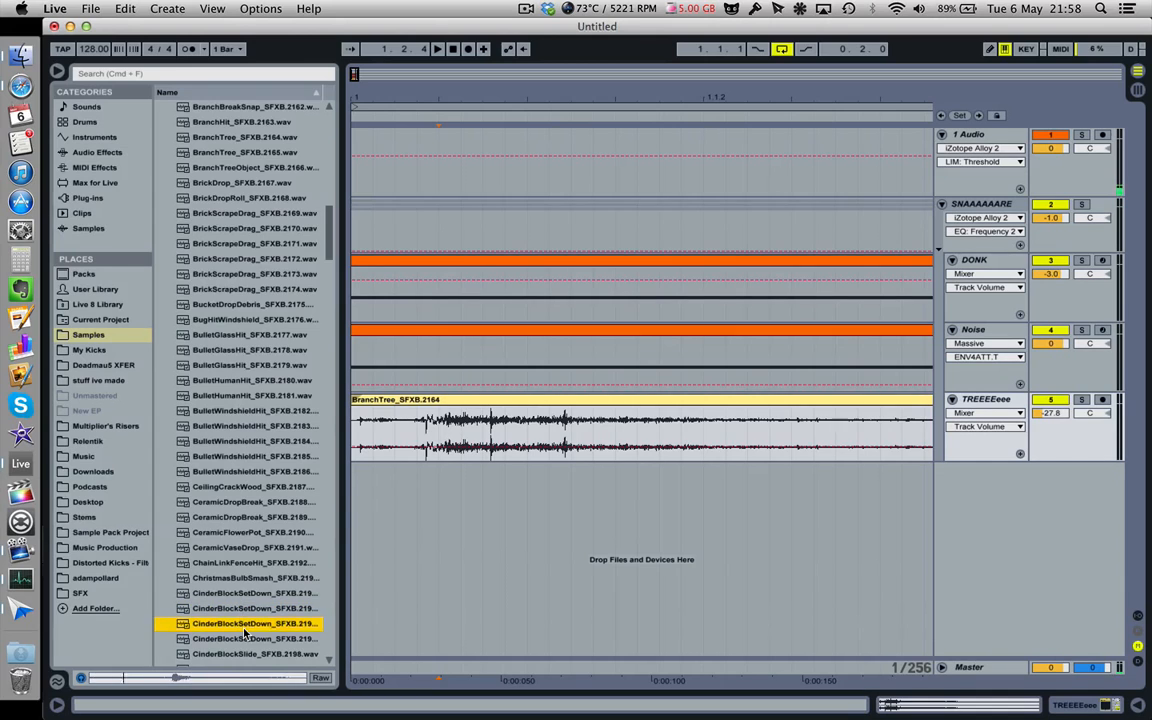
pyautogui.click(244, 627)
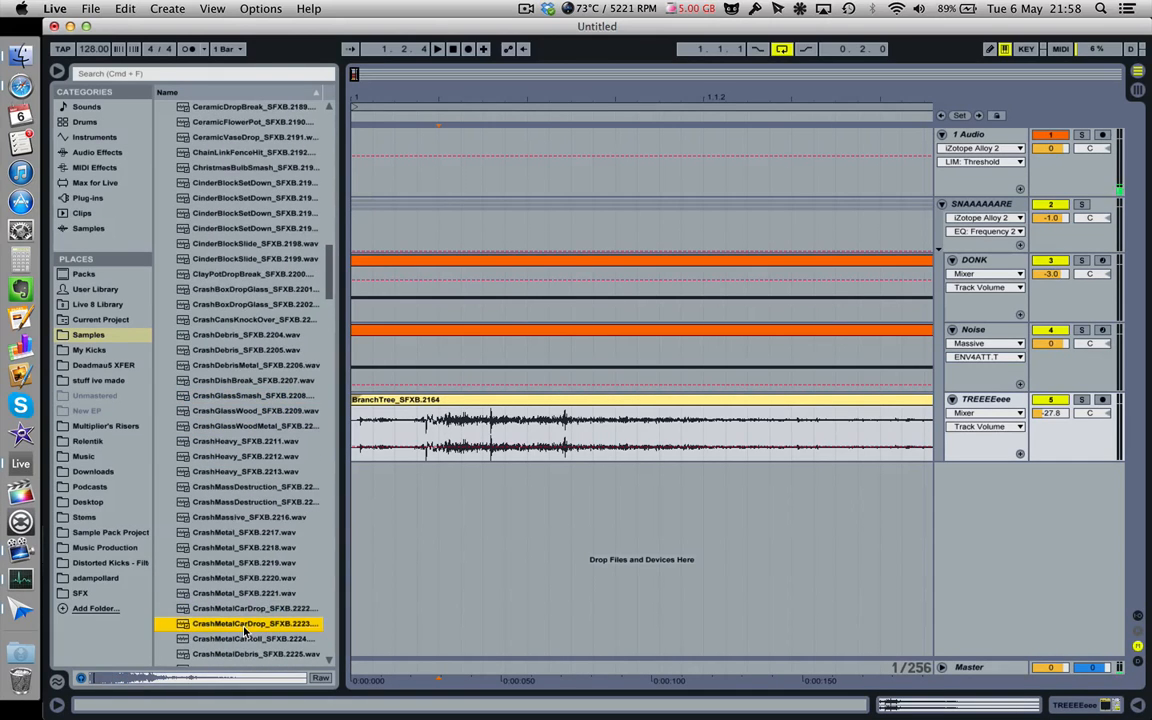
pyautogui.click(248, 564)
pyautogui.click(245, 518)
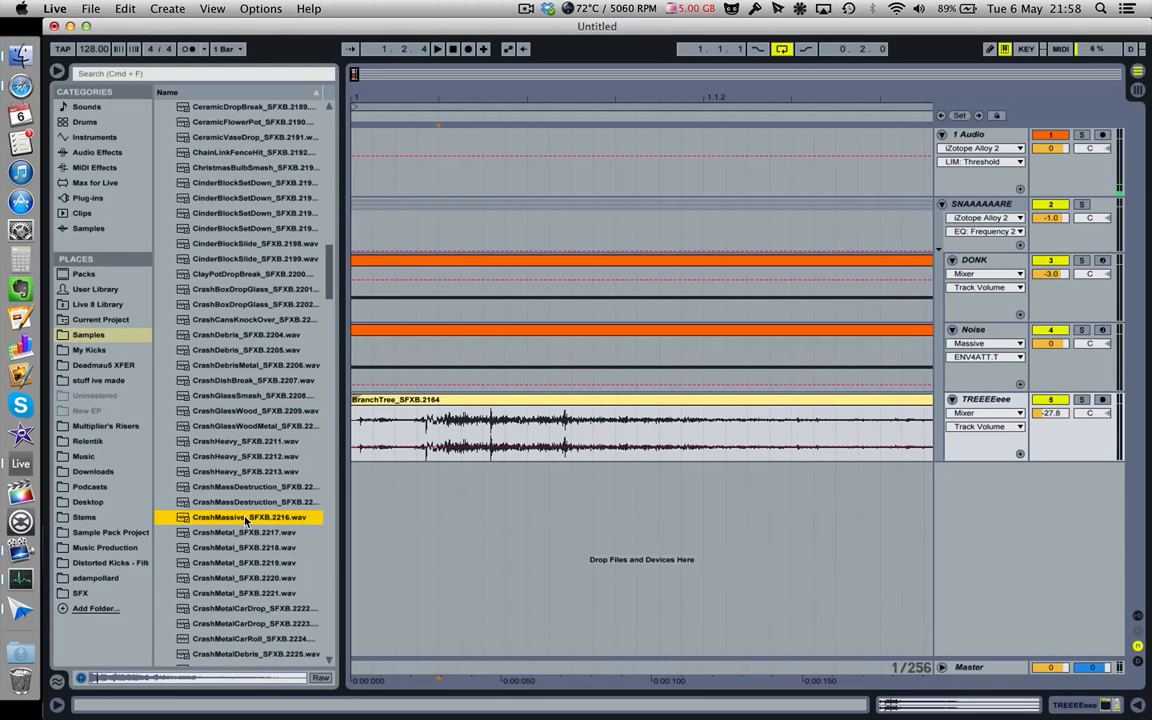
# - Compare the two CrashMassDestruction samples with CrashHeavy_SFXB.2213
pyautogui.click(247, 486)
pyautogui.click(248, 502)
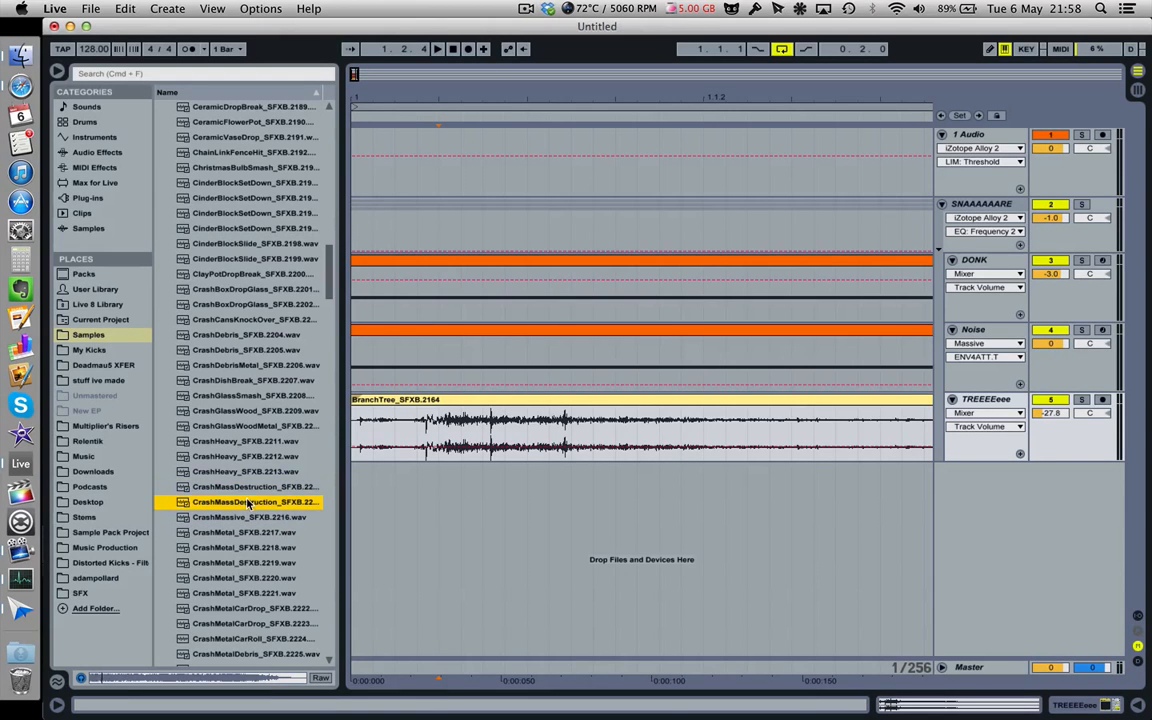
pyautogui.click(242, 472)
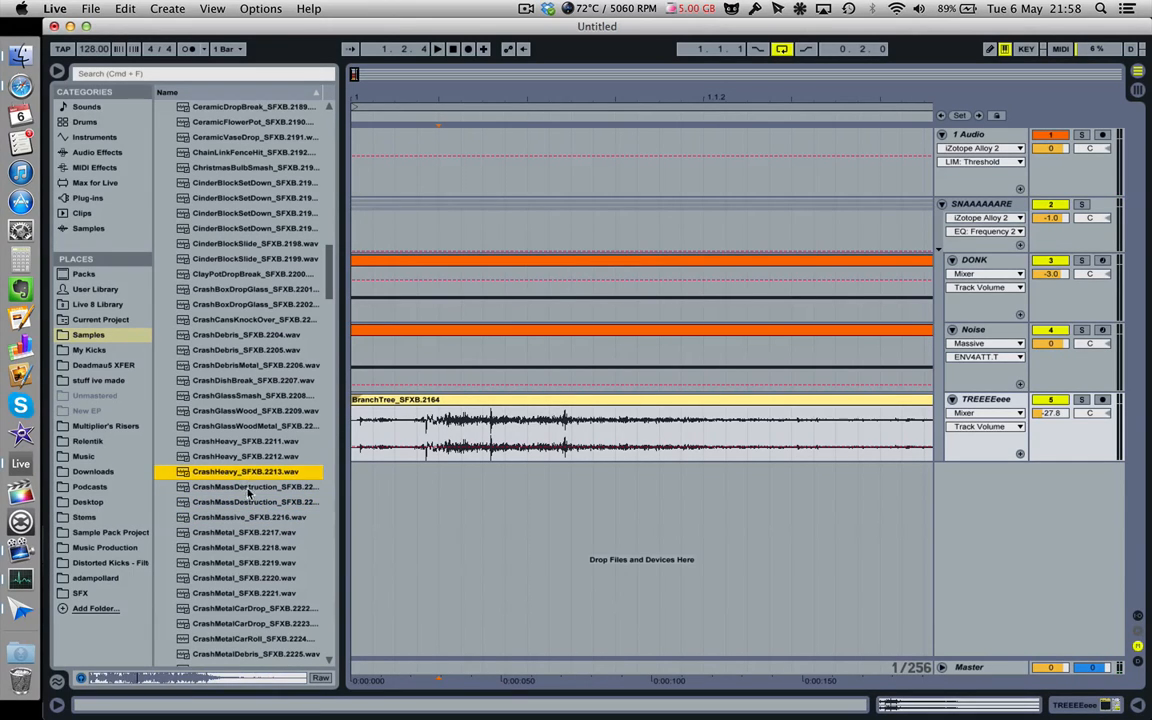
pyautogui.click(250, 502)
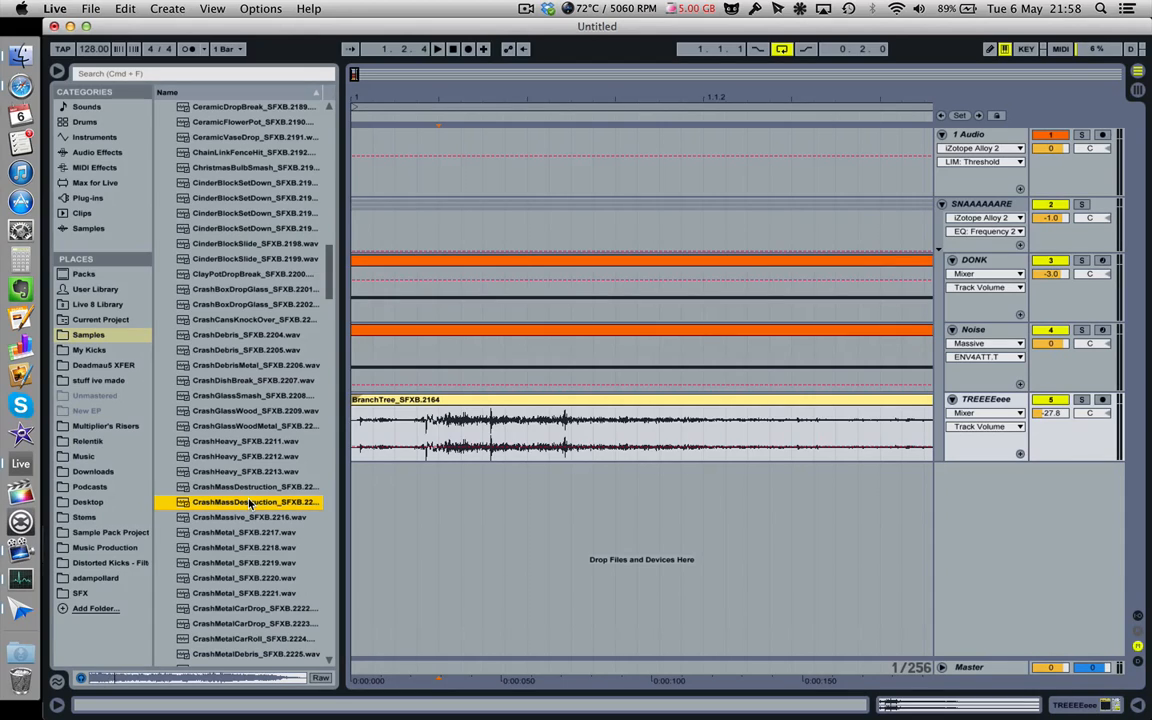
pyautogui.click(248, 486)
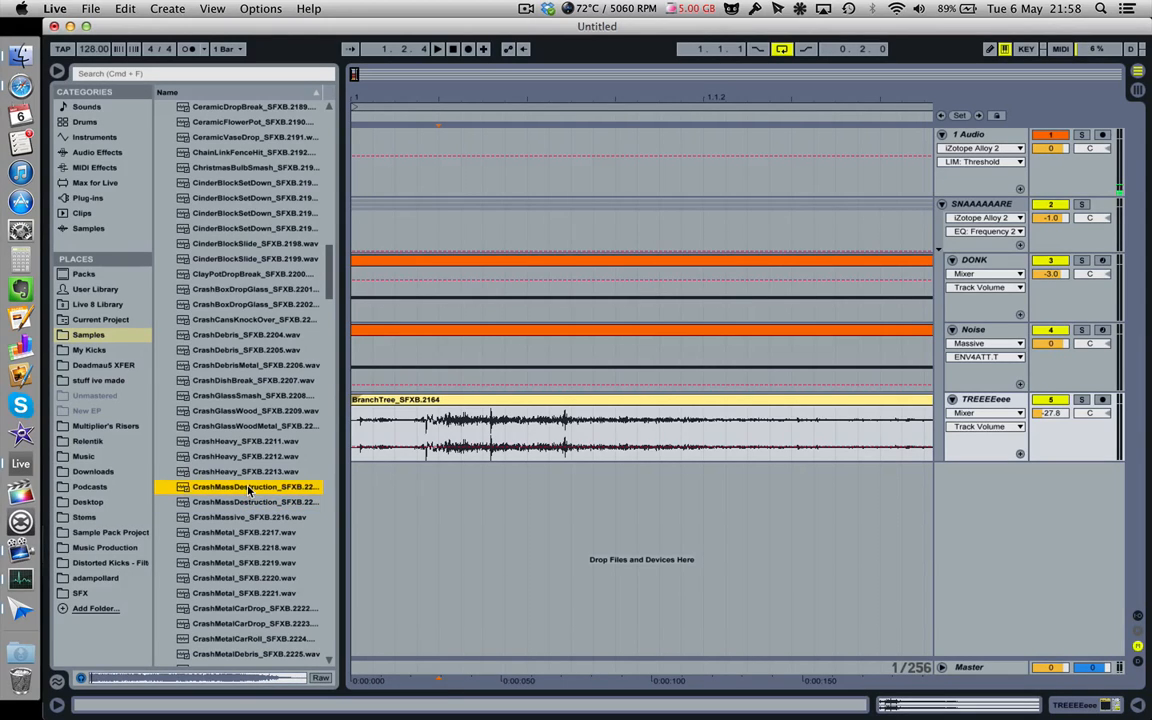
# - Audition the glass and dish crashes: CrashGlassSmash_SFXB.2208, CrashGlassWood_SFXB.2209, CrashDishBreak_SFXB.2207 and CrashGlassWoodMetal
pyautogui.click(237, 396)
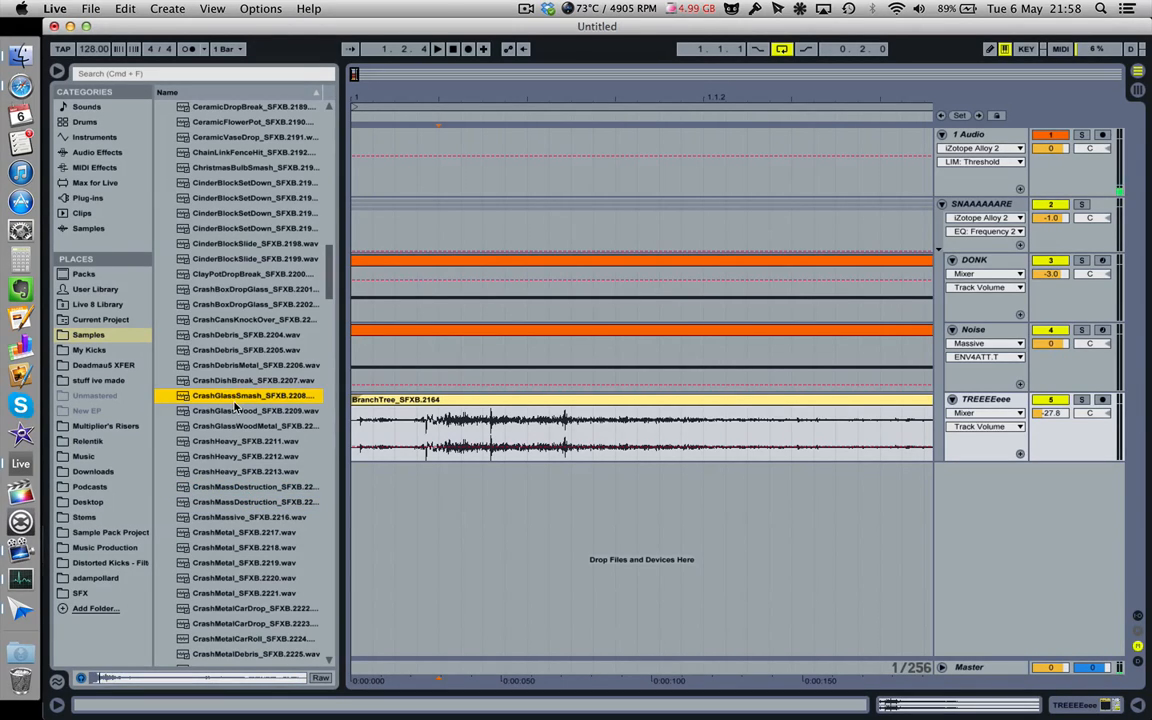
pyautogui.click(236, 412)
pyautogui.click(234, 382)
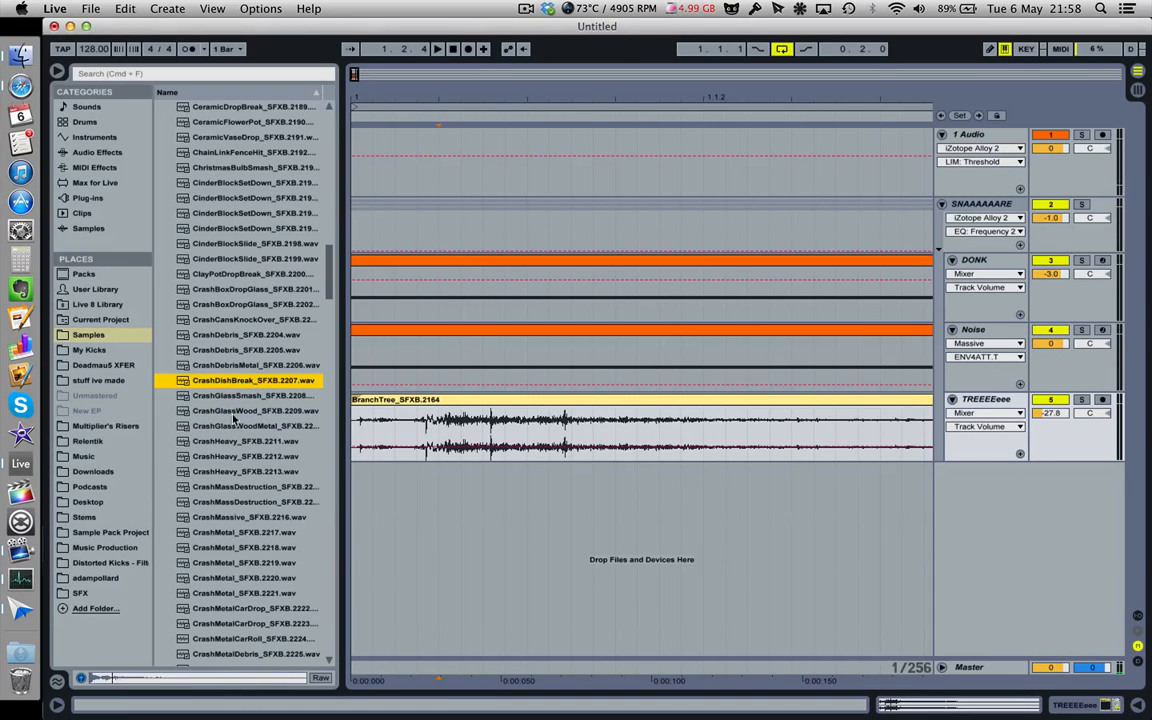
pyautogui.click(234, 424)
pyautogui.click(234, 412)
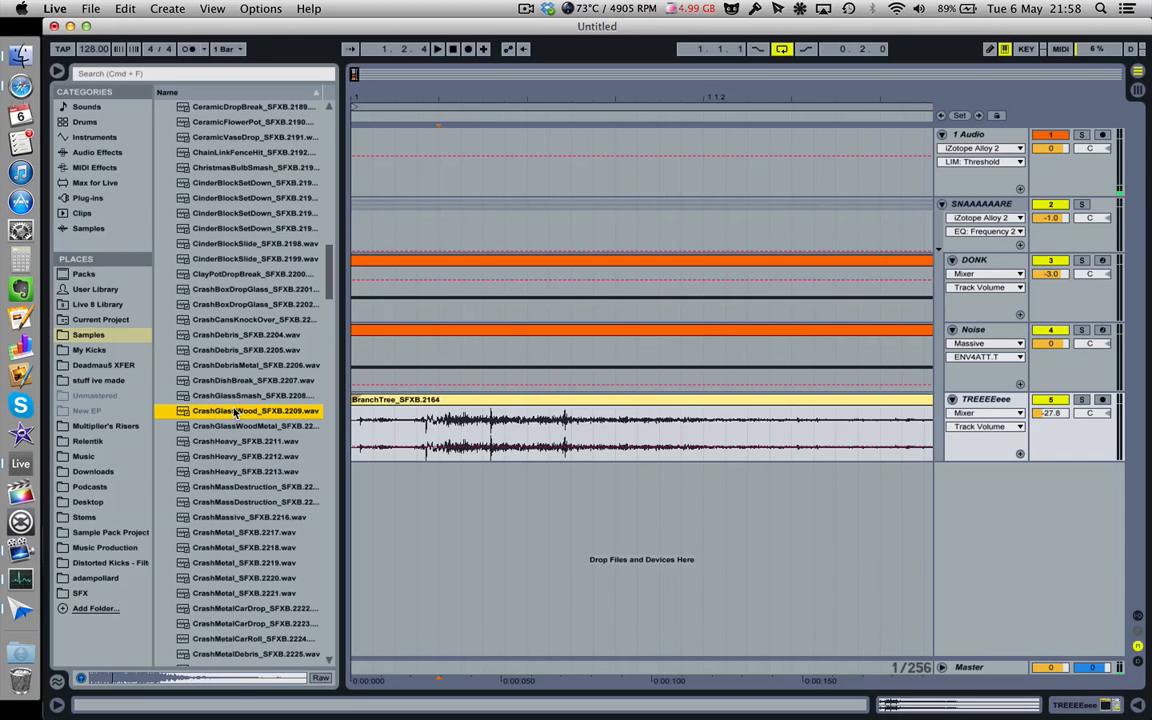
pyautogui.click(235, 426)
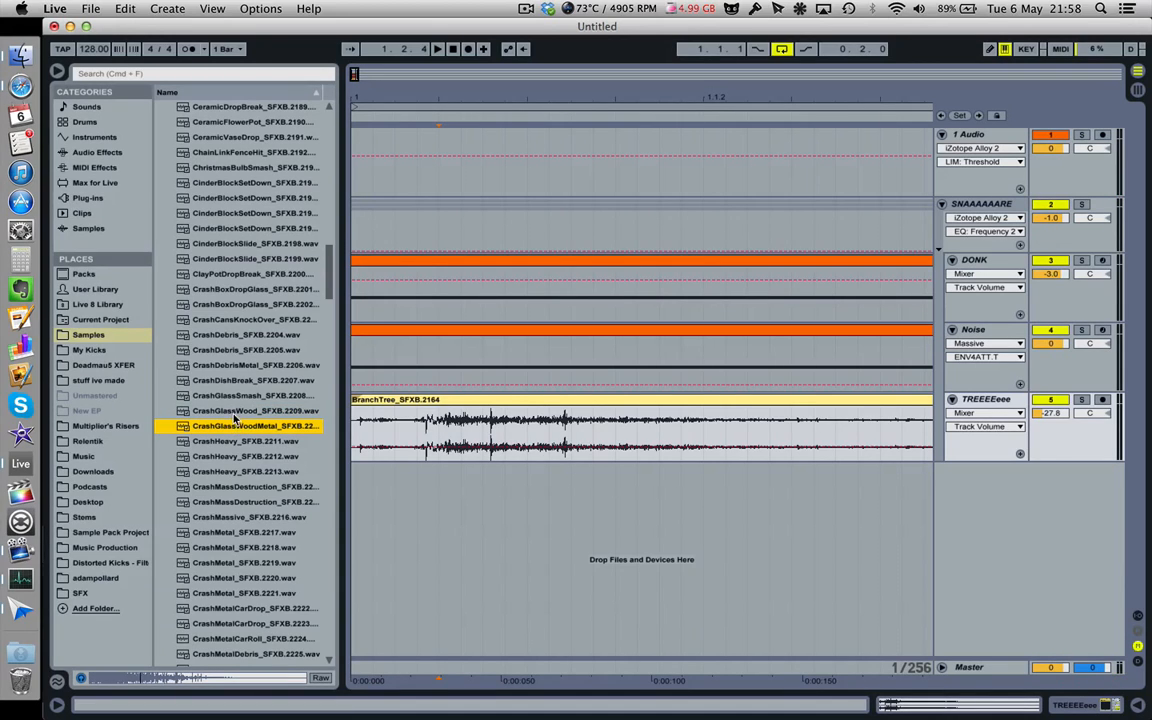
# - Audition the samples one by one backwards from the CrashDebris sounds to the CinderBlockSetDown sounds
pyautogui.click(234, 335)
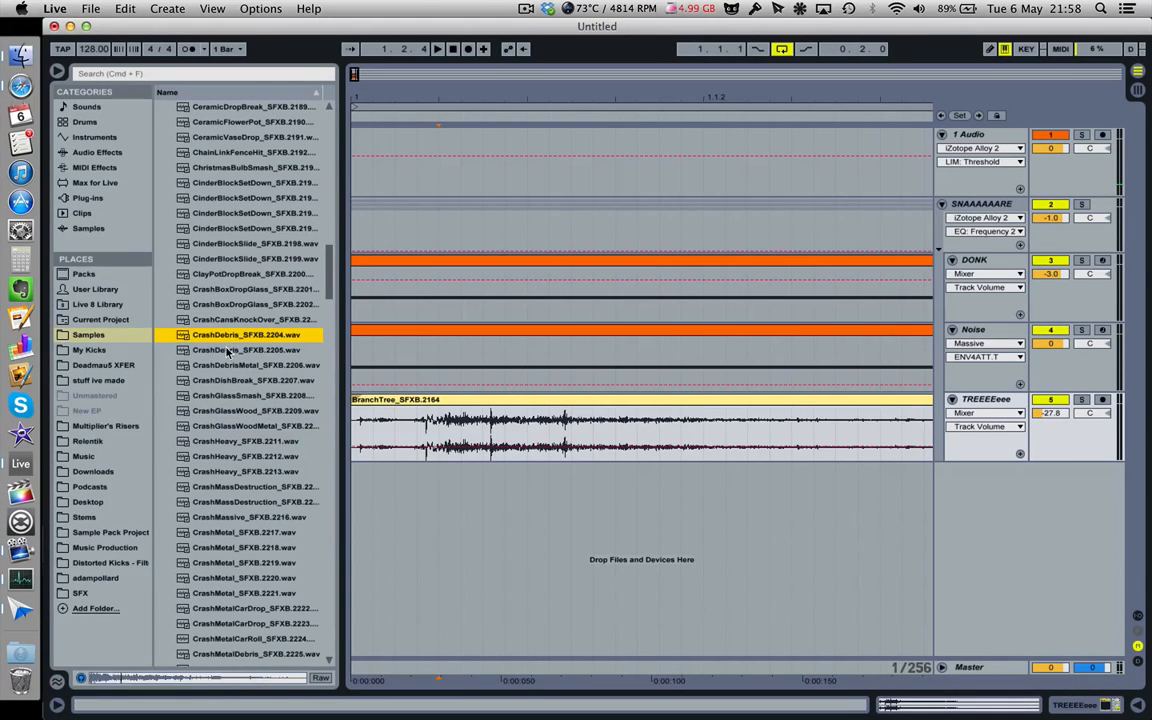
pyautogui.click(228, 351)
pyautogui.press('Up')
pyautogui.press('Up')
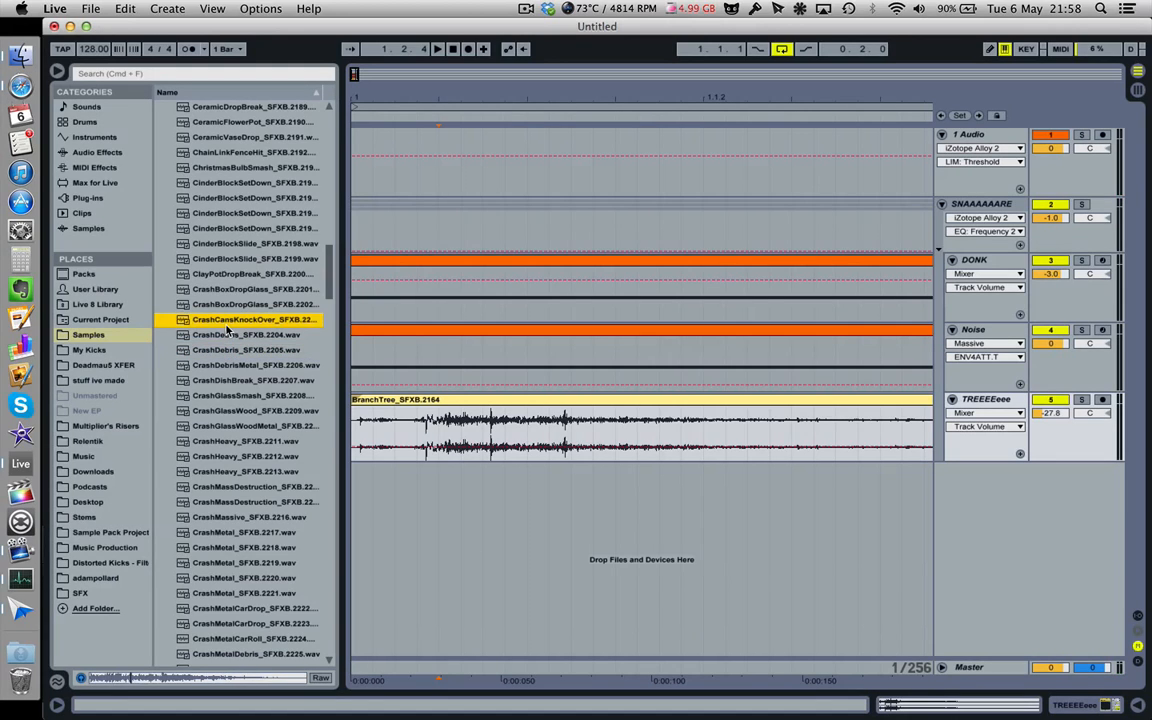
pyautogui.press('Up')
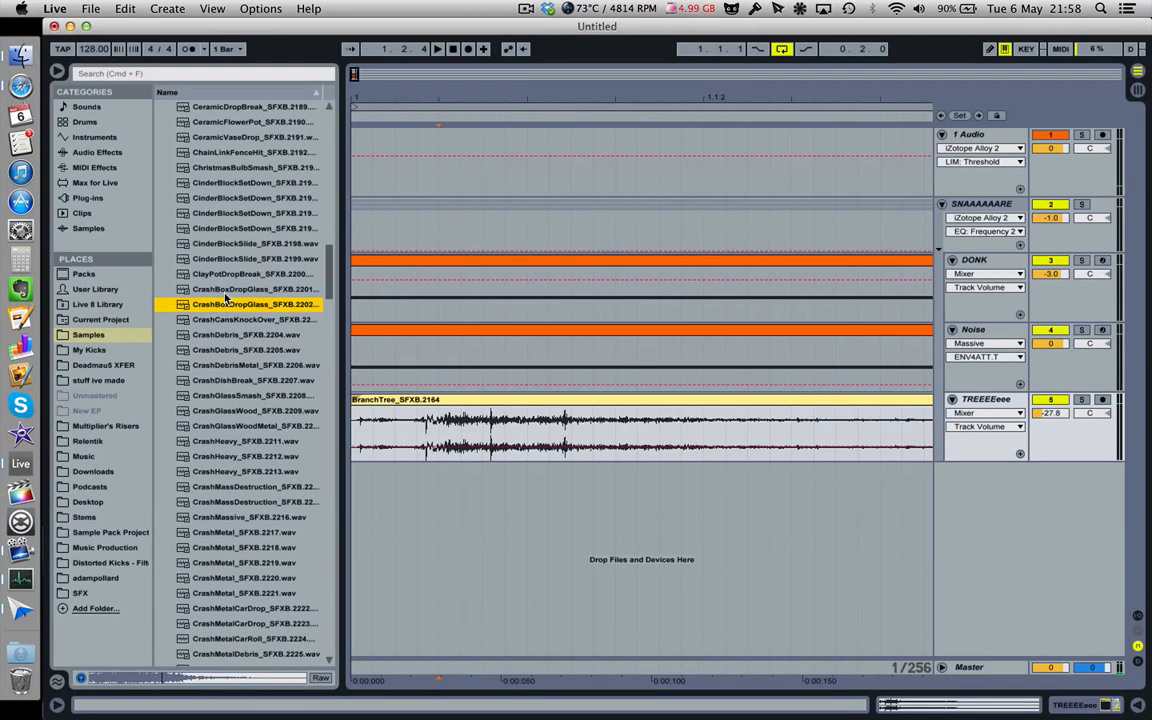
pyautogui.press('Up')
pyautogui.press('Up')
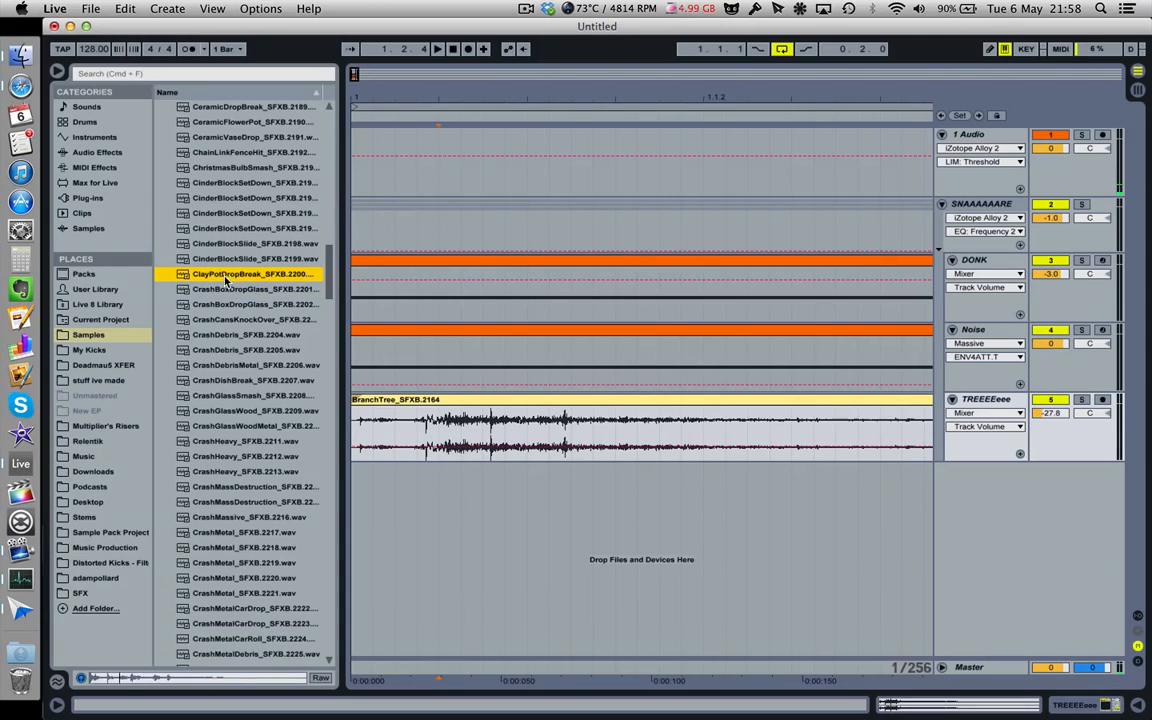
pyautogui.press('Up')
pyautogui.press('Up')
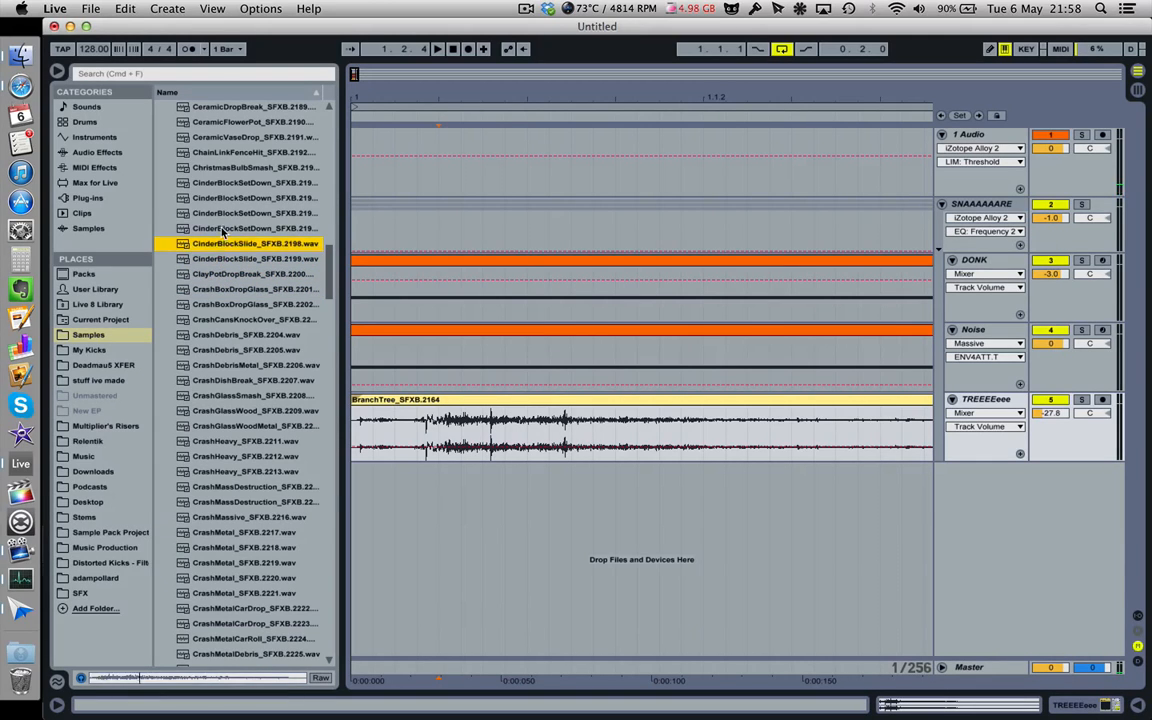
pyautogui.press('Up')
pyautogui.press('Up')
# - Compare ChainLinkFenceHit_SFXB.2192 with the ChristmasBulbSmash sample and select the fence hit
pyautogui.click(223, 154)
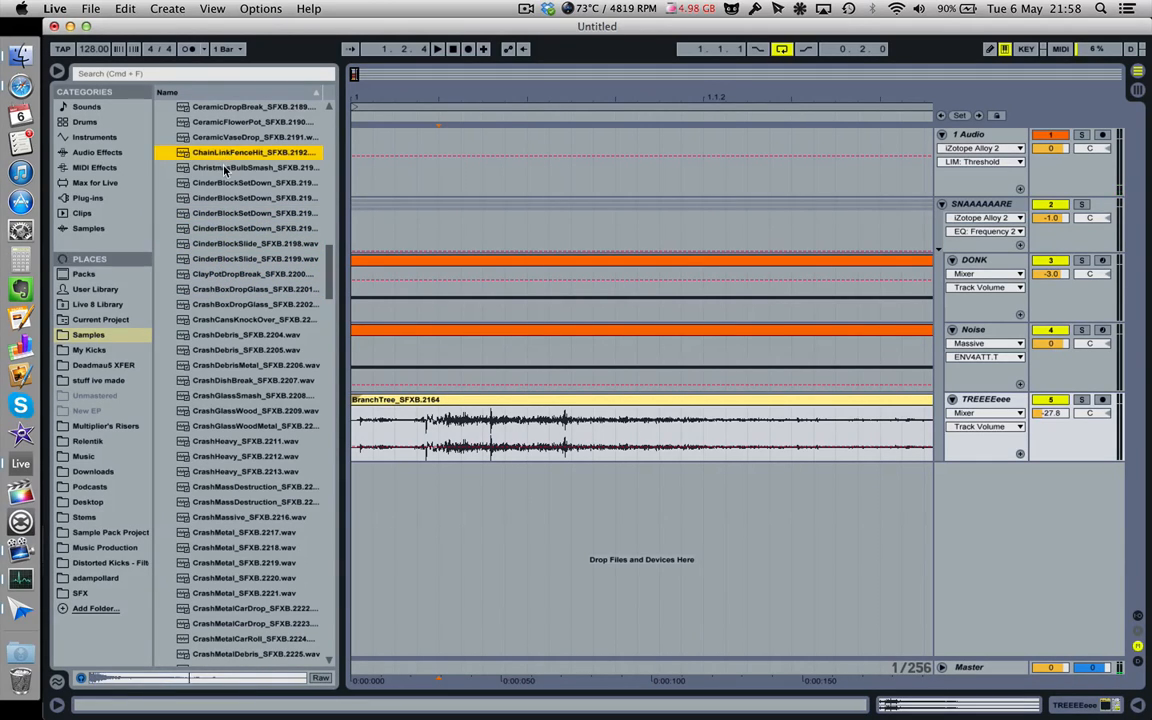
pyautogui.click(224, 168)
pyautogui.click(224, 157)
# - Add an audio track below TREEEEeee and place ChainLinkFenceHit_SFXB.2192 at its start
pyautogui.click(988, 402)
pyautogui.press('super+t')
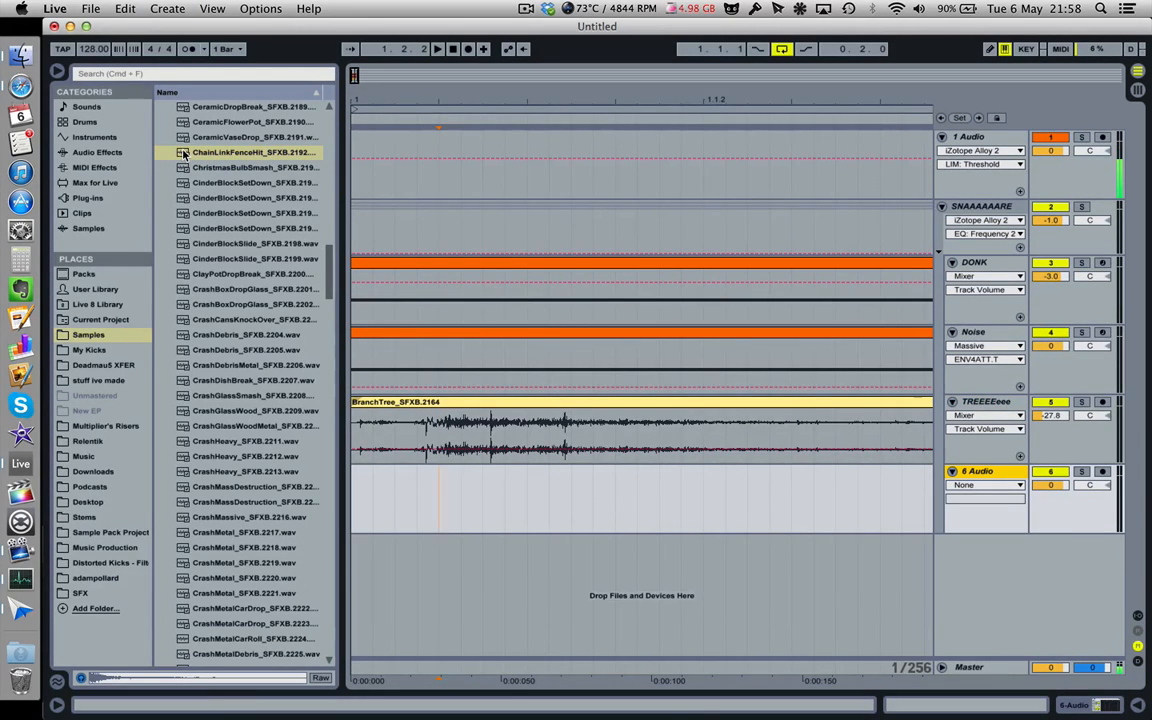
pyautogui.moveTo(183, 153); pyautogui.dragTo(418, 516)
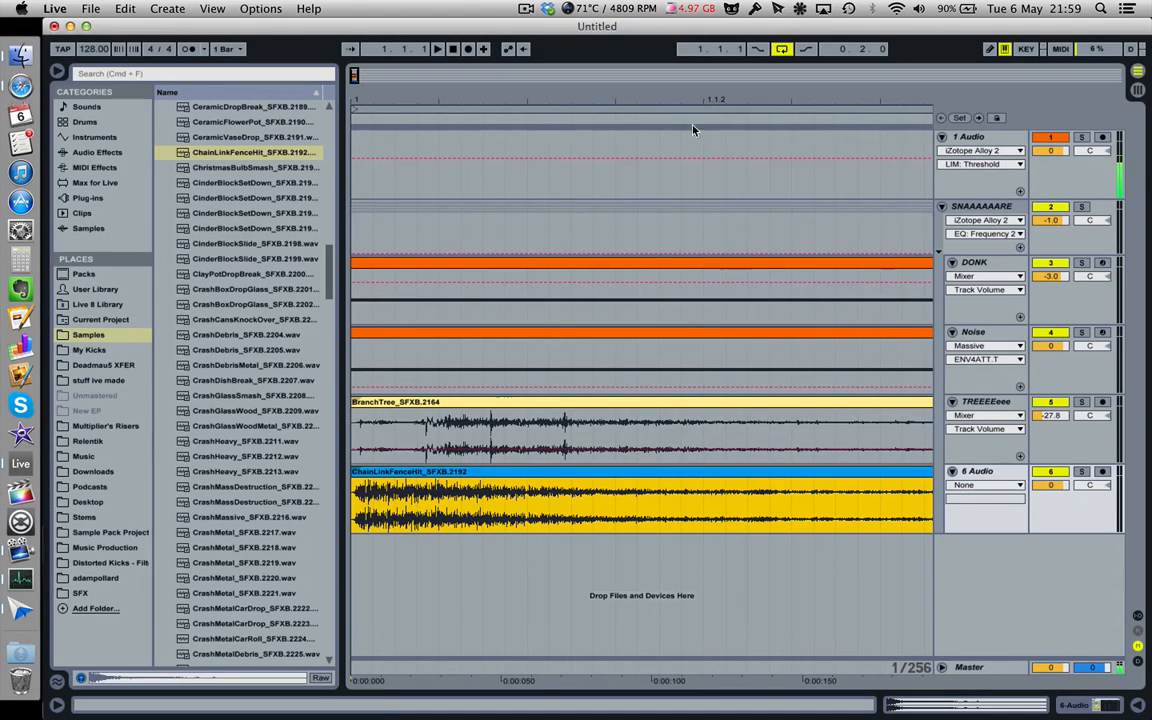
# - Balance the 6 Audio track's volume at about -28.0 dB during playback, using a mute comparison
pyautogui.moveTo(690, 101); pyautogui.dragTo(528, 83)
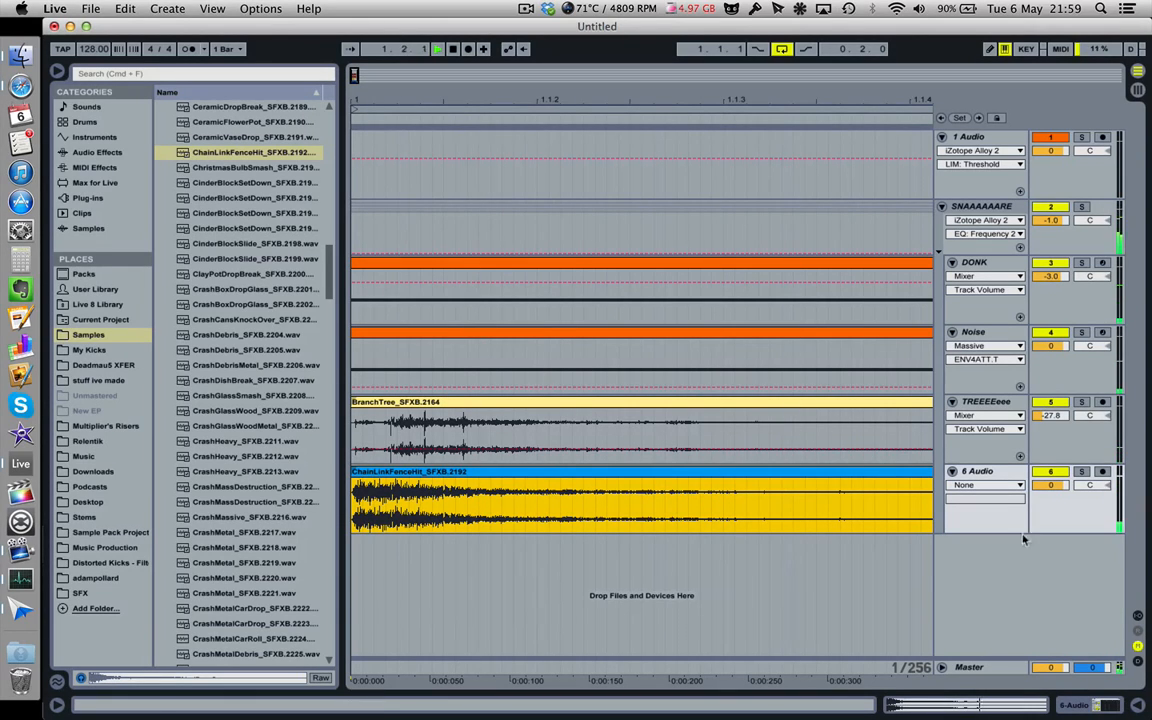
pyautogui.moveTo(1050, 485); pyautogui.dragTo(1050, 574)
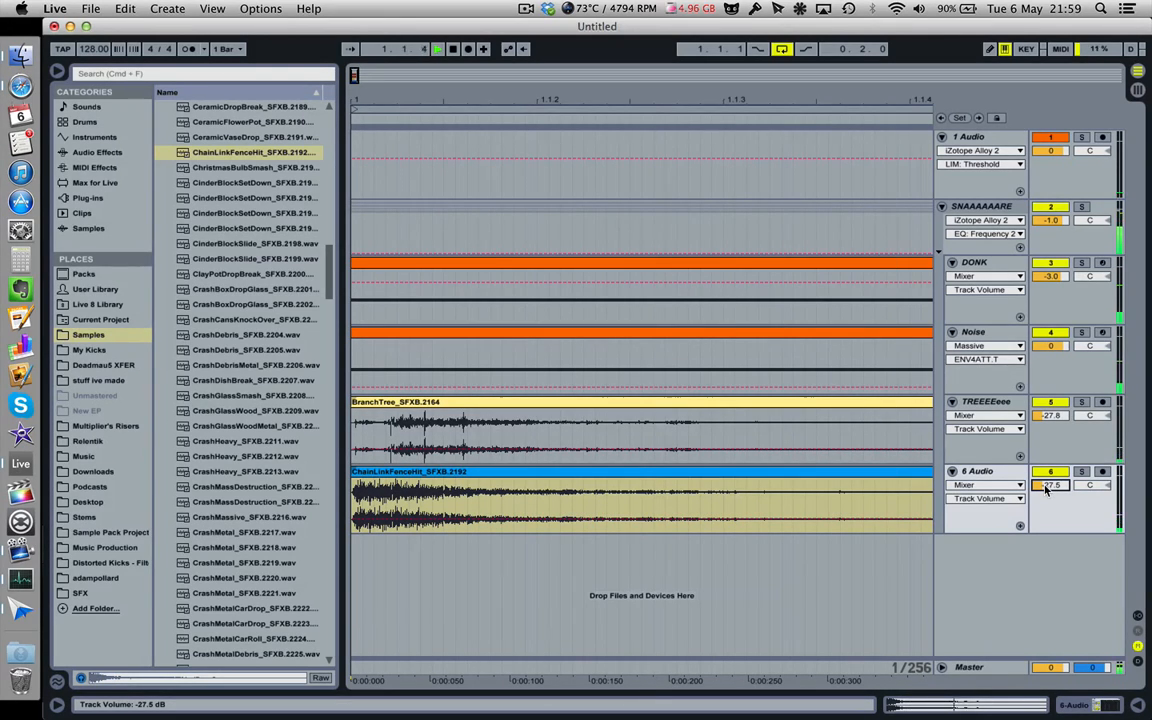
pyautogui.moveTo(1047, 488); pyautogui.dragTo(1047, 502)
pyautogui.click(1047, 475)
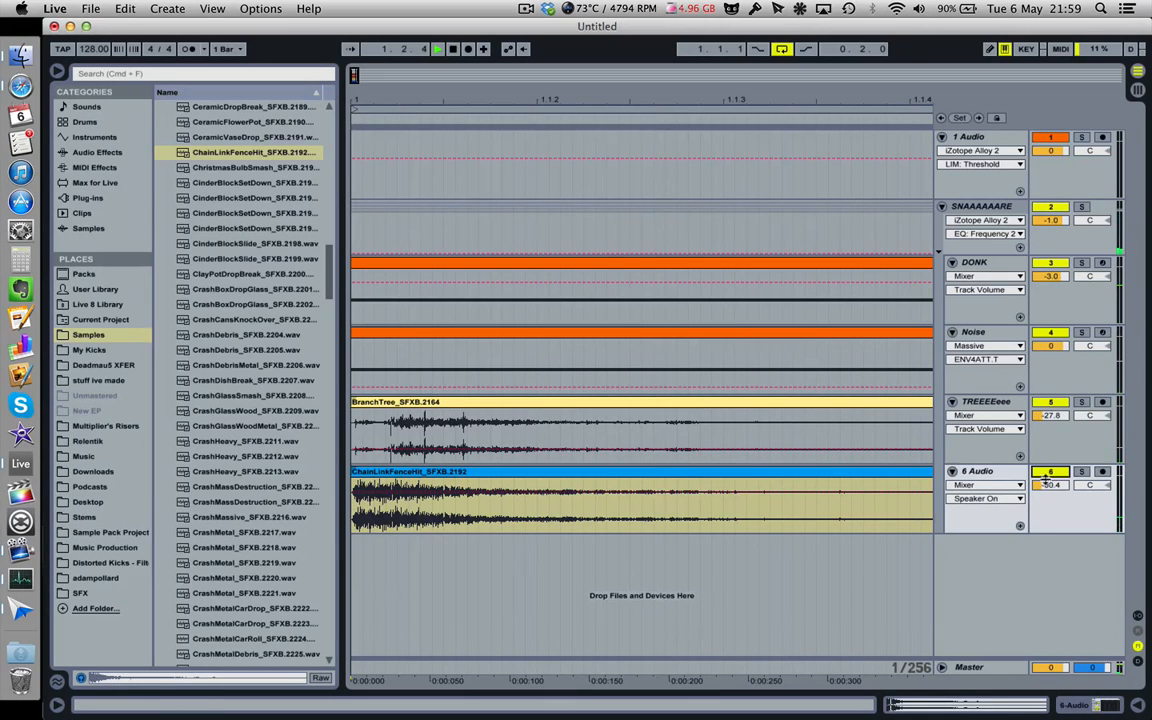
pyautogui.moveTo(1047, 484); pyautogui.dragTo(1047, 476)
# - Solo the 6 Audio track, resume playback and show its device view
pyautogui.click(1081, 471)
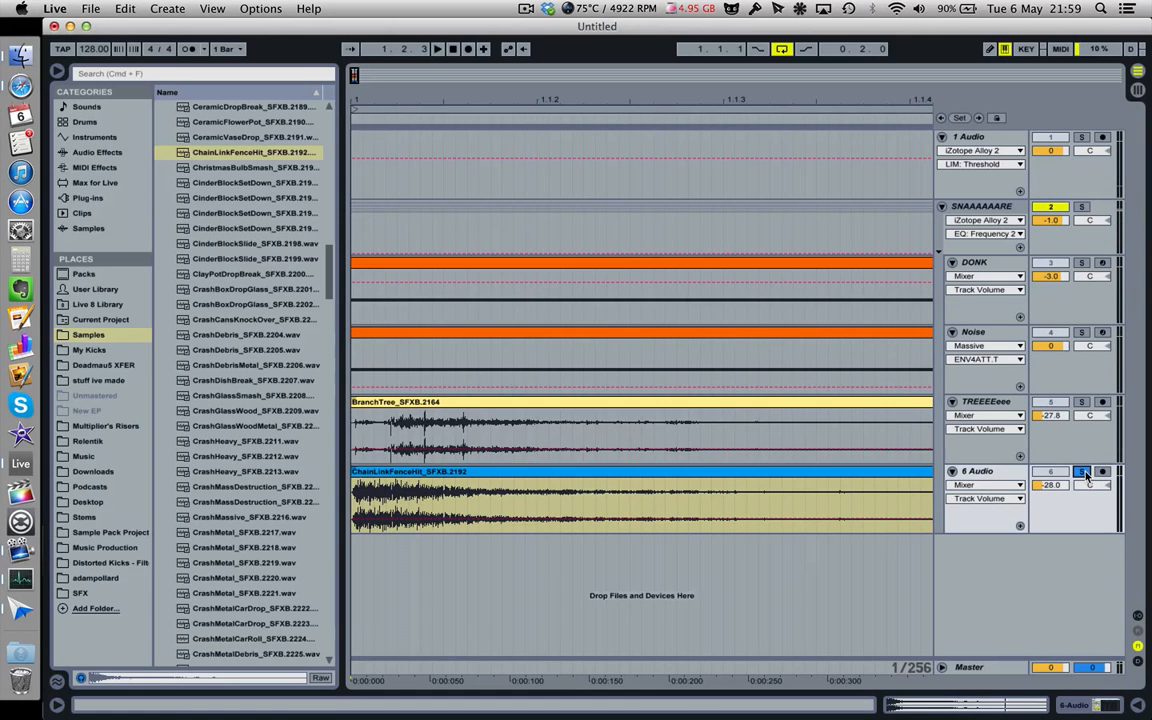
pyautogui.press('space')
pyautogui.click(1083, 703)
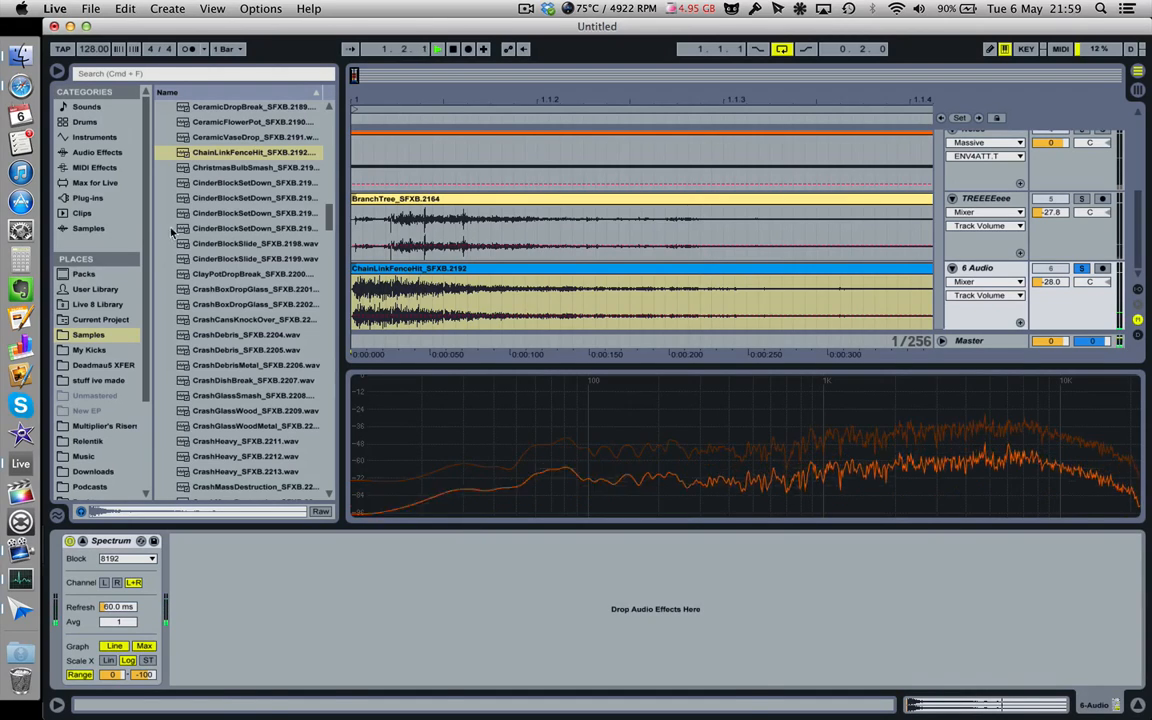
# - Copy the iZotope Alloy 2 effect from TREEEEeee to 6 Audio ahead of Spectrum, and open its equalizer
pyautogui.click(897, 213)
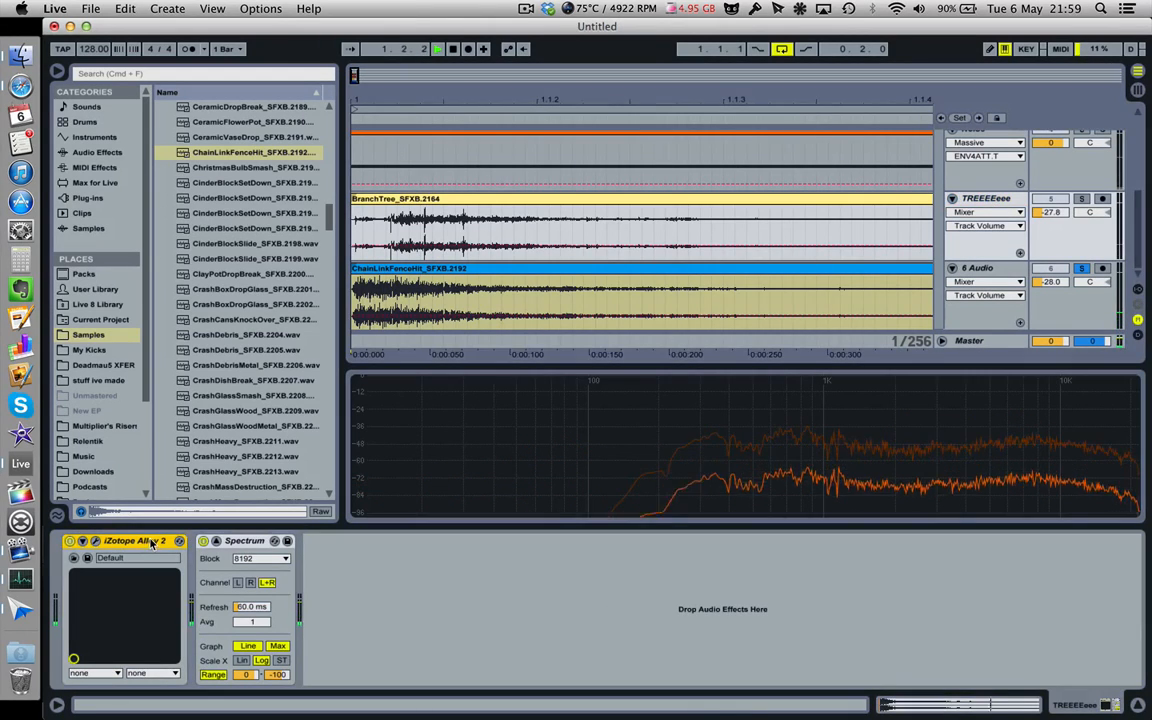
pyautogui.click(969, 270)
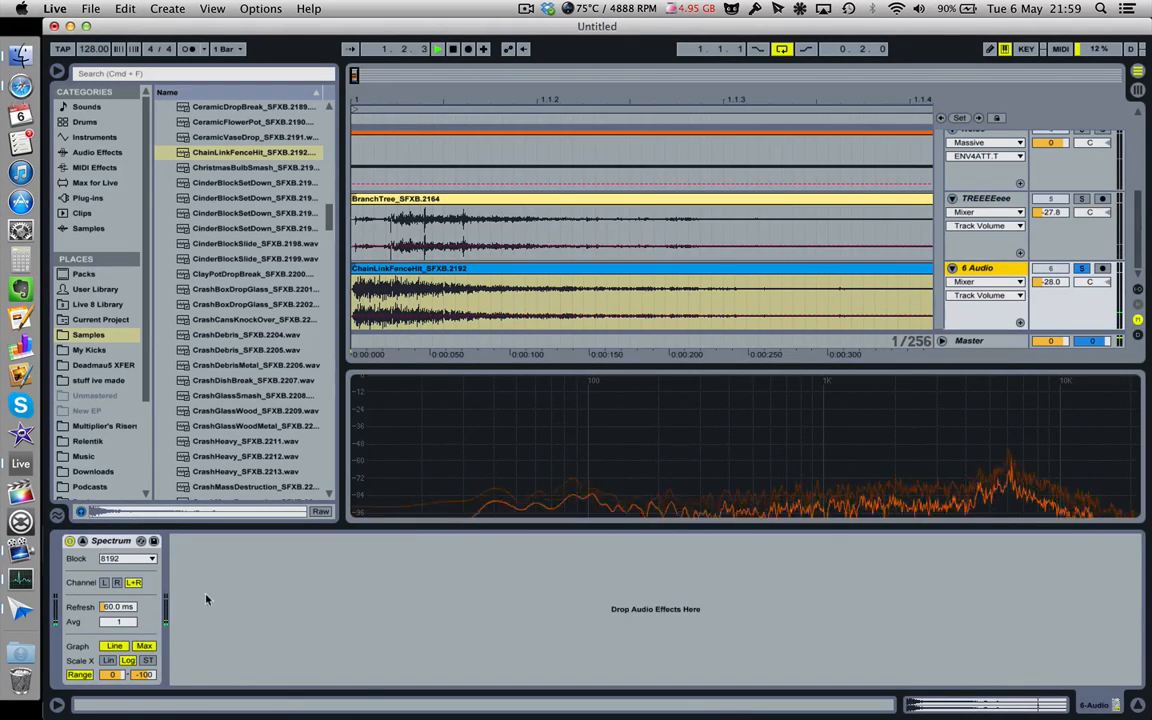
pyautogui.click(113, 545)
pyautogui.press('super+v')
pyautogui.click(97, 541)
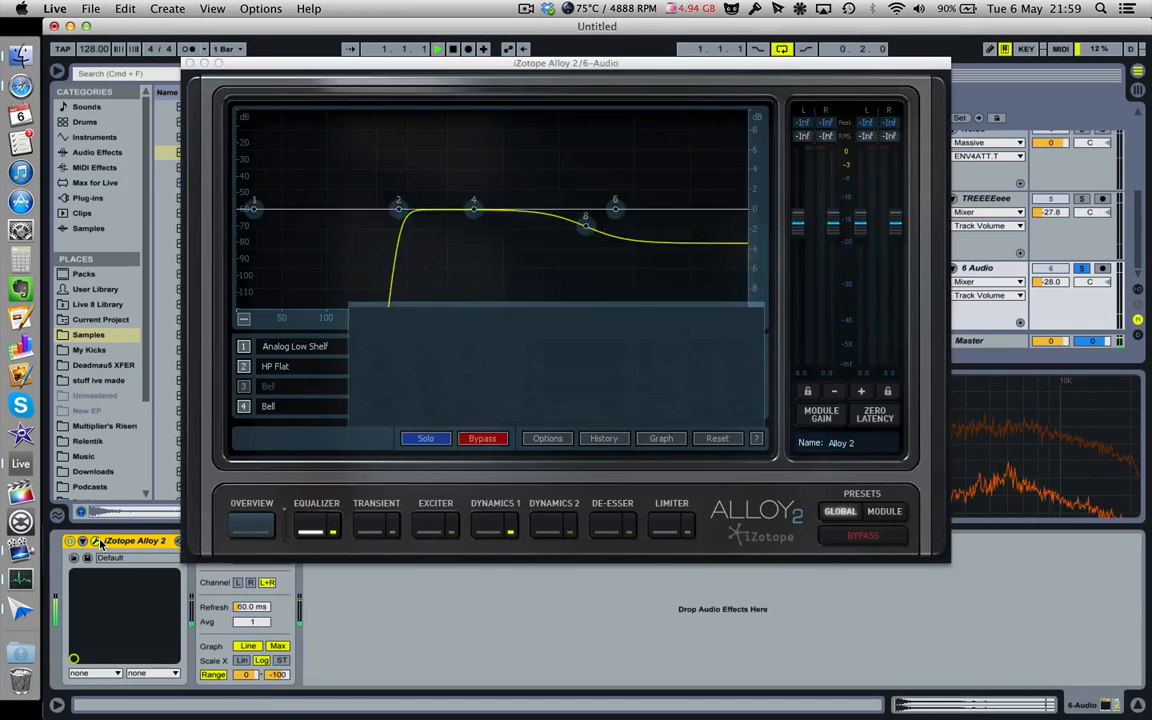
pyautogui.click(731, 412)
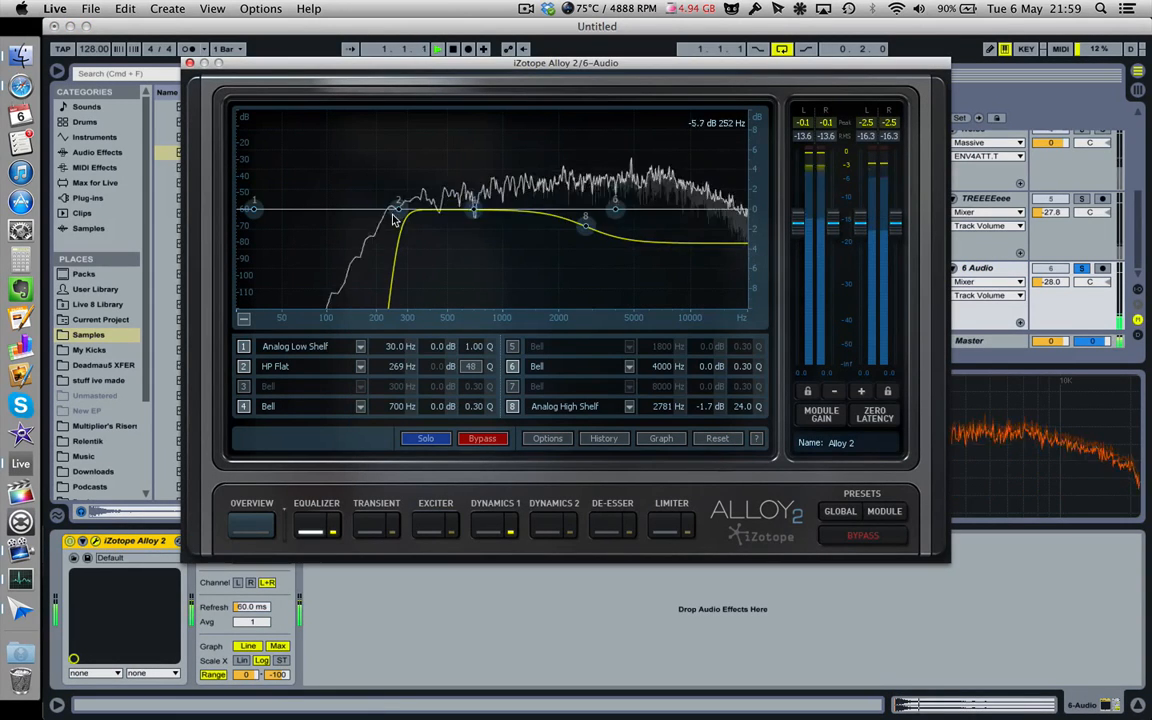
# - Set band 2's high-pass to 250 Hz, move band 8's high shelf to a higher frequency with less cut, and close Alloy 2
pyautogui.moveTo(397, 215)
pyautogui.mouseDown()
pyautogui.moveTo(315, 208)
pyautogui.moveTo(398, 213)
pyautogui.moveTo(390, 222)
pyautogui.mouseUp()
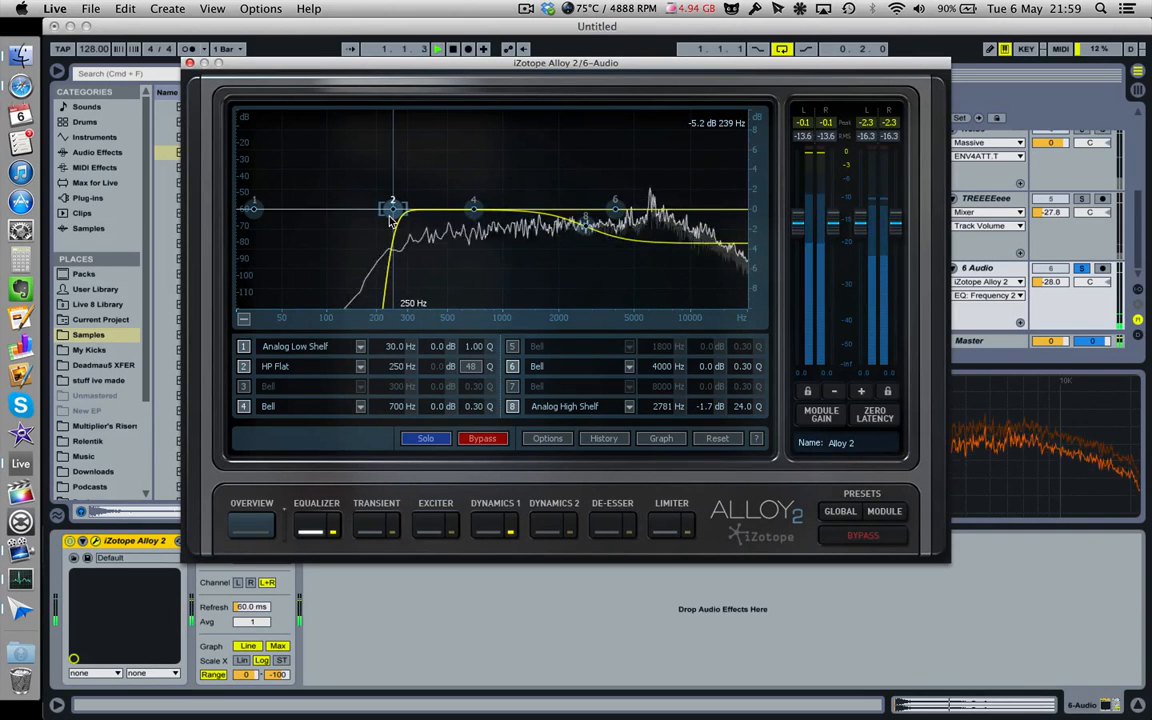
pyautogui.moveTo(586, 224); pyautogui.dragTo(632, 217)
pyautogui.click(190, 63)
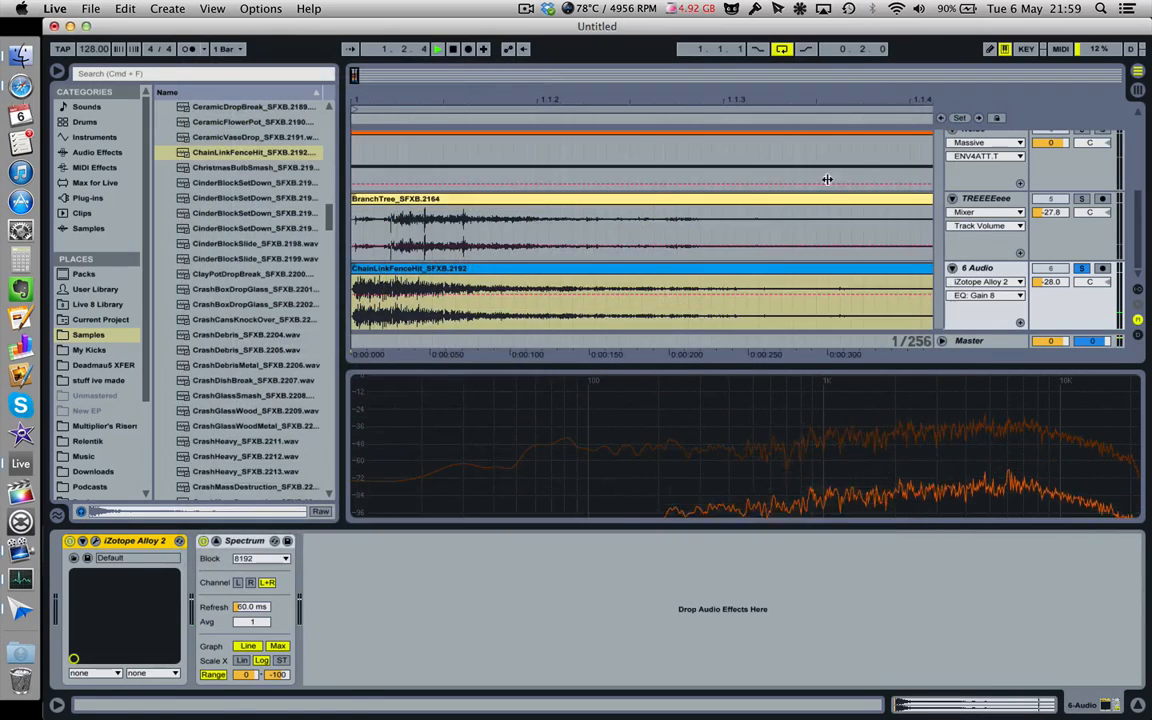
# - Balance the 6 Audio track's volume against the other layers during playback, settling at about -31.7 dB
pyautogui.moveTo(1050, 282)
pyautogui.mouseDown()
pyautogui.moveTo(1050, 255)
pyautogui.moveTo(1047, 286)
pyautogui.mouseUp()
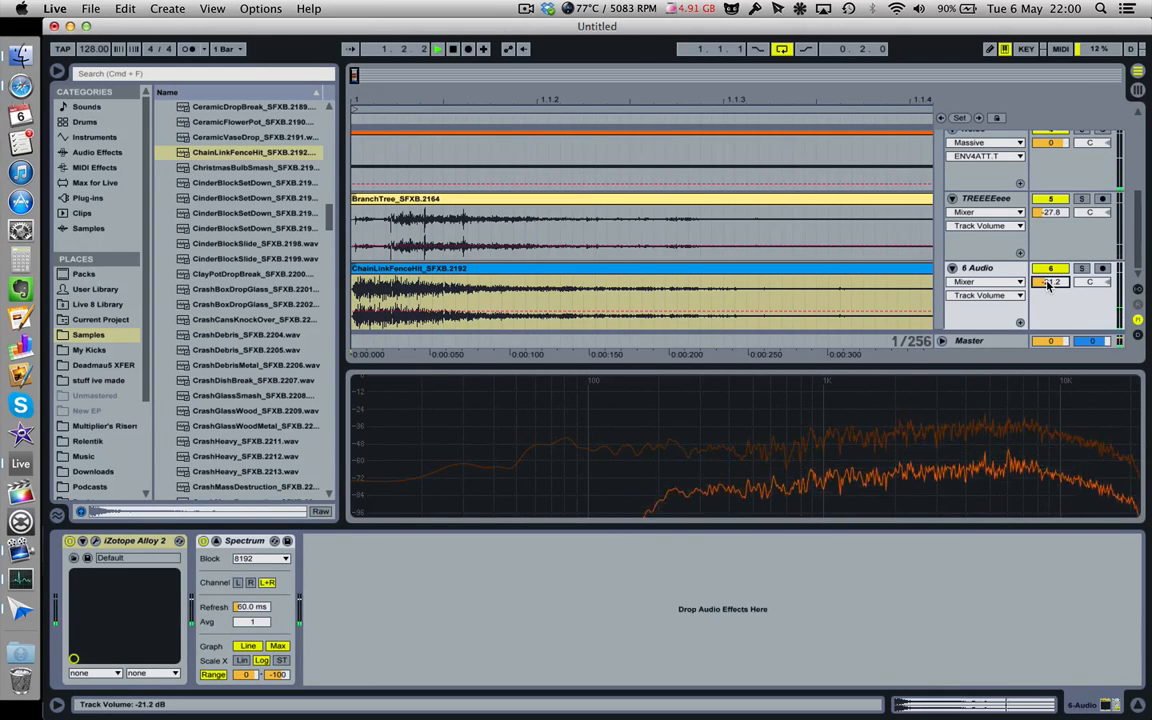
pyautogui.moveTo(1047, 286); pyautogui.dragTo(1047, 293)
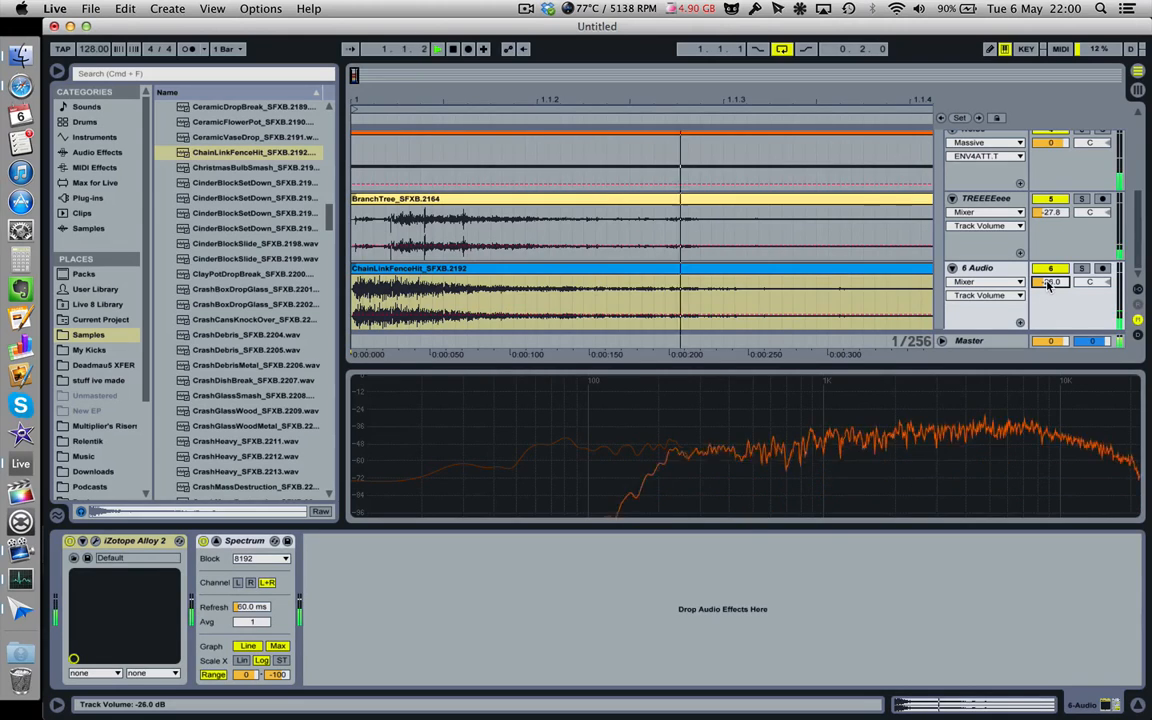
pyautogui.moveTo(1050, 282); pyautogui.dragTo(1047, 283)
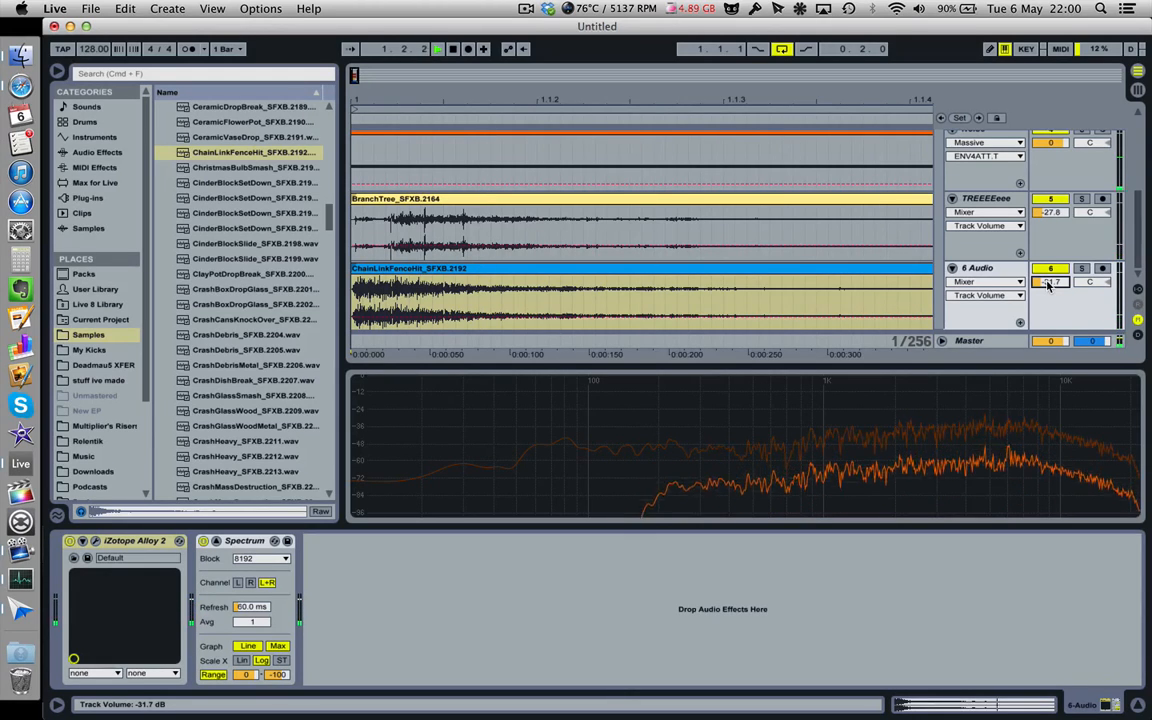
pyautogui.press('space')
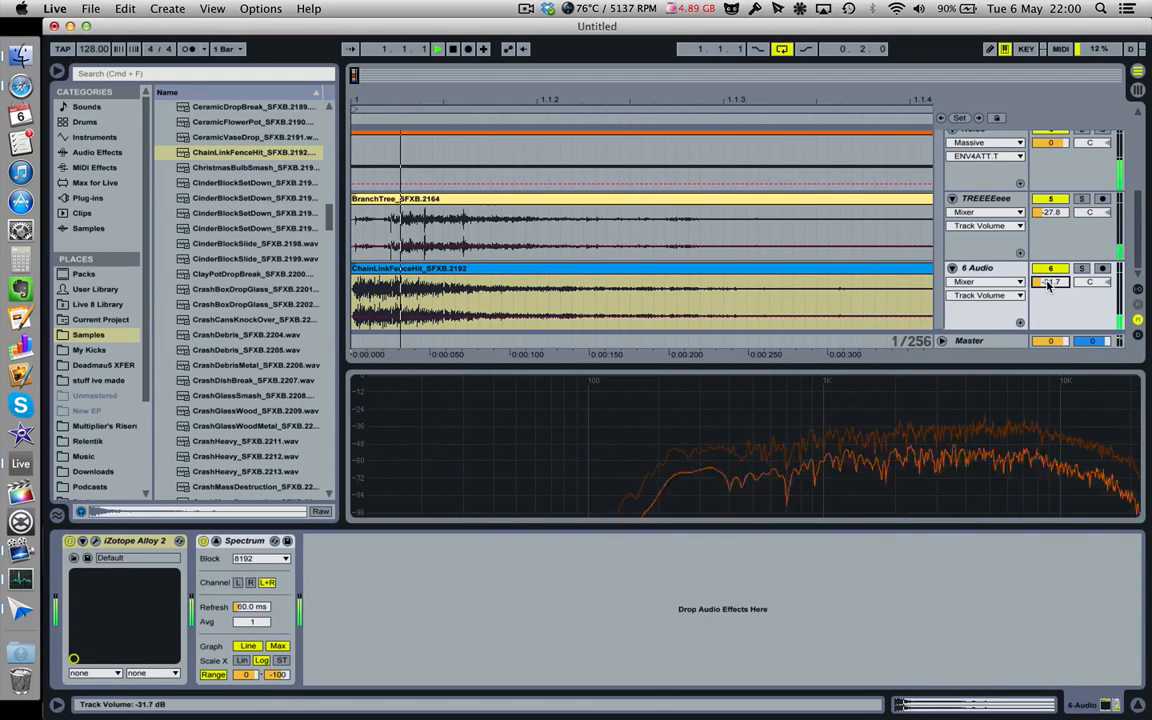
# - Rename the 6 Audio track as THIGN???? and stop playback
pyautogui.click(1010, 271)
pyautogui.press('super+r')
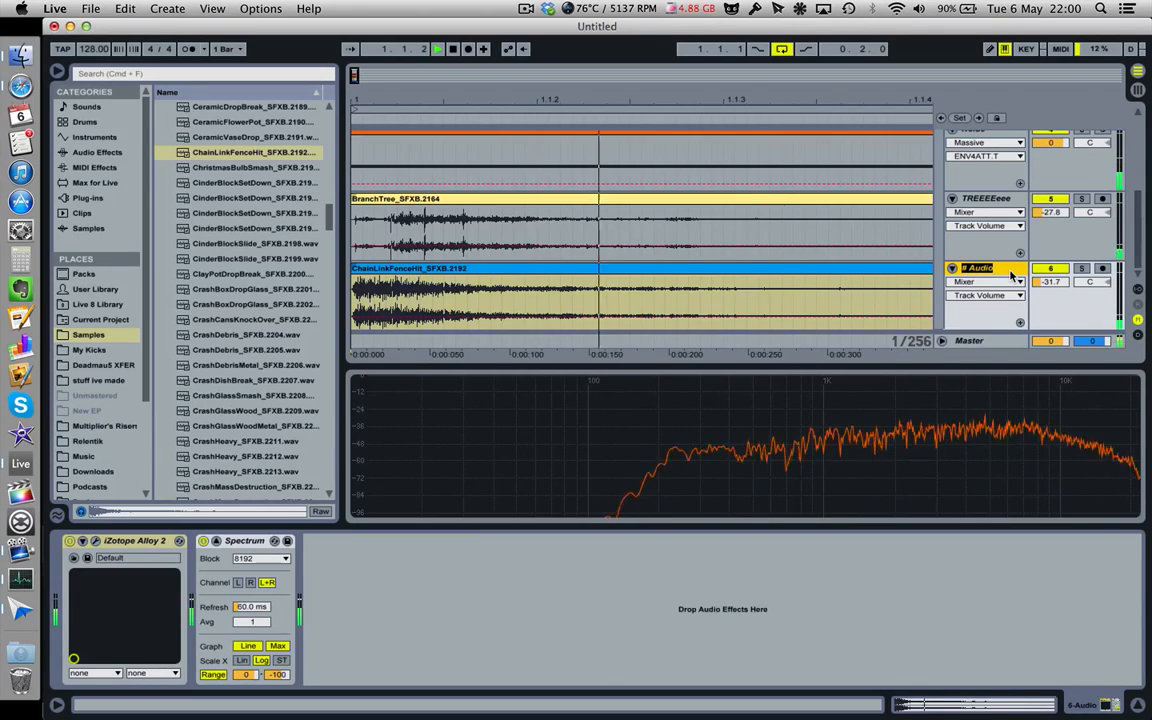
pyautogui.write('TH')
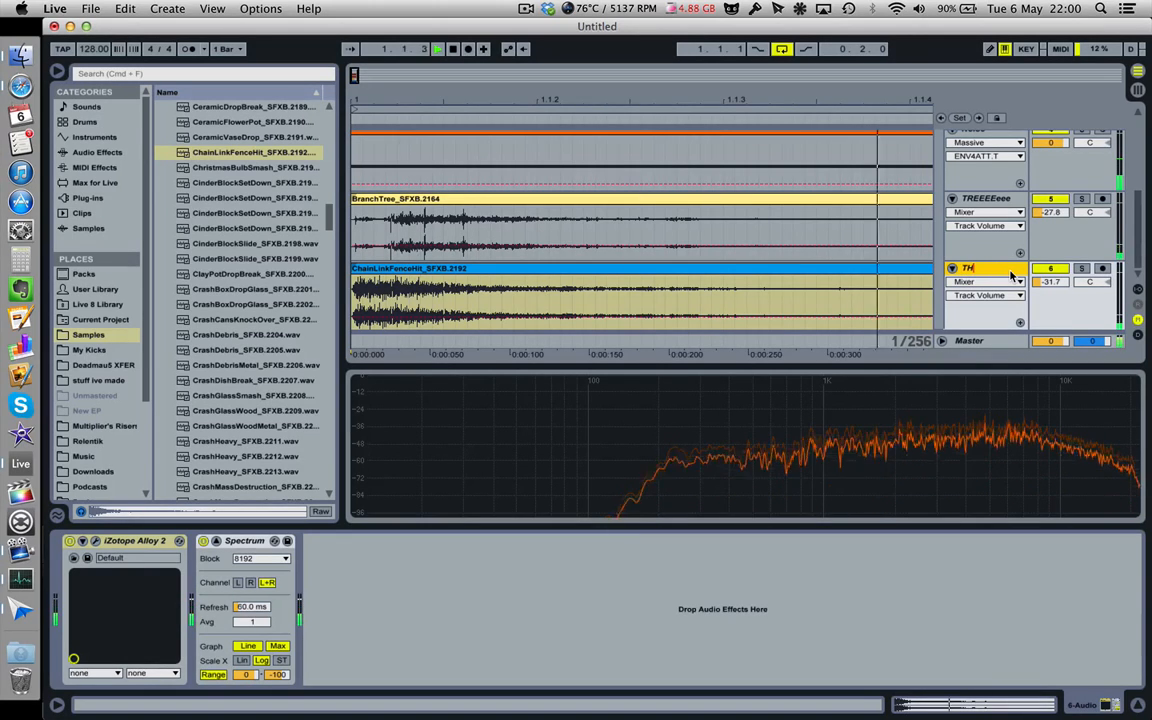
pyautogui.write('IGN????')
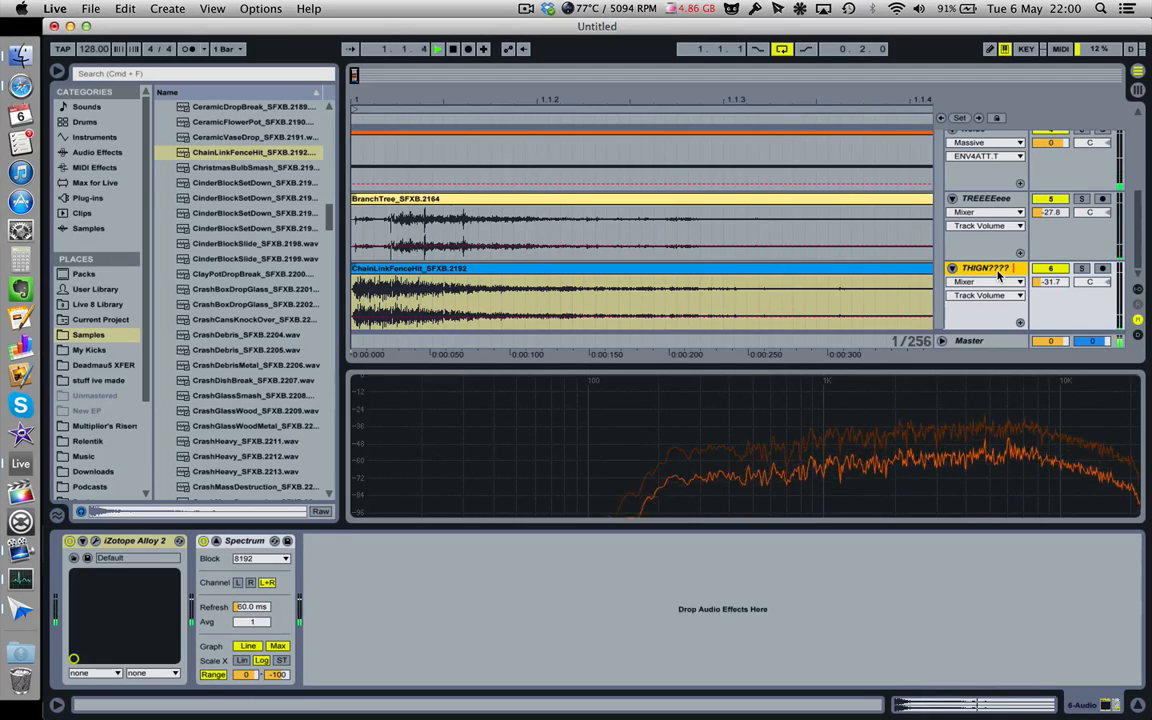
pyautogui.click(645, 40)
pyautogui.press('space')
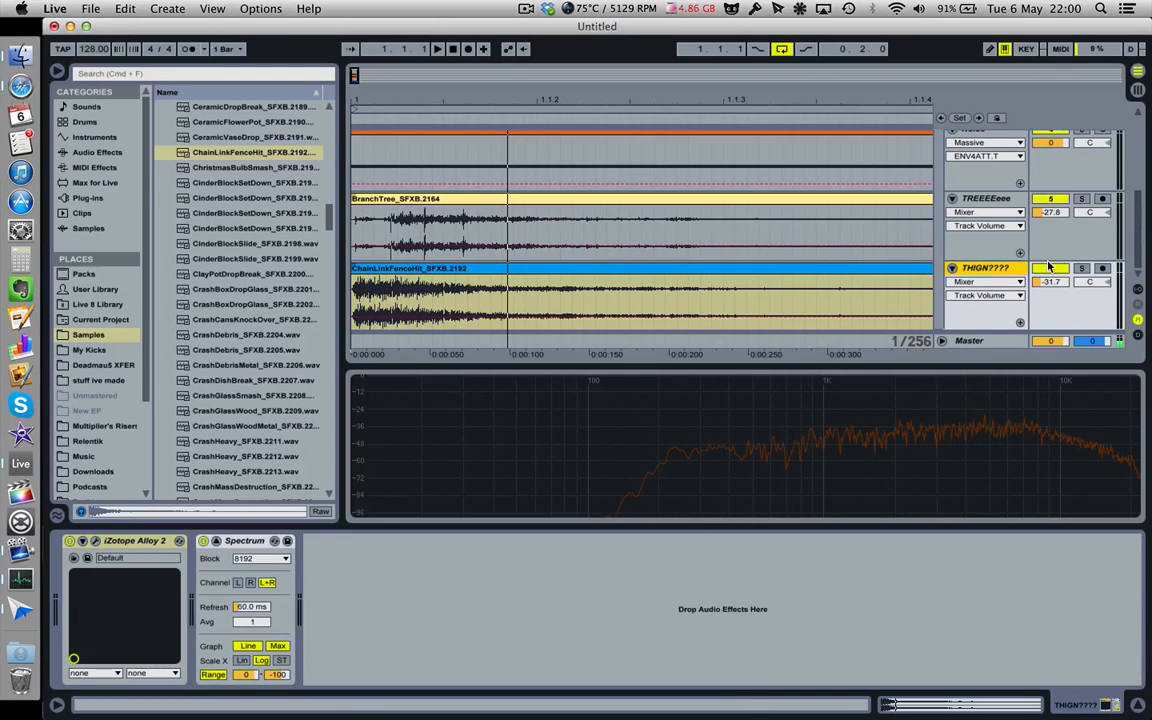
# - Rename the chain-link-fence sample's track as Chain Link, resume playback and solo the track
pyautogui.press('super+r')
pyautogui.write('Chain Link')
pyautogui.press('Return')
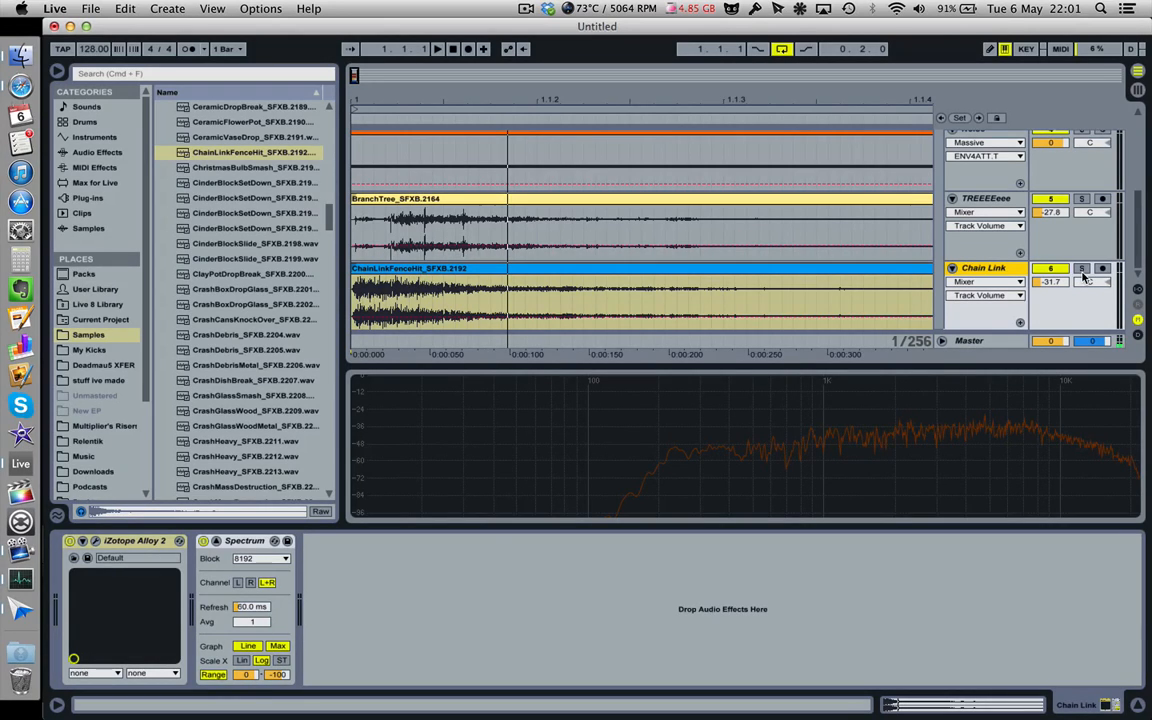
pyautogui.press('space')
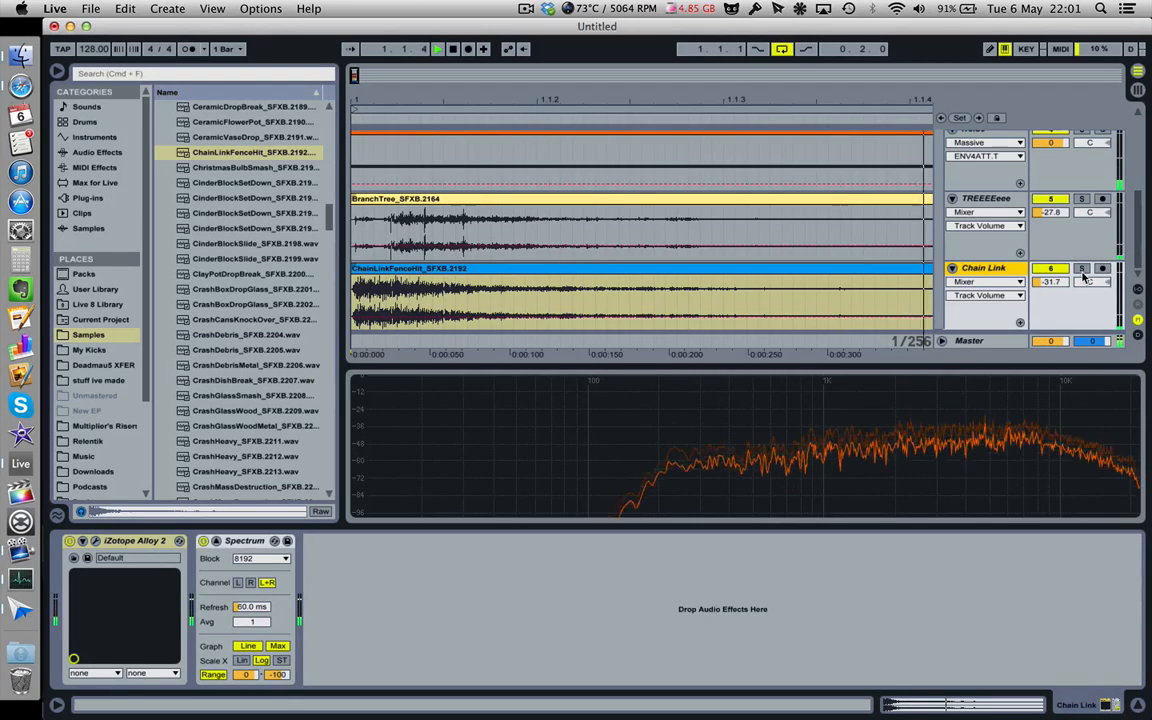
pyautogui.click(1081, 269)
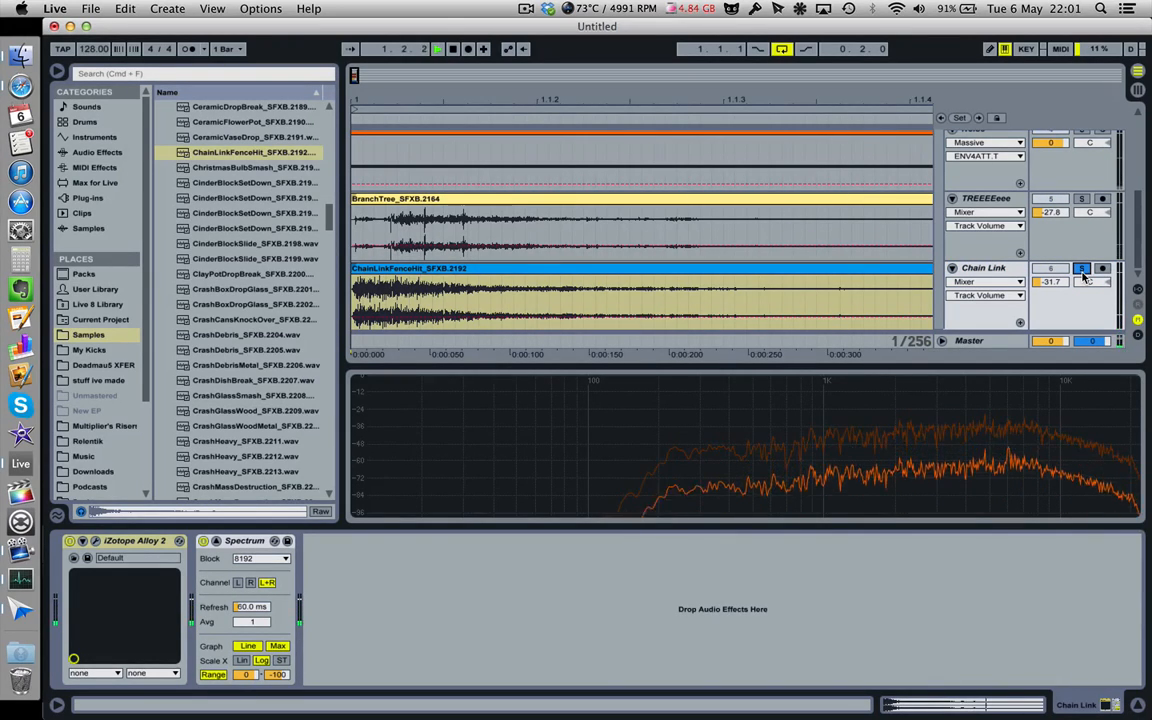
# - Insert the iZotope Trash 2 VST ahead of Alloy 2 on the Chain Link track and dismiss its Preset Manager
pyautogui.click(983, 268)
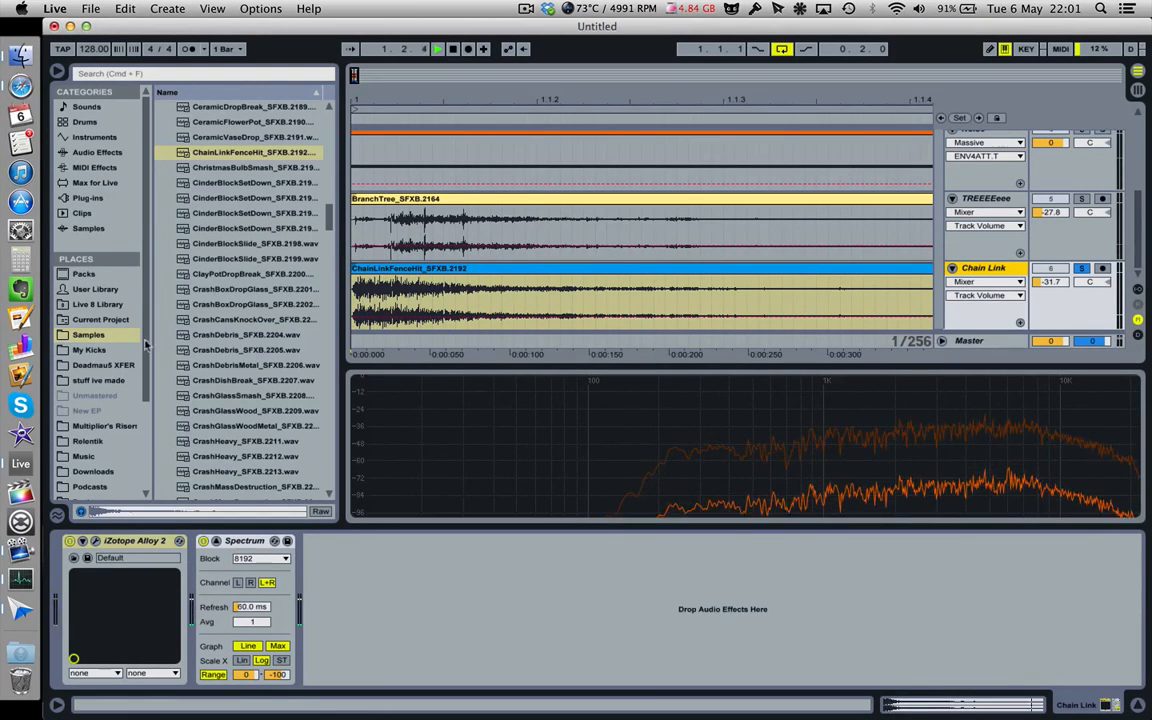
pyautogui.click(92, 197)
pyautogui.moveTo(195, 228); pyautogui.dragTo(113, 598)
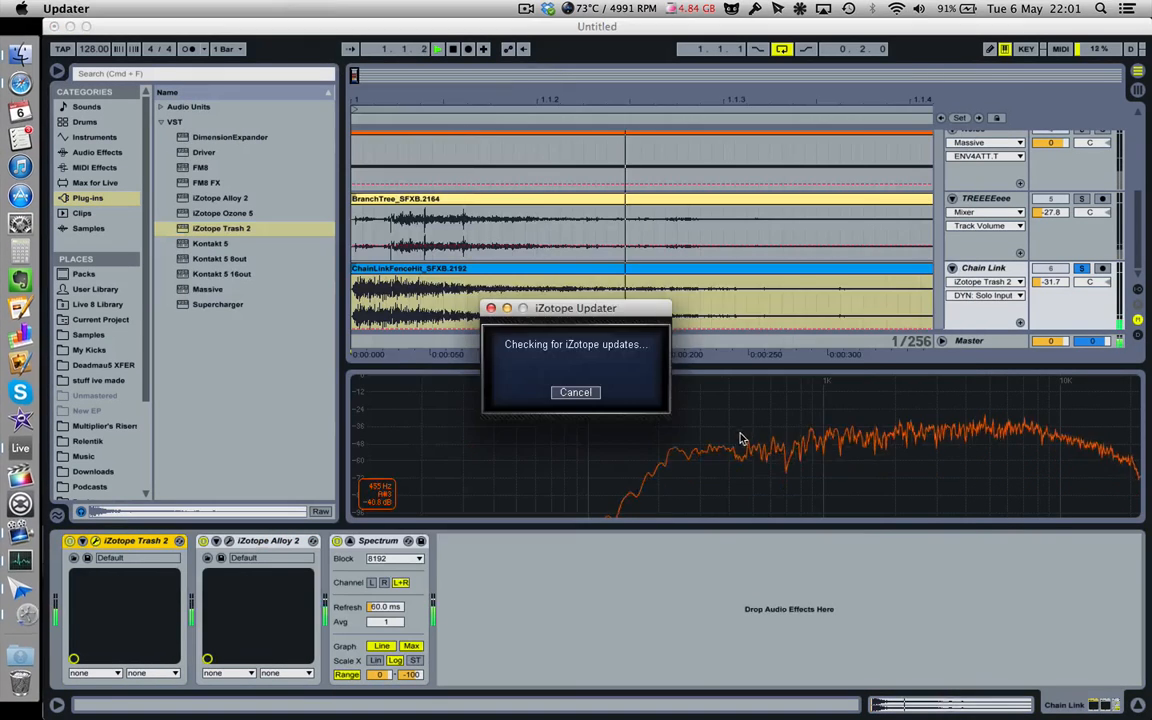
pyautogui.click(645, 509)
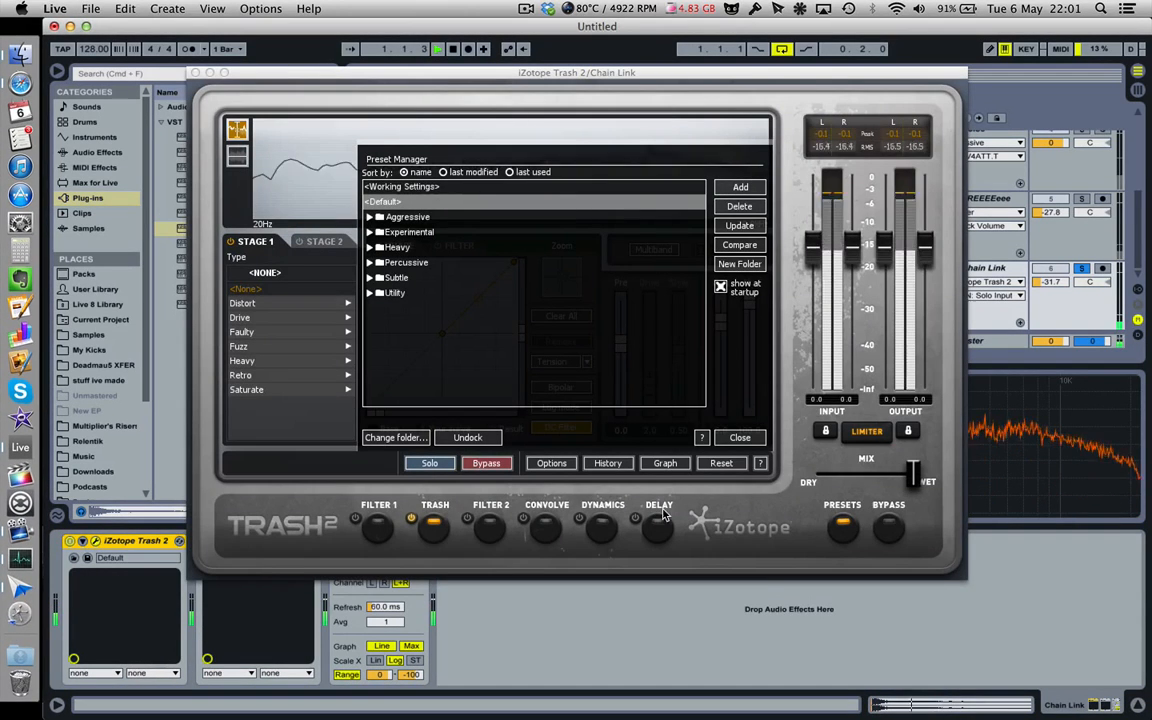
pyautogui.click(739, 437)
# - Enable Trash 2's Convolve module with the Tail - Liquid impulse response, setting Separate to 30.0 and Width to 2.0
pyautogui.click(558, 544)
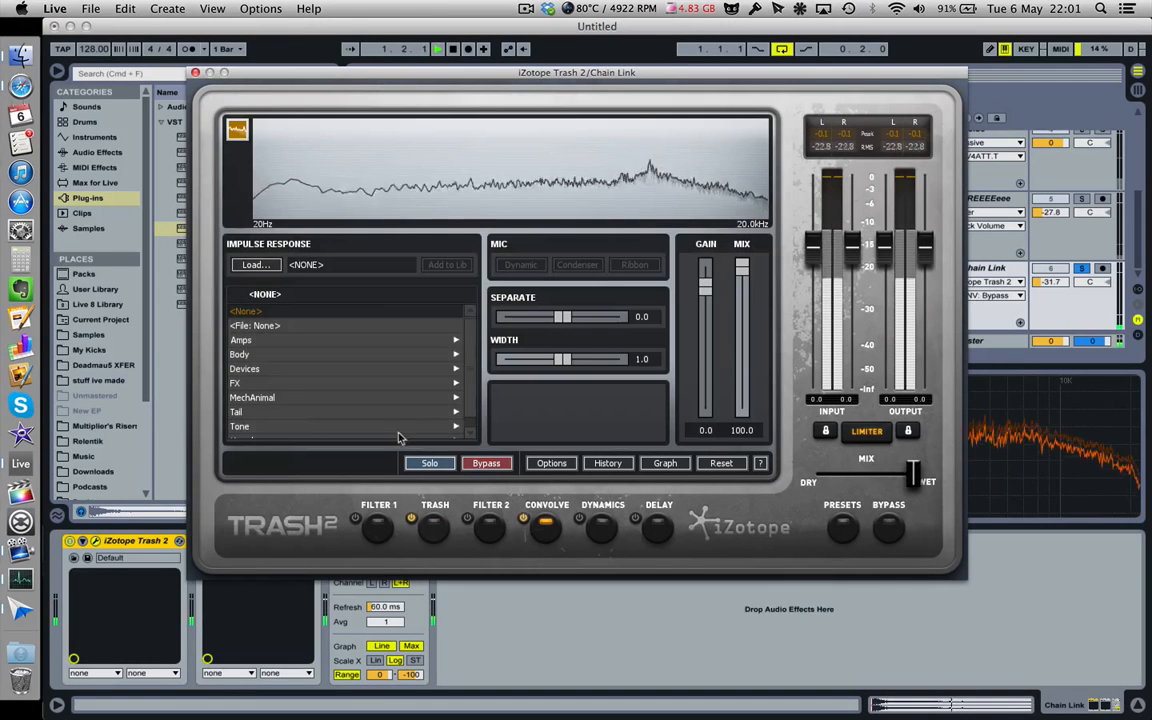
pyautogui.click(341, 374)
pyautogui.click(341, 372)
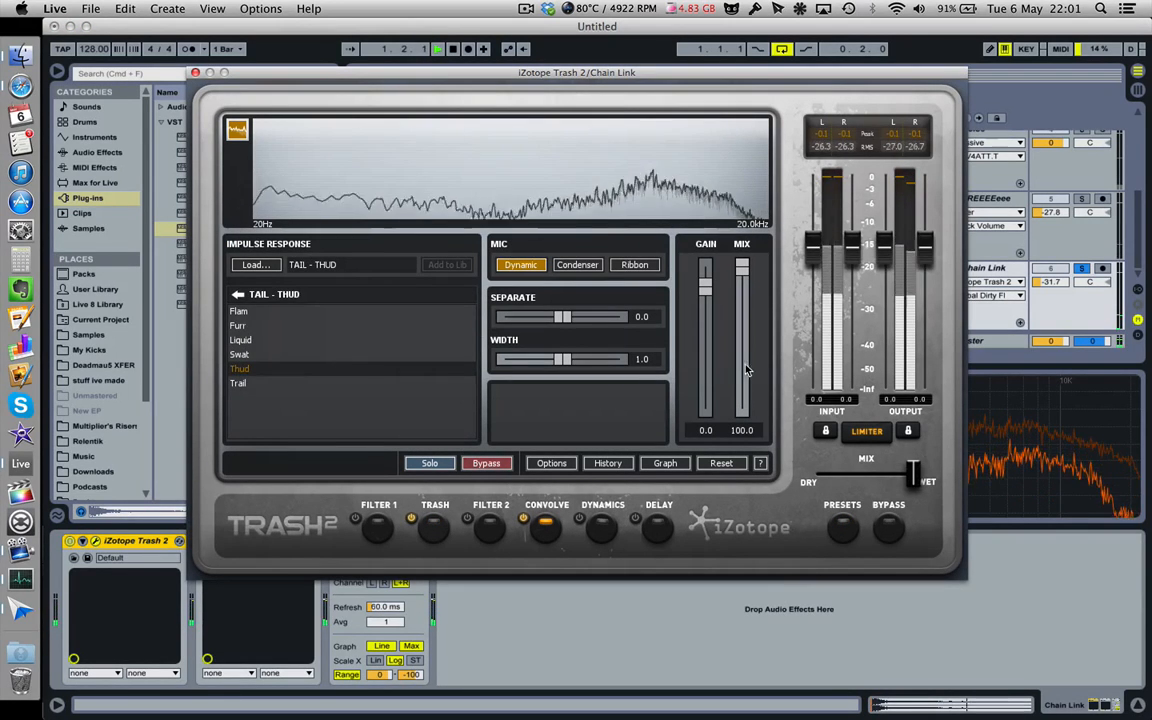
pyautogui.click(326, 340)
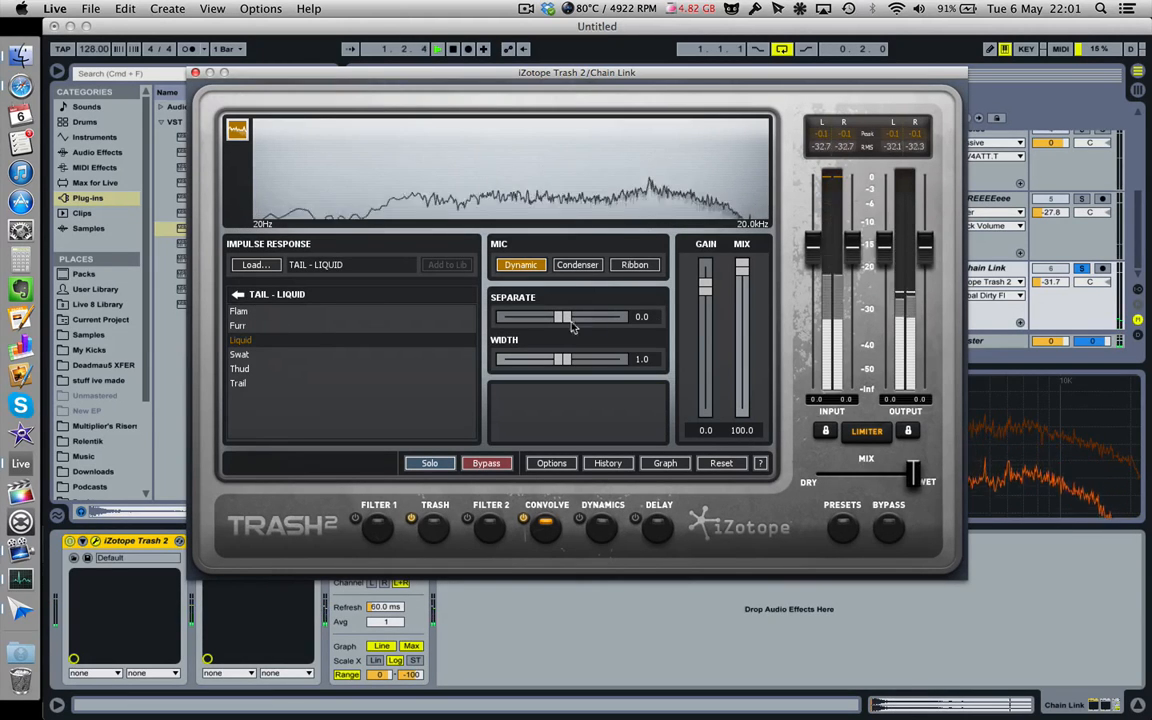
pyautogui.moveTo(572, 325); pyautogui.dragTo(625, 320)
pyautogui.moveTo(565, 359); pyautogui.dragTo(630, 360)
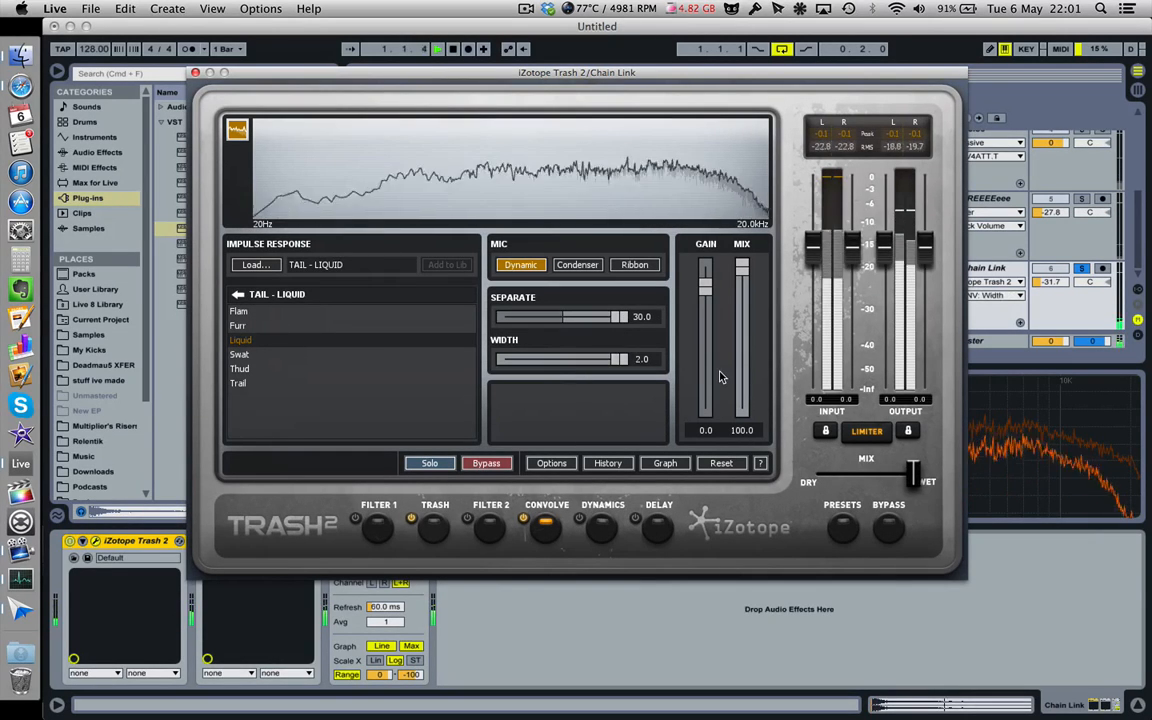
# - Unsolo Chain Link, lower its volume to about -43.0 dB using a mute comparison, and close Trash 2
pyautogui.click(1062, 283)
pyautogui.click(1056, 284)
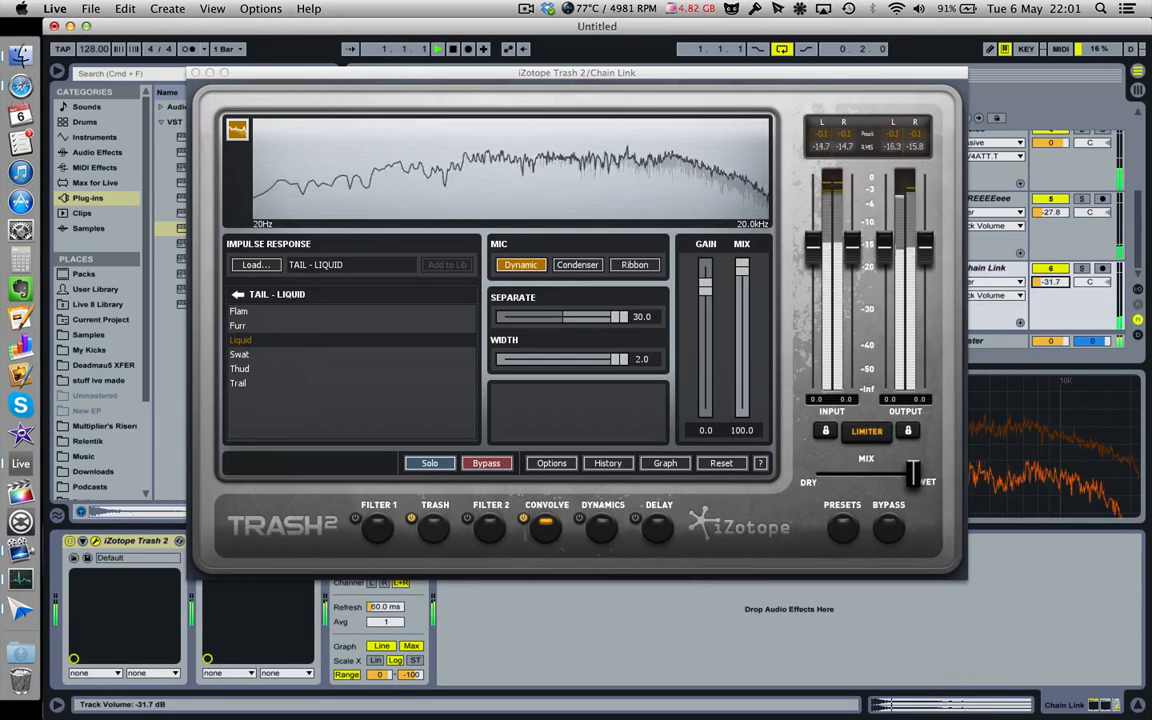
pyautogui.click(1047, 268)
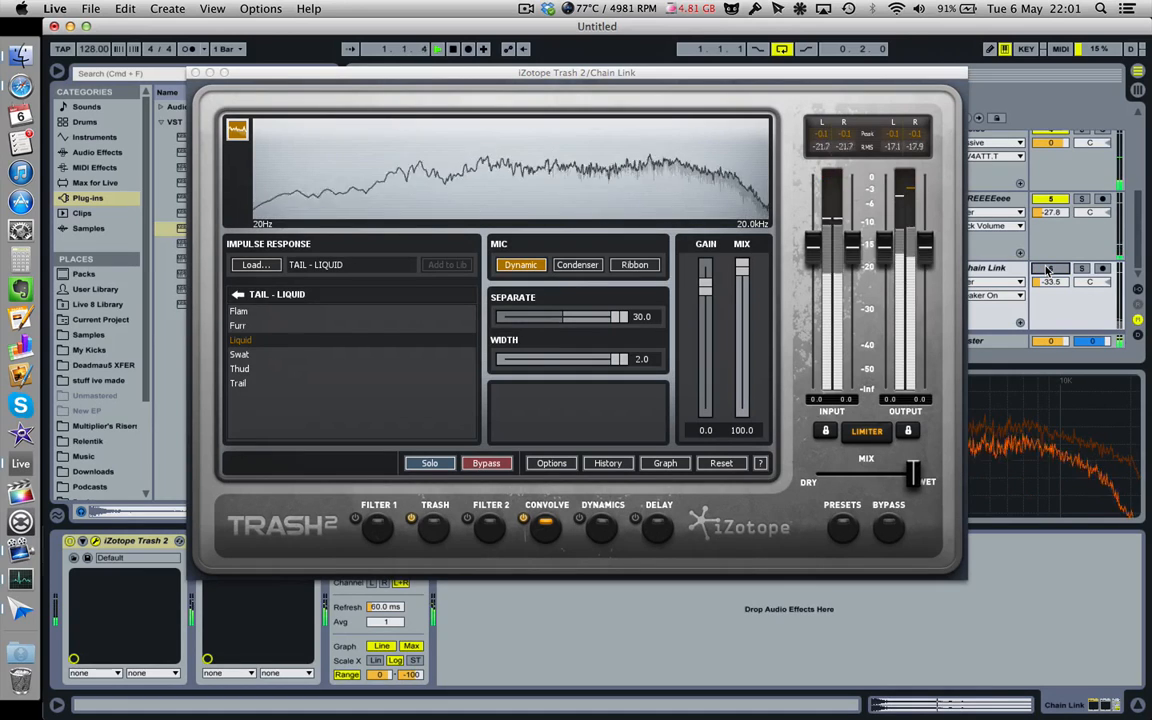
pyautogui.moveTo(1047, 281); pyautogui.dragTo(1047, 314)
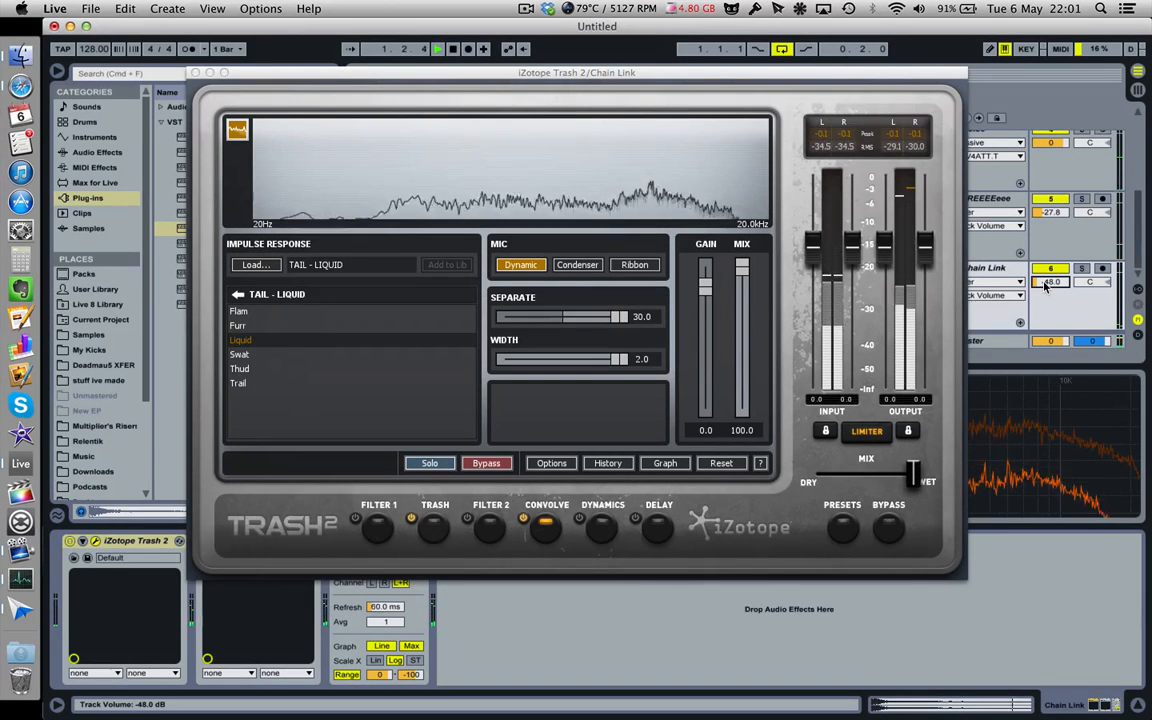
pyautogui.moveTo(1045, 287)
pyautogui.mouseDown()
pyautogui.moveTo(1045, 312)
pyautogui.moveTo(1045, 286)
pyautogui.mouseUp()
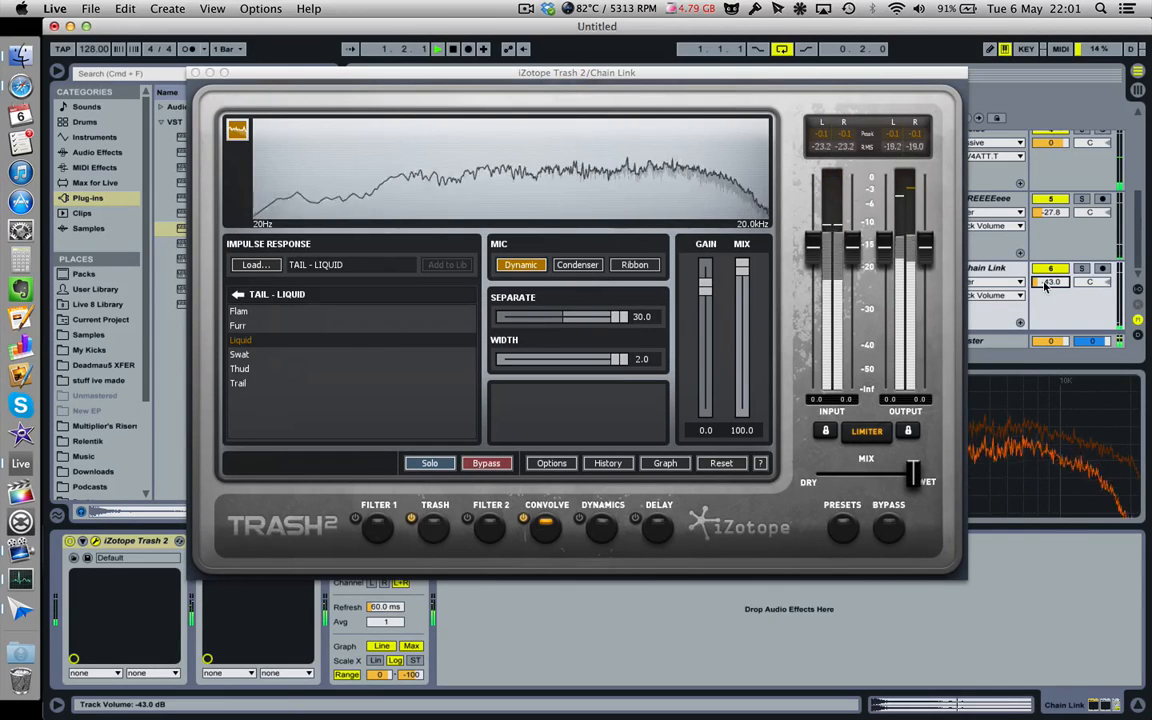
pyautogui.click(196, 73)
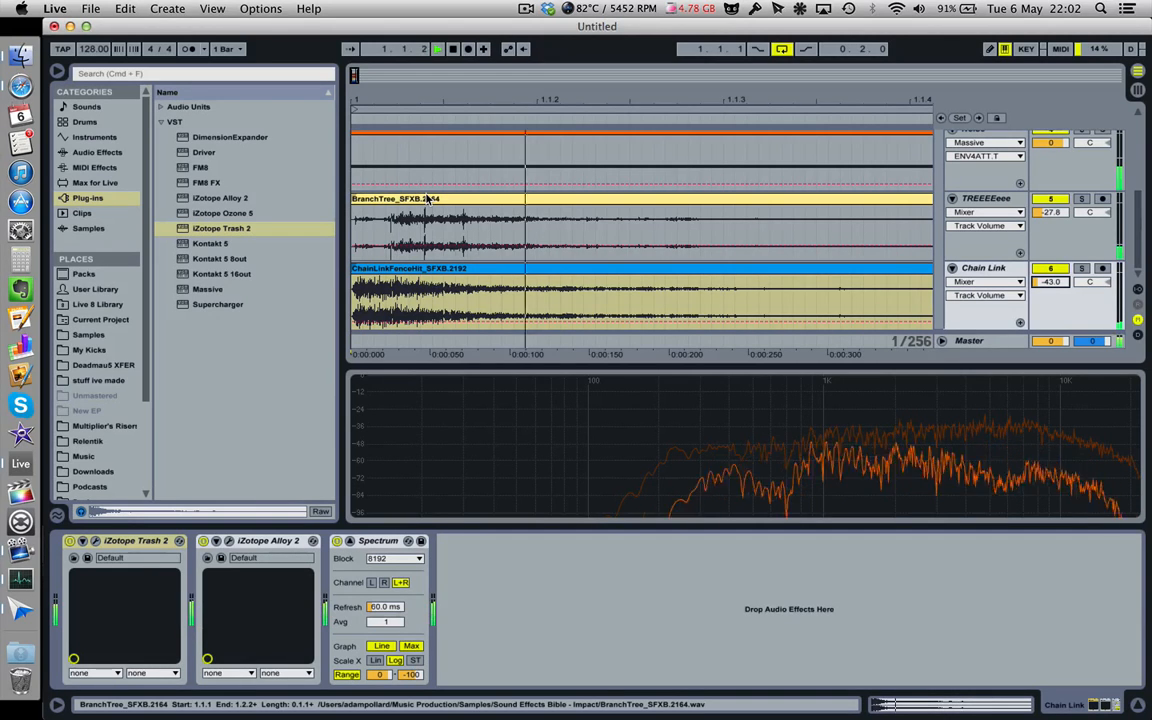
# - In Chain Link's Alloy 2 equalizer, set band 2's high-pass to 215 Hz and band 4's bell to 533 Hz, 1.1 dB, Q 0.38
pyautogui.click(1009, 270)
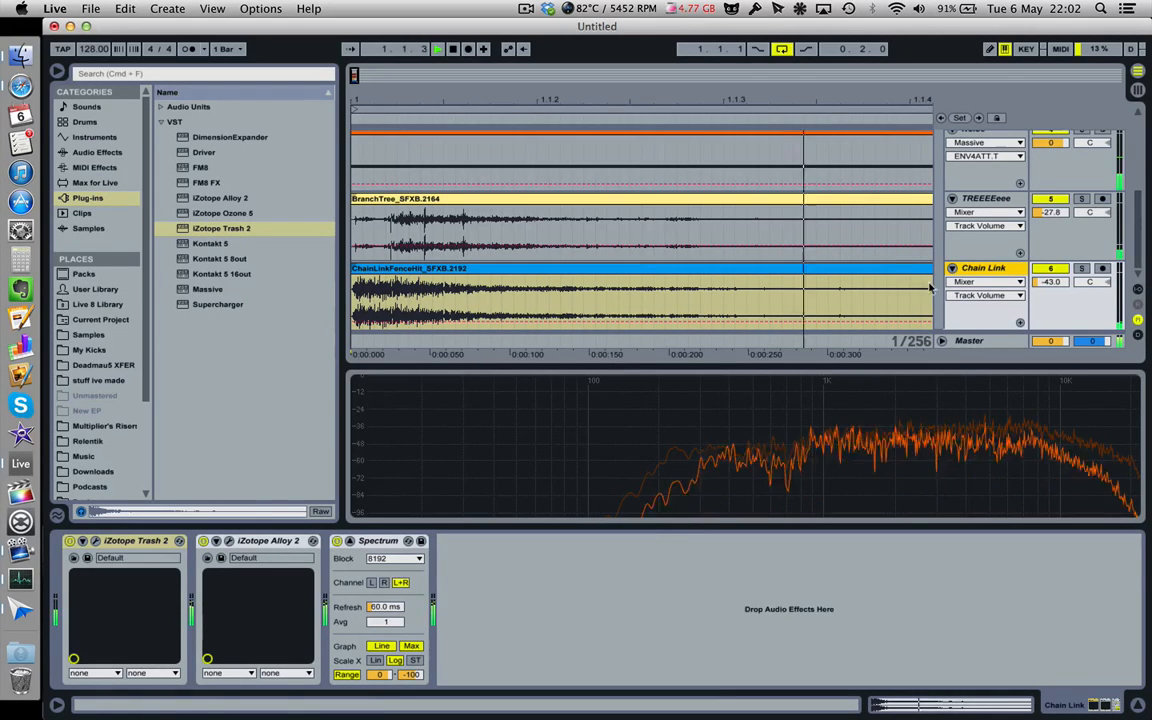
pyautogui.click(229, 541)
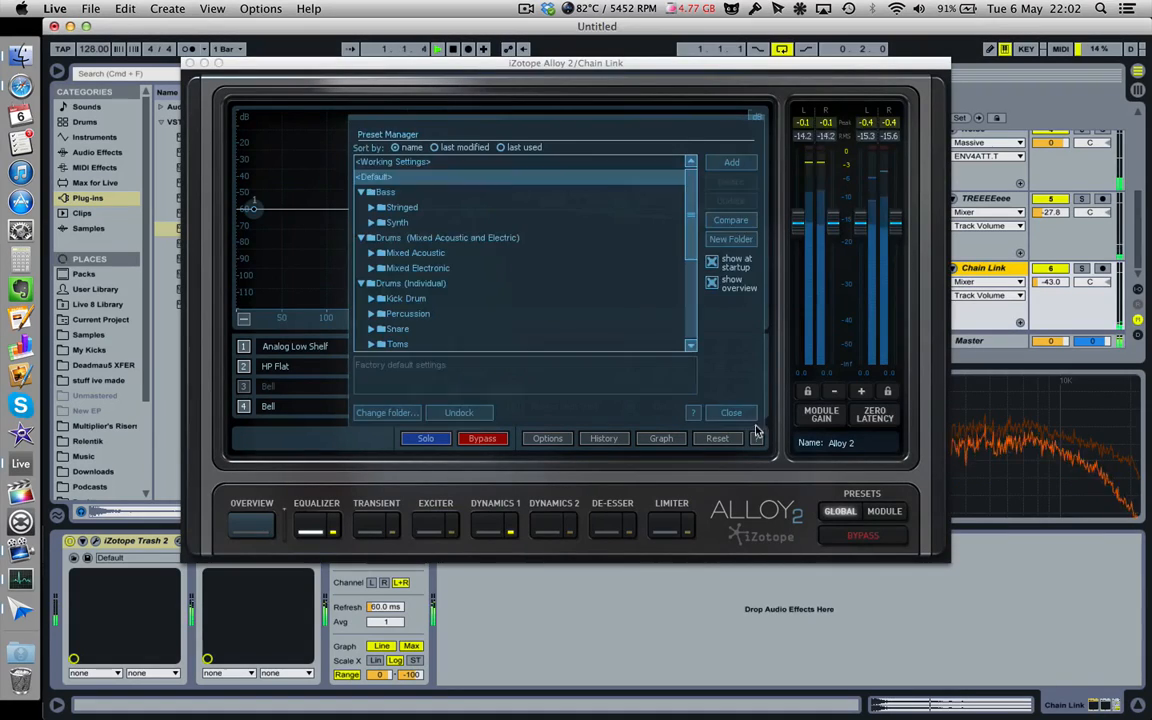
pyautogui.click(730, 411)
pyautogui.moveTo(398, 207)
pyautogui.mouseDown()
pyautogui.moveTo(353, 220)
pyautogui.moveTo(389, 222)
pyautogui.moveTo(381, 208)
pyautogui.mouseUp()
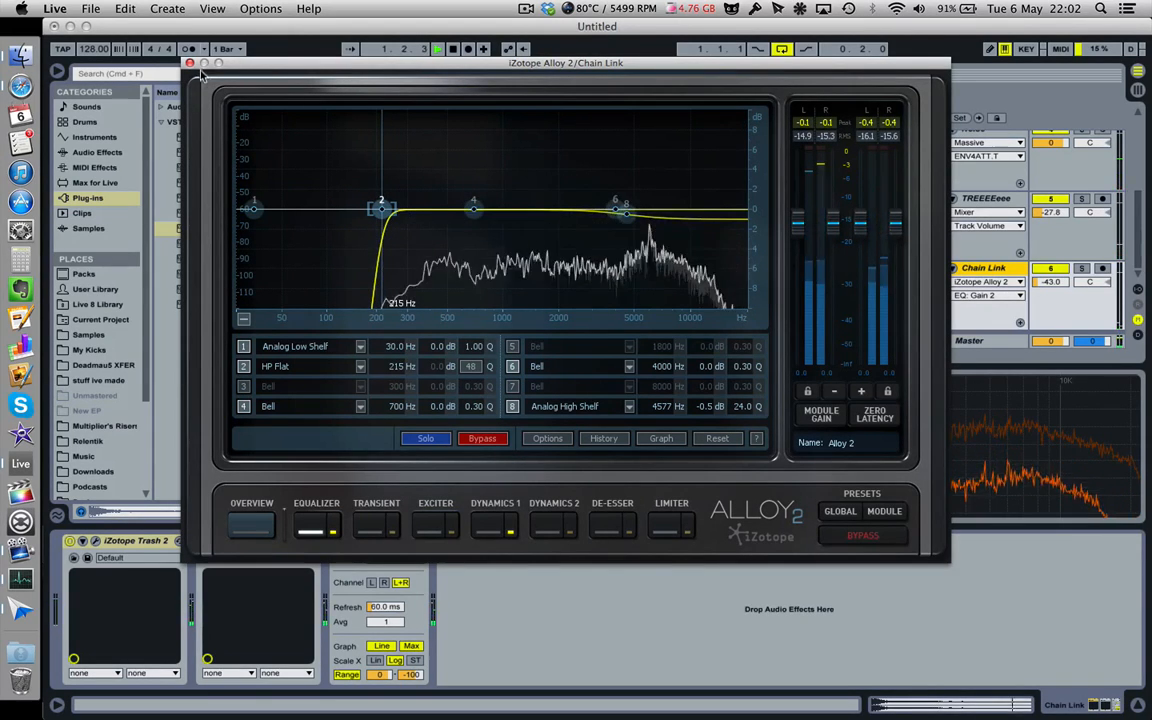
pyautogui.moveTo(476, 209); pyautogui.dragTo(449, 190)
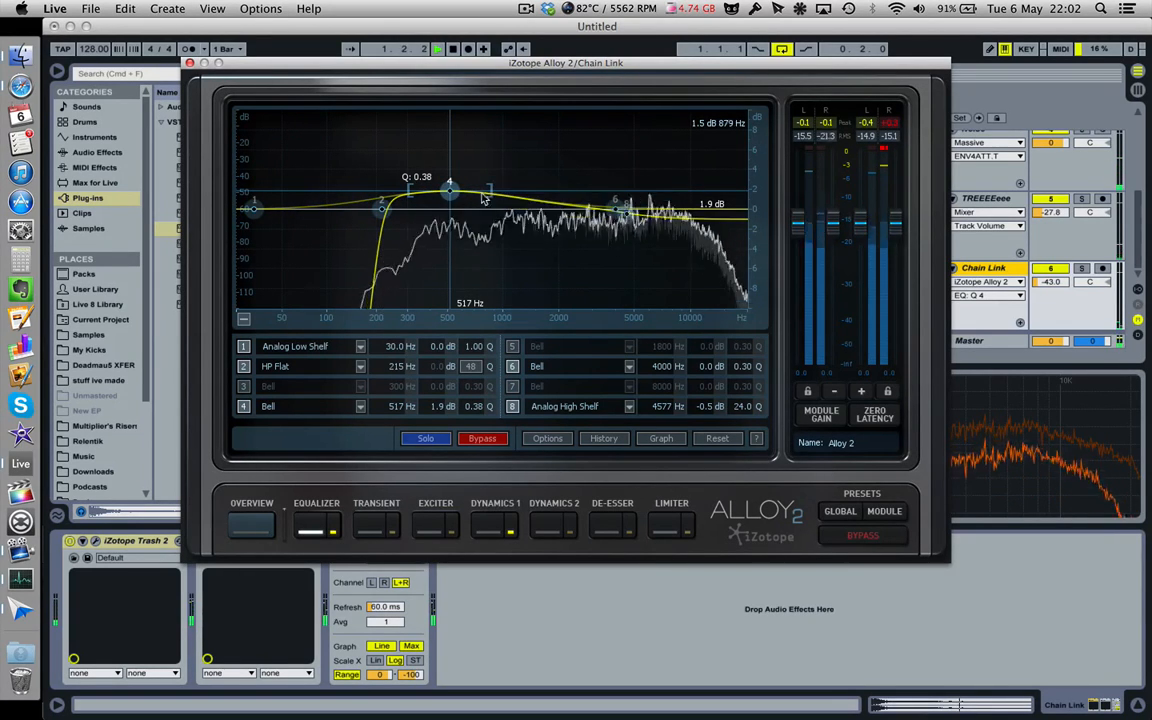
pyautogui.moveTo(453, 191); pyautogui.dragTo(455, 198)
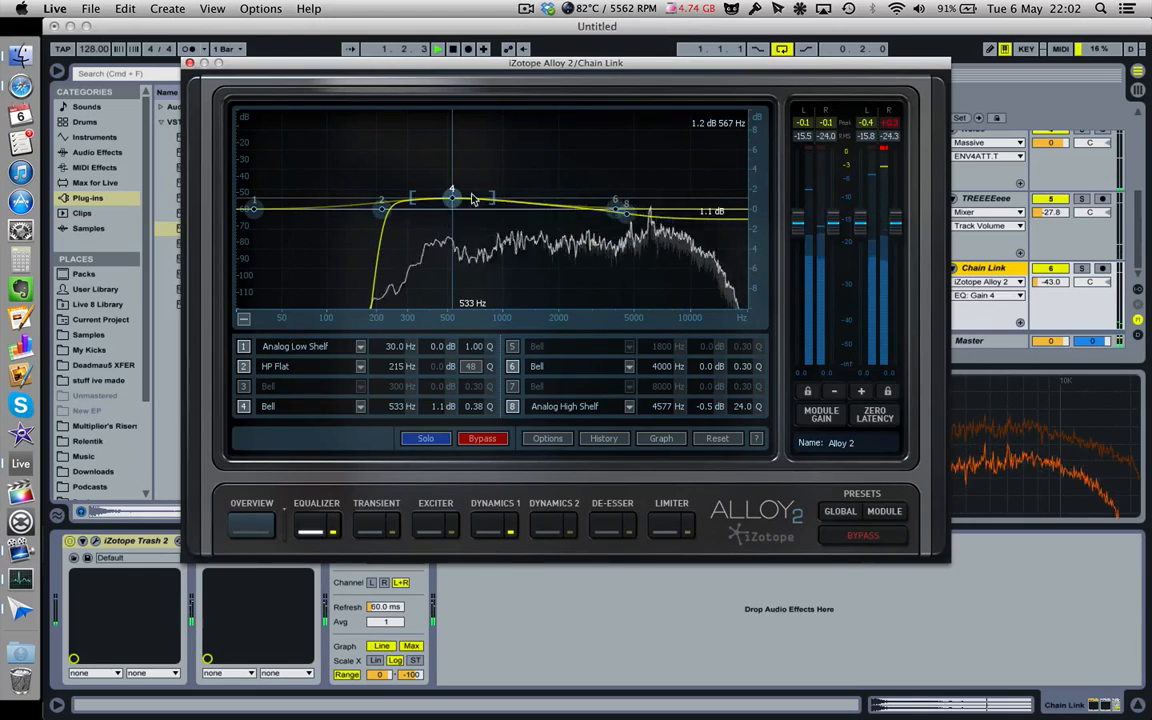
# - Rebalance Chain Link's volume at about -47.8 dB, close Alloy 2, compare with the track muted, and stop playback
pyautogui.click(1050, 281)
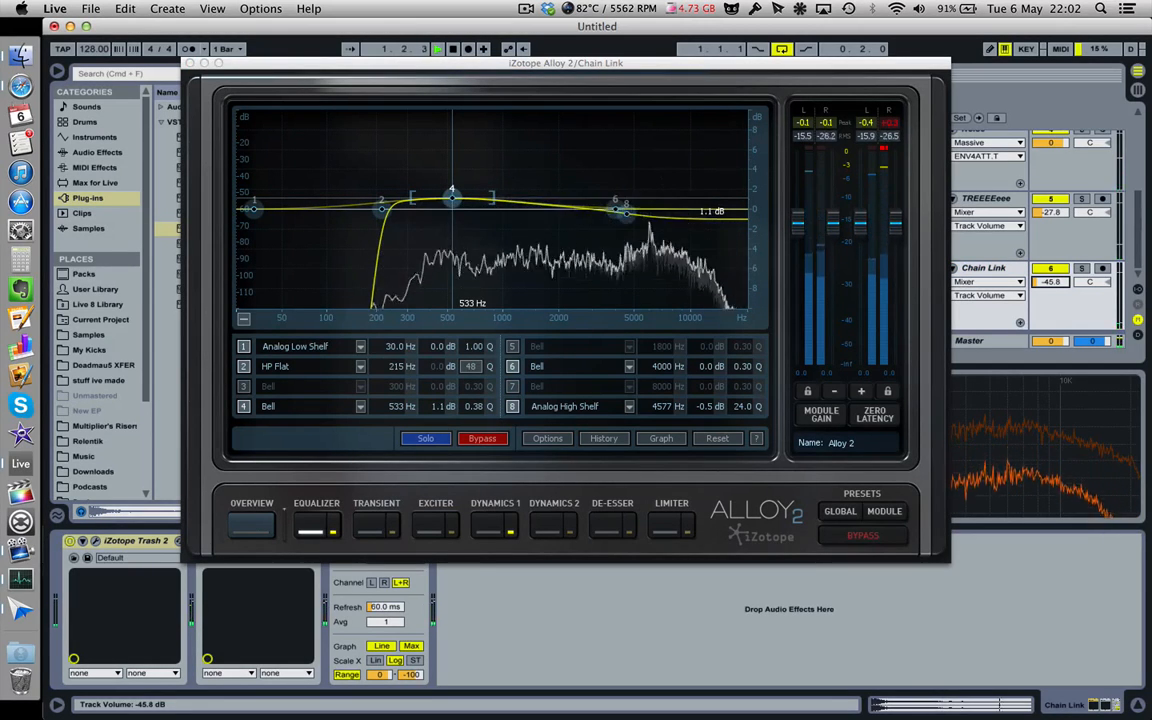
pyautogui.moveTo(1050, 281); pyautogui.dragTo(1050, 290)
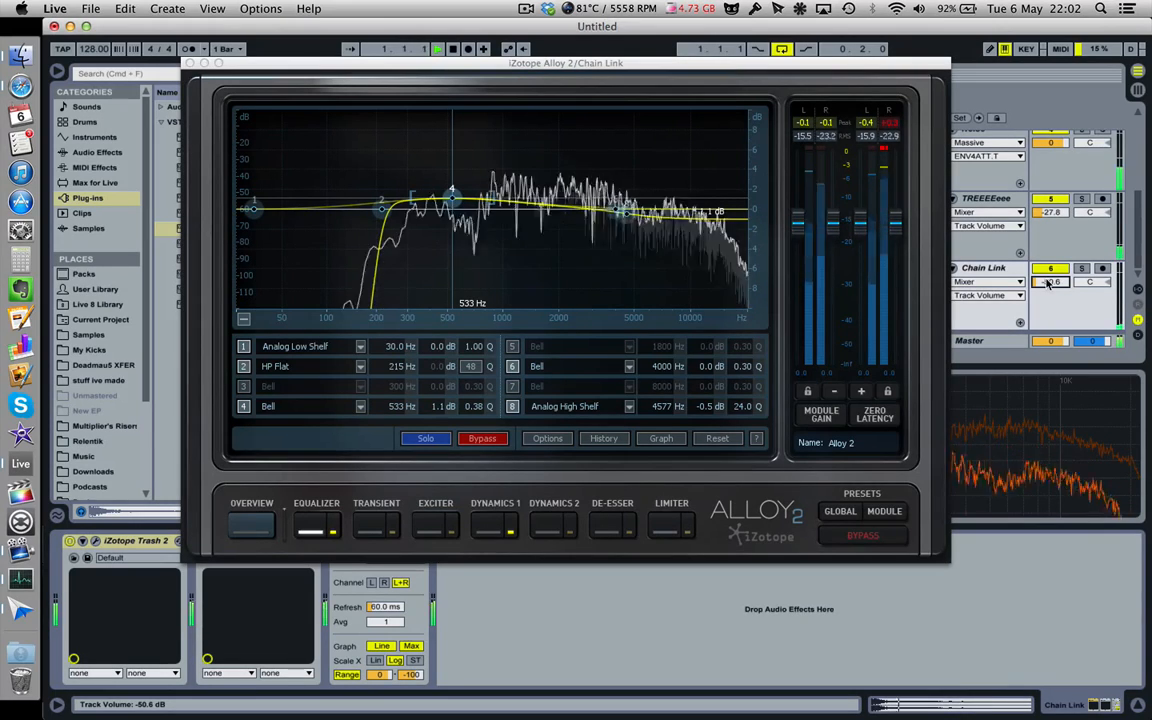
pyautogui.click(188, 65)
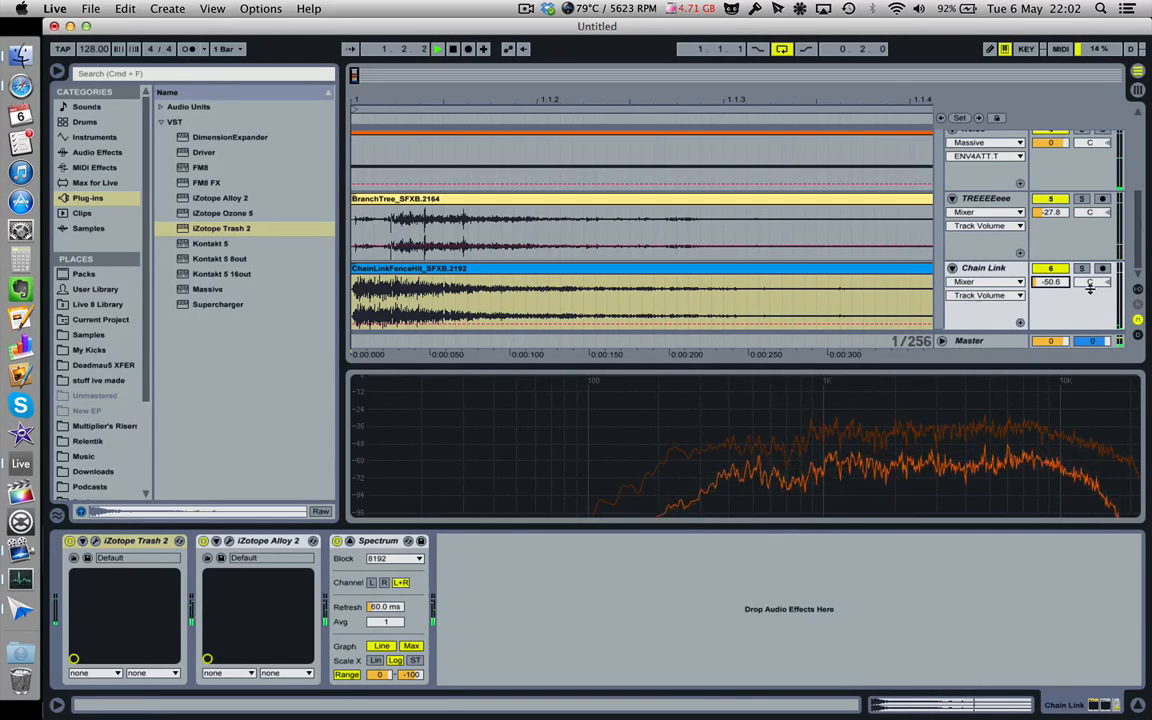
pyautogui.moveTo(1052, 285)
pyautogui.mouseDown()
pyautogui.moveTo(1052, 269)
pyautogui.moveTo(1052, 282)
pyautogui.mouseUp()
pyautogui.click(1051, 271)
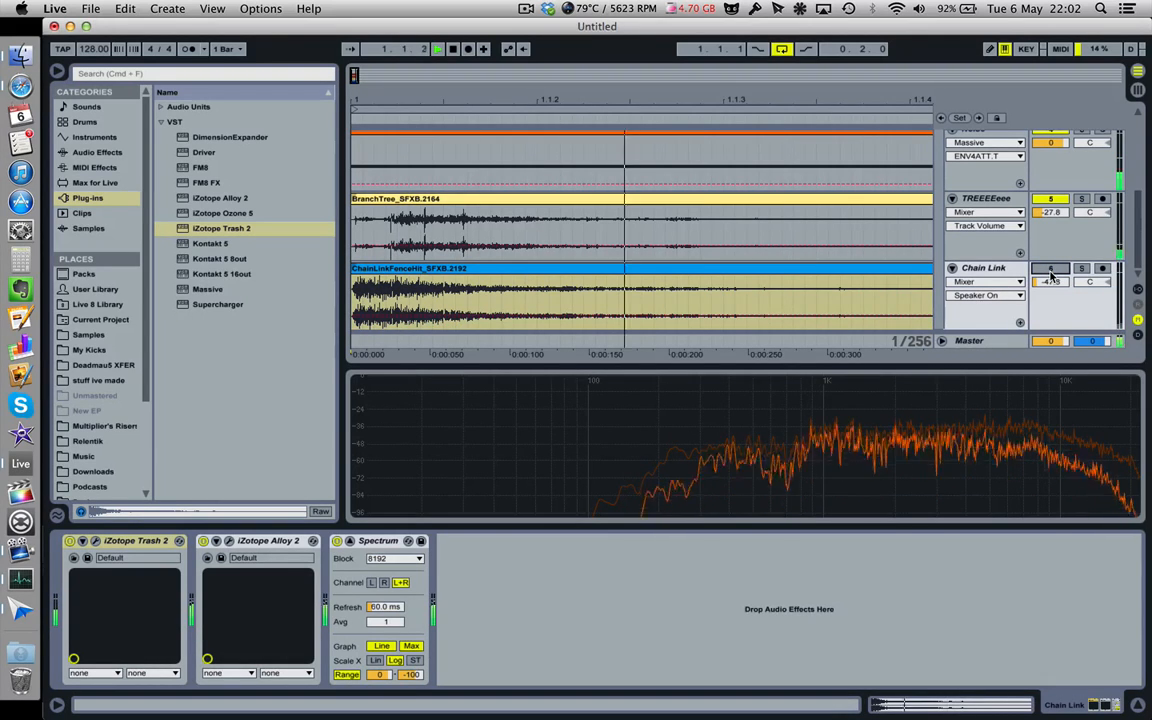
pyautogui.click(1051, 271)
pyautogui.press('space')
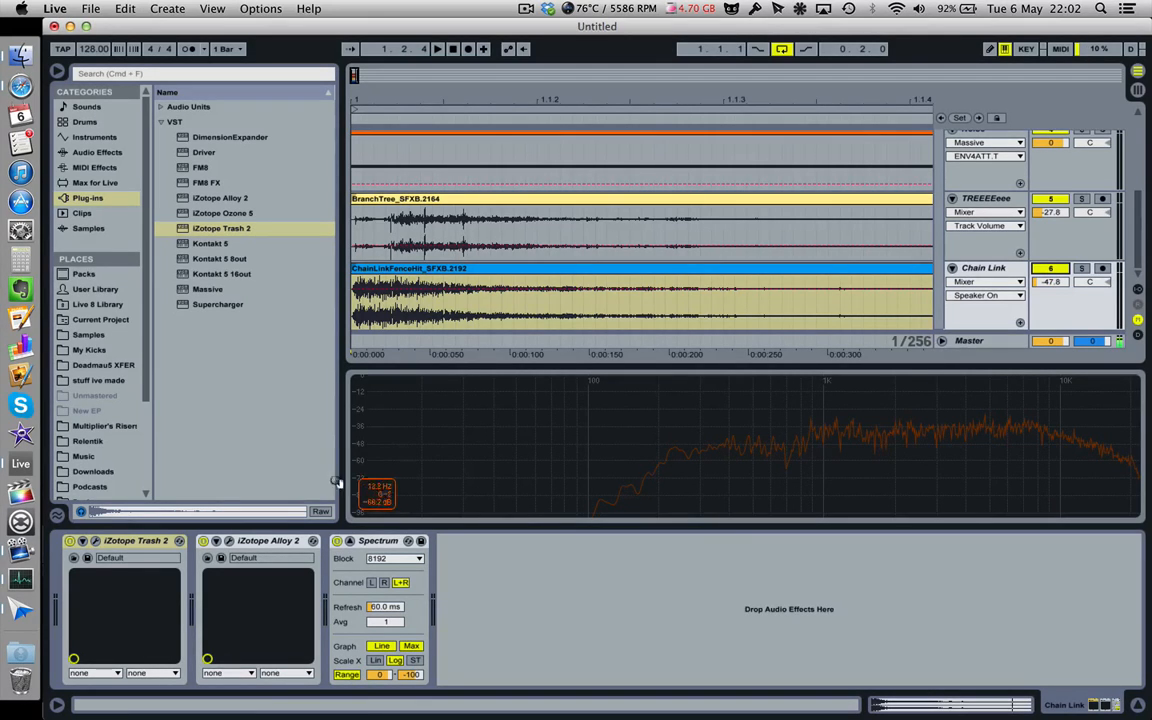
# - Review the Convolve settings in Chain Link's Trash 2, dismissing the preset manager, and close the plug-in
pyautogui.click(107, 545)
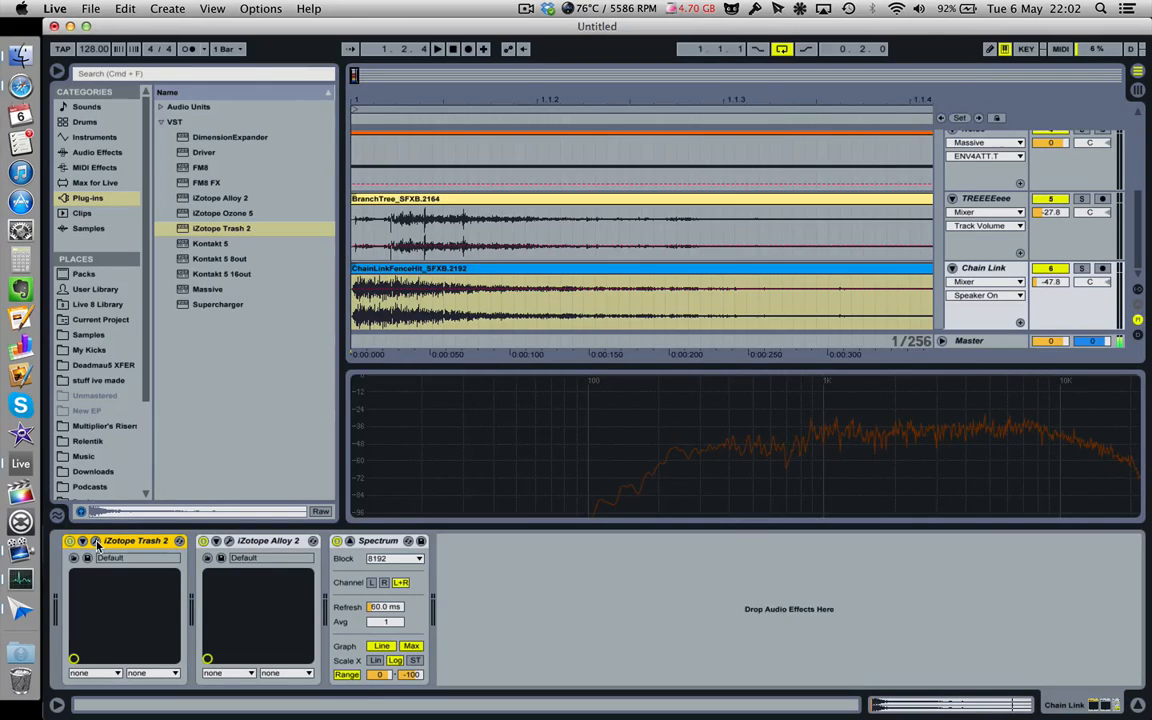
pyautogui.click(96, 542)
pyautogui.click(662, 509)
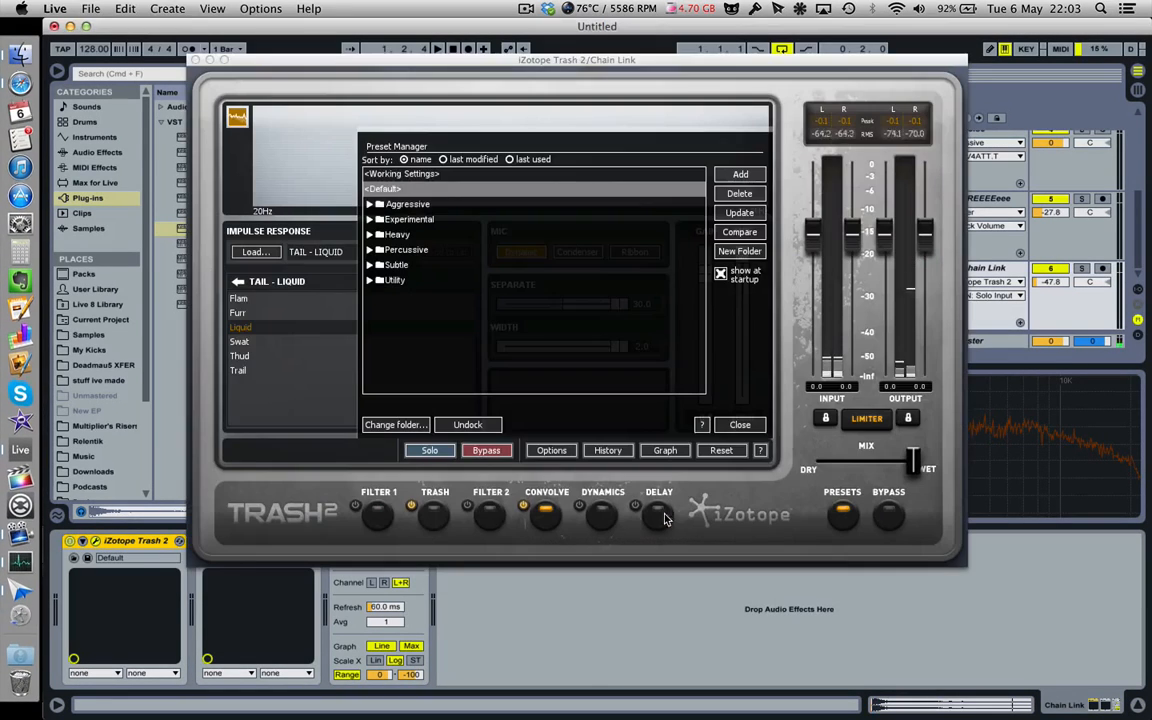
pyautogui.click(738, 424)
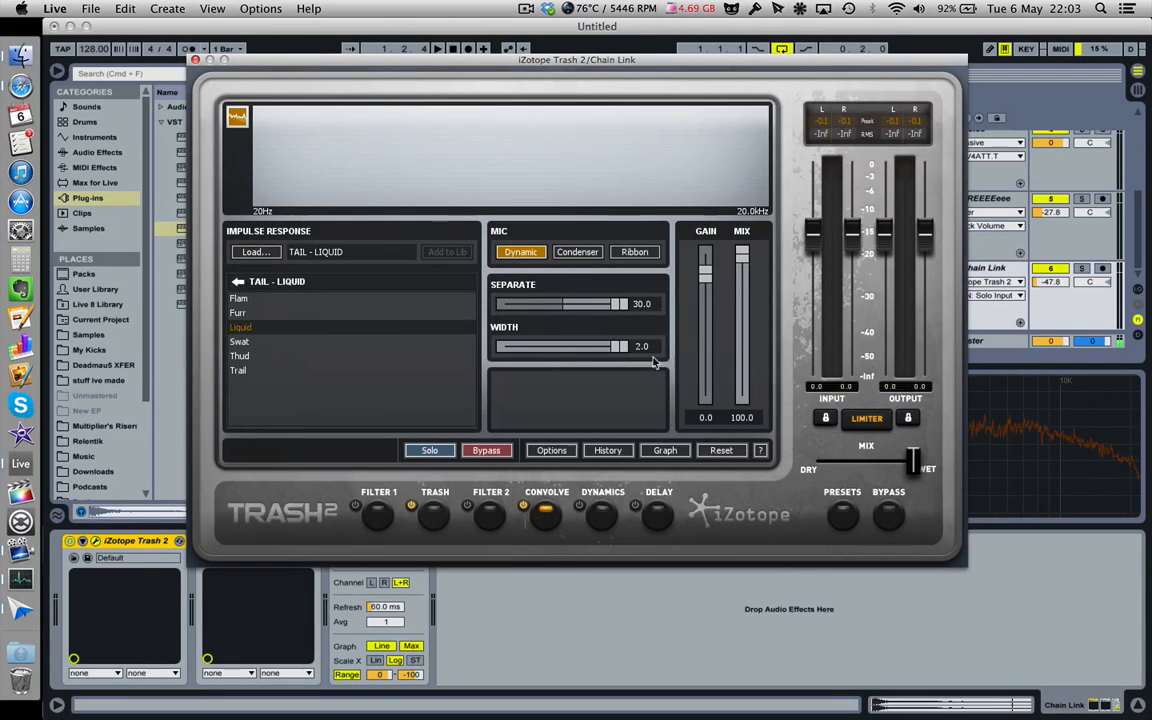
pyautogui.click(195, 60)
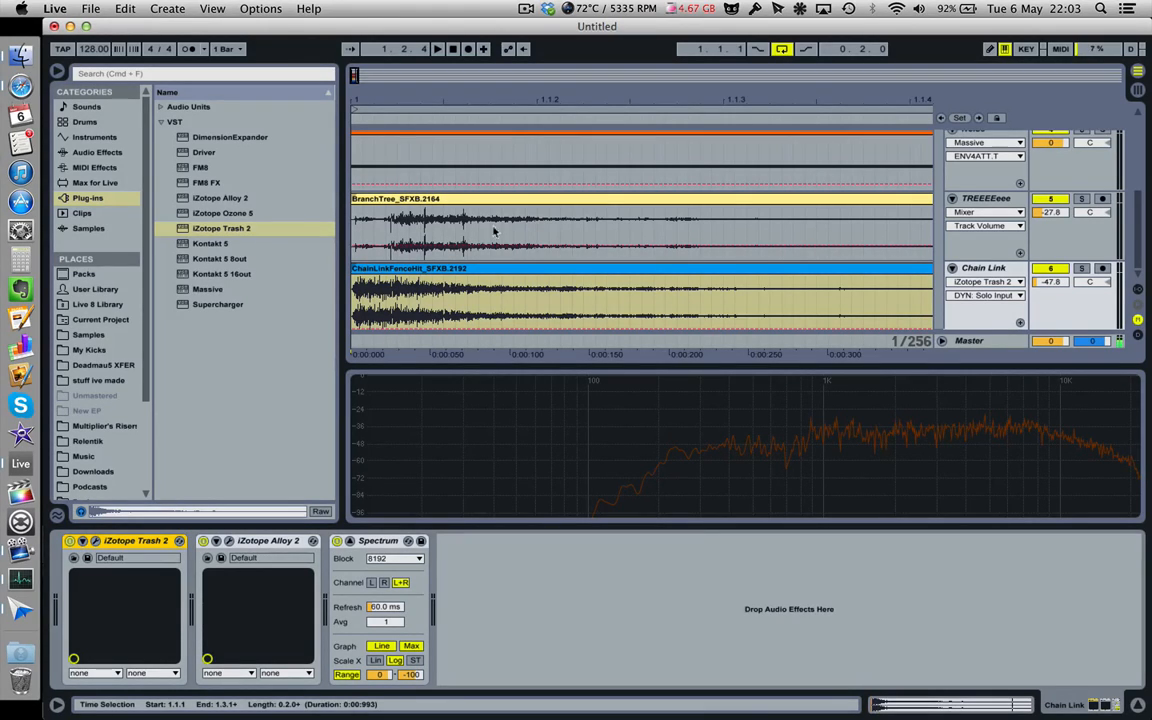
# - Hide the device view and examine all the snare layers together in the arrangement while listening
pyautogui.click(515, 305)
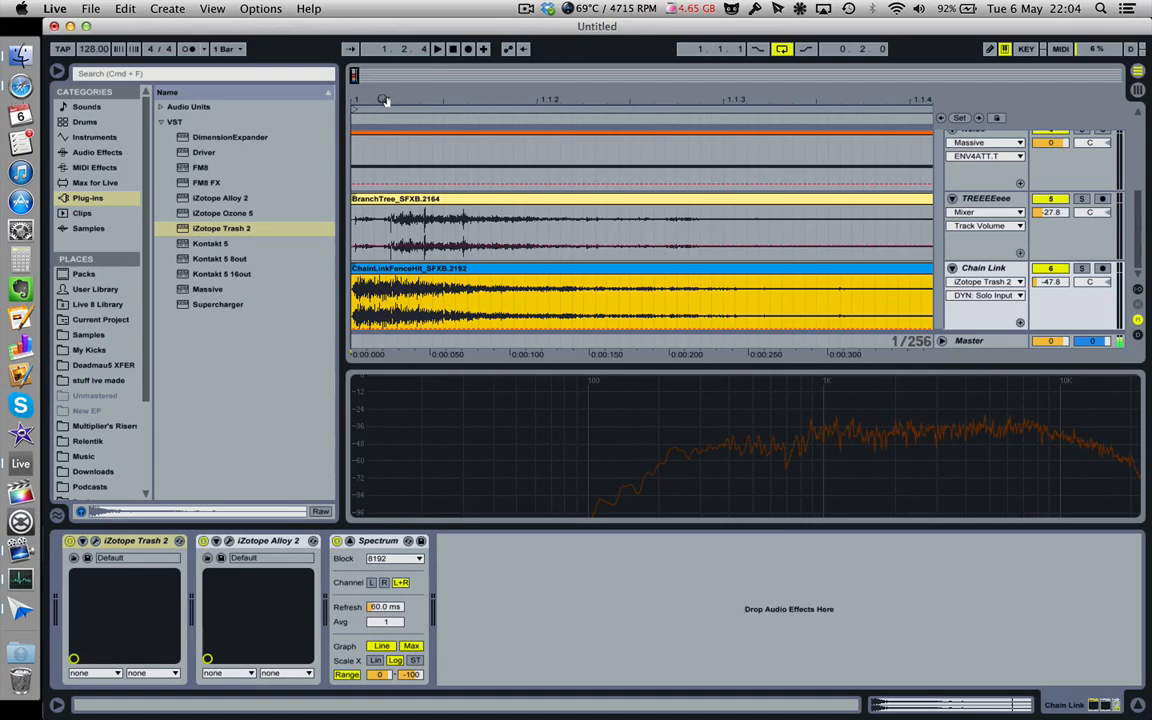
pyautogui.click(527, 7)
pyautogui.click(527, 7)
pyautogui.moveTo(556, 98); pyautogui.dragTo(430, 90)
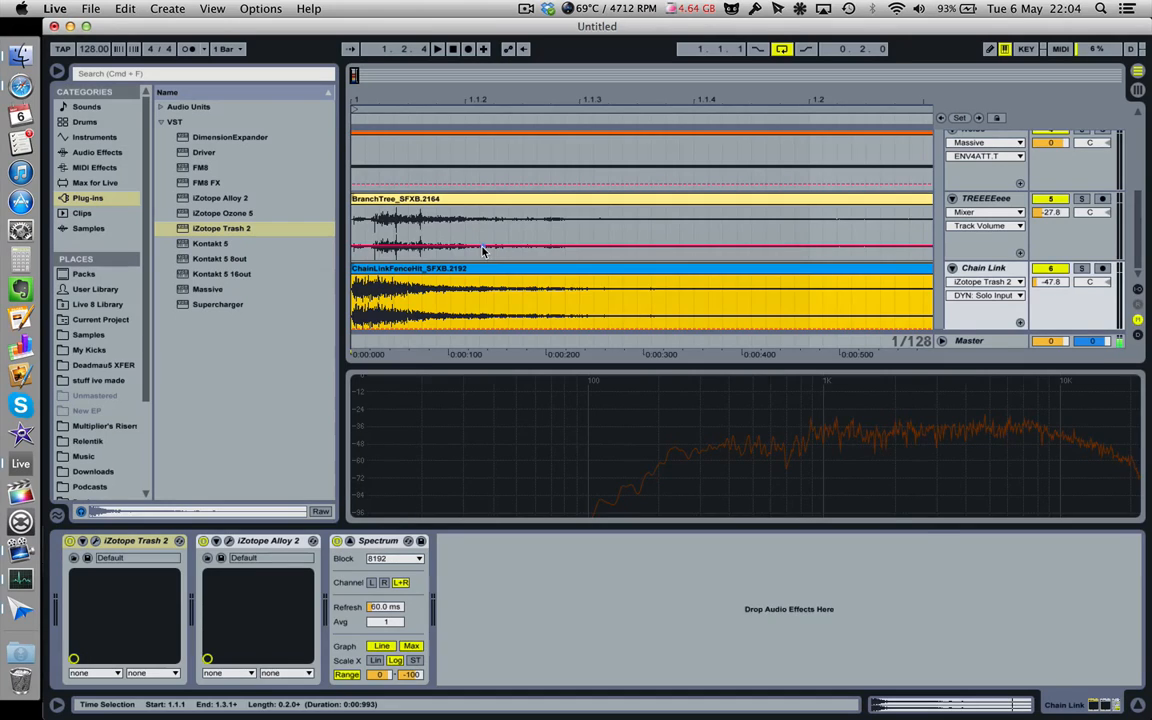
pyautogui.press('alt+super+l')
pyautogui.moveTo(501, 98); pyautogui.dragTo(354, 98)
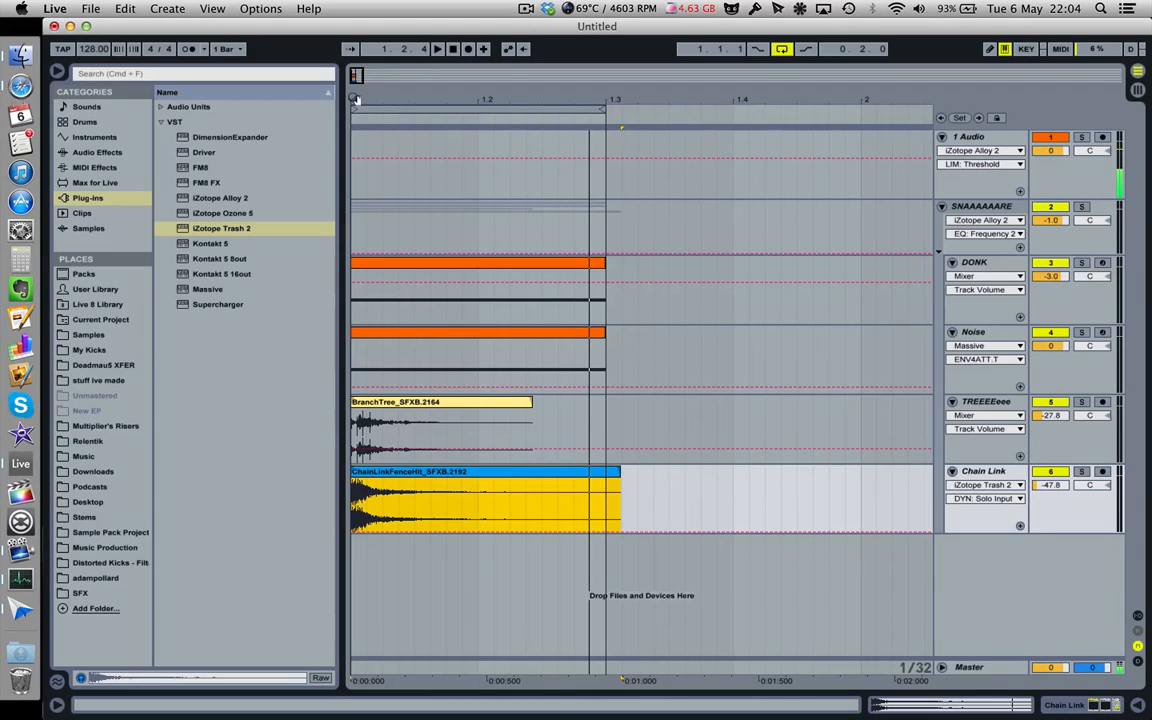
pyautogui.moveTo(354, 98); pyautogui.dragTo(354, 130)
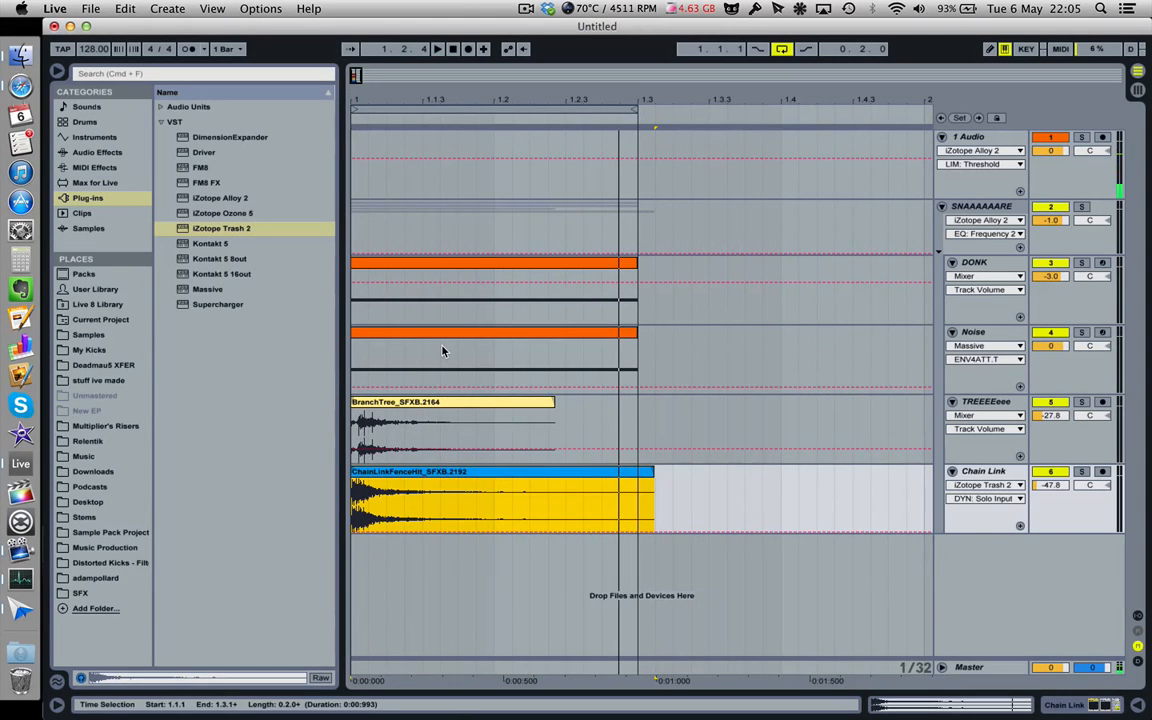
pyautogui.moveTo(355, 98); pyautogui.dragTo(355, 144)
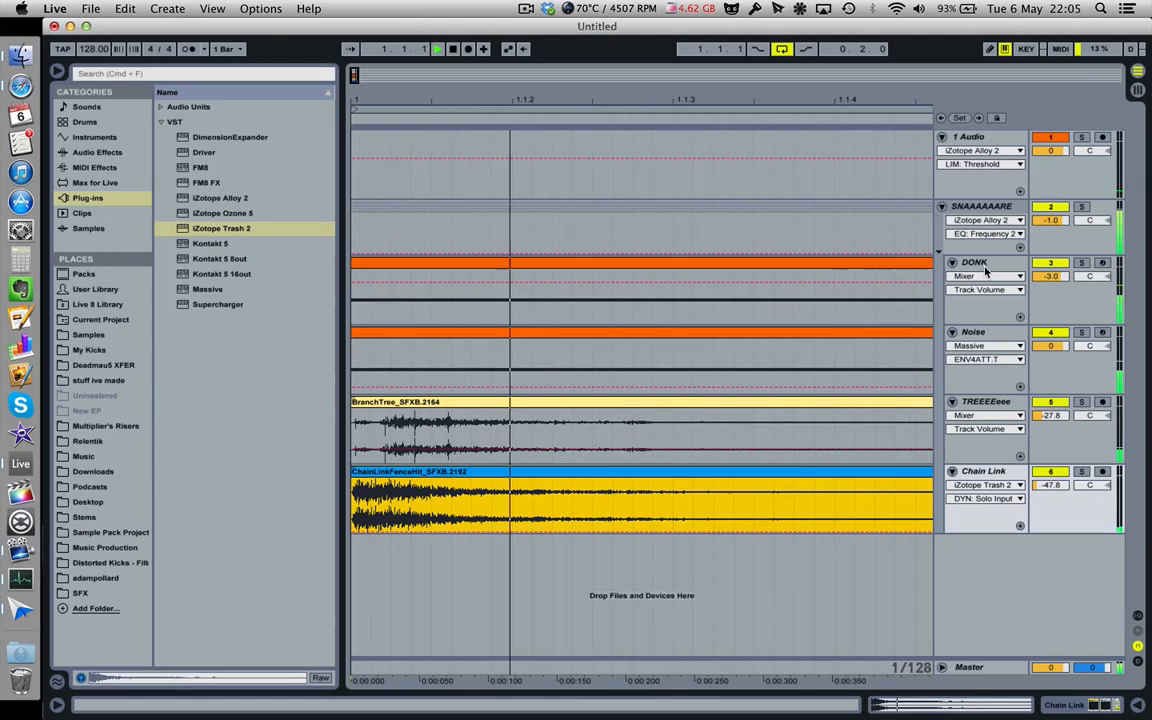
# - Open the DONK track's FM8 on its Expert operator page and route operator E into operator F at 23
pyautogui.click(985, 268)
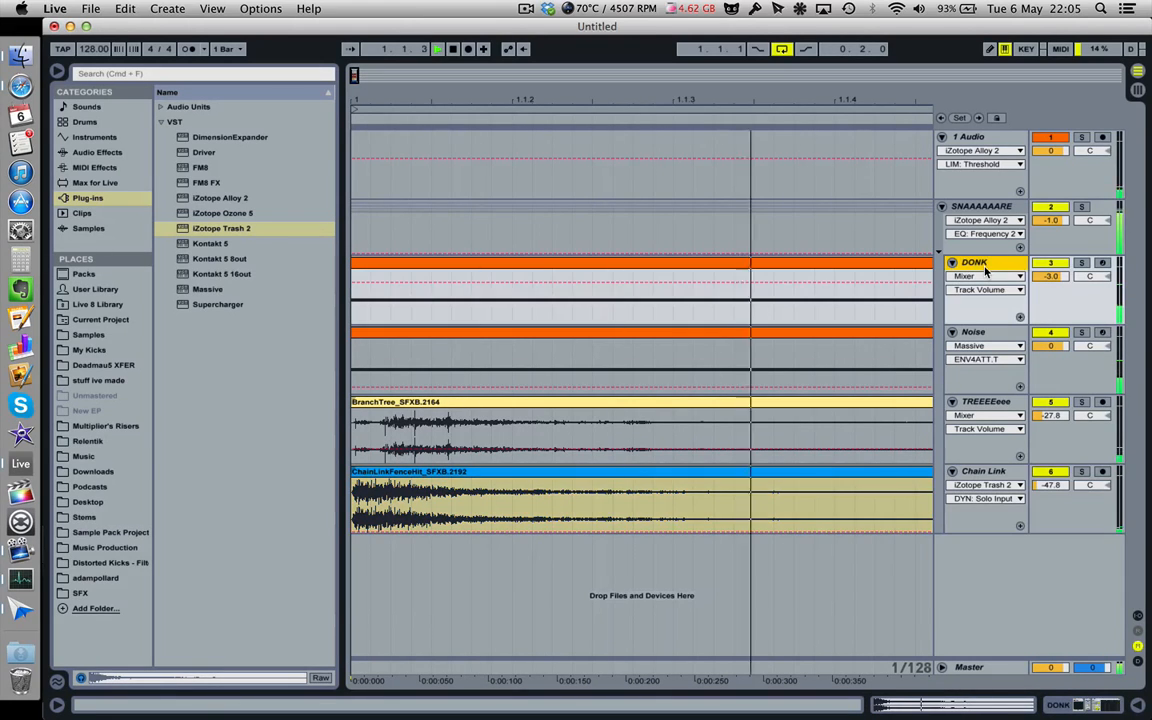
pyautogui.press('space')
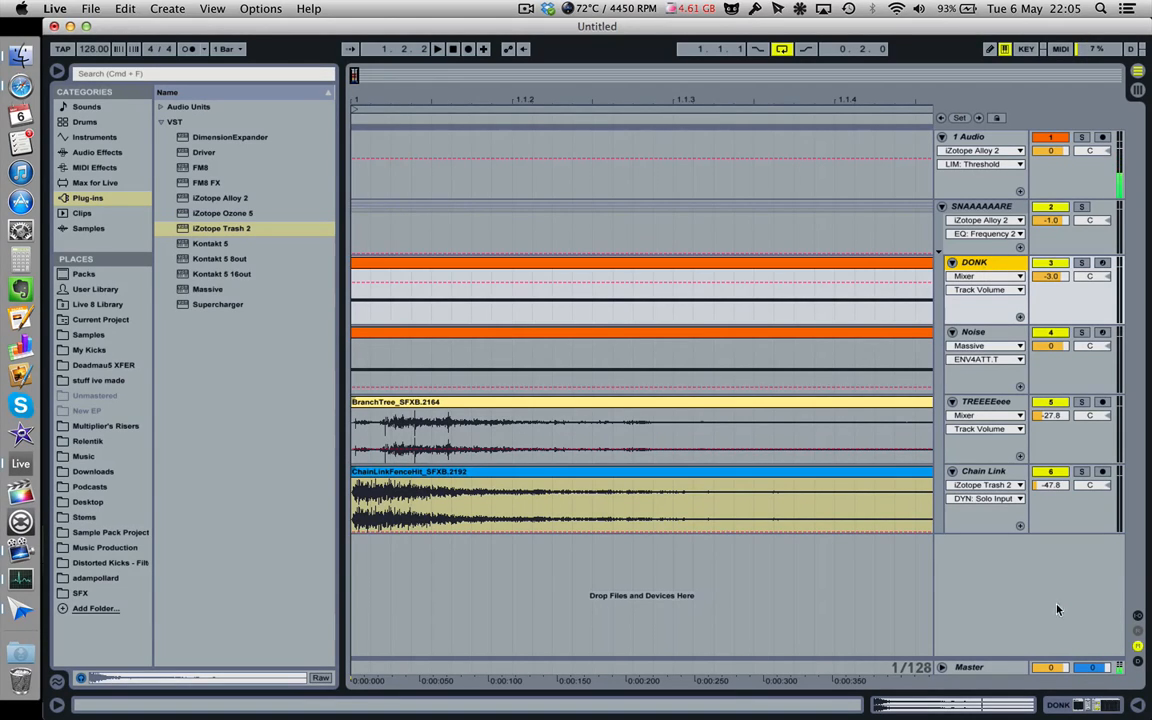
pyautogui.click(1058, 708)
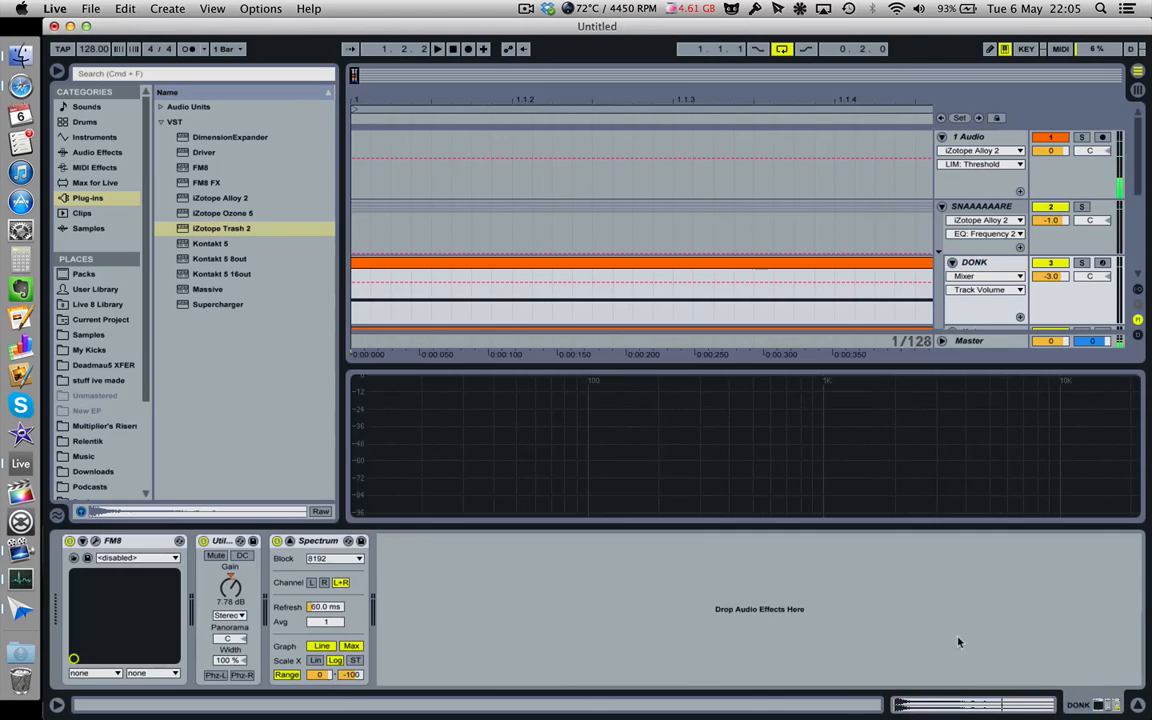
pyautogui.click(96, 541)
pyautogui.click(320, 340)
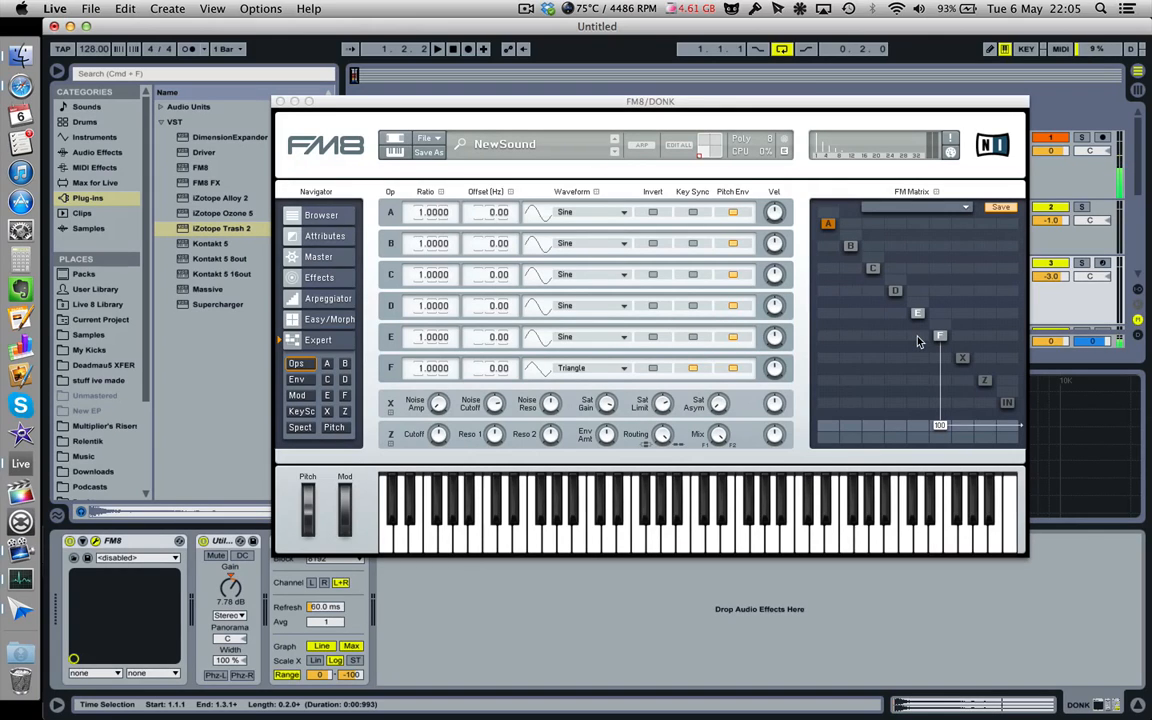
pyautogui.moveTo(918, 341); pyautogui.dragTo(927, 323)
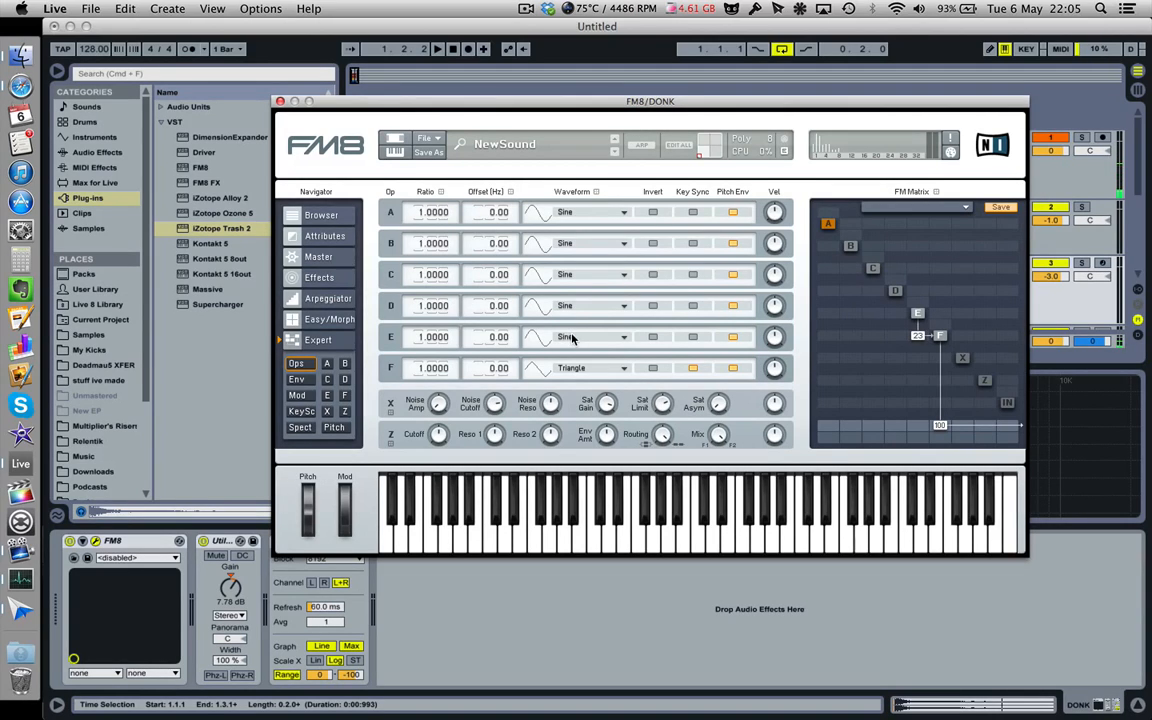
# - Shorten operator E's envelope to a tiny spike, peaking at 0.001 s with level 0.980 and reaching zero at 0.002 s
pyautogui.click(327, 396)
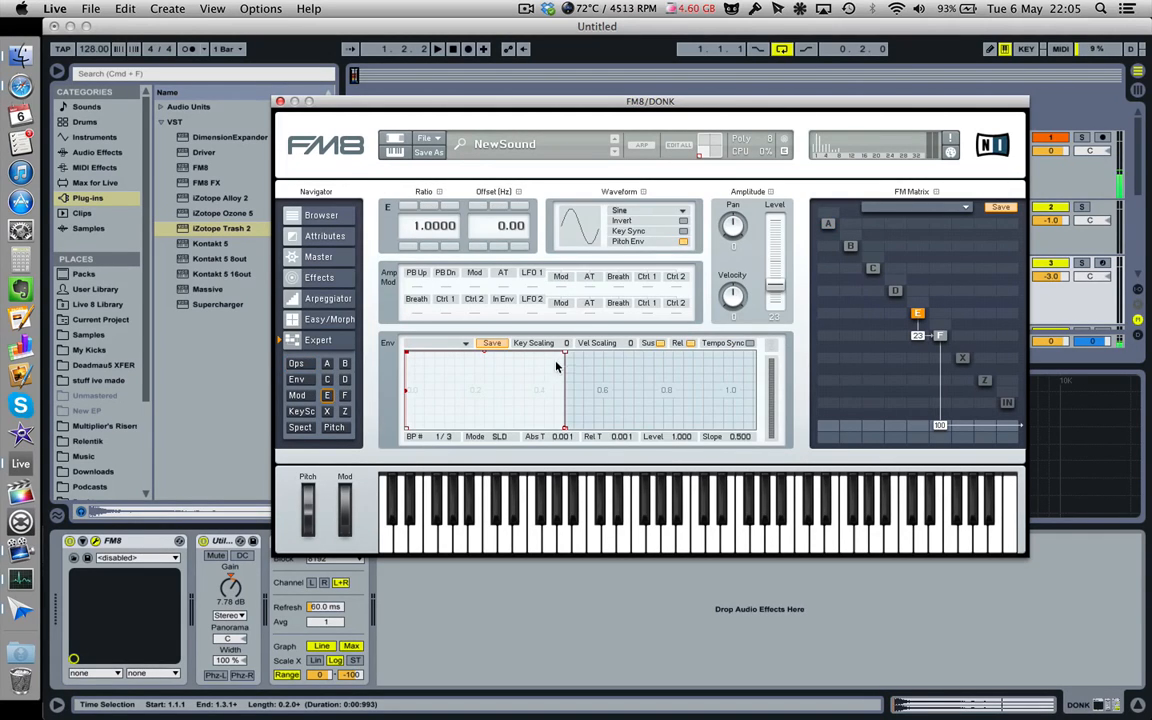
pyautogui.click(565, 430)
pyautogui.moveTo(563, 353); pyautogui.dragTo(408, 353)
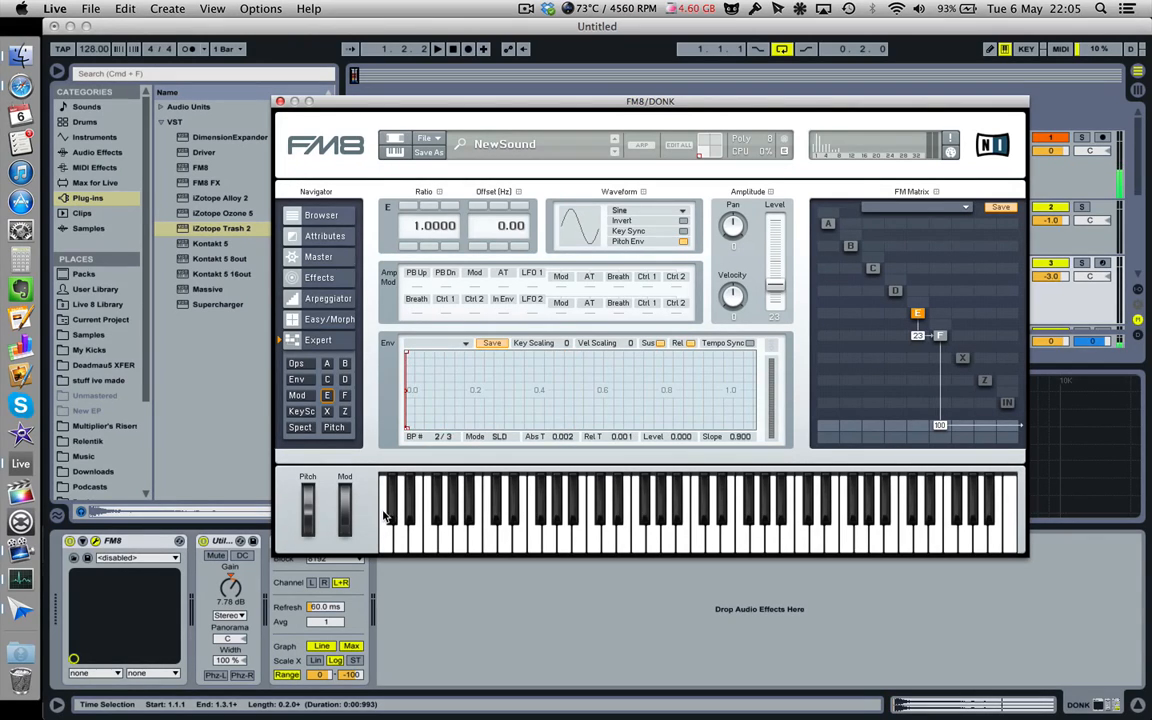
pyautogui.moveTo(415, 402); pyautogui.dragTo(566, 345)
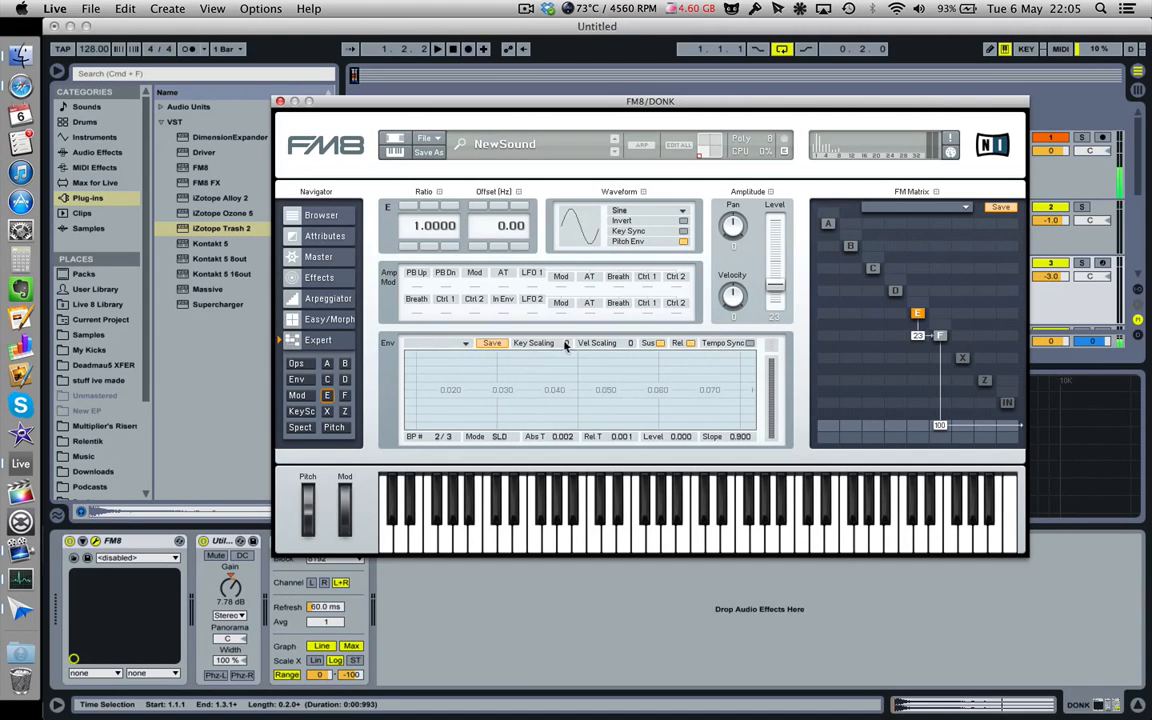
pyautogui.moveTo(517, 394); pyautogui.dragTo(664, 352)
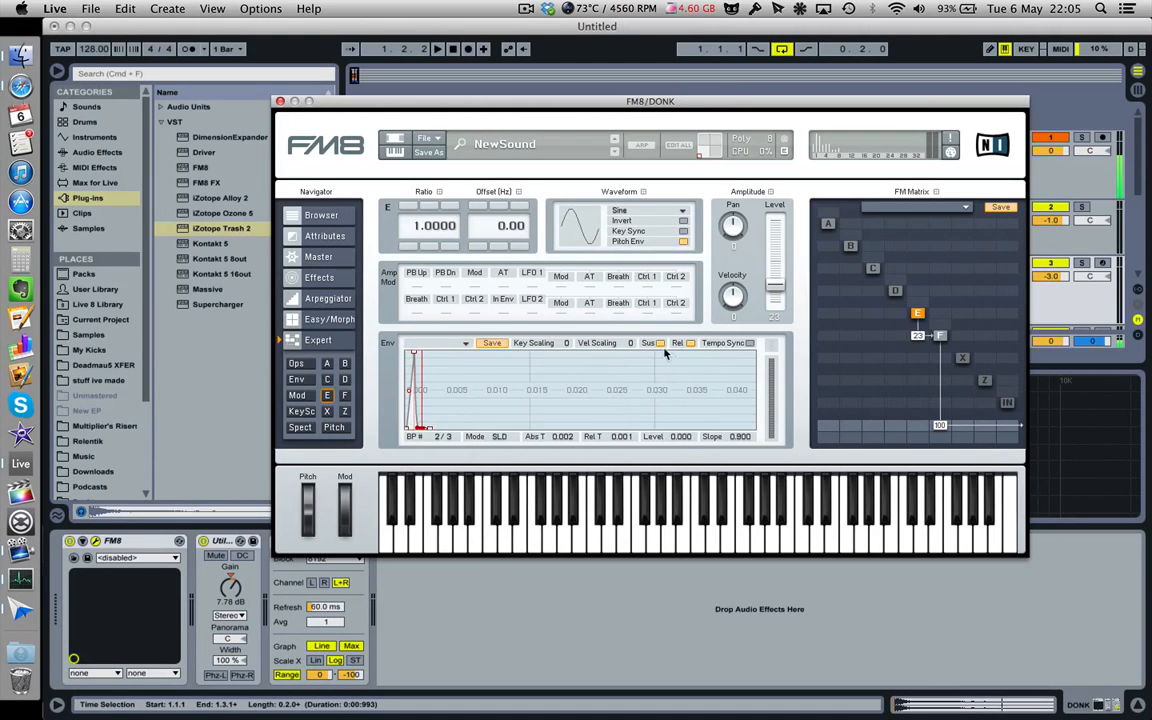
pyautogui.click(430, 428)
pyautogui.click(412, 355)
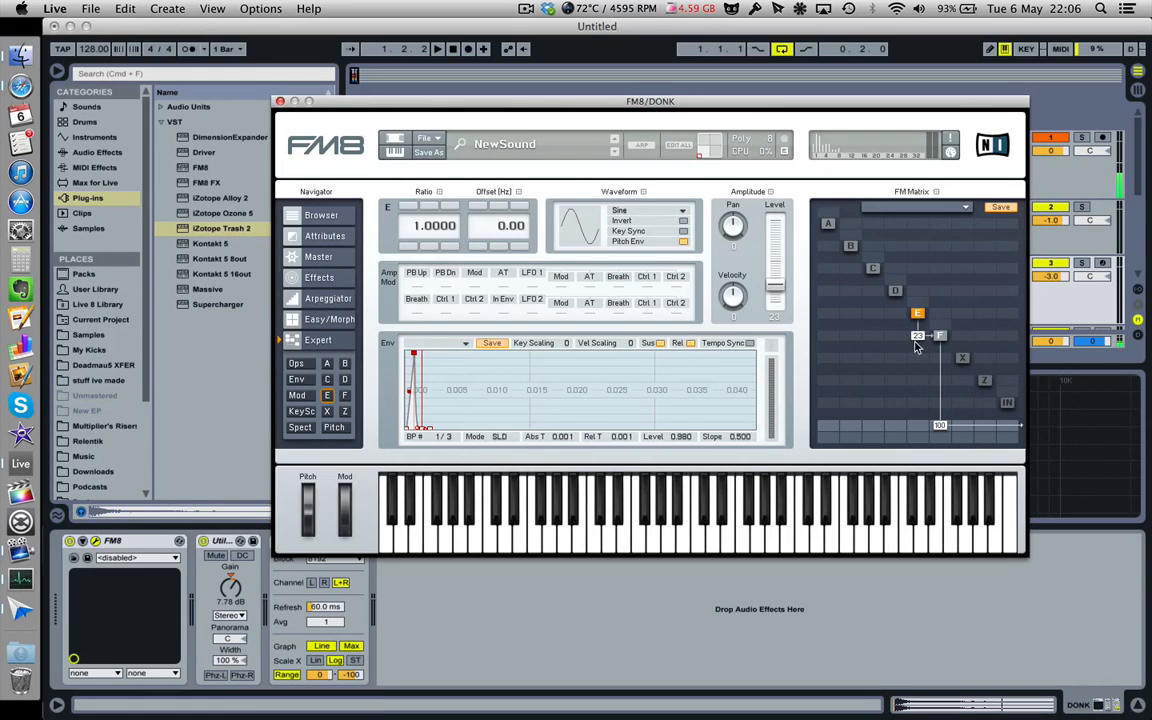
# - Solo DONK, raise operator E's modulation of F to 100, and end E's envelope decay at 0.008 s
pyautogui.moveTo(920, 338); pyautogui.dragTo(920, 270)
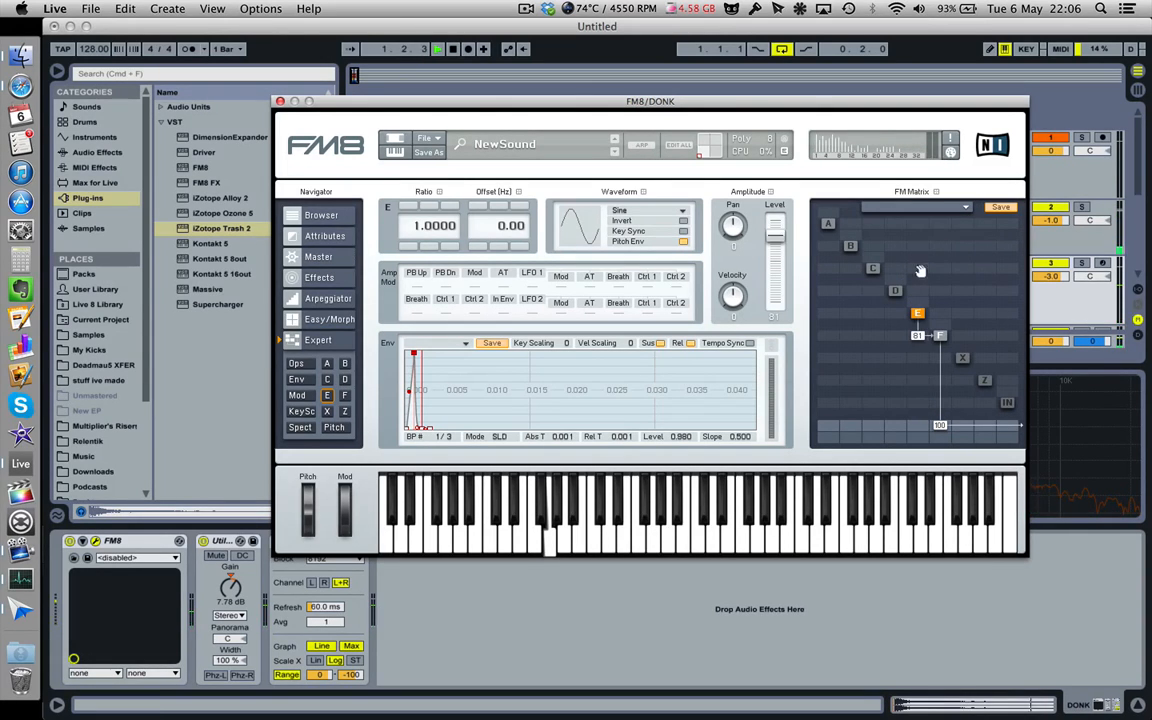
pyautogui.click(1081, 263)
pyautogui.moveTo(917, 336); pyautogui.dragTo(911, 372)
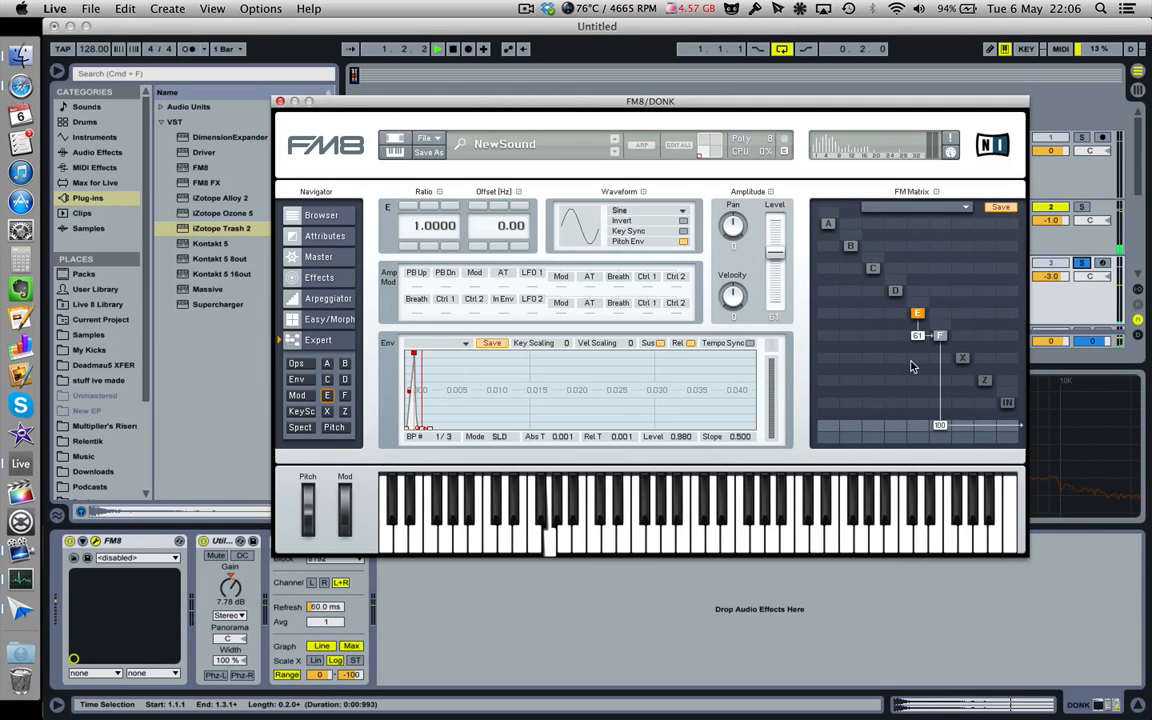
pyautogui.moveTo(430, 430); pyautogui.dragTo(660, 440)
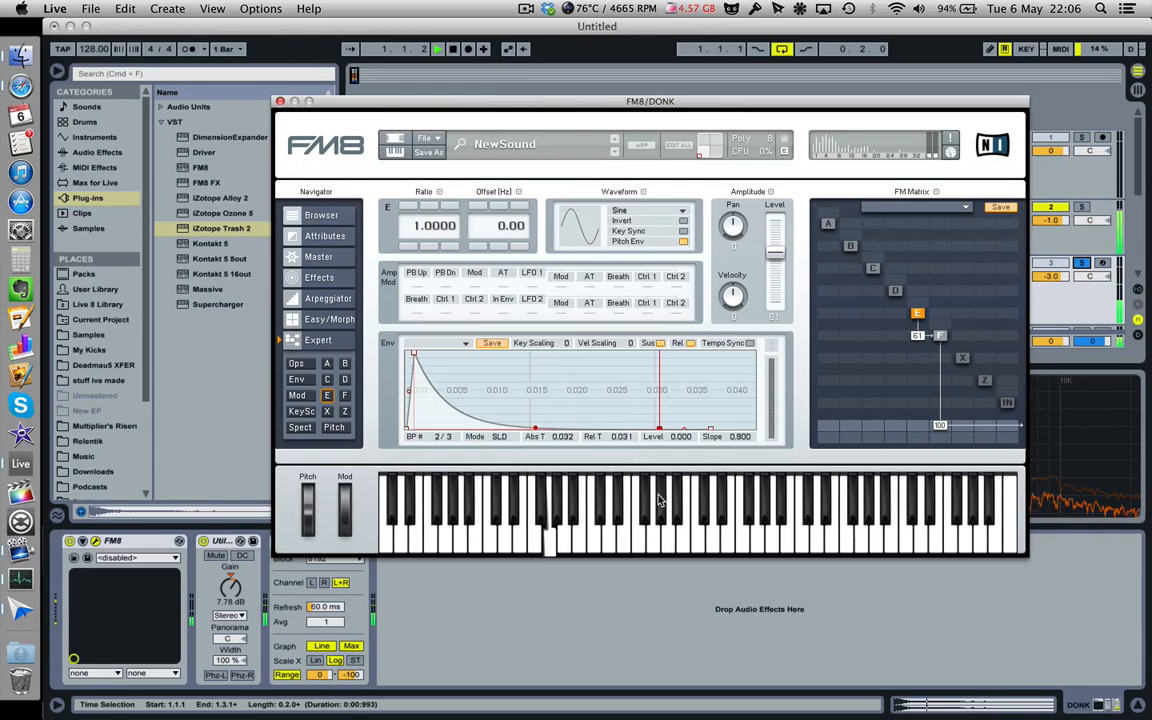
pyautogui.moveTo(918, 336); pyautogui.dragTo(920, 297)
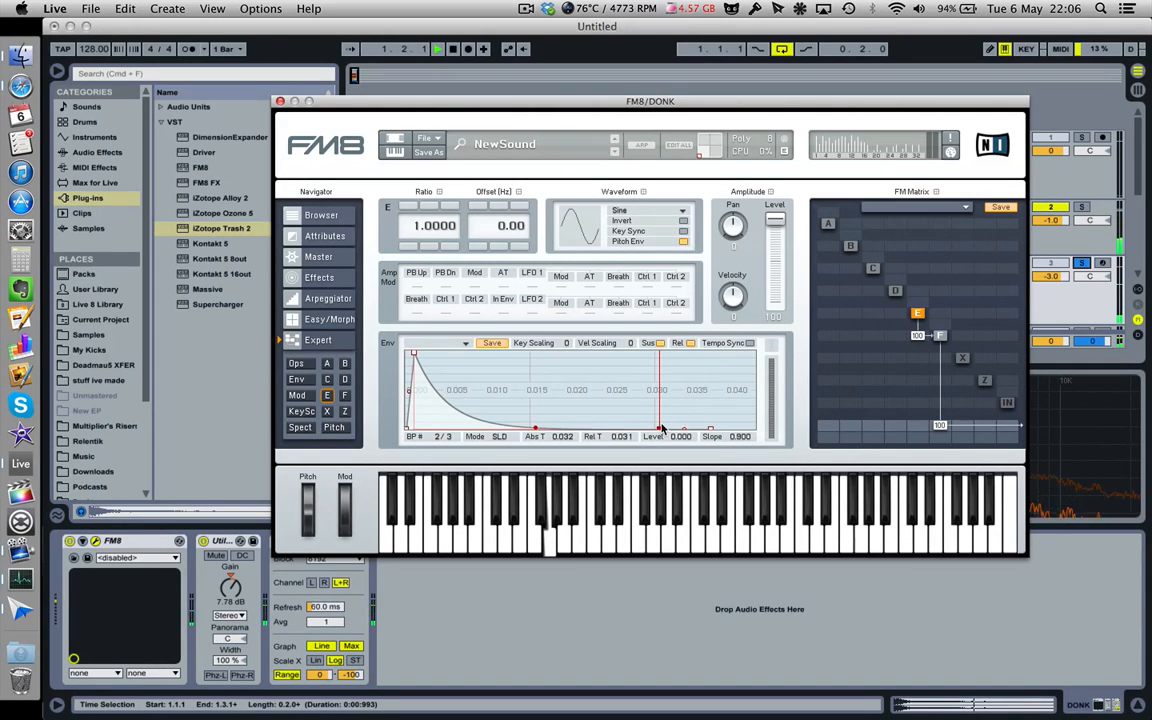
pyautogui.moveTo(610, 410); pyautogui.dragTo(619, 461)
pyautogui.moveTo(456, 430); pyautogui.dragTo(418, 447)
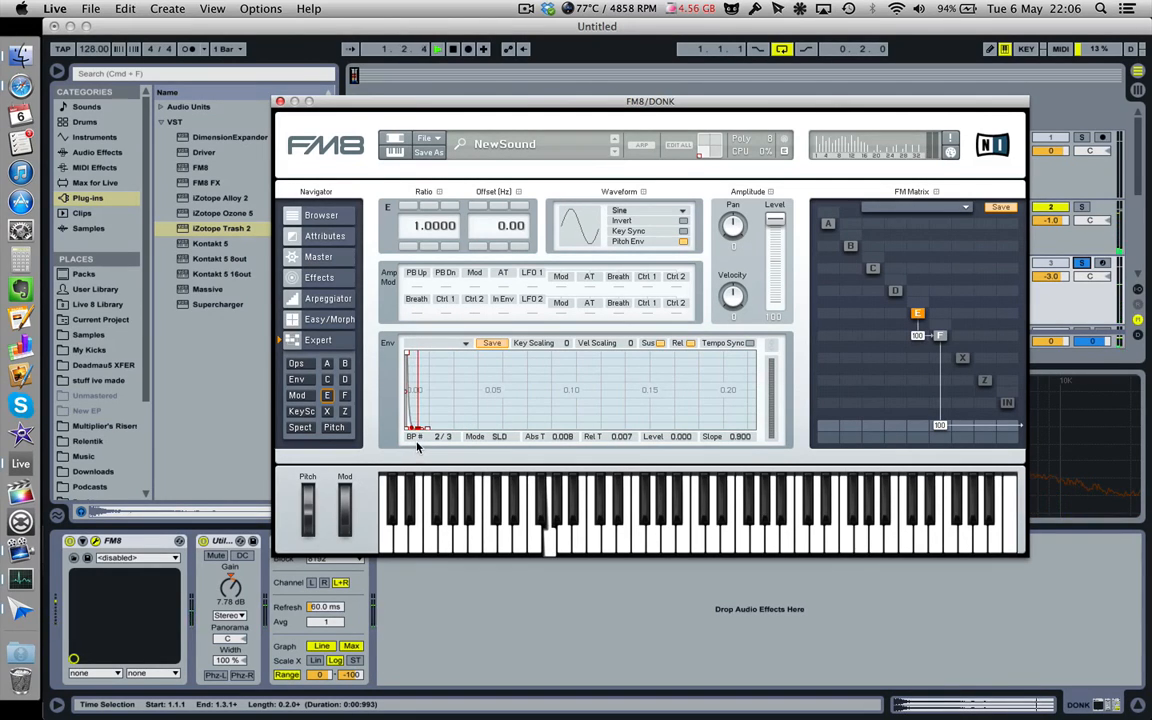
# - Set operator E's waveform to 1+8 and its ratio to 1.2630
pyautogui.click(296, 363)
pyautogui.click(575, 338)
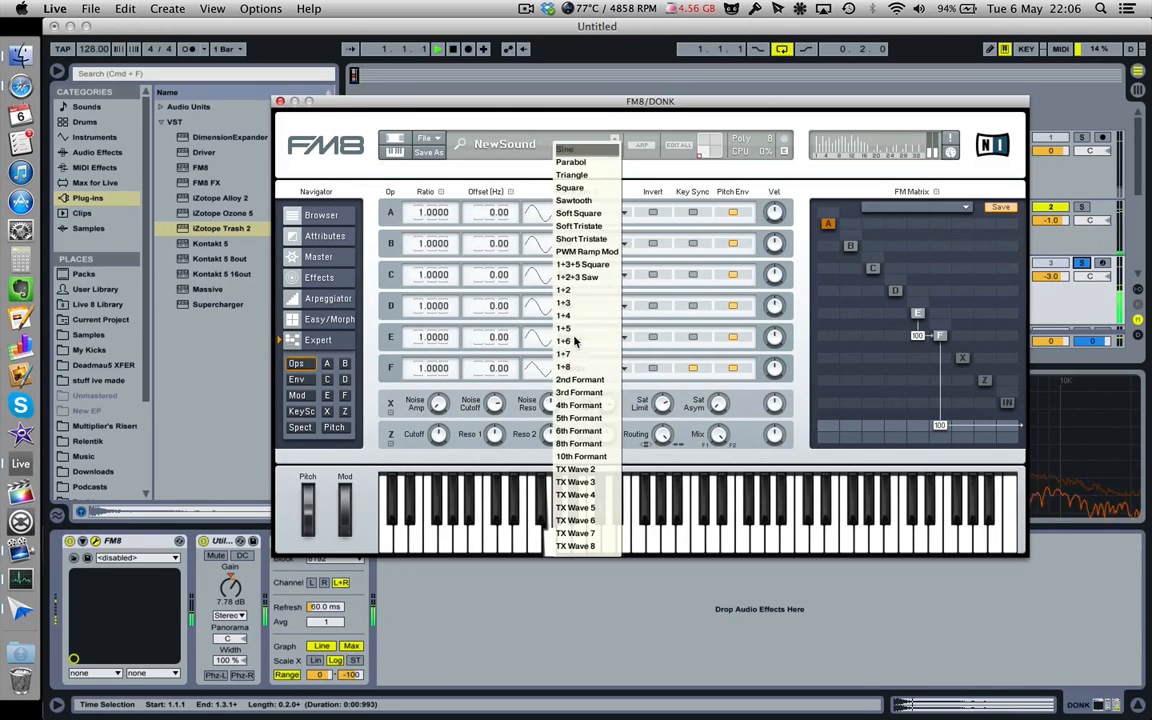
pyautogui.click(575, 366)
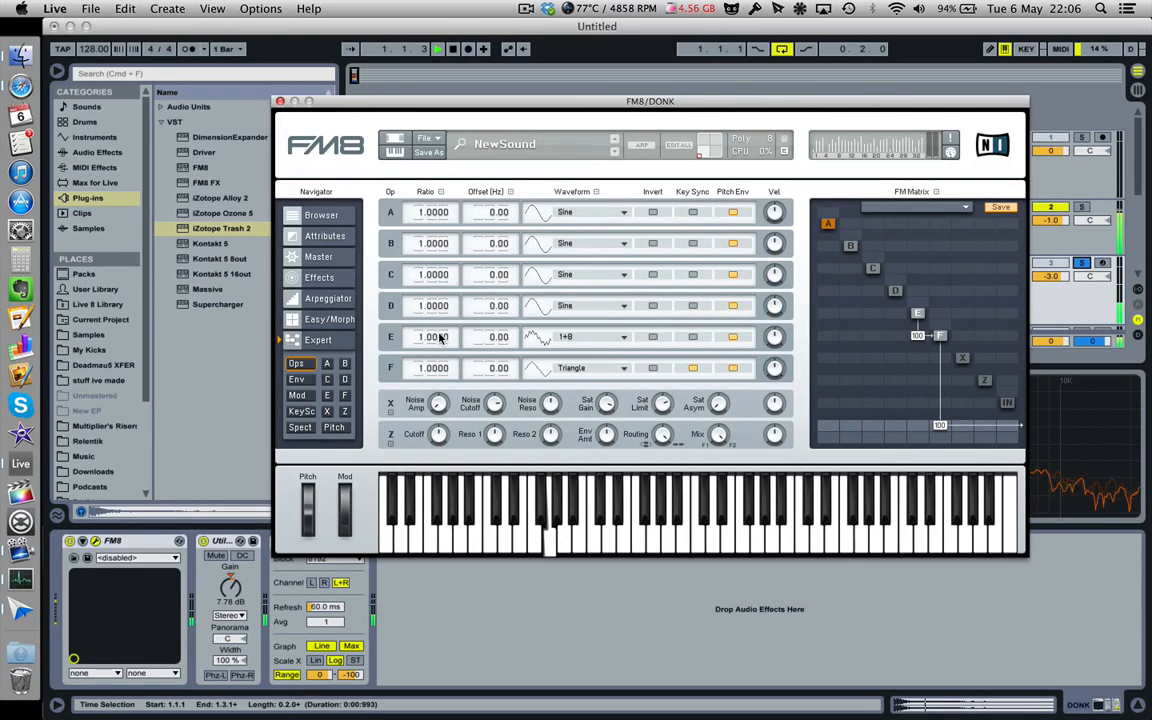
pyautogui.moveTo(440, 338); pyautogui.dragTo(444, 292)
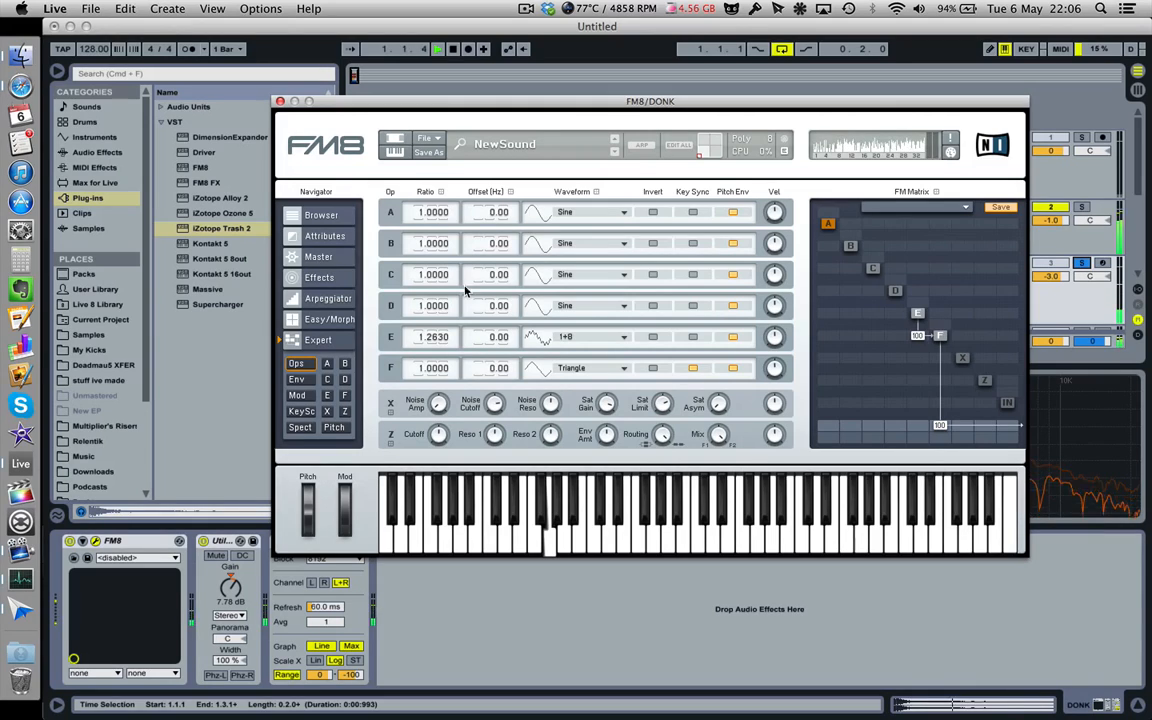
# - Compare the sound without operator E's modulation of F, restore the routing at 58, and enable Key Sync on E
pyautogui.doubleClick(916, 336)
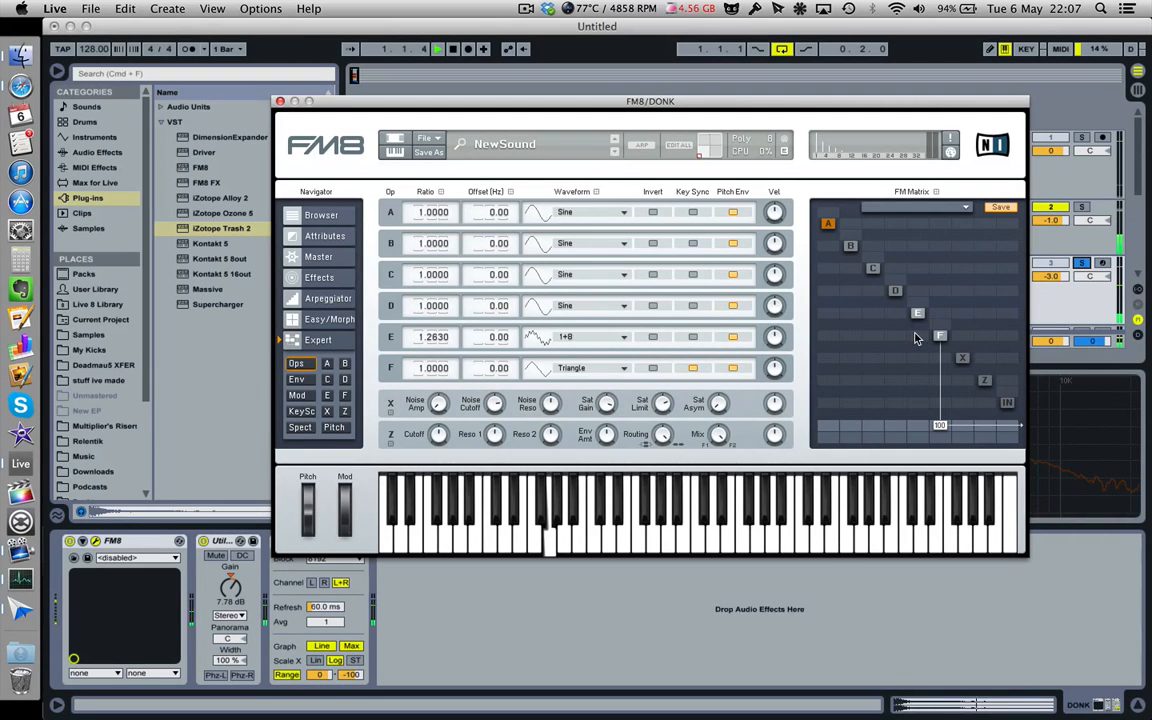
pyautogui.moveTo(916, 337)
pyautogui.mouseDown()
pyautogui.moveTo(917, 278)
pyautogui.moveTo(922, 313)
pyautogui.mouseUp()
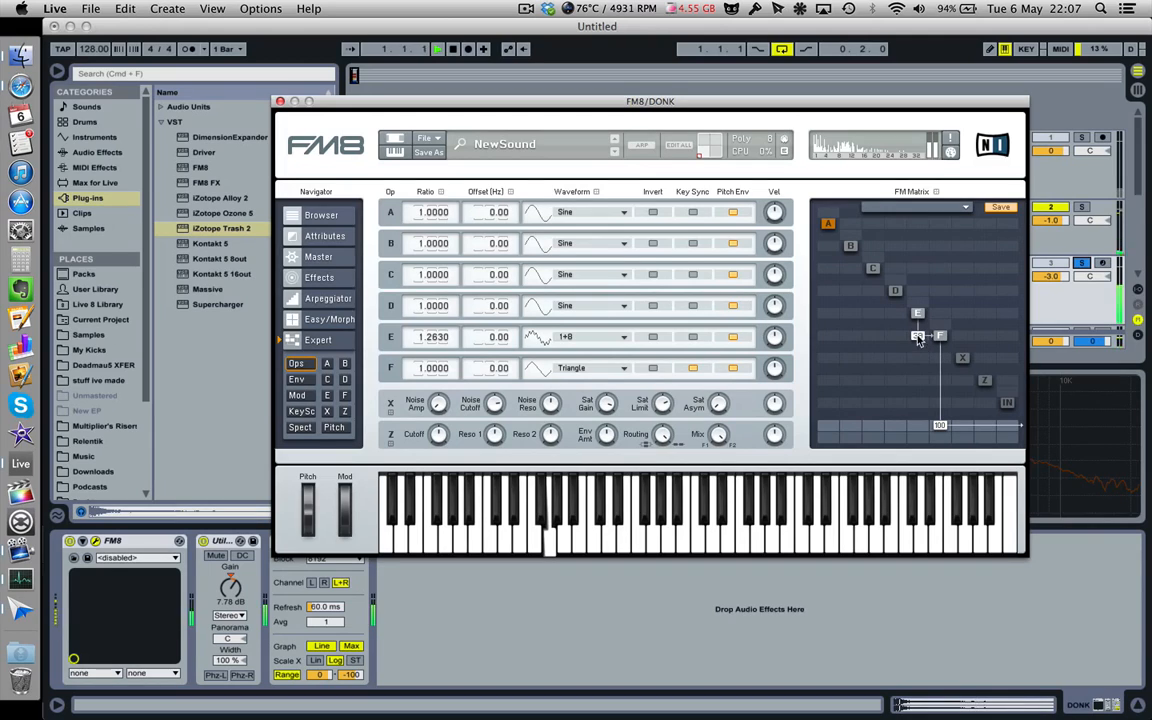
pyautogui.moveTo(917, 337); pyautogui.dragTo(909, 336)
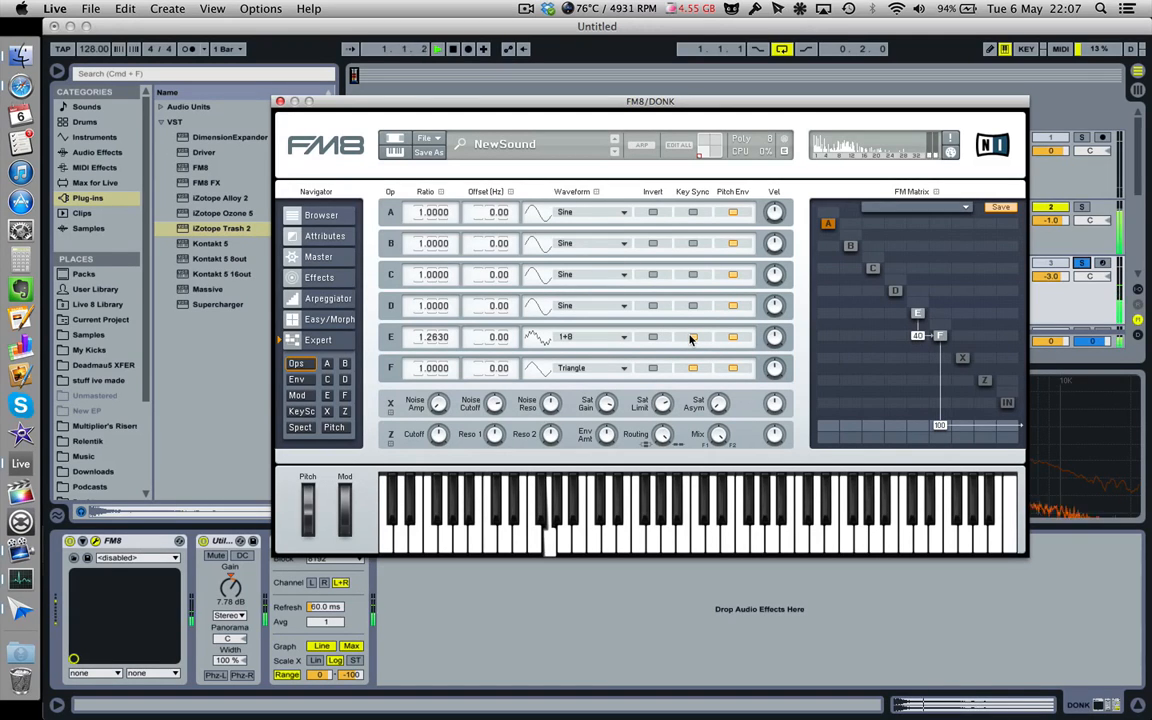
pyautogui.moveTo(918, 338); pyautogui.dragTo(918, 325)
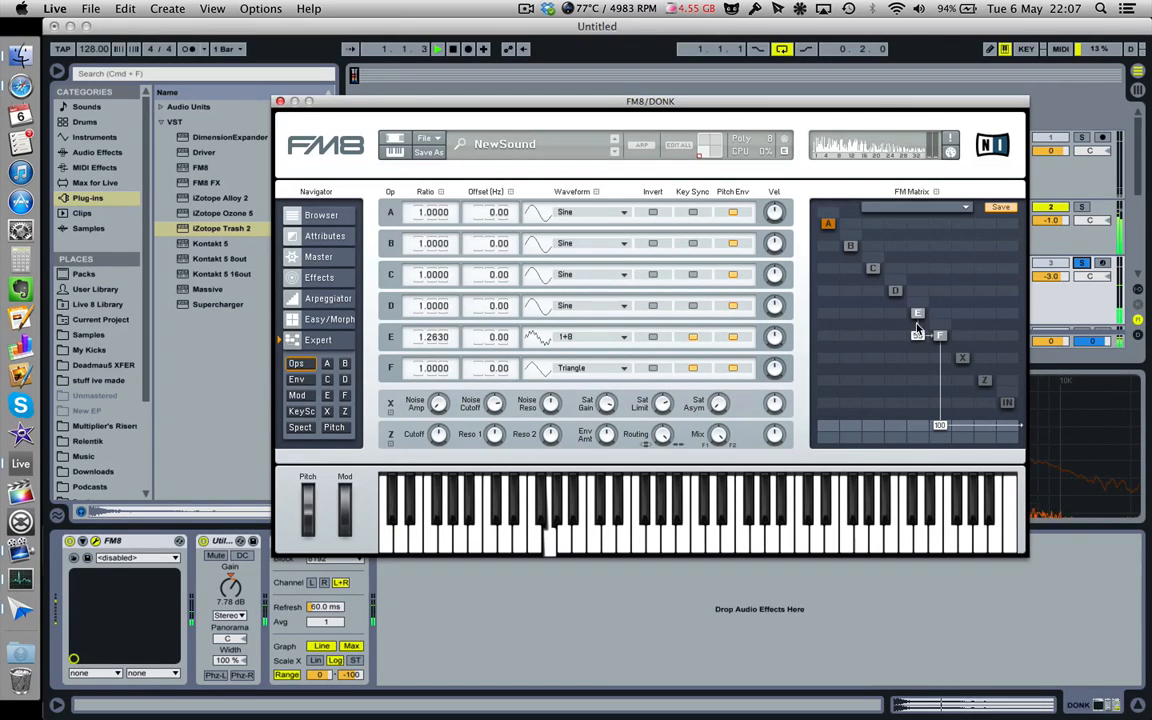
# - Unsolo DONK and rebalance operator E's modulation of F within the full mix, trying 30 before raising it into the 40s
pyautogui.click(1083, 259)
pyautogui.click(1083, 262)
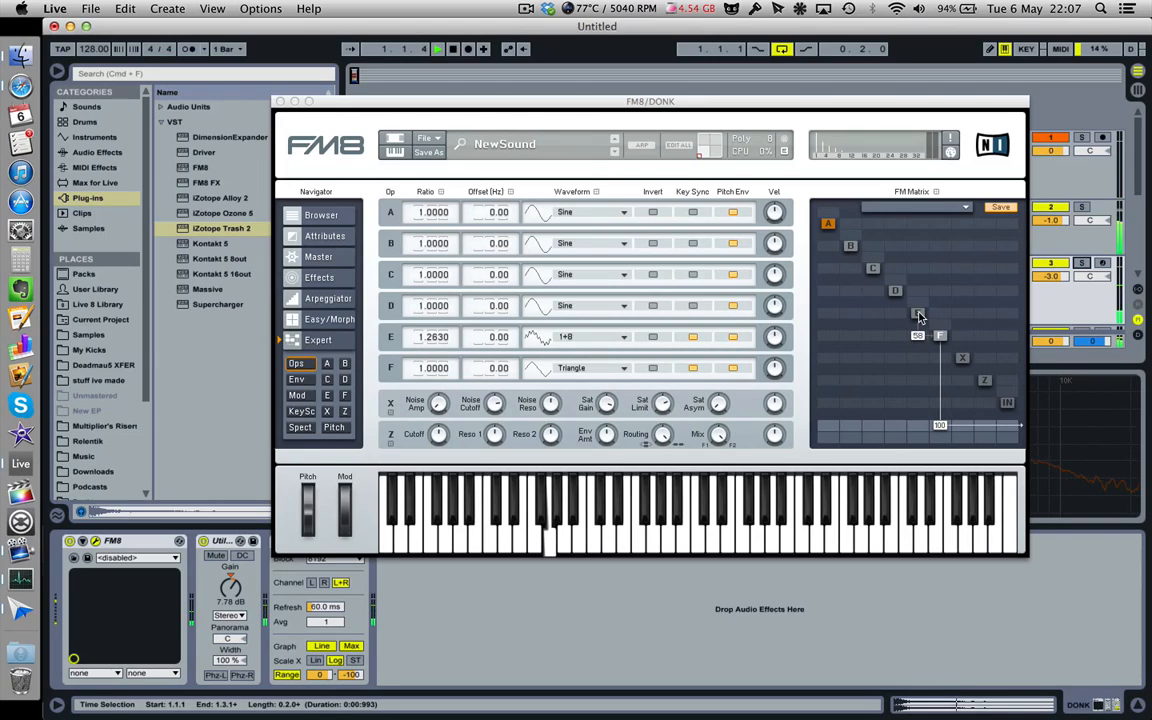
pyautogui.moveTo(918, 333)
pyautogui.mouseDown()
pyautogui.moveTo(920, 370)
pyautogui.moveTo(905, 253)
pyautogui.moveTo(922, 357)
pyautogui.mouseUp()
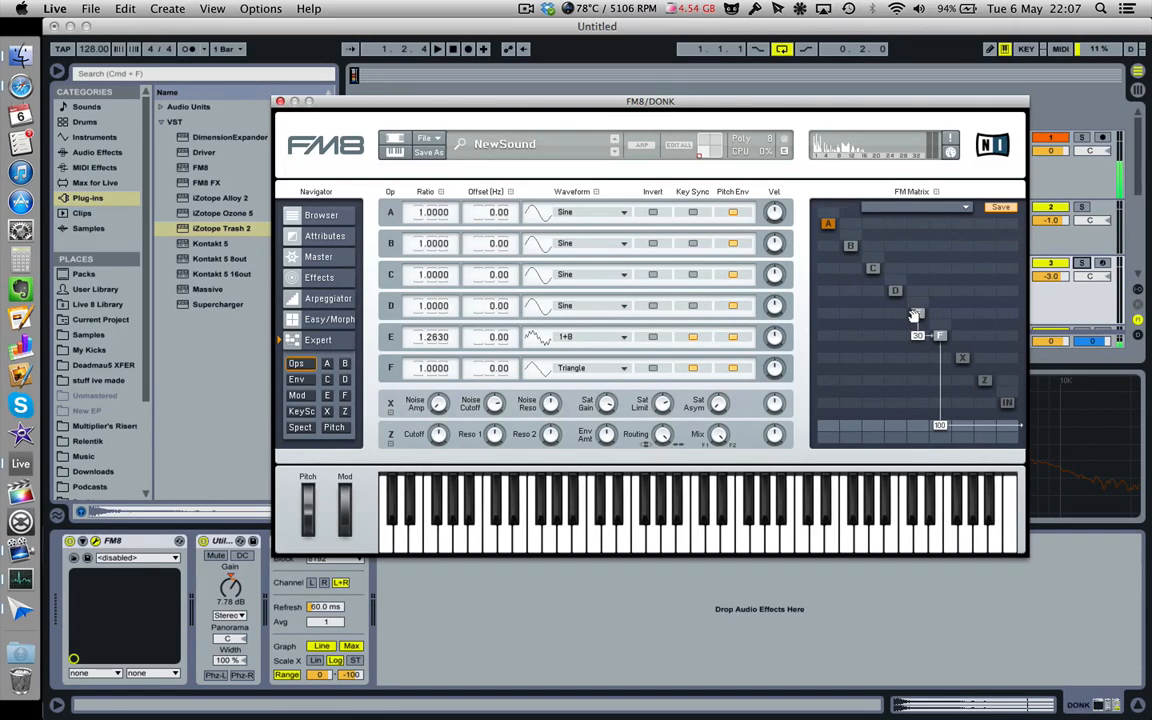
pyautogui.press('space')
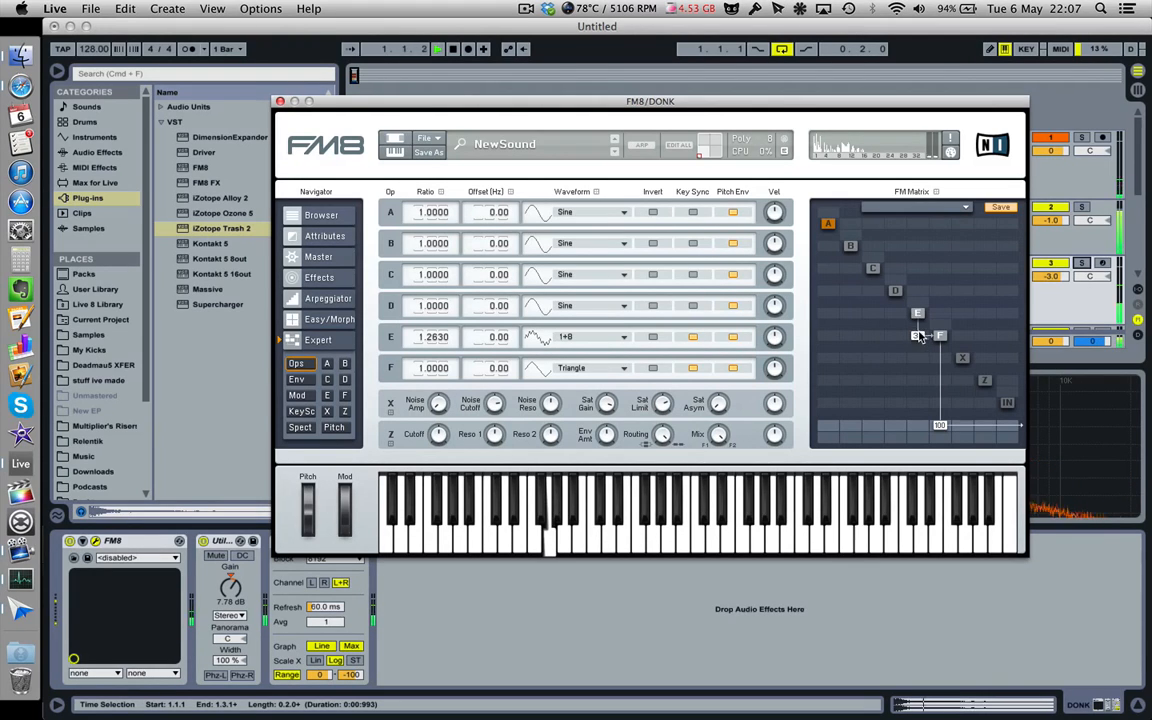
pyautogui.moveTo(916, 333)
pyautogui.mouseDown()
pyautogui.moveTo(921, 353)
pyautogui.moveTo(920, 328)
pyautogui.mouseUp()
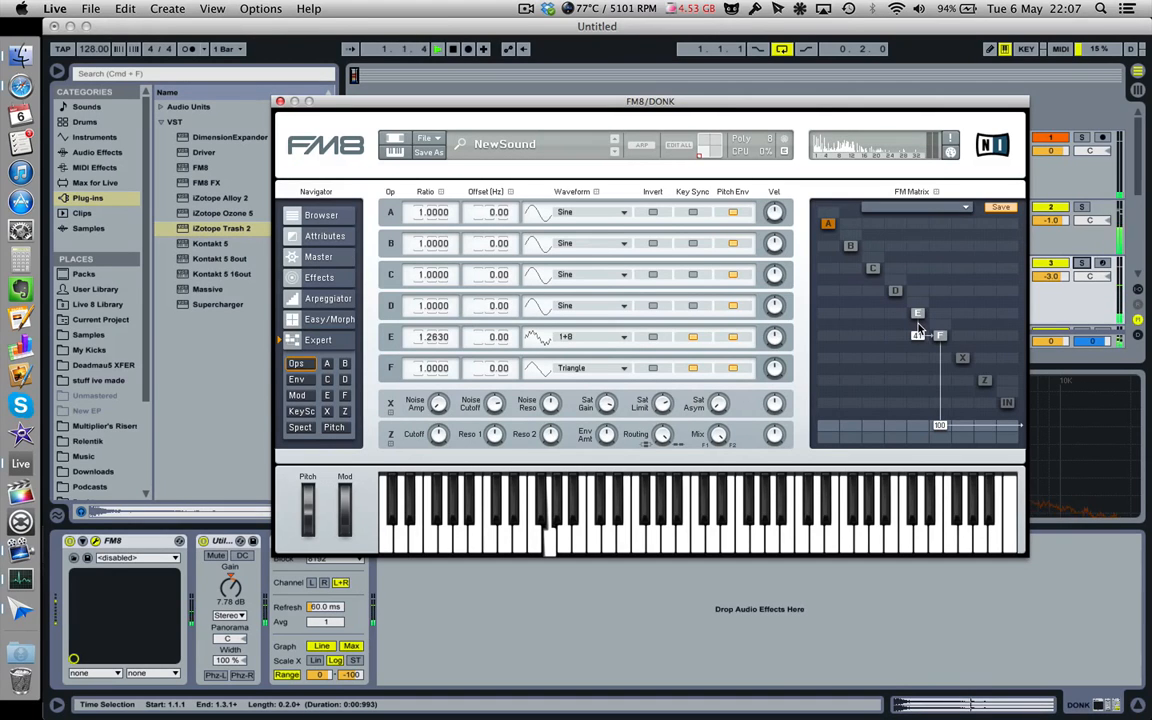
# - End operator E's envelope decay at 0.003 s and rebalance its modulation of F to 41, comparing DONK soloed and in the mix
pyautogui.click(326, 395)
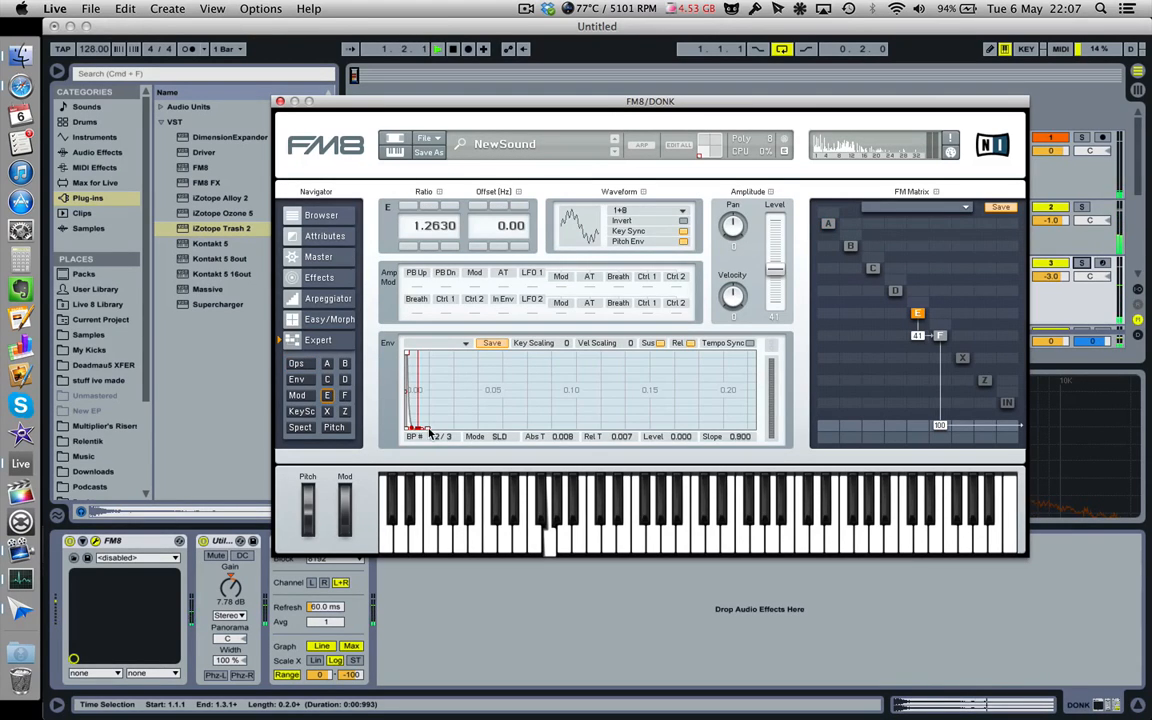
pyautogui.moveTo(418, 429); pyautogui.dragTo(368, 395)
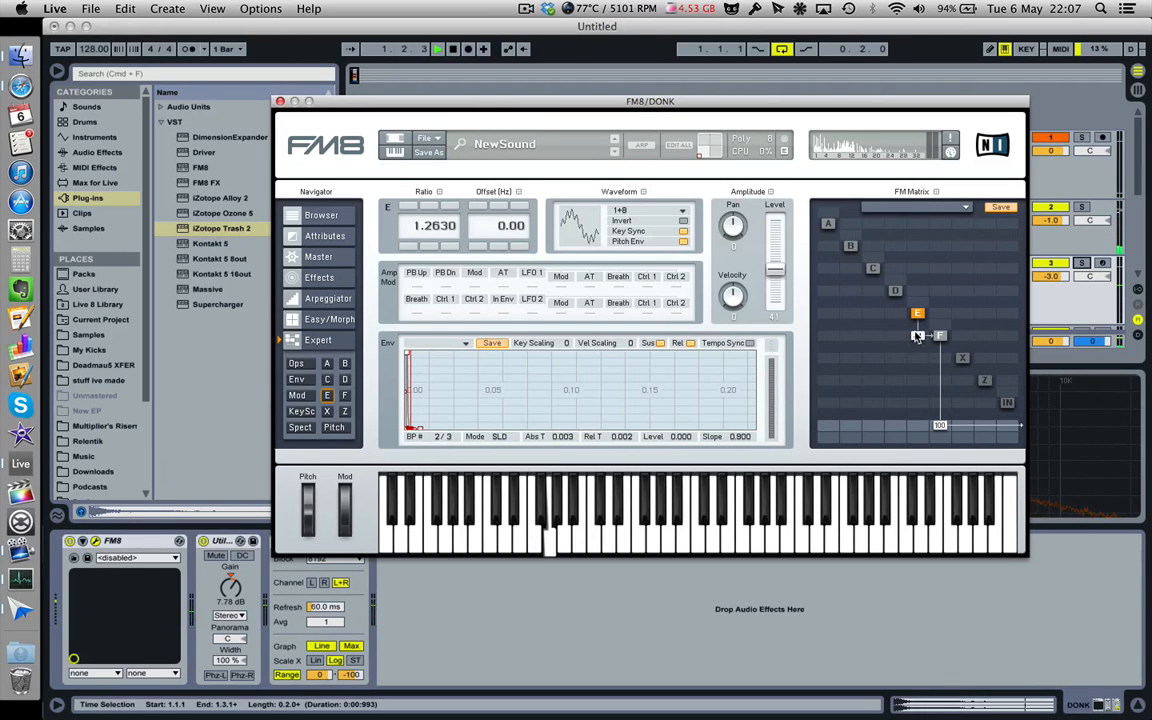
pyautogui.moveTo(917, 336)
pyautogui.mouseDown()
pyautogui.moveTo(928, 396)
pyautogui.moveTo(928, 340)
pyautogui.mouseUp()
pyautogui.click(1081, 264)
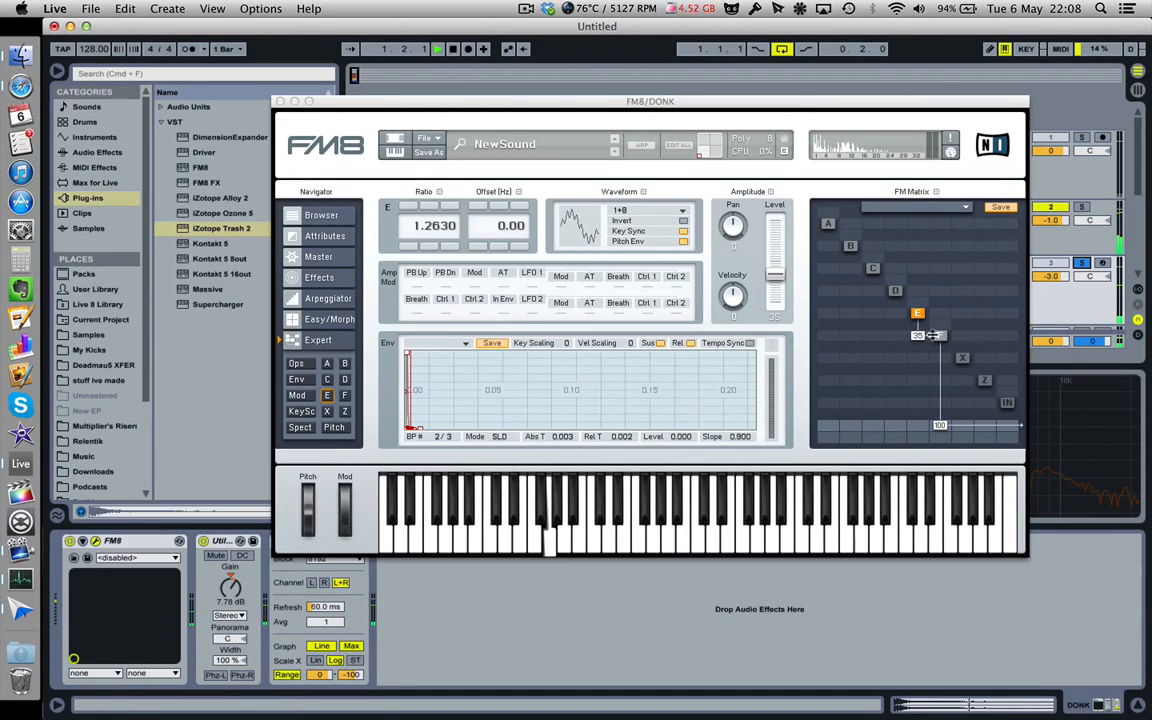
pyautogui.moveTo(917, 335)
pyautogui.mouseDown()
pyautogui.moveTo(922, 358)
pyautogui.moveTo(917, 313)
pyautogui.moveTo(922, 337)
pyautogui.mouseUp()
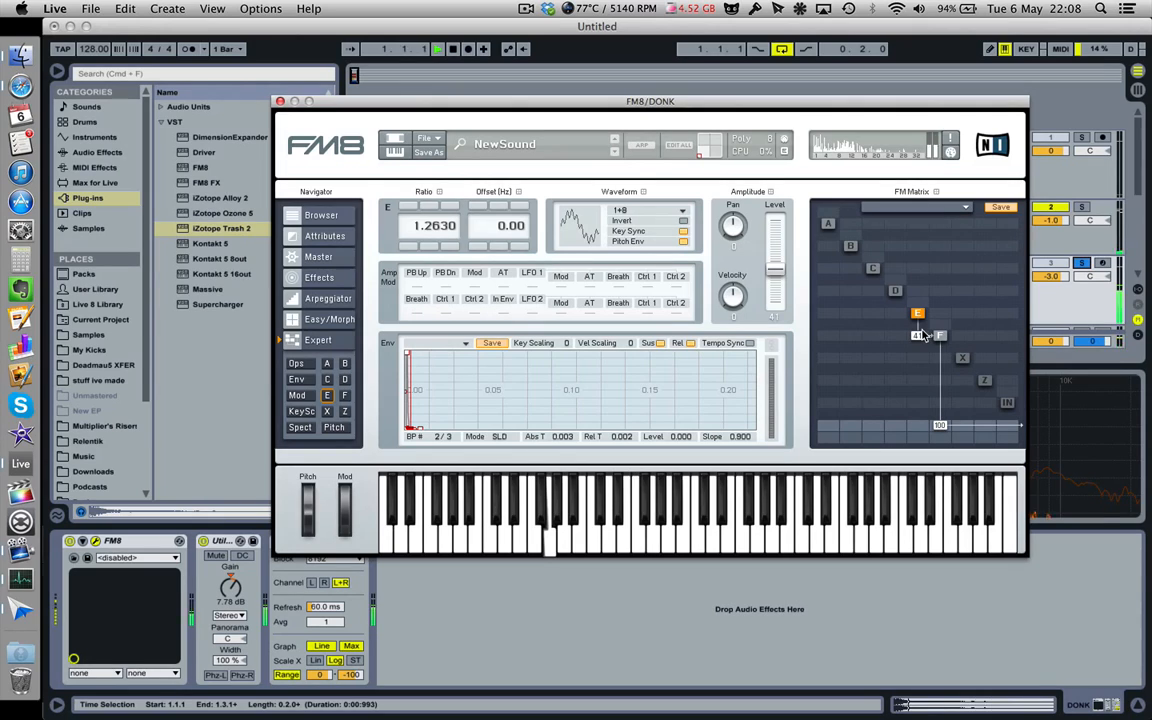
pyautogui.click(1083, 263)
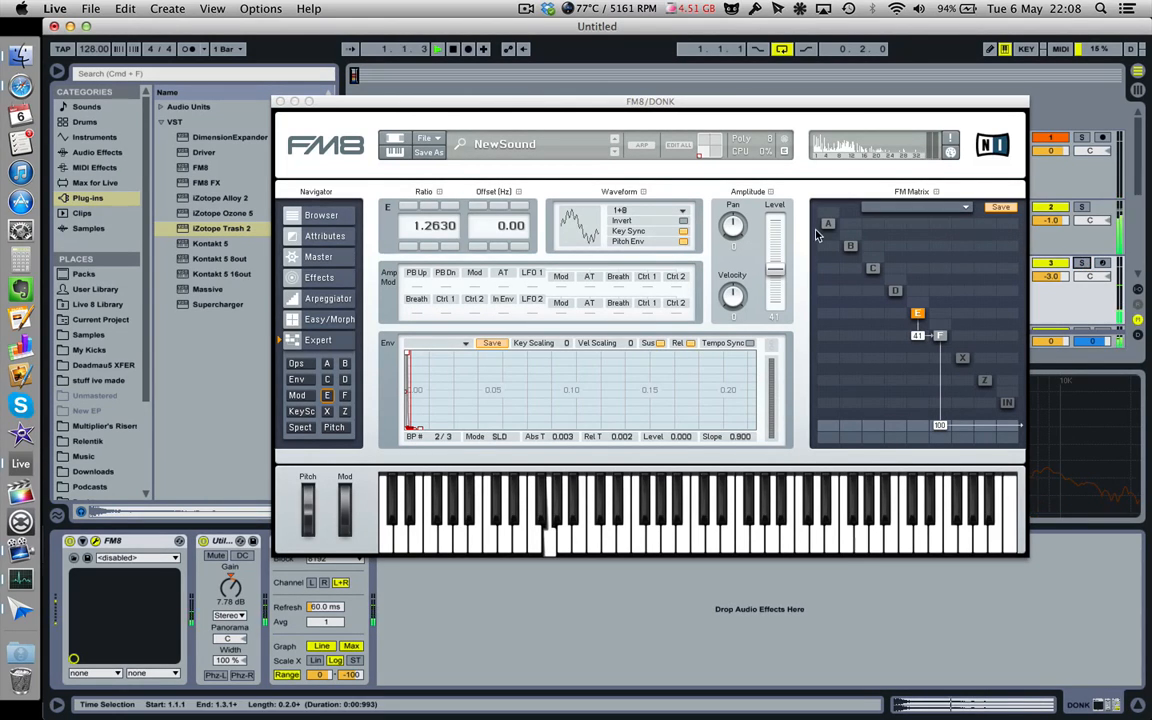
pyautogui.click(281, 103)
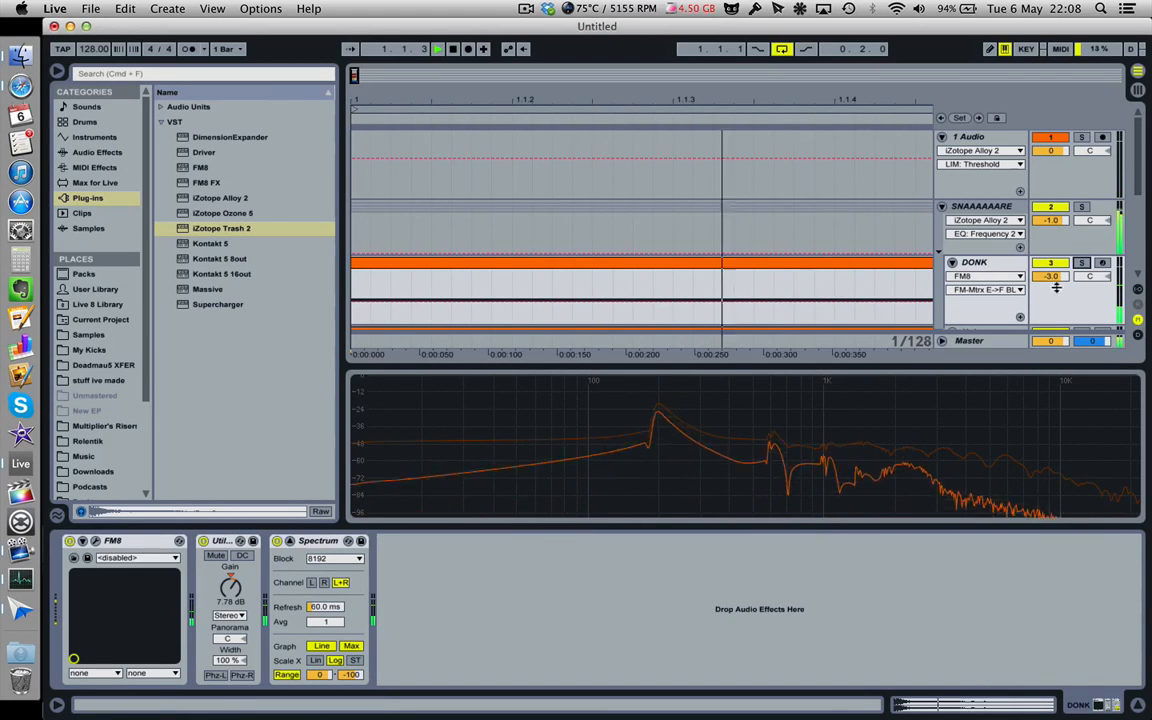
# - Lower DONK's volume to -5.6 dB and compare the mix with and without the Chain Link layer
pyautogui.moveTo(1054, 278); pyautogui.dragTo(1054, 292)
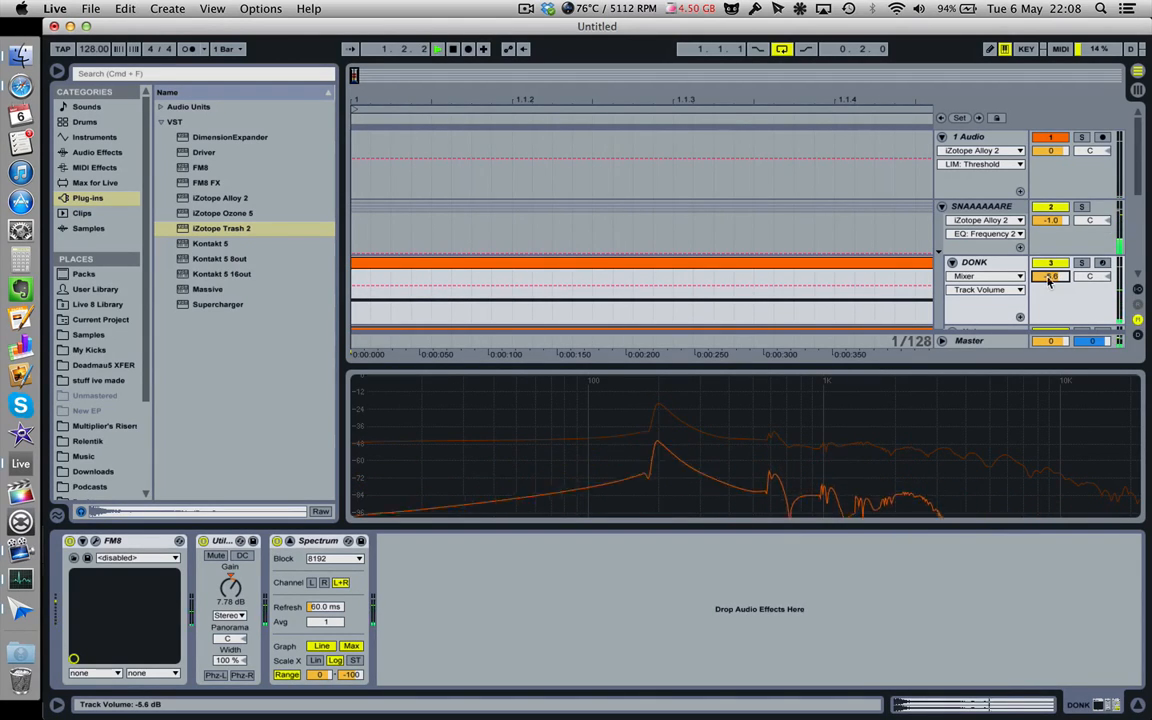
pyautogui.press('Tab')
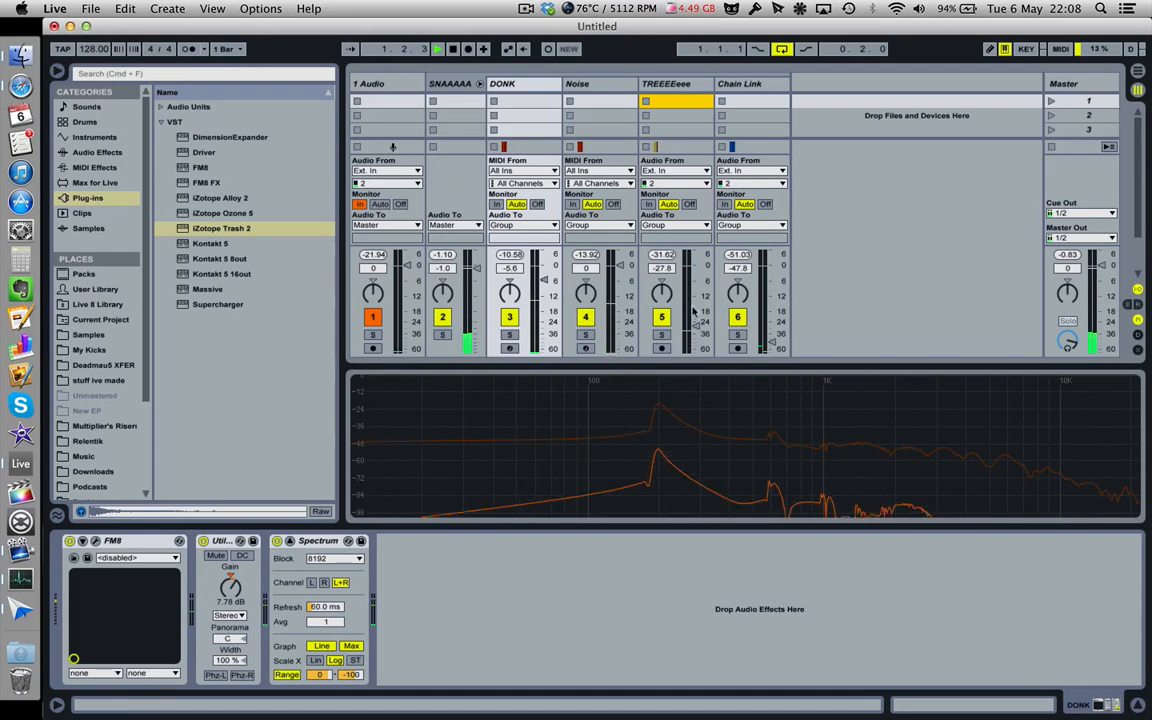
pyautogui.click(738, 318)
pyautogui.click(738, 318)
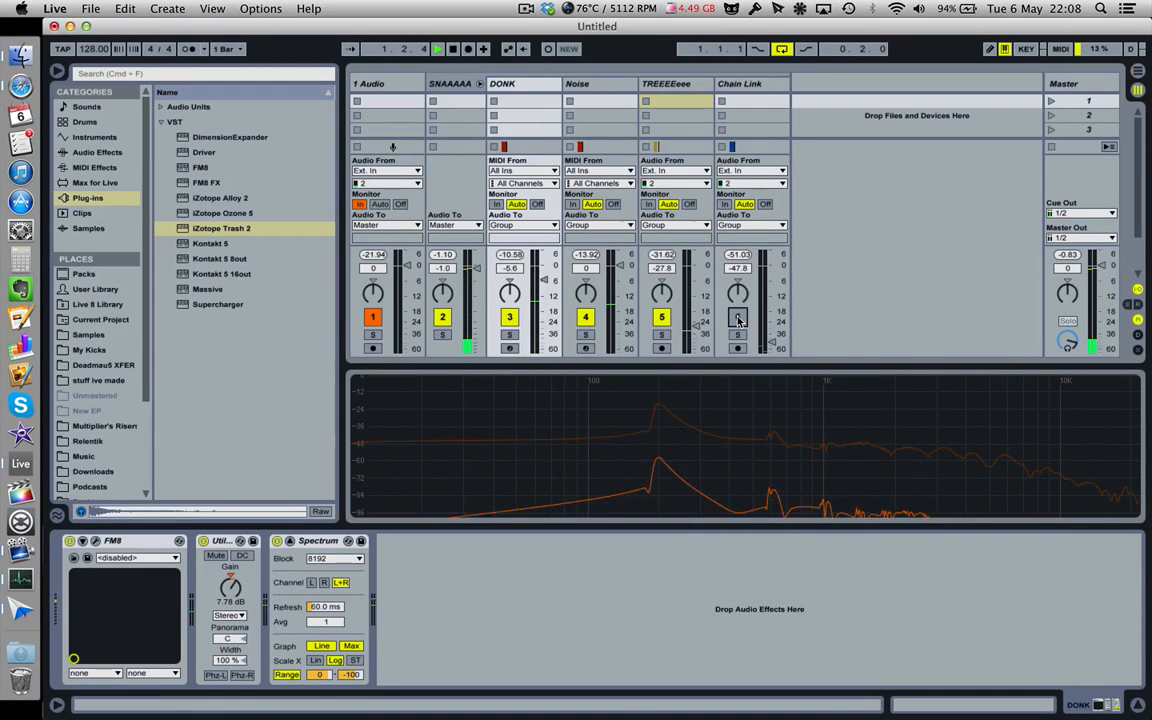
# - Rebalance DONK's volume within the snare group, trying -2.0 and -5.8 dB before settling at -5.0 dB, and stop playback
pyautogui.moveTo(544, 285)
pyautogui.mouseDown()
pyautogui.moveTo(543, 301)
pyautogui.moveTo(544, 252)
pyautogui.moveTo(544, 284)
pyautogui.mouseUp()
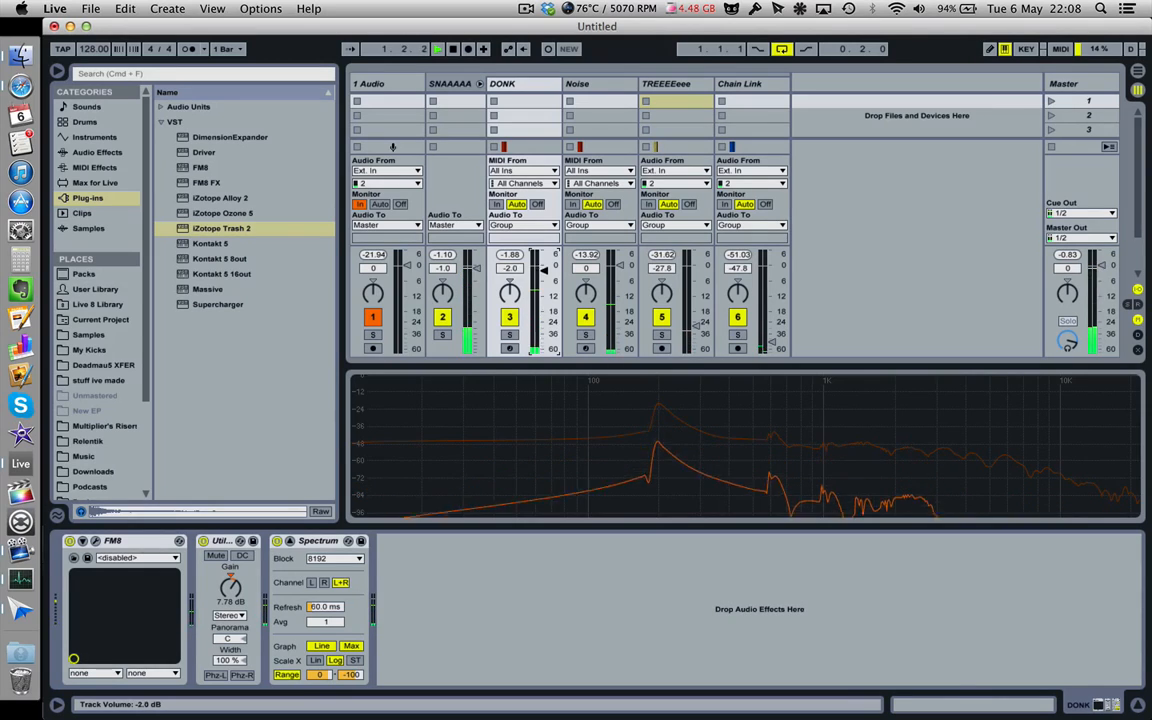
pyautogui.moveTo(544, 276); pyautogui.dragTo(544, 280)
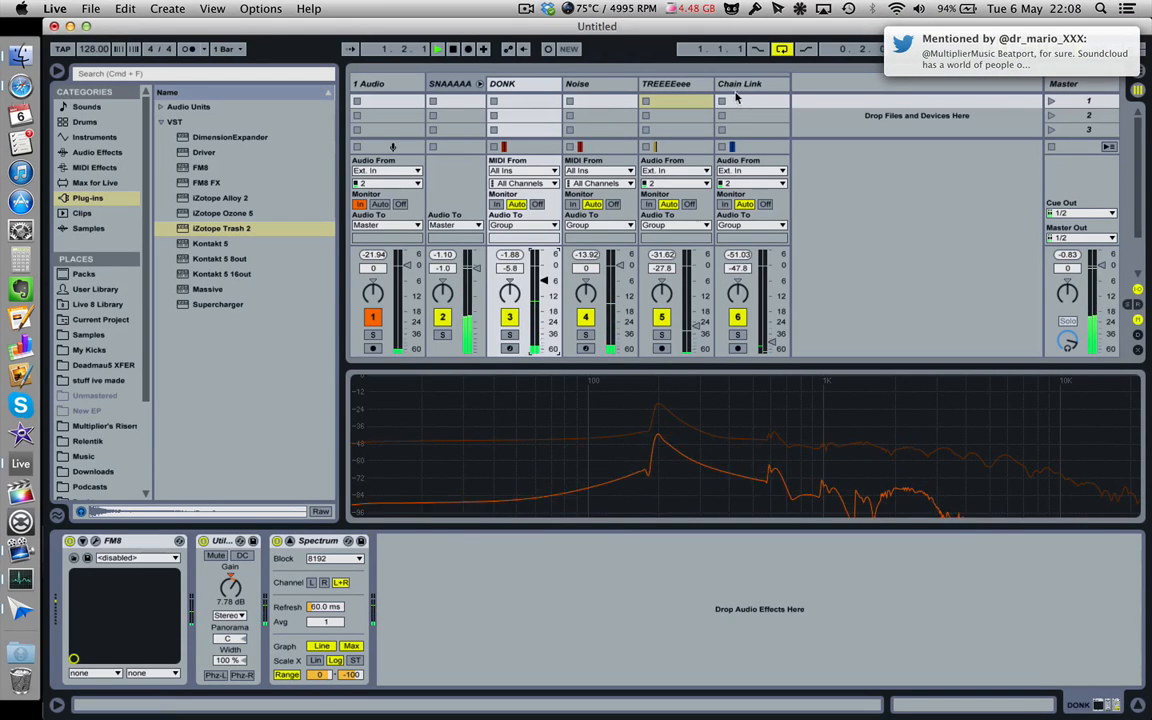
pyautogui.click(457, 86)
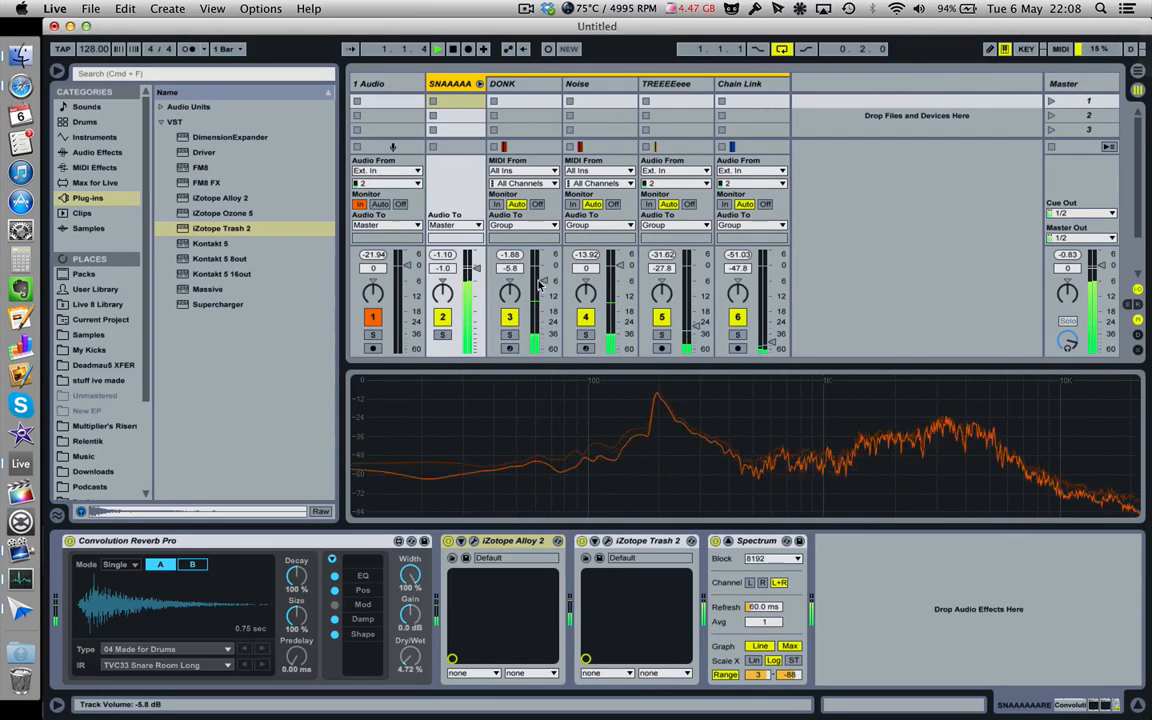
pyautogui.moveTo(544, 275); pyautogui.dragTo(544, 276)
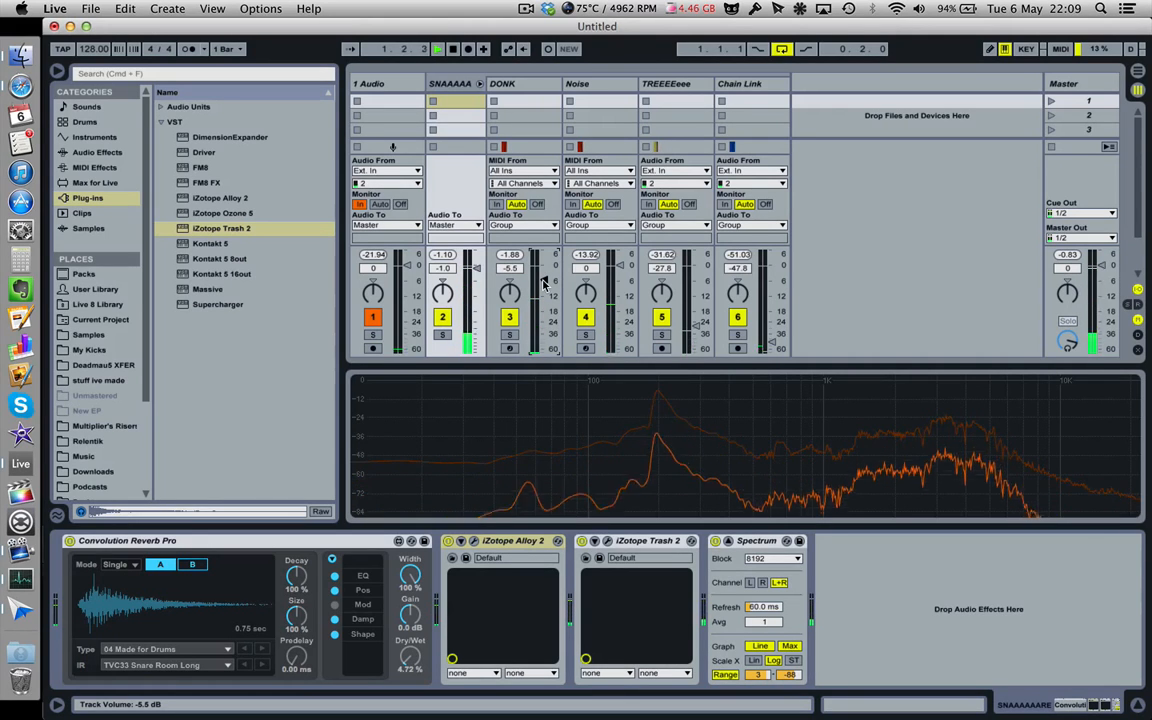
pyautogui.moveTo(544, 283); pyautogui.dragTo(544, 282)
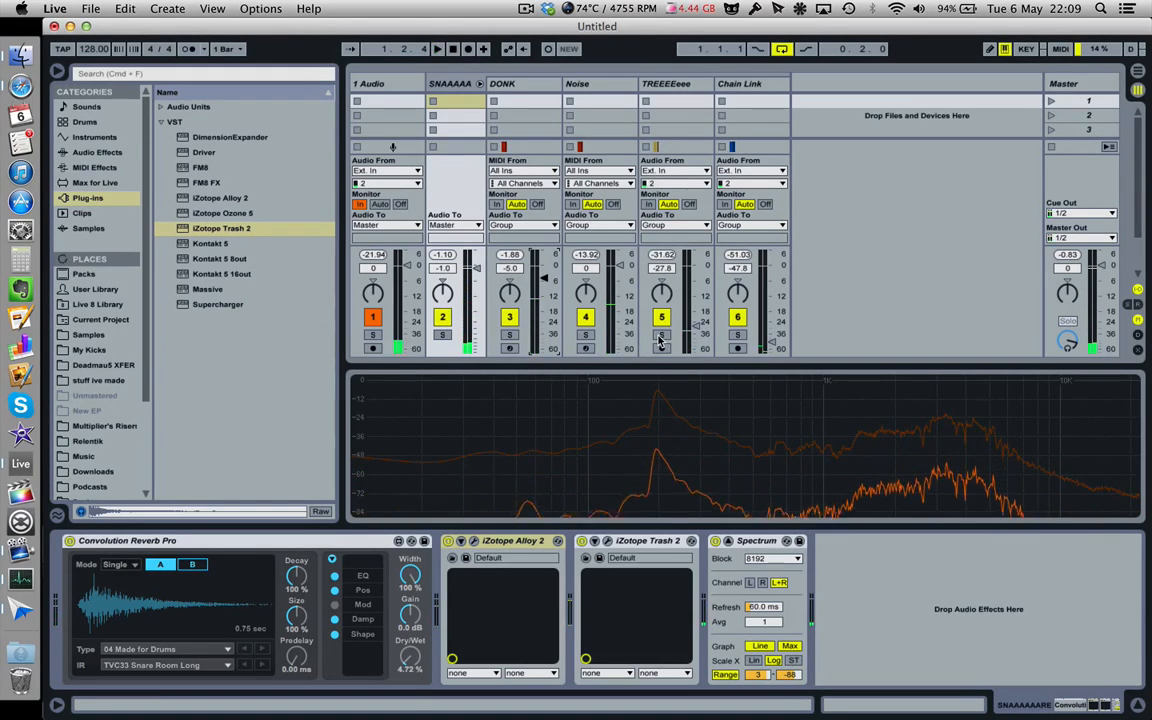
pyautogui.press('space')
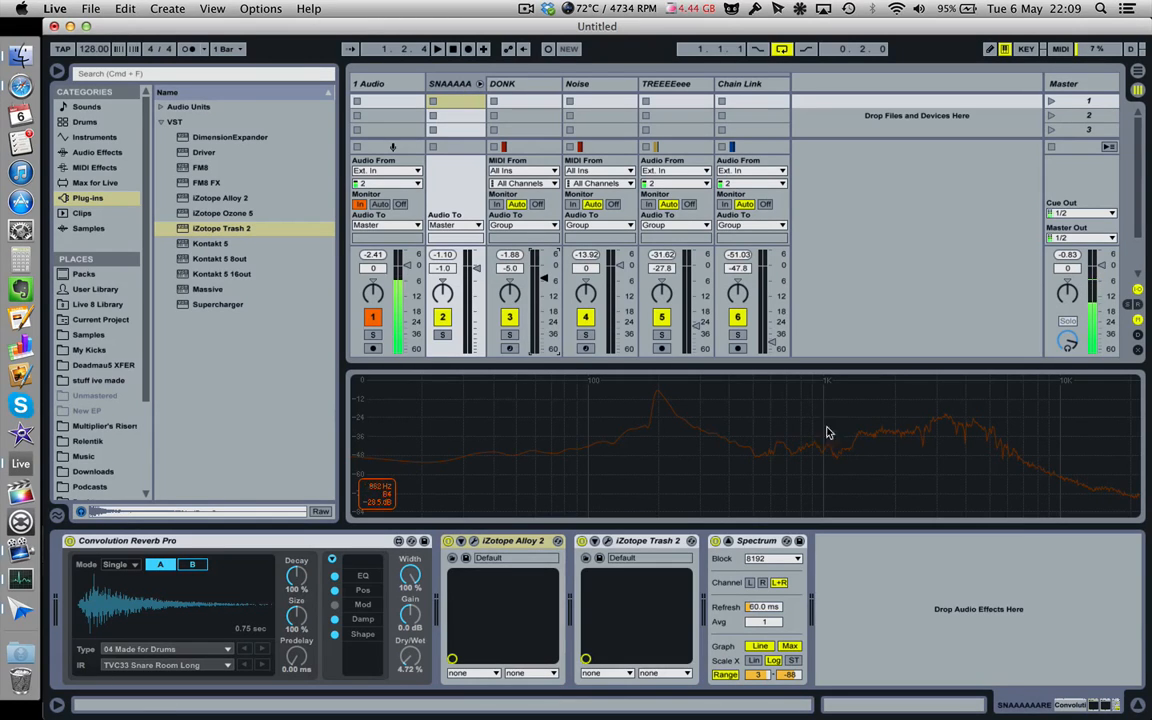
# - Examine the SNAAAAAARE group's spectrum and play back the full snare mix
pyautogui.click(450, 84)
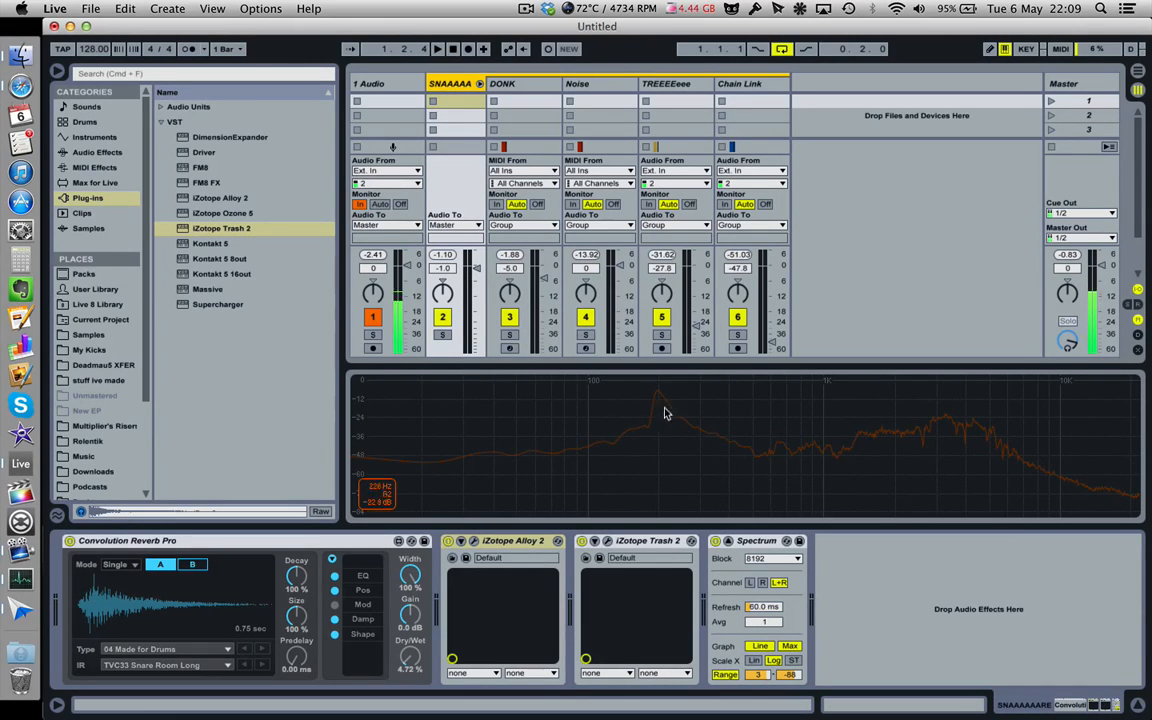
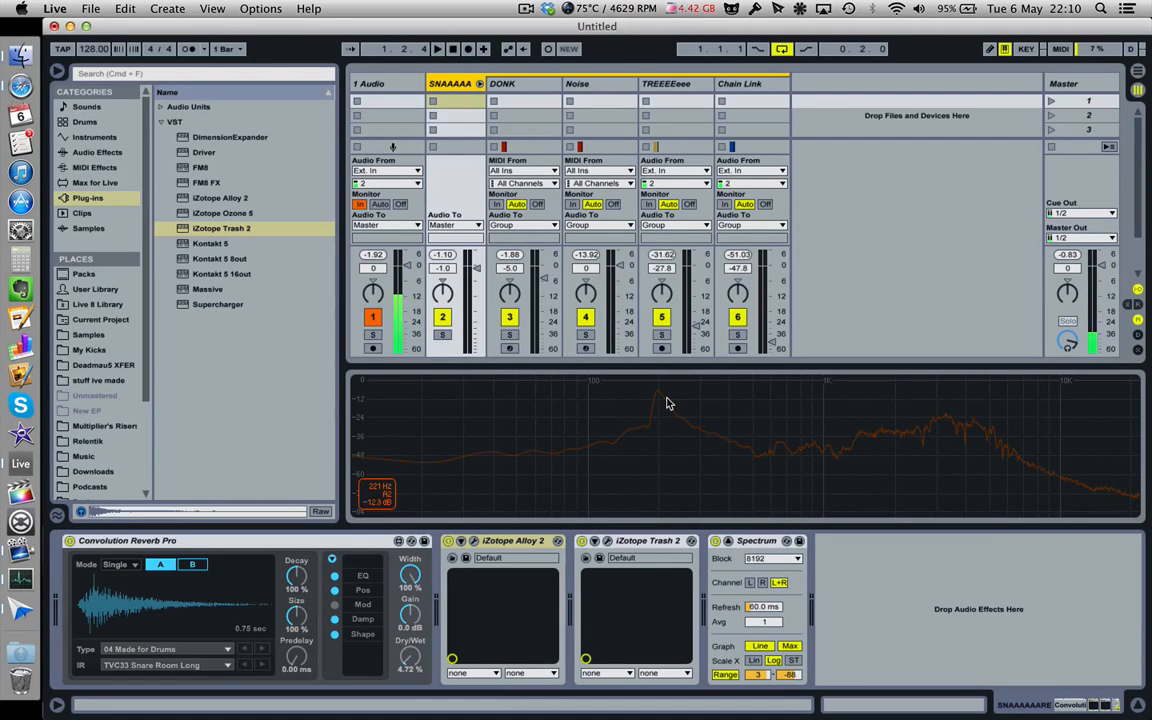
pyautogui.click(543, 85)
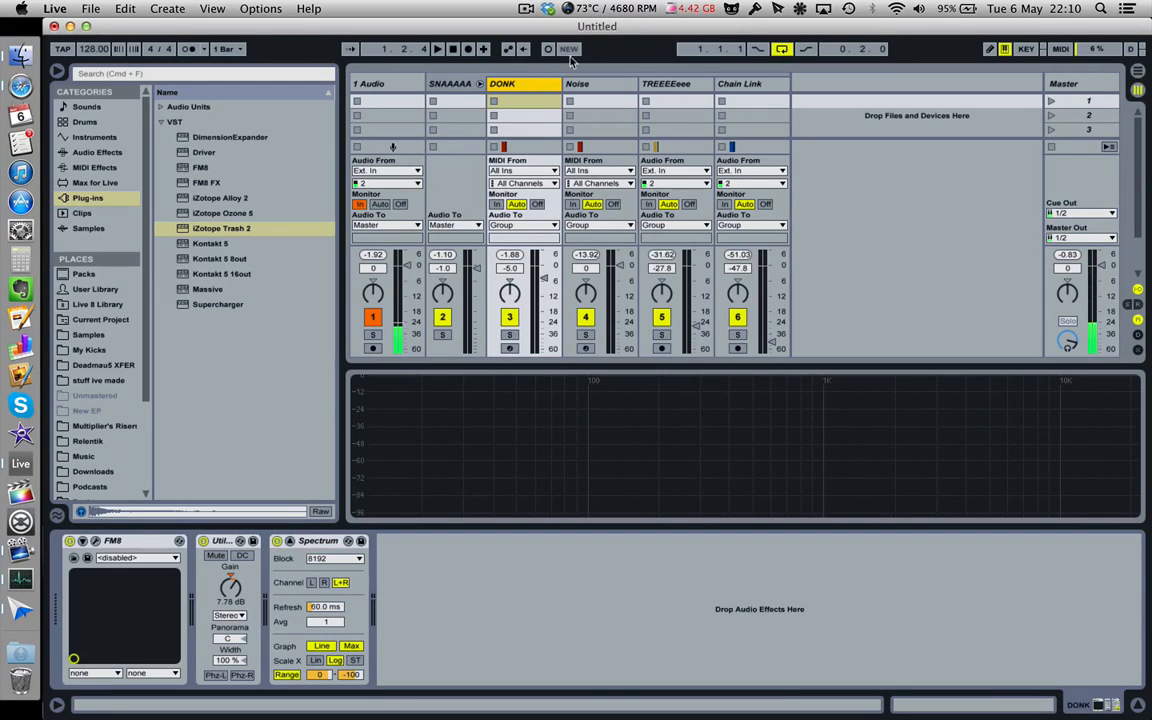
pyautogui.click(526, 10)
pyautogui.click(528, 12)
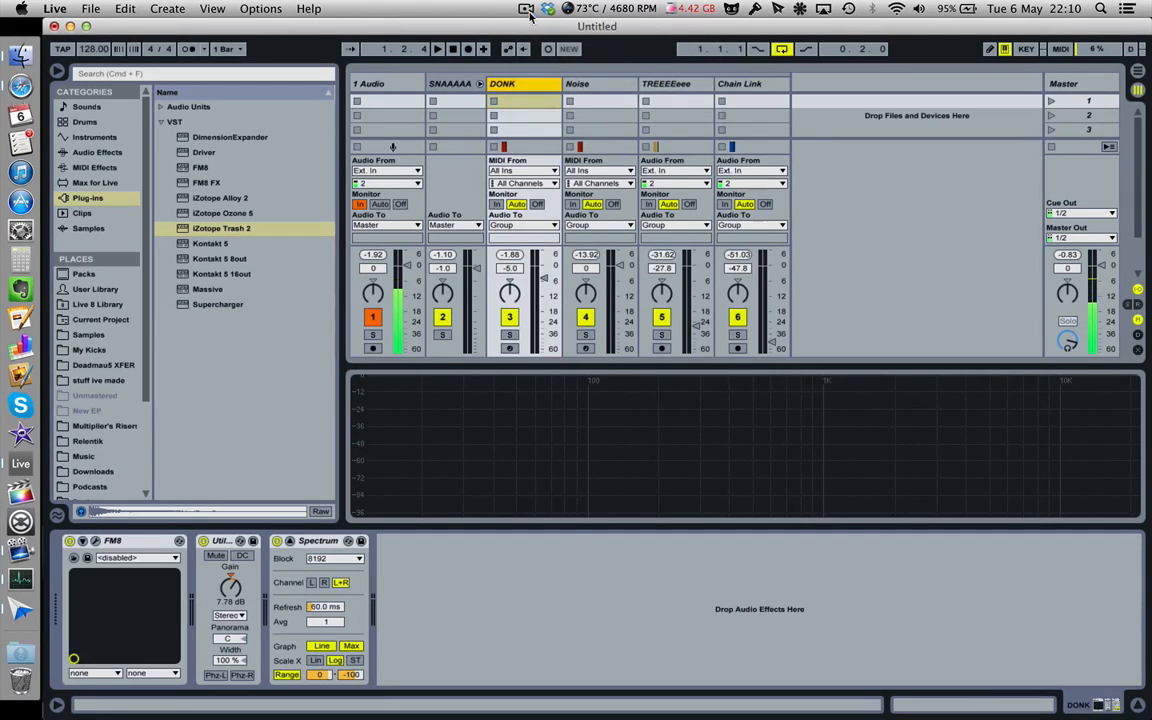
pyautogui.click(453, 85)
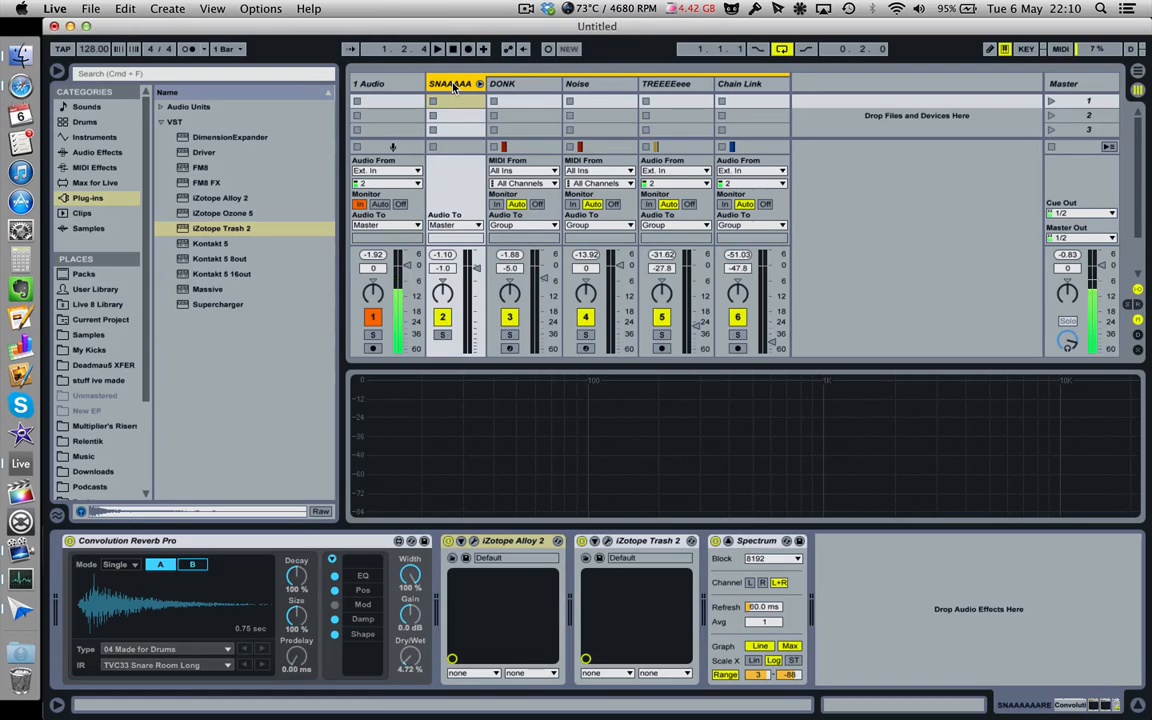
pyautogui.press('space')
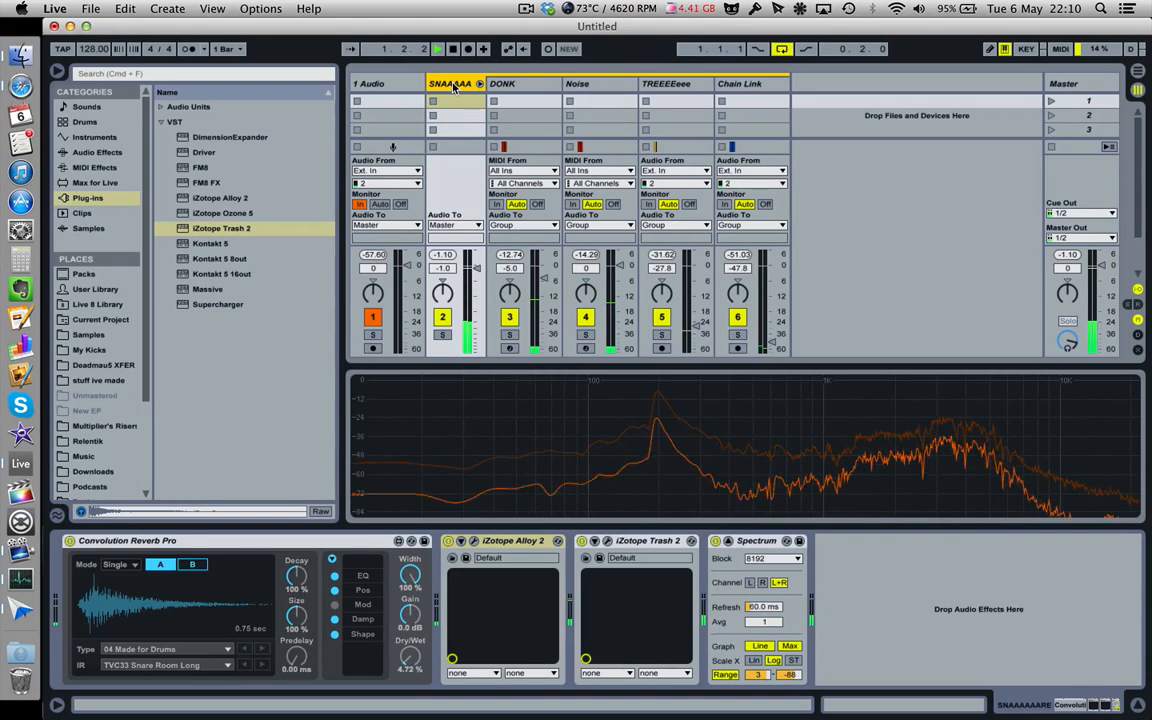
pyautogui.press('space')
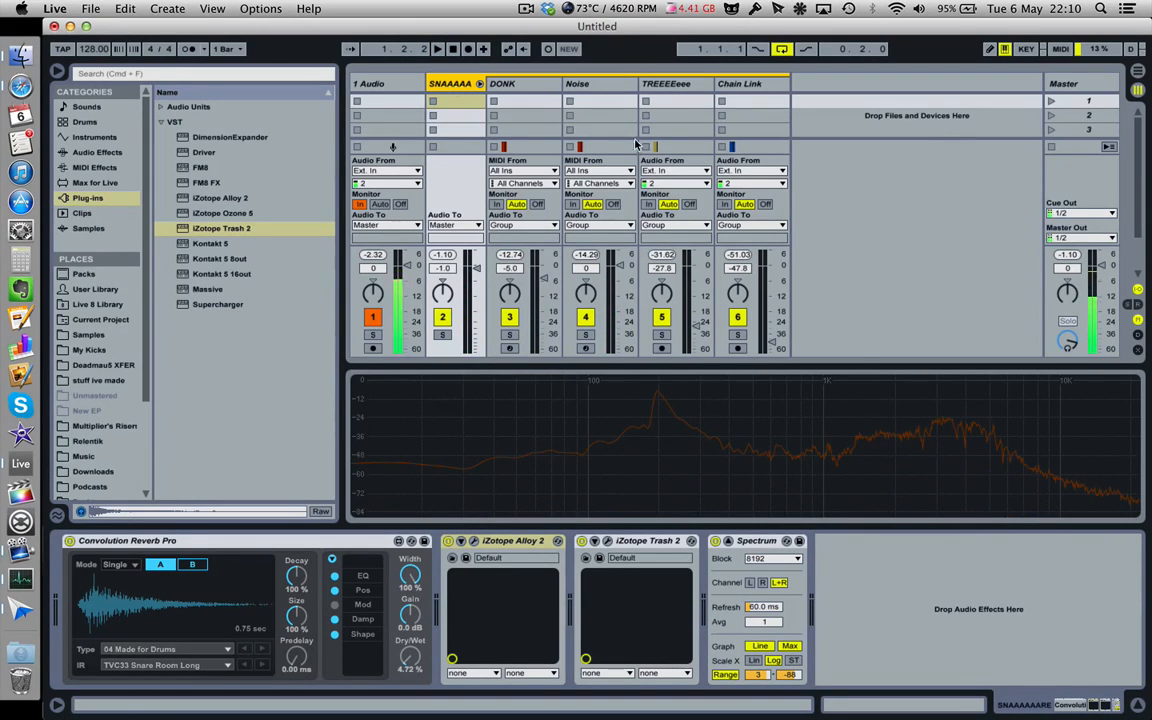
# - Fold the SNAAAAAARE group in the arrangement and duplicate it
pyautogui.press('Tab')
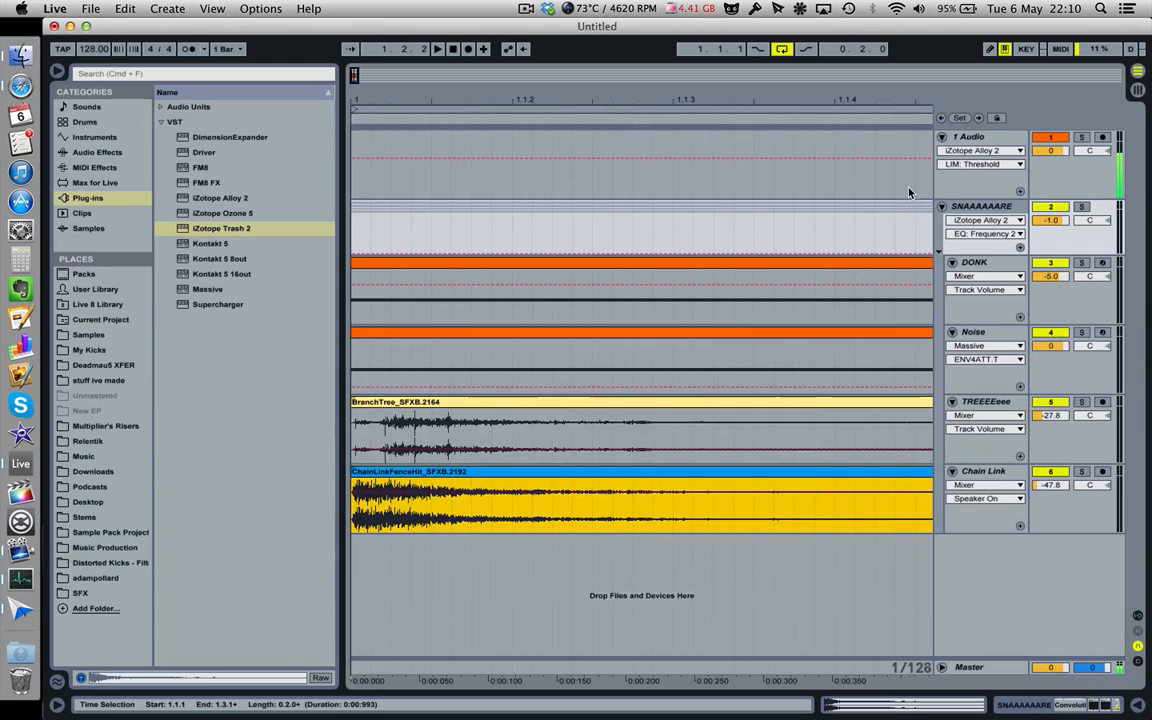
pyautogui.click(968, 206)
pyautogui.click(941, 206)
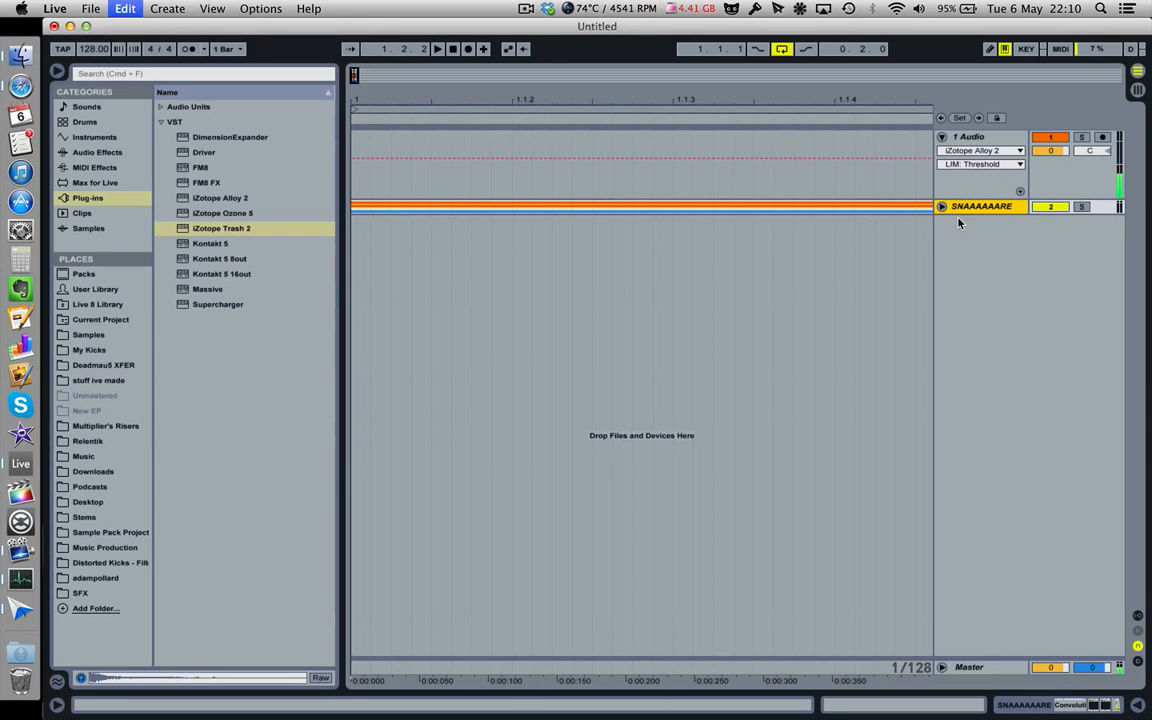
pyautogui.press('super+d')
# - Examine the duplicated SNAAAAAARE group's track options and the layers inside it, leaving the group folded
pyautogui.rightClick(957, 232)
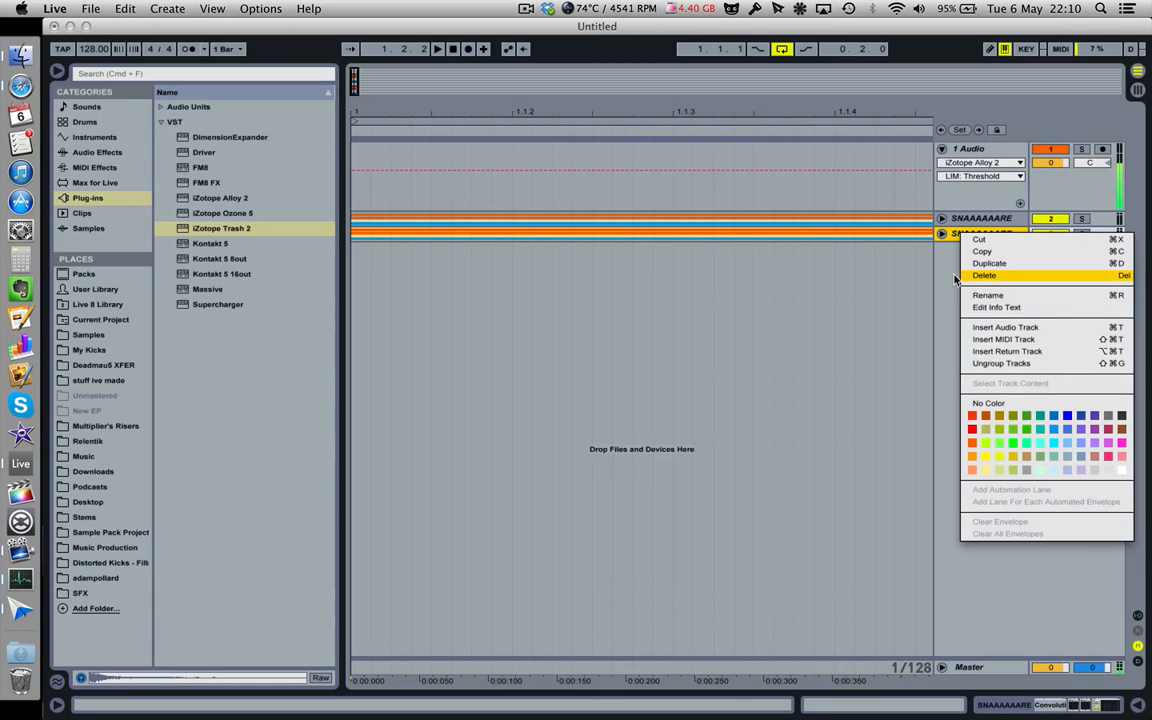
pyautogui.press('Escape')
pyautogui.click(942, 235)
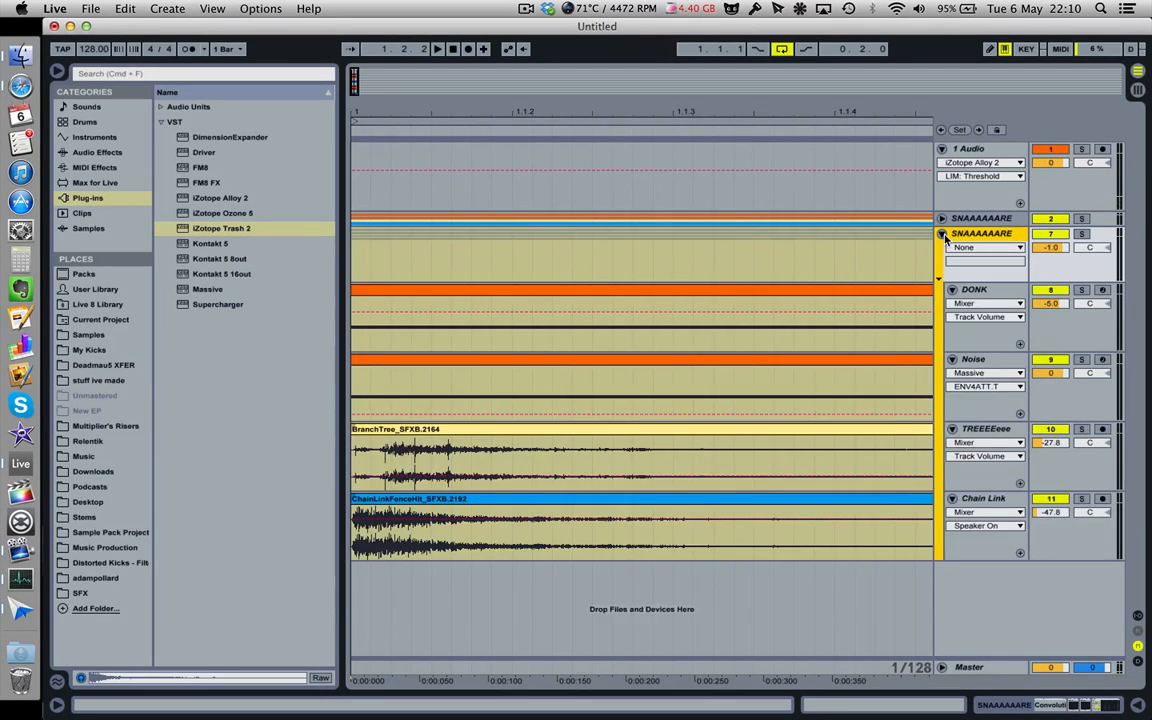
pyautogui.click(942, 235)
pyautogui.click(942, 235)
pyautogui.click(942, 235)
pyautogui.click(942, 235)
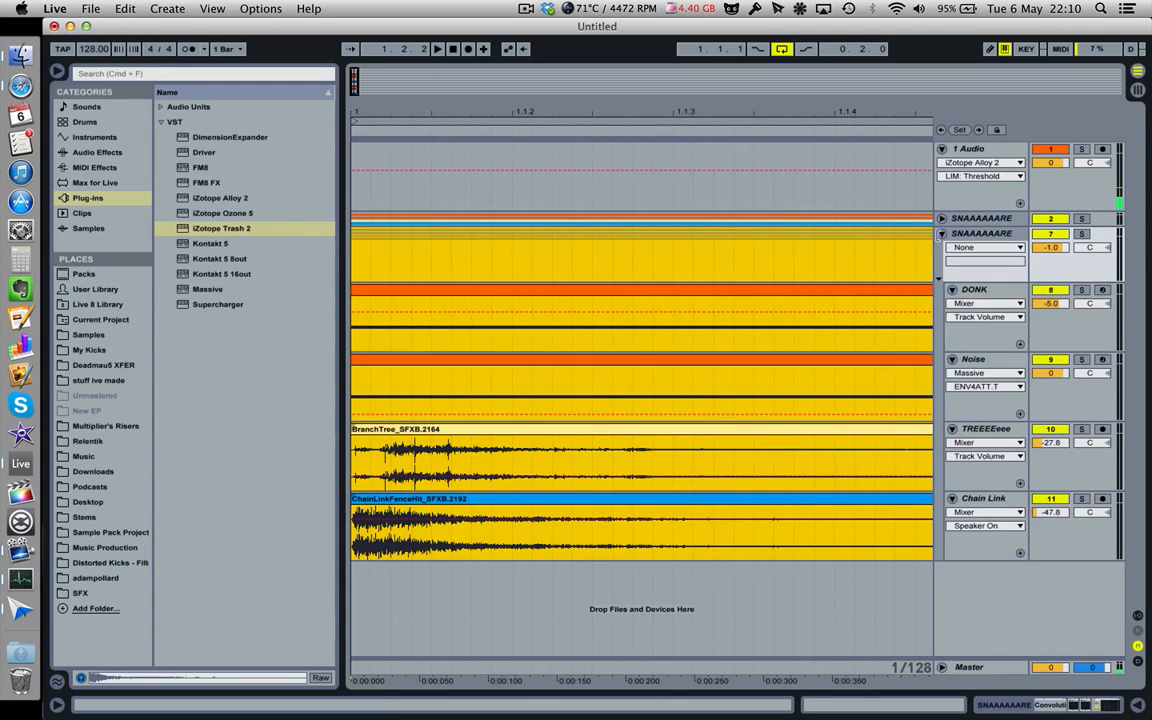
pyautogui.click(942, 235)
pyautogui.rightClick(957, 238)
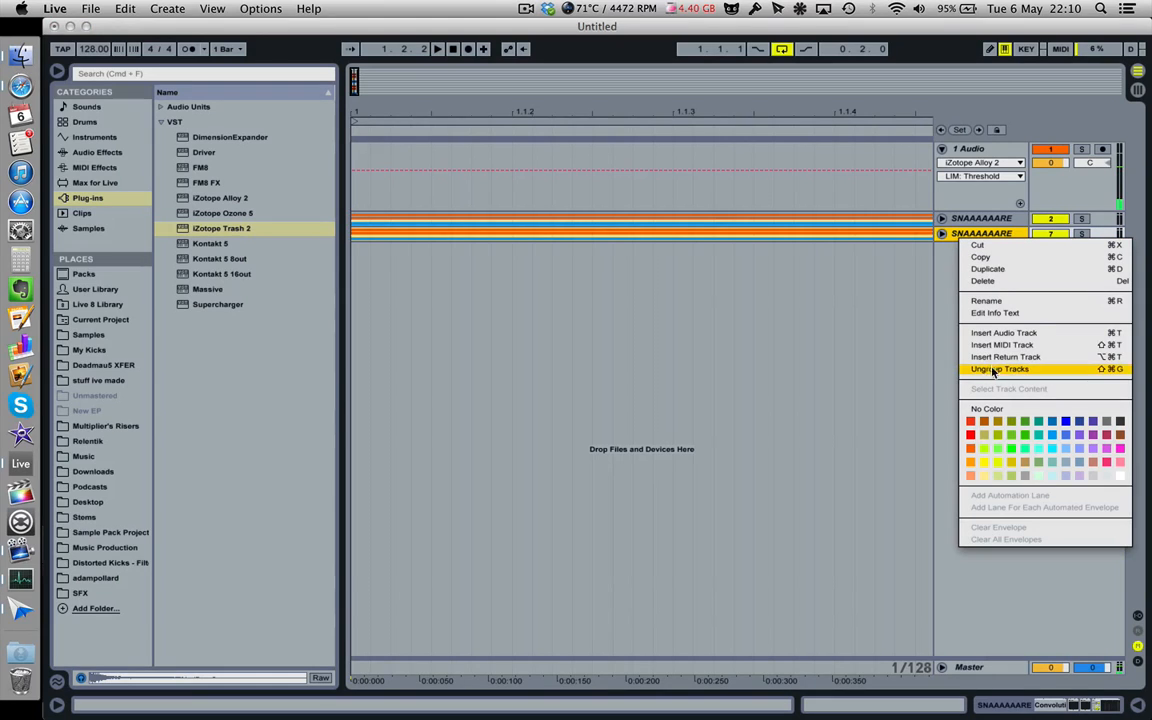
pyautogui.click(940, 238)
pyautogui.click(941, 235)
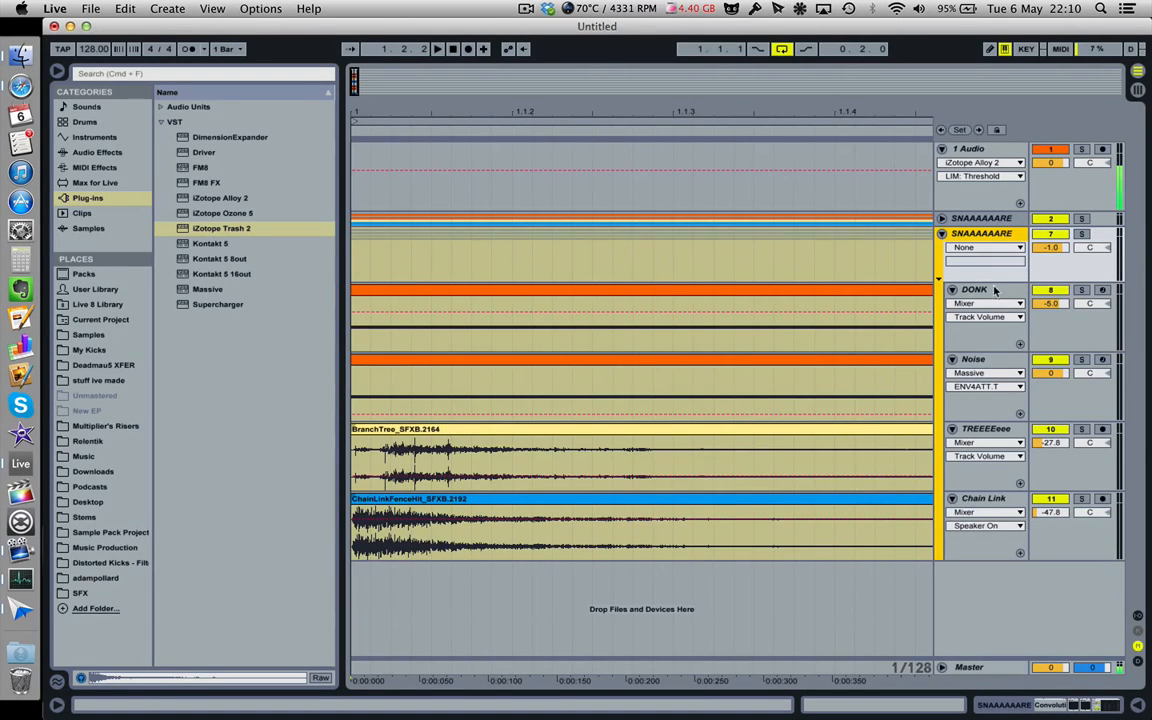
pyautogui.click(941, 235)
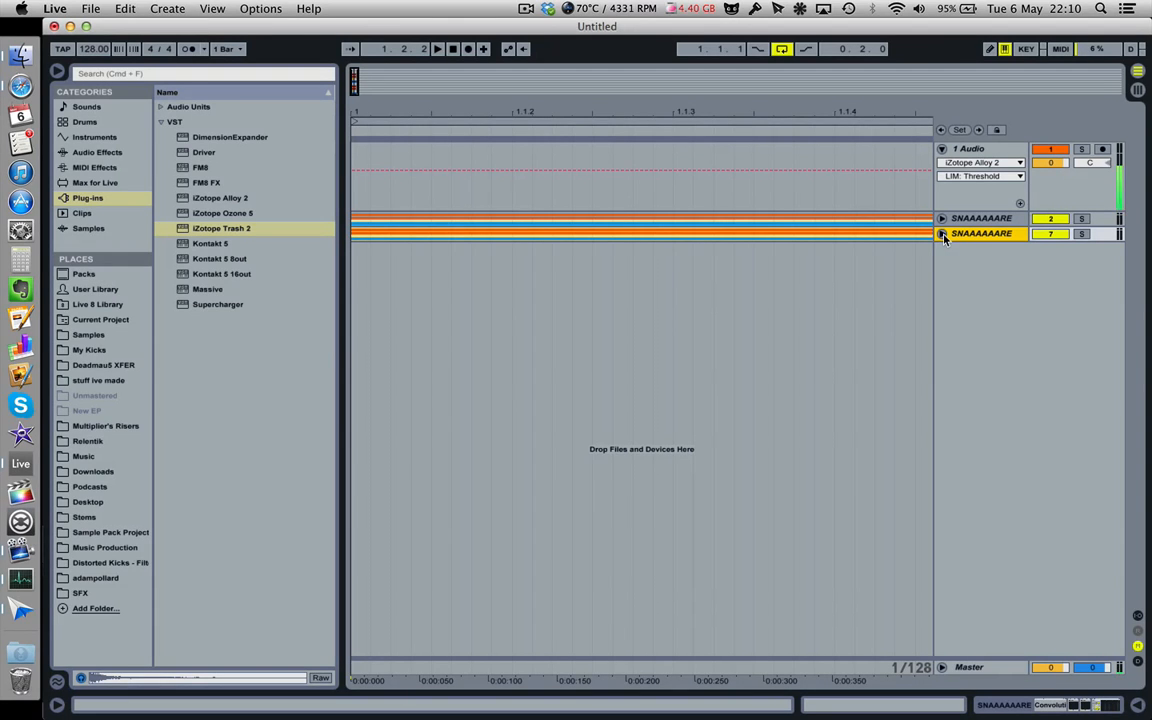
# - Insert a new audio track after the duplicated SNAAAAAARE group in the session mixer
pyautogui.press('Tab')
pyautogui.click(521, 86)
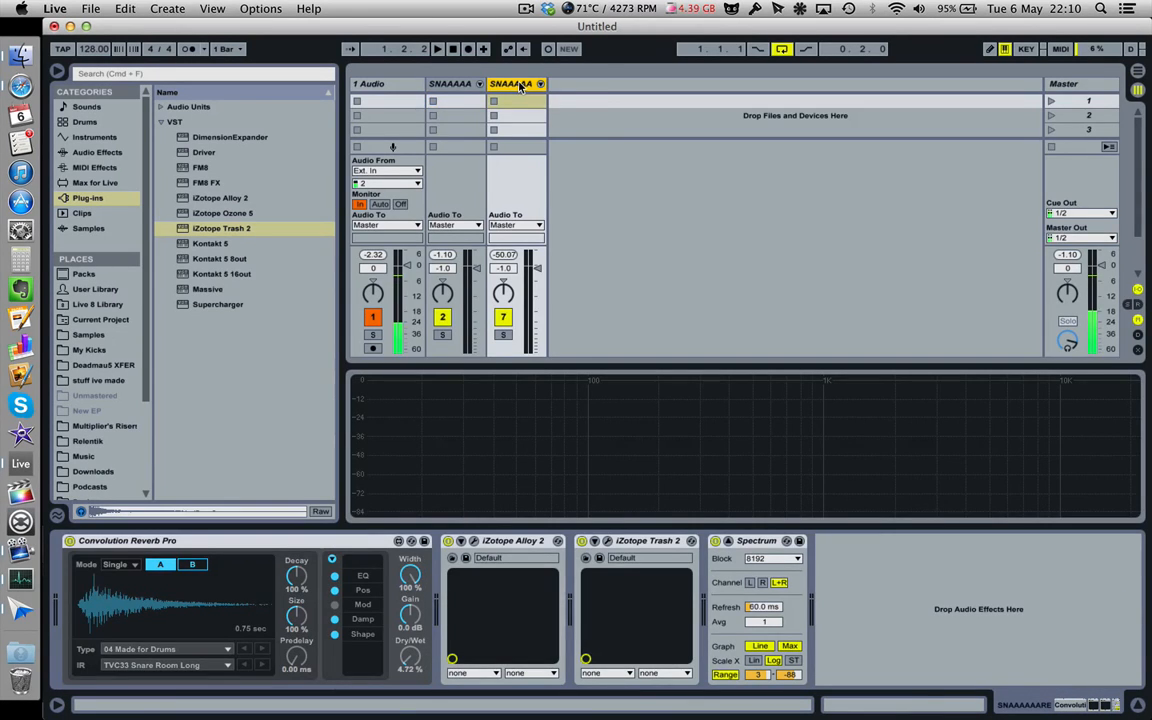
pyautogui.press('super+t')
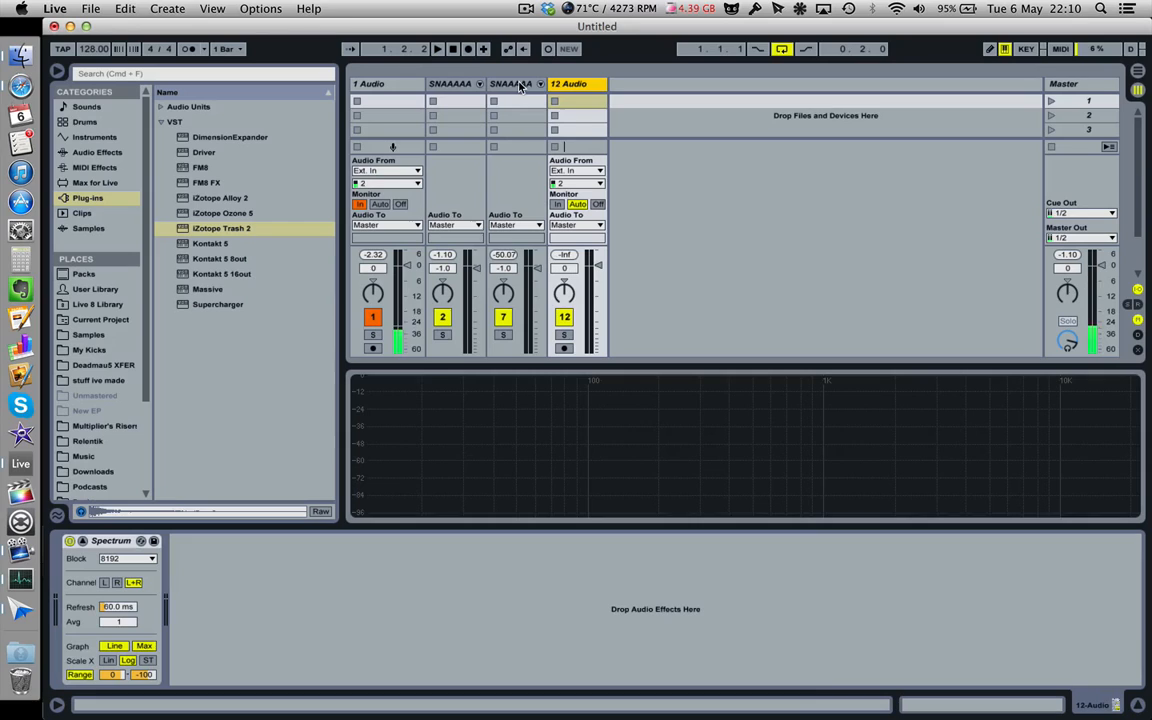
# - Mute the original SNAAAAAARE group and route the duplicate's output to 12-Audio, with that track's monitoring set to In
pyautogui.click(533, 226)
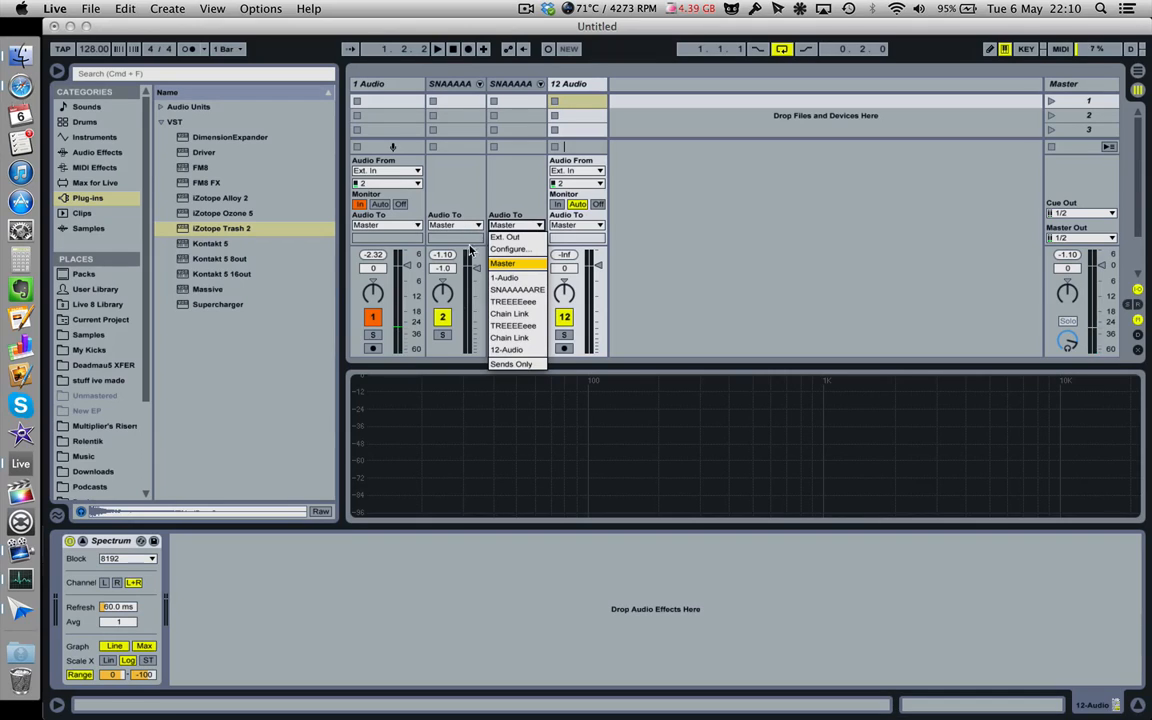
pyautogui.click(444, 319)
pyautogui.click(442, 318)
pyautogui.click(509, 227)
pyautogui.click(506, 349)
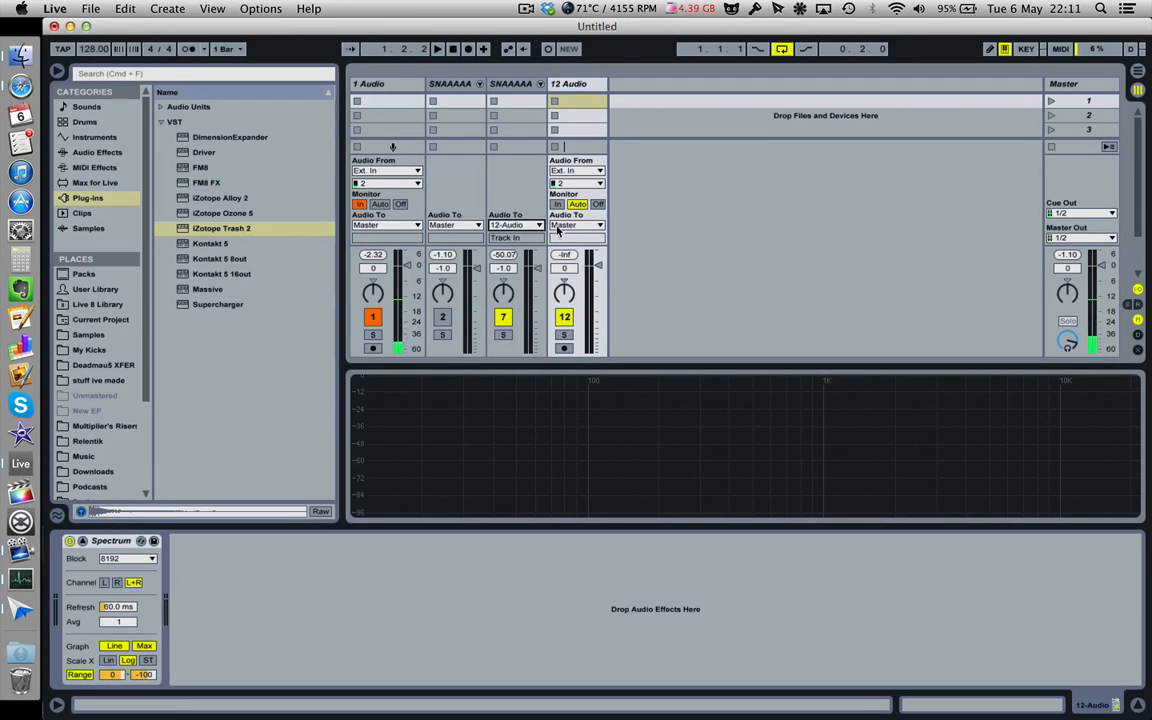
pyautogui.click(557, 204)
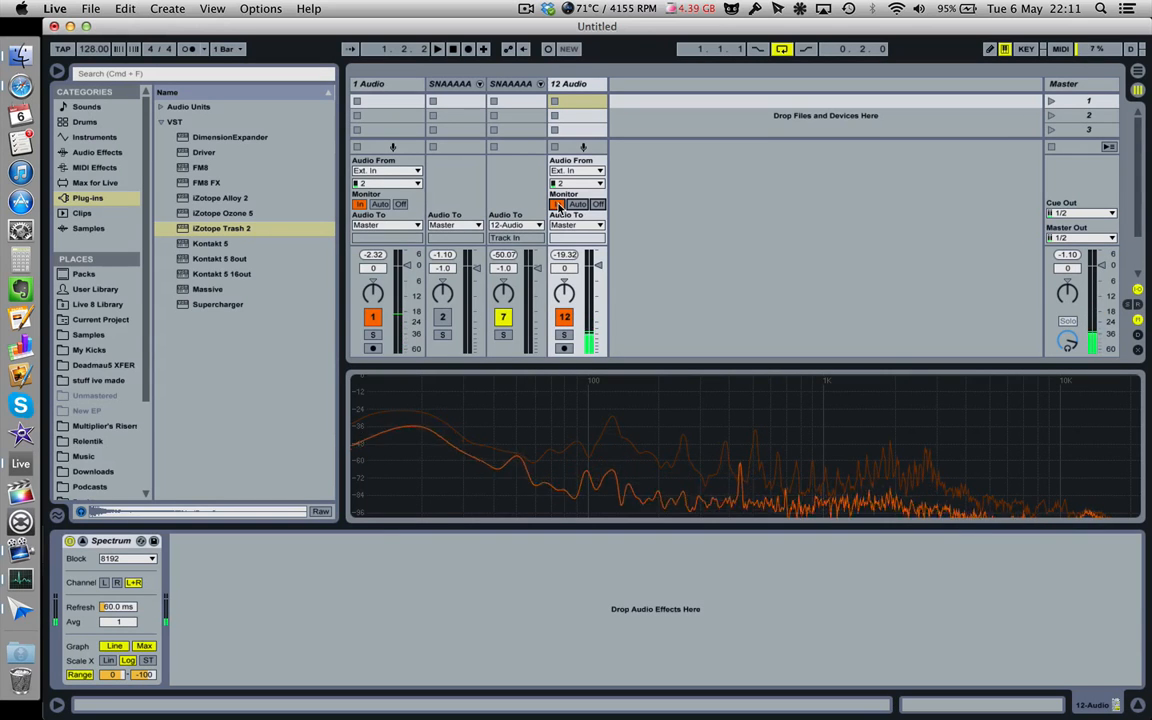
# - Switch the 1 Audio track off and back on, and set 12-Audio's monitoring to Auto
pyautogui.click(372, 317)
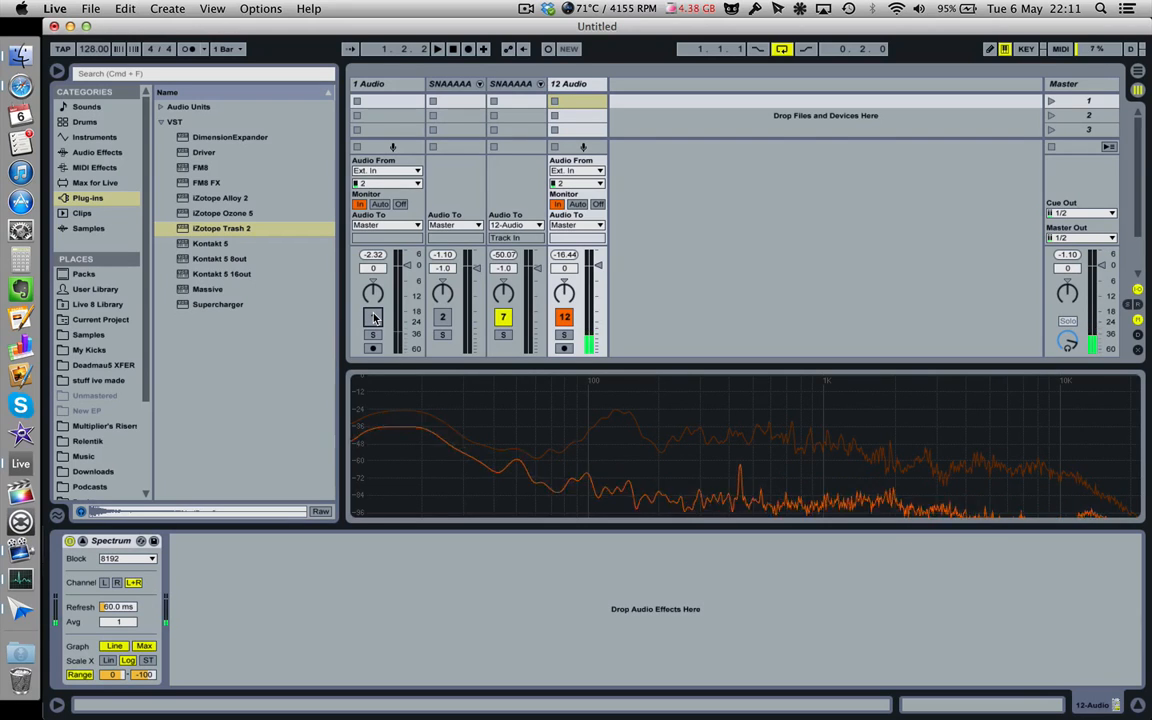
pyautogui.click(372, 317)
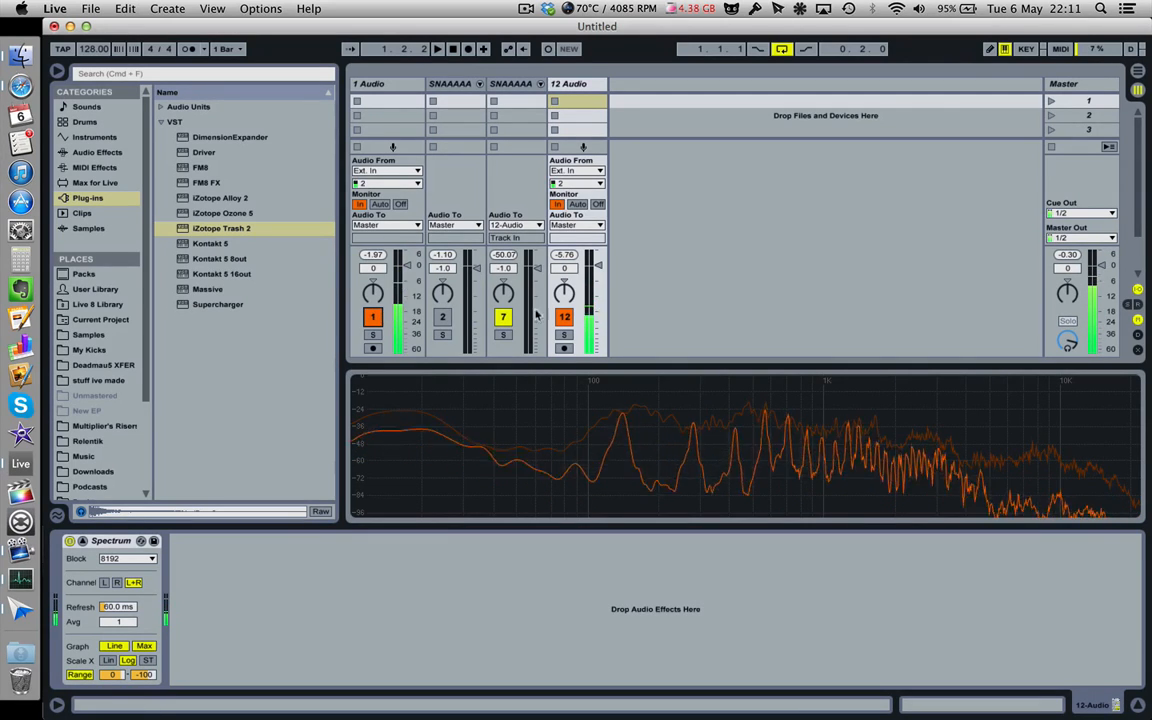
pyautogui.click(580, 204)
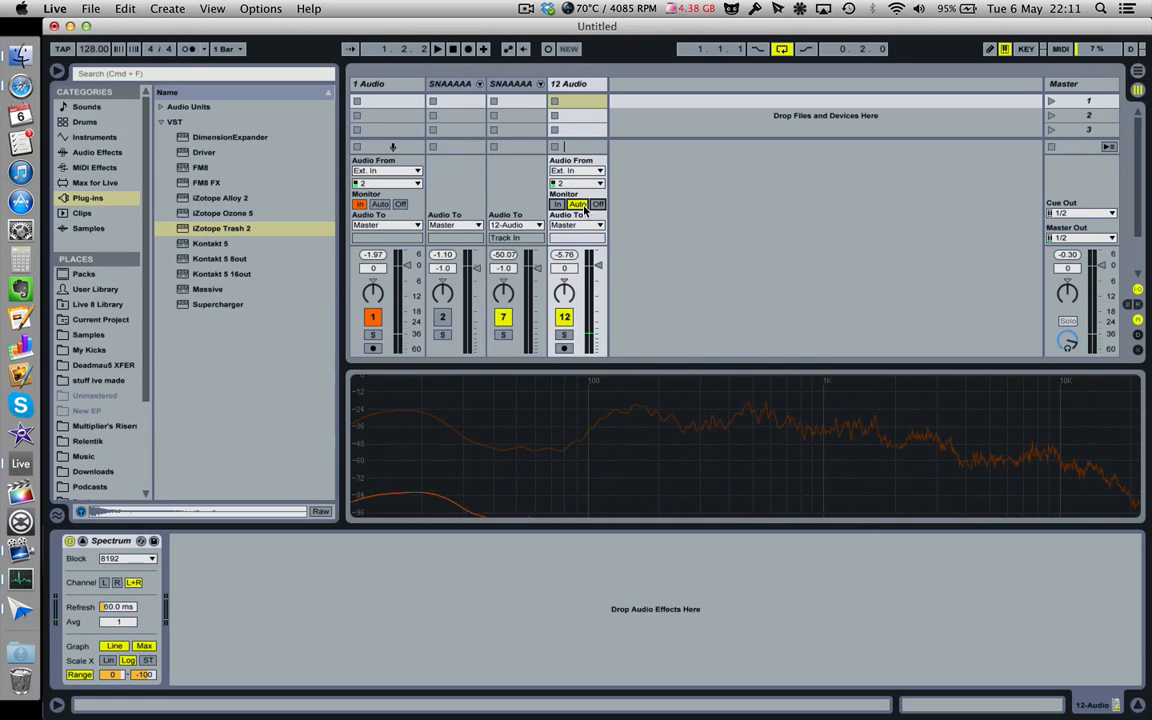
pyautogui.press('space')
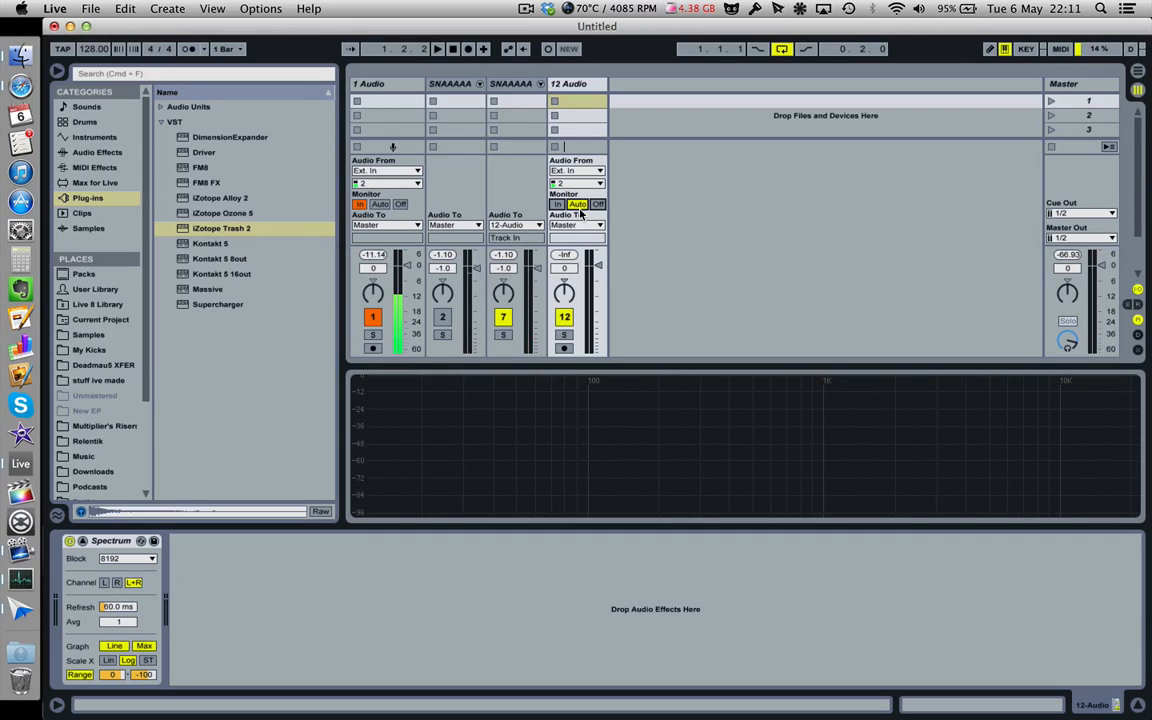
# - Try taking 12-Audio's input from the duplicated SNAAAAAARE group and test the playback
pyautogui.click(573, 172)
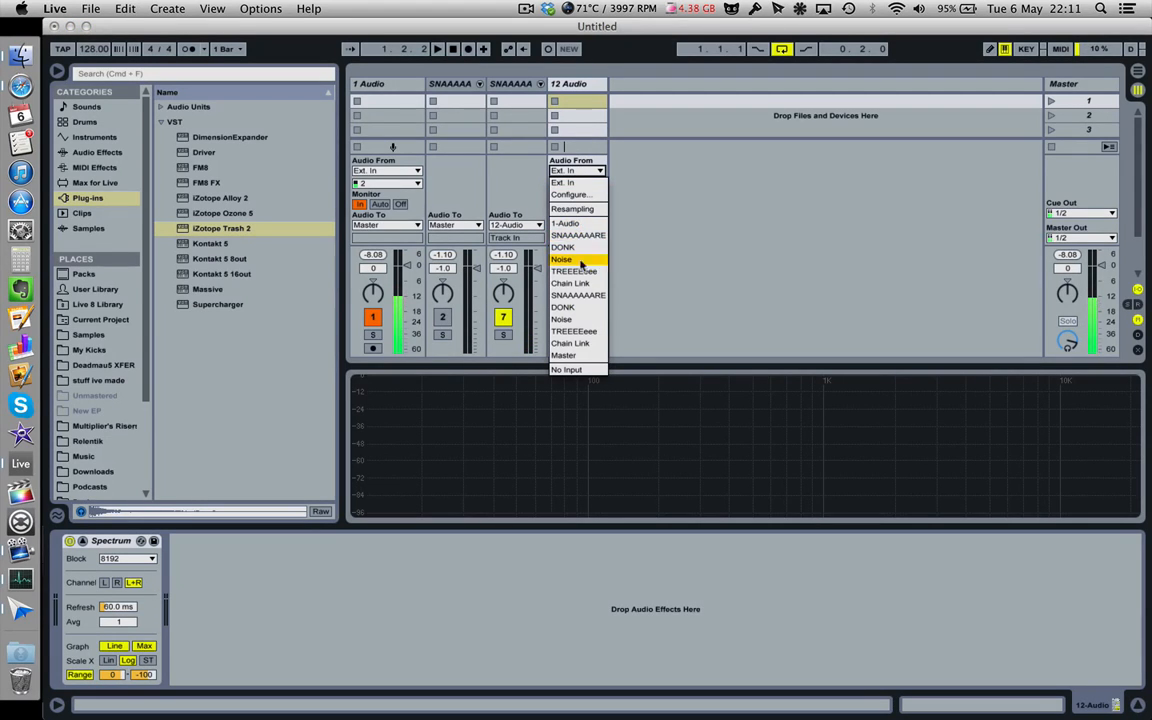
pyautogui.click(580, 295)
pyautogui.press('space')
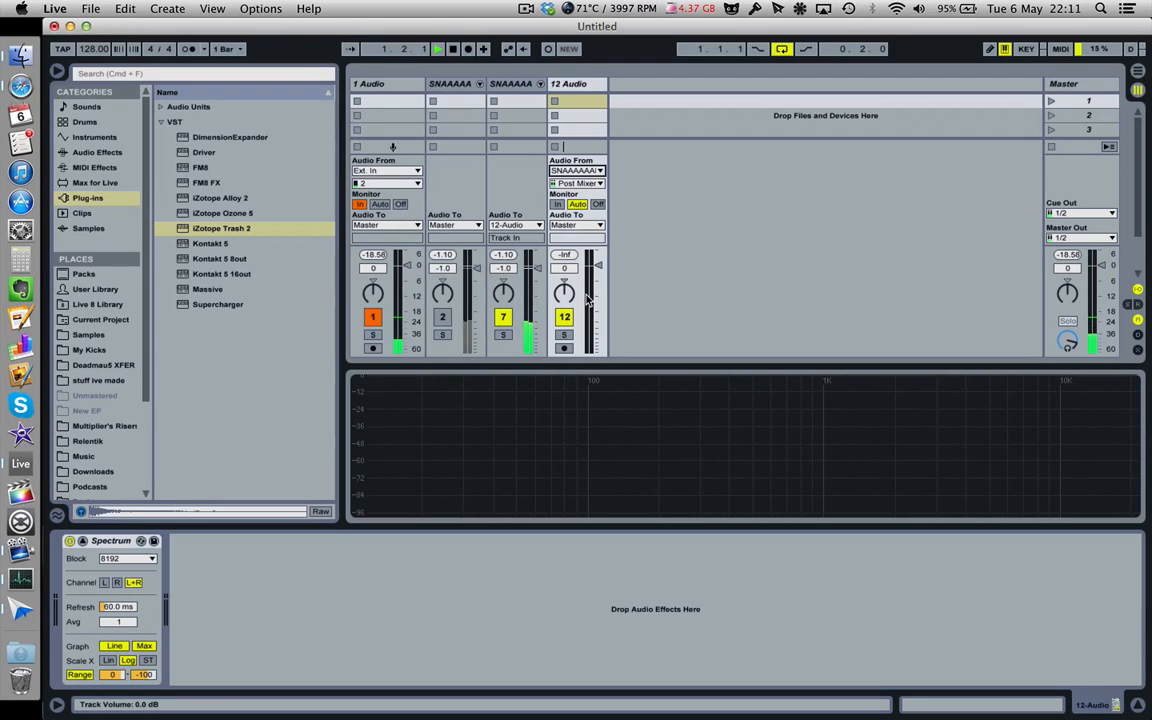
pyautogui.press('space')
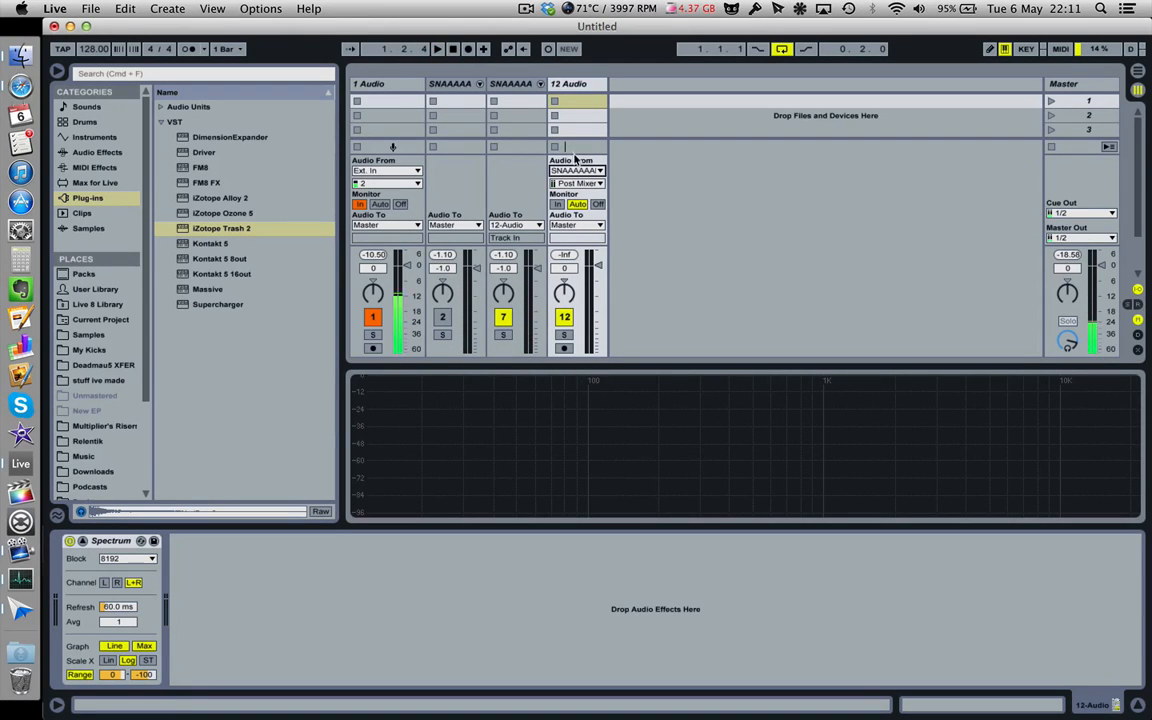
# - Set 12-Audio's input to the original SNAAAAAARE group, test the playback and arm the track for recording
pyautogui.click(573, 171)
pyautogui.click(574, 235)
pyautogui.press('space')
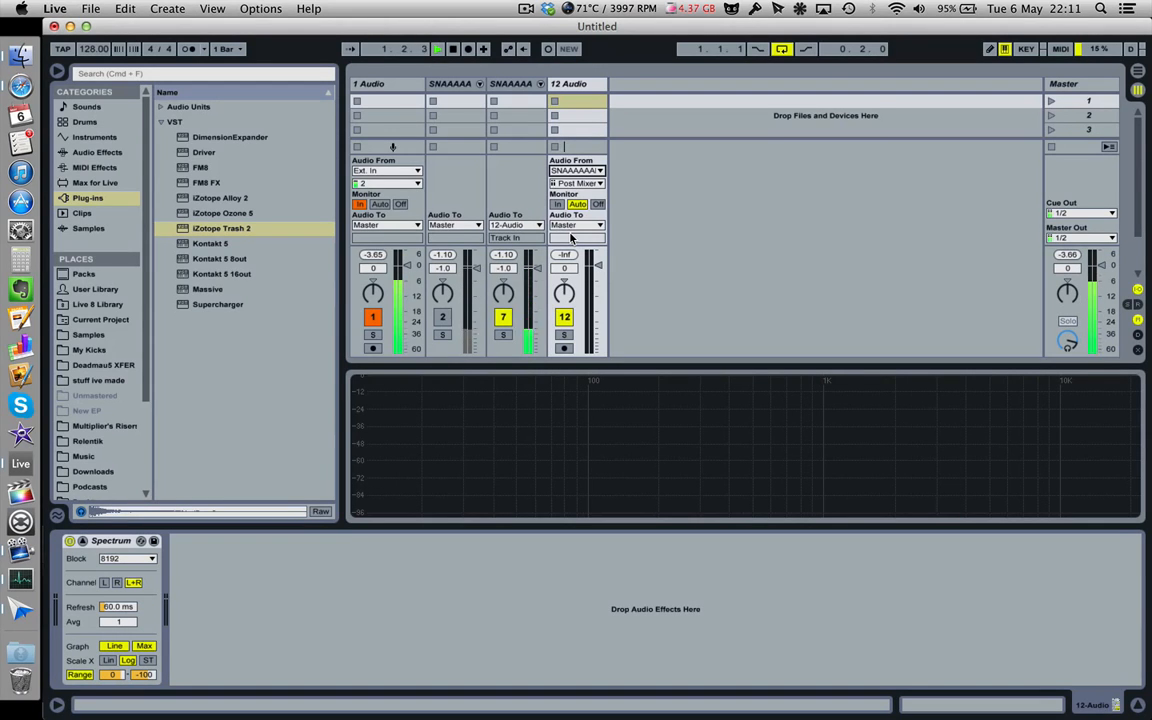
pyautogui.click(564, 348)
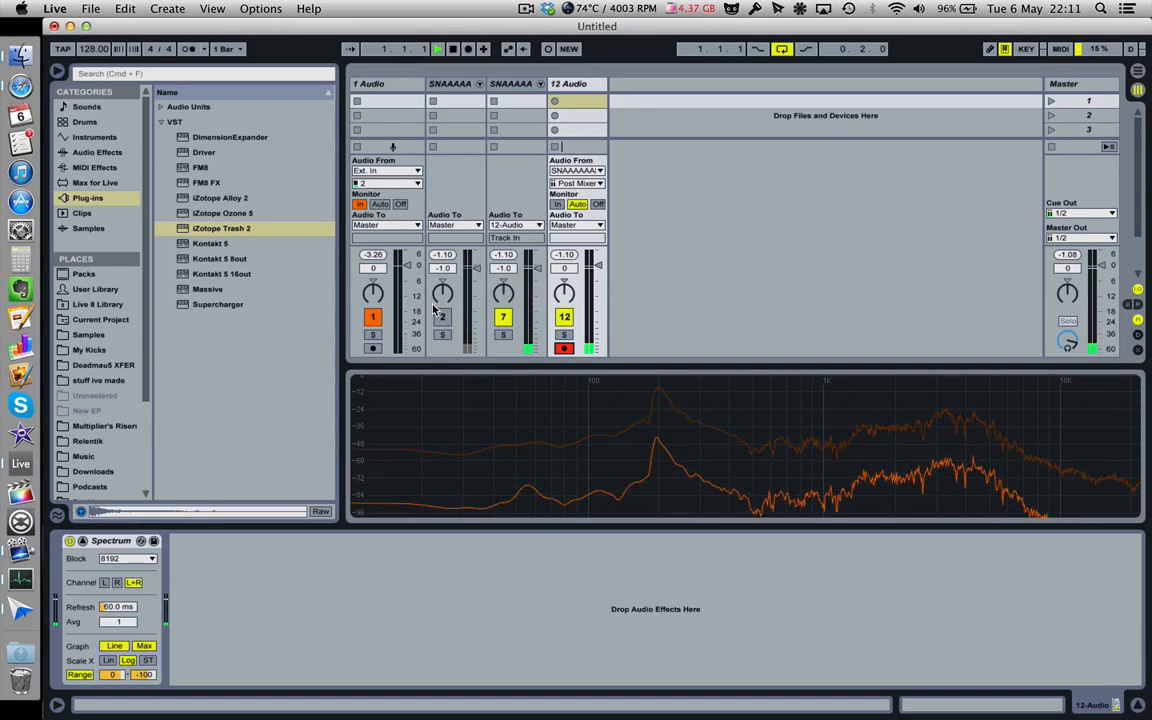
# - Unfold the duplicated SNAAAAAARE group in the arrangement and move its layer clips later, to start shortly after beat 1.3
pyautogui.press('Tab')
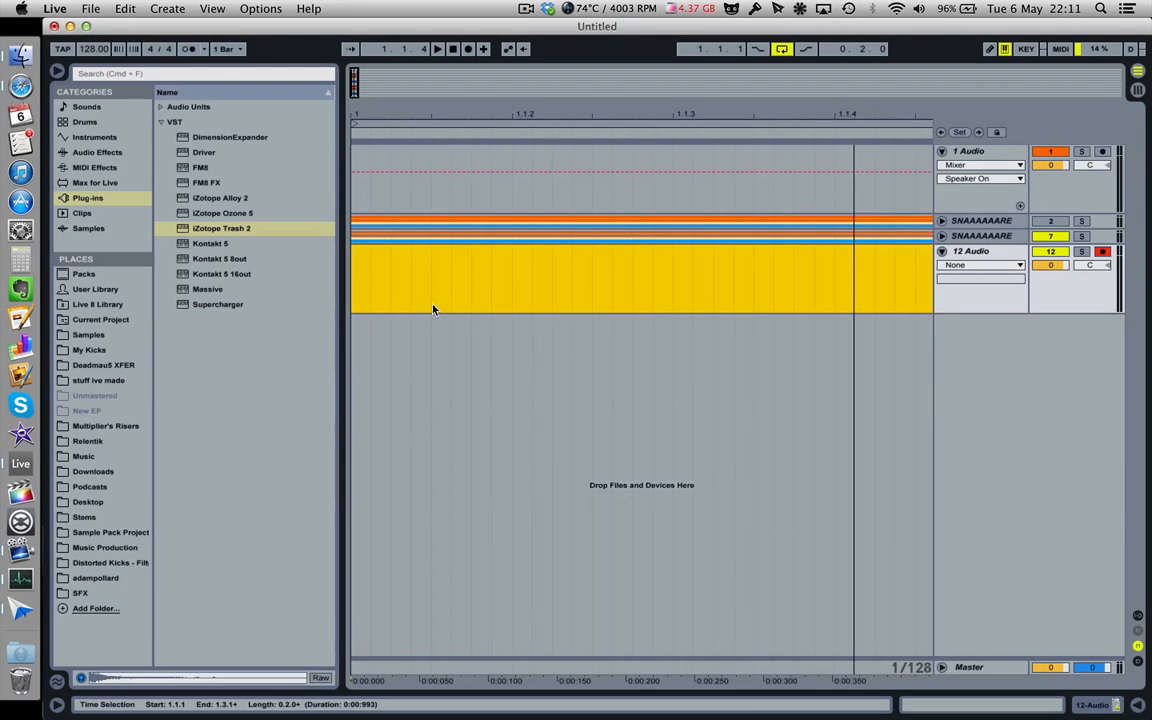
pyautogui.moveTo(881, 116); pyautogui.dragTo(881, 72)
pyautogui.moveTo(765, 235); pyautogui.dragTo(626, 239)
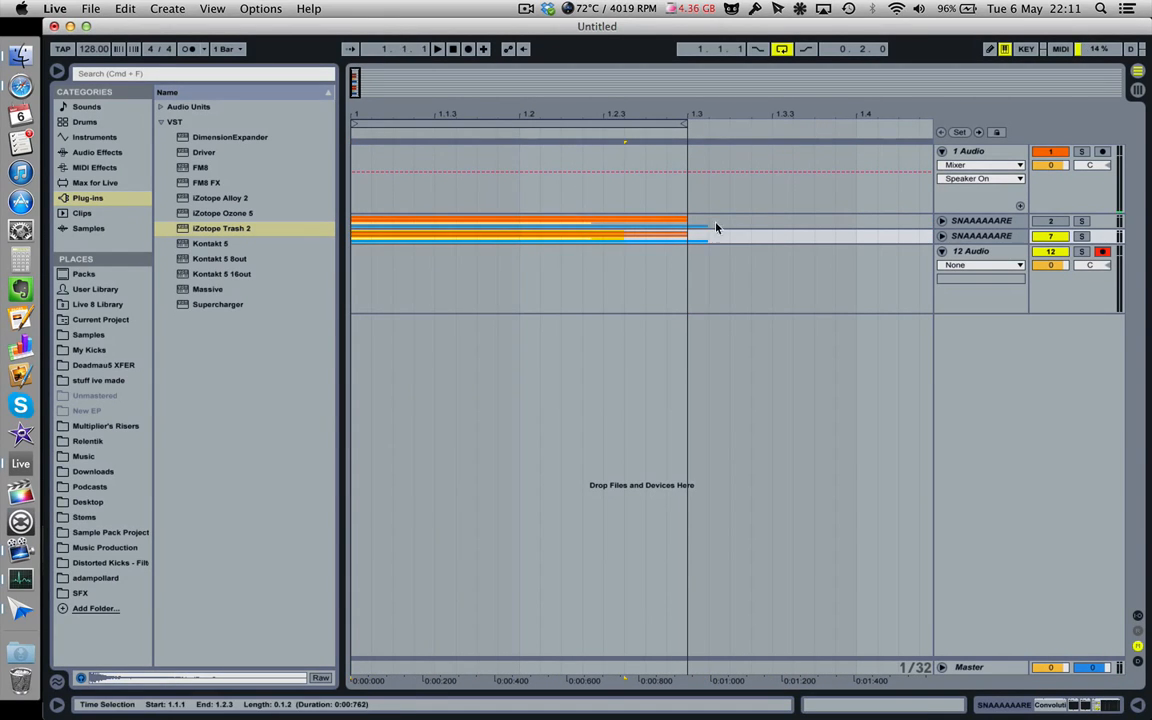
pyautogui.click(942, 236)
pyautogui.click(802, 554)
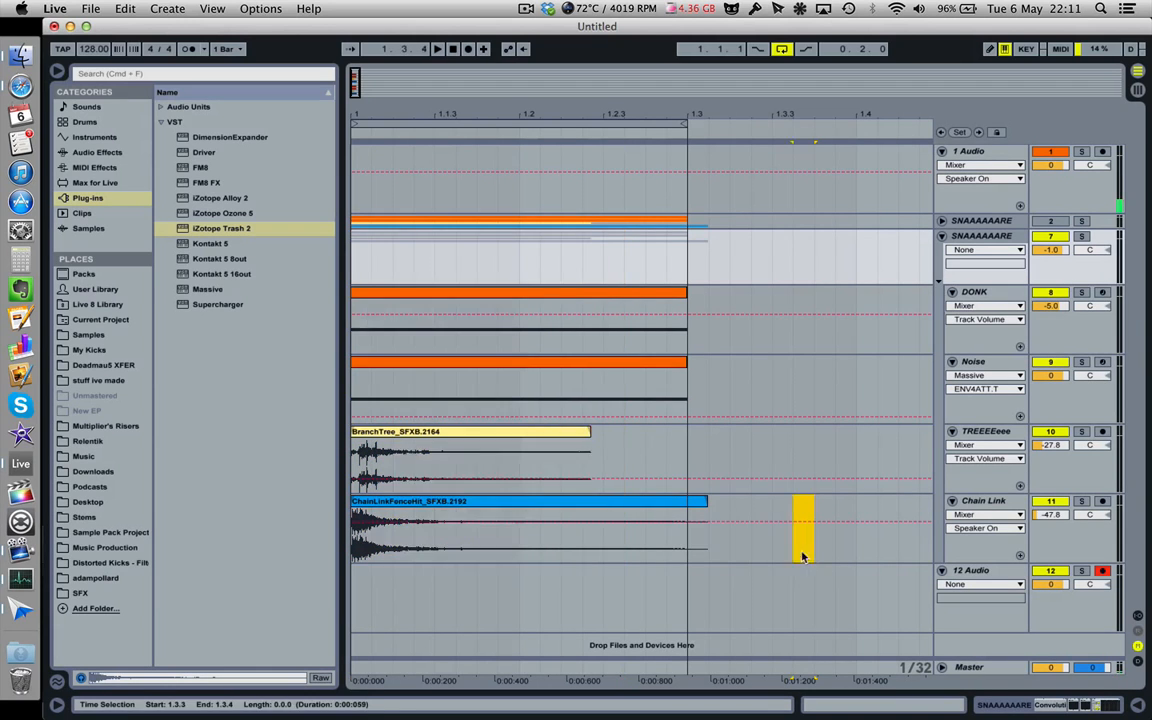
pyautogui.moveTo(802, 557); pyautogui.dragTo(752, 305)
# - Play the shifted snare to check its levels in the mixer and fold the duplicated SNAAAAAARE group
pyautogui.press('Tab')
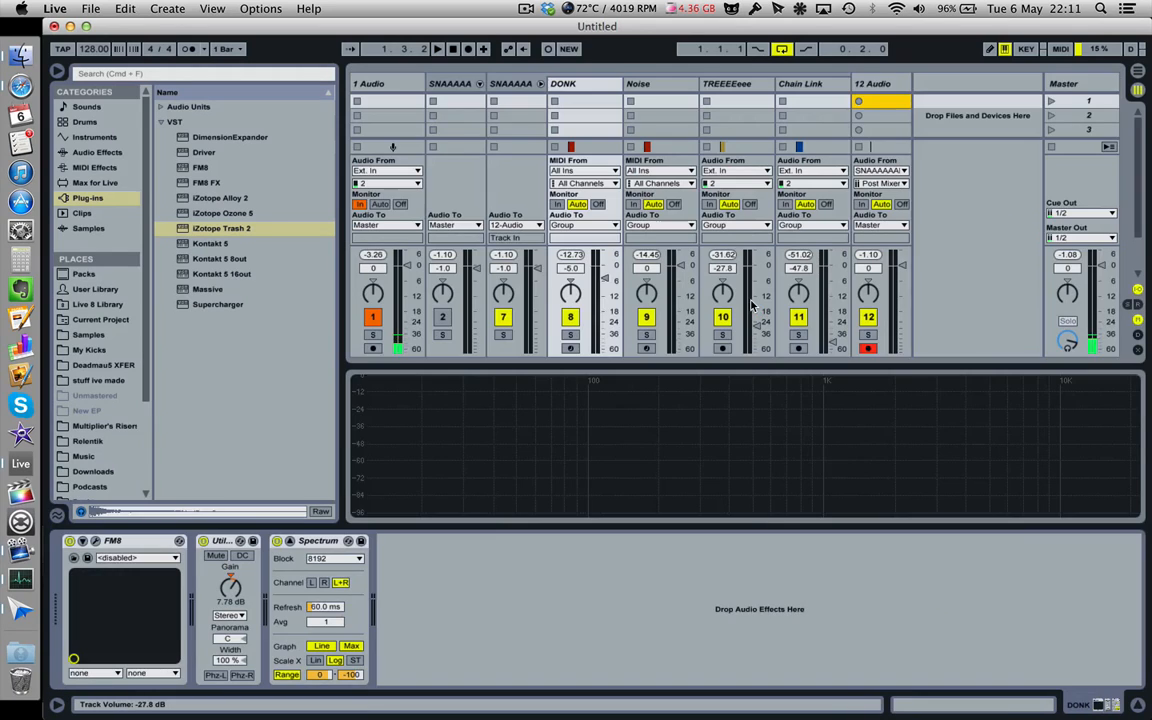
pyautogui.press('space')
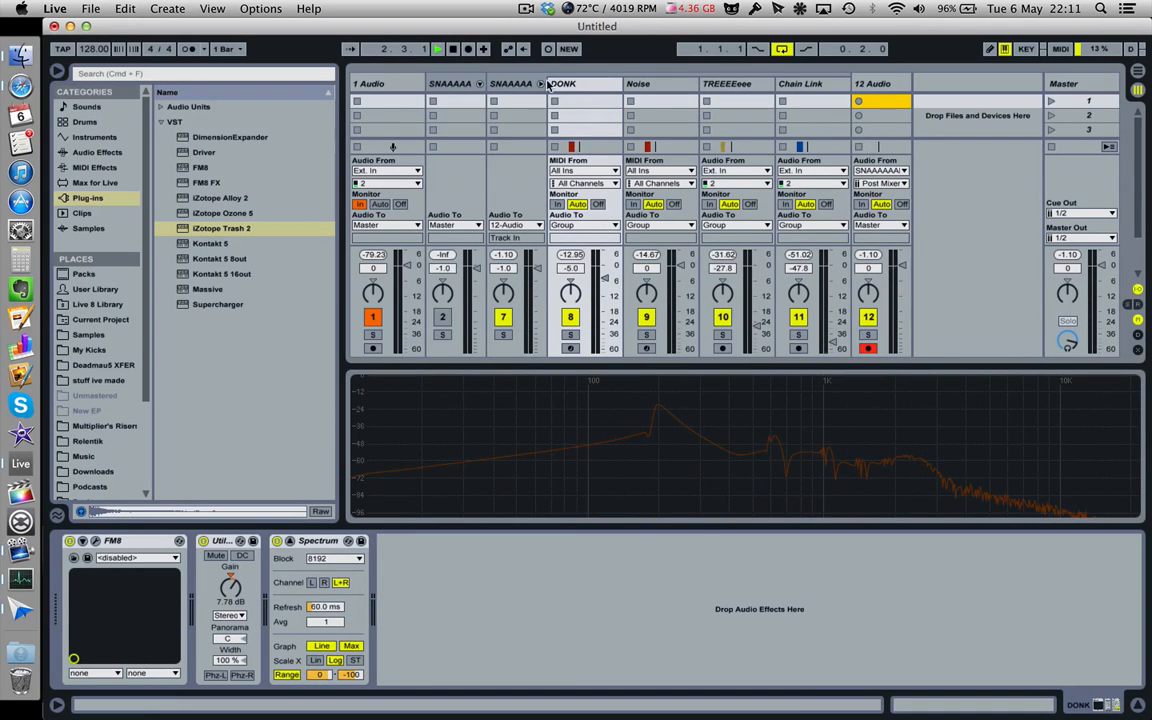
pyautogui.click(540, 84)
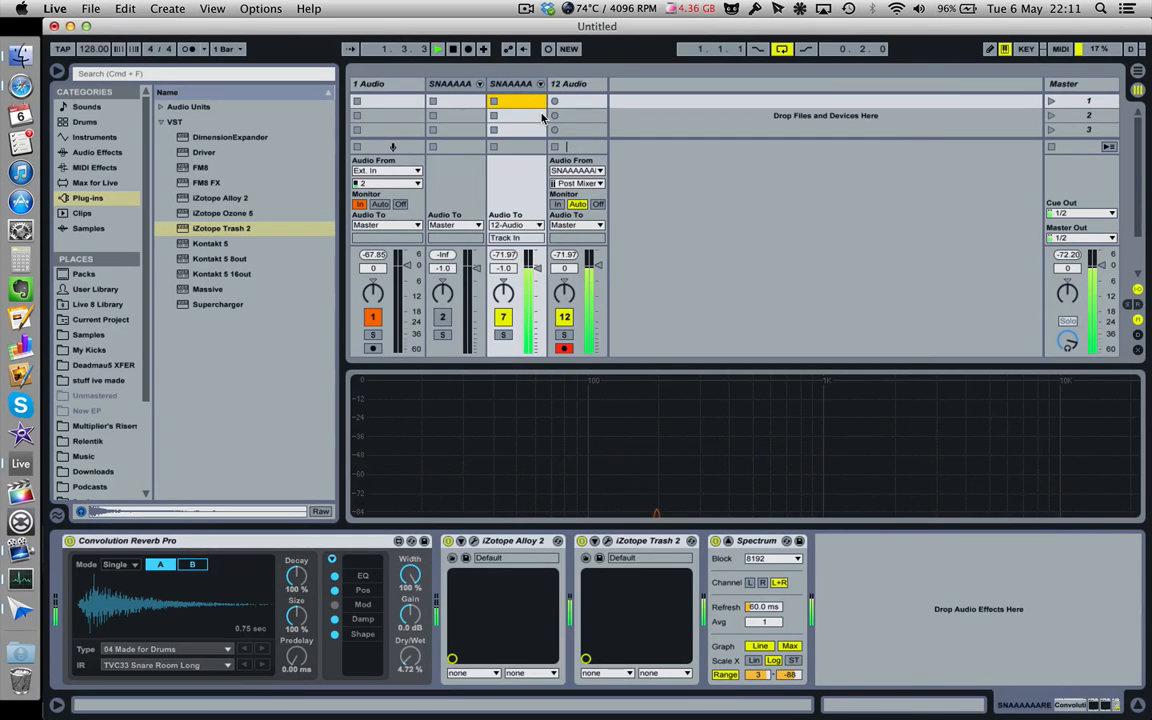
pyautogui.press('Tab')
pyautogui.press('space')
pyautogui.press('space')
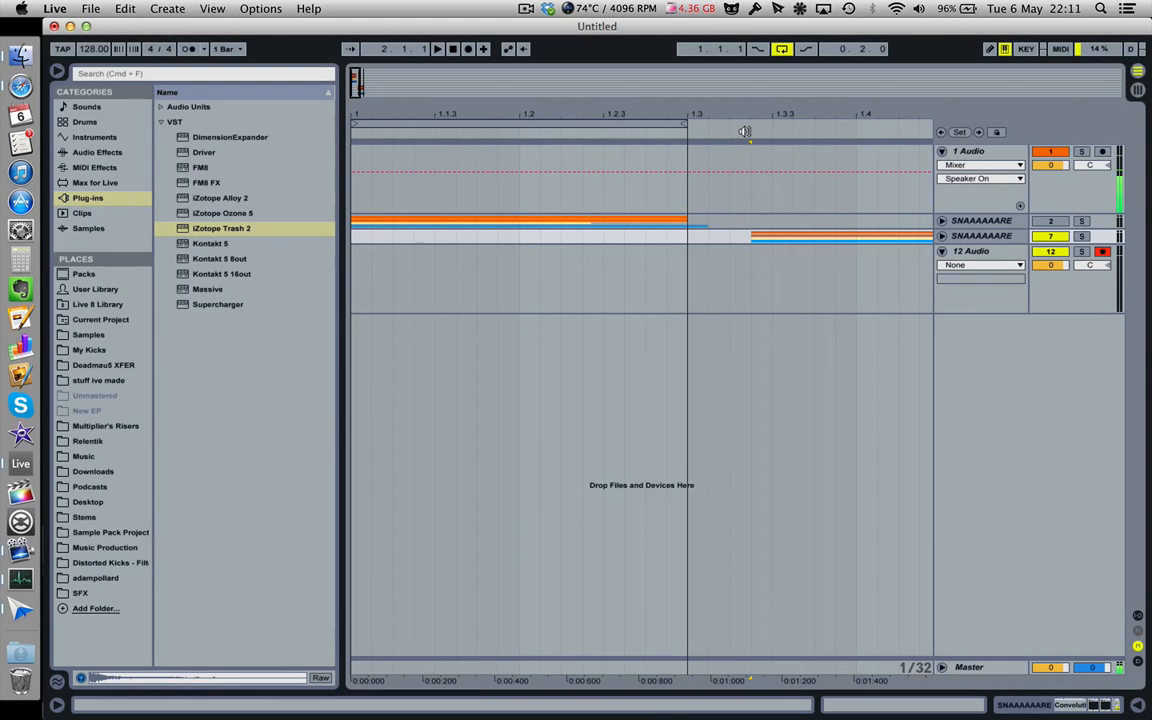
pyautogui.press('Tab')
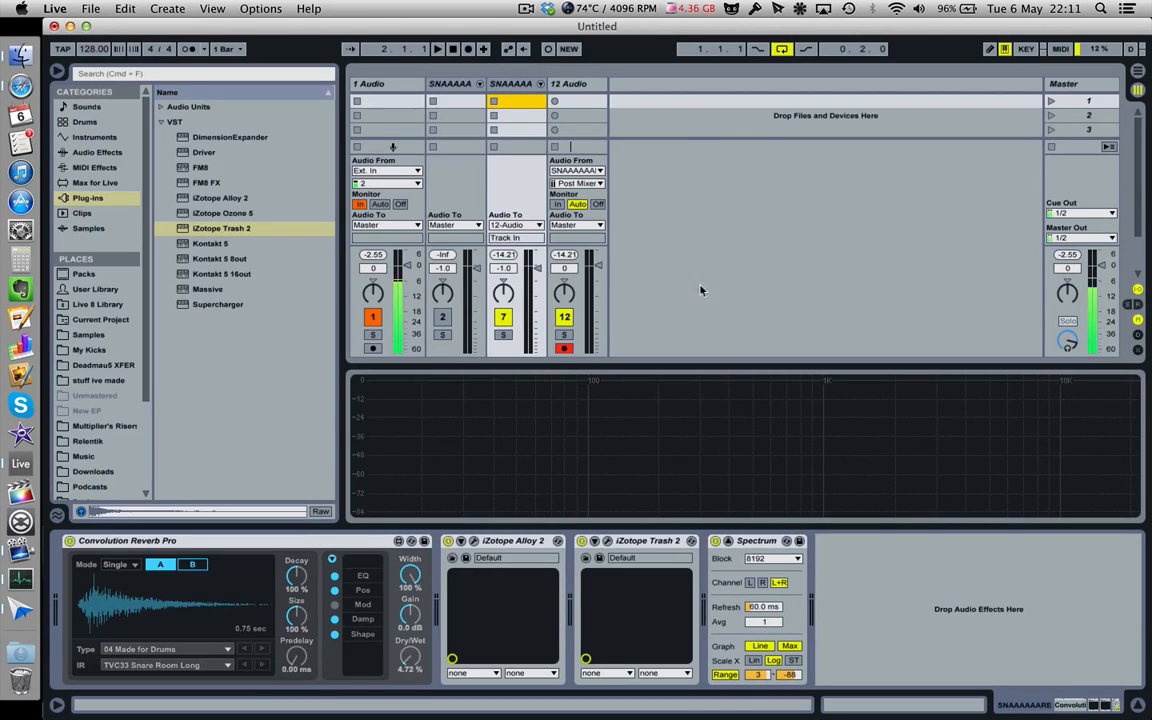
pyautogui.press('Tab')
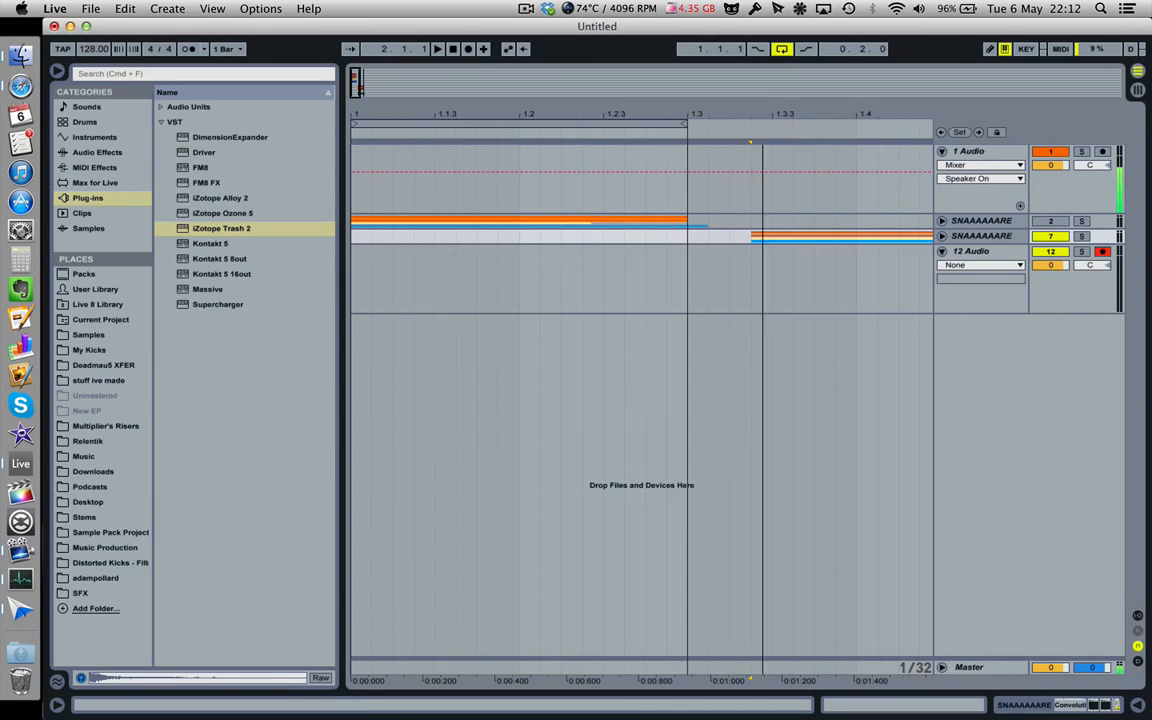
# - Place the insert marker at 1.3.1, just before the shifted clips, and record the snare into 12-Audio's first clip slot
pyautogui.moveTo(610, 114); pyautogui.dragTo(610, 72)
pyautogui.click(443, 261)
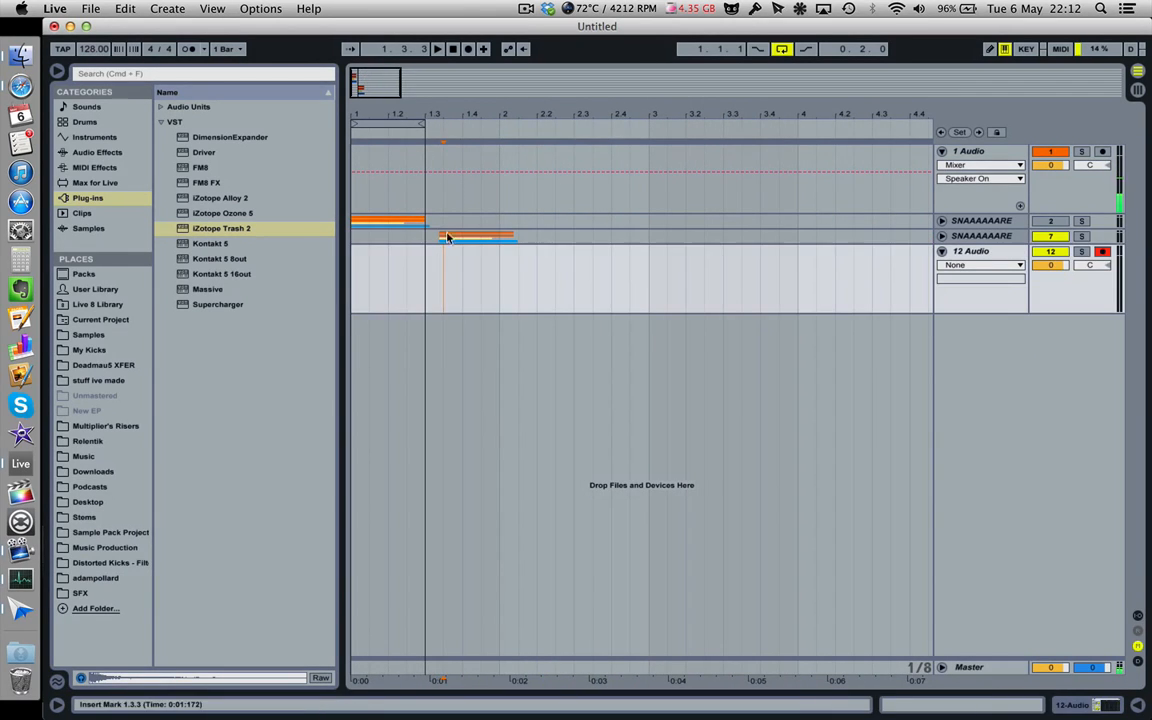
pyautogui.moveTo(442, 114); pyautogui.dragTo(442, 180)
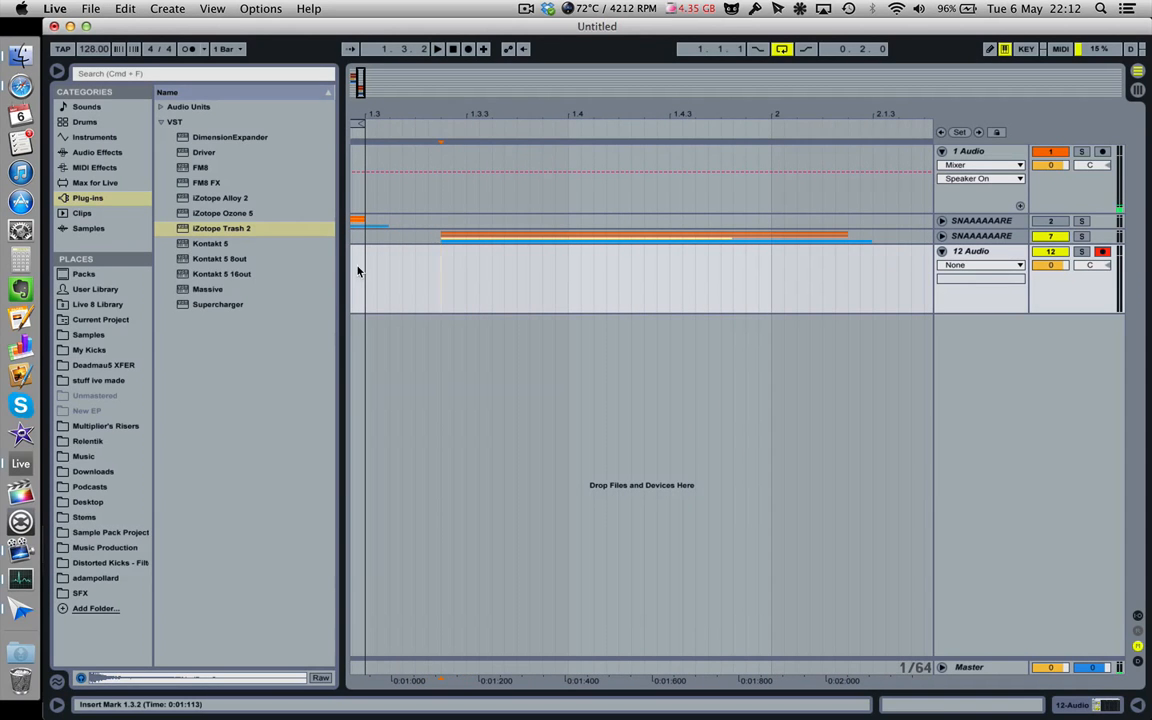
pyautogui.press('Tab')
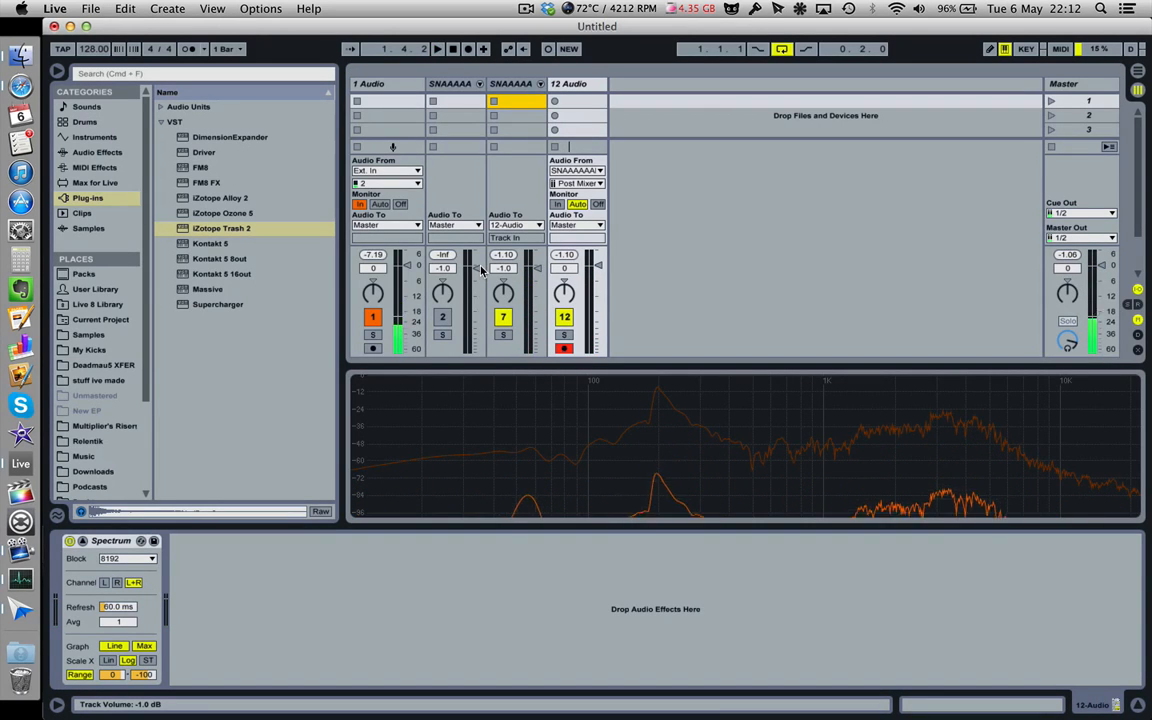
pyautogui.click(555, 102)
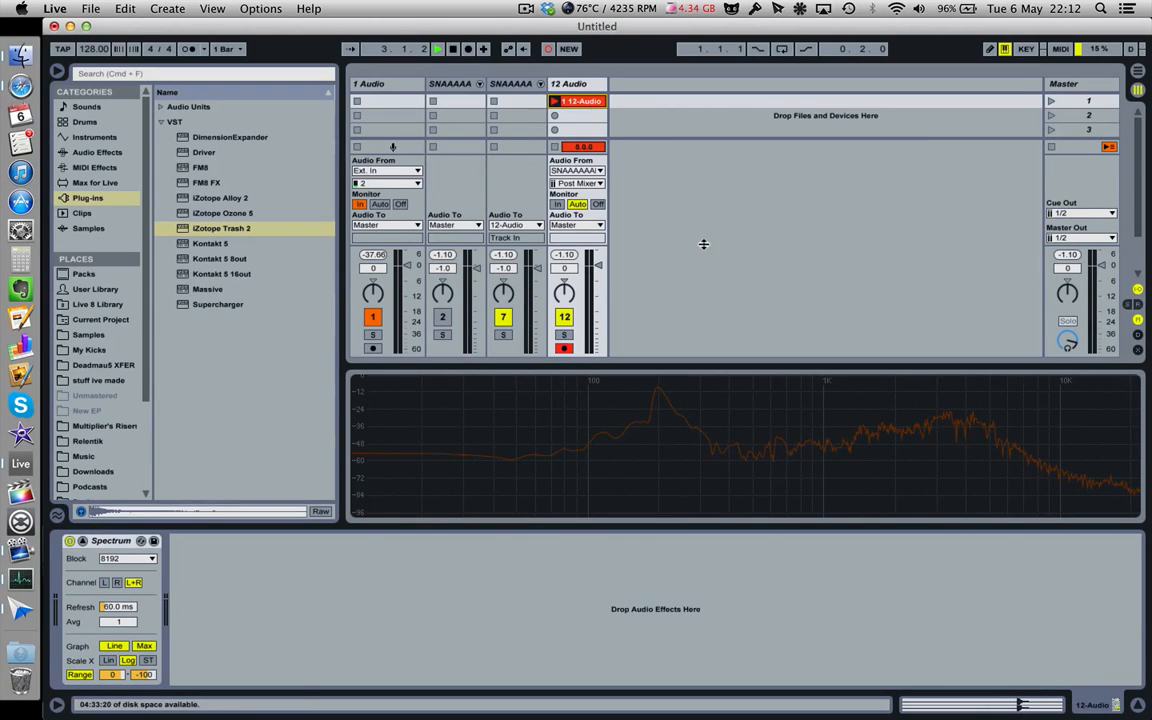
# - Copy the recorded 12-Audio clip into the arrangement at the start of the 12-Audio track
pyautogui.press('Tab')
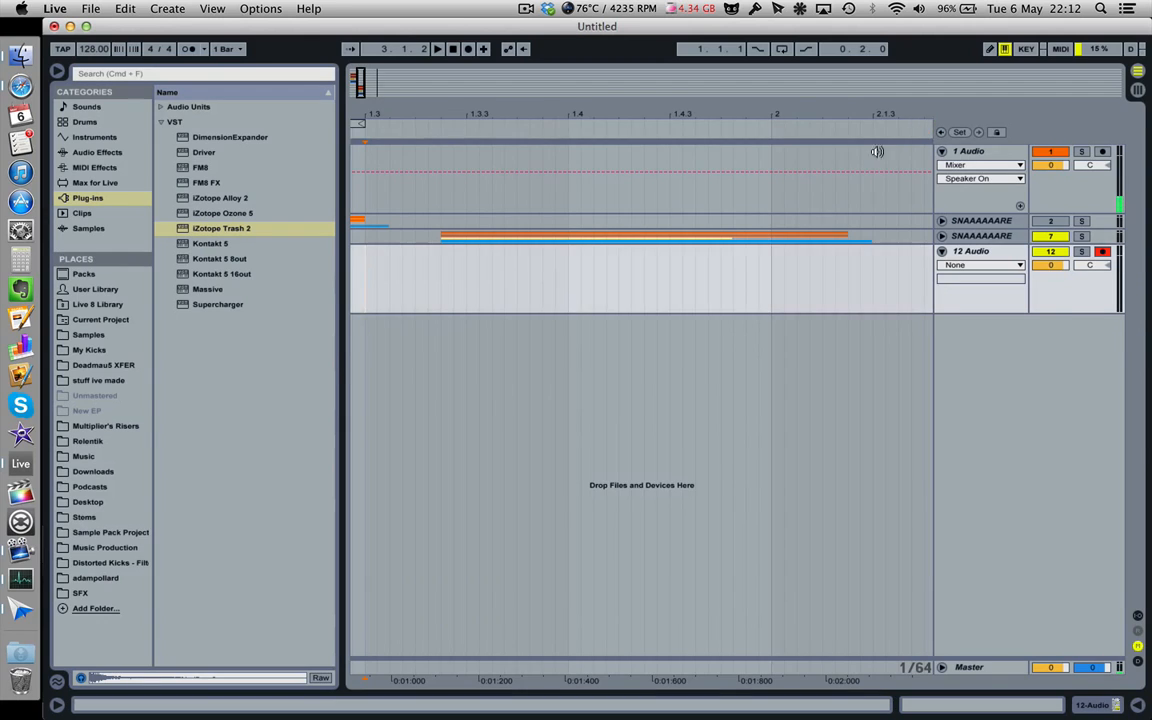
pyautogui.press('Tab')
pyautogui.press('Tab')
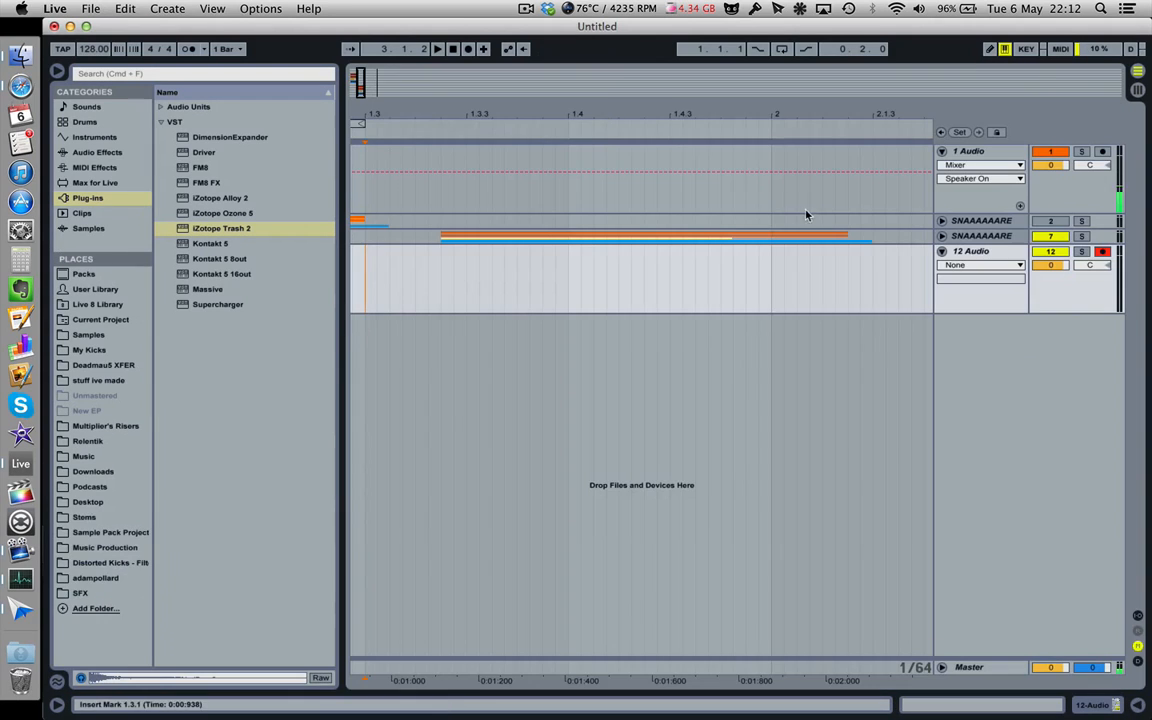
pyautogui.moveTo(777, 116); pyautogui.dragTo(589, 108)
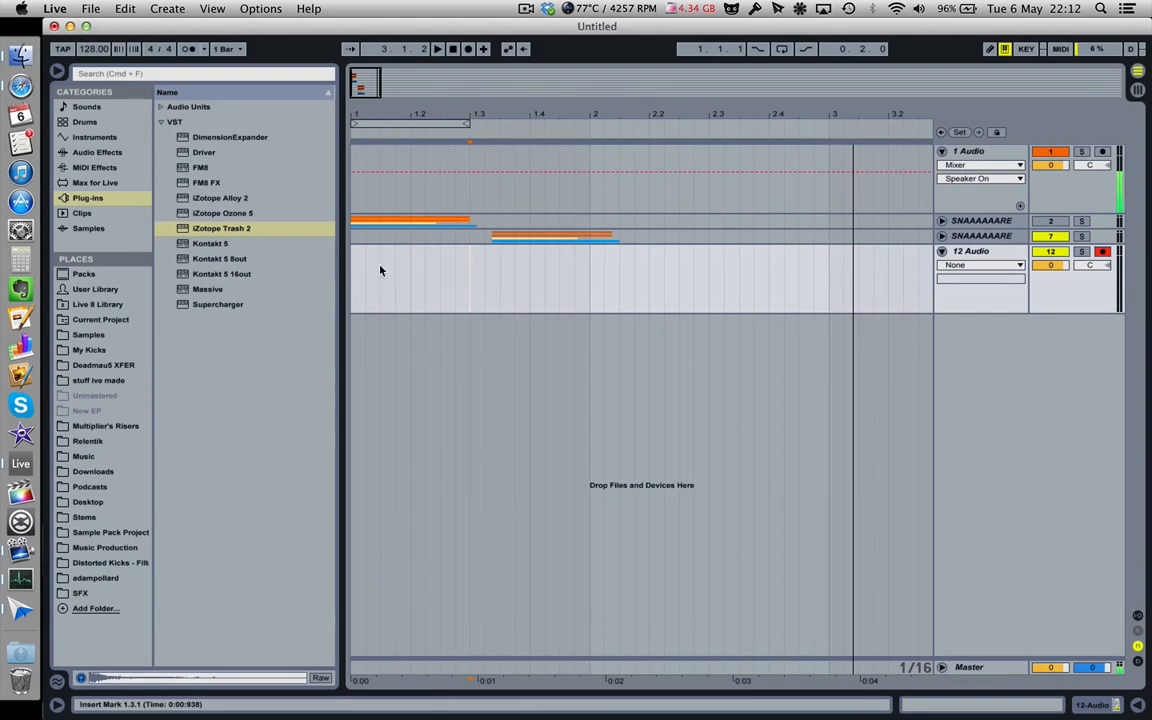
pyautogui.press('super+j')
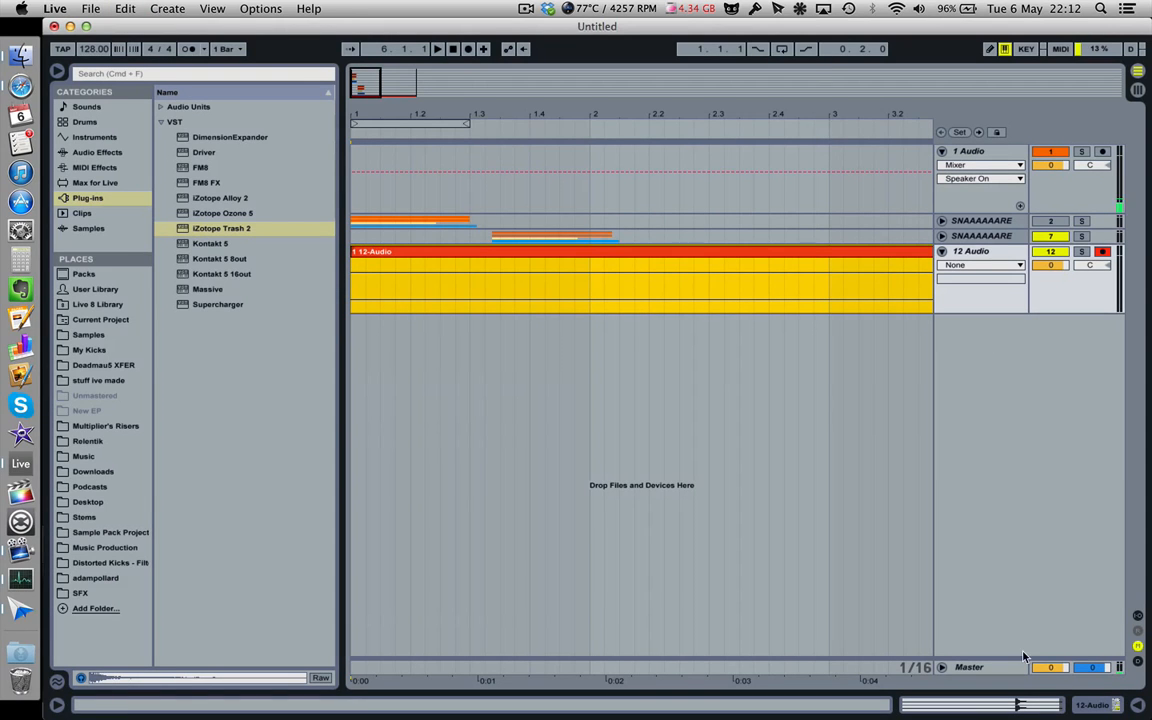
# - Trim the silence before the recorded snare hit and delete the leftover clip section in front of it
pyautogui.moveTo(865, 116); pyautogui.dragTo(390, 210)
pyautogui.moveTo(627, 106); pyautogui.dragTo(625, 73)
pyautogui.hscroll(5, 603, 300)
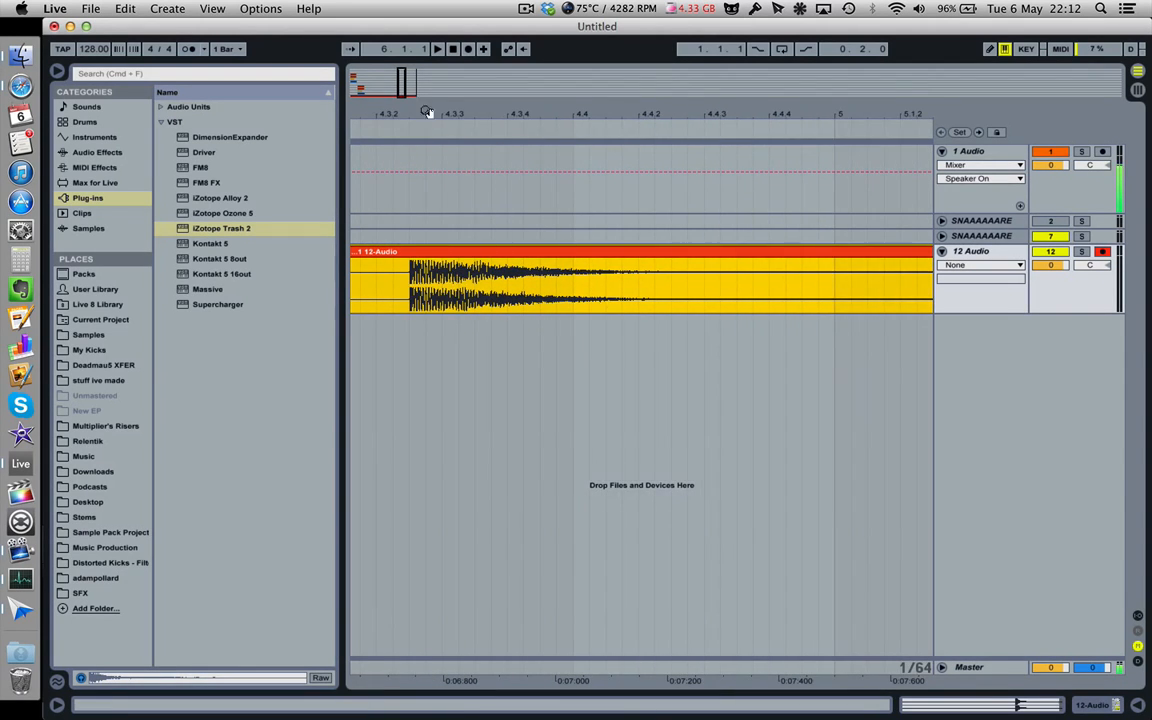
pyautogui.moveTo(411, 114); pyautogui.dragTo(386, 163)
pyautogui.moveTo(499, 288); pyautogui.dragTo(403, 285)
pyautogui.press('Delete')
pyautogui.click(394, 252)
pyautogui.press('Delete')
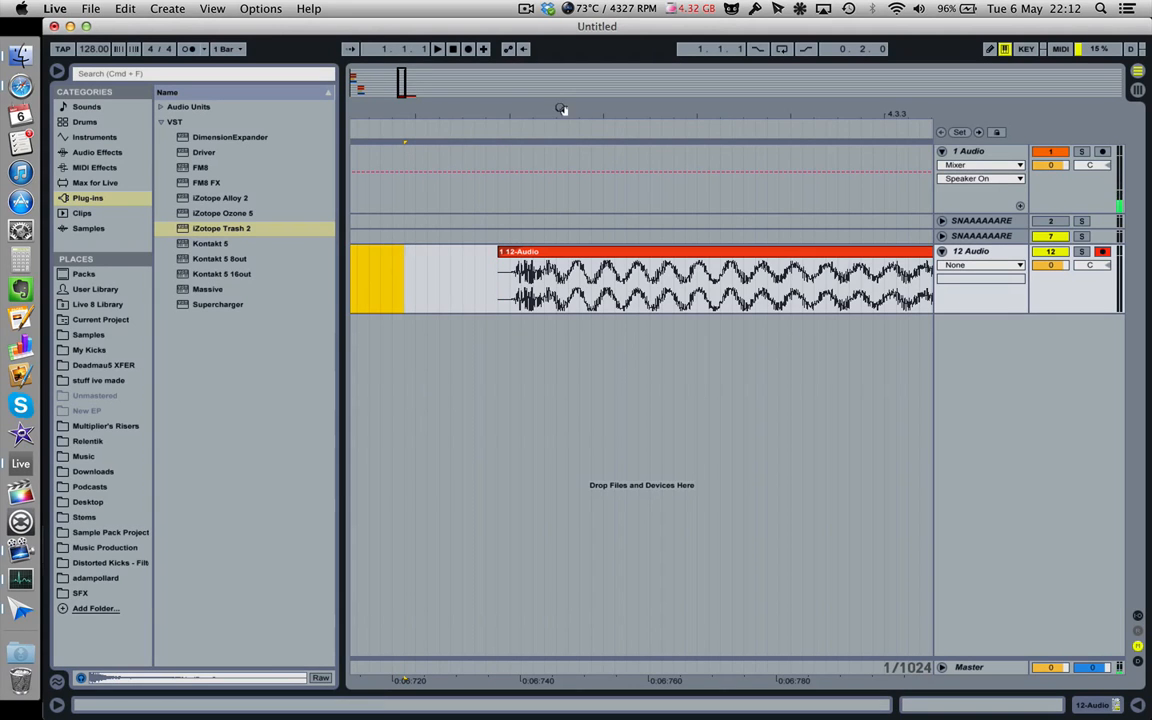
# - Show the Fades envelope on the 12-Audio track and remove the fade-in from the start of the snare clip
pyautogui.moveTo(505, 118); pyautogui.dragTo(543, 196)
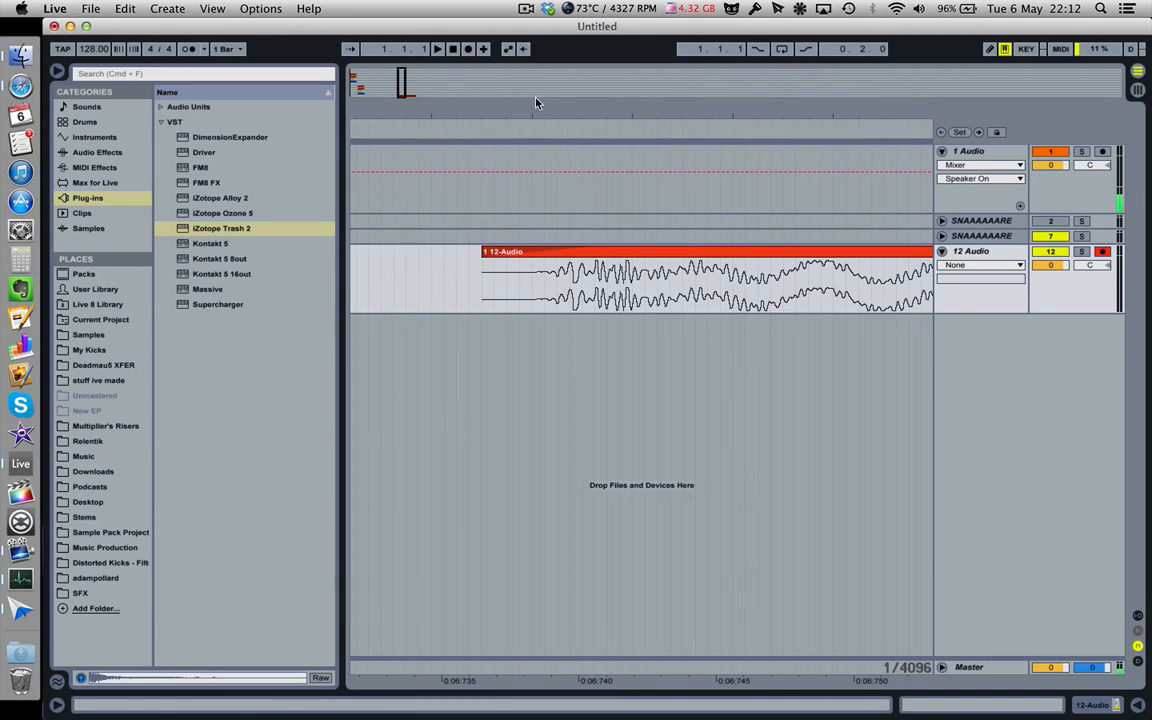
pyautogui.moveTo(537, 105); pyautogui.dragTo(540, 113)
pyautogui.click(955, 265)
pyautogui.click(950, 288)
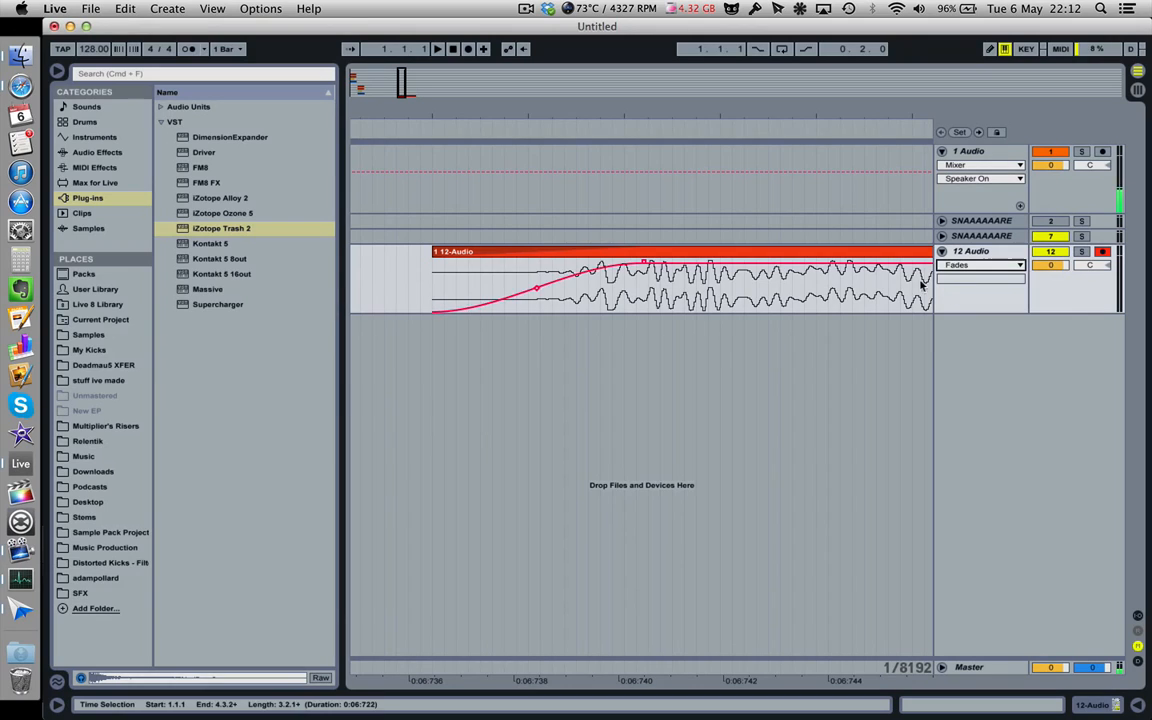
pyautogui.moveTo(643, 263); pyautogui.dragTo(390, 257)
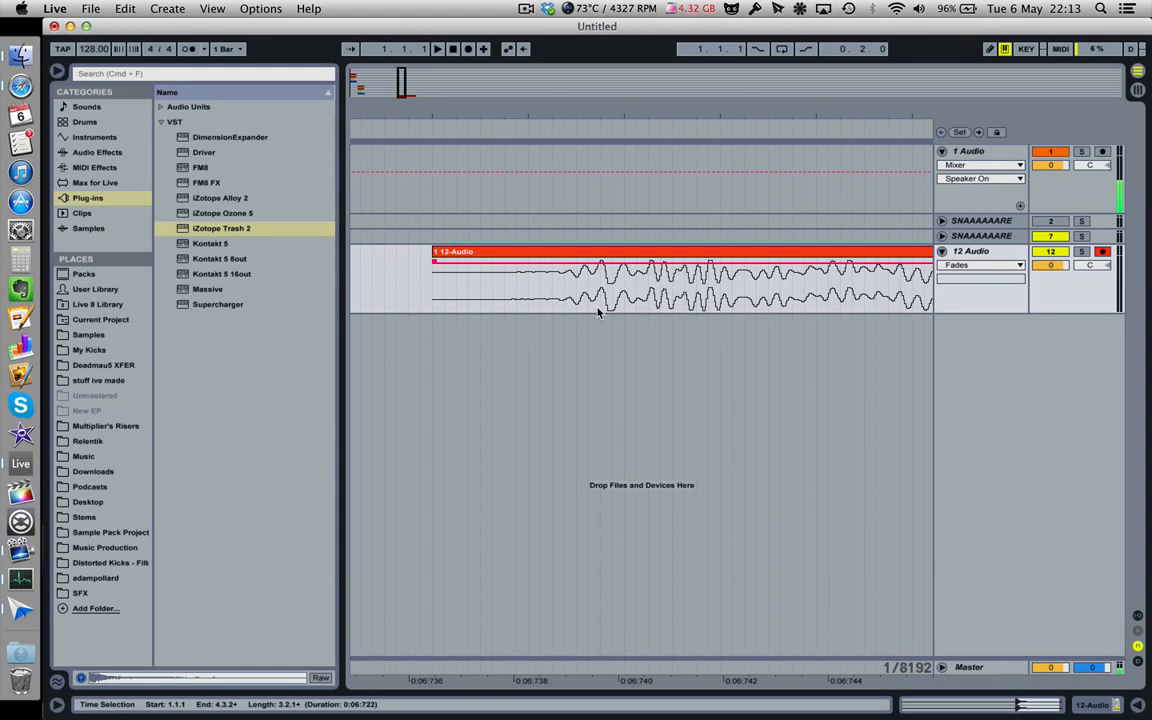
# - Cut the remaining near-silence from the snare clip's start in small sections, removing the fade-in after each cut
pyautogui.click(517, 290)
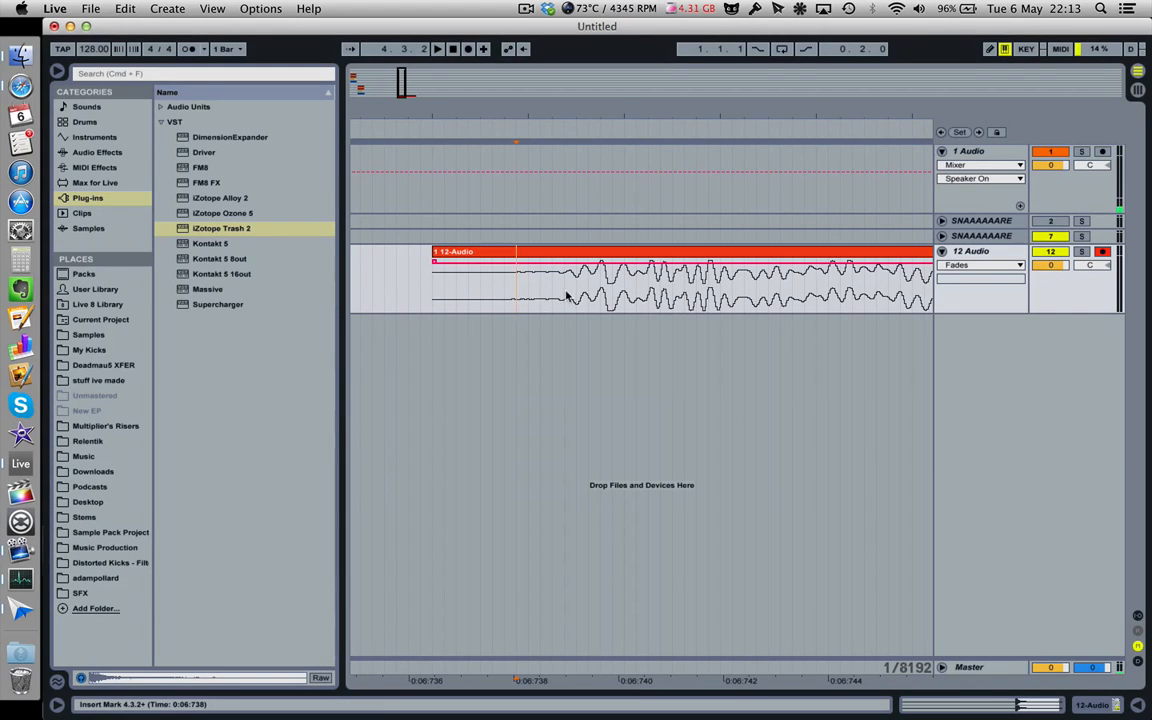
pyautogui.moveTo(555, 296); pyautogui.dragTo(410, 282)
pyautogui.moveTo(505, 283); pyautogui.dragTo(398, 275)
pyautogui.press('Delete')
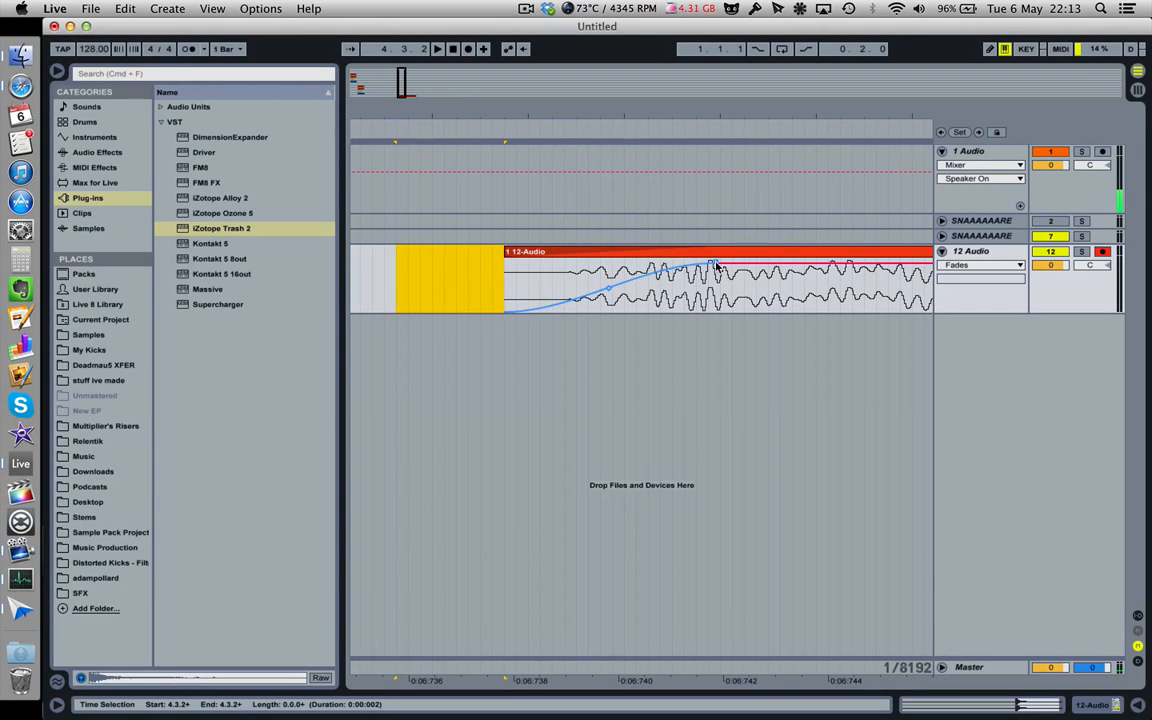
pyautogui.moveTo(715, 263); pyautogui.dragTo(489, 266)
pyautogui.moveTo(552, 290); pyautogui.dragTo(466, 273)
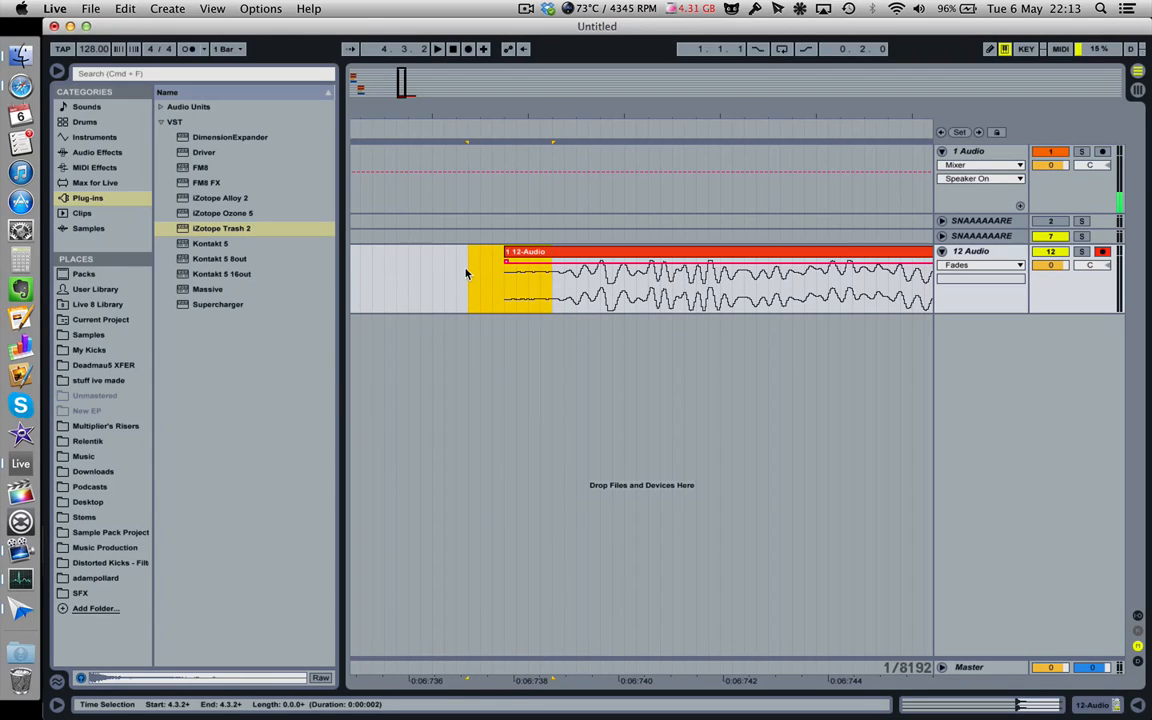
pyautogui.press('Delete')
pyautogui.moveTo(762, 264); pyautogui.dragTo(535, 263)
pyautogui.moveTo(669, 112); pyautogui.dragTo(666, 150)
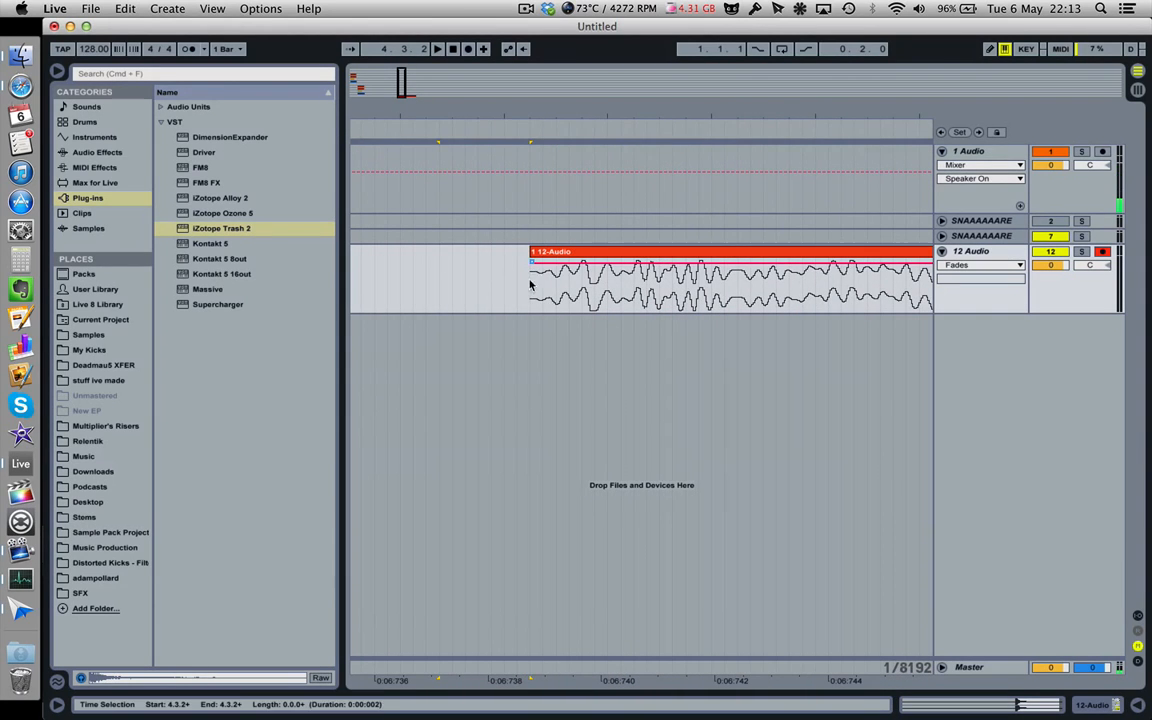
# - Examine the trimmed 12-Audio snare clip's waveform, from its first transient through its decay, at several levels of detail
pyautogui.moveTo(591, 118); pyautogui.dragTo(645, 145)
pyautogui.moveTo(496, 113); pyautogui.dragTo(482, 159)
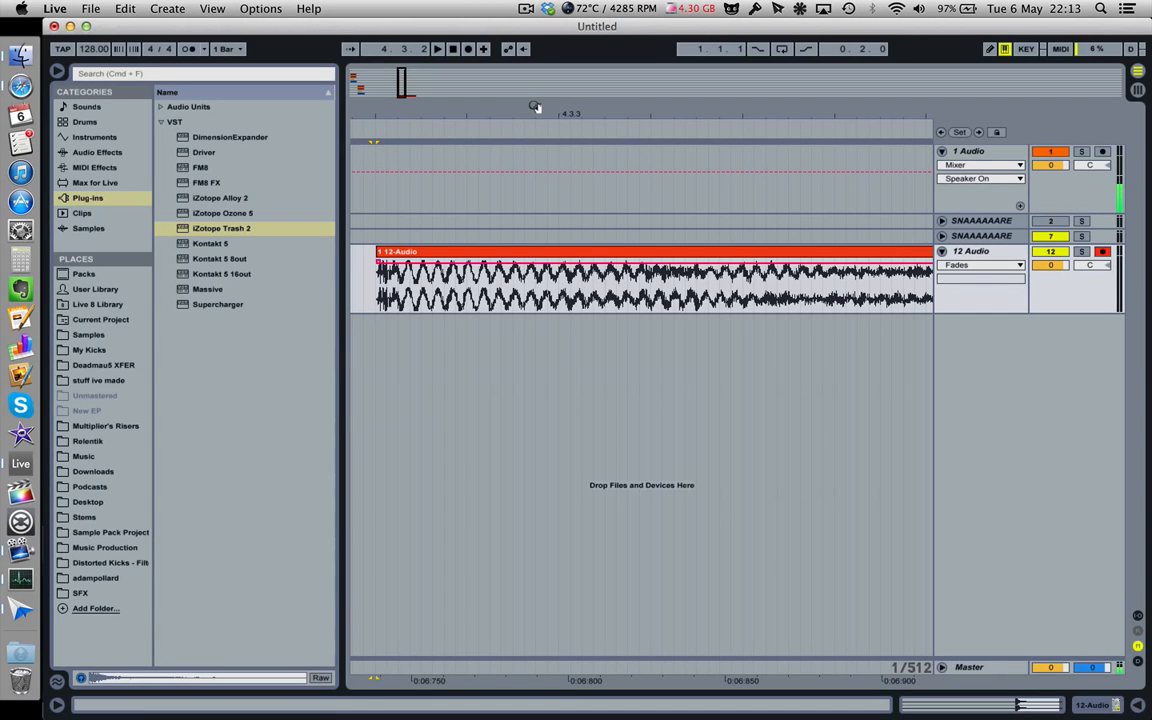
pyautogui.moveTo(535, 107); pyautogui.dragTo(535, 80)
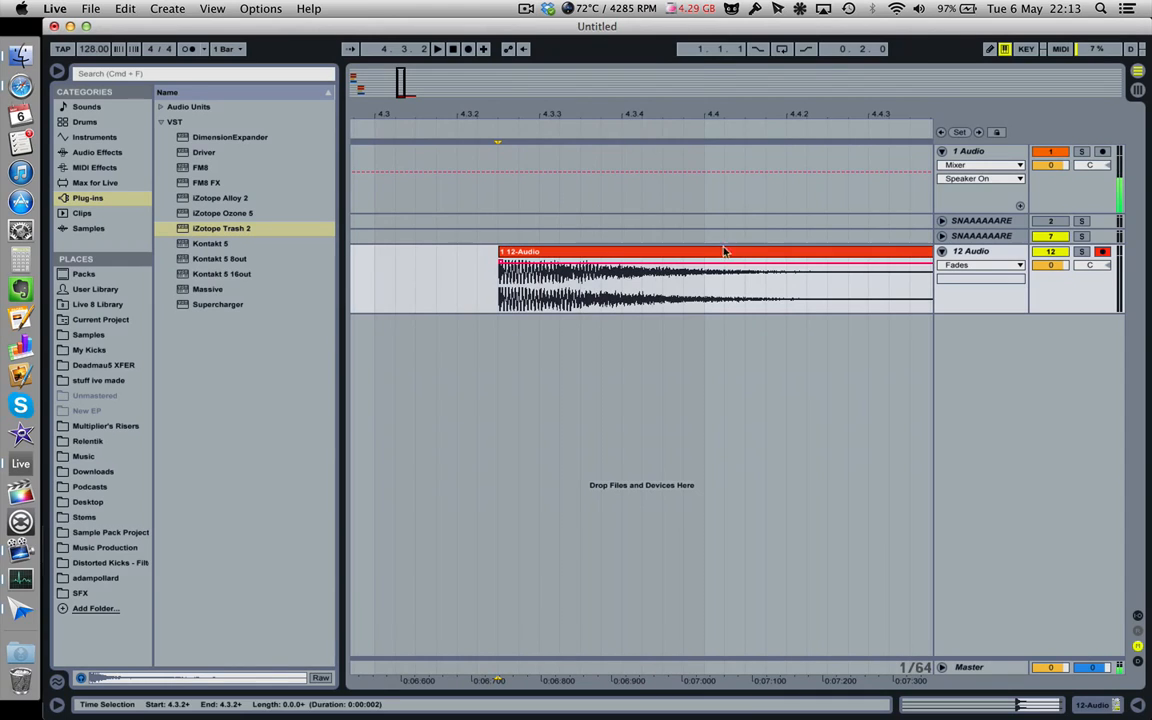
pyautogui.moveTo(691, 115); pyautogui.dragTo(584, 276)
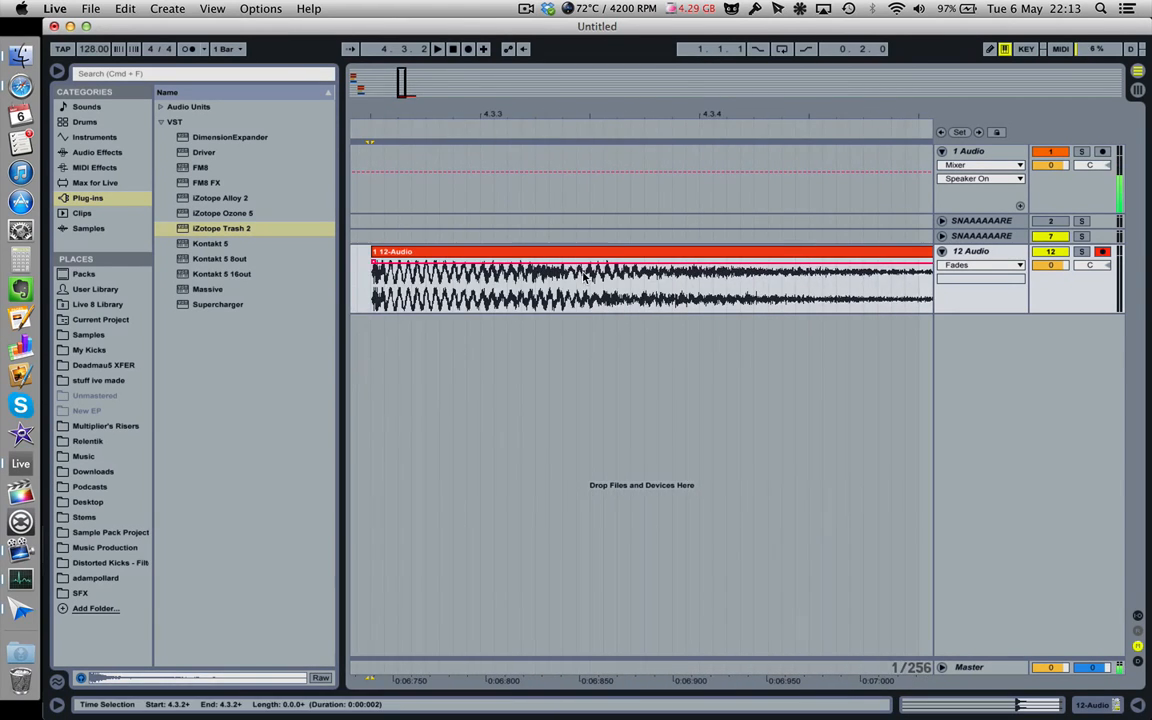
pyautogui.moveTo(514, 283); pyautogui.dragTo(532, 296)
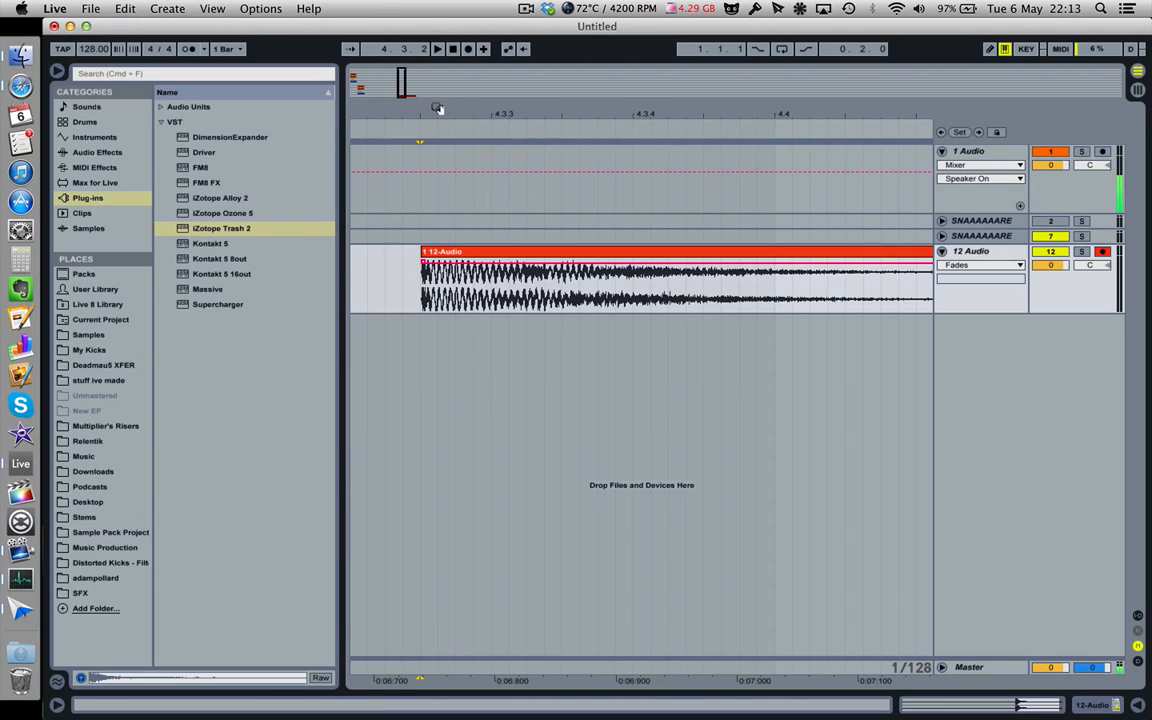
pyautogui.moveTo(435, 111); pyautogui.dragTo(435, 200)
pyautogui.moveTo(422, 110); pyautogui.dragTo(424, 50)
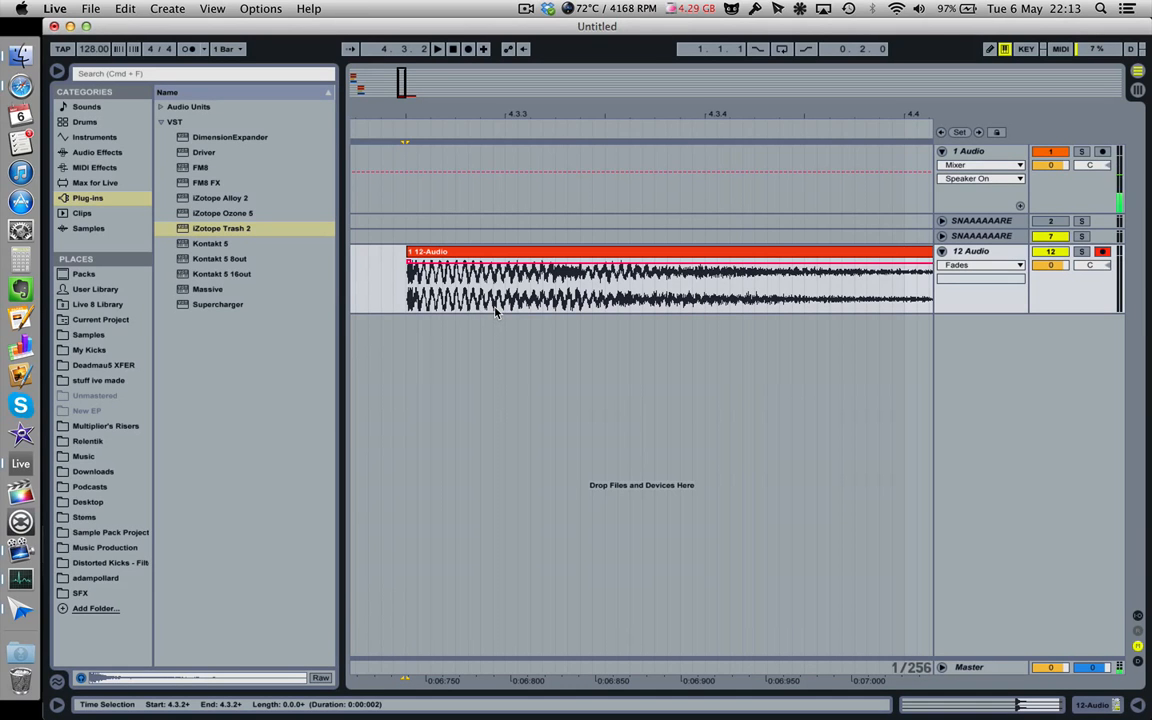
pyautogui.moveTo(407, 117); pyautogui.dragTo(425, 172)
pyautogui.hscroll(-3, 450, 227)
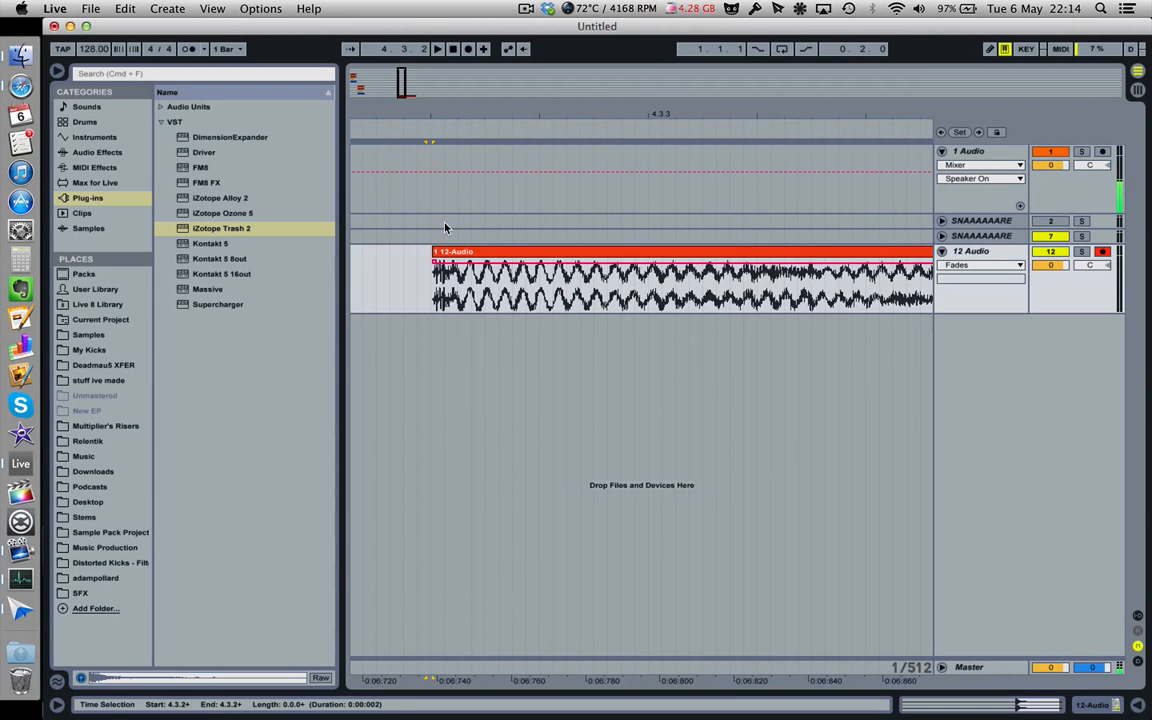
# - Try to cut another small section from the start of the snare clip with its fade-in removed, and undo the cut
pyautogui.moveTo(432, 111)
pyautogui.mouseDown()
pyautogui.moveTo(432, 130)
pyautogui.moveTo(432, 90)
pyautogui.moveTo(431, 132)
pyautogui.mouseUp()
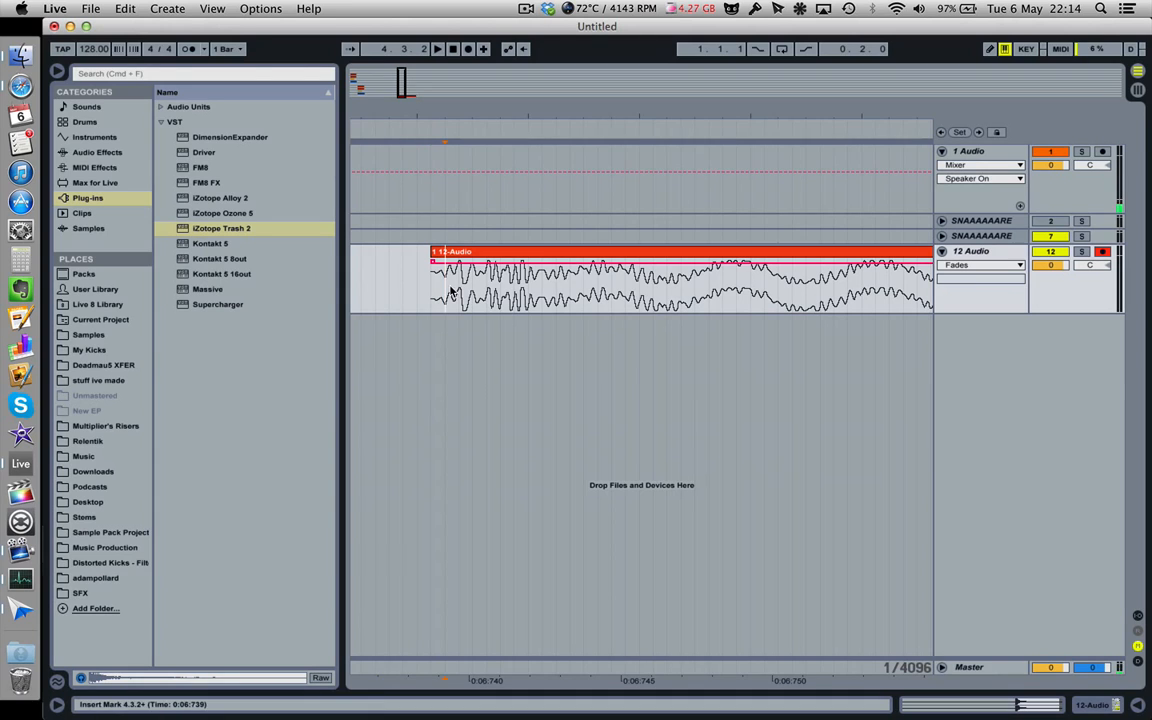
pyautogui.moveTo(452, 292); pyautogui.dragTo(431, 292)
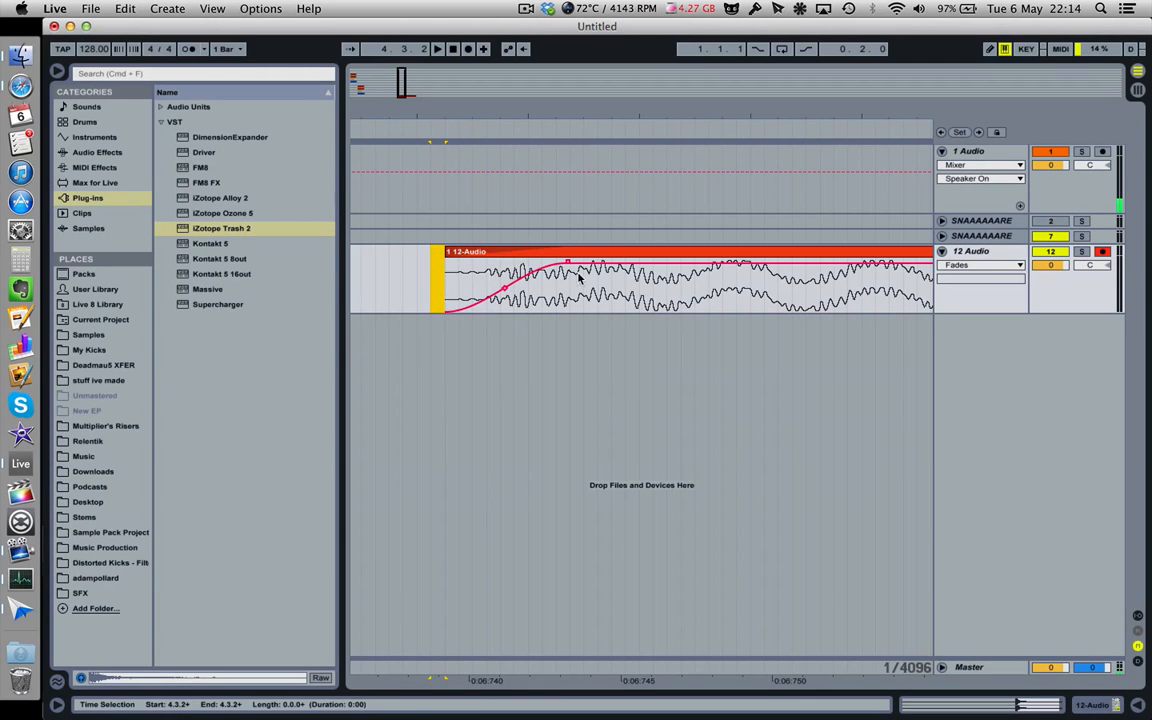
pyautogui.moveTo(568, 262); pyautogui.dragTo(405, 256)
pyautogui.moveTo(484, 115); pyautogui.dragTo(484, 108)
pyautogui.press('super+z')
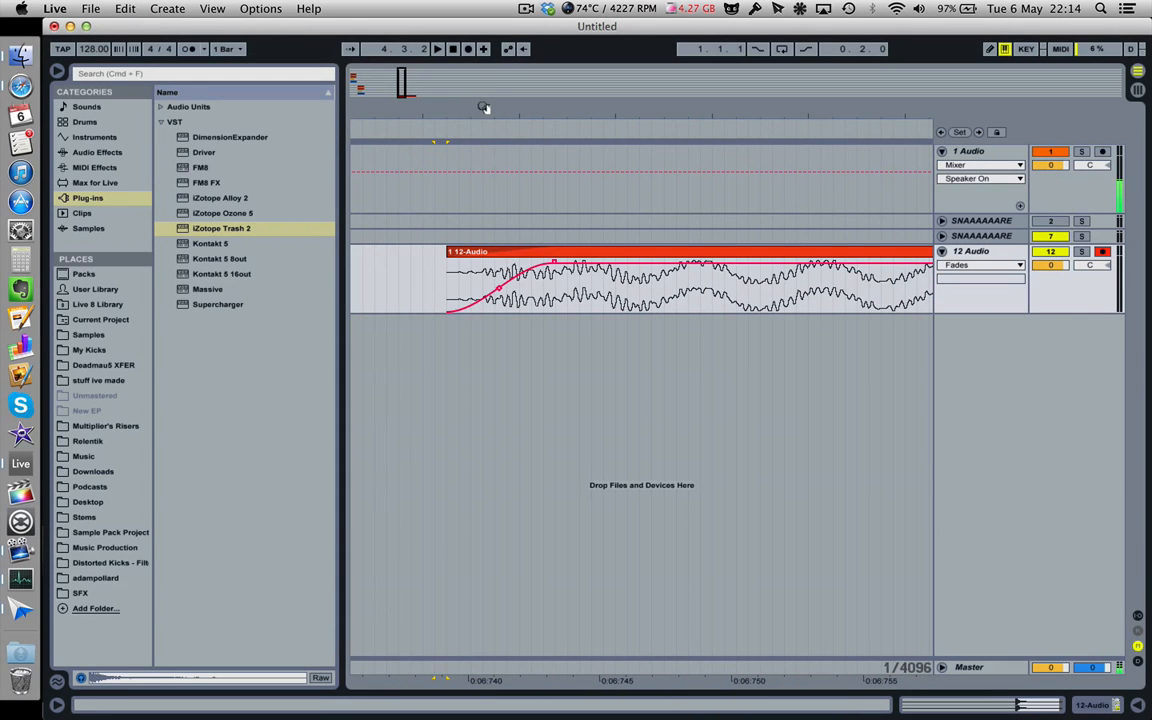
pyautogui.press('super+z')
pyautogui.click(485, 300)
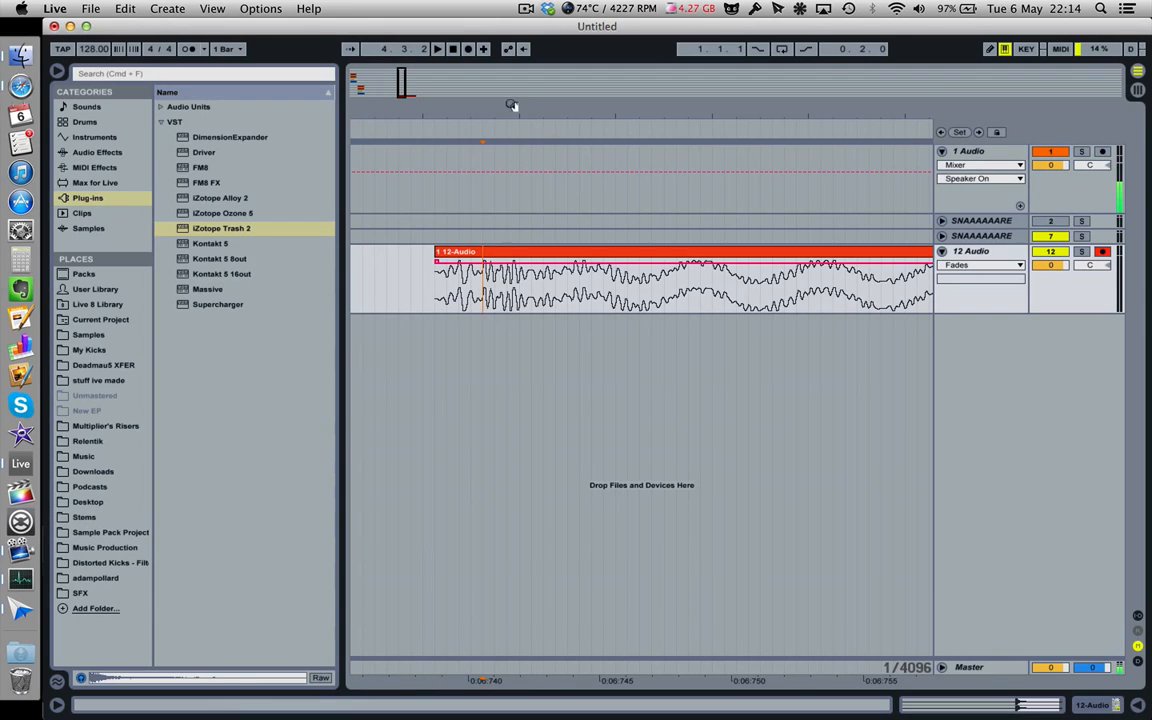
# - Audition the trimmed snare clip by playing the arrangement from slightly before the clip, and stop playback once it has sounded
pyautogui.moveTo(511, 104)
pyautogui.mouseDown()
pyautogui.moveTo(506, 150)
pyautogui.moveTo(507, 113)
pyautogui.moveTo(529, 116)
pyautogui.moveTo(529, 128)
pyautogui.moveTo(528, 112)
pyautogui.mouseUp()
pyautogui.click(525, 9)
pyautogui.click(529, 16)
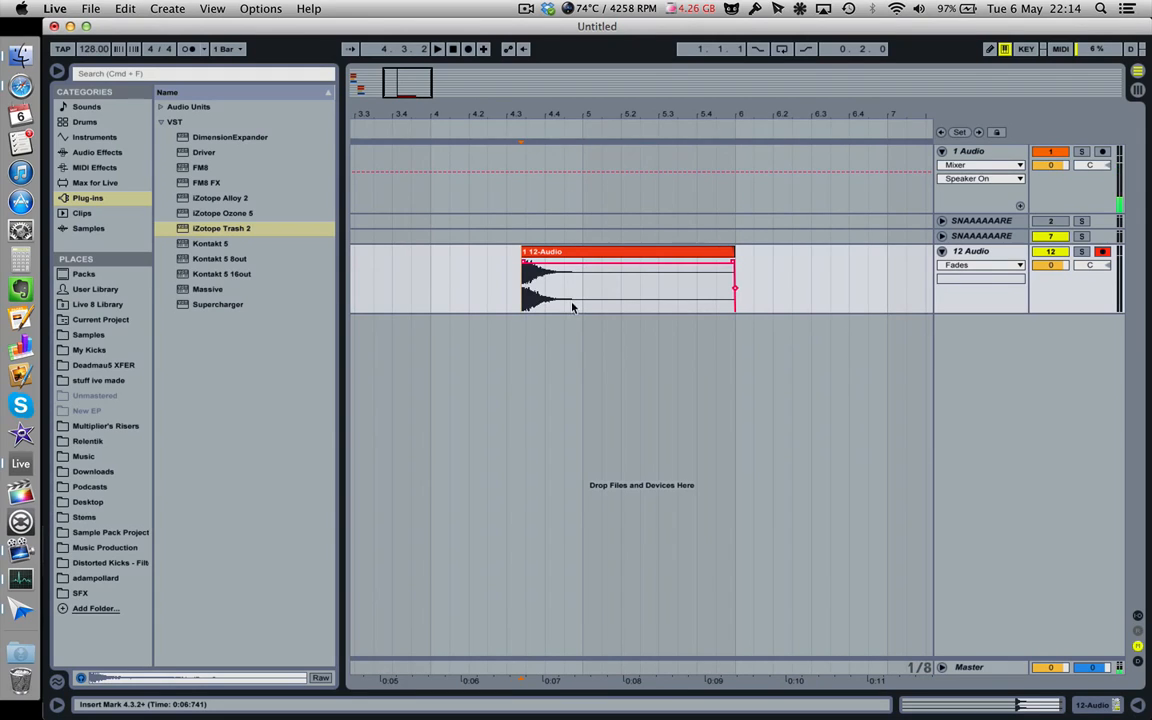
pyautogui.press('space')
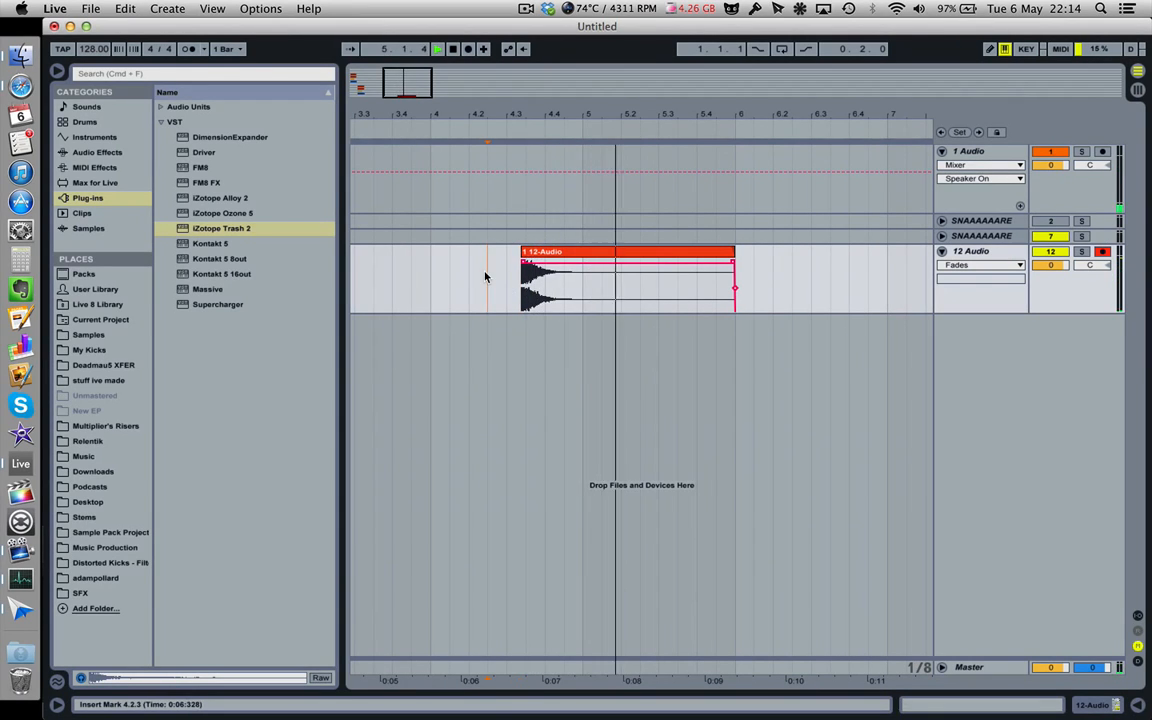
pyautogui.click(486, 276)
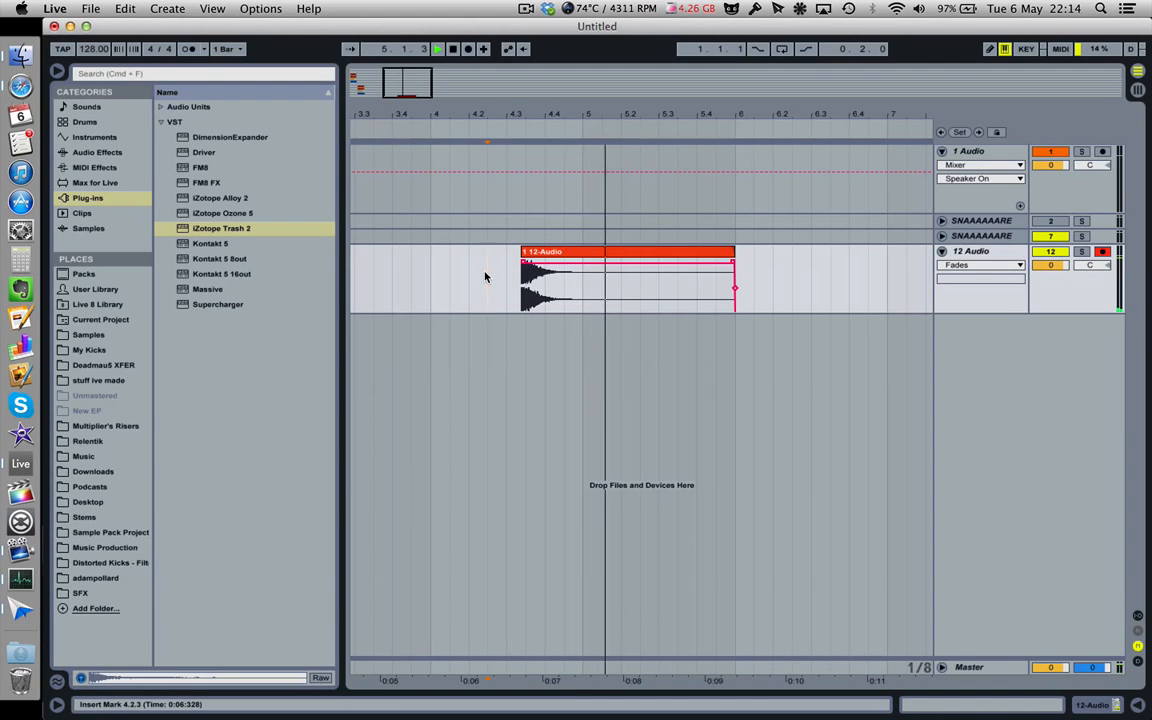
pyautogui.press('space')
pyautogui.click(449, 261)
pyautogui.press('space')
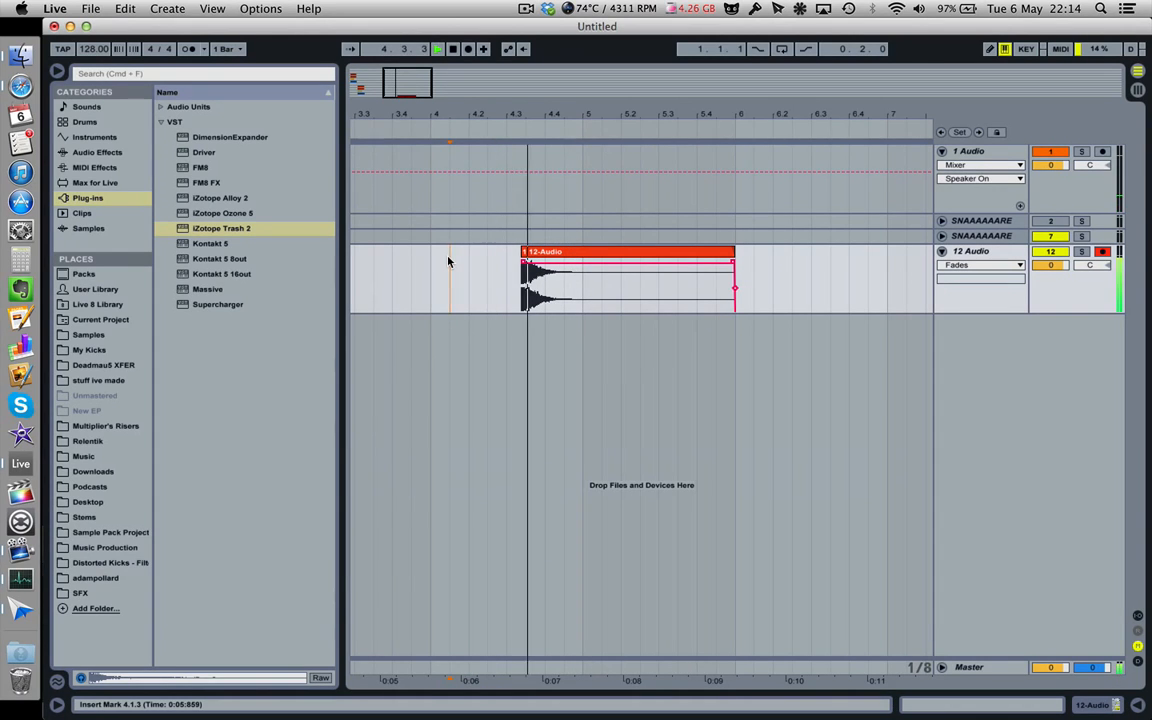
pyautogui.press('space')
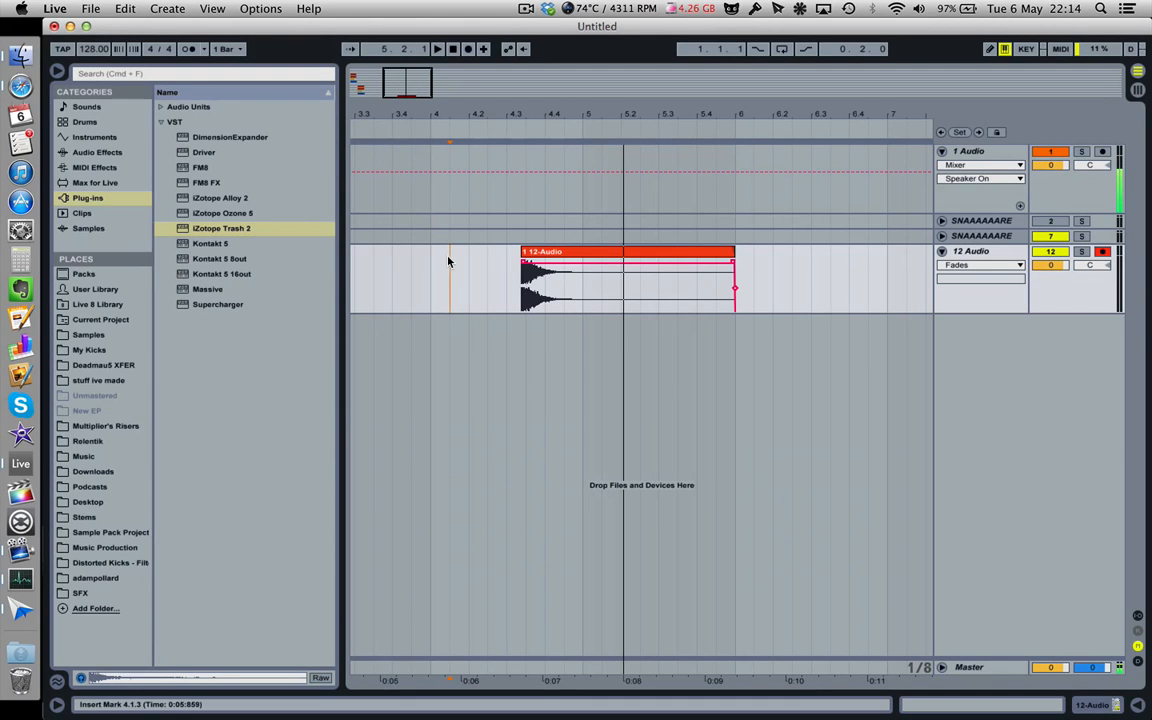
# - Unfold the duplicated SNAAAAARE group and inspect its DONK, Noise, TREEEEeee and Chain Link layers alongside the recorded clip
pyautogui.moveTo(418, 113); pyautogui.dragTo(368, 185)
pyautogui.hscroll(-1, 435, 195)
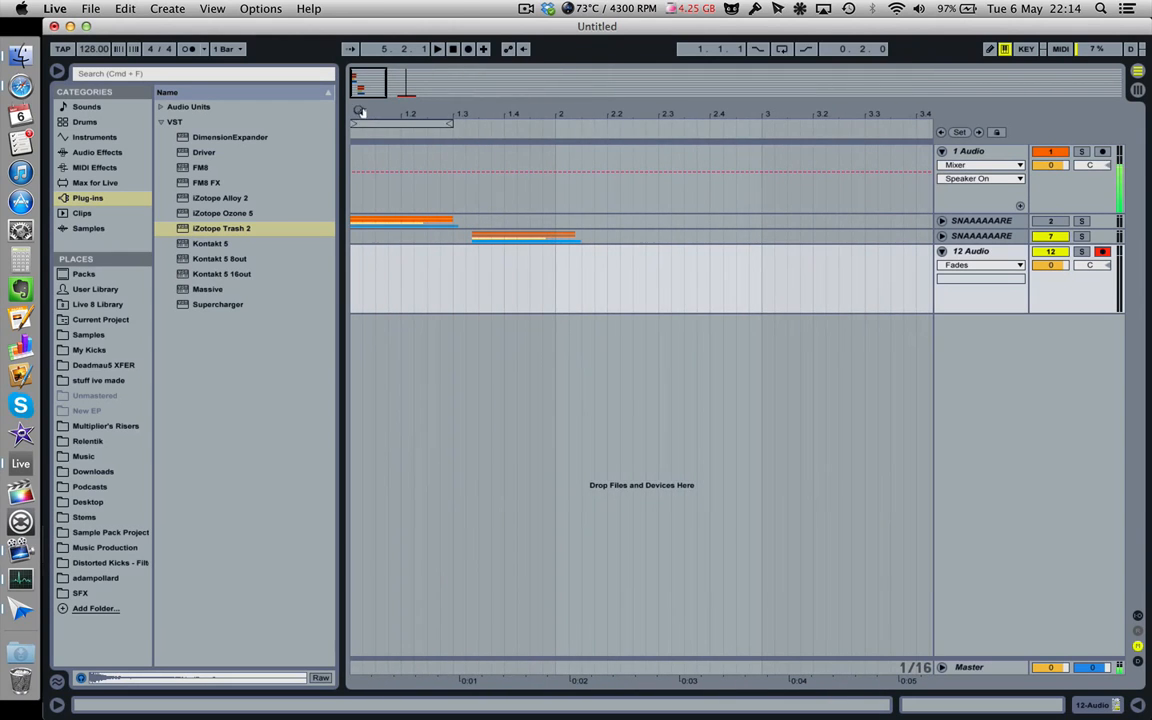
pyautogui.click(941, 236)
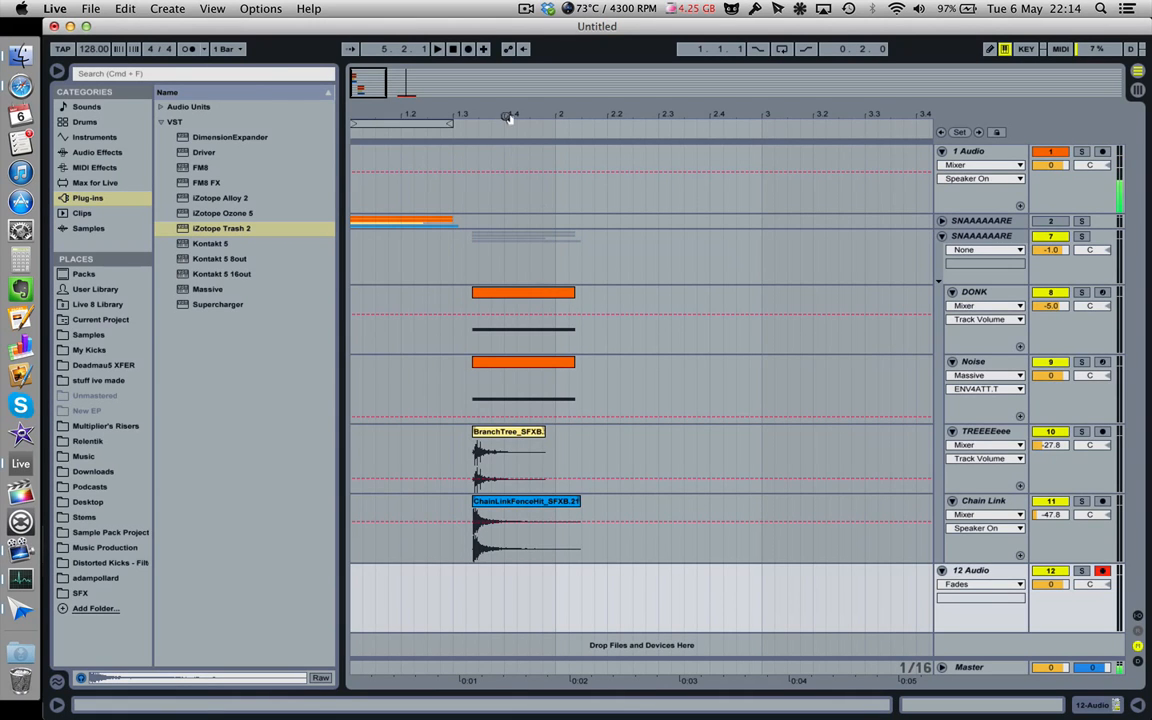
pyautogui.moveTo(497, 115); pyautogui.dragTo(497, 175)
pyautogui.hscroll(-3, 494, 319)
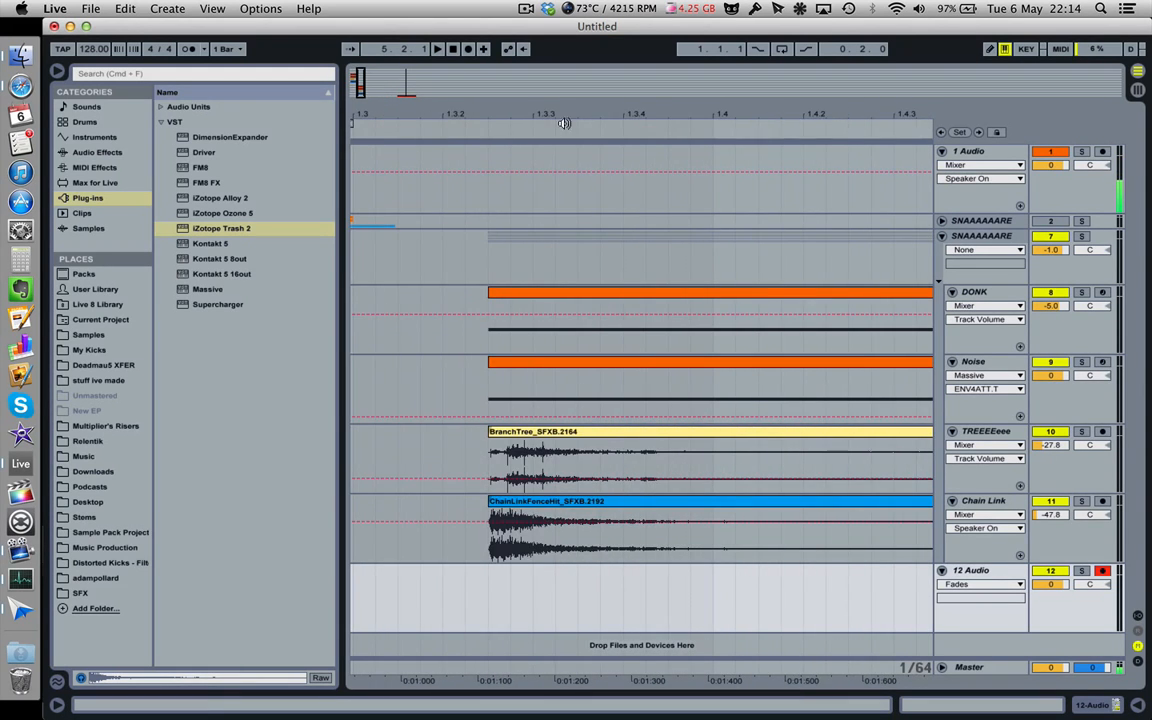
pyautogui.moveTo(551, 117); pyautogui.dragTo(551, 35)
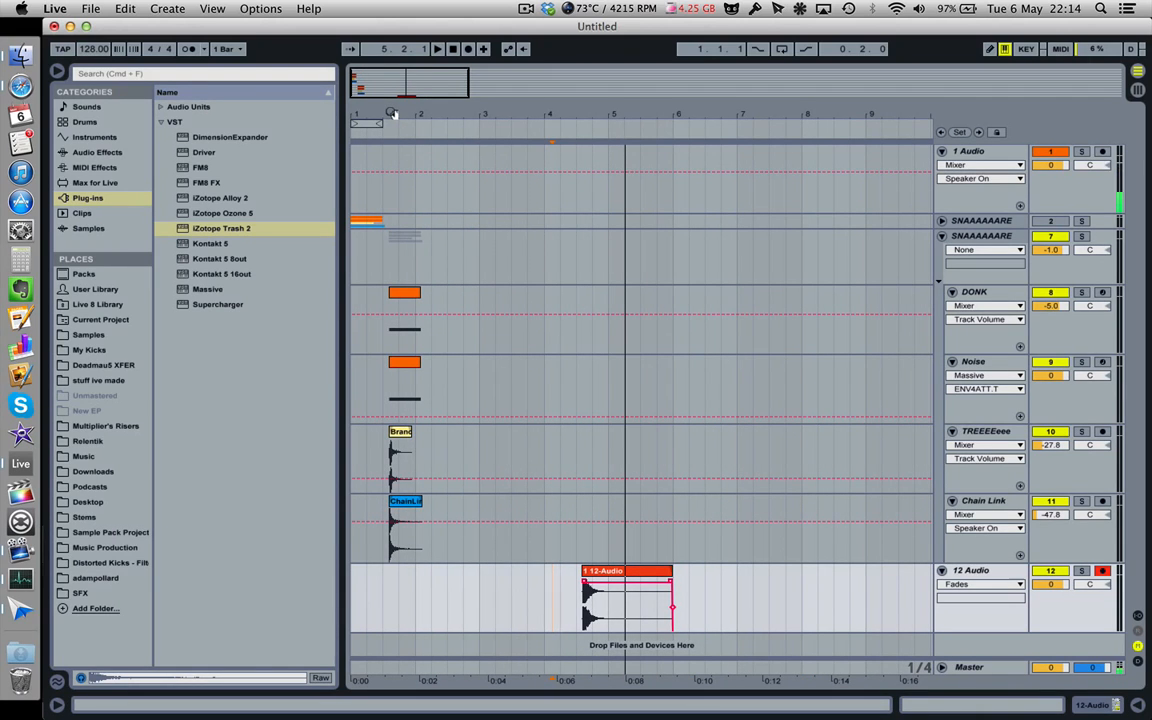
pyautogui.click(526, 10)
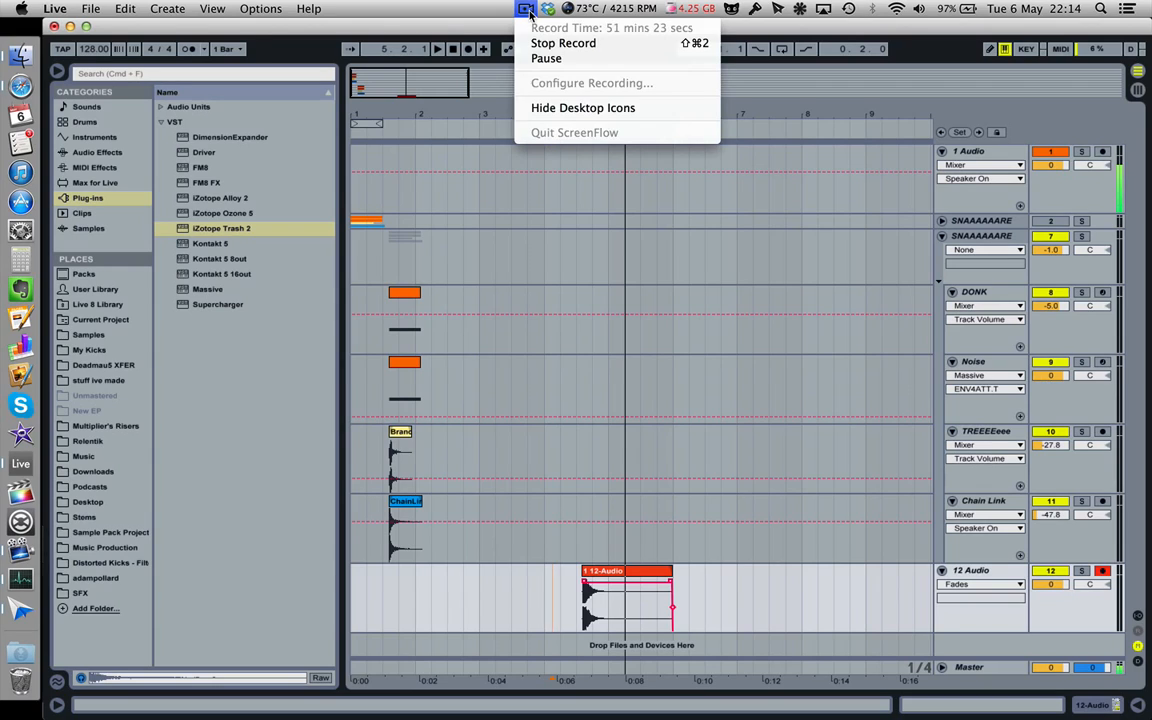